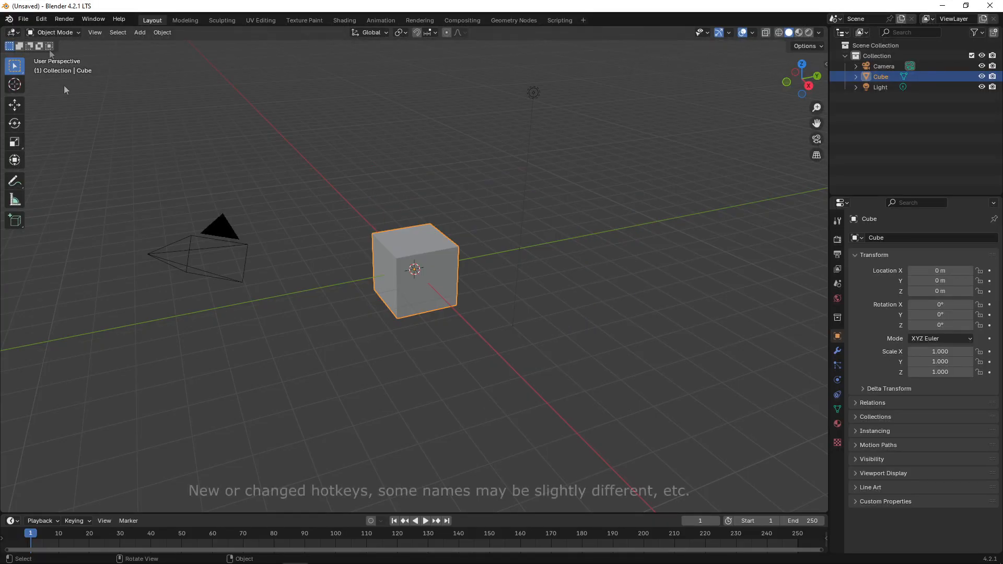
Step: Open the preferences and look through the keymap settings
click(41, 18)
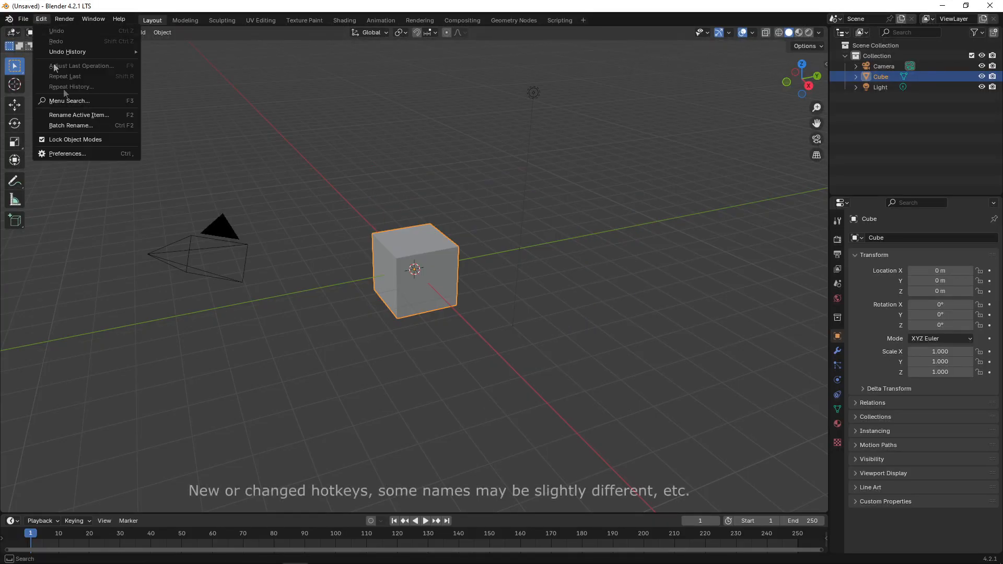
click(65, 154)
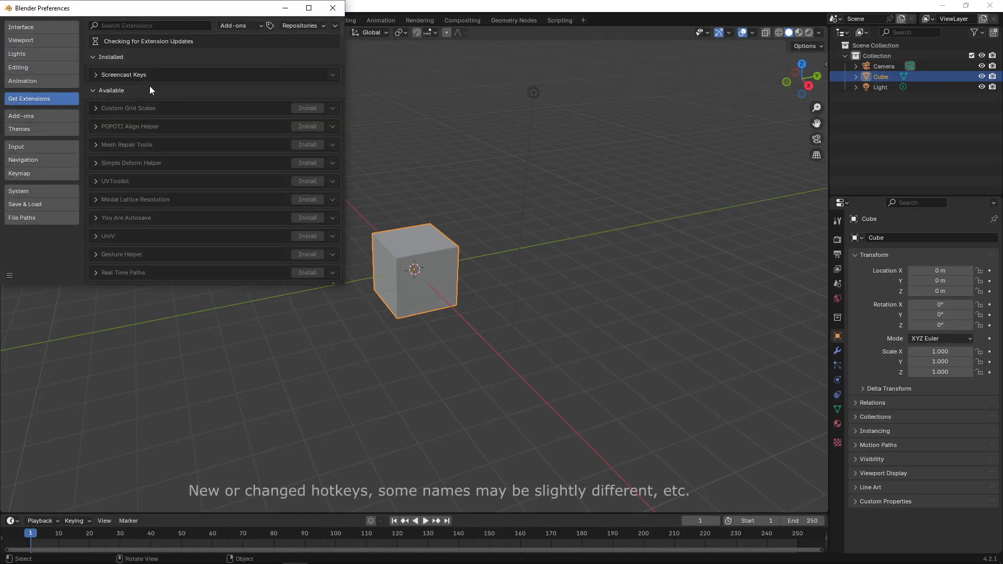
click(39, 173)
drag(342, 52, 357, 229)
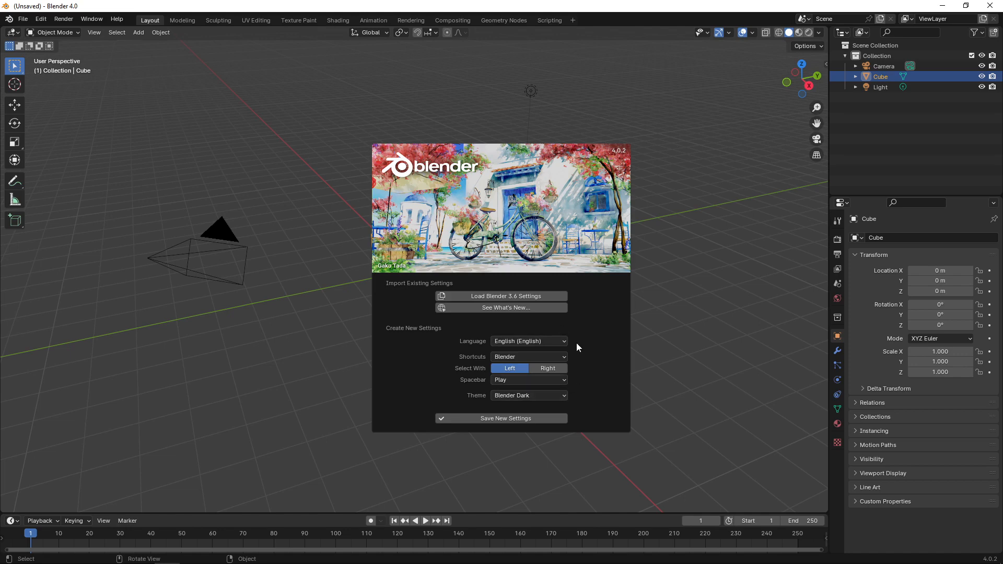
Step: In Blender 4.0, save the new settings from the quick setup unchanged and dismiss the splash screen
click(504, 418)
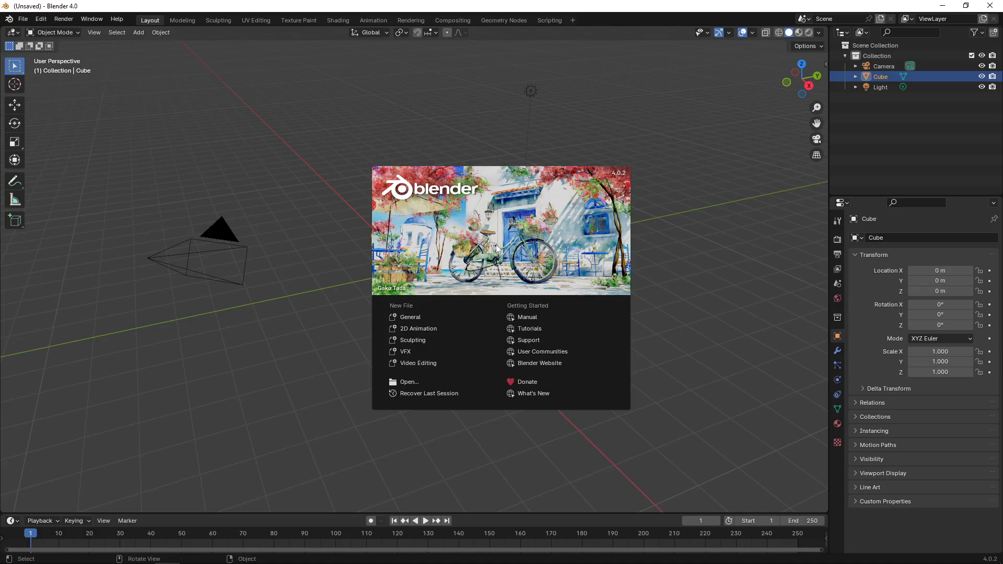
click(484, 267)
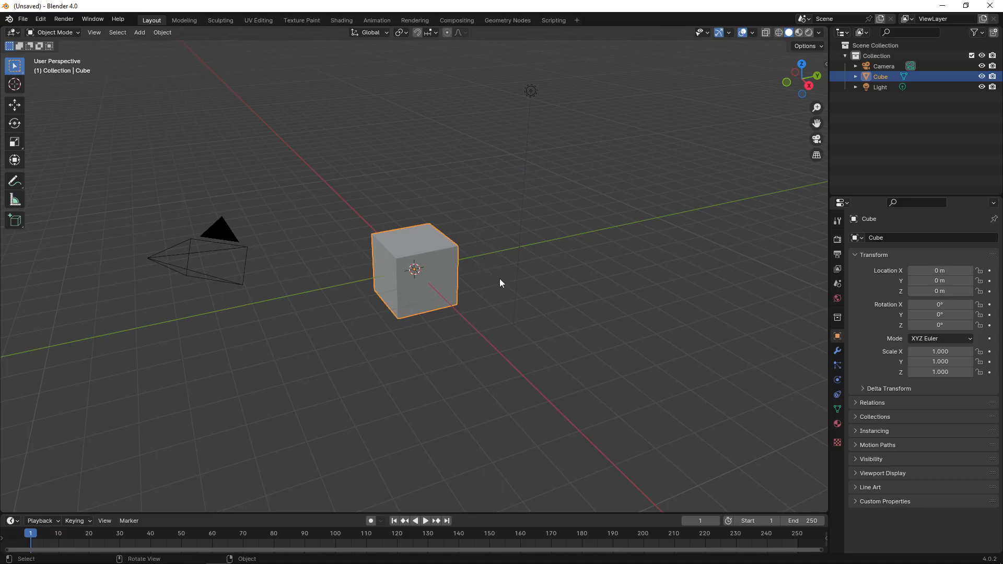
Step: Open the keymap settings in the preferences and collapse the general Preferences group
click(40, 20)
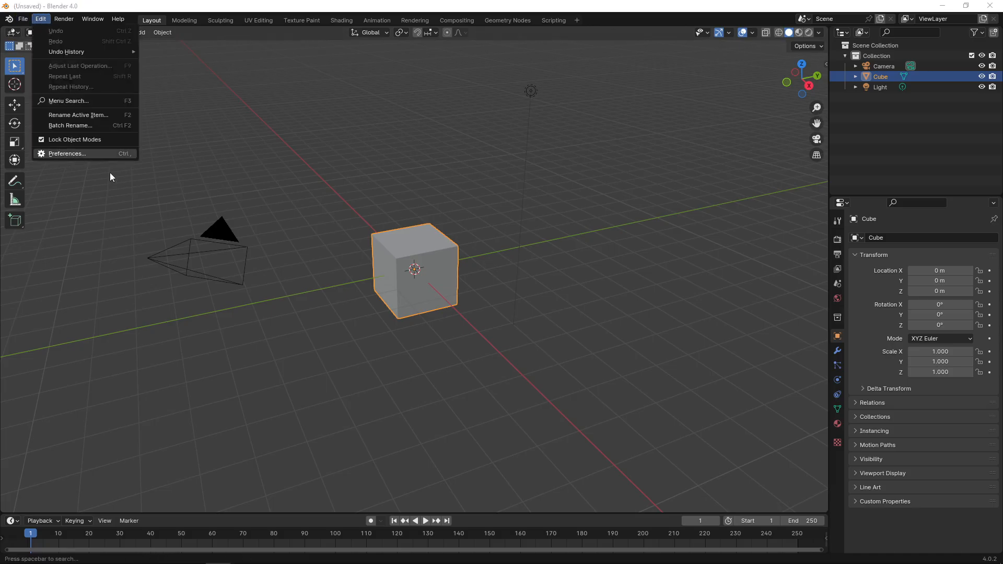
click(79, 153)
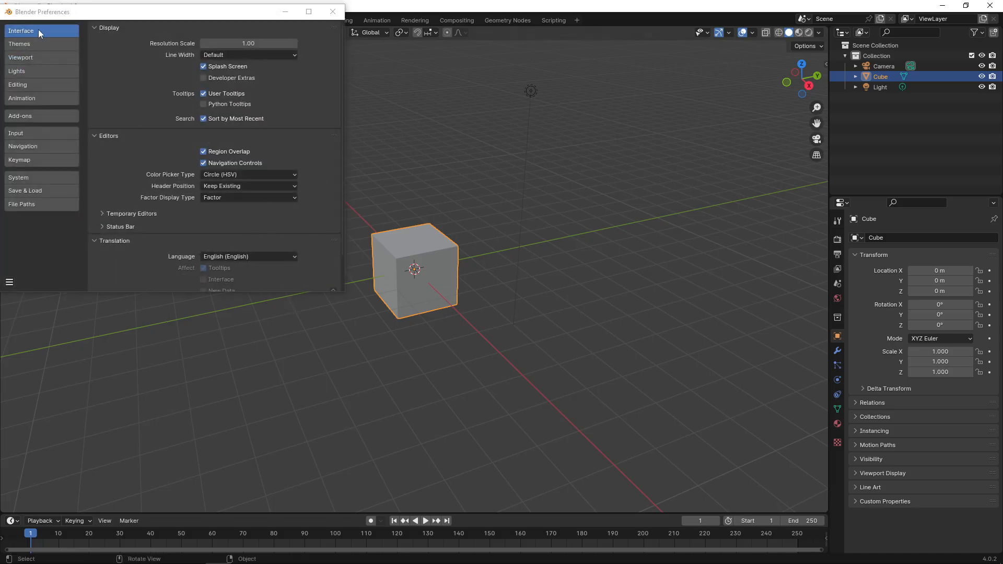
click(48, 160)
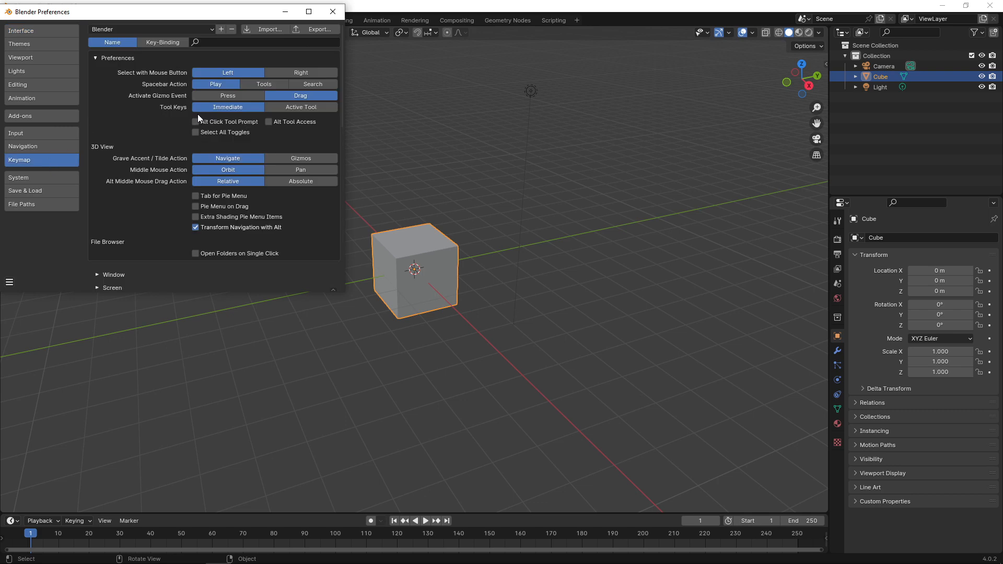
click(119, 58)
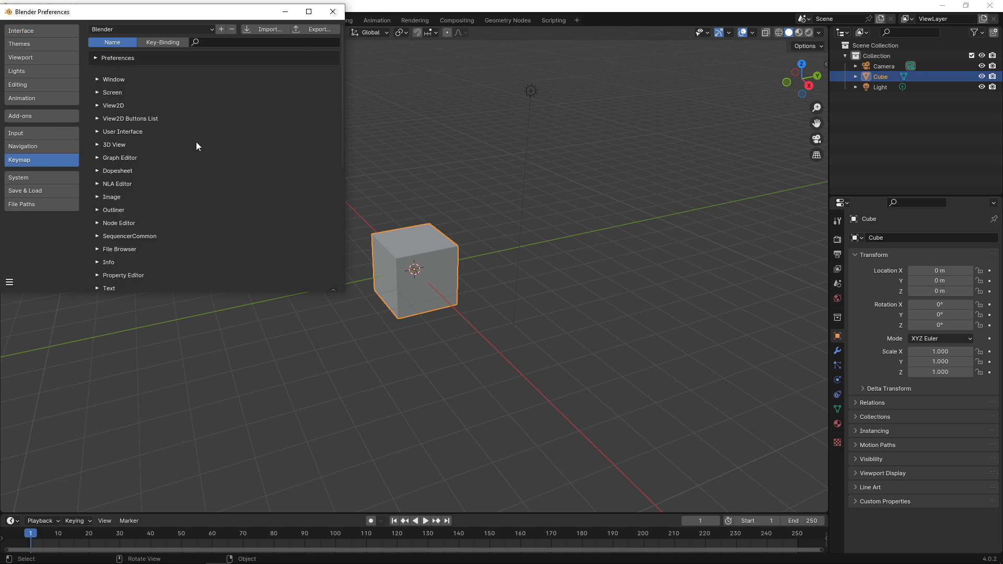
Step: Add a new keymap preset named Temp
click(211, 27)
click(209, 29)
click(220, 30)
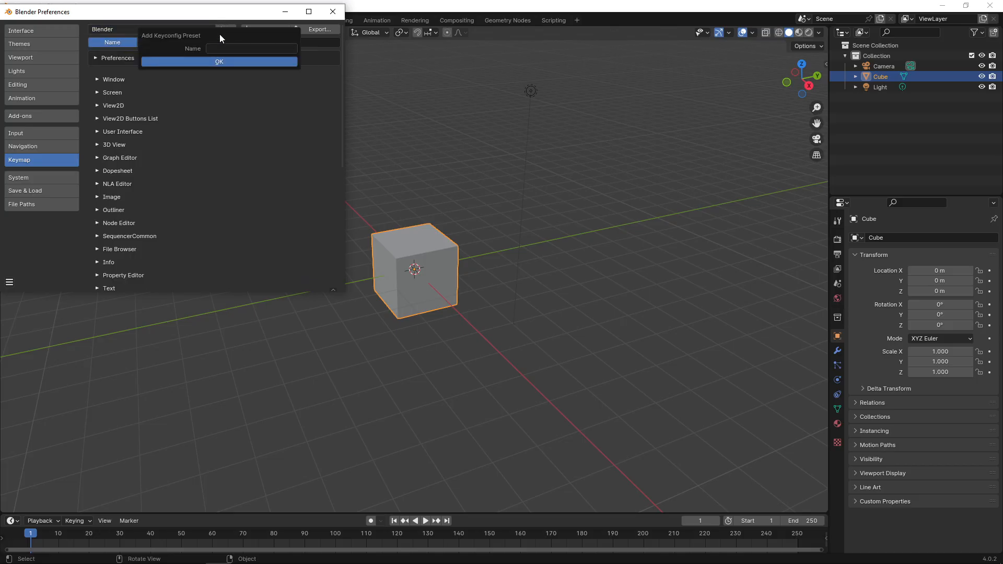
click(259, 49)
text(Temp)
click(219, 61)
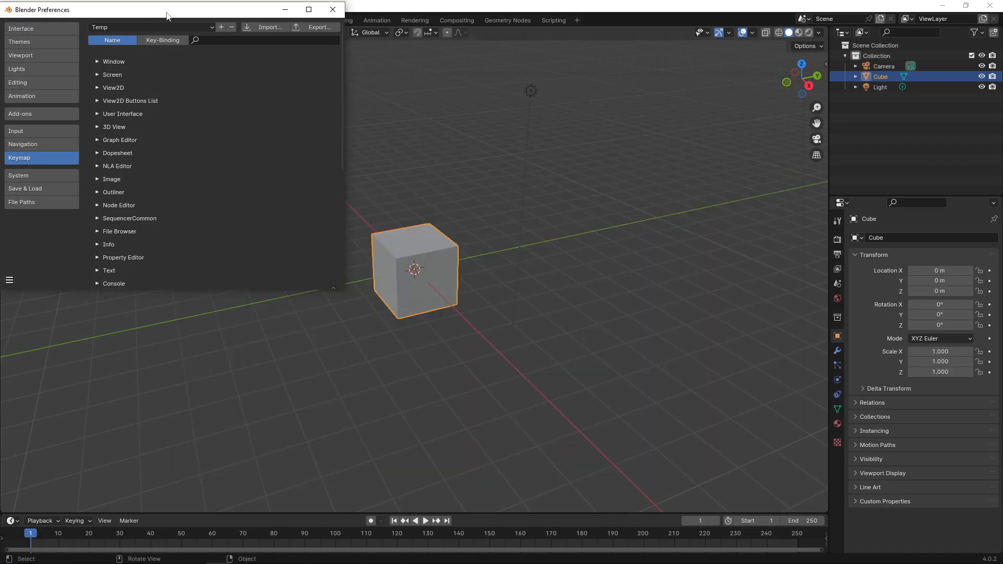
Step: Rebind the middle-mouse Rotate View entry under 3D View (Global) to Alt Left Mouse
click(100, 129)
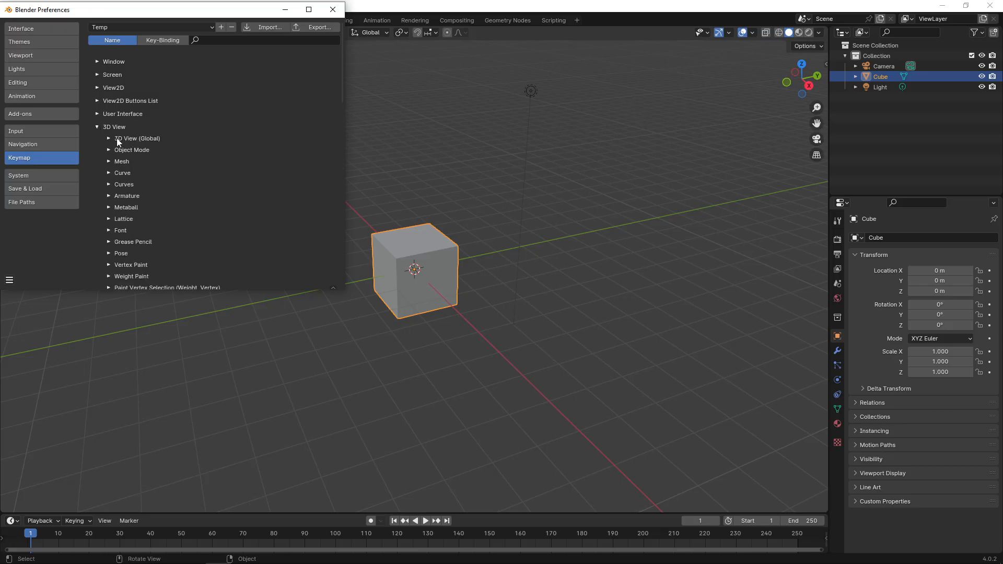
click(110, 139)
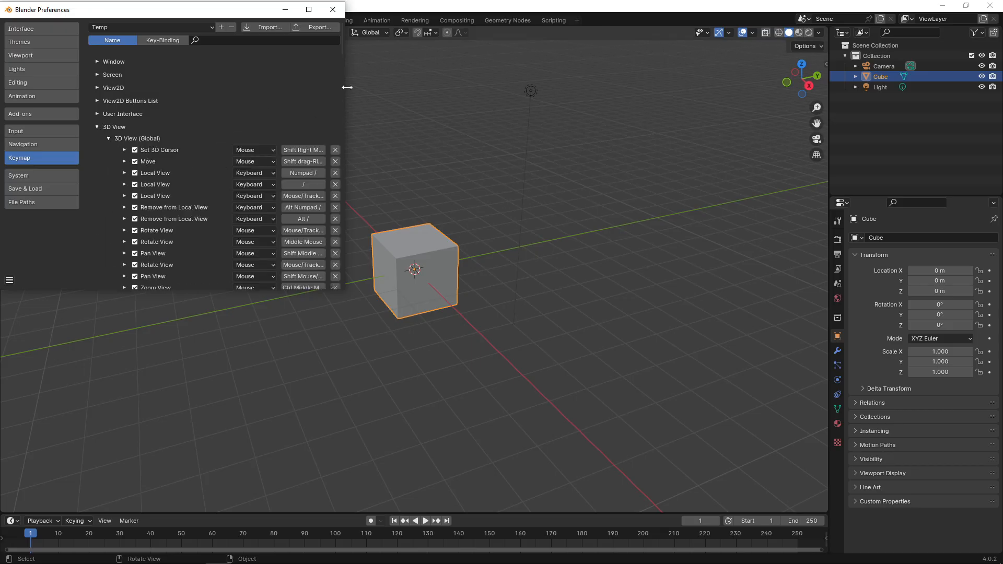
drag(343, 40, 341, 55)
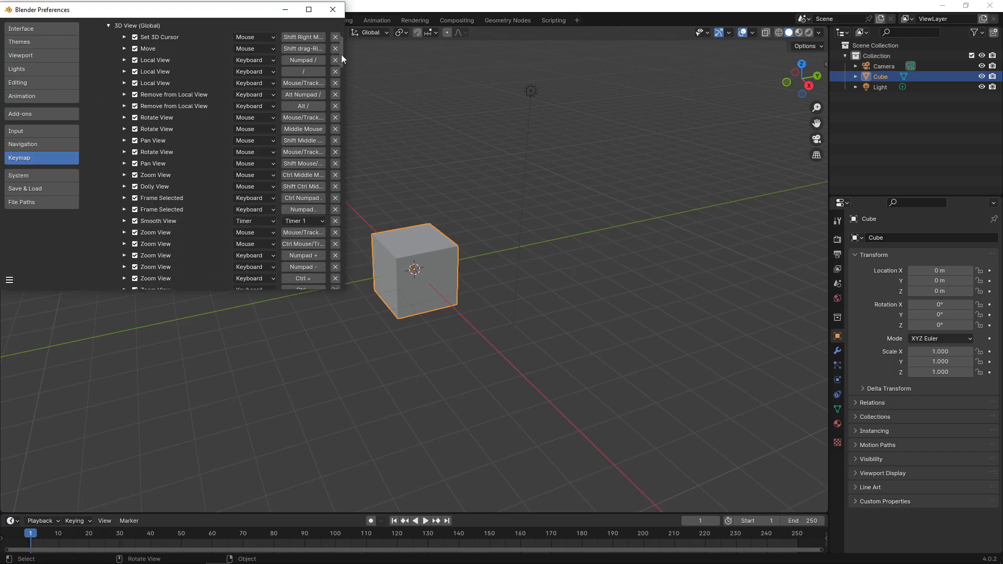
click(124, 129)
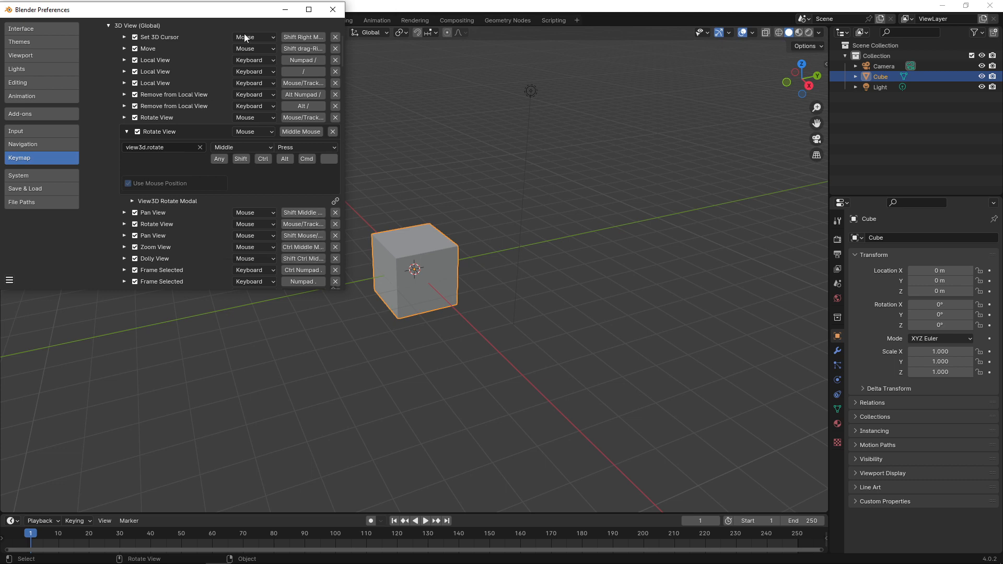
click(305, 131)
alt+click(306, 131)
click(334, 133)
click(303, 131)
click(286, 159)
Step: Rebind the Shift-middle-mouse Pan View entry (view3d.move) to Alt Middle Mouse
drag(342, 58, 343, 71)
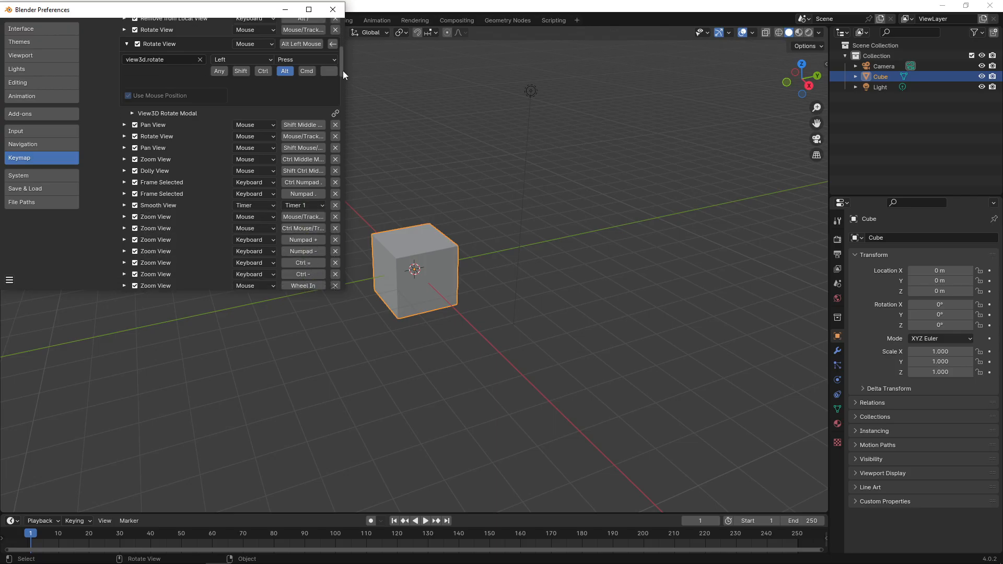
click(124, 120)
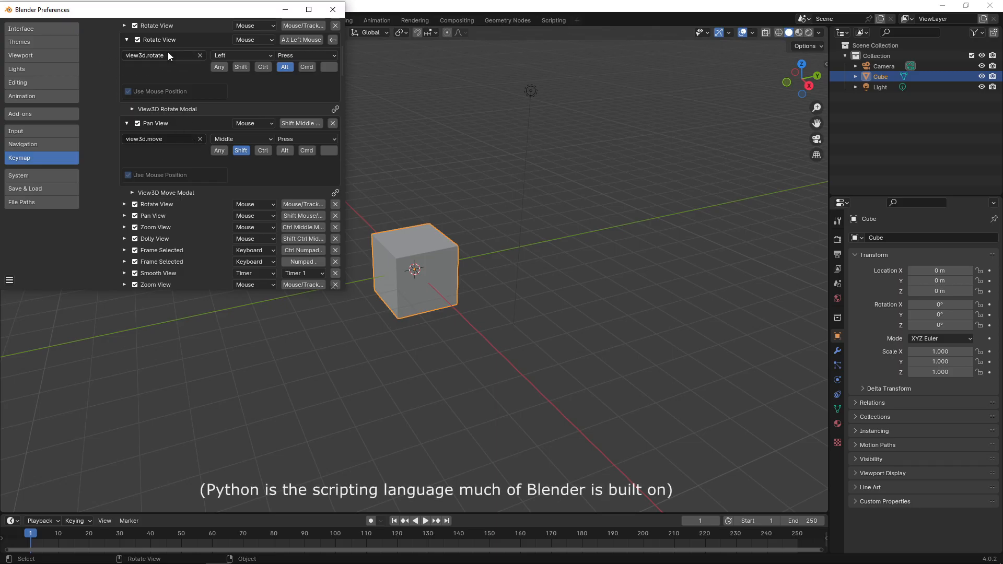
click(171, 139)
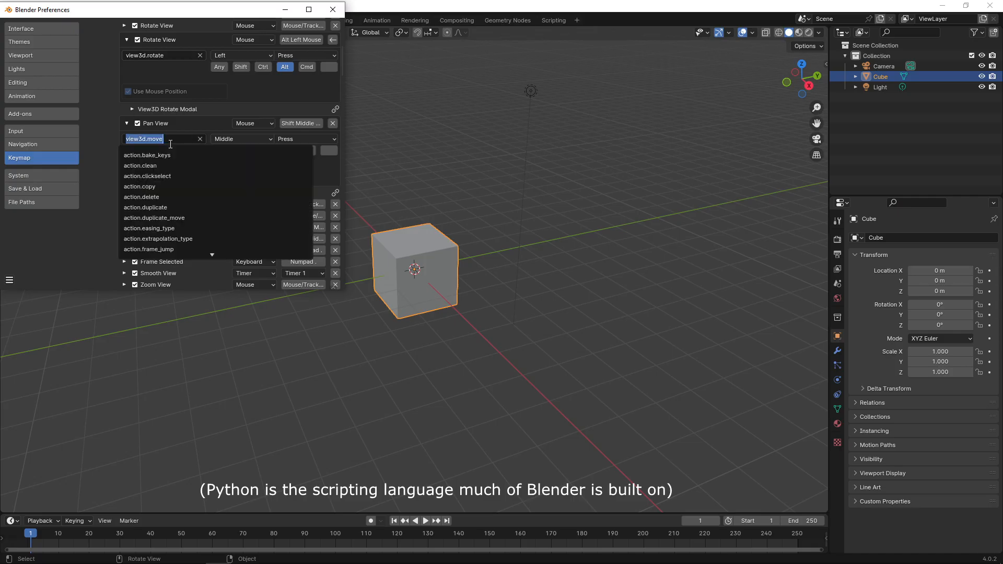
click(108, 133)
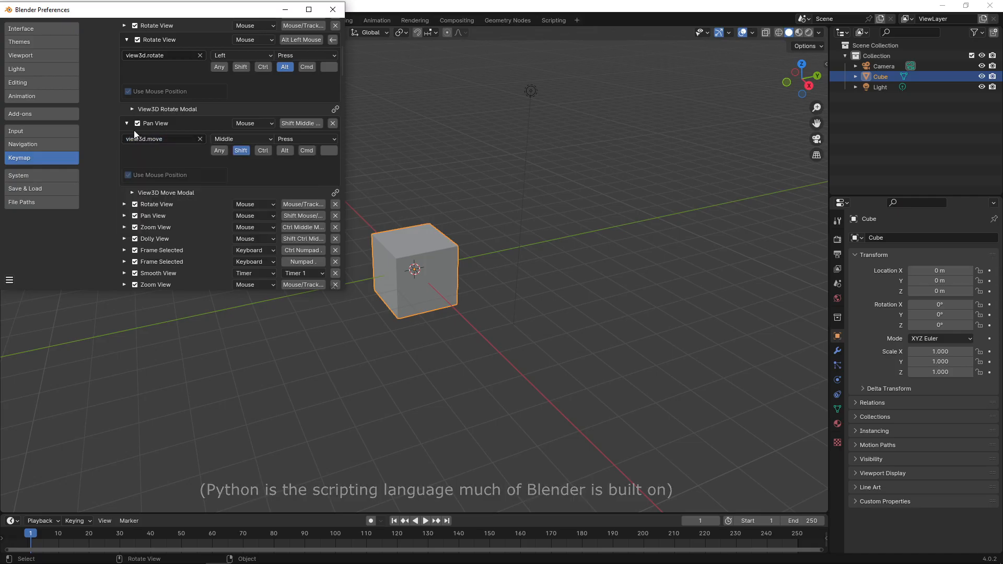
alt+middle_click(305, 123)
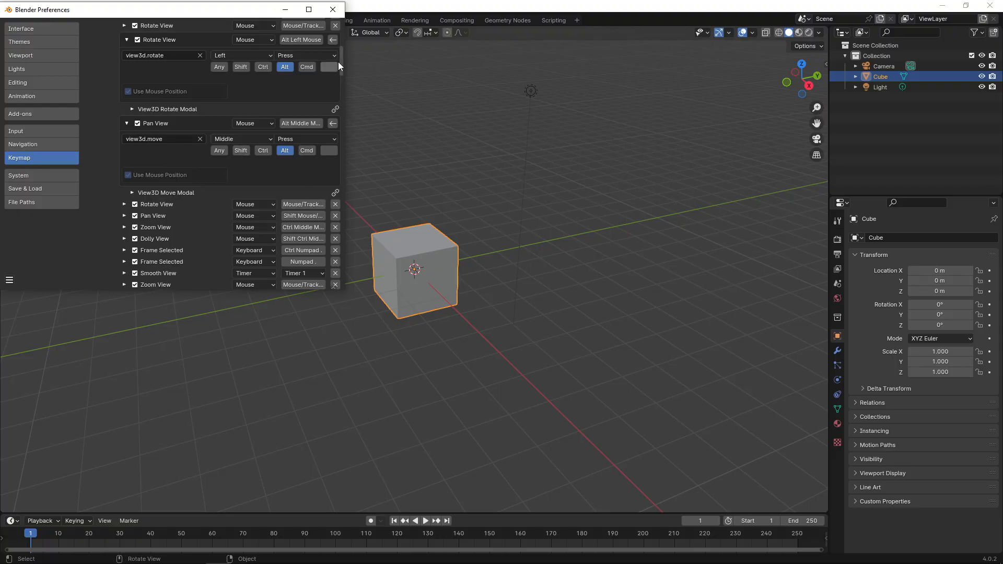
Step: Rebind the Ctrl-middle-mouse Zoom View entry (view3d.zoom) to Alt Right Mouse
drag(338, 62, 340, 81)
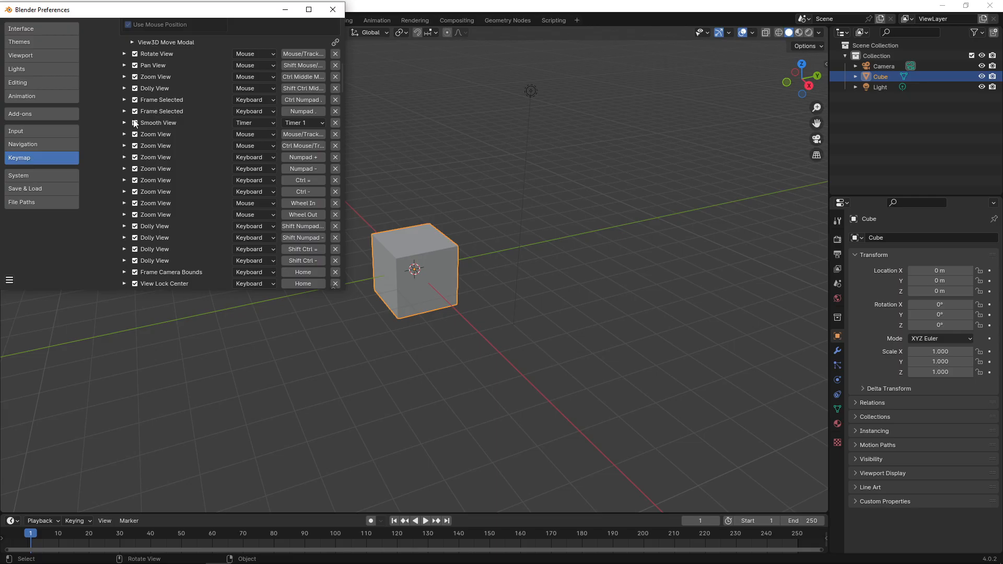
click(125, 77)
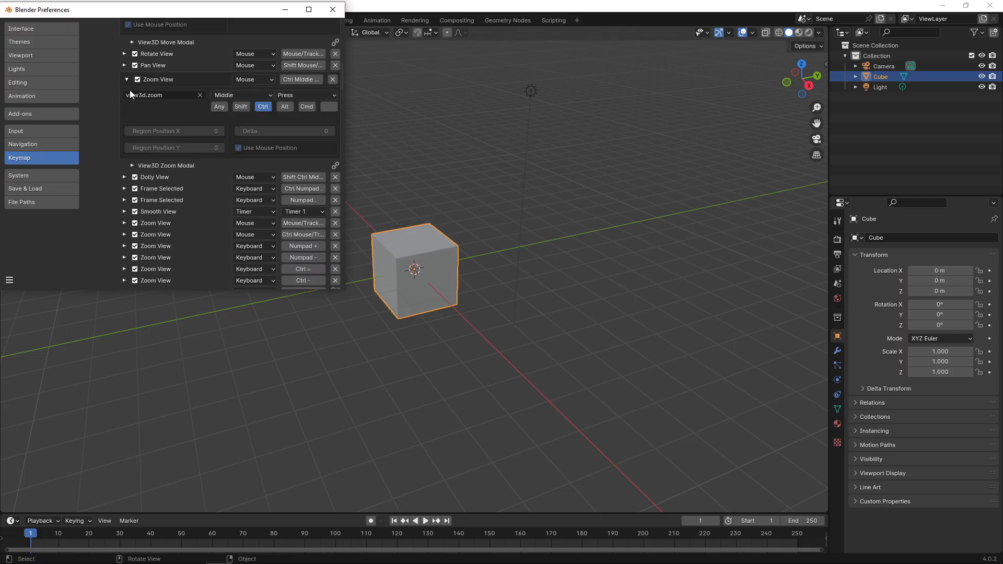
click(305, 79)
key(alt)
alt+right_click(306, 79)
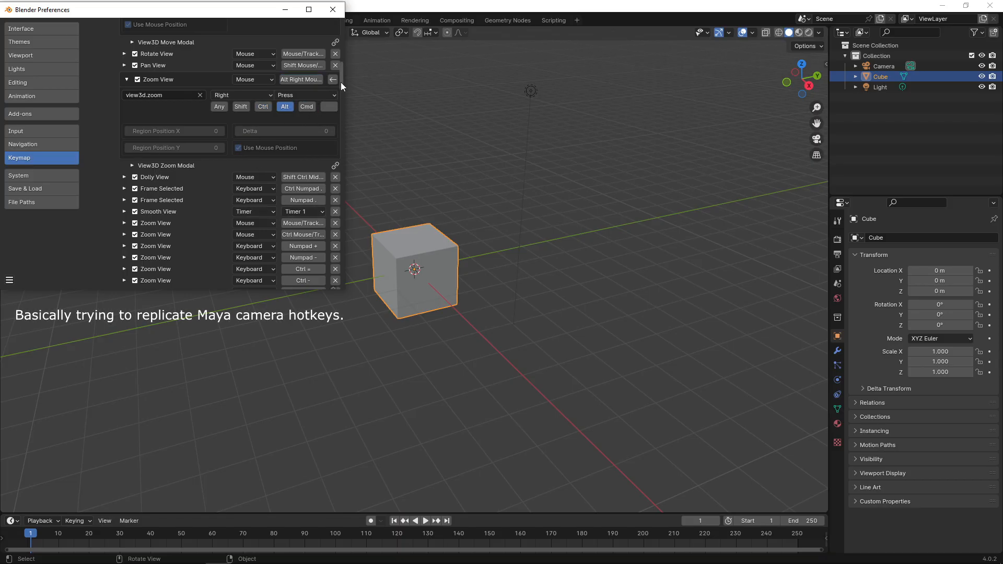
Step: Test the new rotate, pan and zoom bindings on the cube in the 3D viewport
scroll(341, 82, up, 3)
click(472, 274)
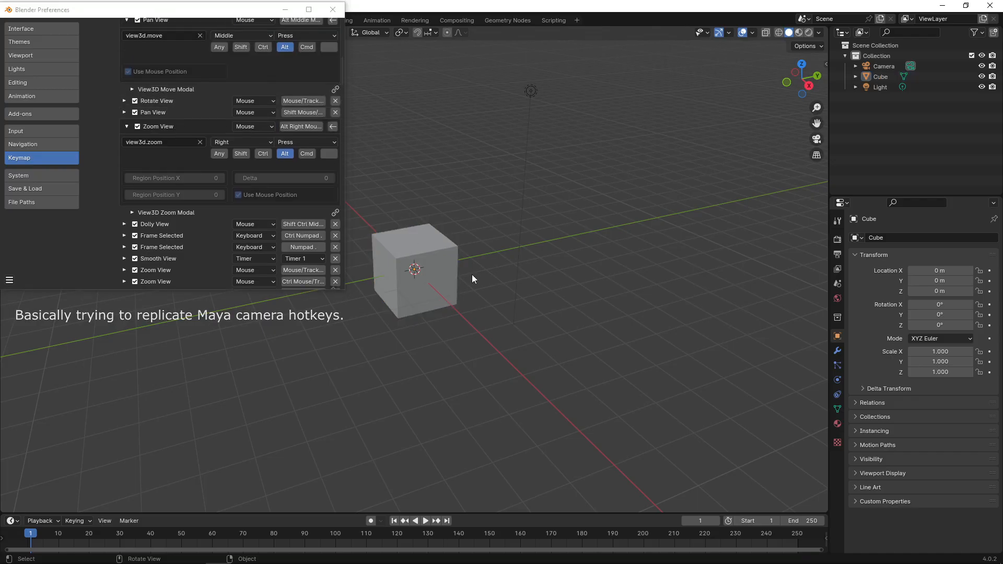
click(453, 287)
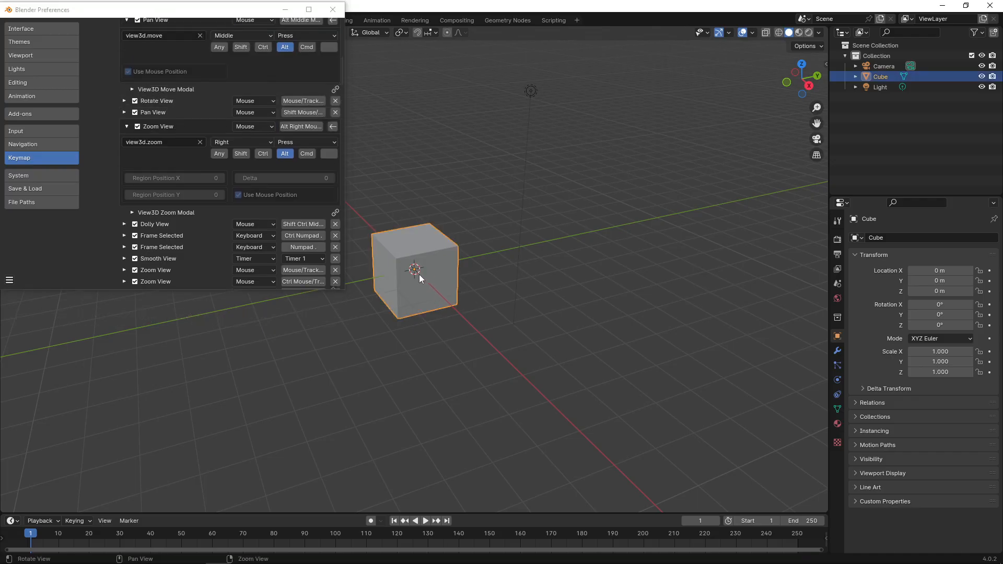
mouse_move(419, 274)
alt+mouse_down()
mouse_move(493, 268)
mouse_move(514, 253)
mouse_move(399, 243)
mouse_move(381, 290)
mouse_move(431, 289)
mouse_move(455, 264)
mouse_move(426, 272)
alt+mouse_up()
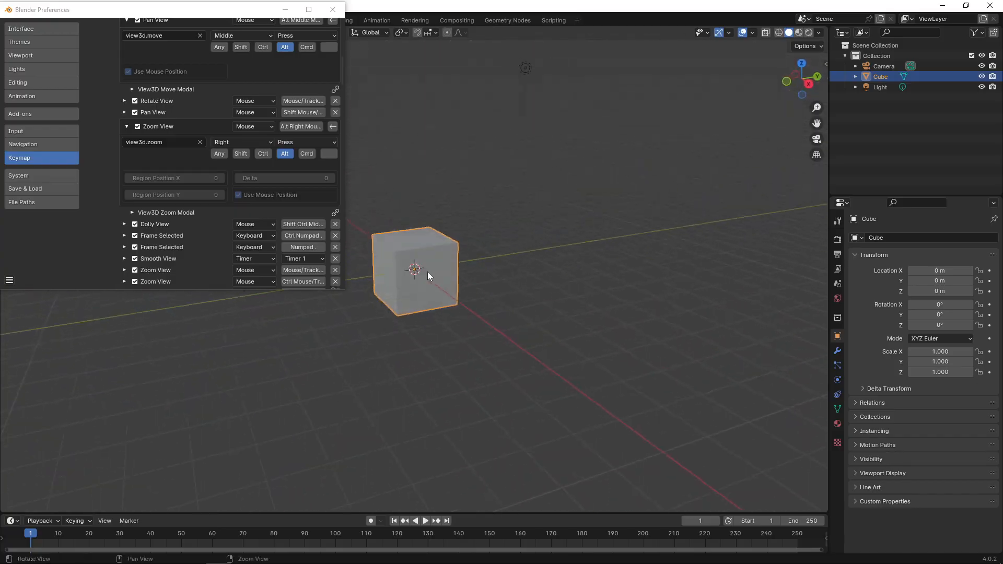
mouse_move(414, 270)
alt+middle_down()
mouse_move(509, 247)
mouse_move(497, 261)
mouse_move(427, 264)
alt+middle_up()
alt+right_drag(423, 272, 494, 307)
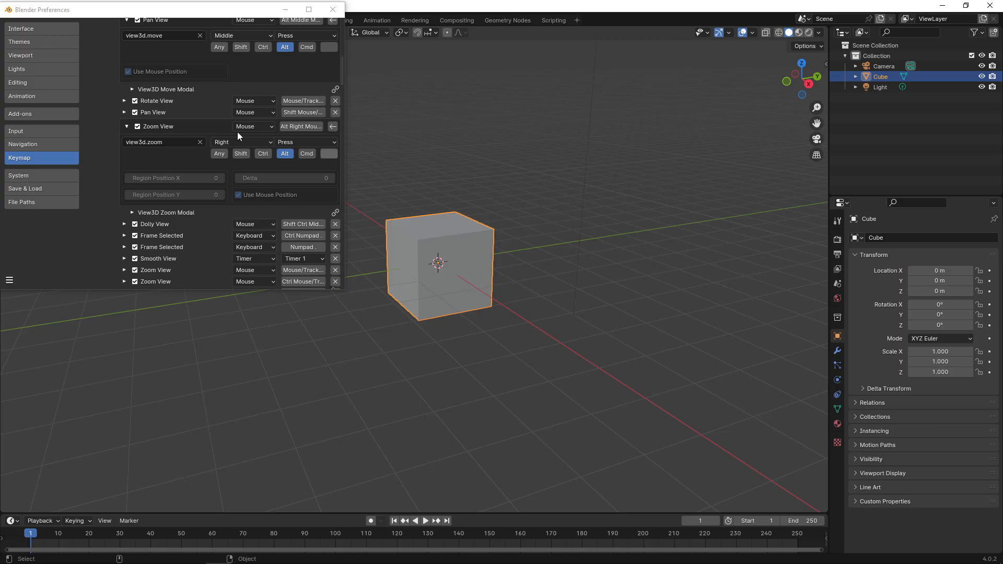
Step: Set the zoom axis to Horizontal in the navigation preferences and try zooming on the cube
click(38, 144)
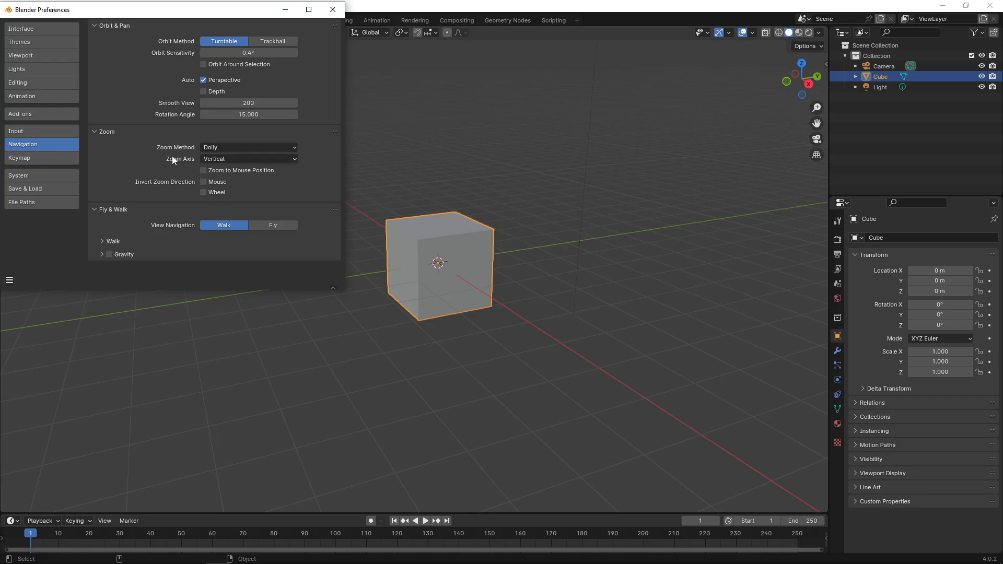
click(259, 159)
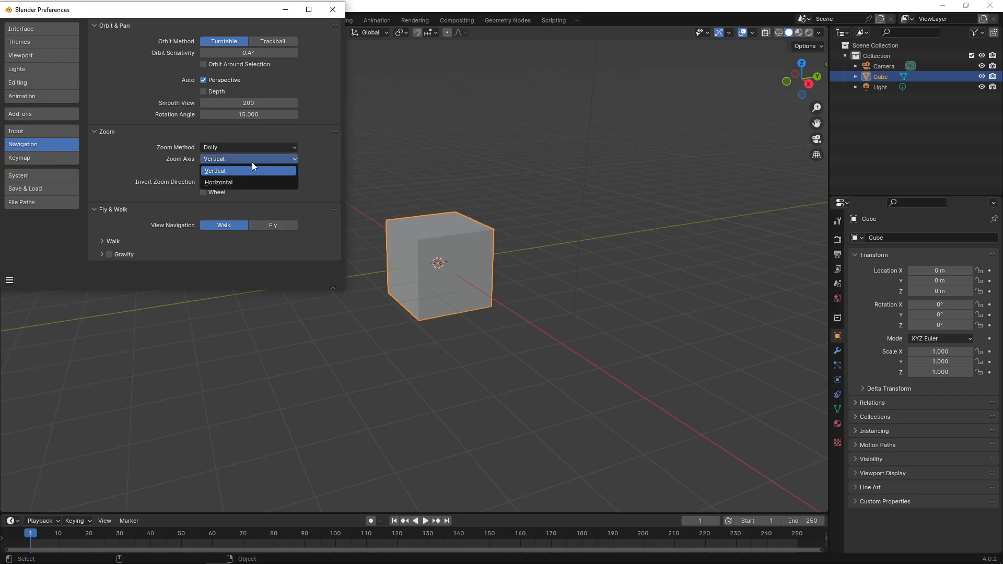
click(231, 182)
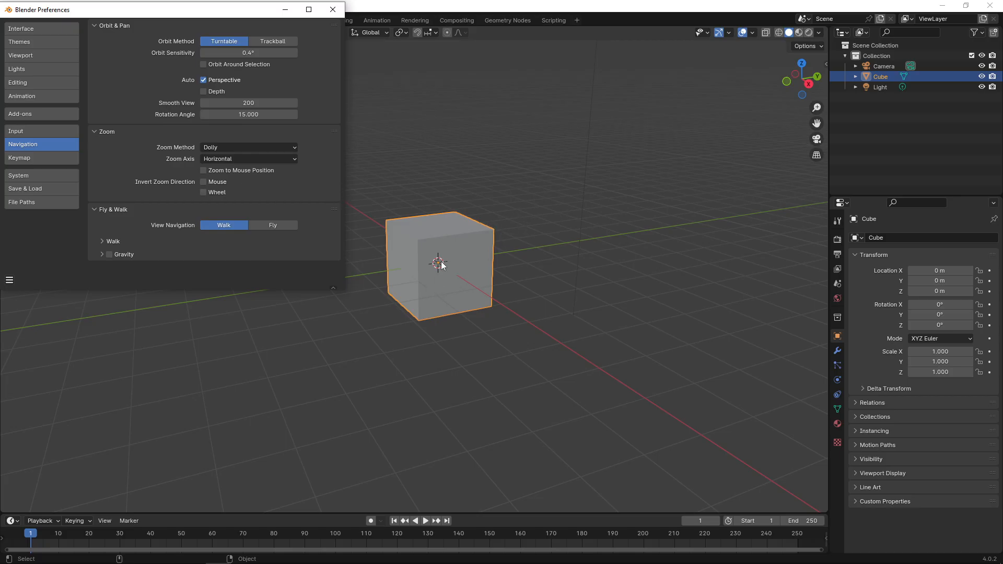
alt+right_drag(432, 265, 409, 274)
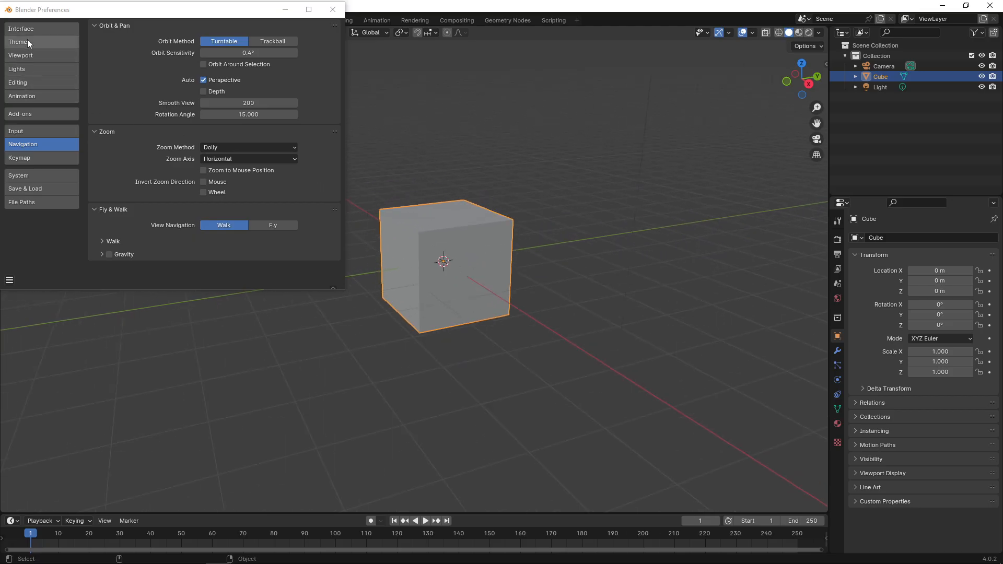
Step: Review the rebound view entries in the keymap and test panning and rotating around the cube again
click(43, 158)
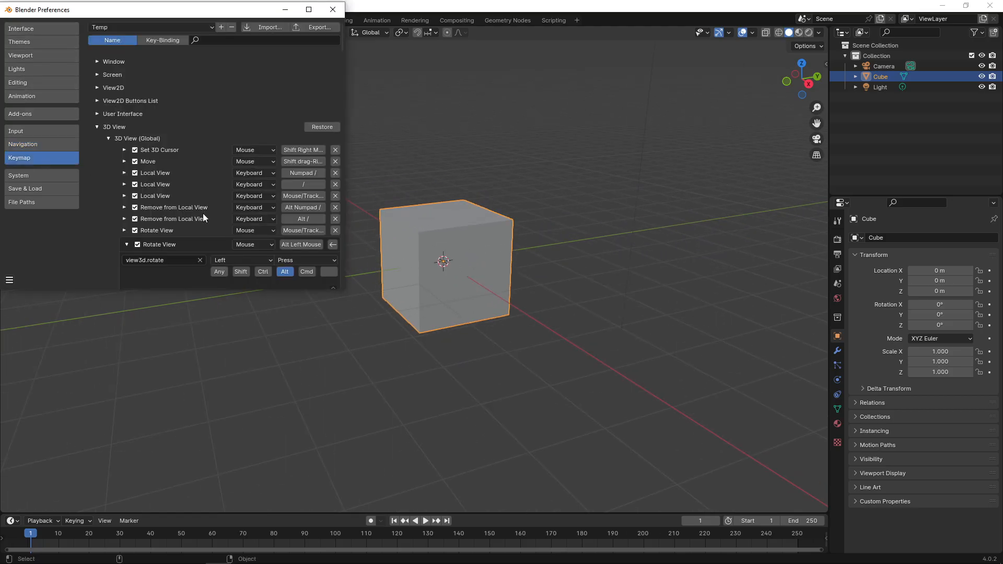
mouse_move(342, 45)
mouse_down()
mouse_move(343, 75)
mouse_move(343, 64)
mouse_up()
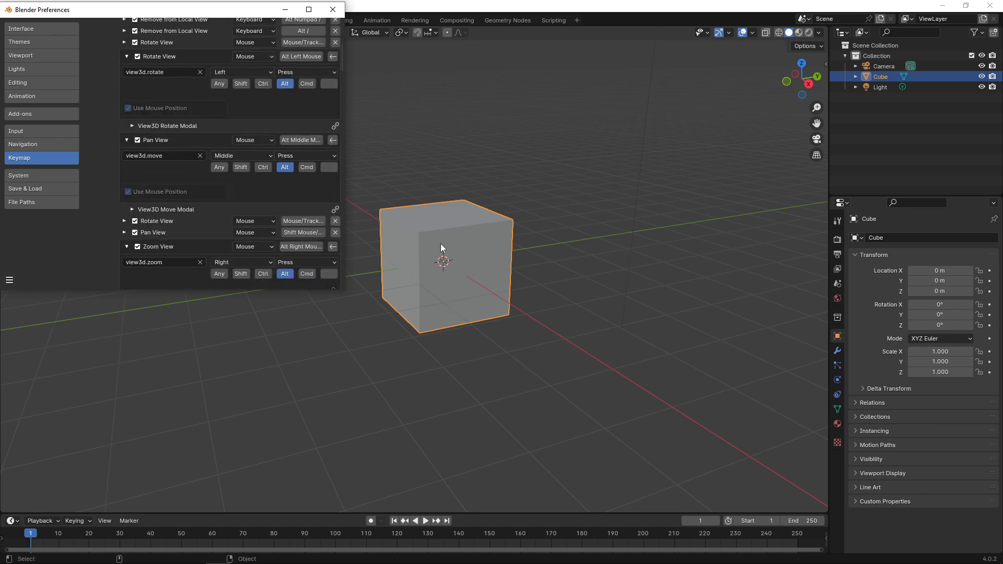
alt+middle_drag(434, 249, 407, 303)
alt+drag(439, 307, 464, 315)
Step: Close the preferences window and try the view navigation around the cube in the full viewport
drag(285, 11, 292, 65)
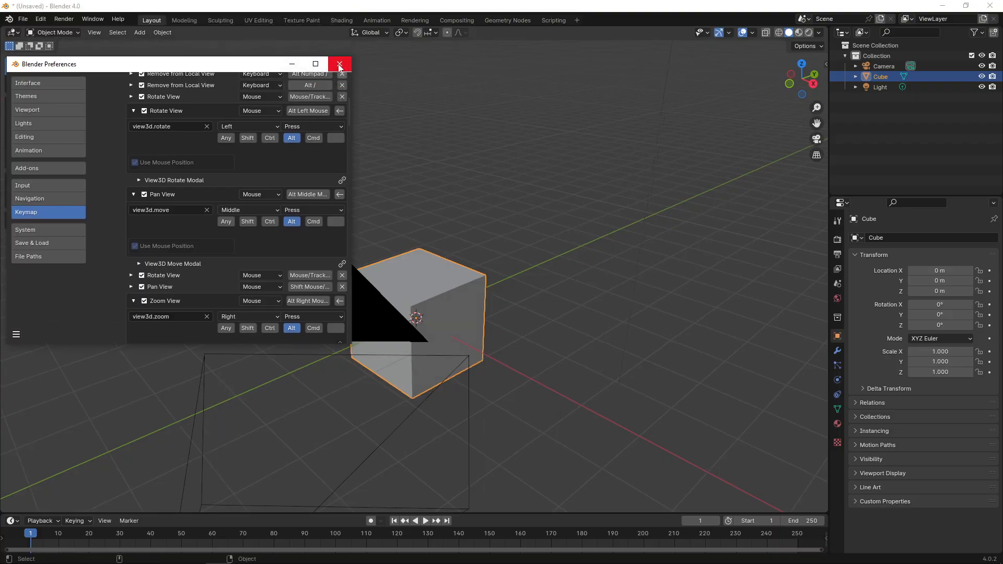
click(292, 63)
alt+drag(406, 236, 480, 263)
middle_drag(481, 268, 491, 294)
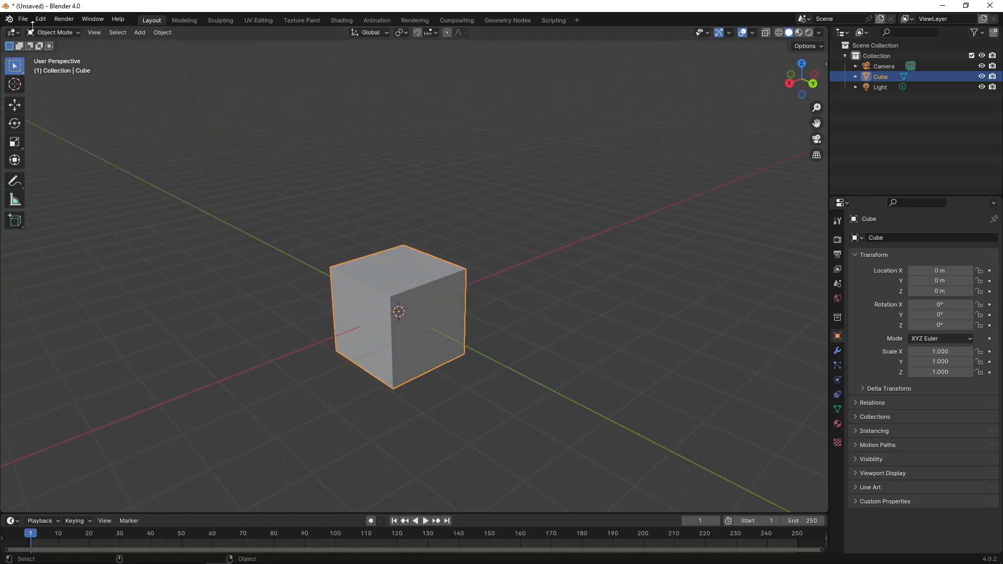
Step: Switch the main area to the Image Editor and test panning the empty image grid
click(13, 32)
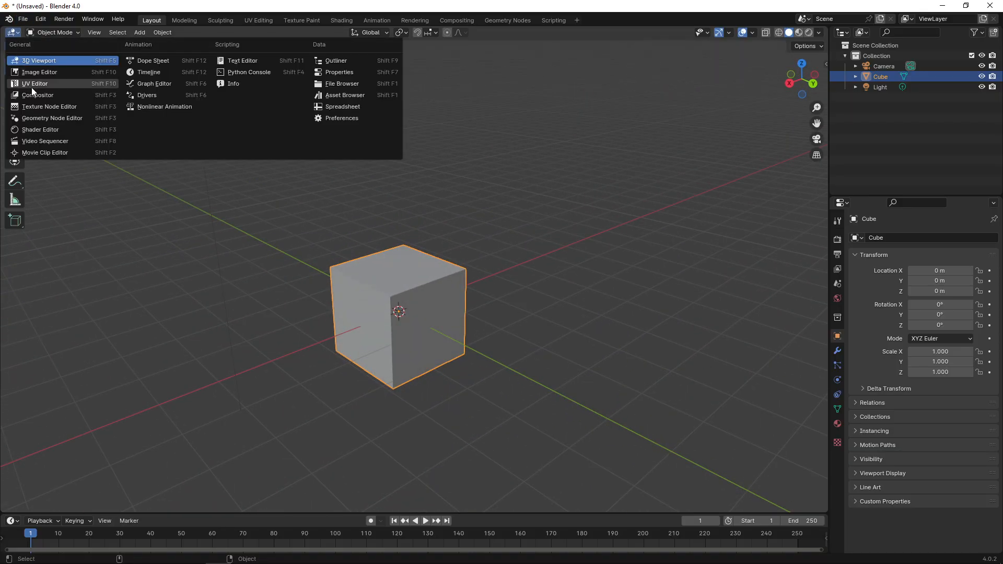
click(48, 75)
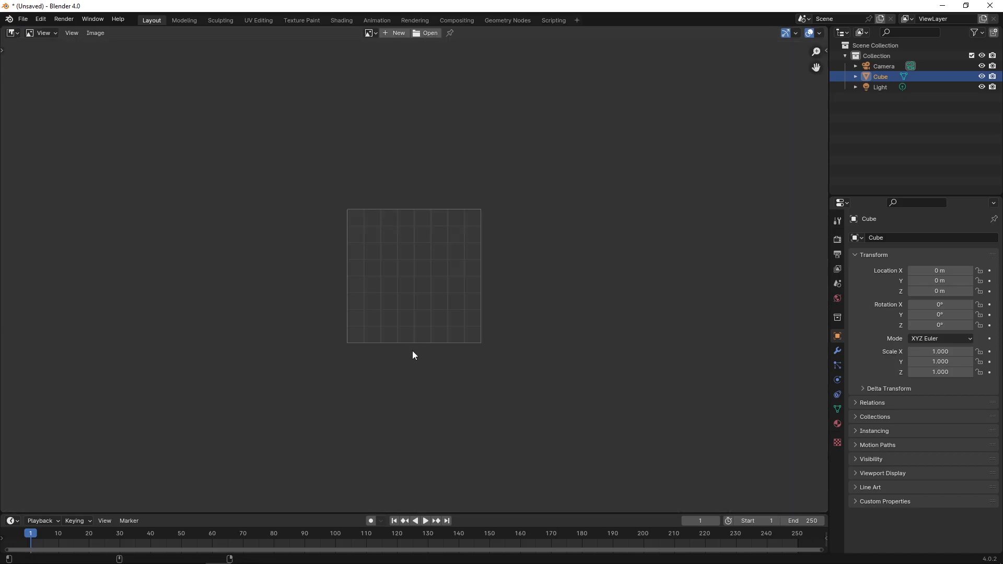
mouse_move(400, 286)
middle_down()
mouse_move(535, 240)
mouse_move(421, 287)
mouse_move(432, 258)
mouse_move(403, 267)
mouse_move(411, 293)
middle_up()
middle_drag(425, 255, 448, 274)
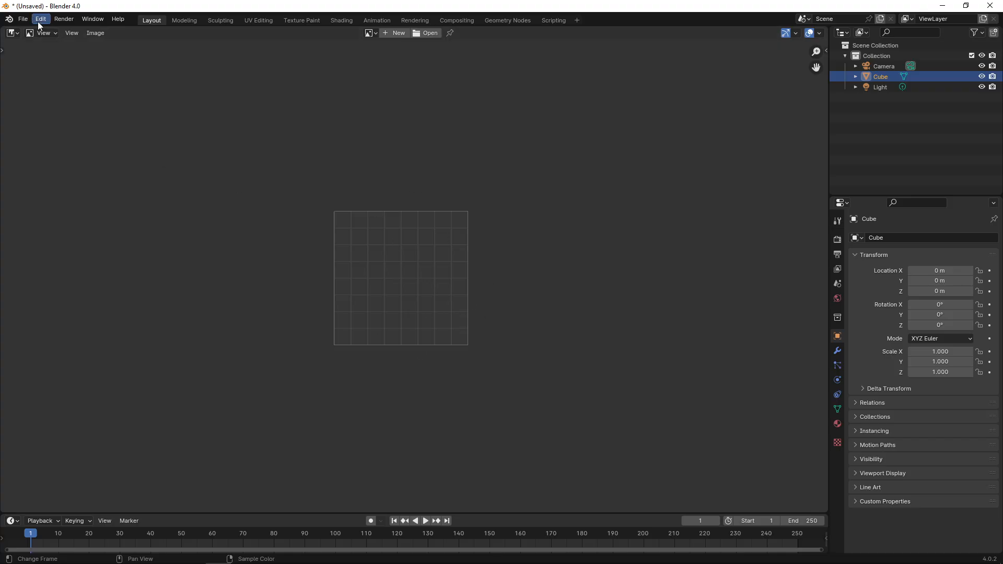
Step: Test panning and zooming in the Dope Sheet editor, finishing back in the 3D Viewport
click(11, 33)
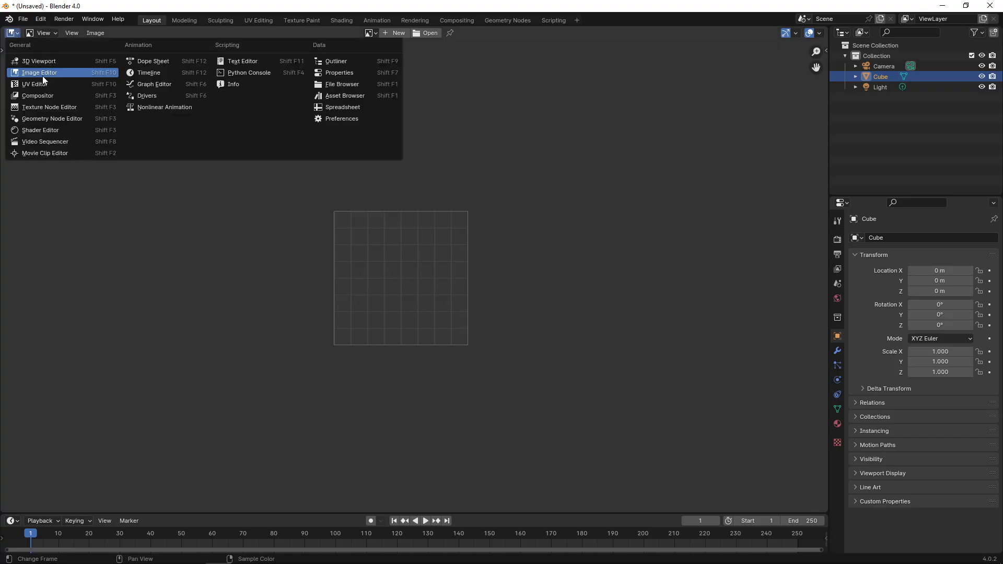
click(149, 61)
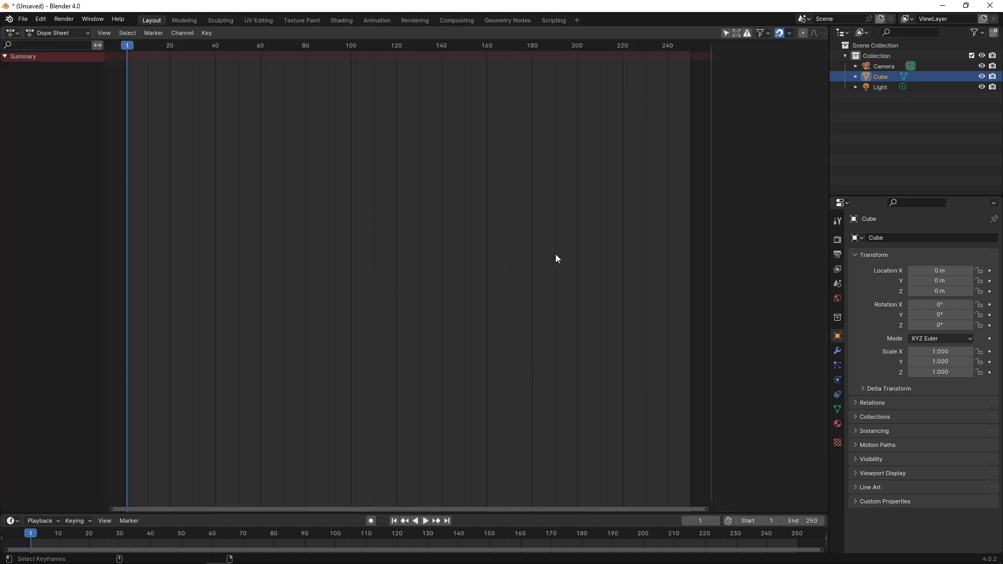
middle_drag(555, 259, 397, 293)
alt+right_click(373, 269)
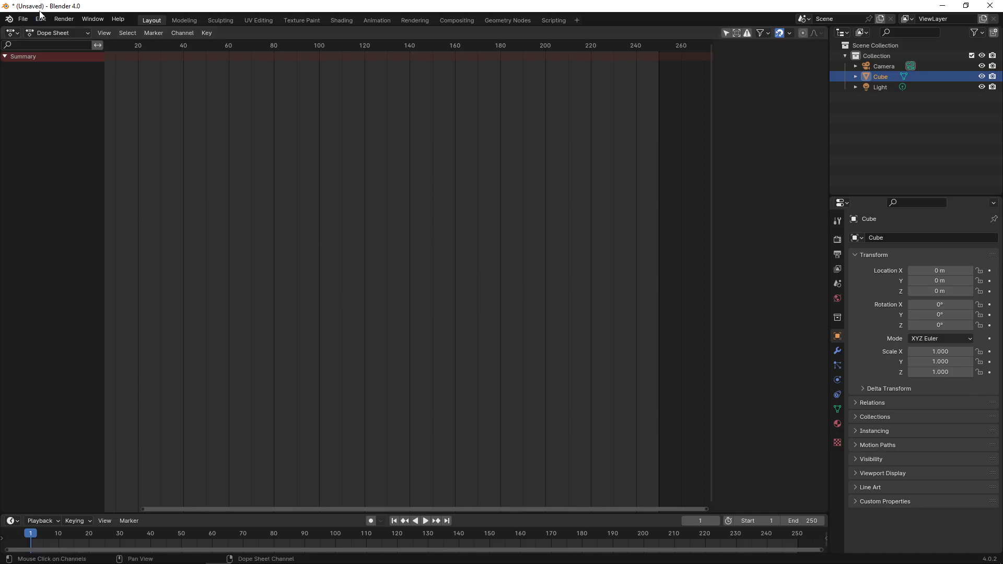
alt+middle_drag(392, 261, 394, 277)
click(16, 33)
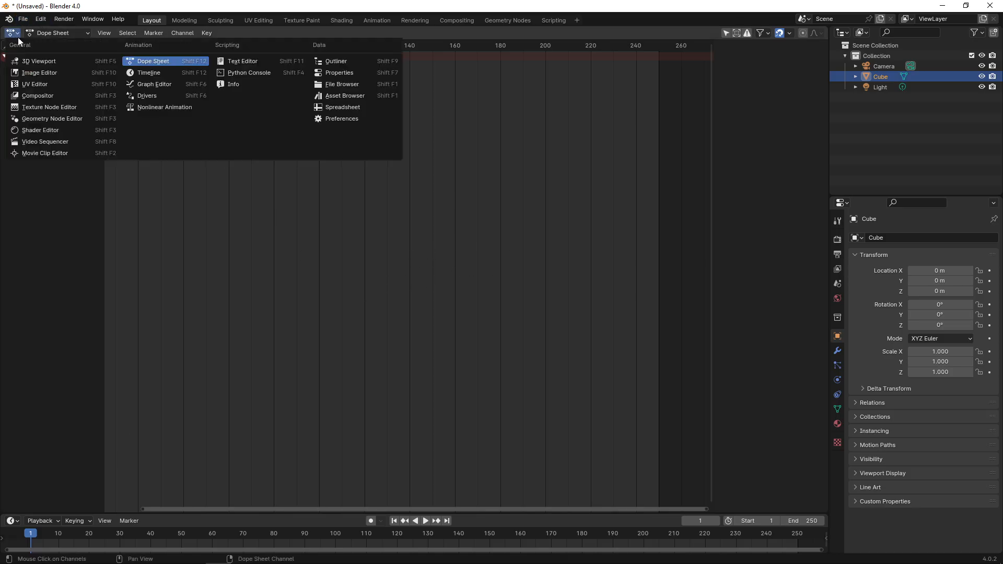
click(37, 62)
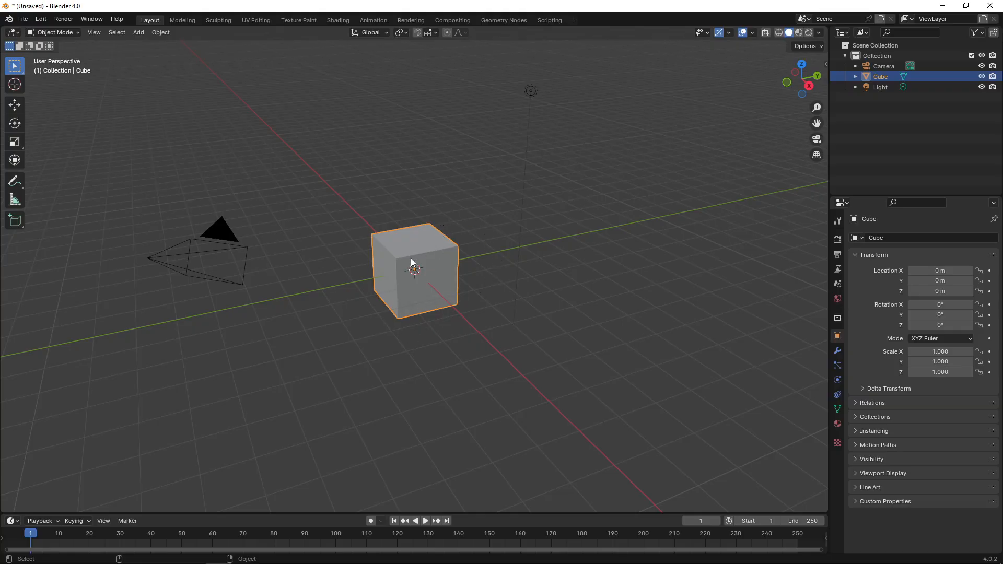
Step: Open the keymap preferences and expand the Middle Mouse and Shift Middle Mouse Pan View entries under View2D
click(39, 21)
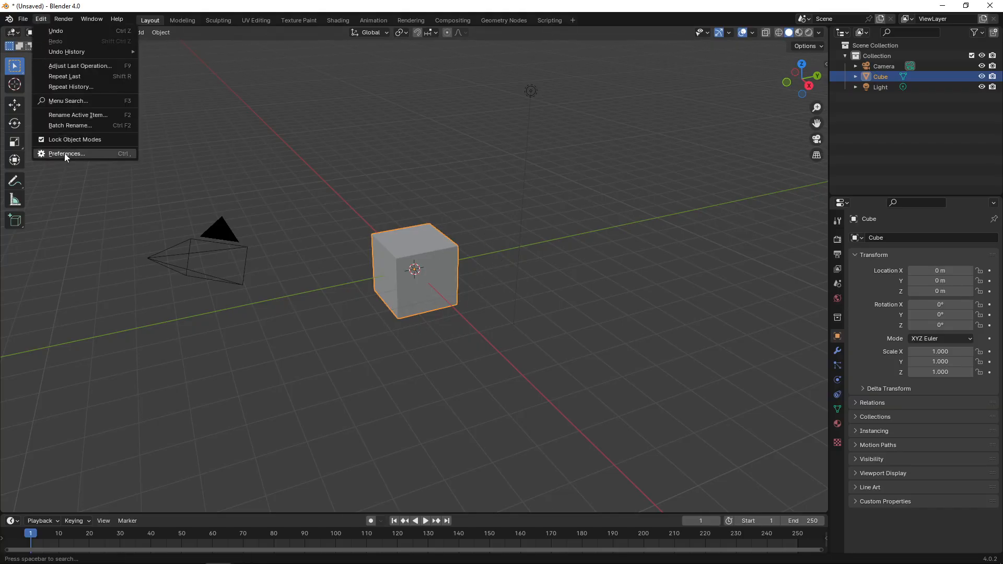
click(65, 153)
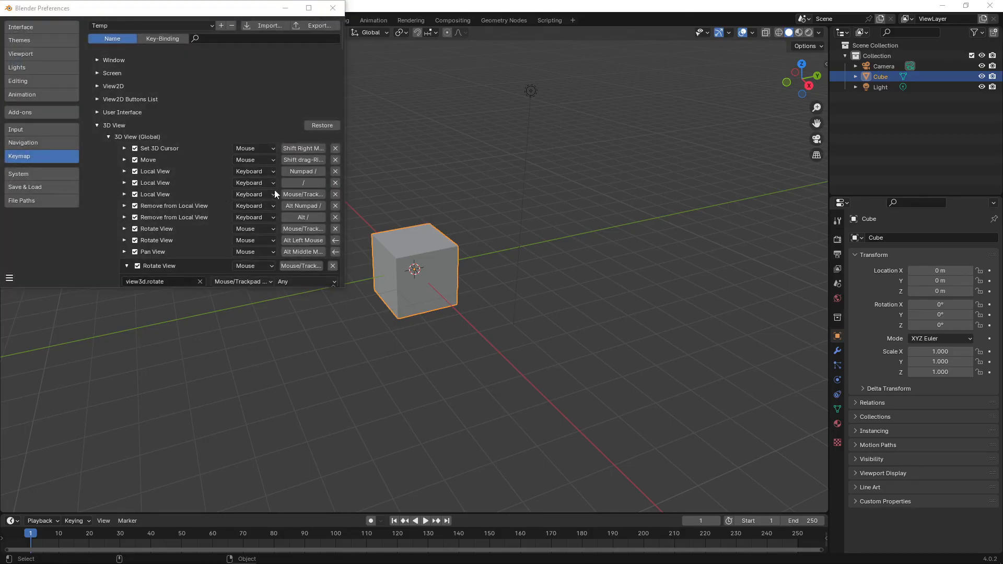
mouse_move(342, 36)
mouse_down()
mouse_move(346, 62)
mouse_move(348, 26)
mouse_up()
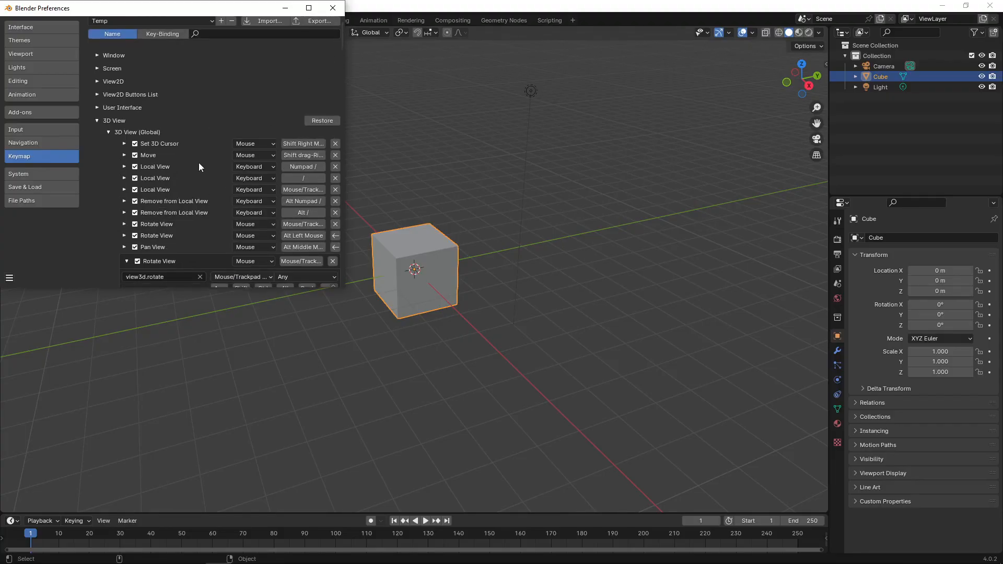
click(98, 81)
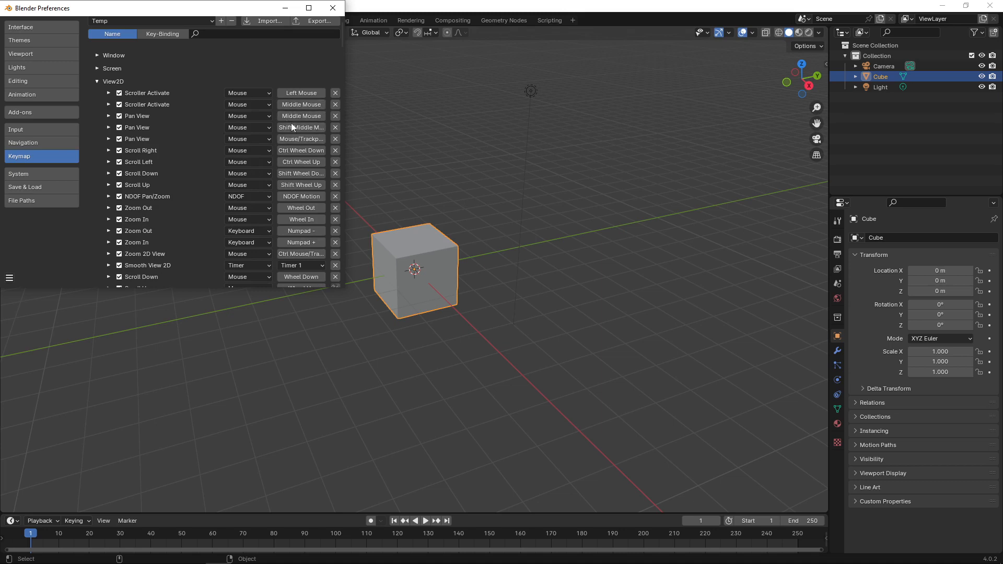
click(108, 116)
click(109, 188)
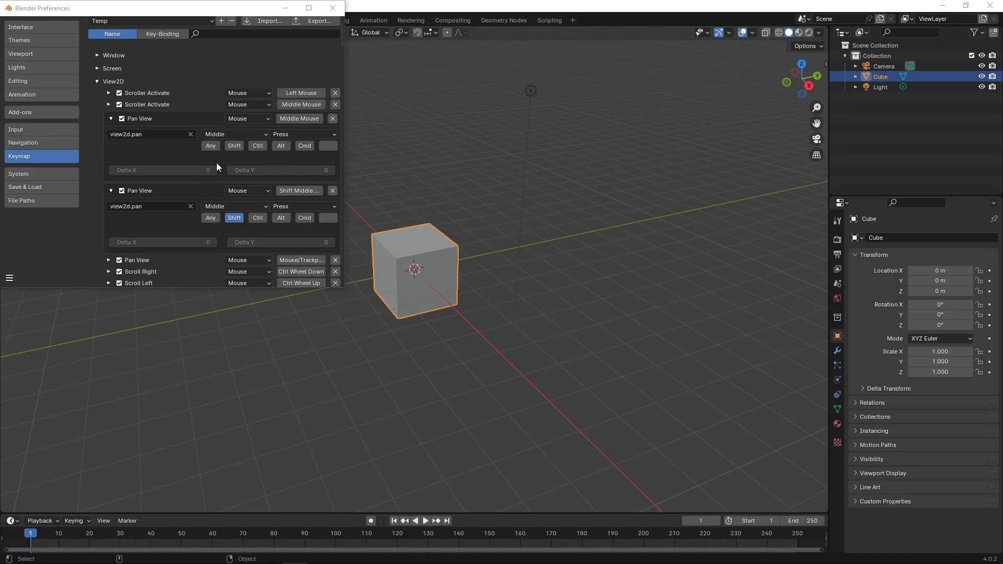
Step: Rebind the View2D Pan View entry on Shift Middle Mouse to Alt Middle Mouse
click(110, 120)
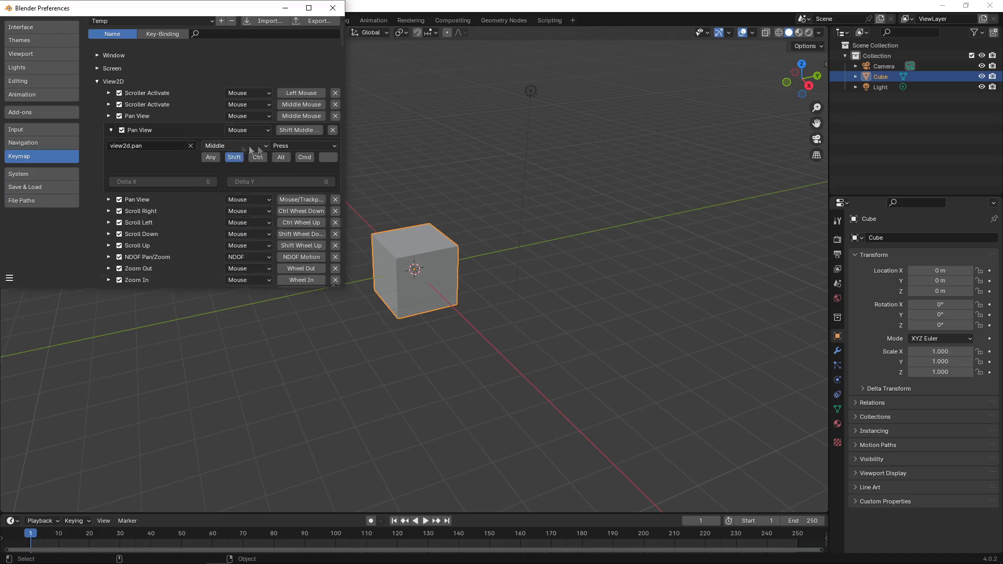
click(302, 129)
alt+middle_click(297, 130)
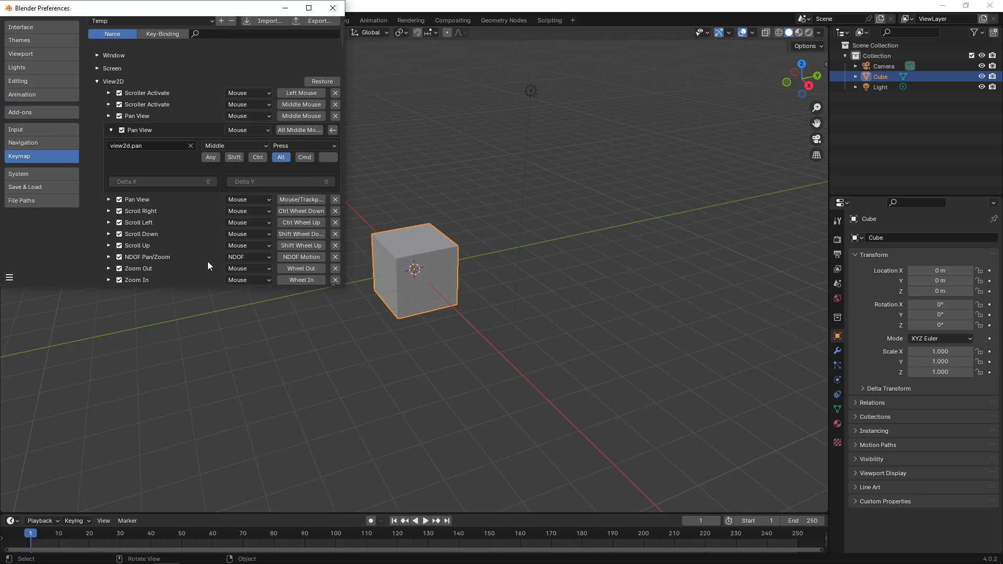
click(111, 130)
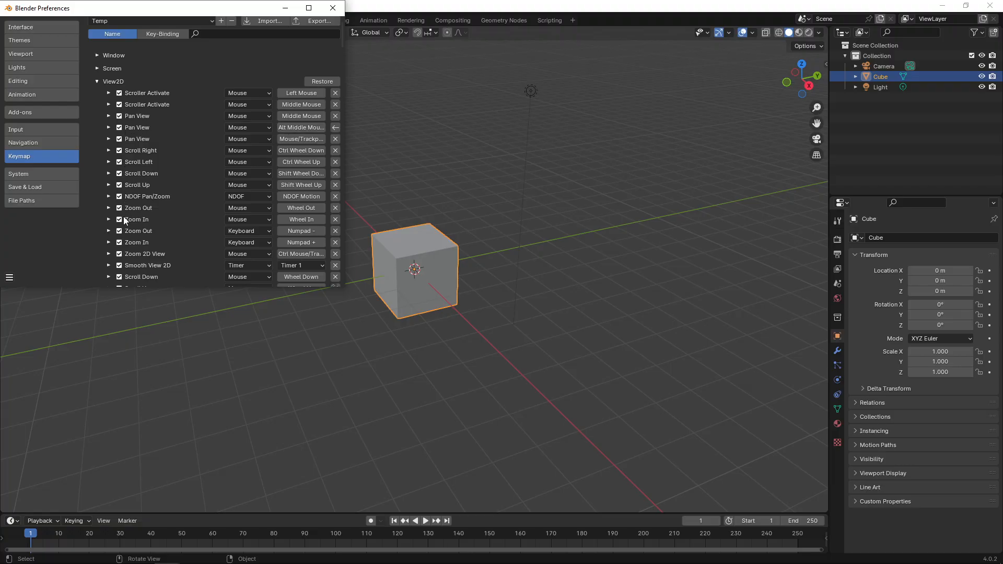
Step: Rebind the View2D Zoom 2D View entry on Ctrl Middle Mouse to Alt Right Mouse and collapse the View2D section
scroll(340, 41, down, 1)
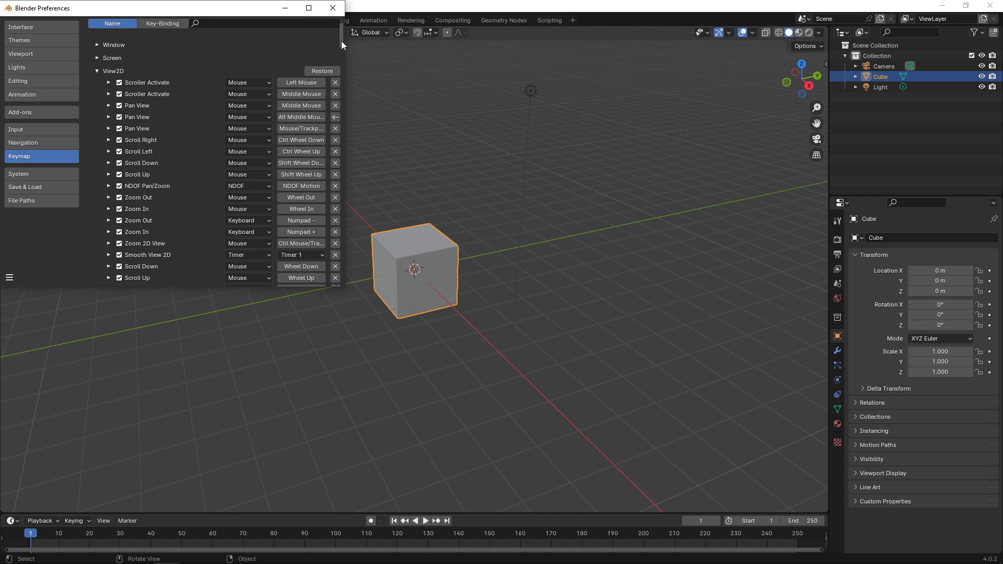
drag(340, 41, 342, 49)
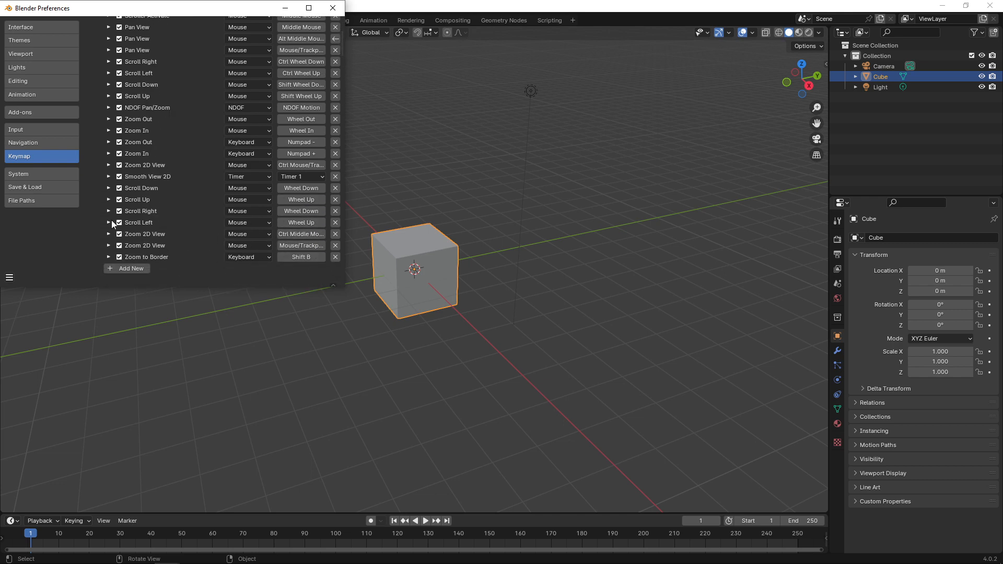
click(108, 234)
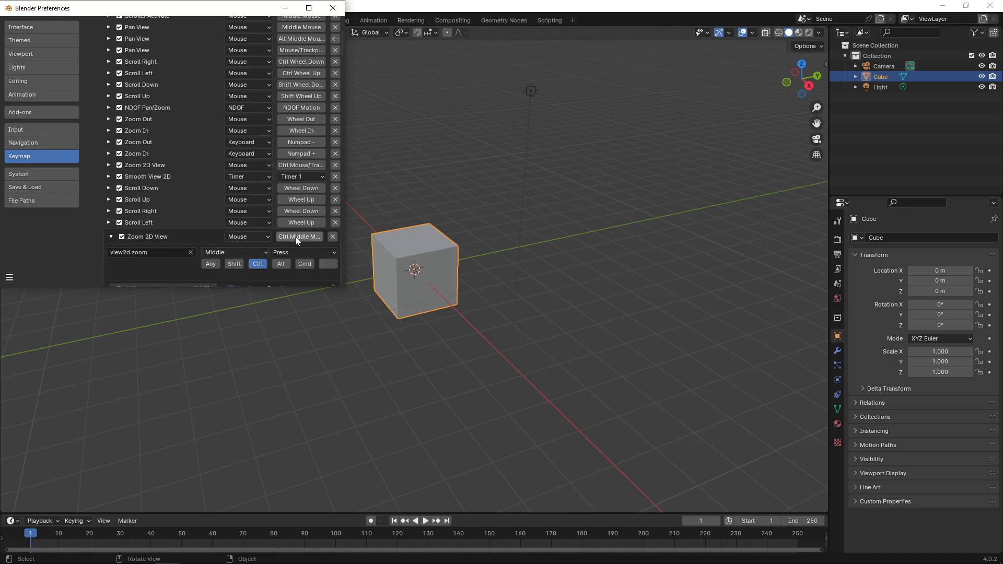
click(301, 236)
alt+right_click(299, 237)
scroll(342, 49, down, 4)
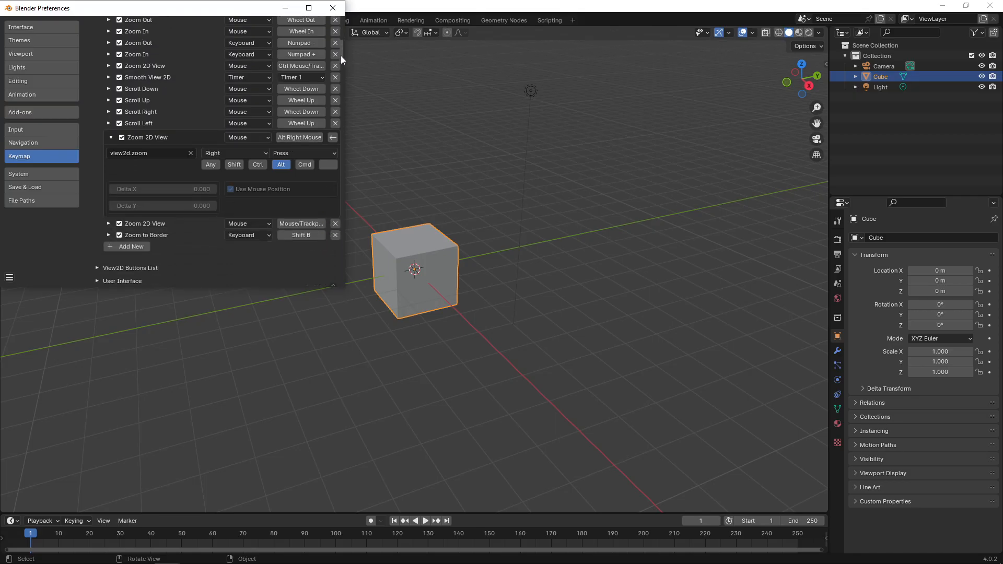
scroll(339, 54, up, 1)
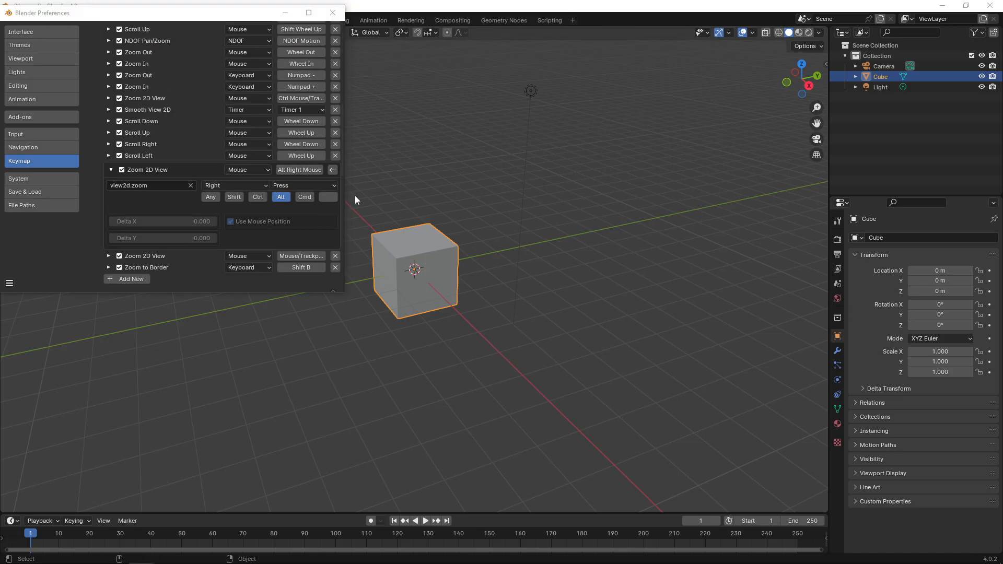
drag(341, 137, 342, 57)
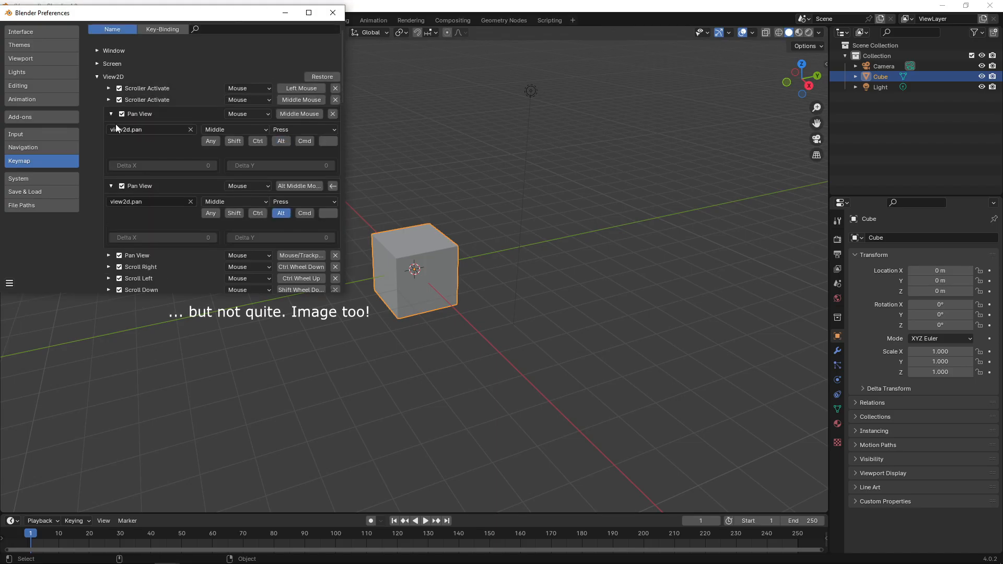
click(98, 77)
scroll(99, 79, up, 1)
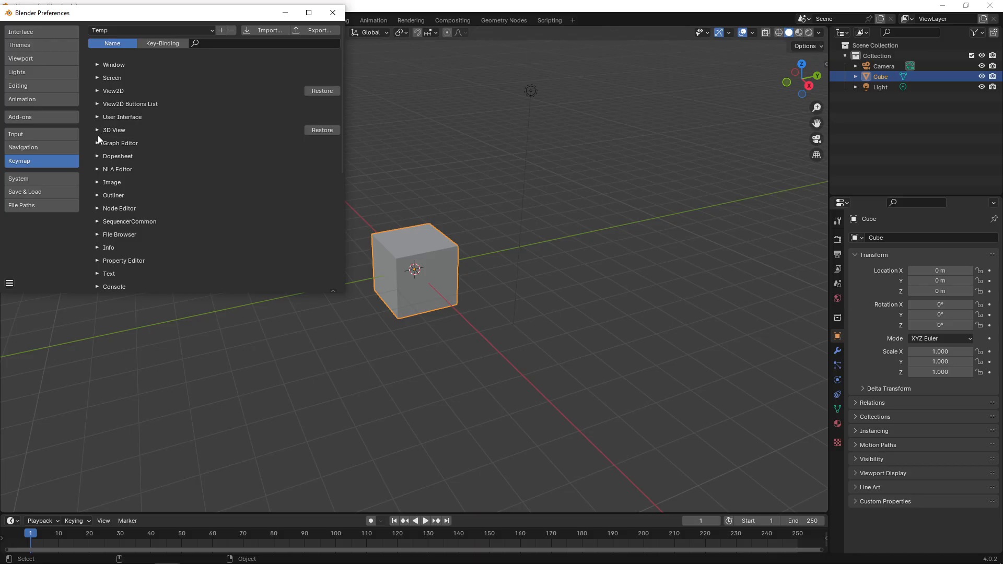
Step: Change the Shift Middle Mouse Pan View entry under Image (Global) to use the Alt modifier instead of Shift
click(98, 183)
scroll(343, 58, down, 1)
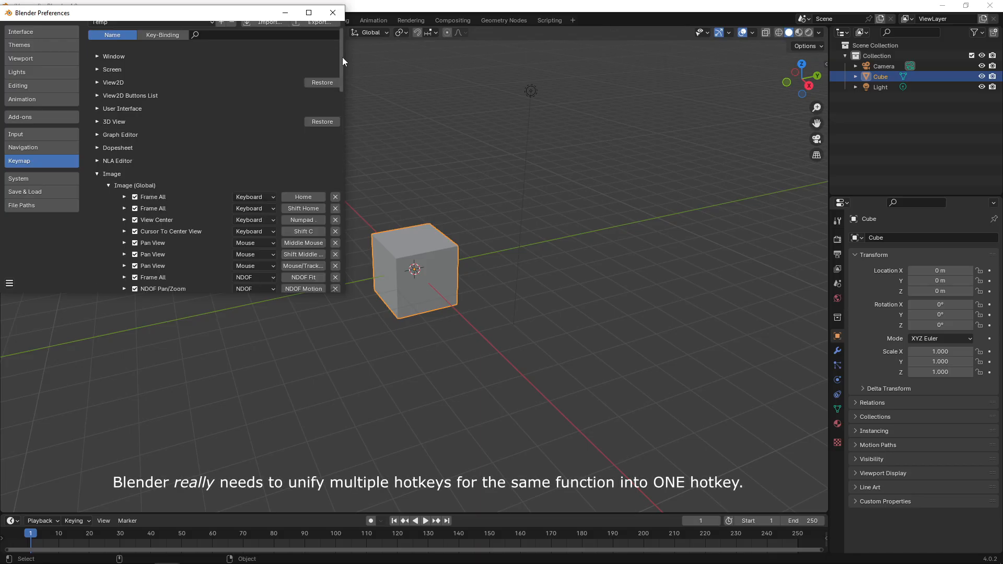
scroll(344, 61, up, 1)
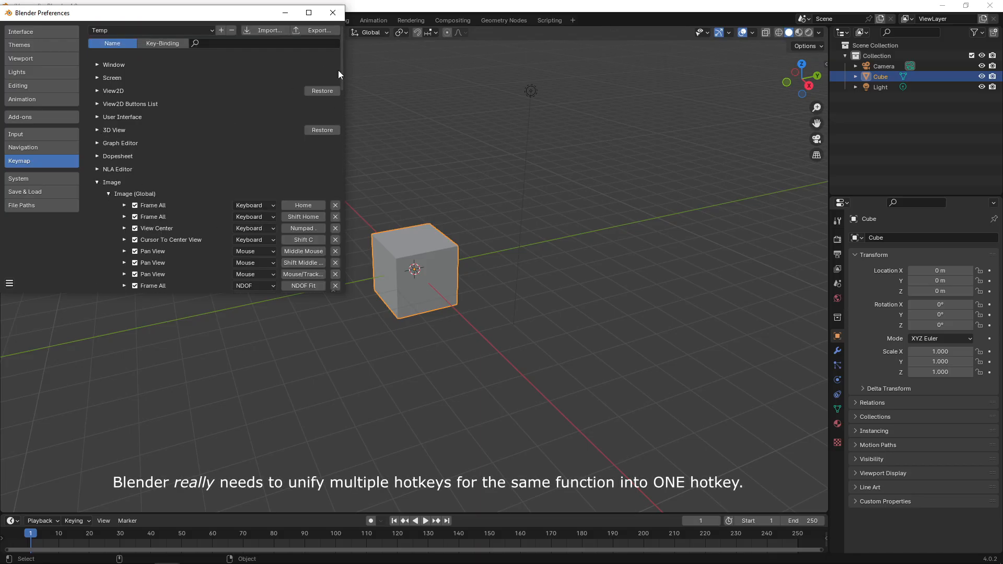
drag(343, 51, 343, 81)
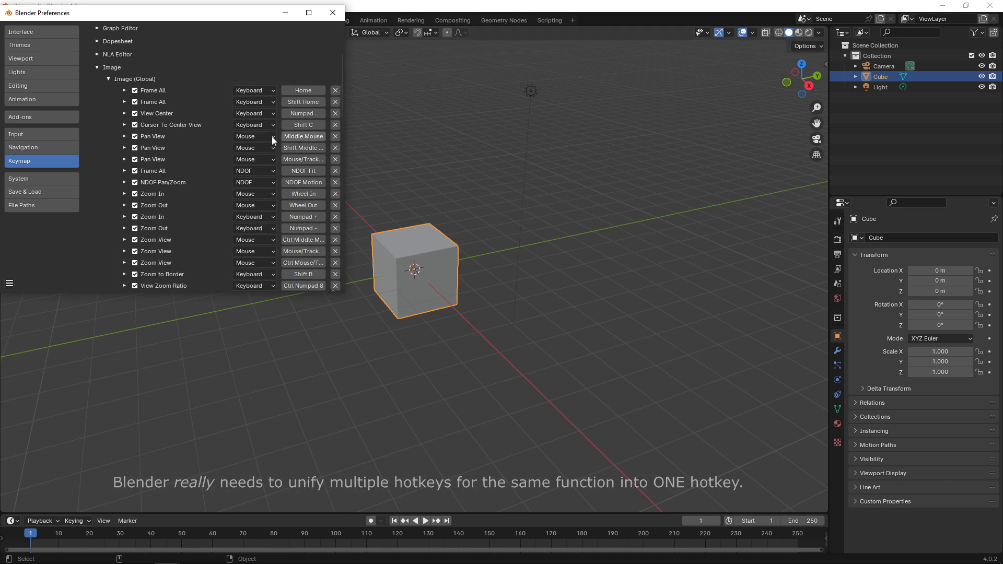
click(123, 148)
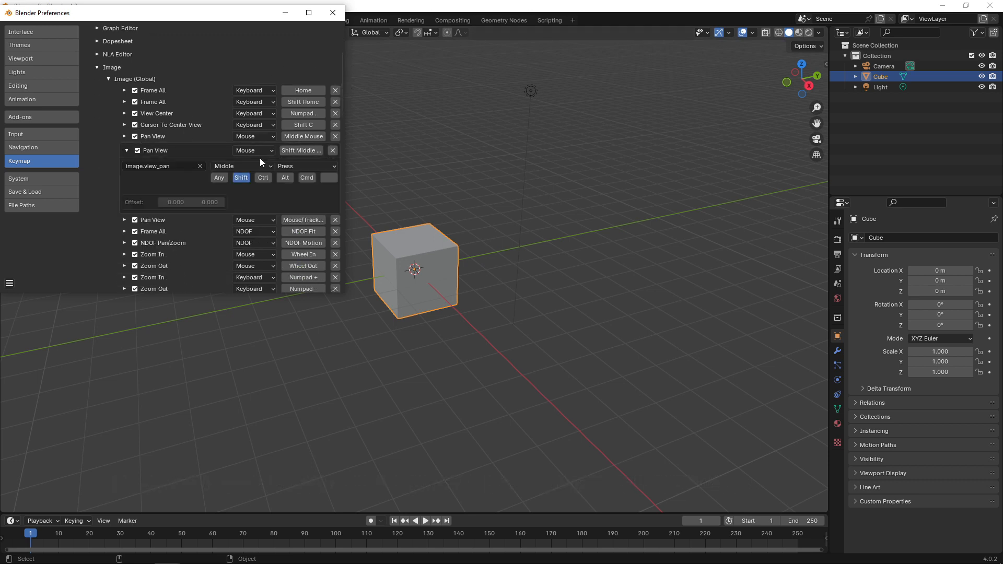
click(282, 177)
click(243, 178)
click(126, 150)
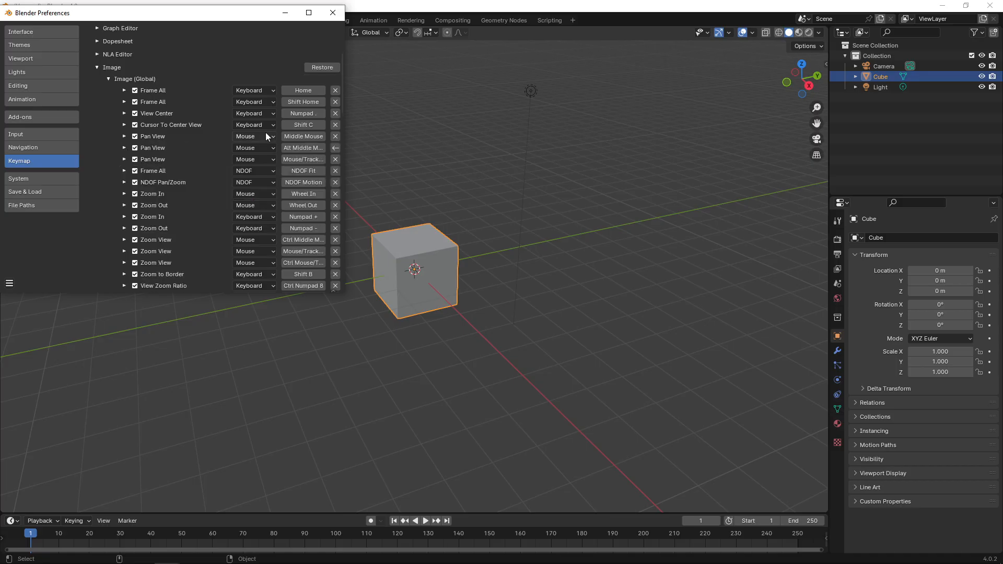
Step: Rebind the Image (Global) Zoom View entry on Ctrl Middle Mouse to Alt Right Mouse and collapse that group
drag(342, 80, 342, 113)
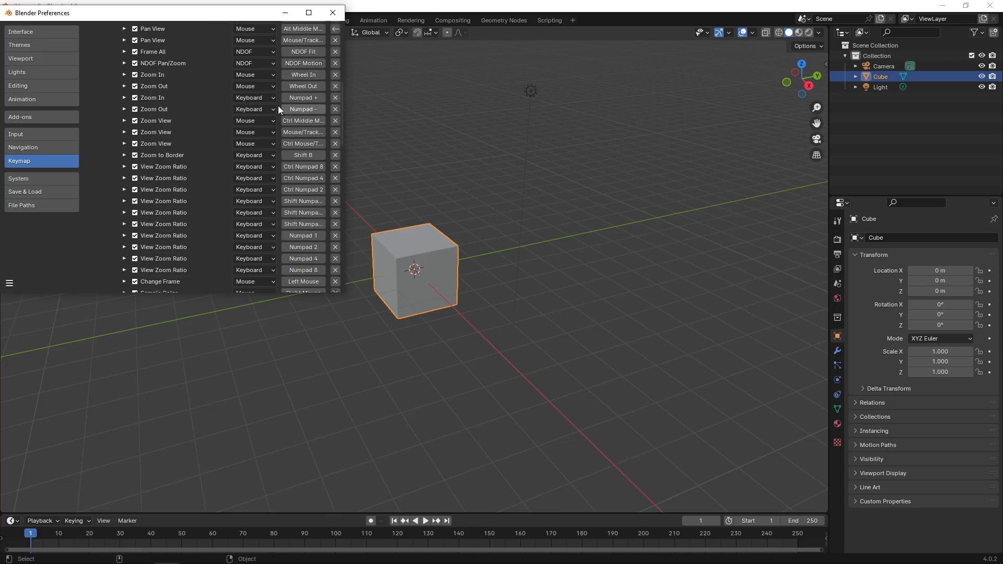
click(125, 121)
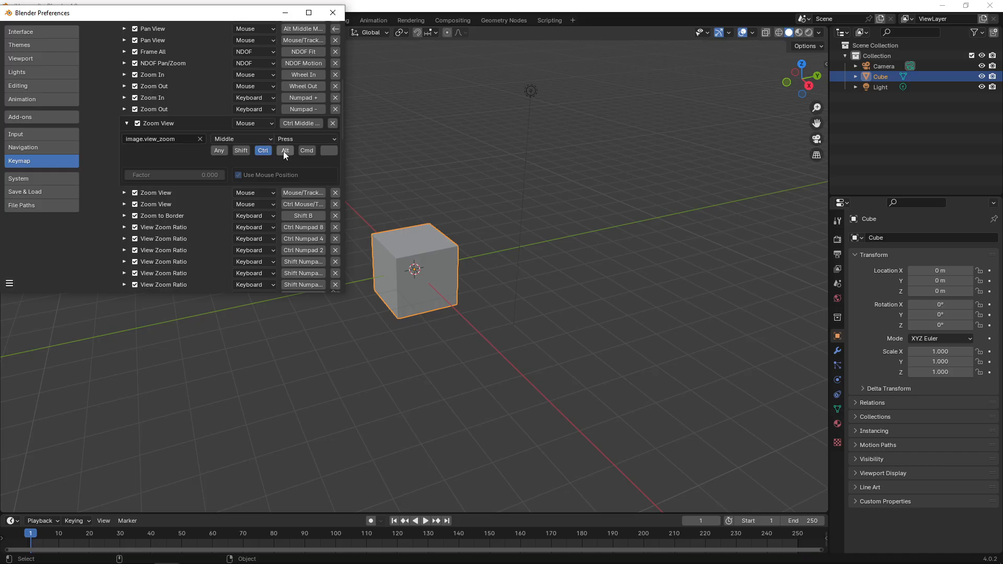
alt+right_click(303, 124)
click(125, 123)
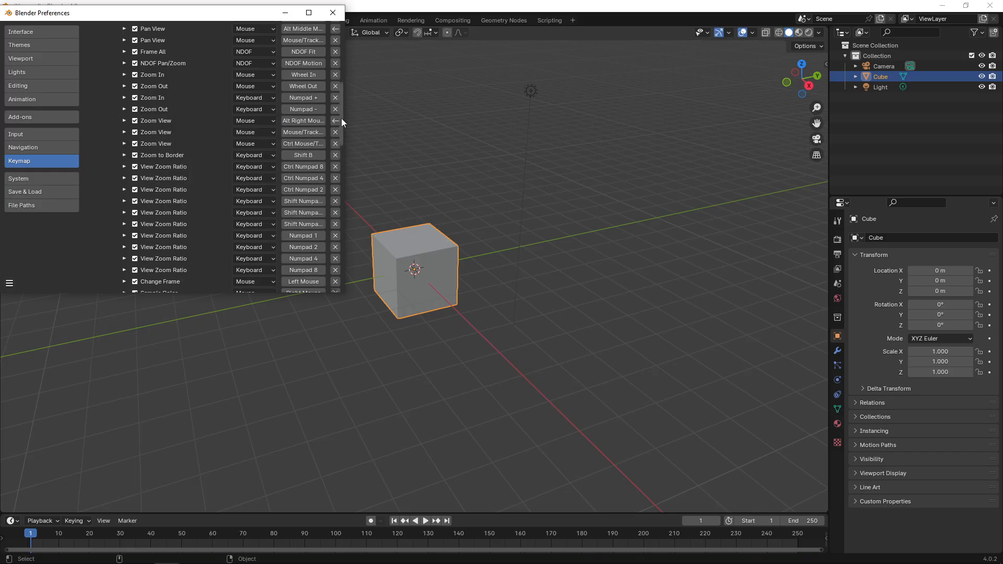
drag(341, 118, 119, 93)
click(109, 96)
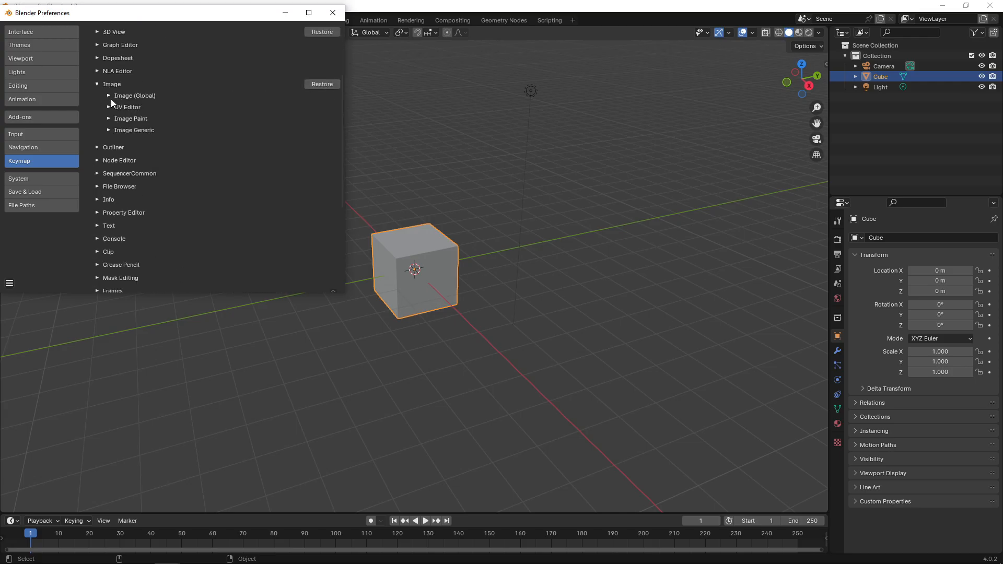
Step: Check the UV Editor (Global) keymap entries and filter the keymap by the name "pan view"
click(109, 107)
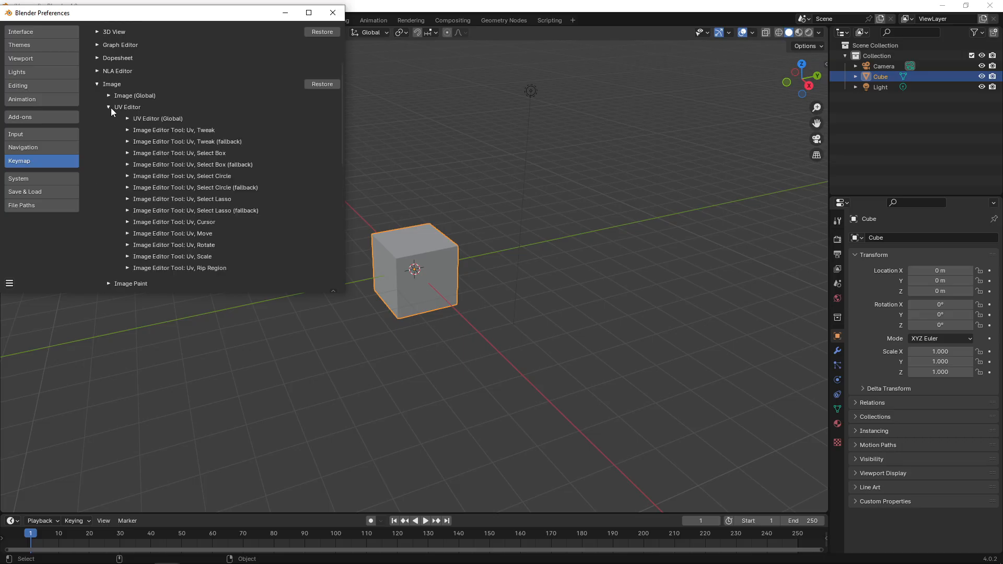
click(126, 119)
click(330, 85)
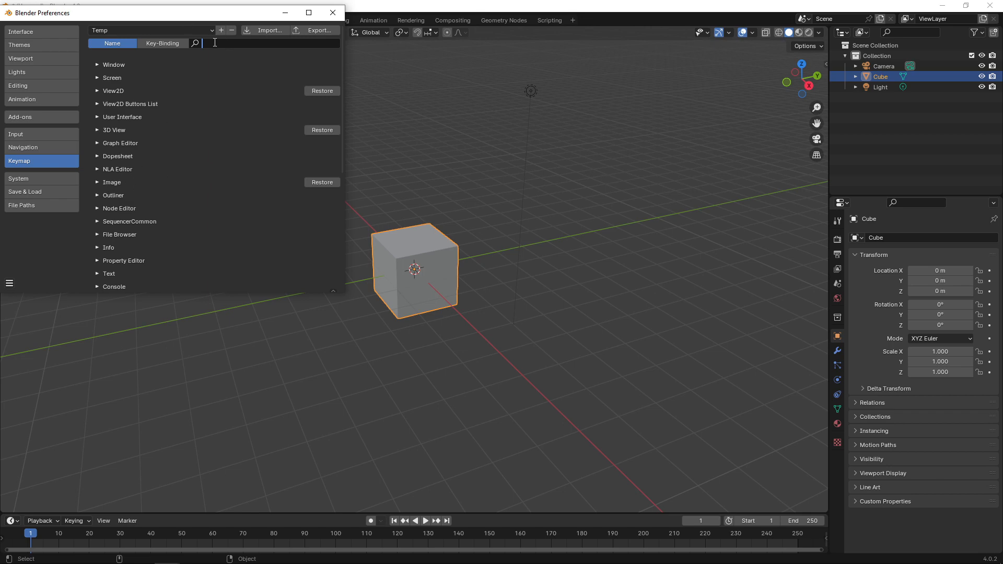
text(pan view)
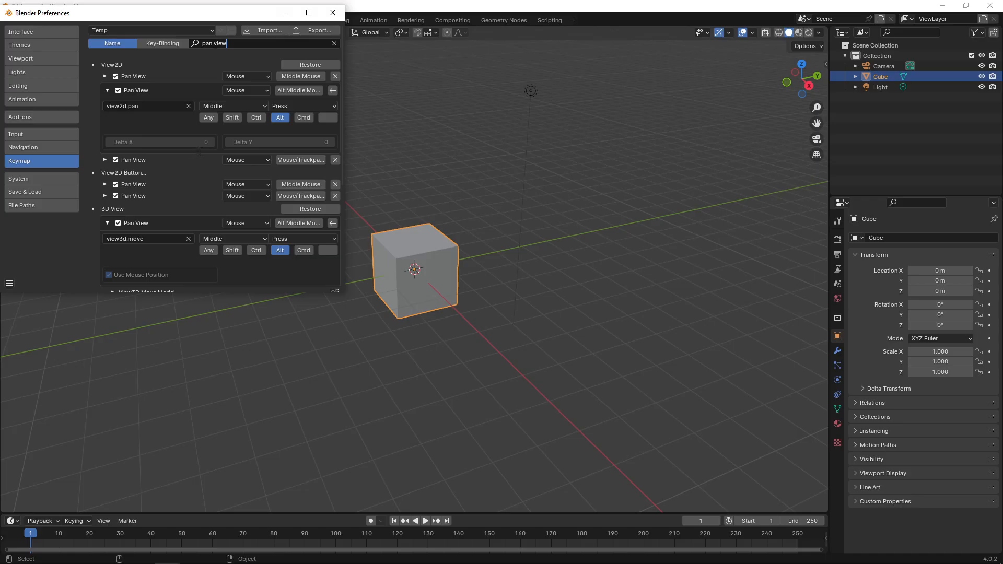
Step: Locate the Clip Editor section in the Pan View results and expand its Shift Middle Mouse Pan View entry
click(342, 51)
drag(340, 49, 338, 104)
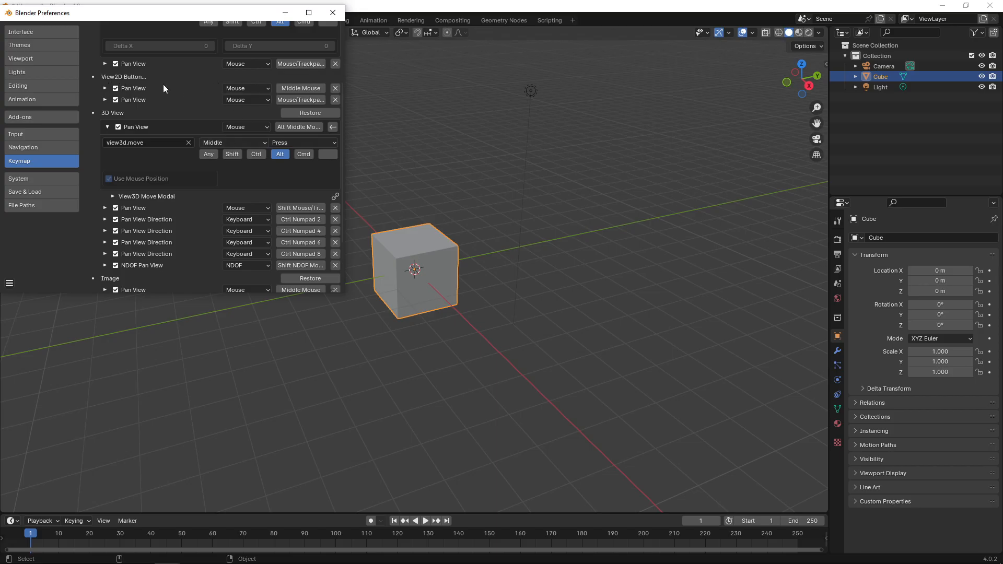
scroll(340, 123, down, 2)
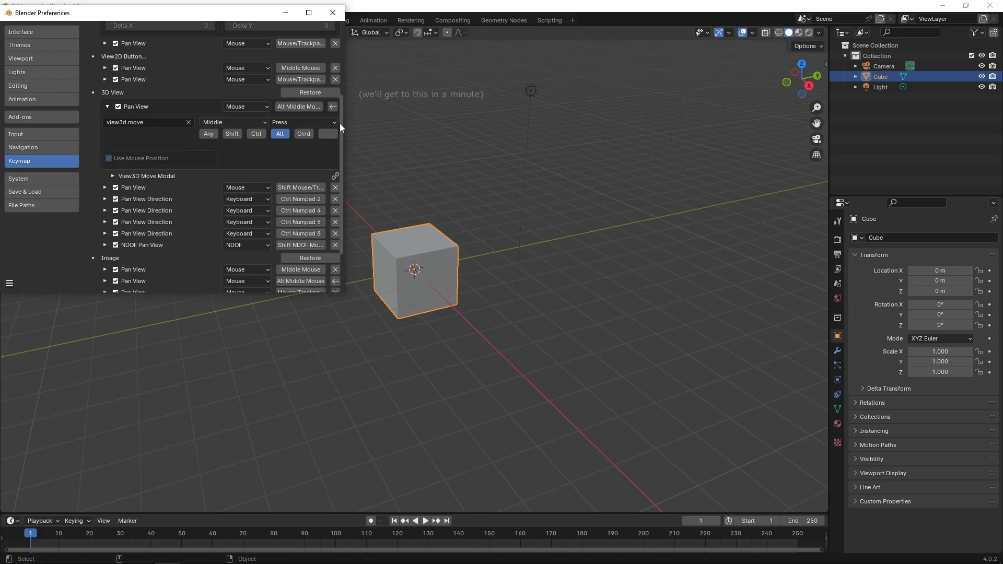
scroll(342, 135, down, 4)
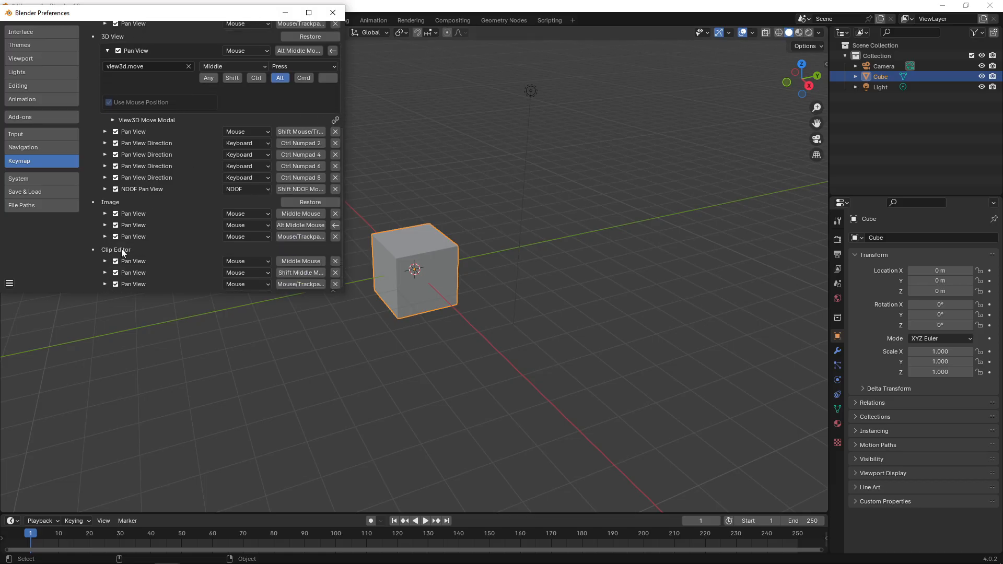
scroll(342, 206, down, 1)
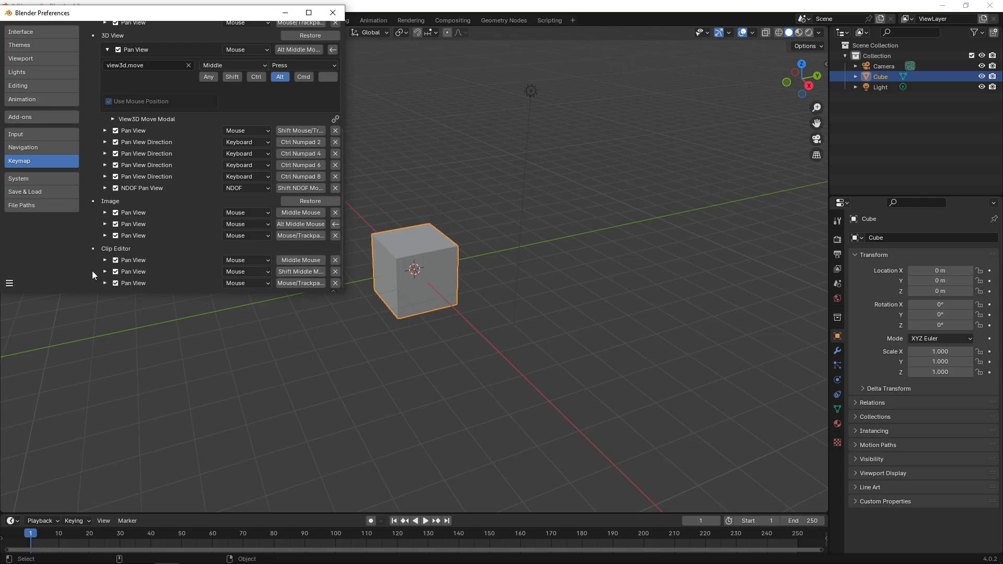
click(105, 271)
scroll(342, 168, down, 3)
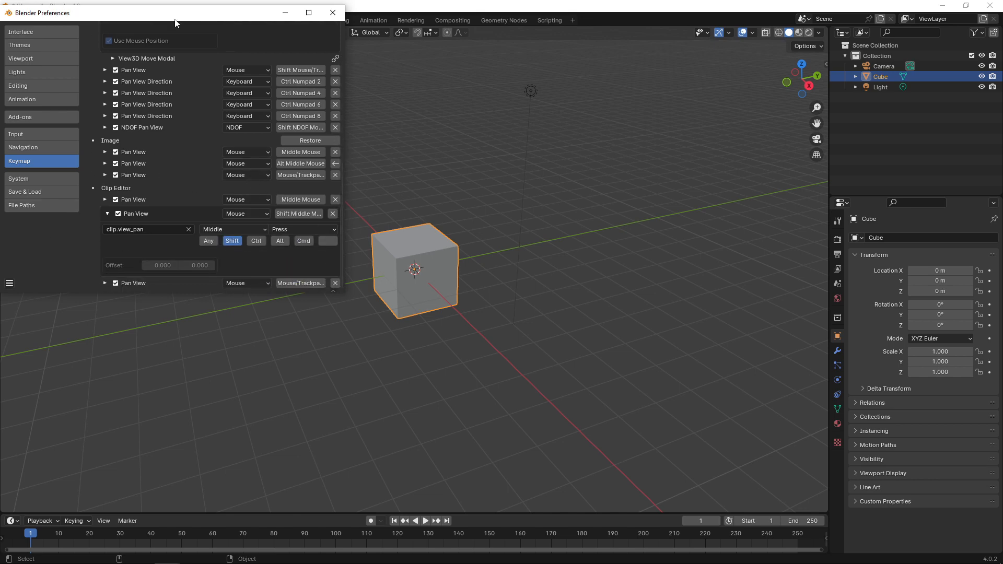
Step: Try swapping the Shift and Alt modifiers on the Clip Editor's Pan View entry, turning Shift off before Alt is assigned
click(280, 242)
click(233, 242)
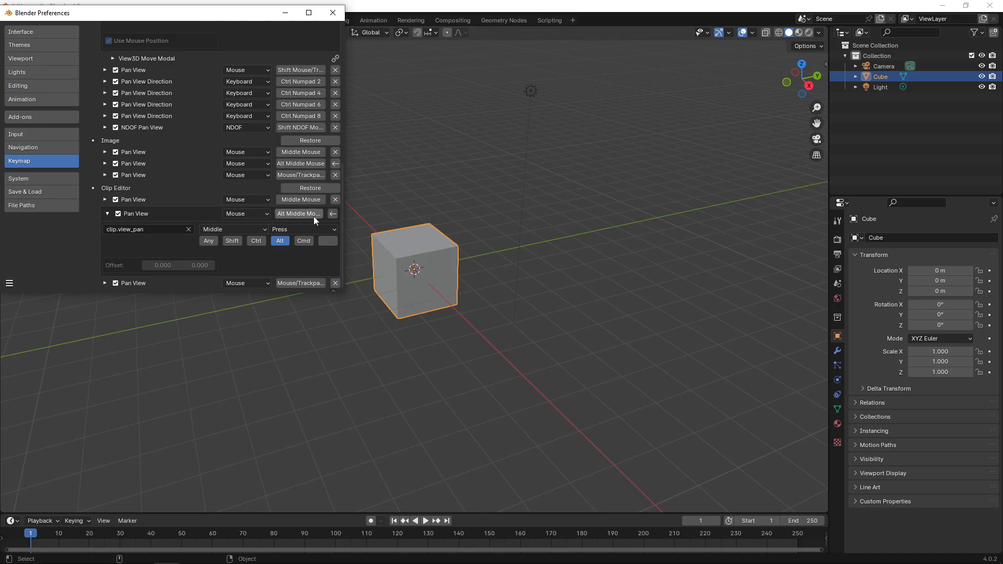
click(233, 242)
click(281, 241)
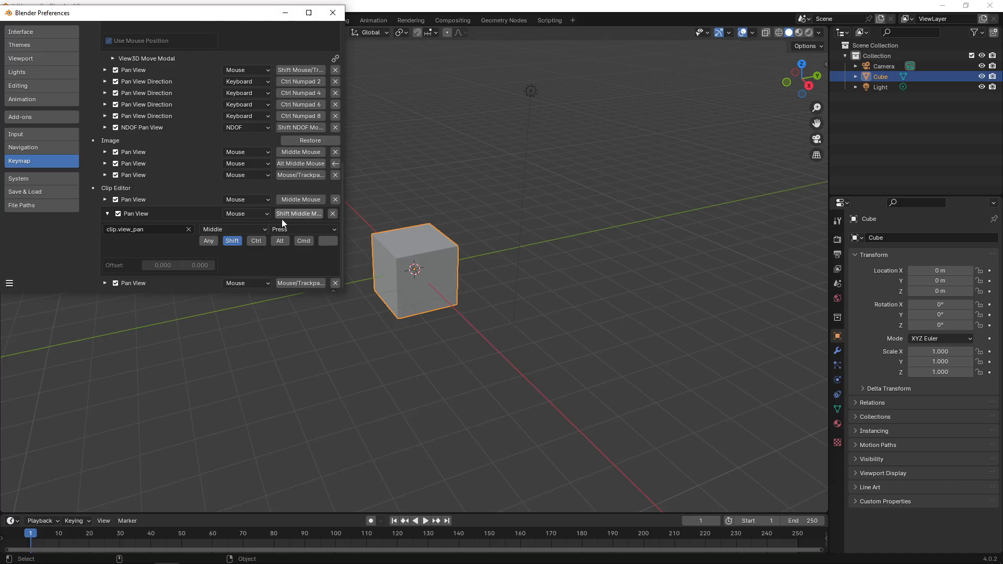
click(233, 241)
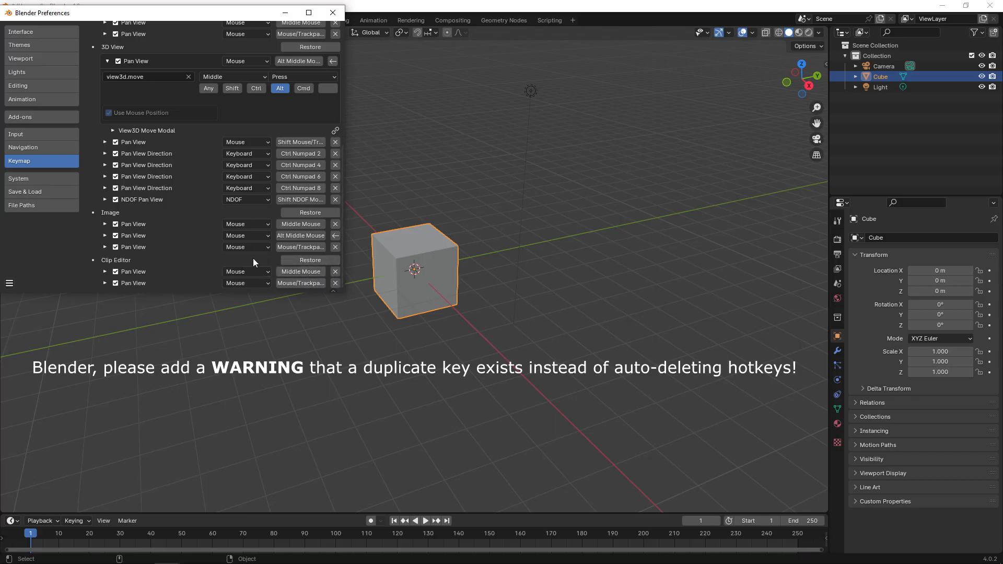
Step: Restore the Clip Editor keymap, try binding its Shift Middle Mouse Pan View entry to Alt Middle Mouse, and reset that entry
click(324, 260)
scroll(342, 235, down, 3)
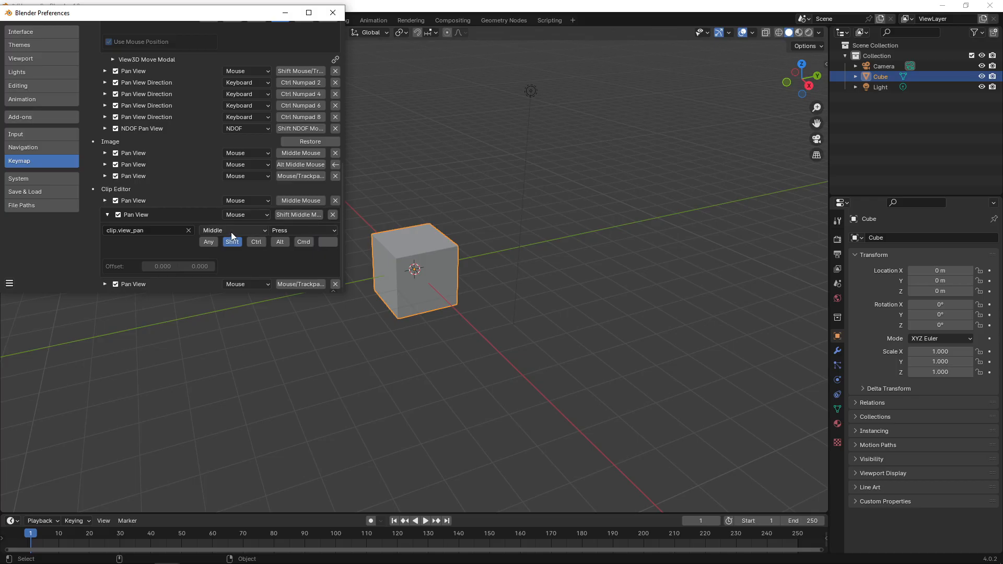
alt+middle_click(299, 214)
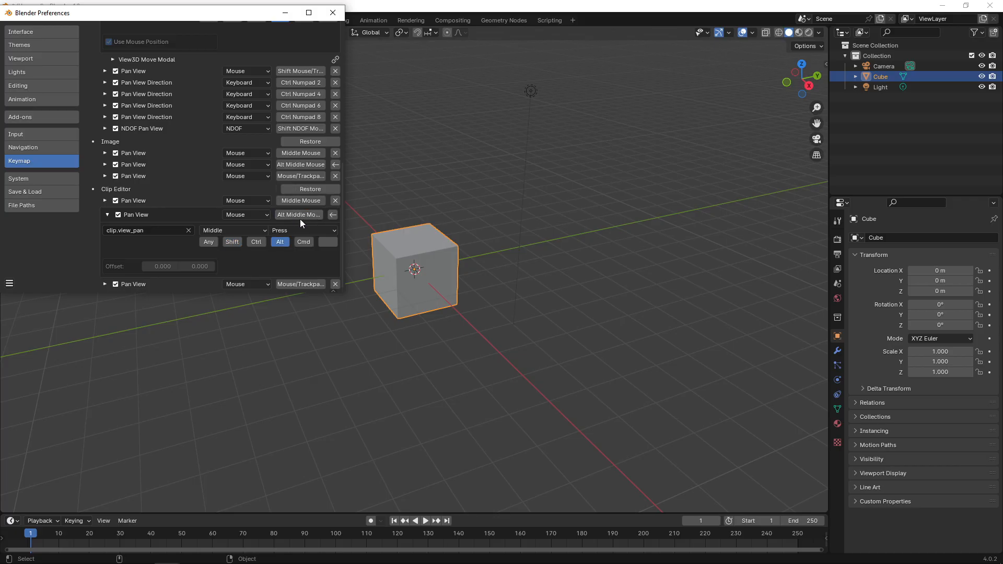
click(333, 214)
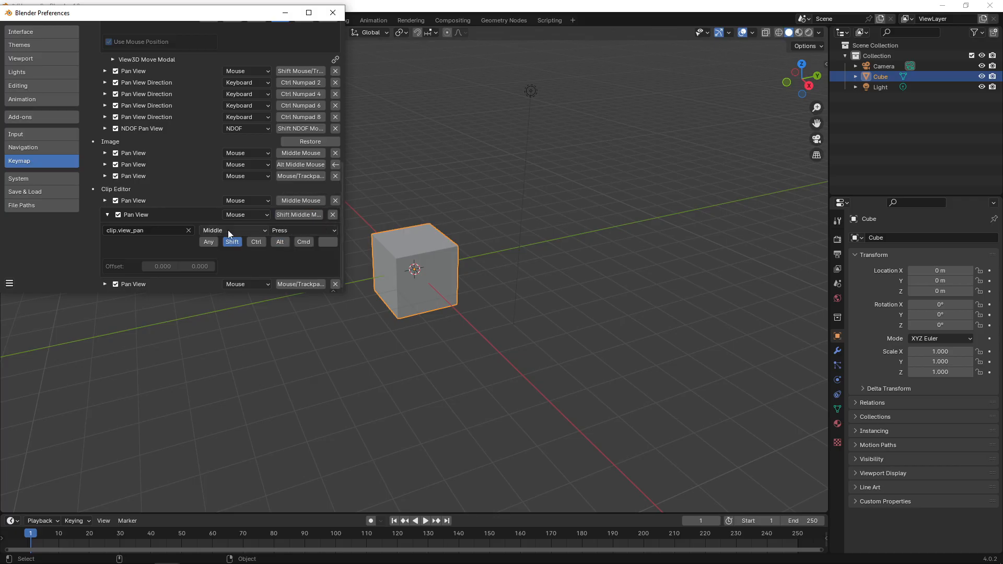
Step: Replace the Shift modifier with Alt on the Clip Editor's Shift Middle Mouse Pan View entry and collapse the entry
click(280, 242)
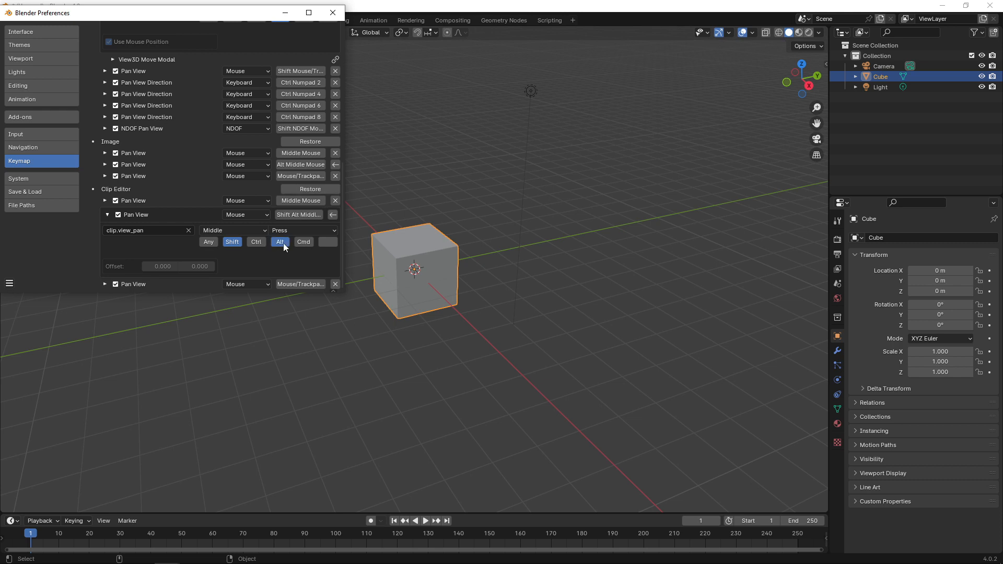
click(231, 242)
drag(340, 194, 340, 233)
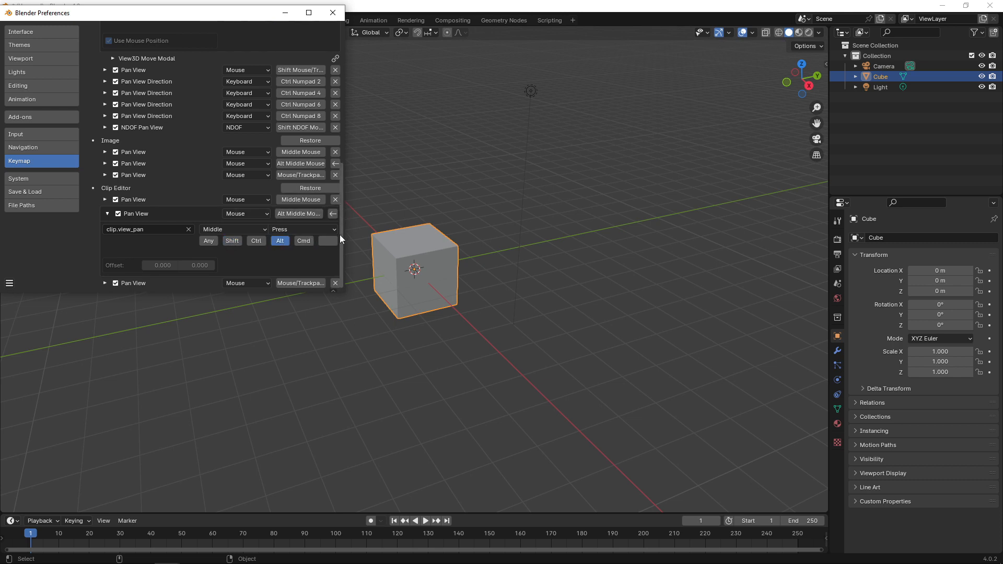
click(107, 215)
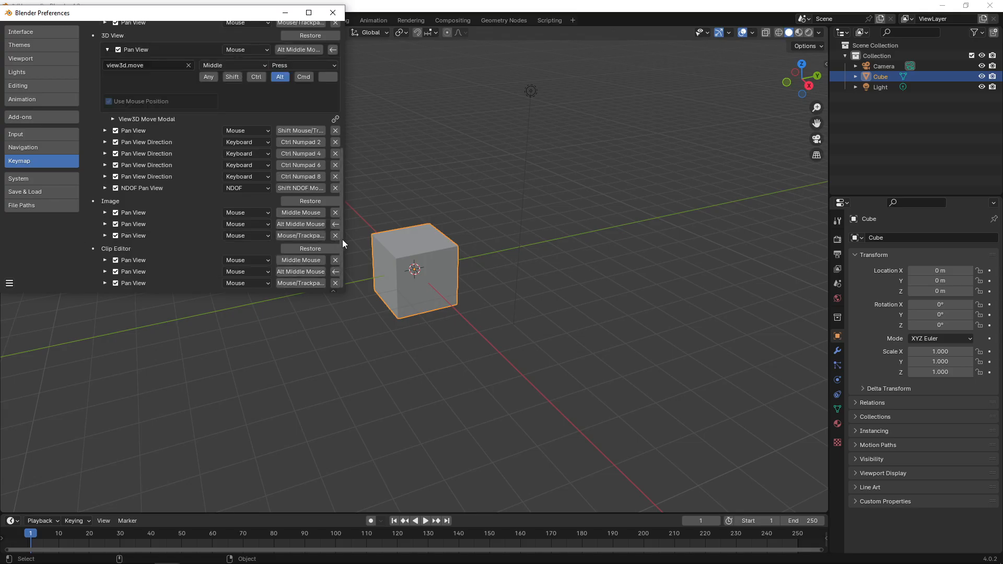
Step: Clear the keymap filter and rebind the Ctrl Middle Mouse Zoom 2D View entry in View2D Buttons List to Alt Right Mouse
drag(343, 239, 339, 144)
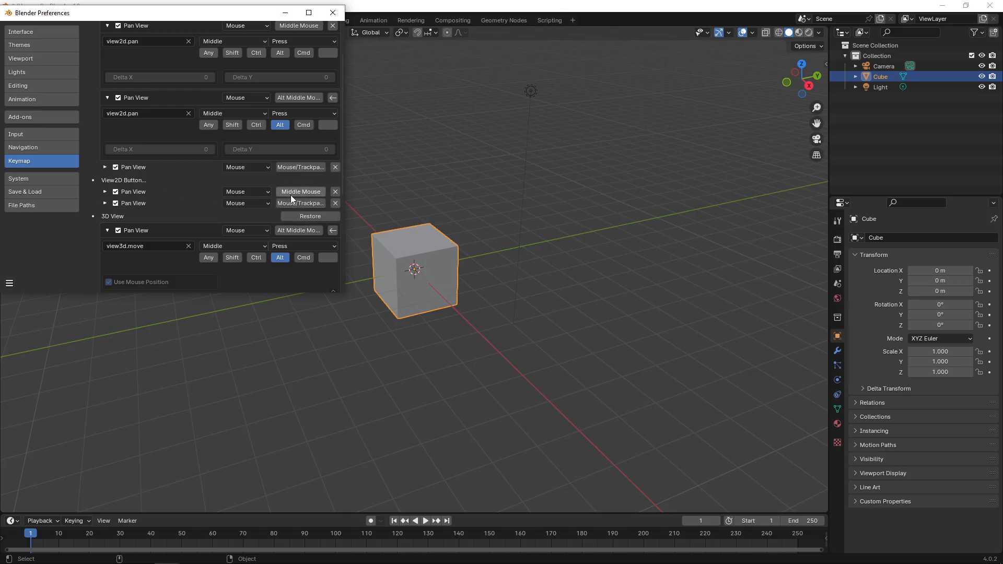
drag(342, 166, 338, 95)
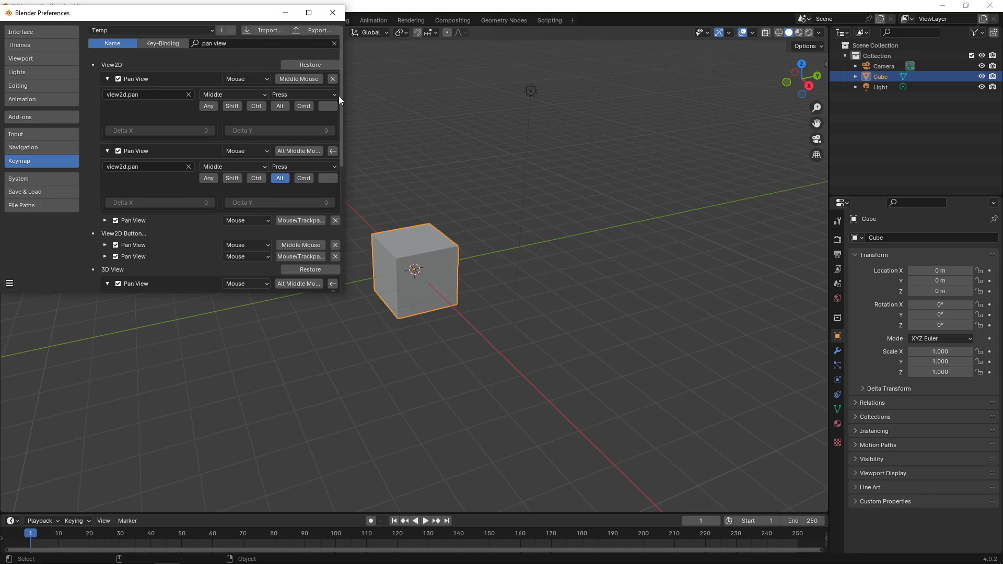
click(335, 43)
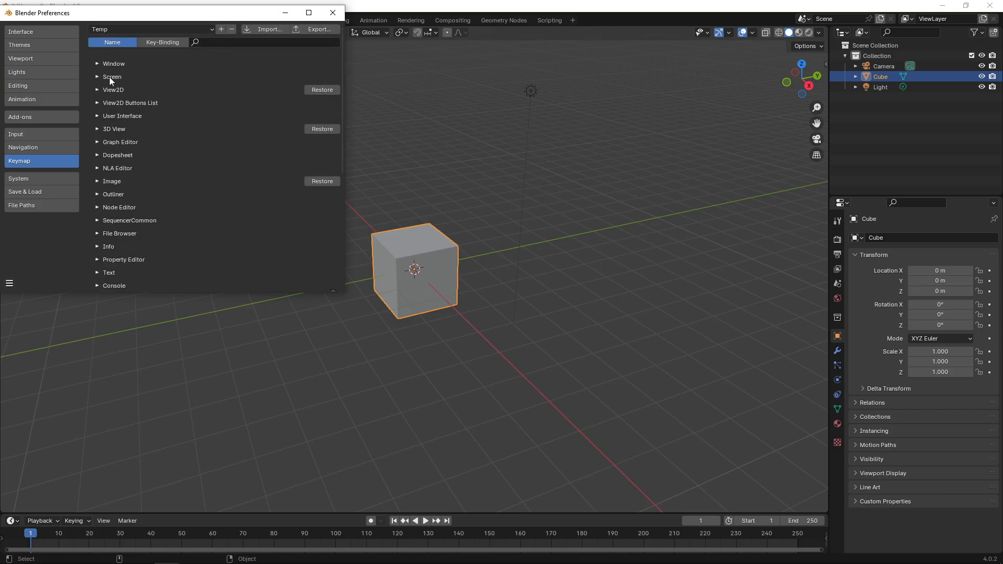
click(97, 103)
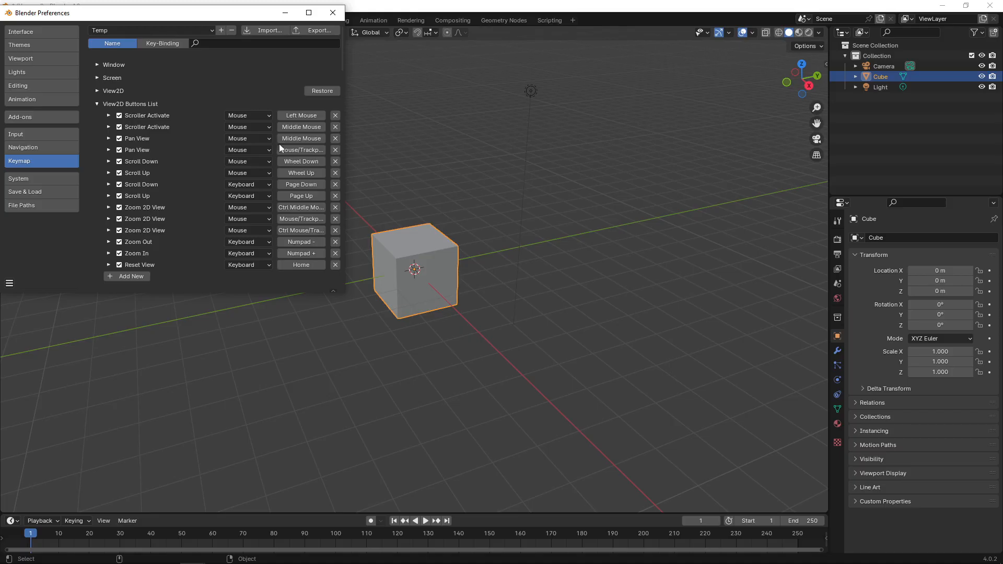
alt+right_click(310, 207)
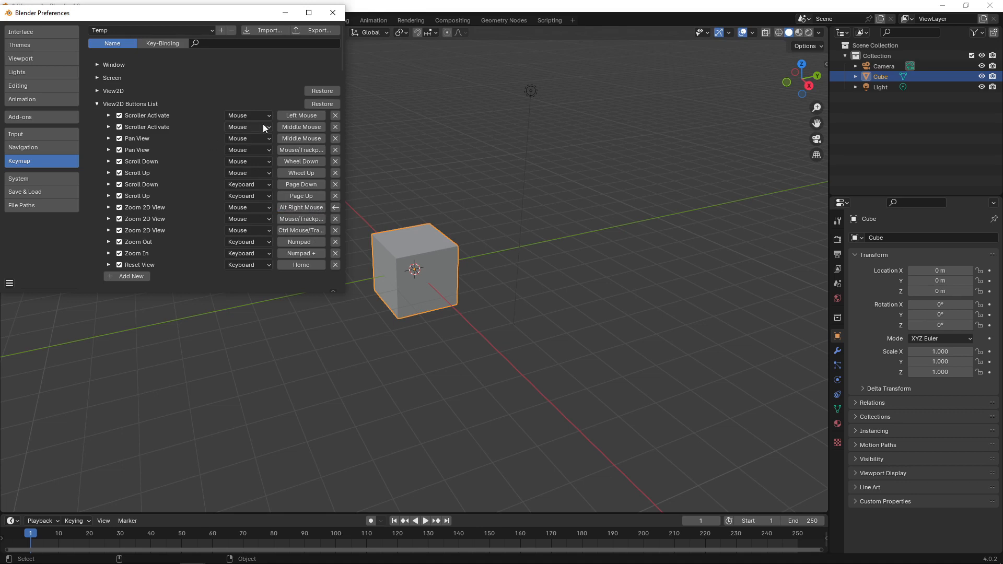
Step: Look up the operator identifier used by the Middle Mouse Pan View entry in View2D Buttons List
scroll(339, 65, down, 2)
scroll(340, 70, down, 2)
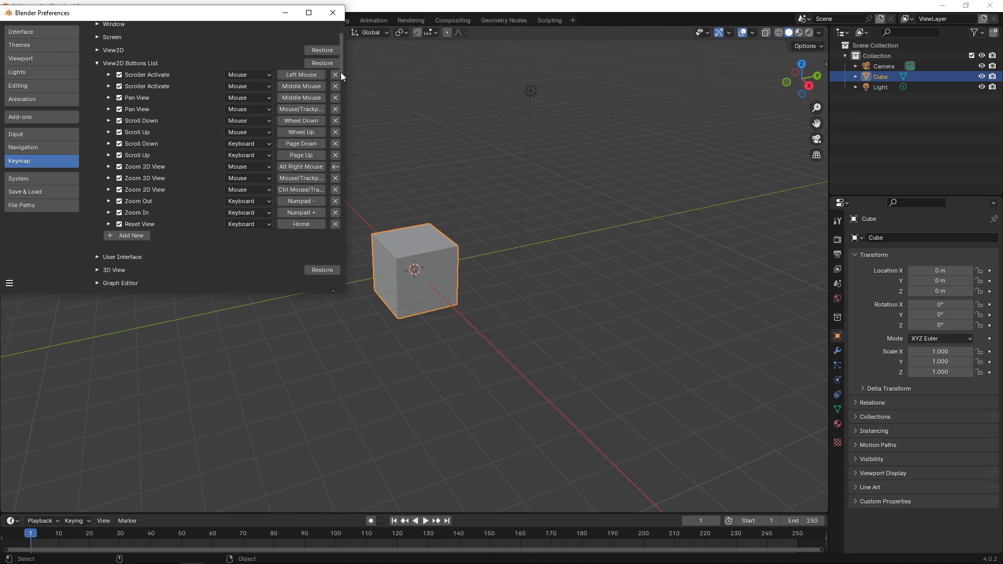
click(108, 98)
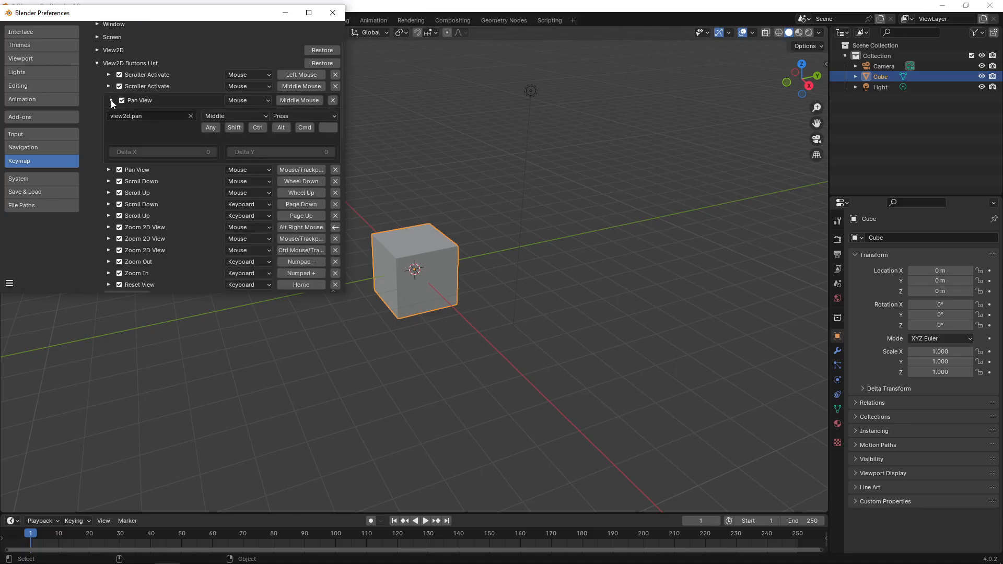
click(149, 115)
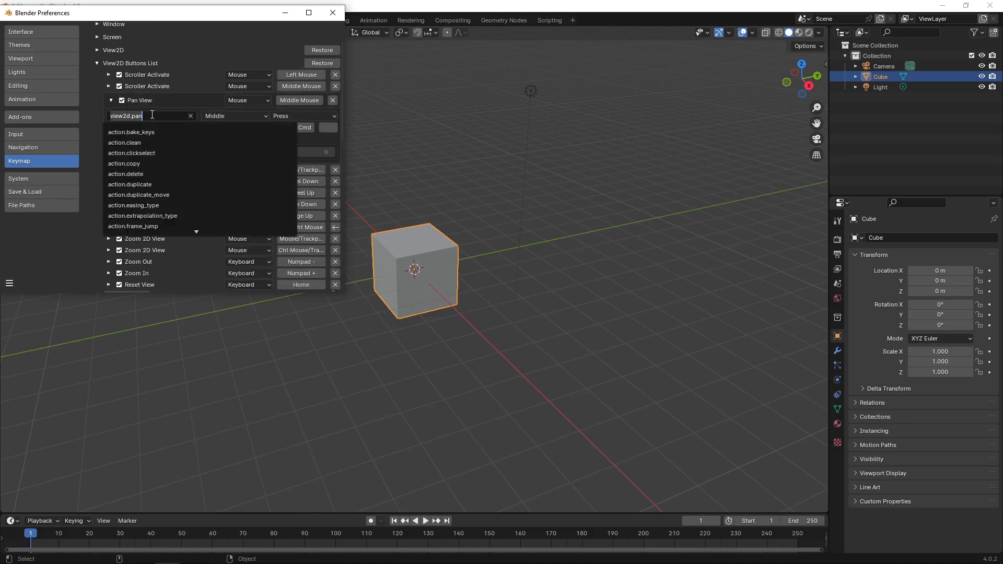
click(112, 100)
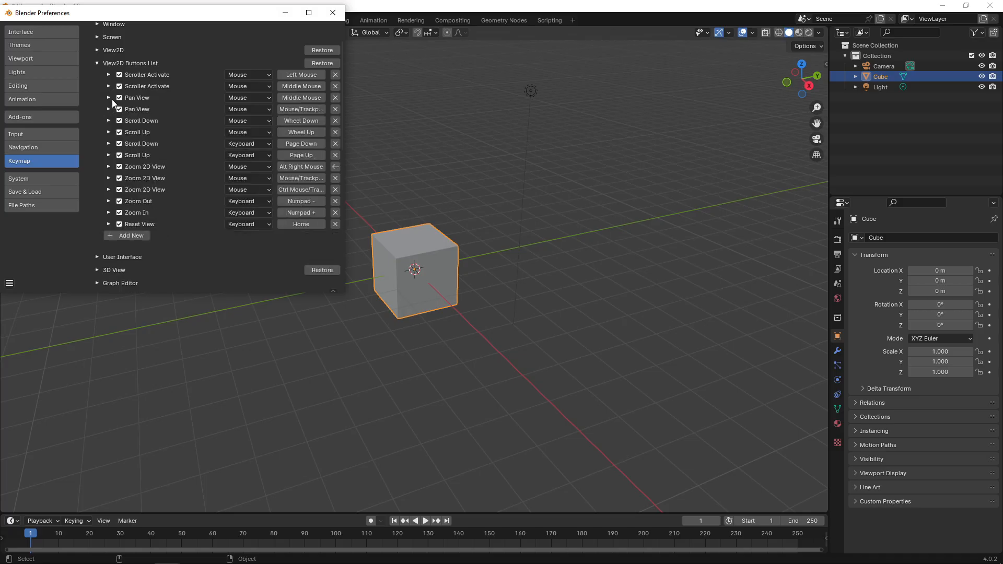
Step: Add a view2d.pan entry to View2D Buttons List, bind it to Alt Middle Mouse, and collapse the section
click(119, 236)
click(146, 255)
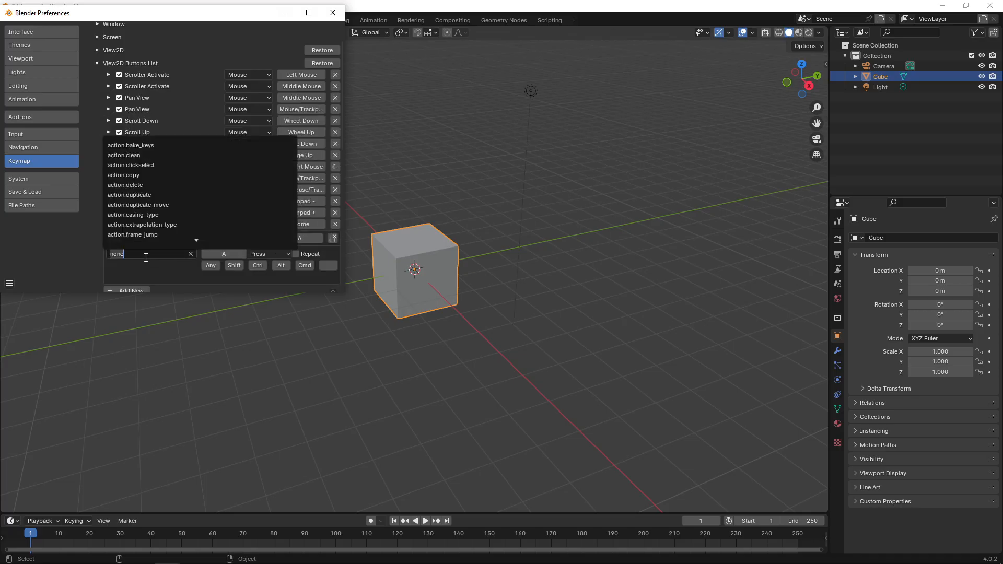
text(view2d.pan)
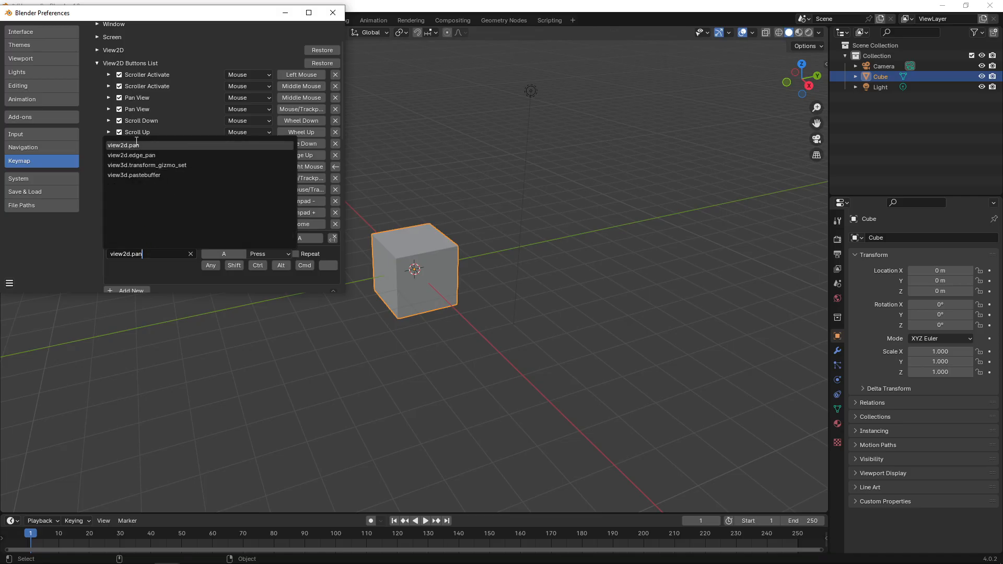
click(134, 145)
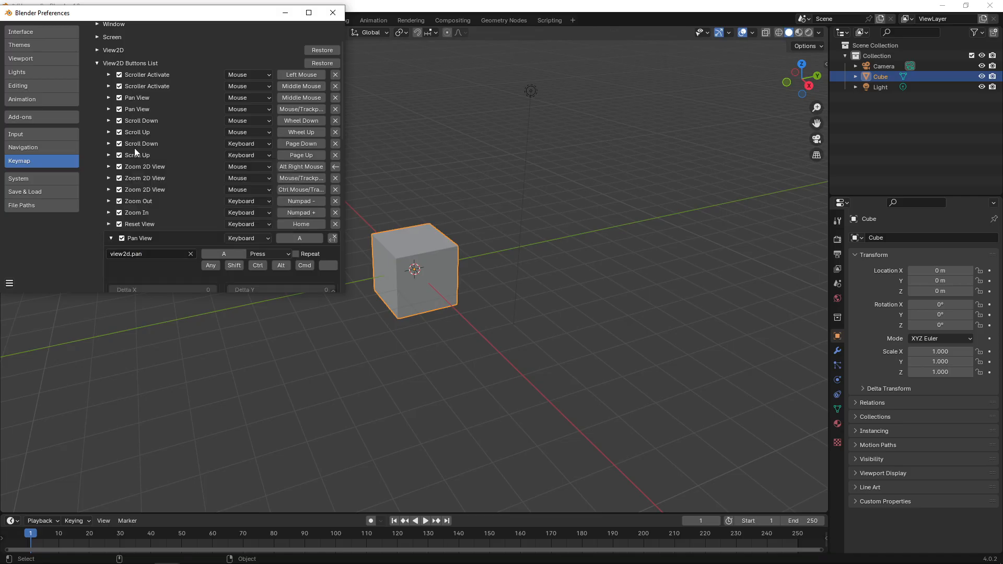
alt+middle_click(304, 238)
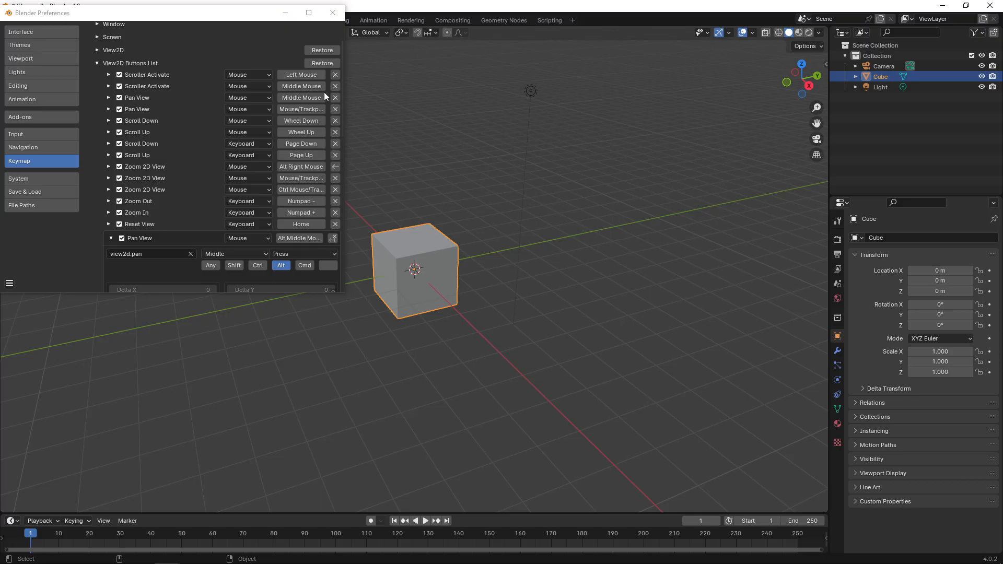
scroll(343, 97, down, 1)
scroll(344, 99, up, 2)
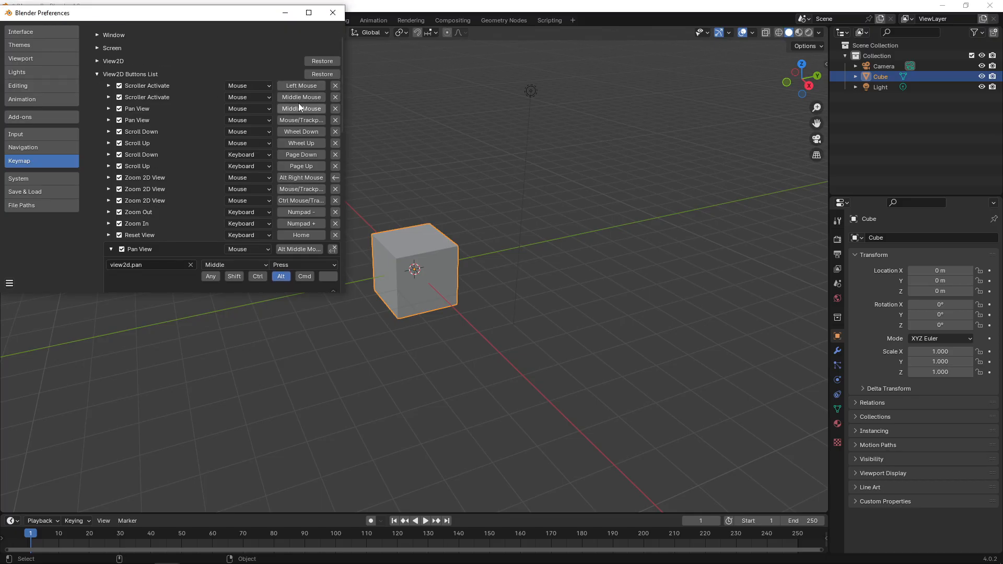
click(102, 74)
scroll(343, 78, up, 3)
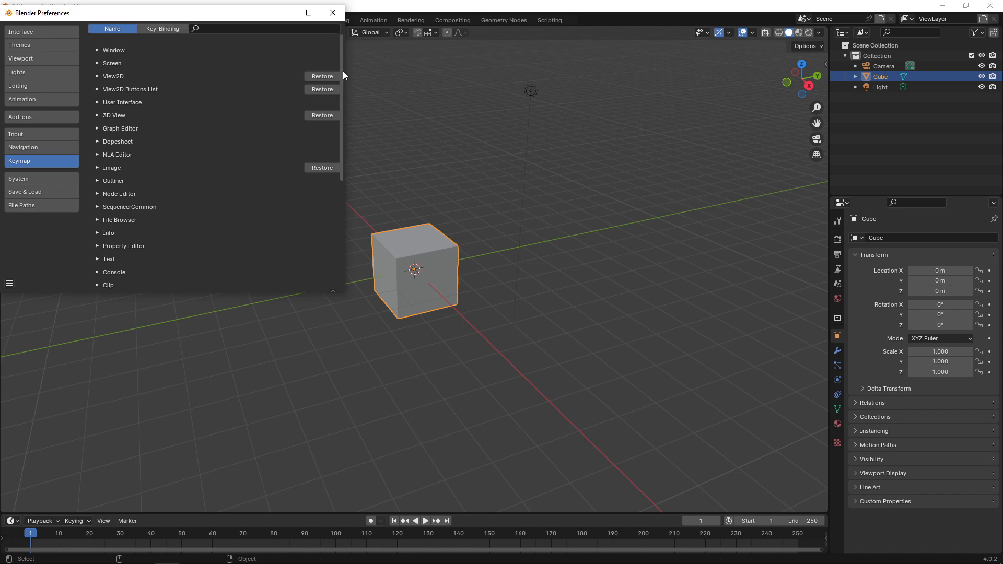
Step: Filter the keymap by the name "pan view" and review the Pan View bindings in every editor
click(256, 44)
text(pan view)
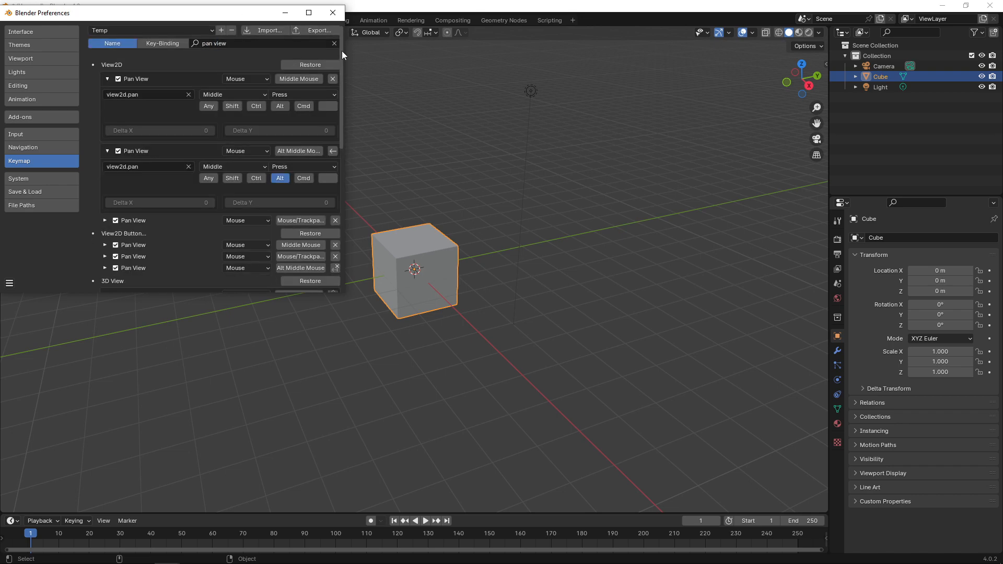
scroll(338, 58, down, 3)
drag(339, 69, 344, 125)
drag(343, 162, 339, 73)
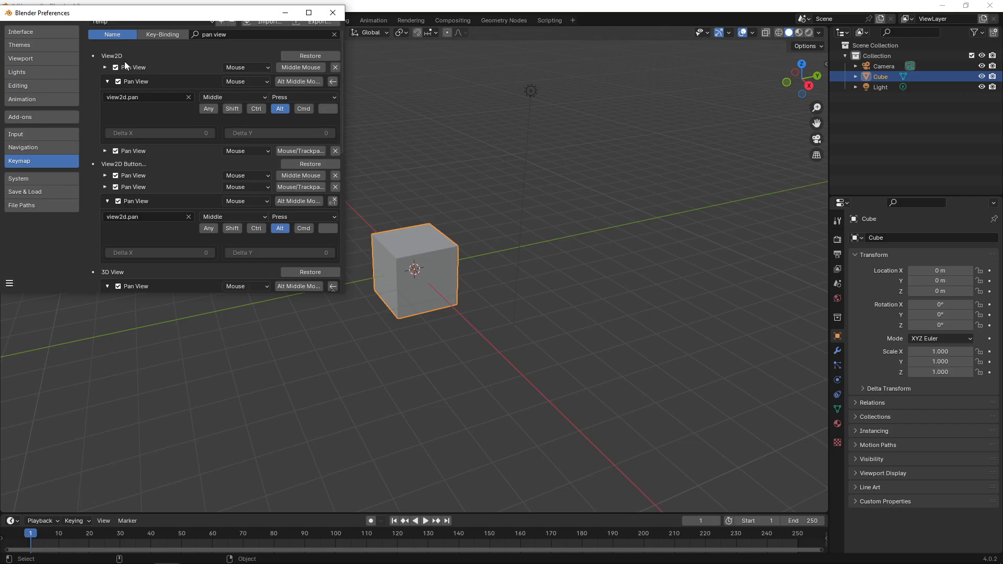
Step: Filter the keymap by the name "rotate view" to check the 3D View rotation bindings
click(224, 34)
drag(215, 34, 178, 22)
text(rotate)
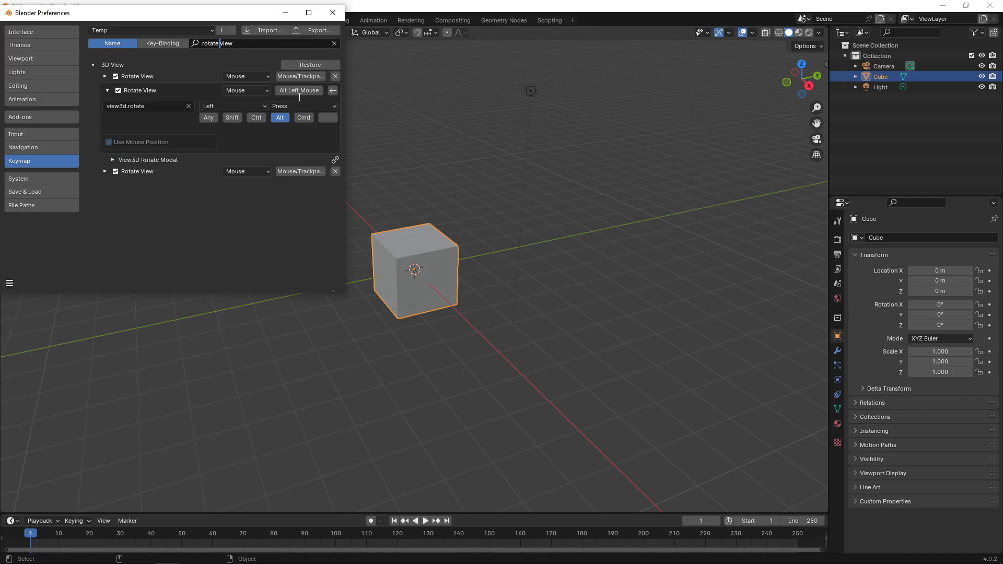
Step: Filter the keymap by the name "zoom view" and review the Zoom View bindings under 3D View and Image
drag(222, 43, 171, 30)
text(zoom view)
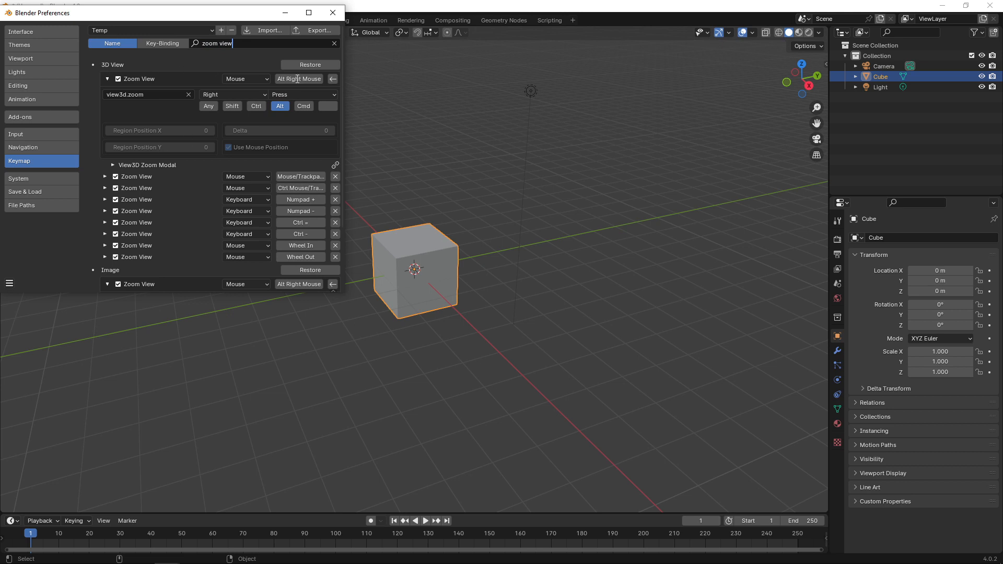
scroll(341, 54, down, 5)
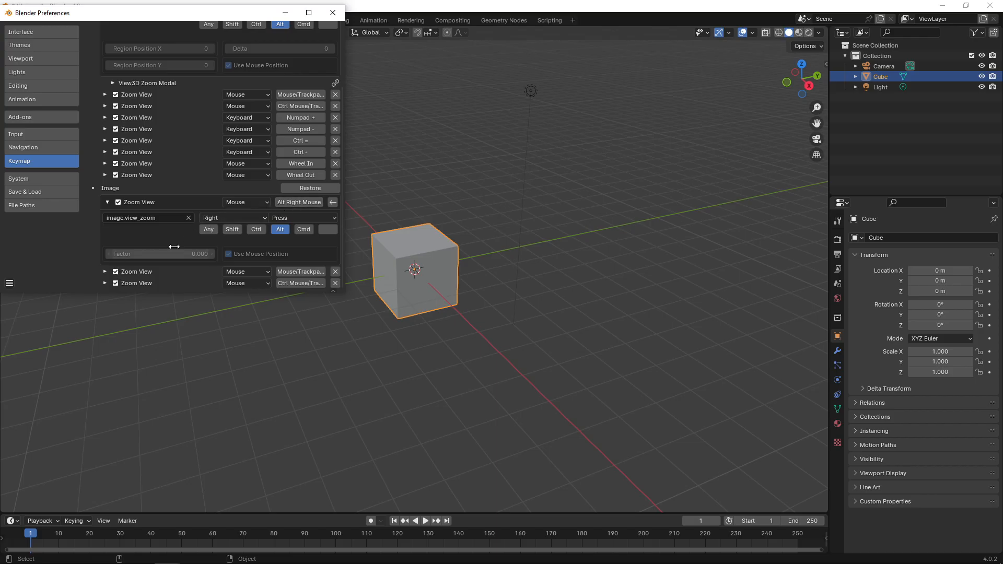
drag(339, 168, 339, 82)
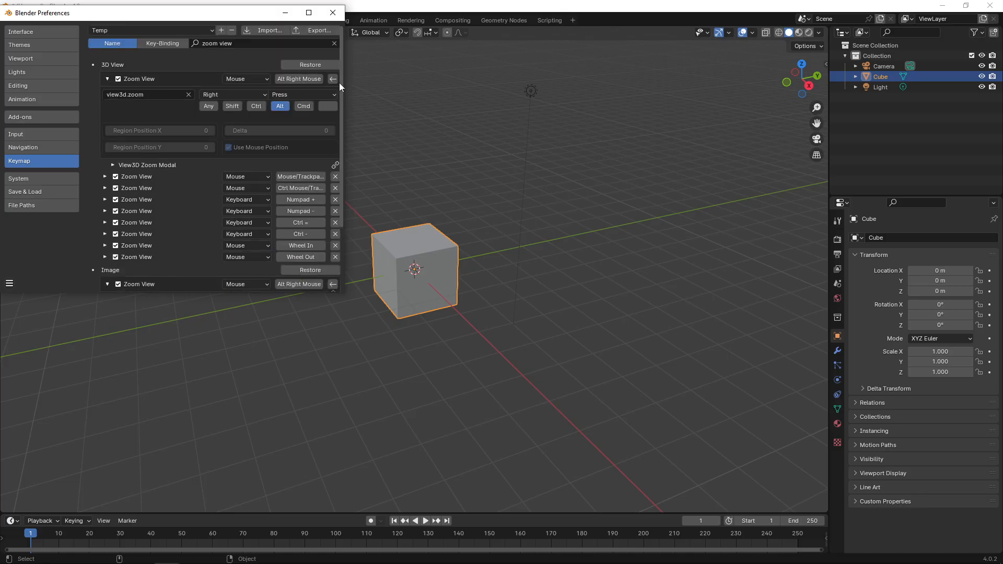
Step: Clear the name filter and check the Pan View and Zoom 2D View bindings in the View2D section
click(336, 43)
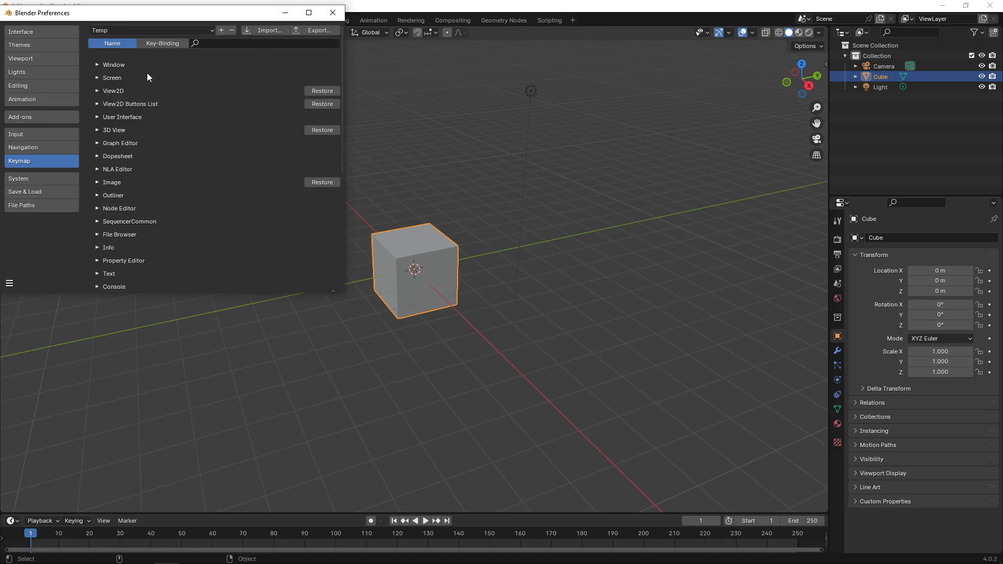
click(103, 91)
drag(341, 55, 346, 121)
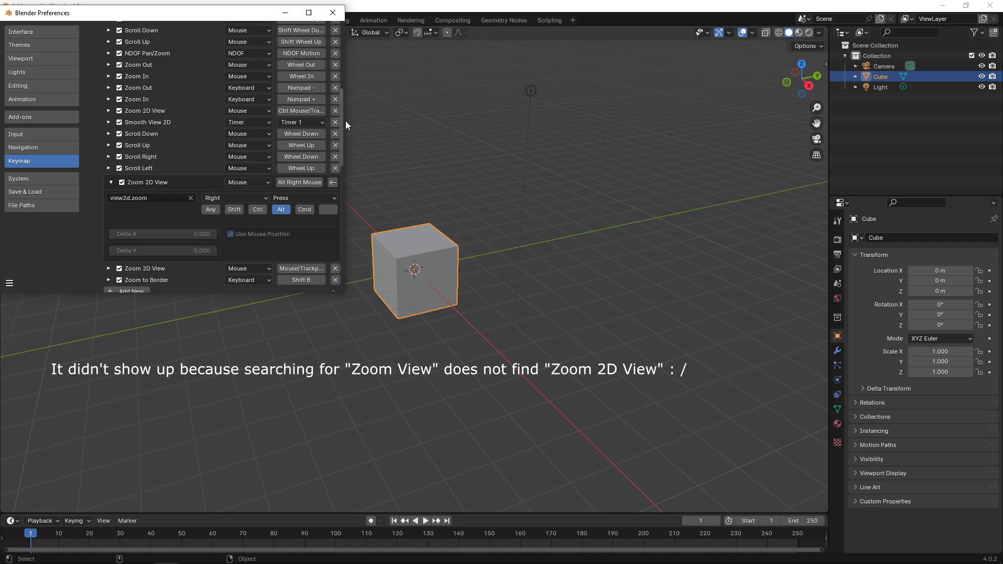
drag(344, 122, 346, 51)
Step: Filter the keymap by the name "zoom" and bind the Clip Editor's clip.view_zoom entry to Alt Right Mouse
click(264, 42)
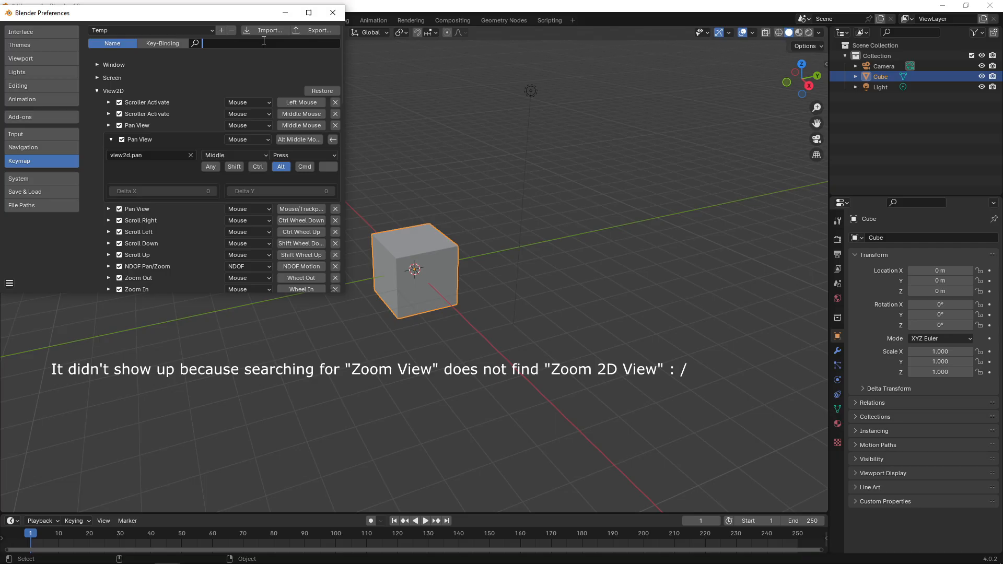
text(zoom)
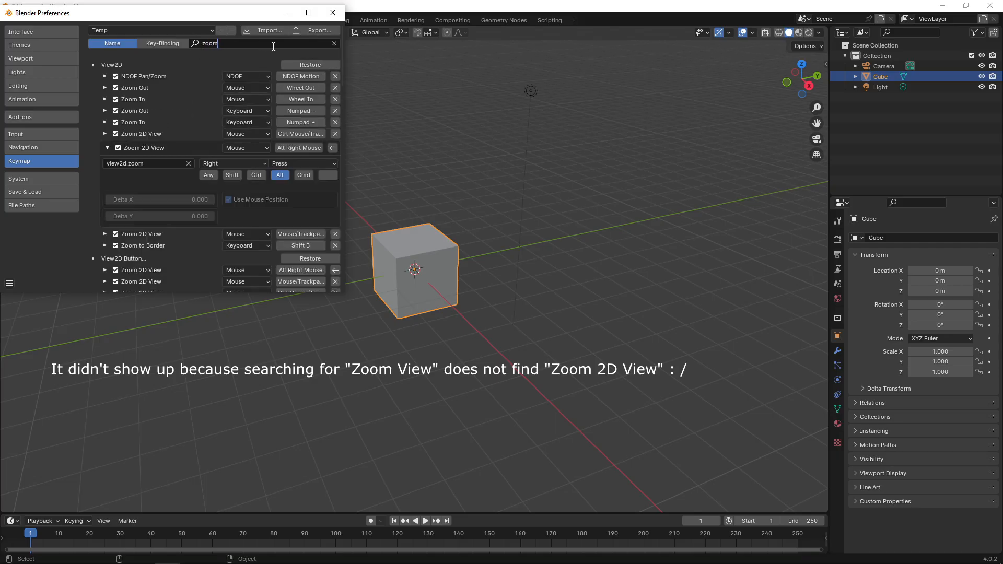
key(Return)
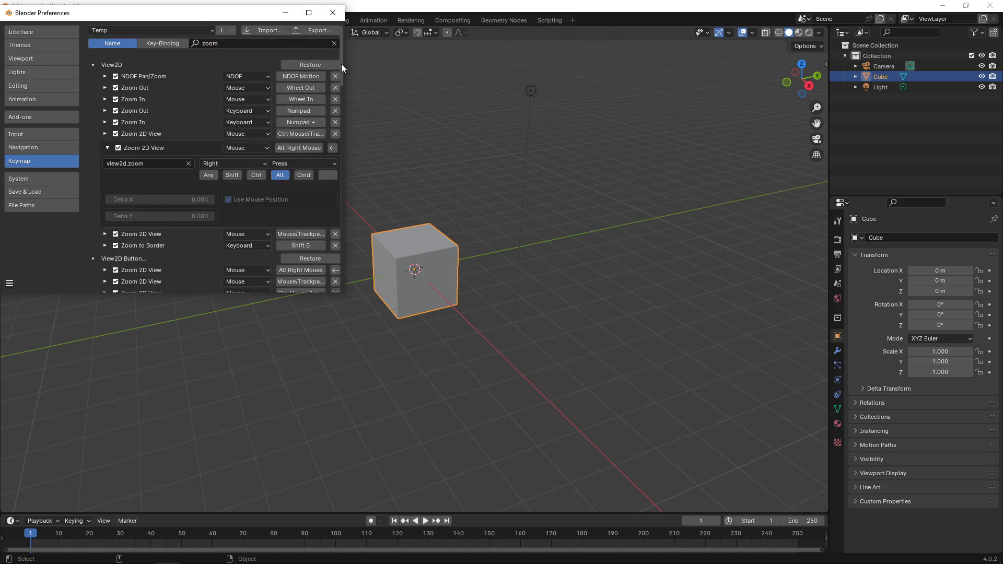
drag(343, 51, 343, 259)
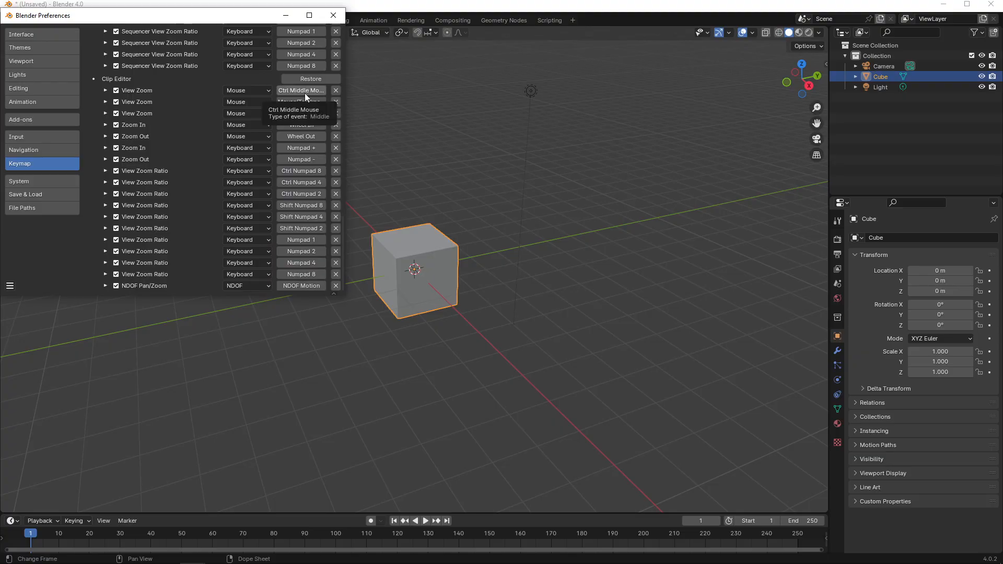
click(106, 91)
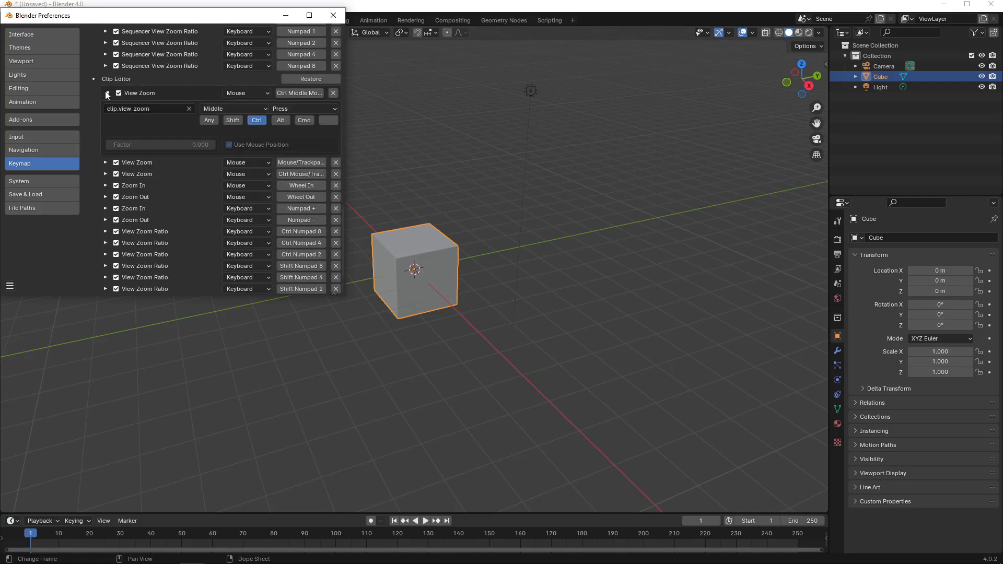
click(303, 93)
alt+right_click(303, 92)
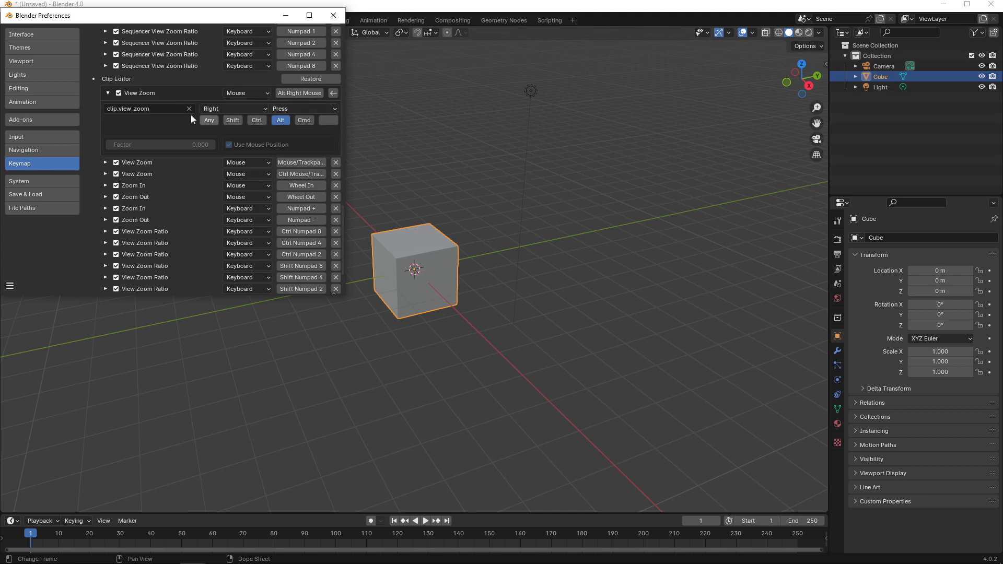
click(108, 93)
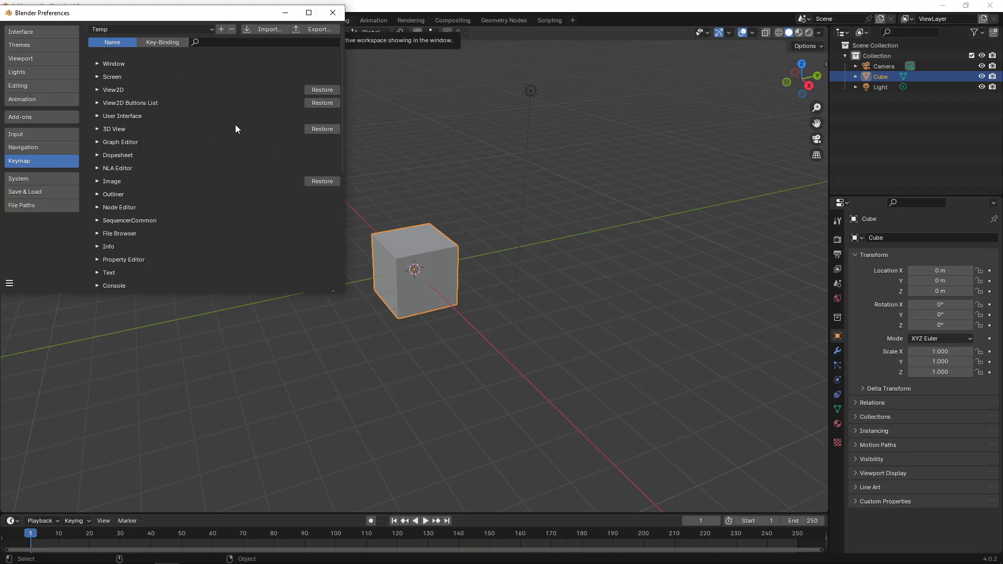
Step: Export the key configuration as Temp.py into the bookmarked hotkeys folder and close the Preferences
click(317, 29)
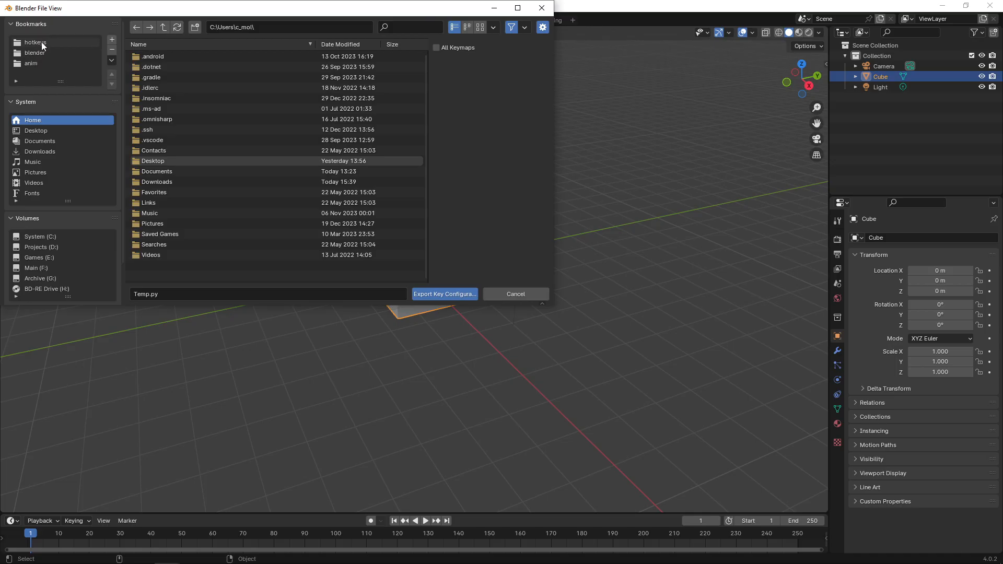
click(38, 42)
click(152, 295)
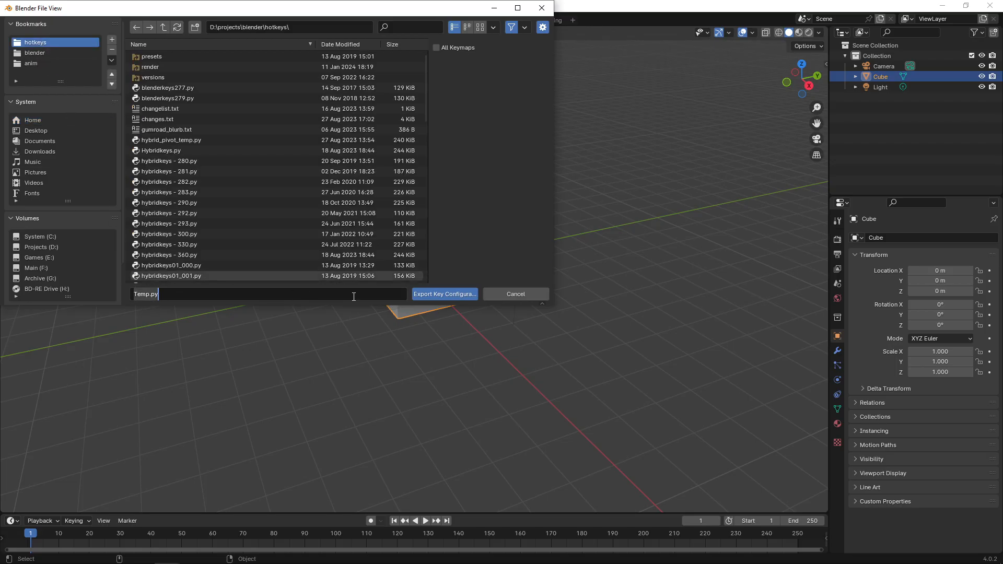
click(462, 294)
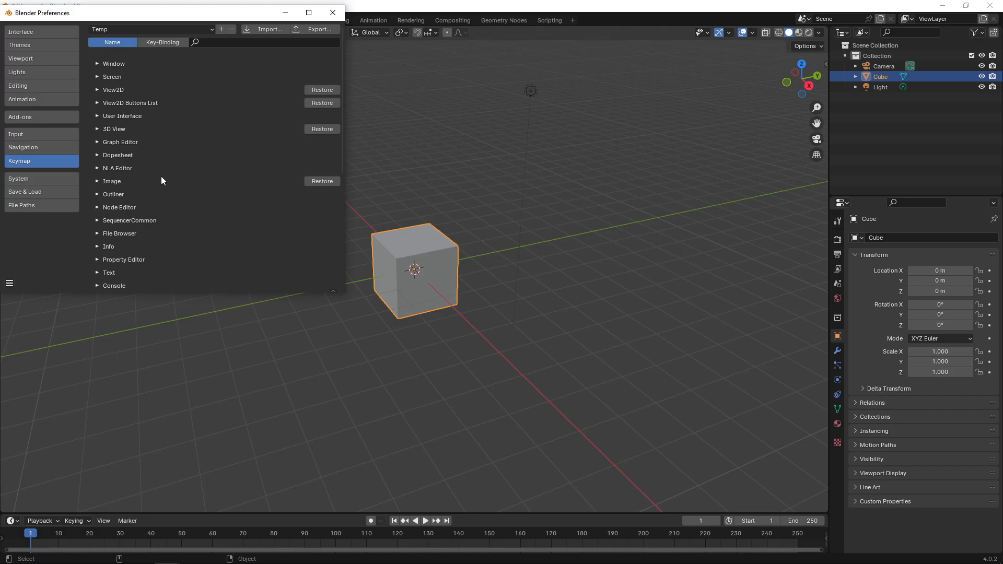
click(332, 12)
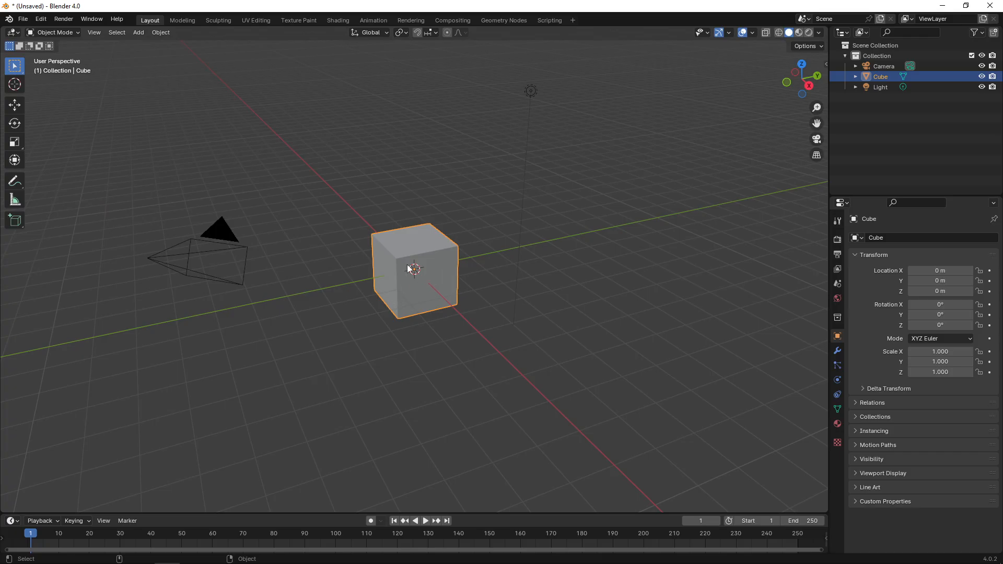
Step: Test the Maya-style rotate, pan and zoom hotkeys on the cube in the 3D viewport
mouse_move(406, 275)
alt+mouse_down()
mouse_move(509, 257)
mouse_move(403, 284)
mouse_move(339, 281)
mouse_move(340, 257)
mouse_move(434, 255)
mouse_move(474, 269)
mouse_move(408, 278)
mouse_move(354, 266)
mouse_move(412, 269)
alt+mouse_up()
alt+middle_drag(425, 274, 380, 270)
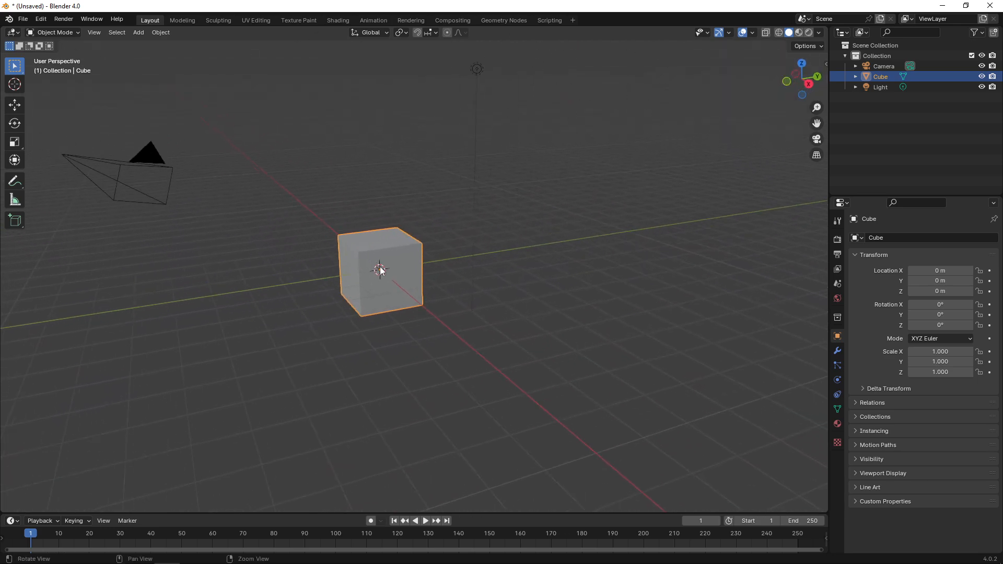
alt+right_drag(378, 273, 353, 268)
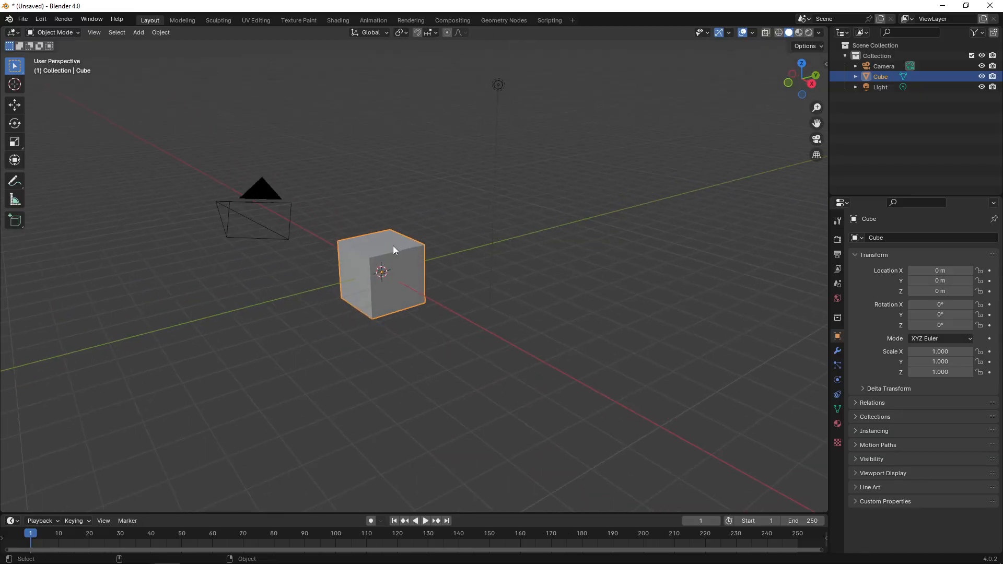
Step: Switch the main area to the Image Editor and test its pan and zoom hotkeys
click(15, 33)
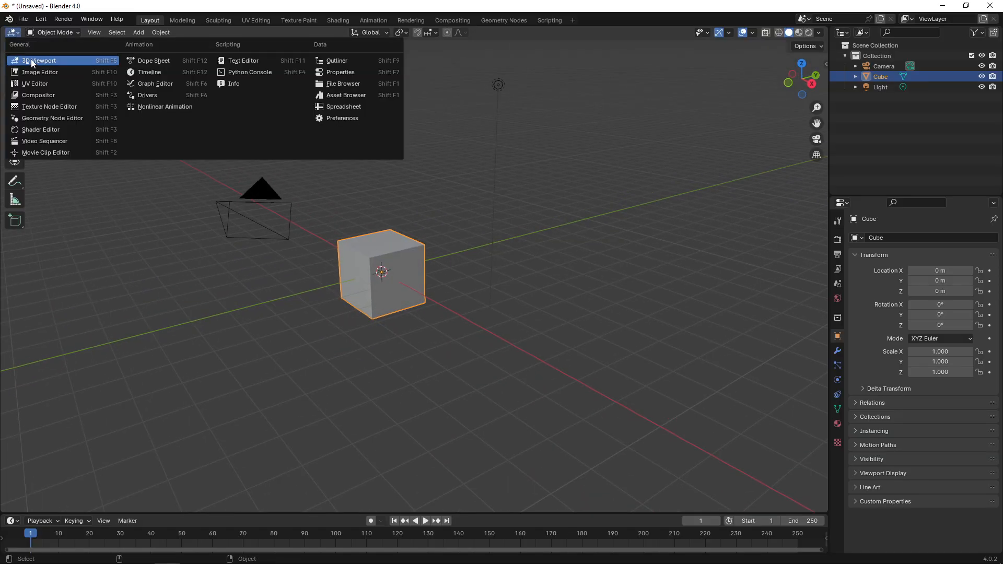
click(38, 72)
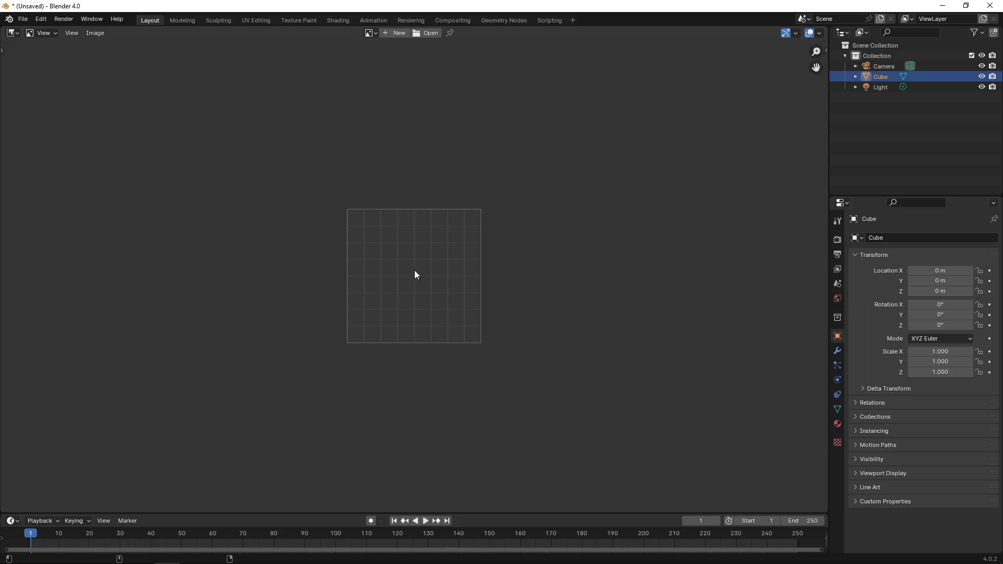
mouse_move(416, 271)
middle_down()
mouse_move(468, 241)
mouse_move(361, 279)
mouse_move(399, 263)
mouse_move(340, 251)
mouse_move(458, 235)
mouse_move(401, 242)
mouse_move(427, 278)
middle_up()
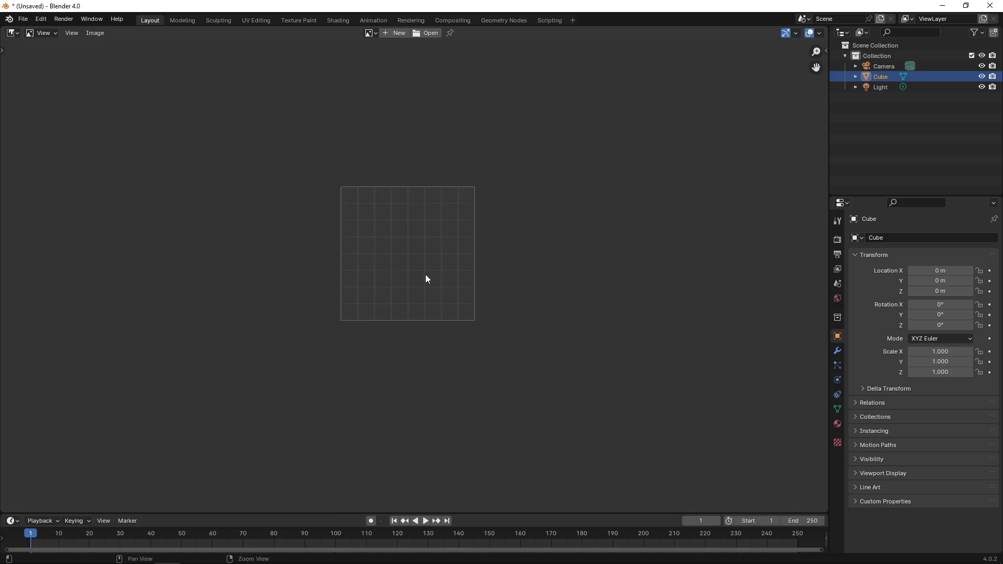
alt+right_drag(425, 278, 340, 233)
Step: Switch the main area to the Movie Clip Editor and test its pan and zoom hotkeys
click(11, 33)
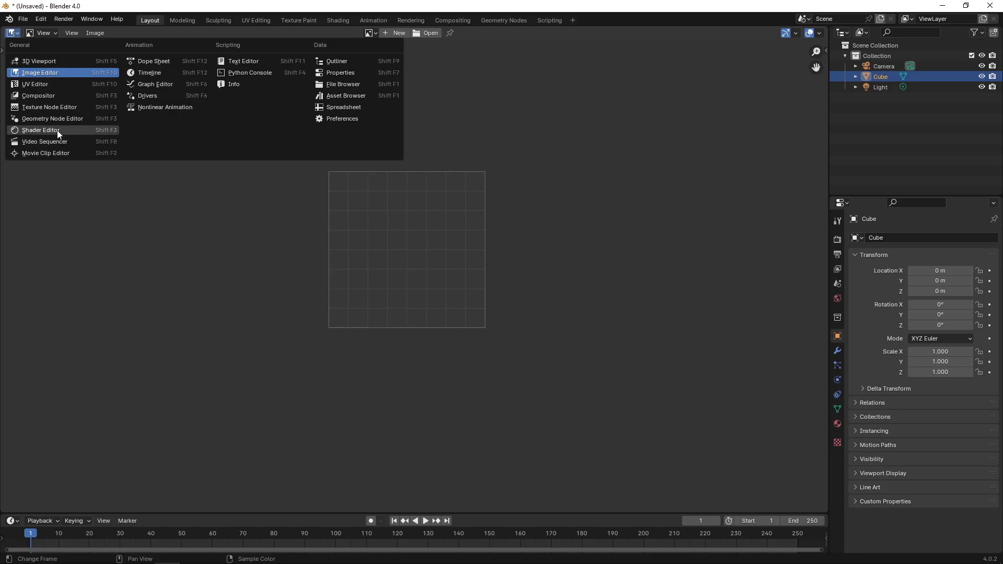
click(54, 153)
alt+middle_drag(428, 253, 421, 230)
alt+right_drag(416, 251, 287, 205)
mouse_move(321, 139)
middle_down()
mouse_move(401, 208)
mouse_move(350, 250)
mouse_move(389, 255)
middle_up()
Step: Switch the main area to the Dope Sheet and test panning and zooming its timeline
click(13, 33)
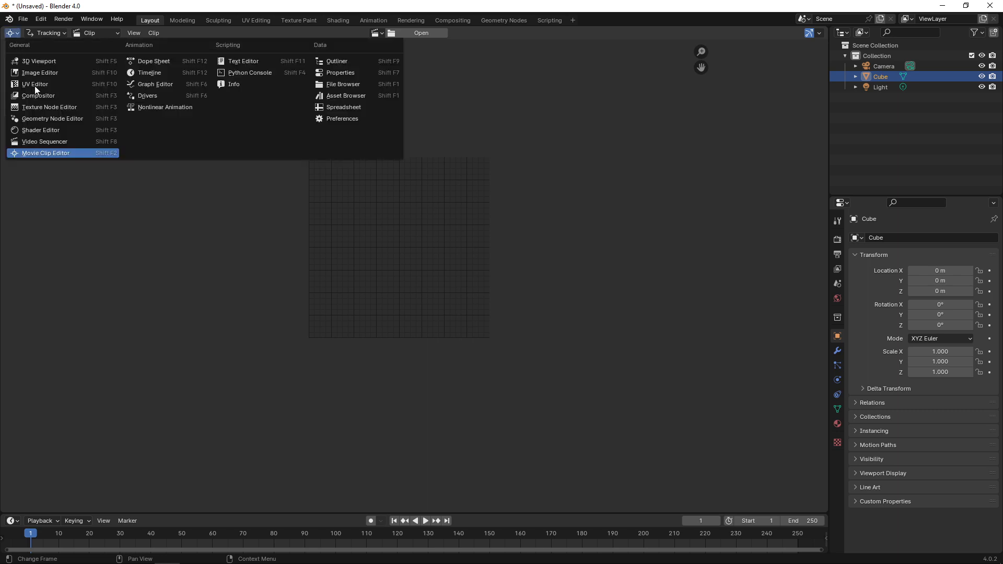
click(157, 61)
middle_drag(387, 238, 333, 235)
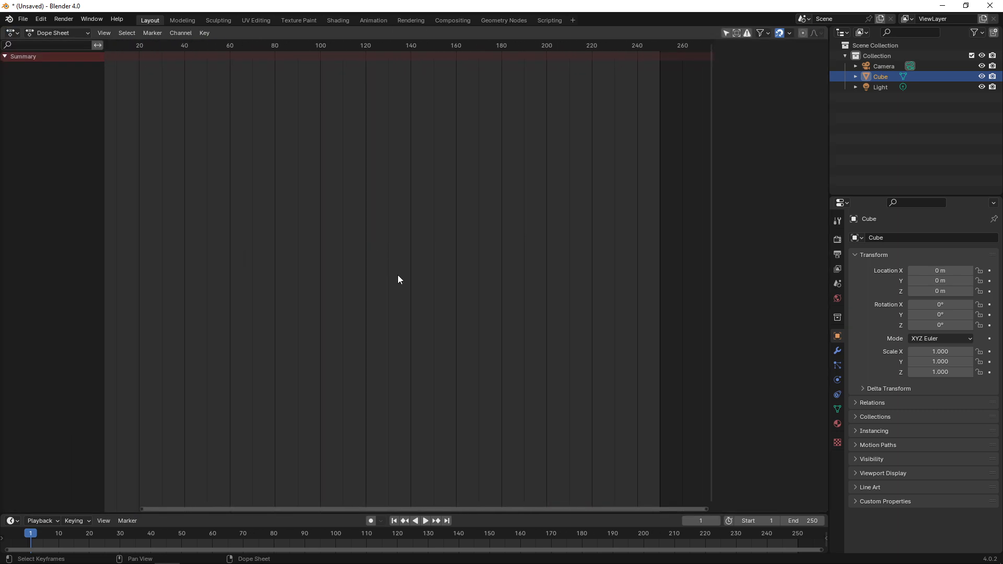
alt+right_drag(398, 280, 313, 261)
alt+middle_drag(383, 246, 402, 257)
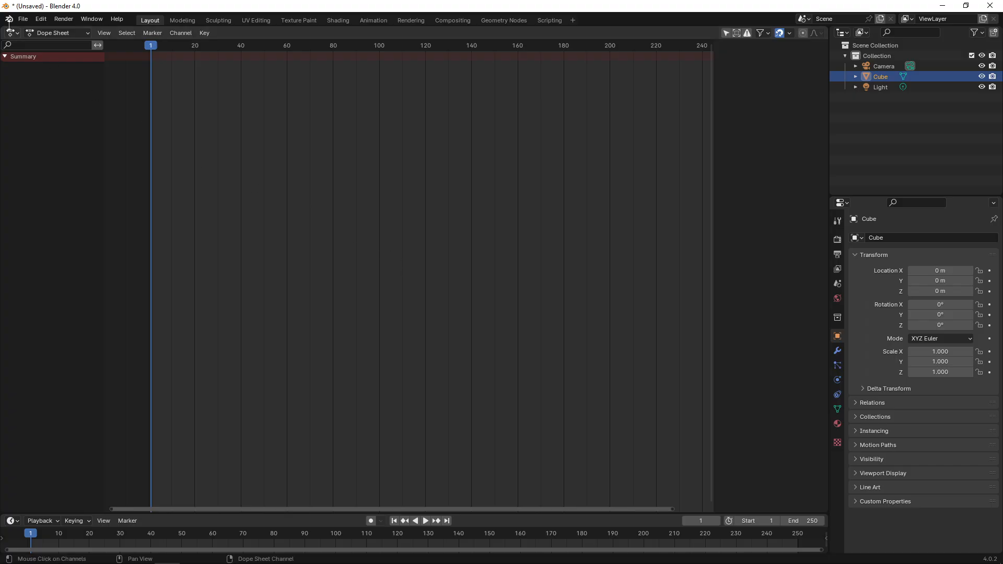
Step: Switch the main area to the Graph Editor and test its pan and zoom hotkeys
click(53, 33)
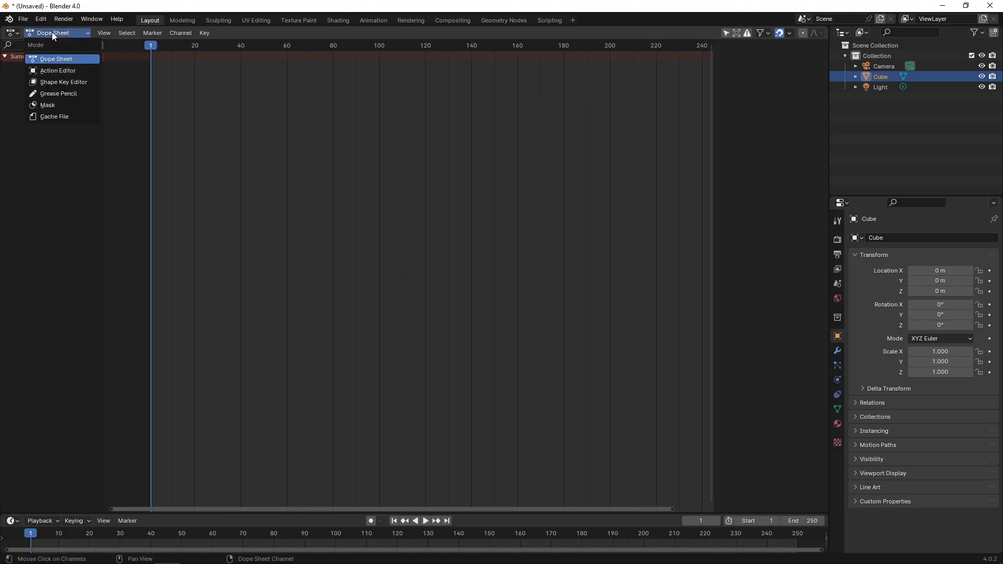
click(12, 33)
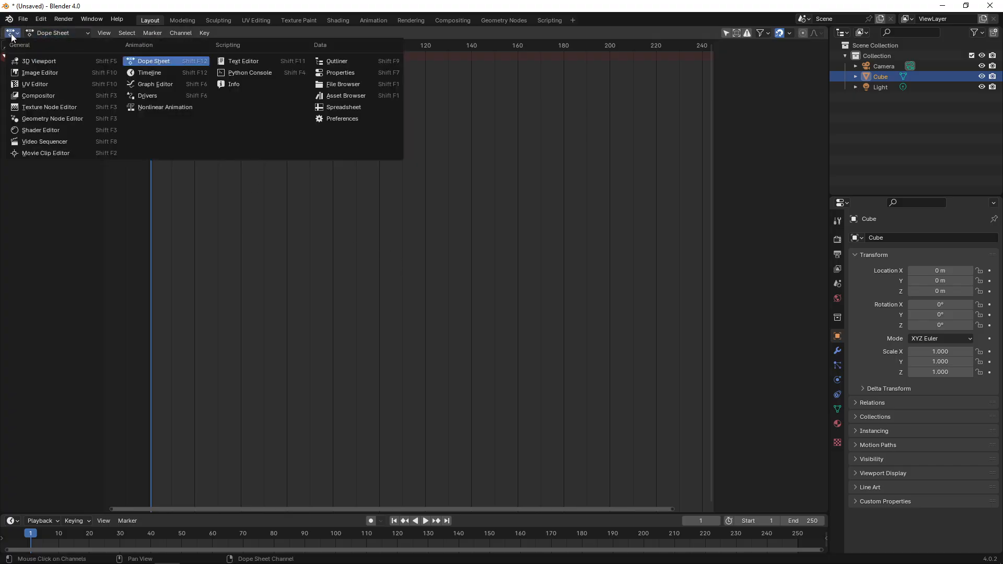
click(159, 85)
middle_drag(337, 258, 413, 279)
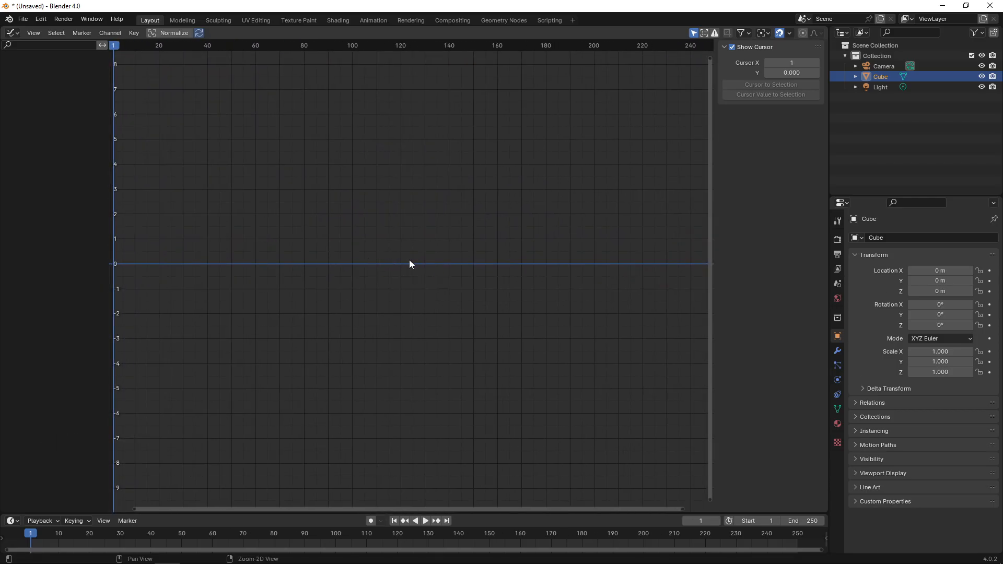
mouse_move(396, 262)
alt+right_down()
mouse_move(477, 261)
mouse_move(268, 262)
mouse_move(432, 251)
mouse_move(419, 204)
mouse_move(421, 331)
mouse_move(406, 295)
mouse_move(436, 291)
mouse_move(374, 293)
mouse_move(405, 297)
mouse_move(394, 251)
alt+right_up()
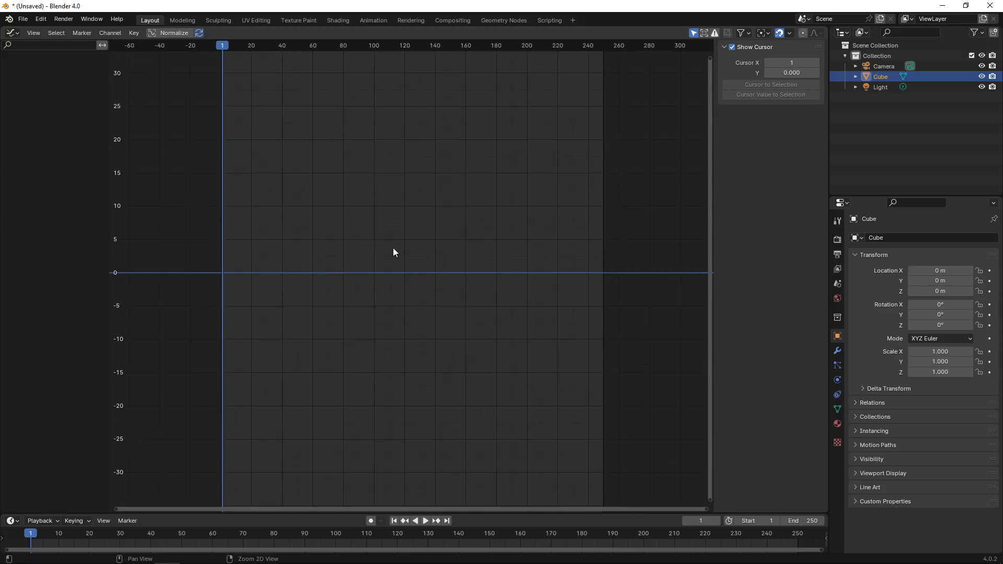
Step: Switch the main area back to the 3D Viewport and try navigating around the cube
click(12, 32)
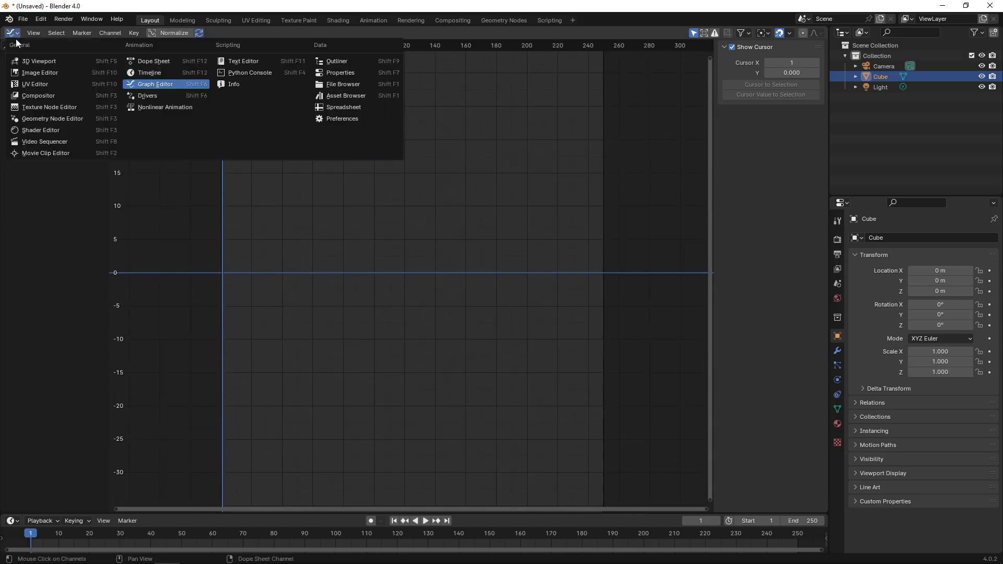
click(40, 61)
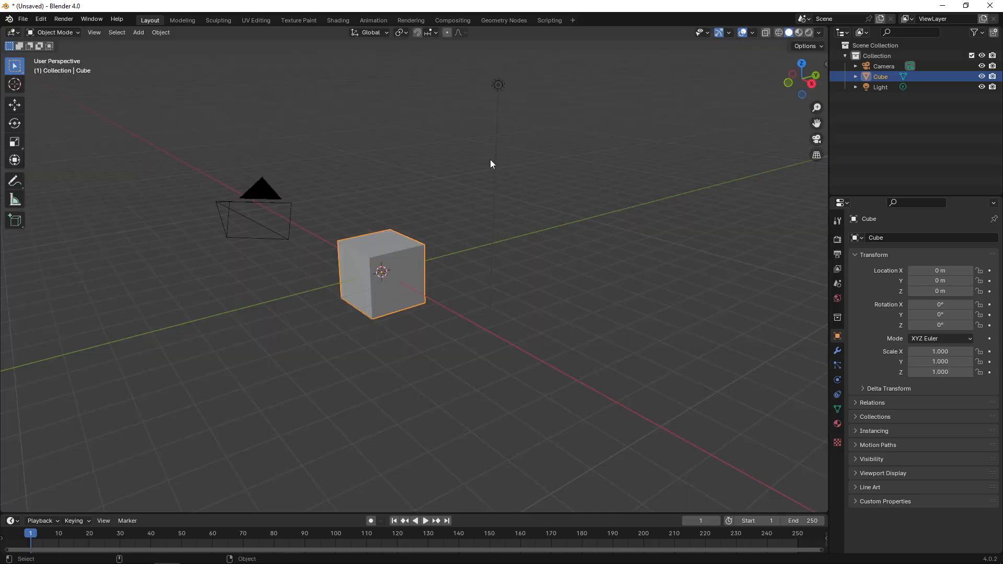
middle_drag(359, 295, 419, 218)
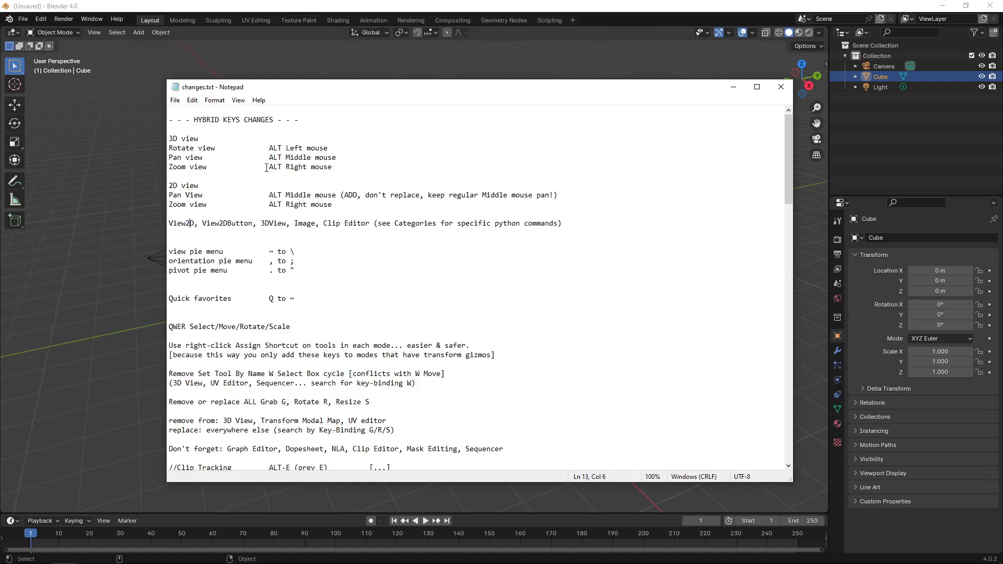
Step: Check the pie menu hotkey changes in the changes.txt notes, and reopen Blender's keymap preferences with Key-Binding search
drag(169, 252, 257, 272)
click(318, 272)
click(40, 19)
click(87, 155)
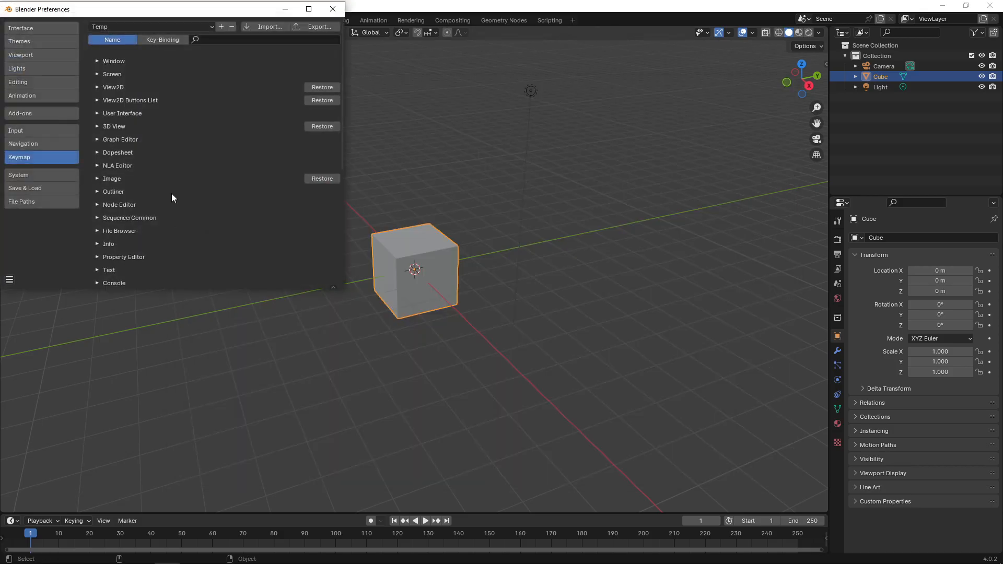
click(167, 39)
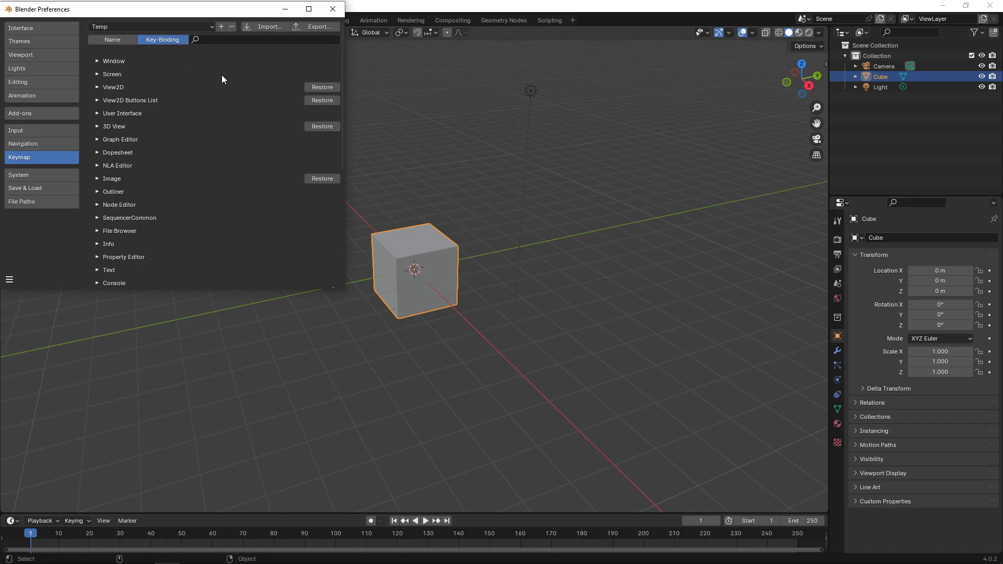
Step: Check the view pie menu line in changes.txt and search the key bindings for the ` character
key(alt+Tab)
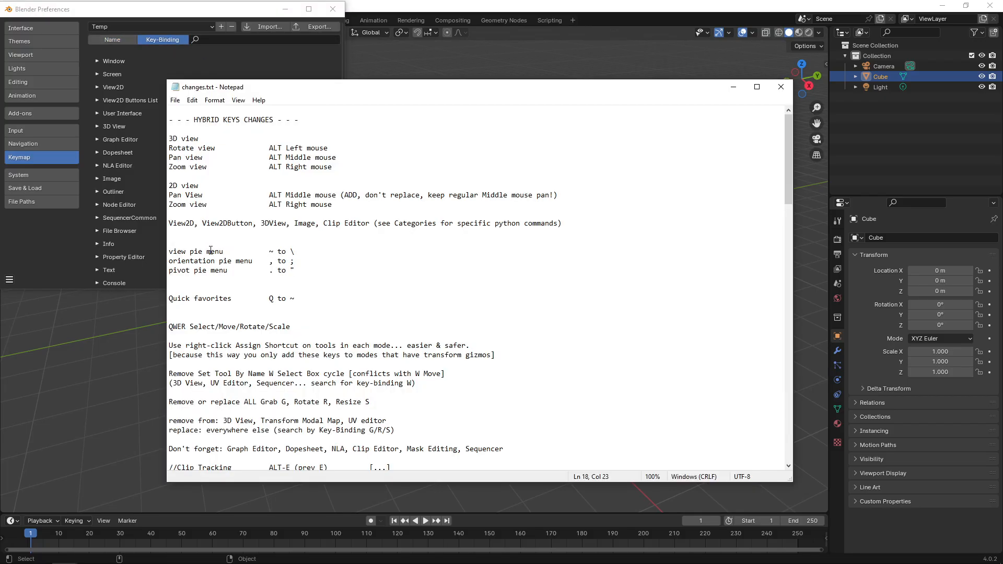
key(alt+Tab)
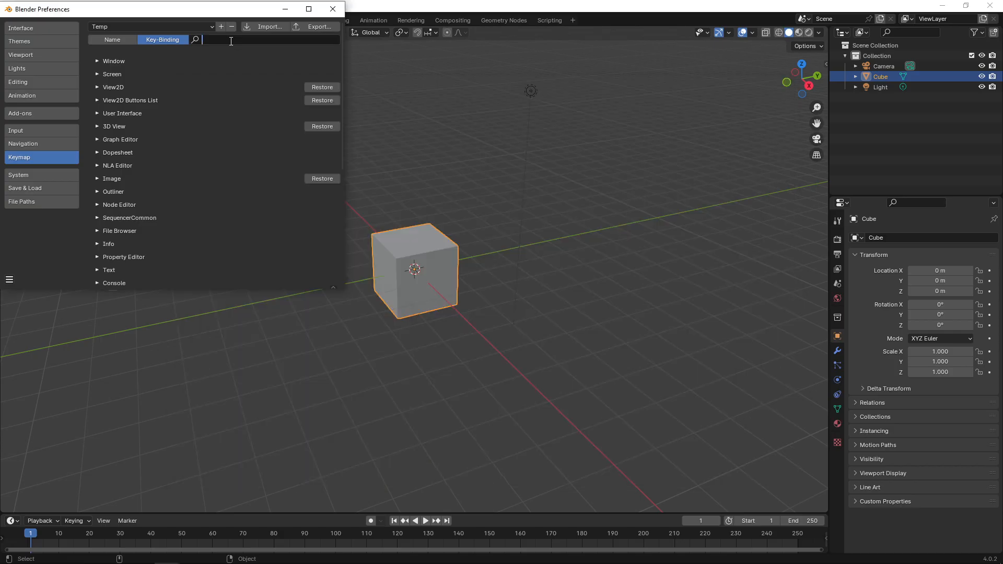
text(`)
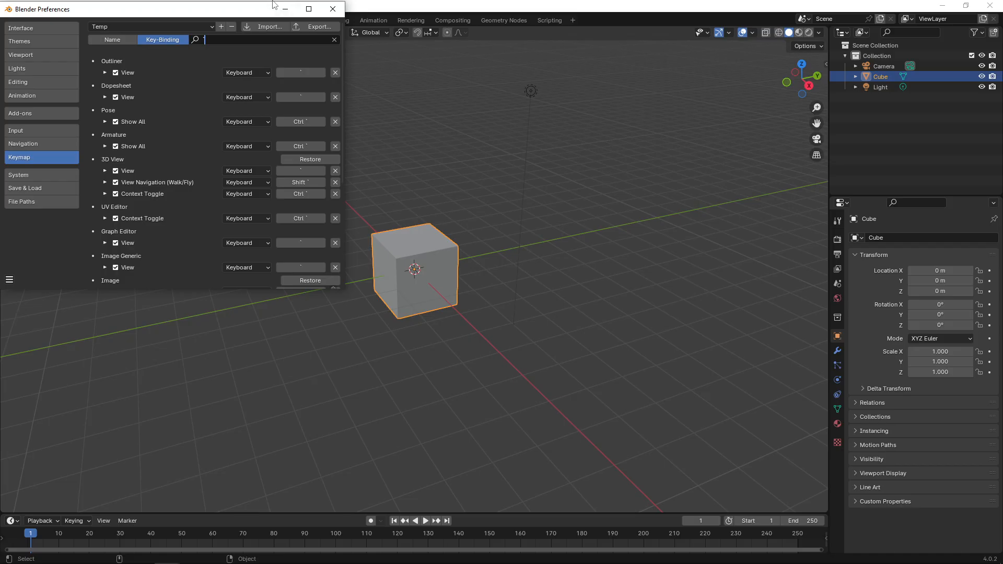
key(BackSpace)
text(~)
key(BackSpace)
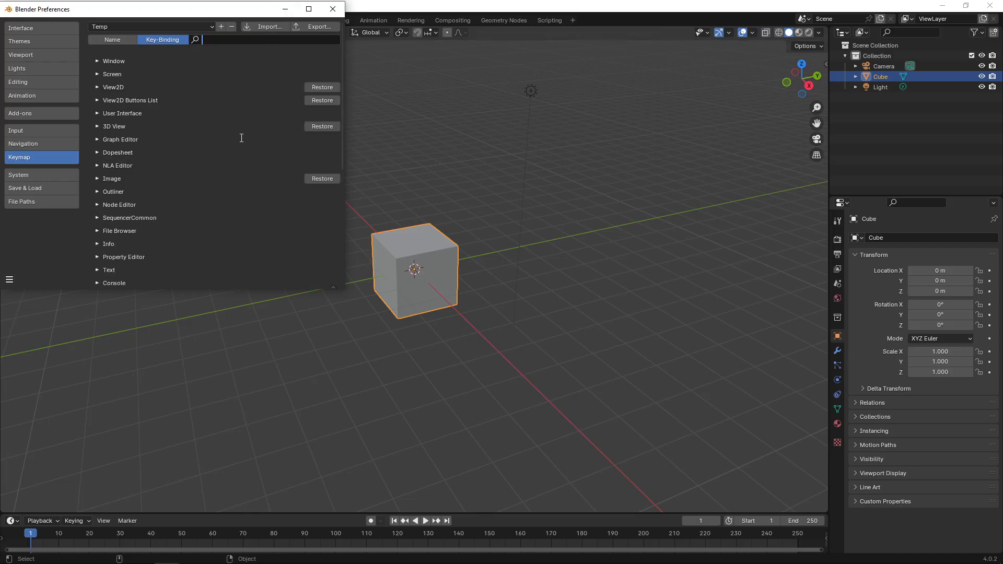
text(~)
key(BackSpace)
text(`)
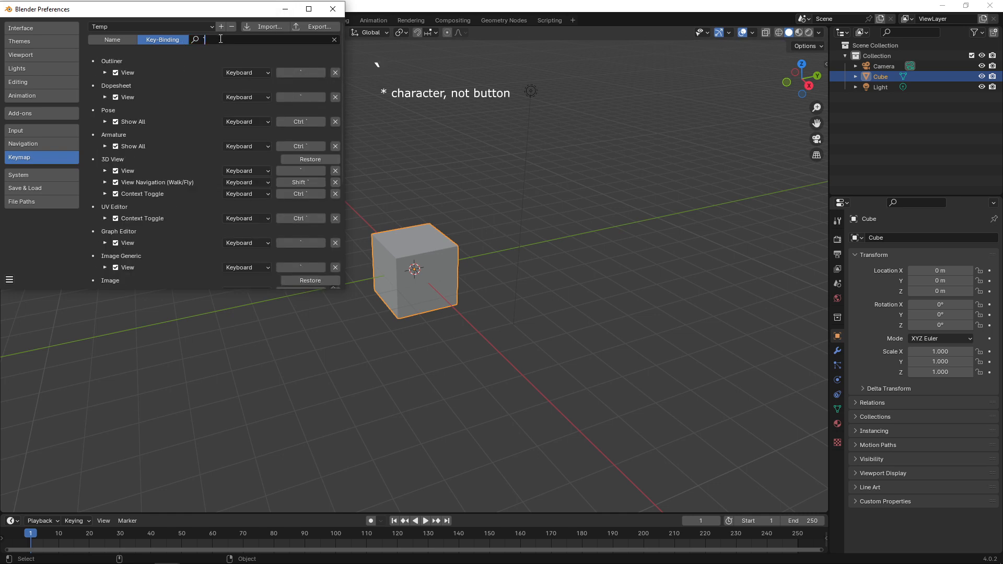
Step: Rebind the View pie menu hotkeys of the Outliner and Dopesheet to \, as given in changes.txt
click(104, 72)
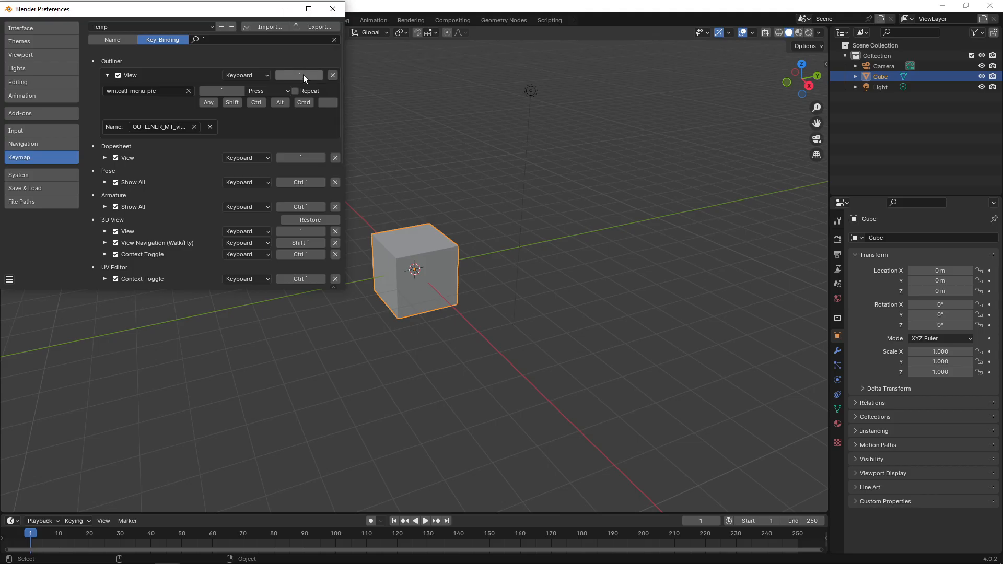
key(alt+Tab)
double_click(292, 252)
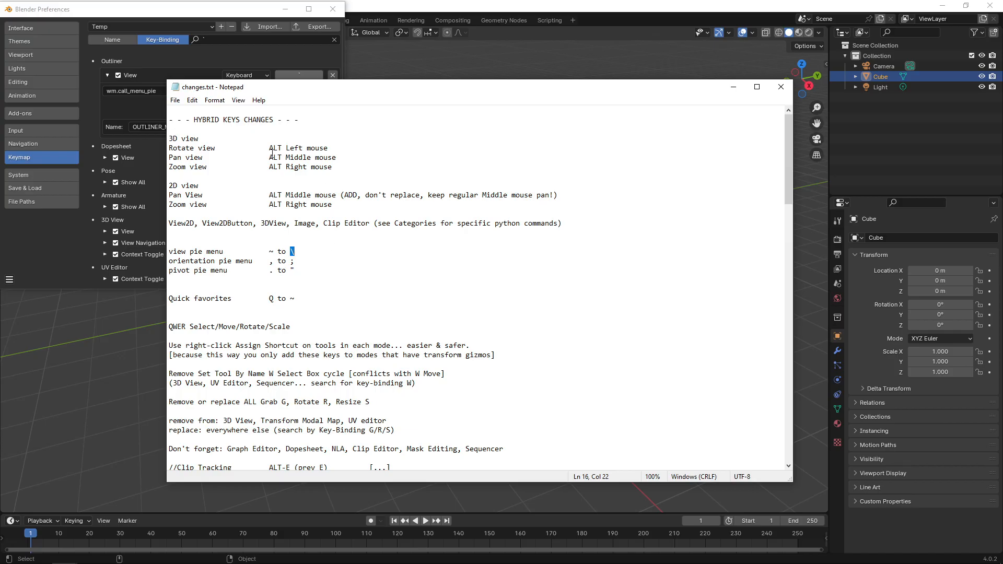
click(296, 251)
click(235, 17)
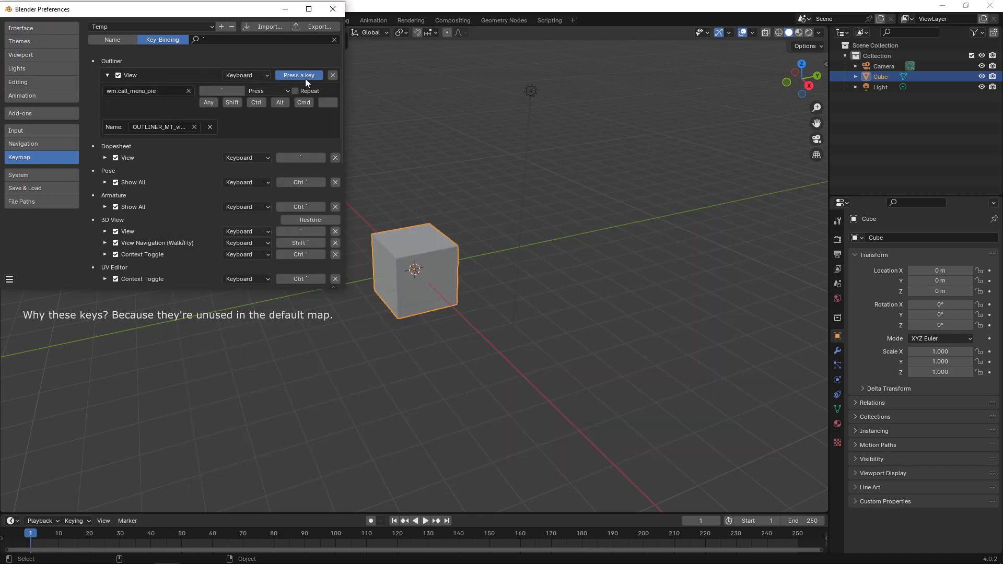
key(backslash)
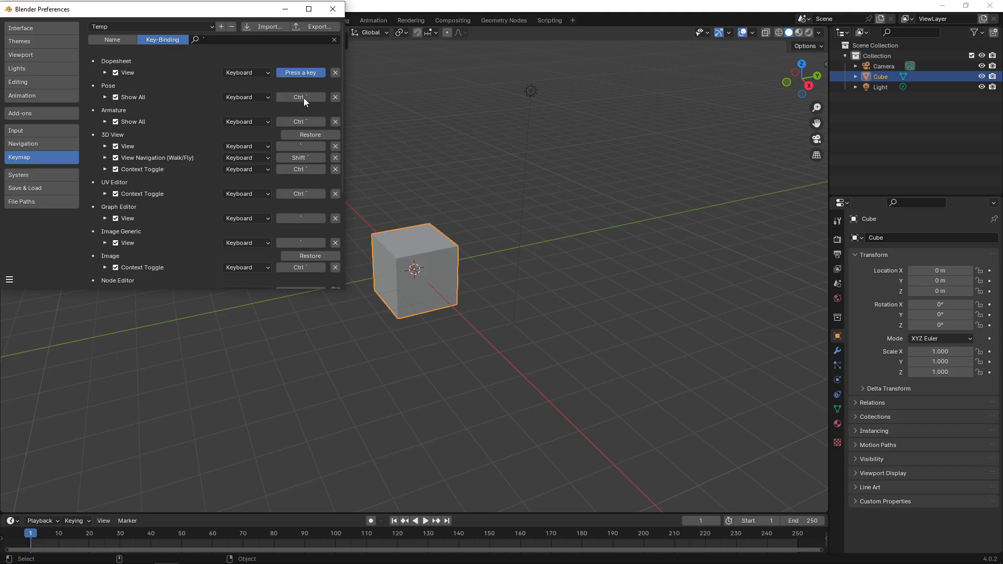
key(backslash)
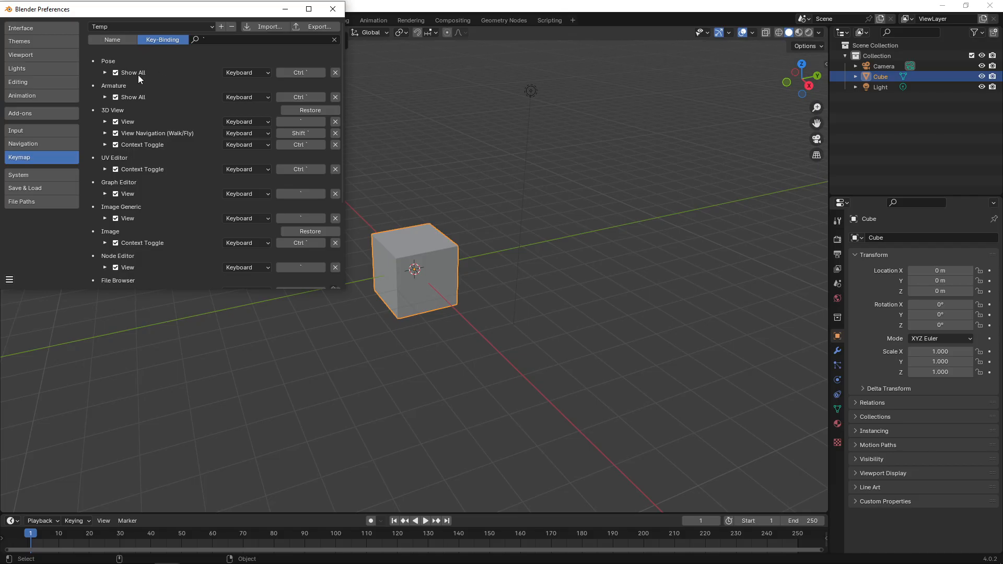
Step: Rebind the View pie menu hotkeys of the 3D View and Graph Editor to \
drag(340, 51, 340, 79)
click(105, 89)
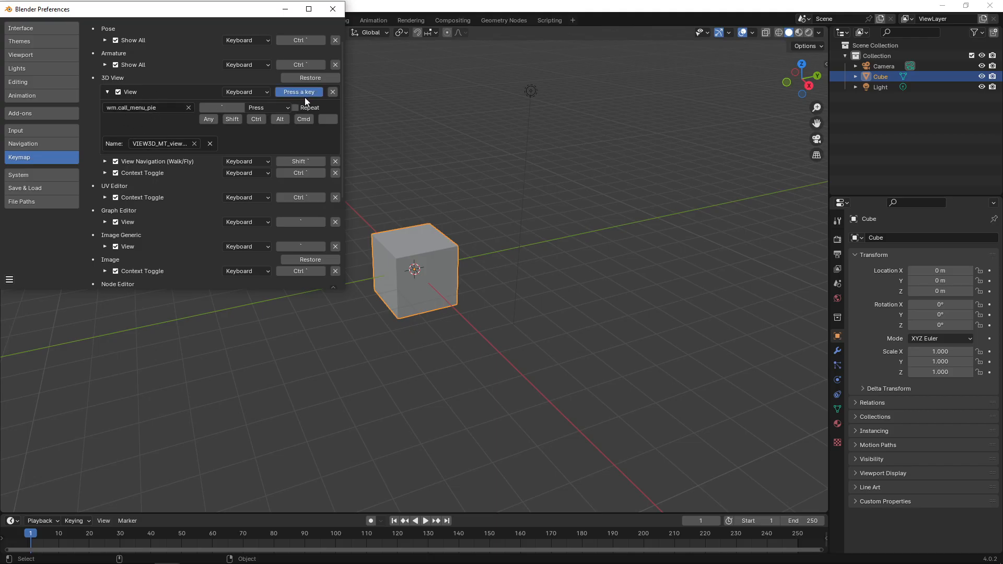
key(backslash)
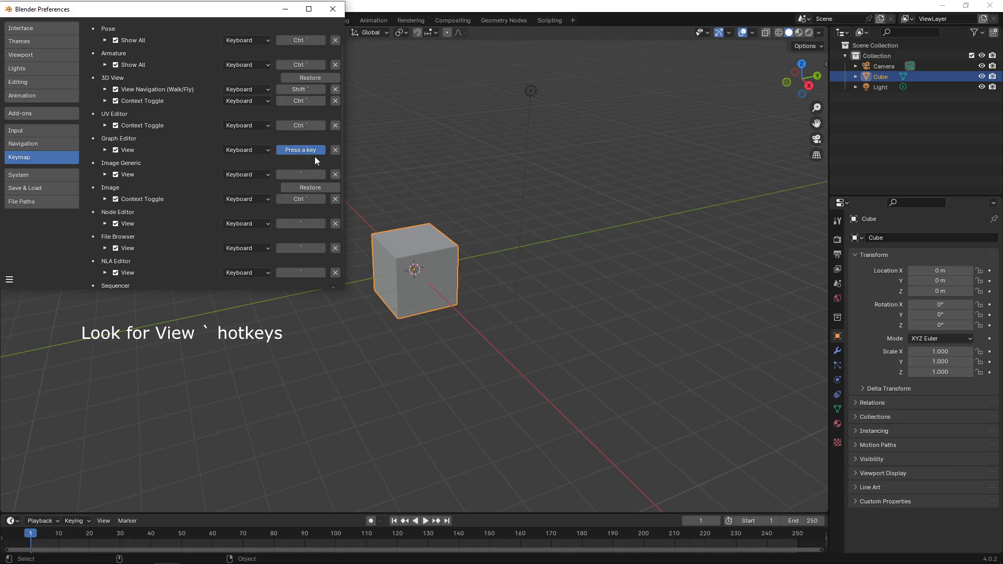
key(backslash)
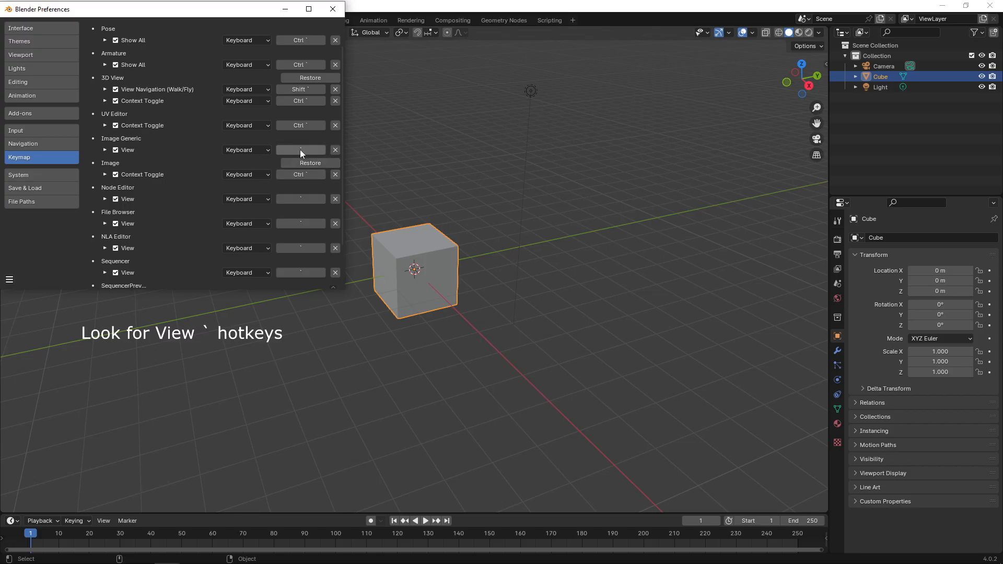
Step: Rebind the View pie menu hotkeys of Image Generic, the Node Editor and the File Browser to \
click(106, 152)
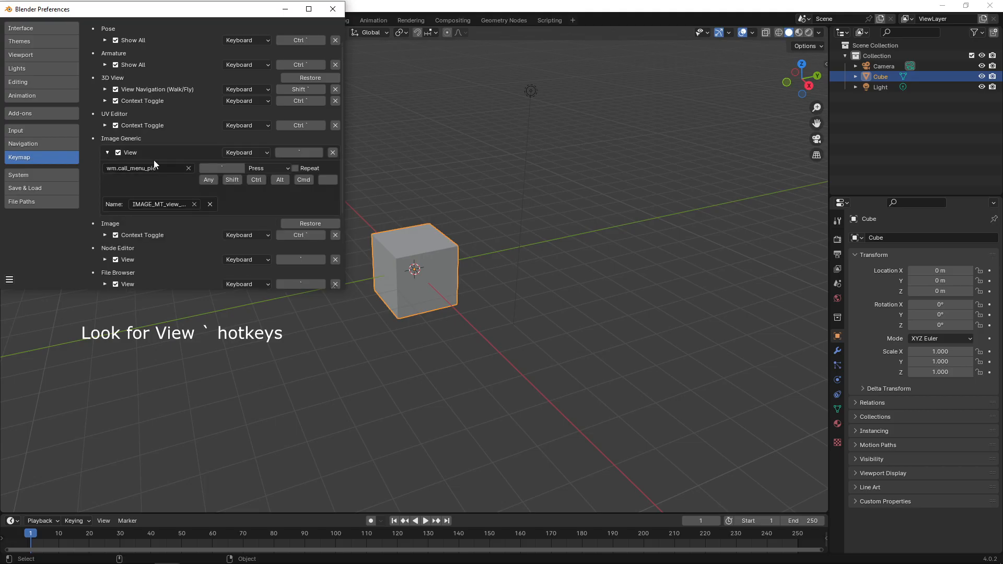
click(106, 152)
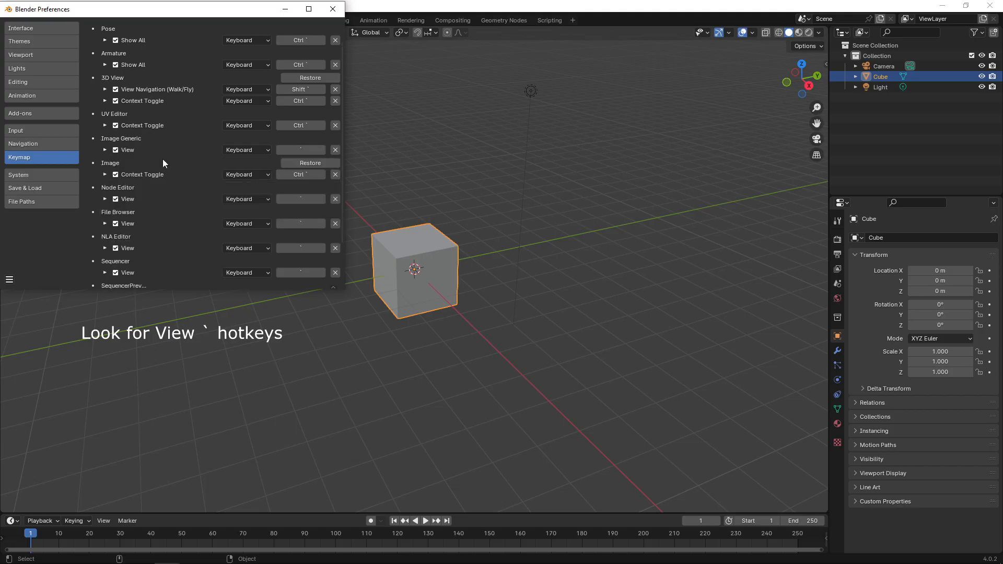
click(305, 149)
key(d)
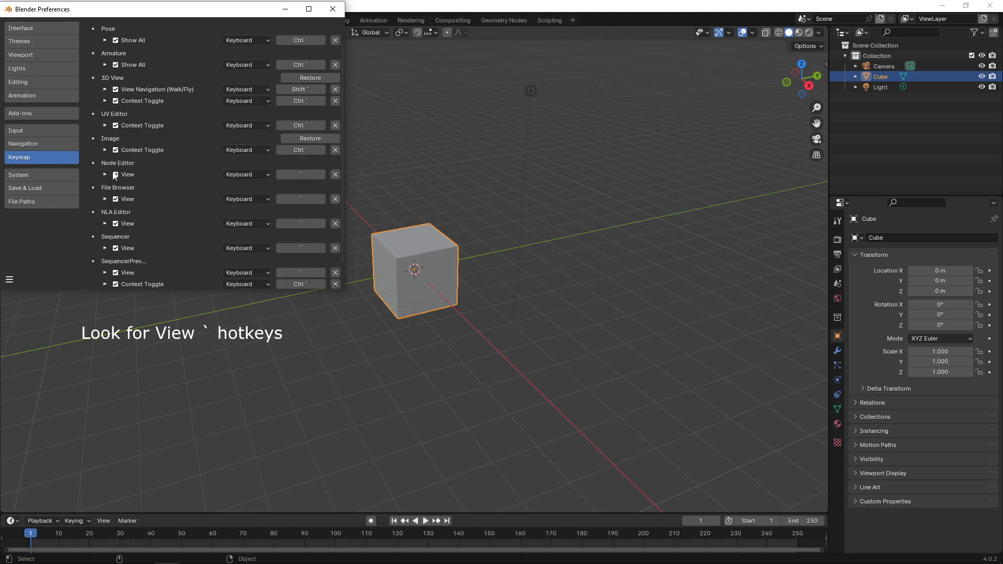
click(302, 175)
key(d)
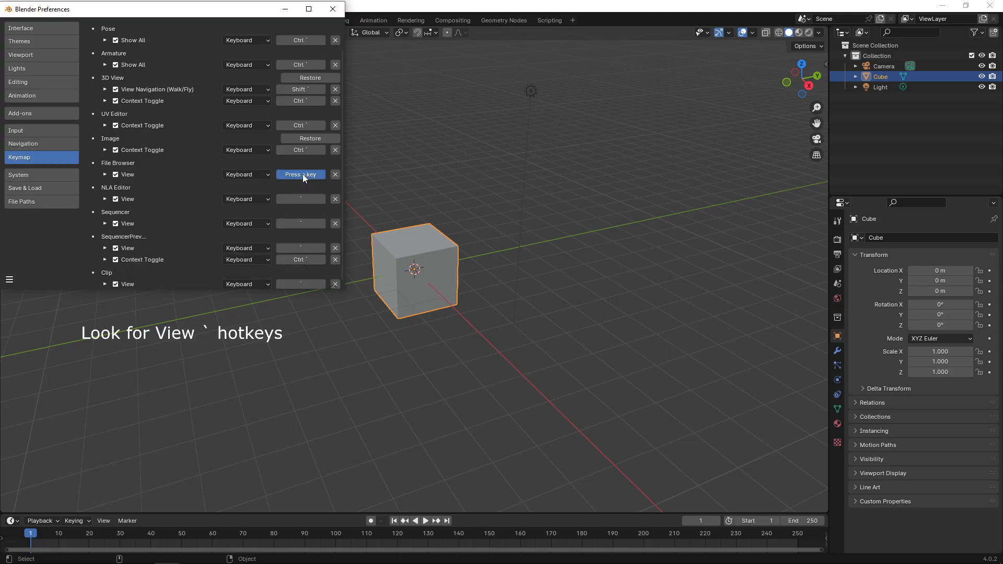
key(d)
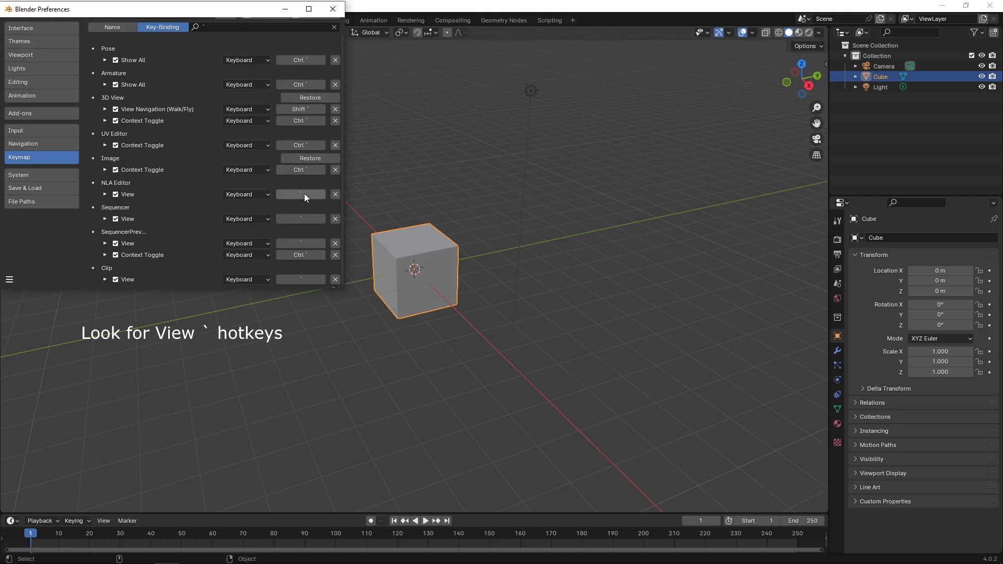
Step: Rebind the View pie menu hotkeys of the NLA Editor, Sequencer, Sequencer Preview and Clip keymaps to \
click(302, 195)
key(d)
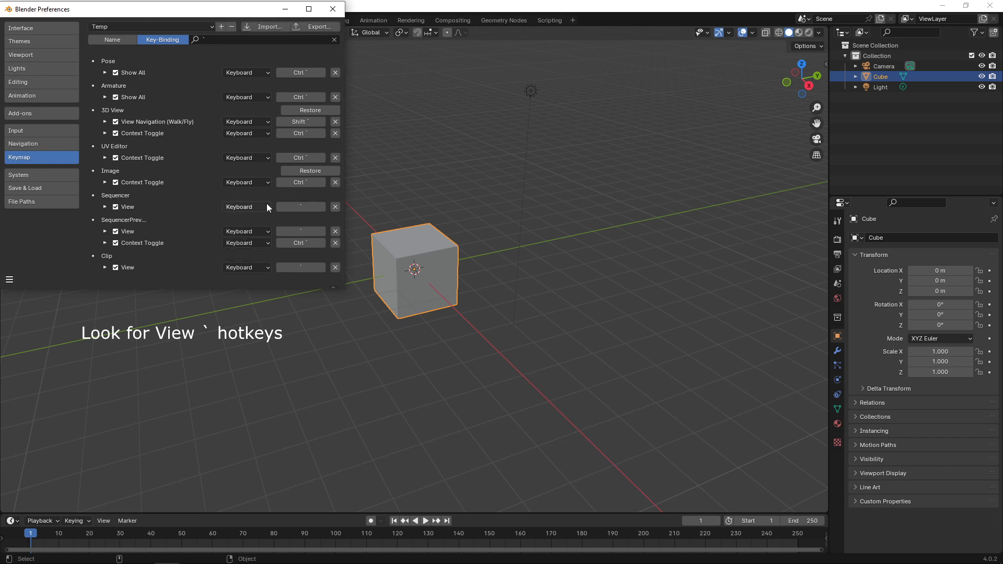
key(d)
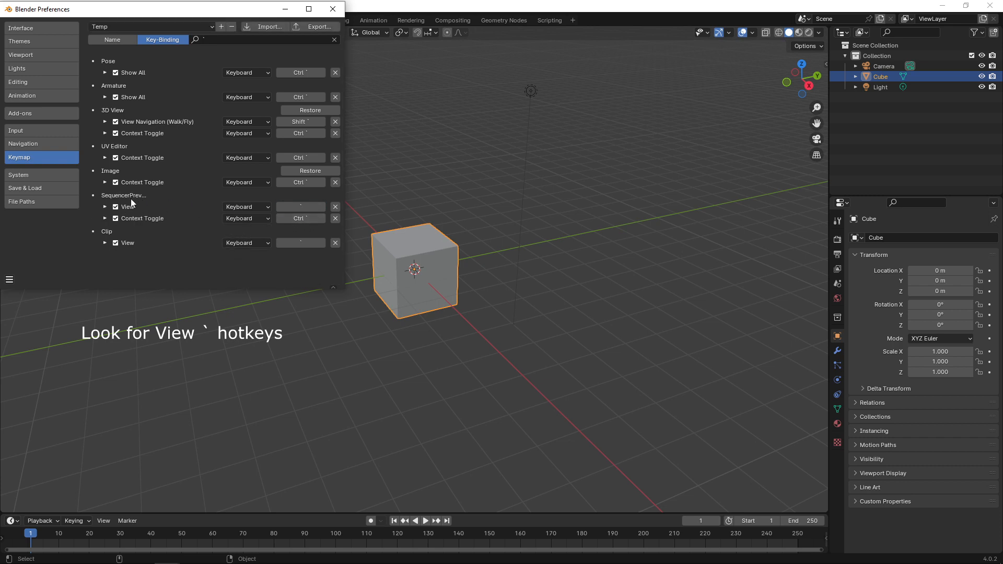
click(105, 208)
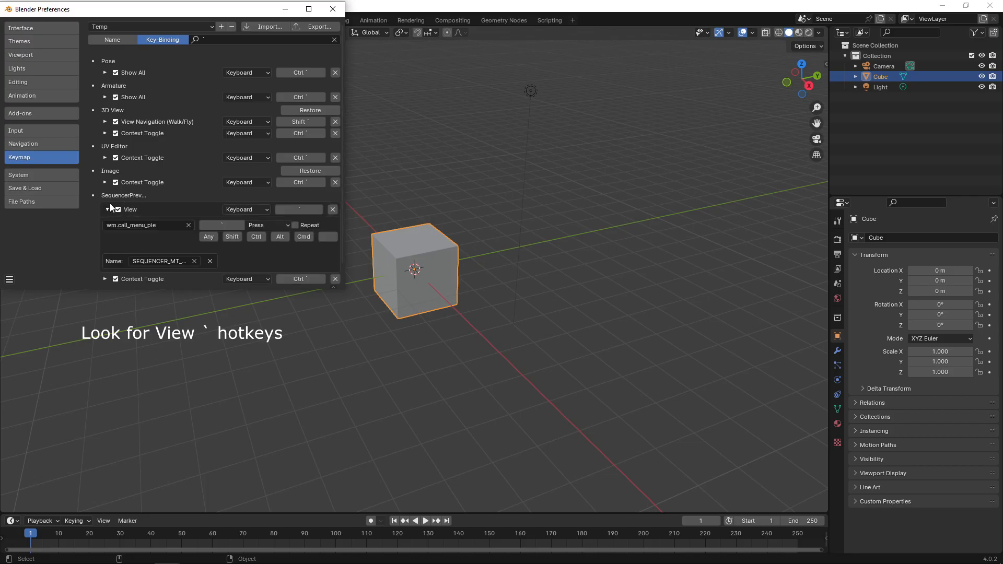
click(108, 208)
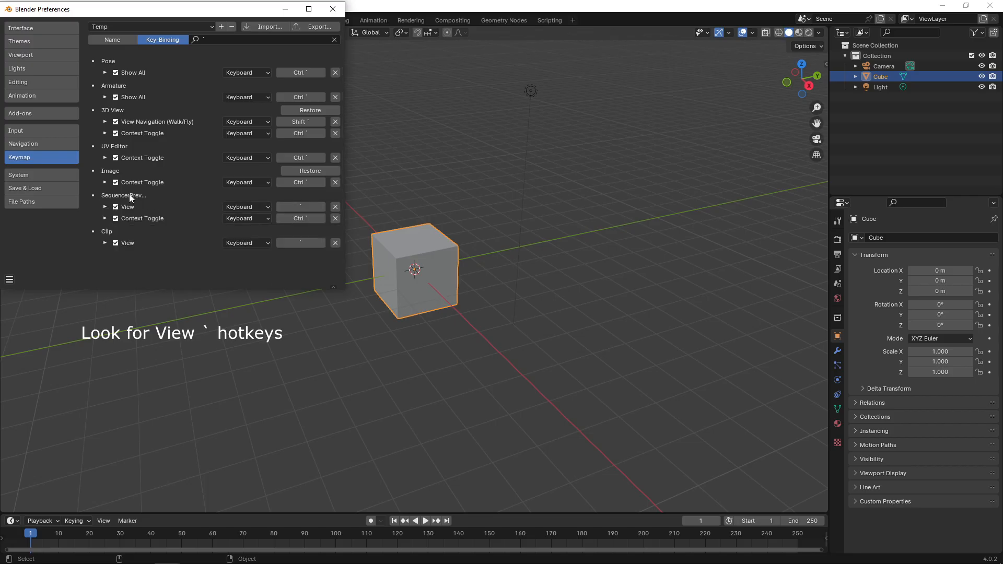
click(306, 206)
key(d)
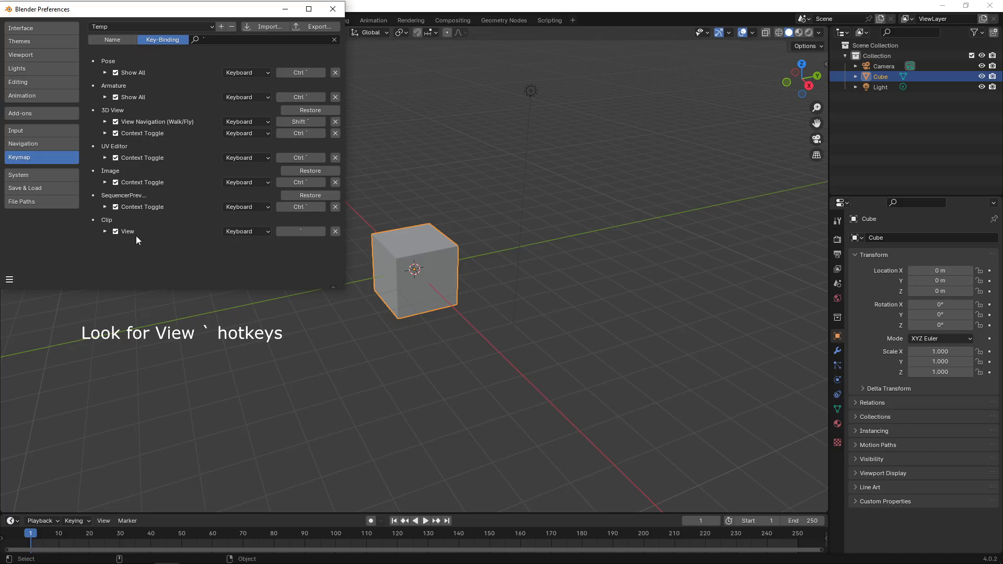
key(d)
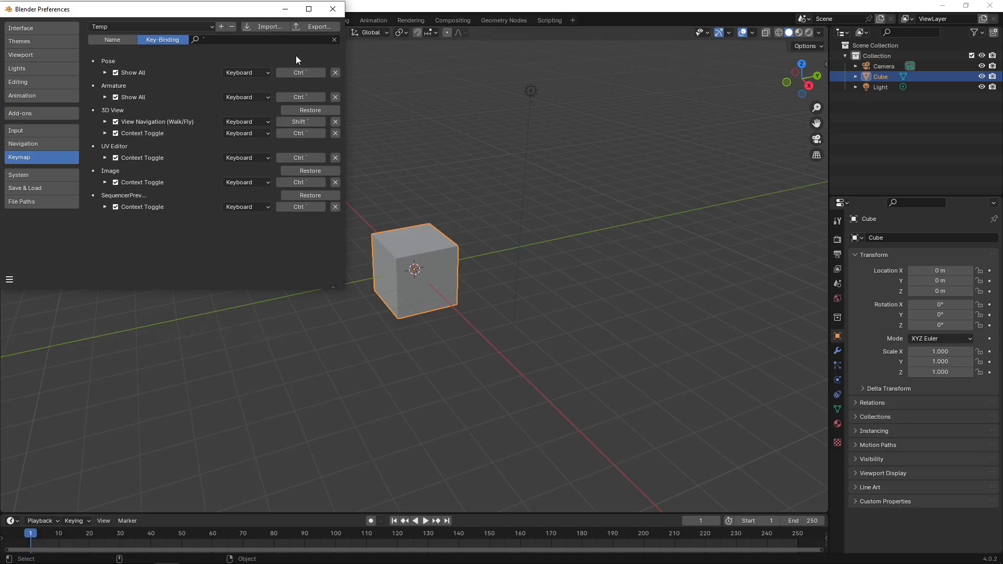
Step: Search the key bindings for \ to review the remapped View pie menus, collapse their expanded entries and clear the search
click(198, 40)
text(\)
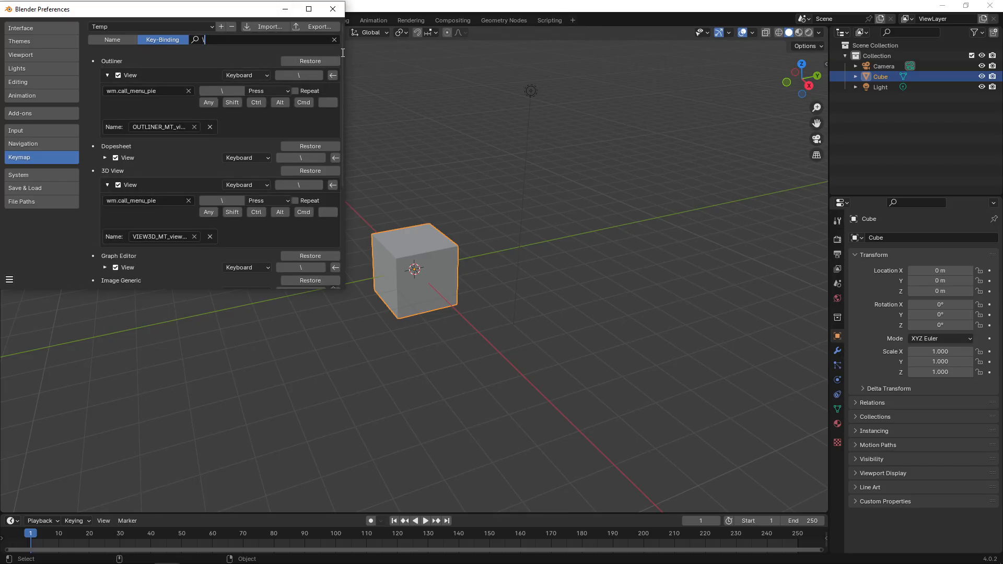
mouse_move(341, 48)
mouse_down()
mouse_move(347, 137)
mouse_move(348, 36)
mouse_move(347, 58)
mouse_up()
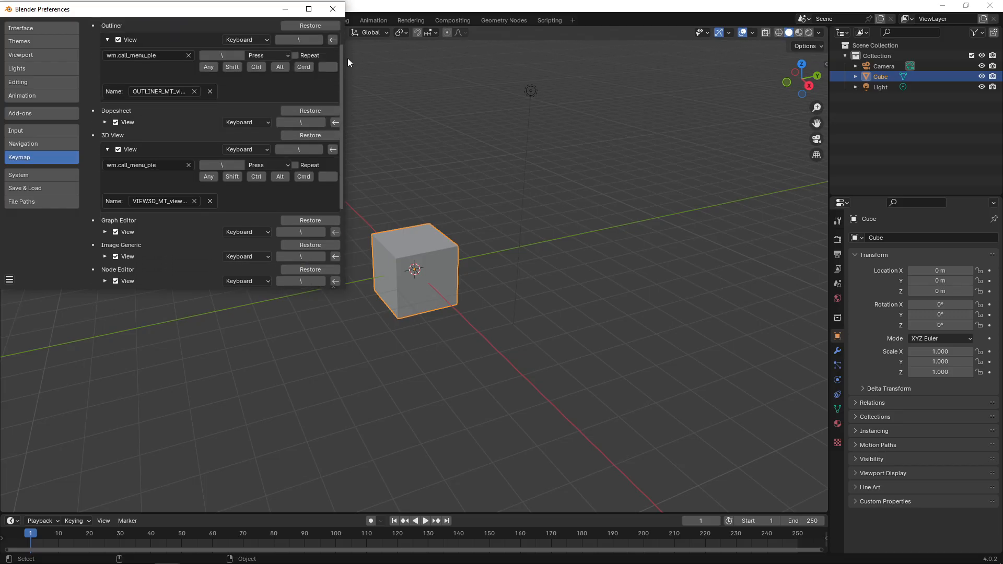
click(107, 152)
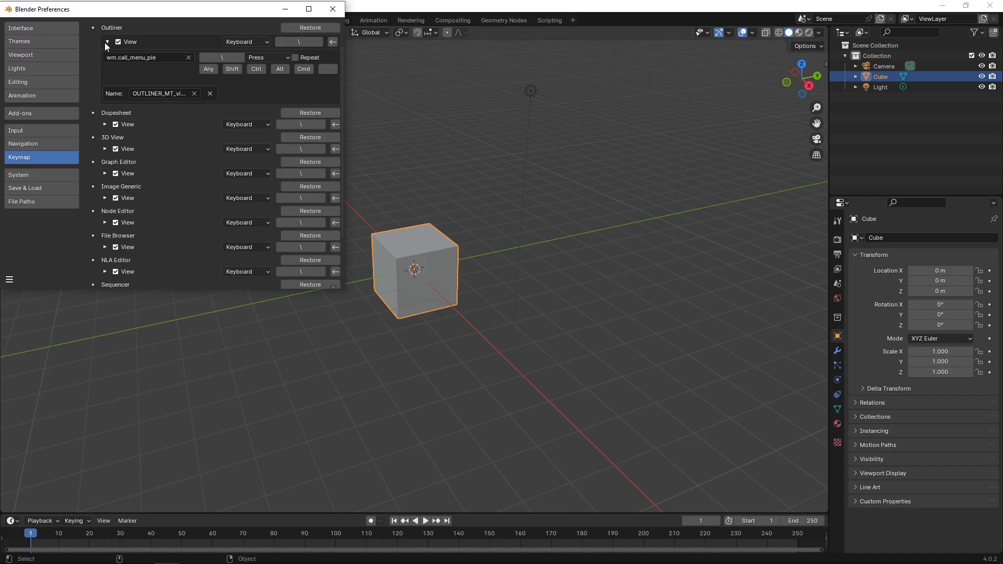
click(107, 42)
mouse_move(344, 64)
mouse_down()
mouse_move(346, 24)
mouse_move(346, 65)
mouse_up()
scroll(319, 48, up, 2)
click(334, 39)
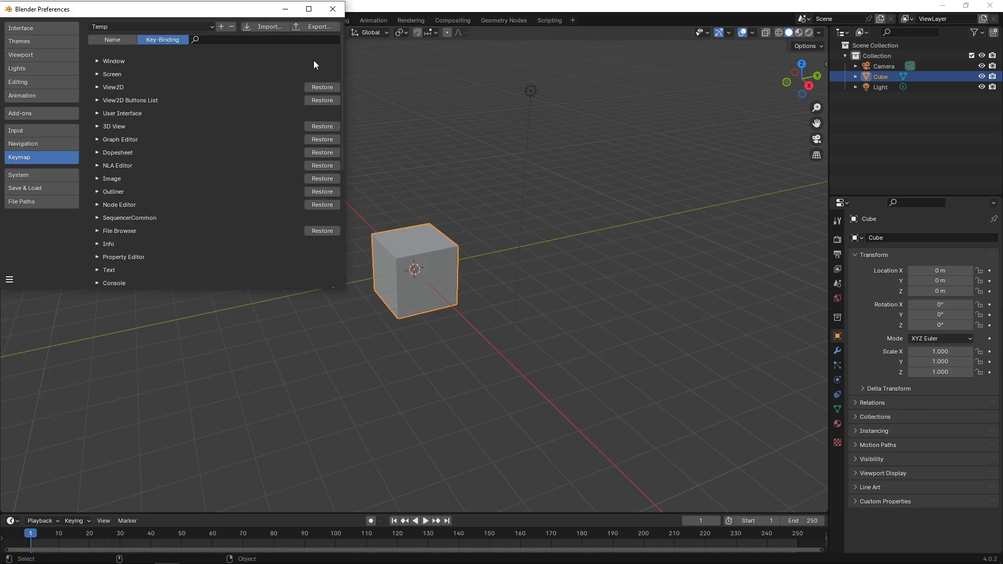
Step: Search the key bindings for the comma listed in changes.txt, inspect the 3D View's Orientation pie menu entry, and clear the search
key(alt+Tab)
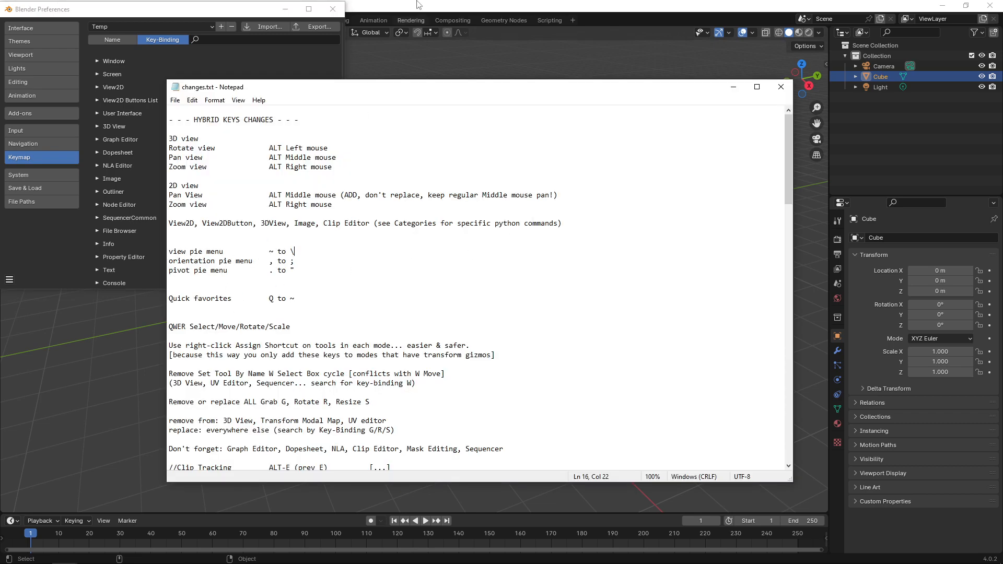
drag(212, 11, 212, 14)
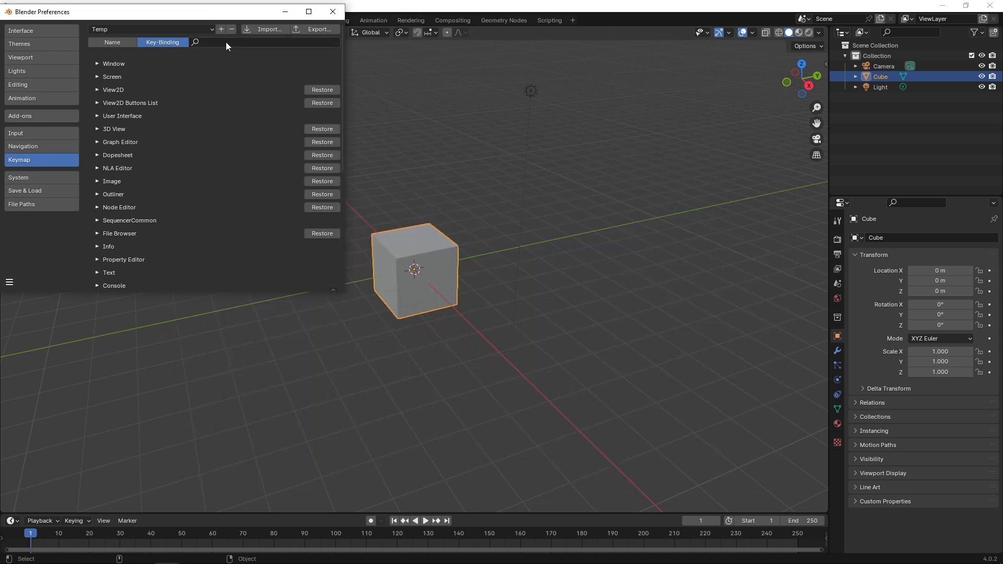
click(225, 42)
text(,)
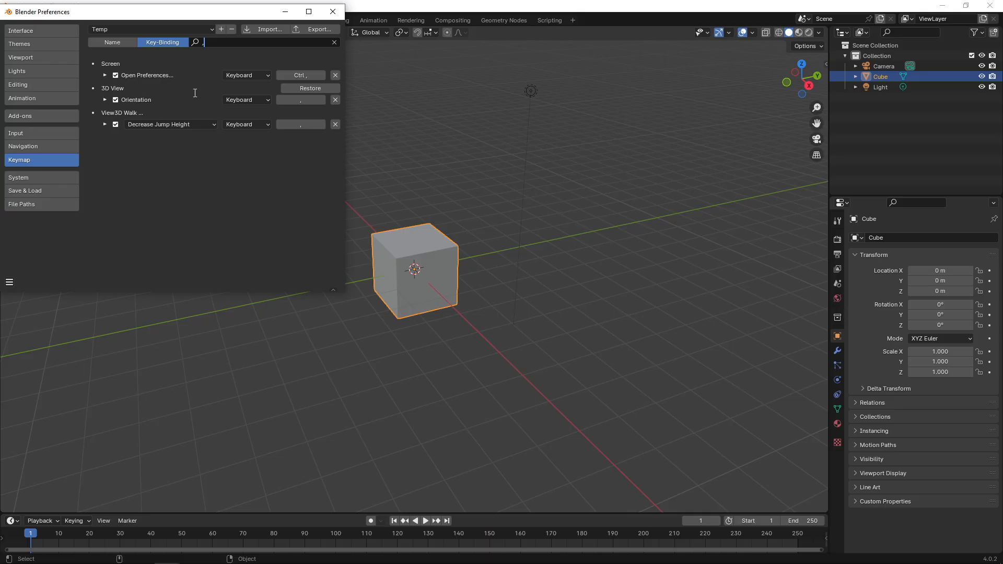
click(105, 100)
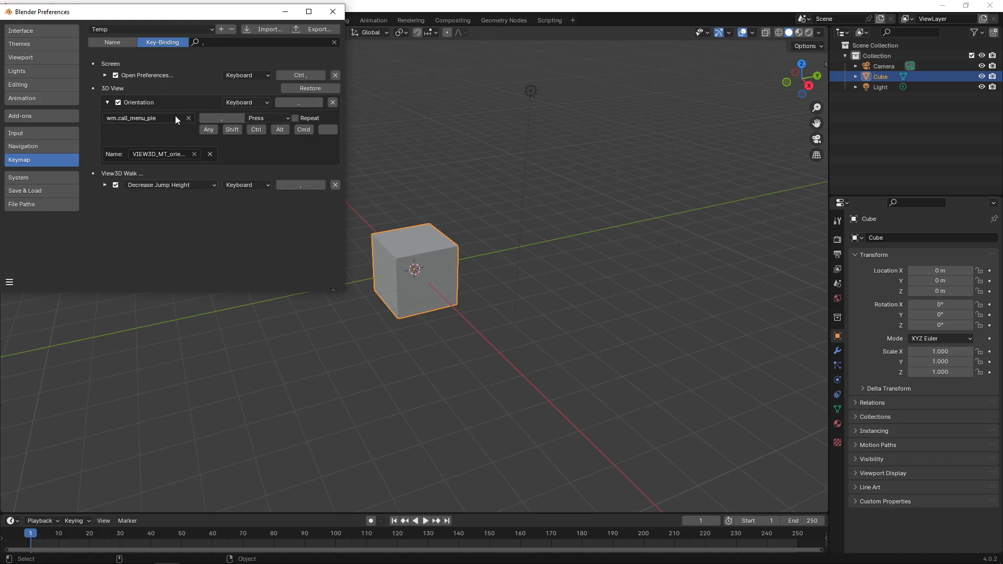
click(106, 103)
click(106, 103)
click(334, 42)
click(334, 44)
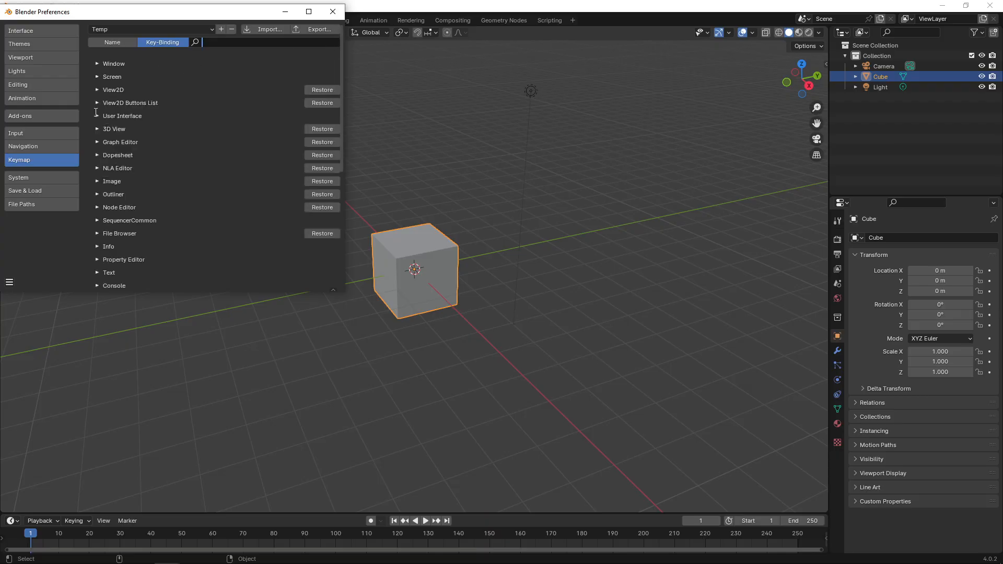
Step: Rebind the 3D View's Orientation pie menu to ; according to changes.txt and collapse its entry
click(101, 128)
click(101, 128)
drag(341, 37, 343, 199)
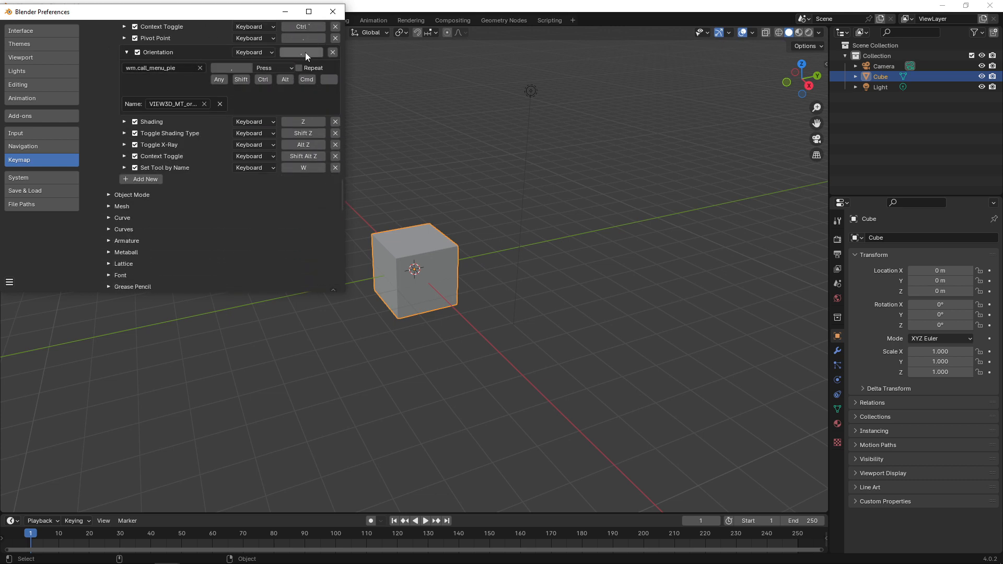
key(alt+Tab)
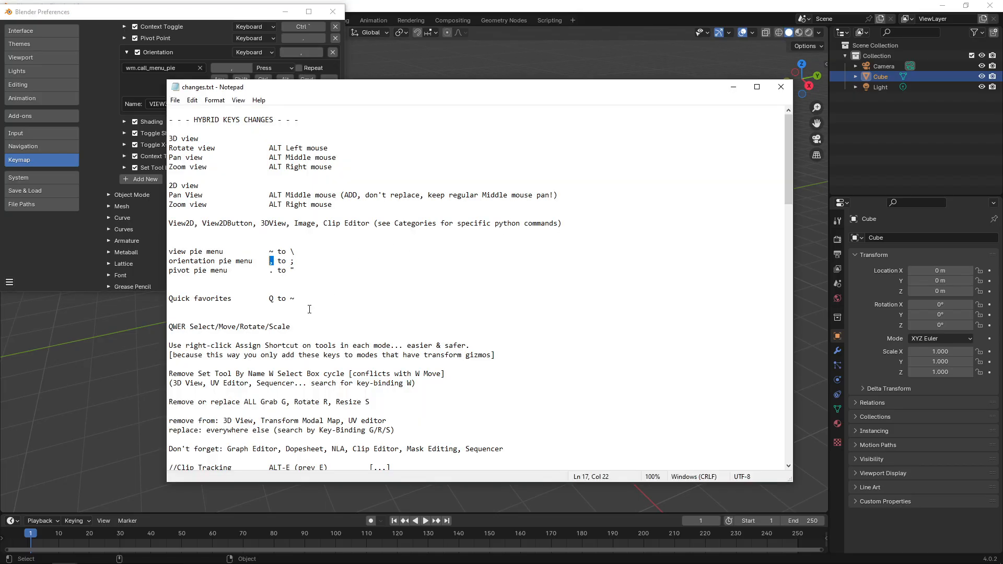
double_click(295, 260)
click(235, 13)
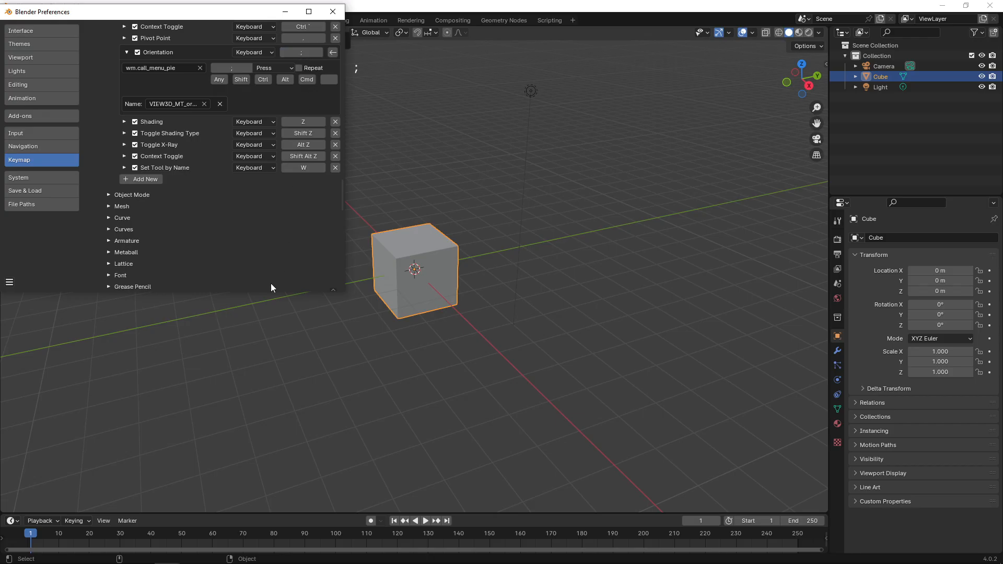
click(125, 53)
Step: Search the key bindings for . and rebind the 3D View's Pivot Point pie menu to " as listed in changes.txt
key(alt+Tab)
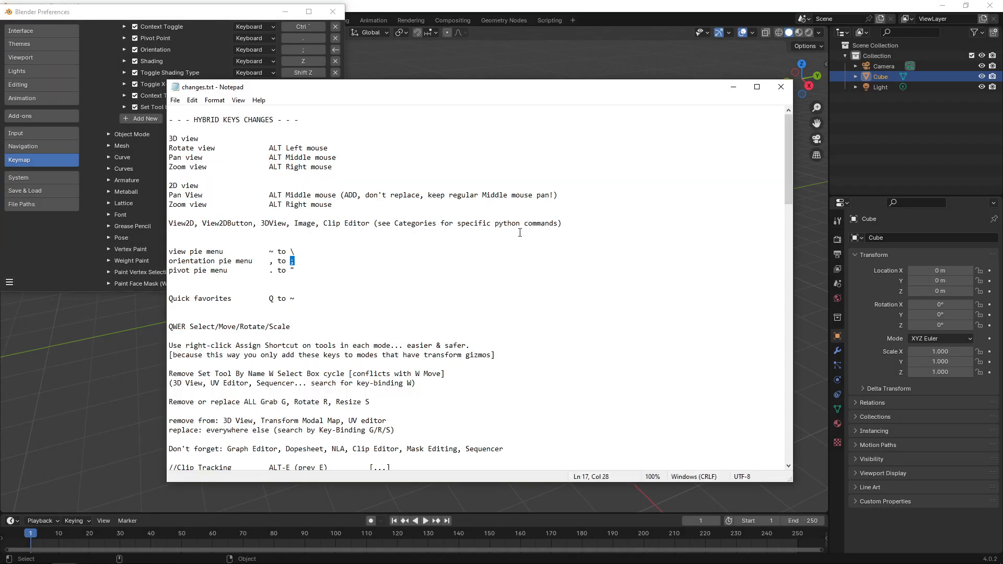
double_click(273, 269)
click(293, 272)
drag(225, 15, 227, 14)
drag(343, 192, 342, 34)
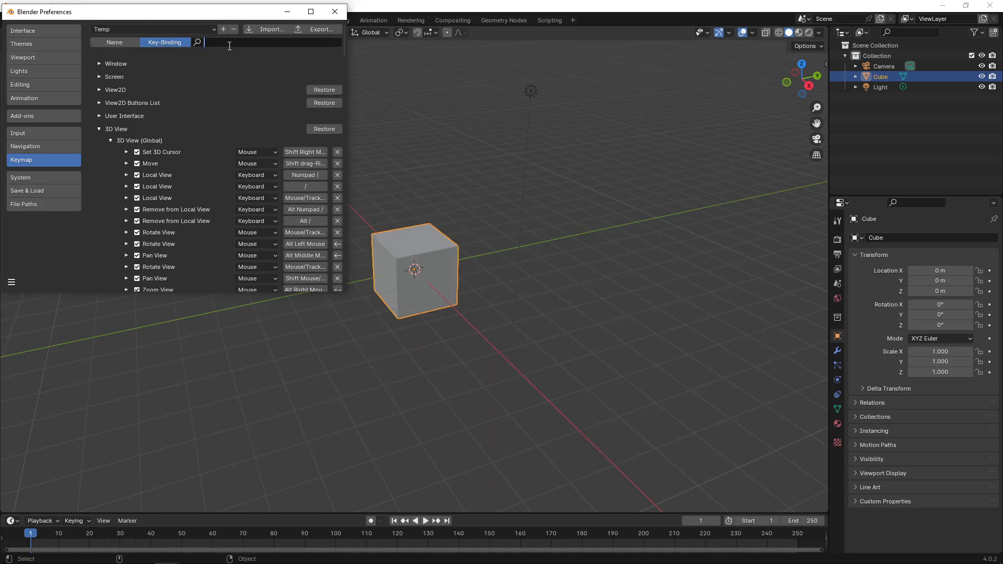
text(.)
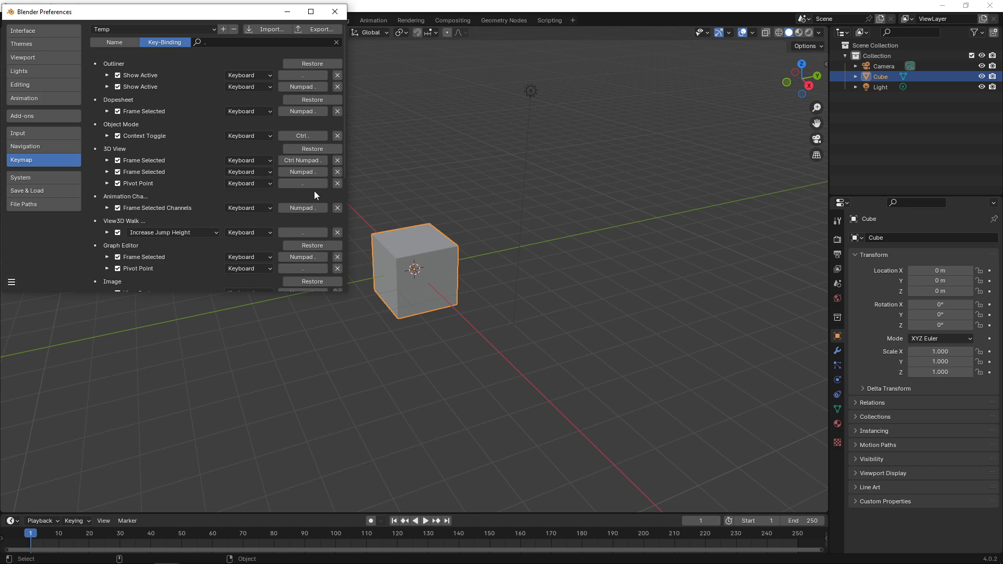
key(alt+Tab)
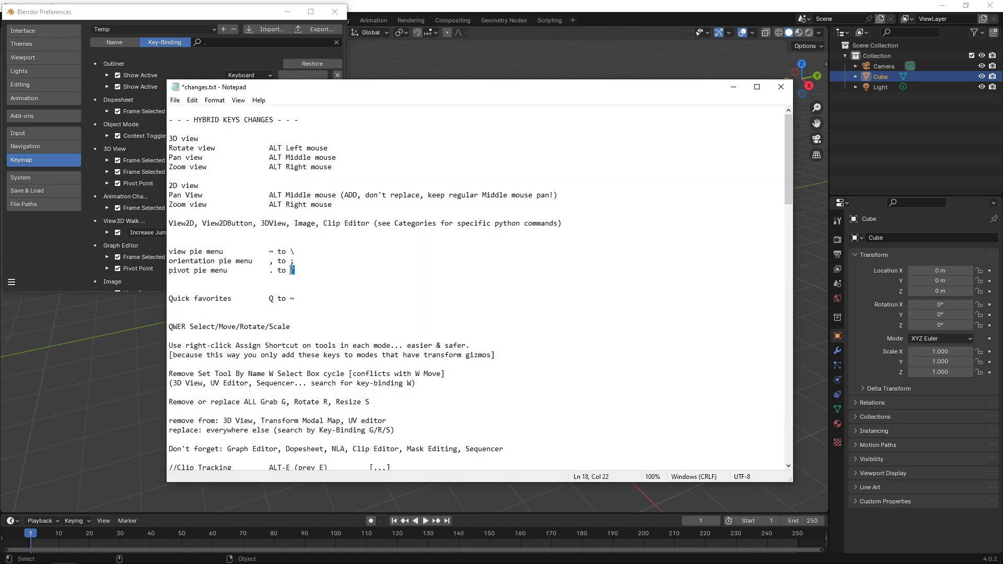
click(235, 19)
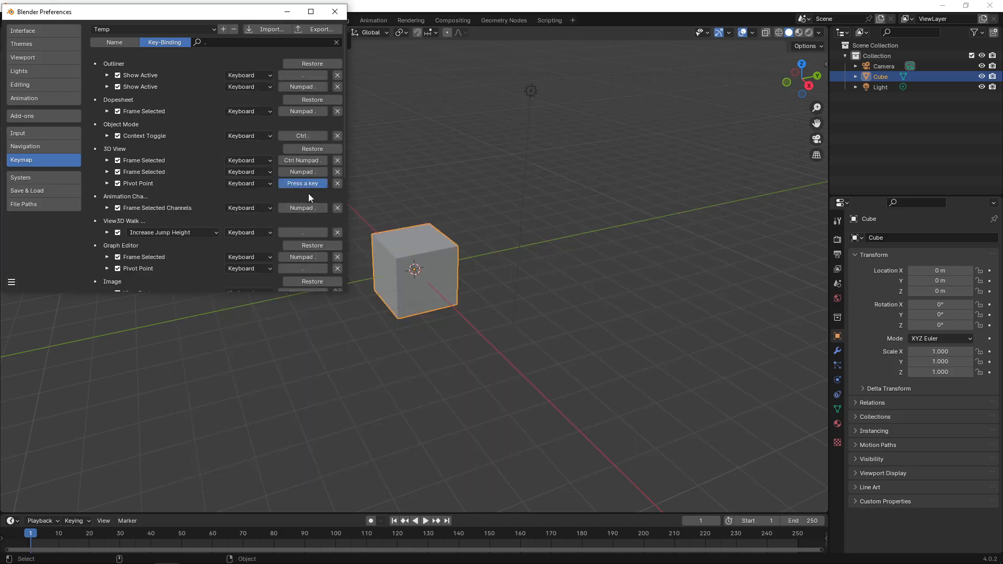
key(semicolon)
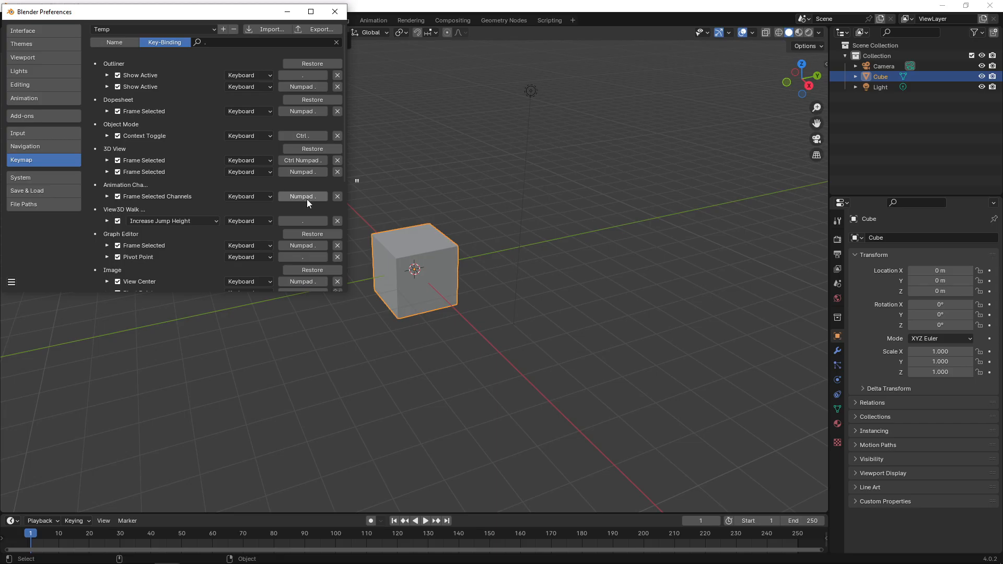
Step: Rebind the Pivot Point pie menus of the Graph Editor and Image keymaps to "
drag(343, 108, 349, 173)
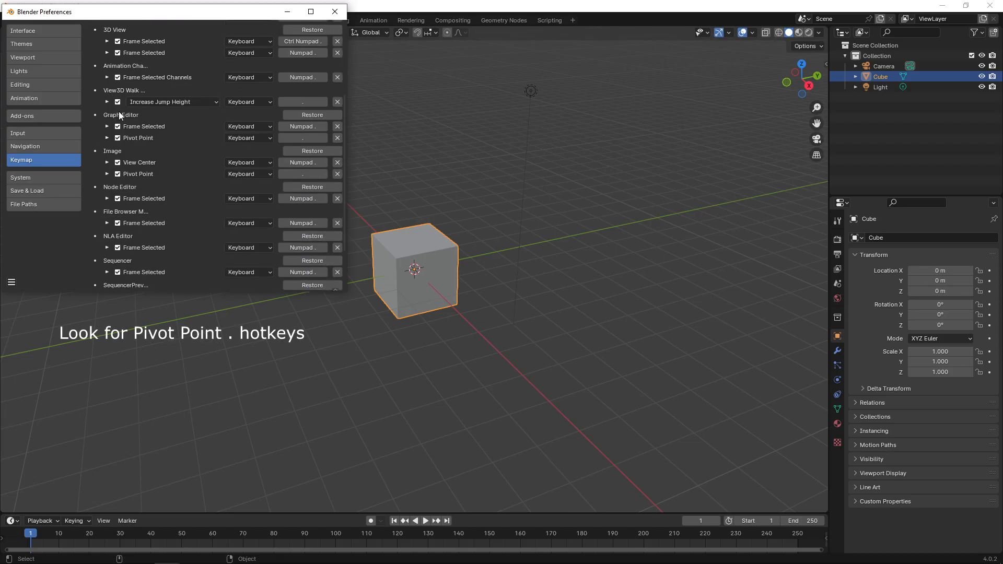
click(304, 139)
key(semicolon)
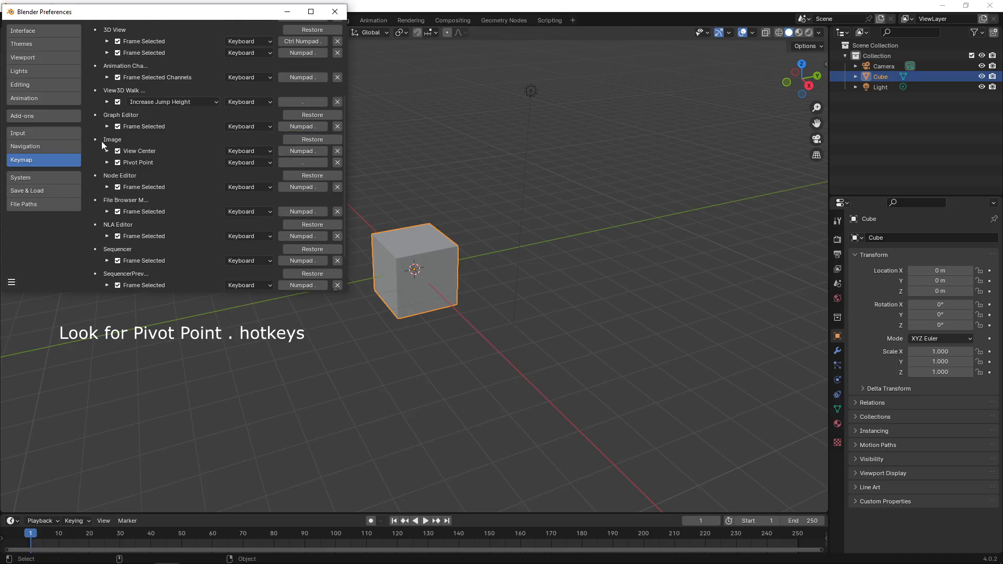
click(312, 163)
key(comma)
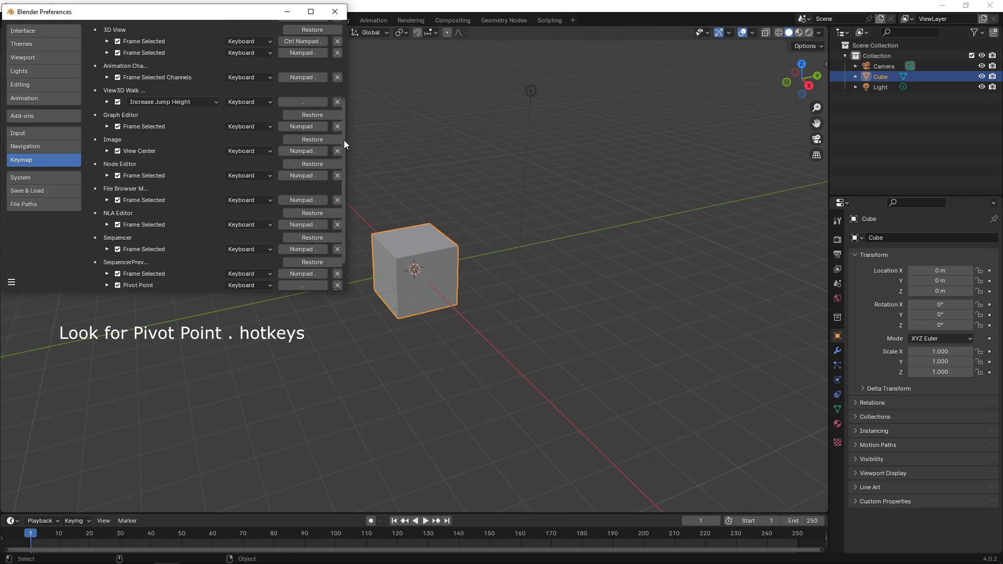
Step: Rebind the Pivot Point pie menus of the Sequencer Preview and Clip Editor keymaps to " and clear the search
drag(343, 130, 341, 155)
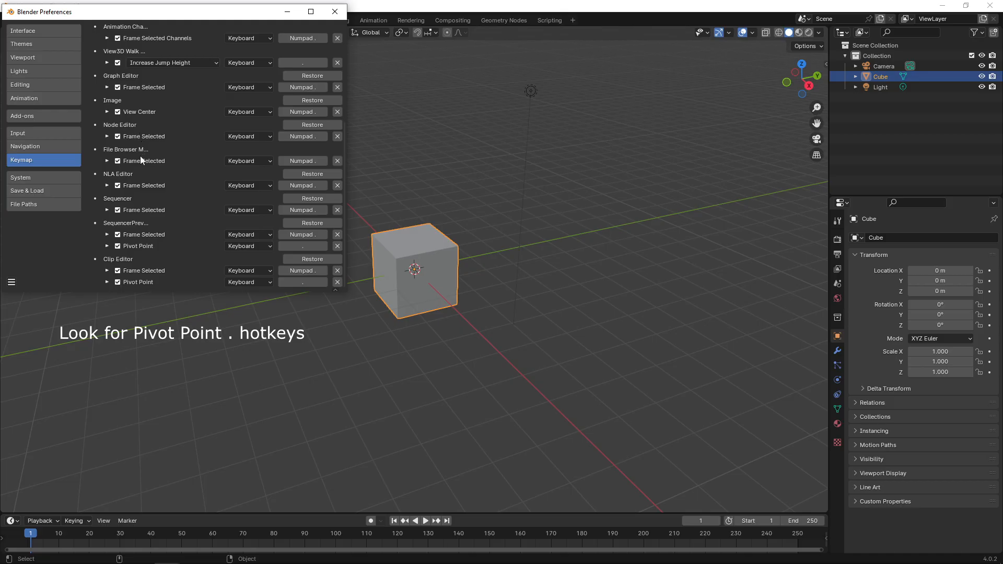
click(303, 246)
key(comma)
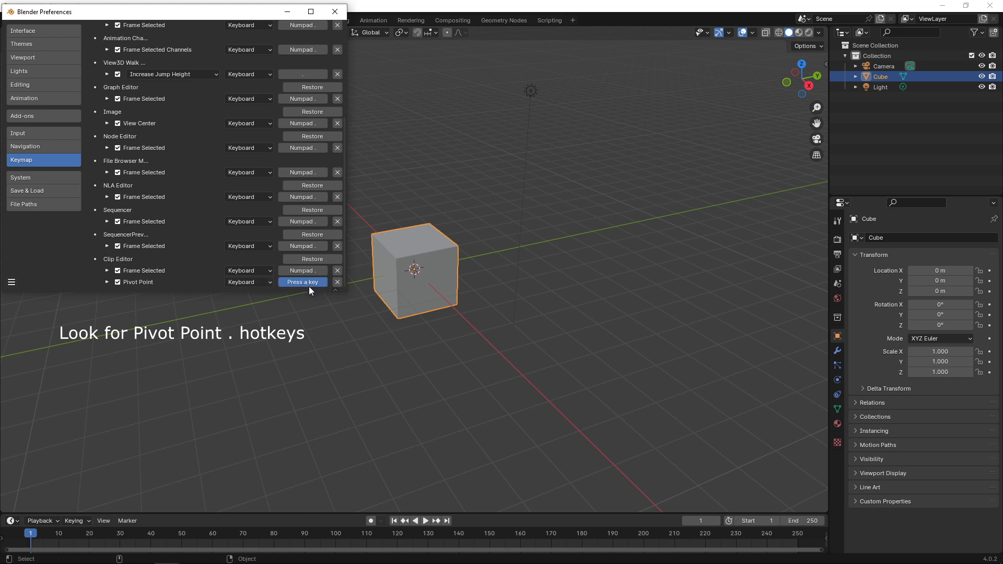
key(comma)
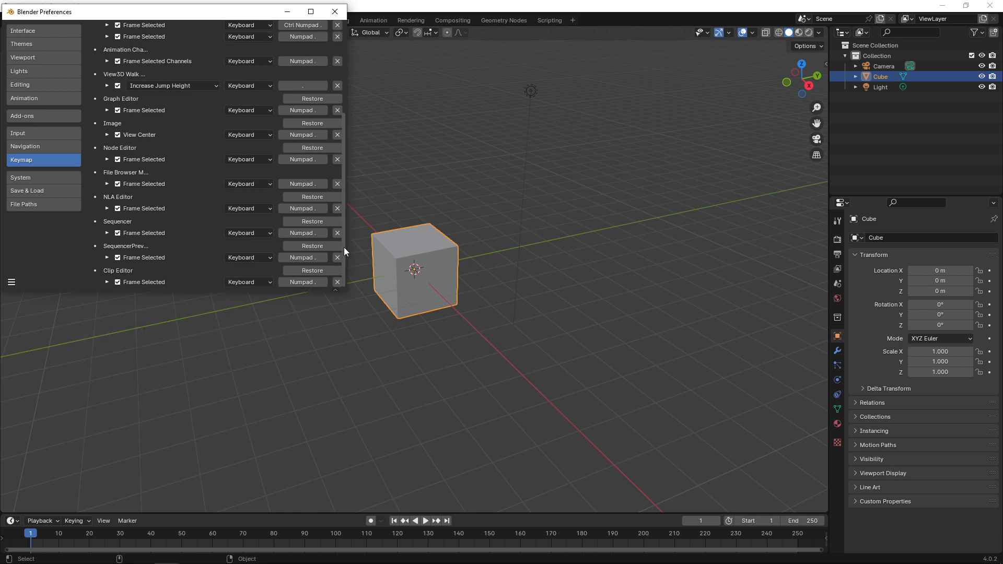
drag(344, 246, 345, 127)
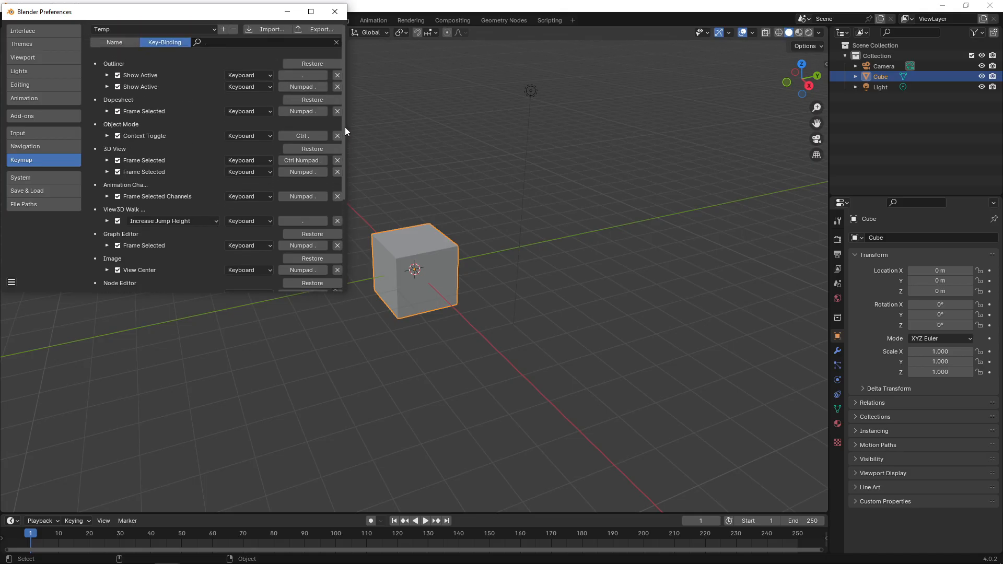
click(337, 42)
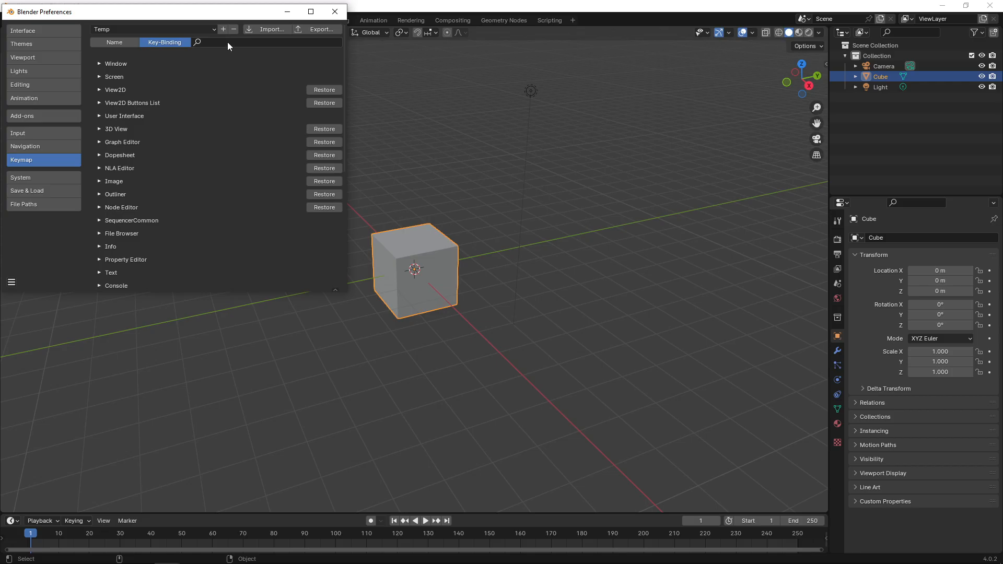
Step: Search the key bindings for " and ; to review the remapped pie menus, clear the search and close the preferences
click(227, 42)
text(.)
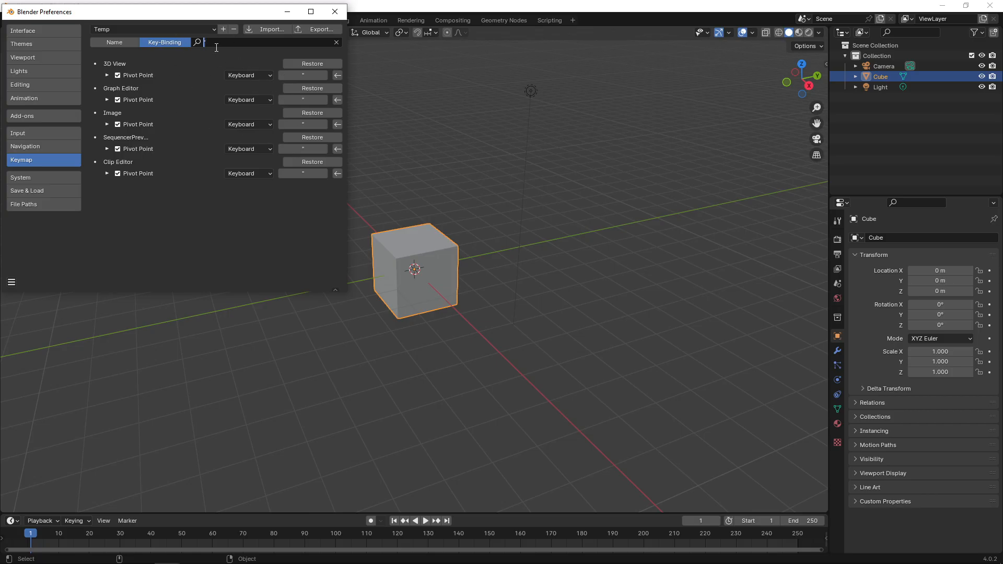
text(;)
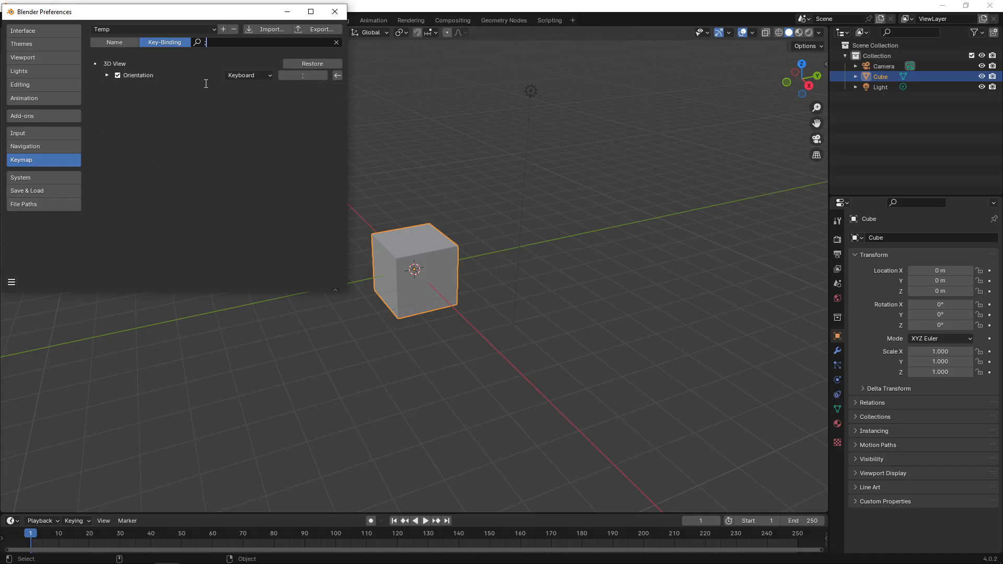
click(336, 42)
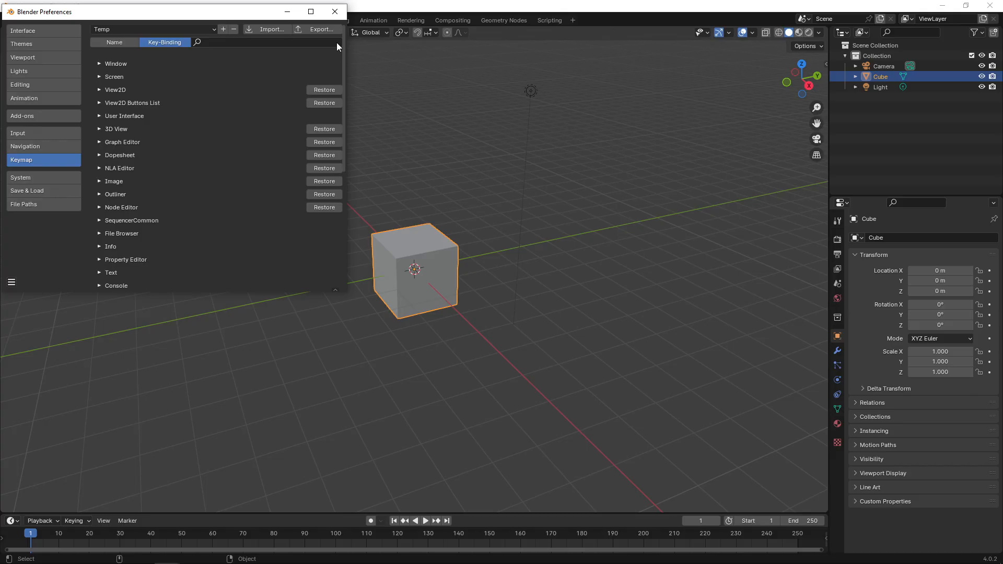
click(335, 11)
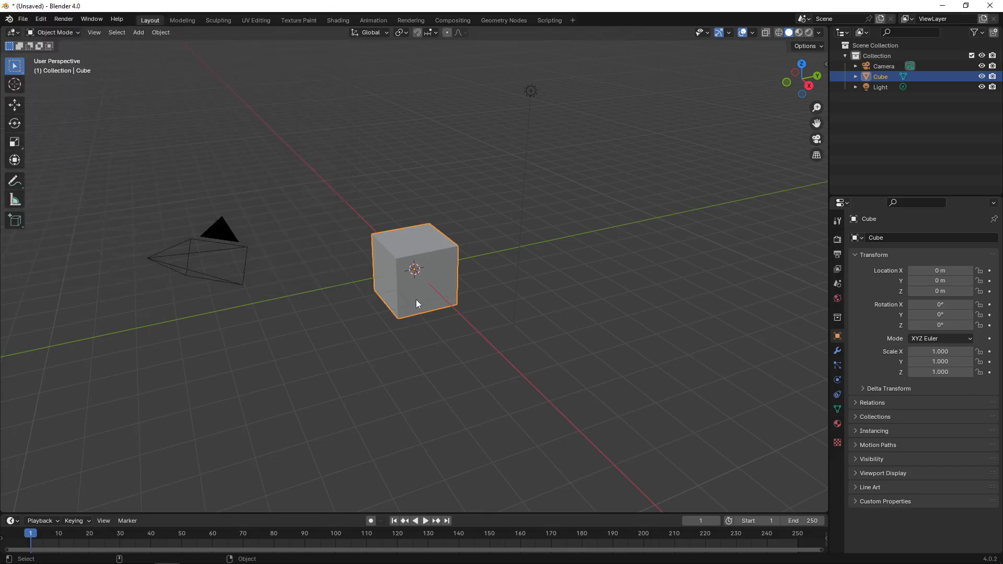
Step: Test the remapped View, Pivot Point and Orientation pie menus in the 3D viewport, dismissing each without changing a setting
key(grave)
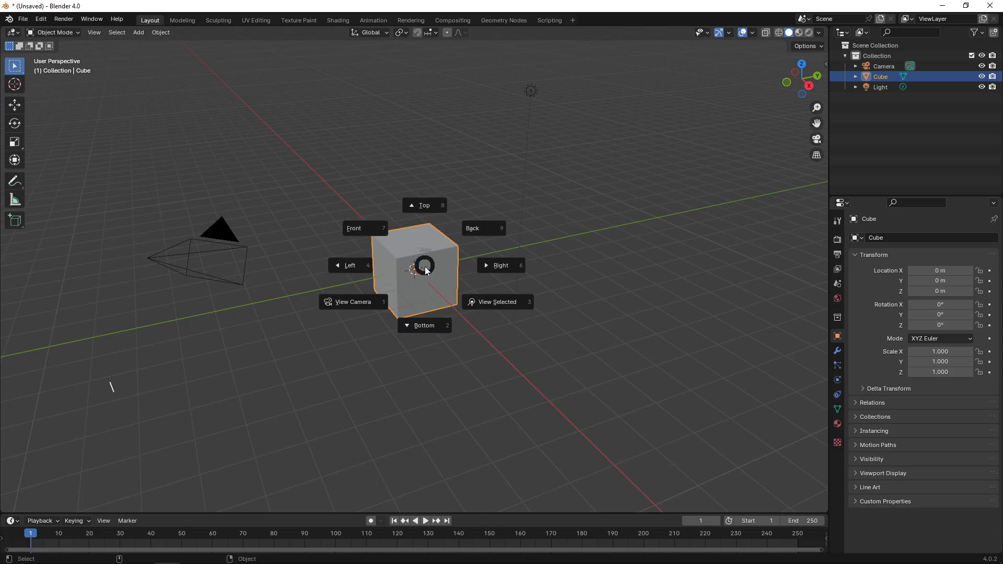
click(425, 267)
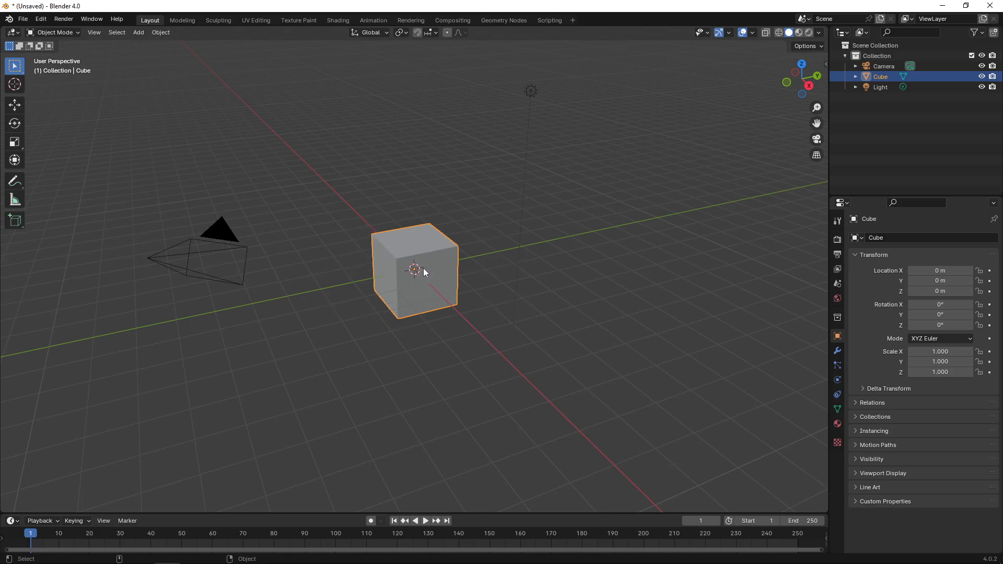
key(period)
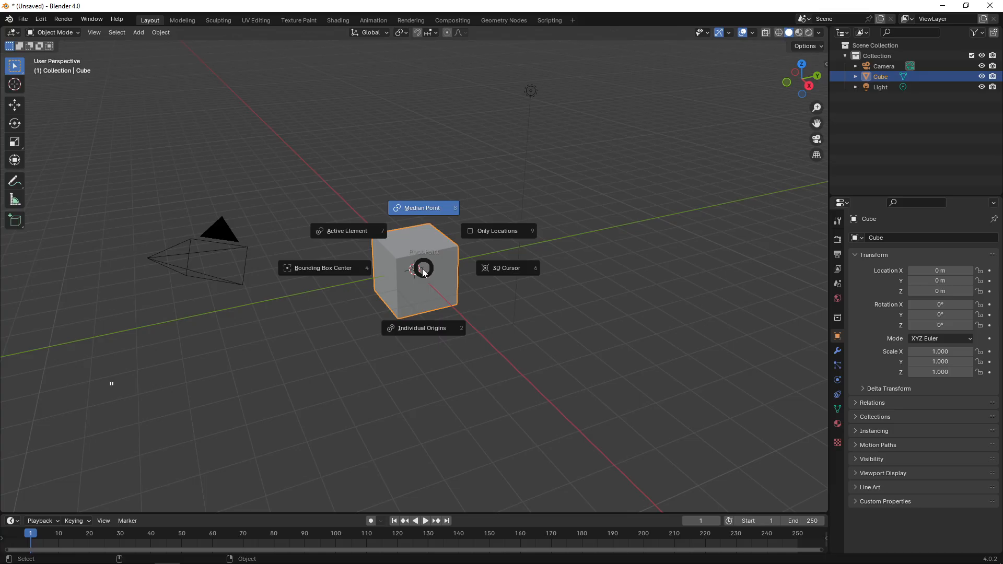
click(424, 271)
key(comma)
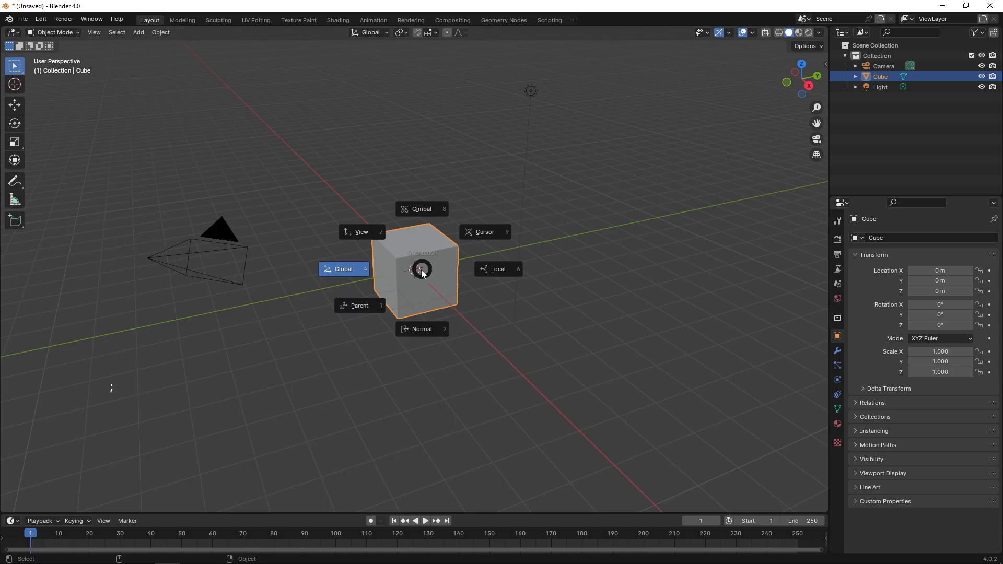
click(392, 275)
Step: Reopen the keymap preferences and check the Quick favorites change listed in changes.txt
click(41, 19)
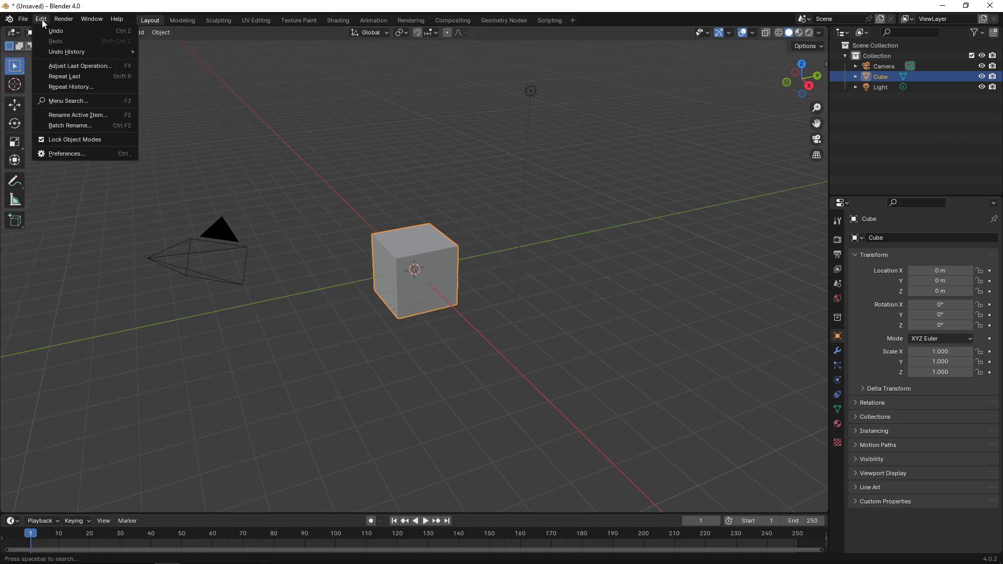
click(82, 153)
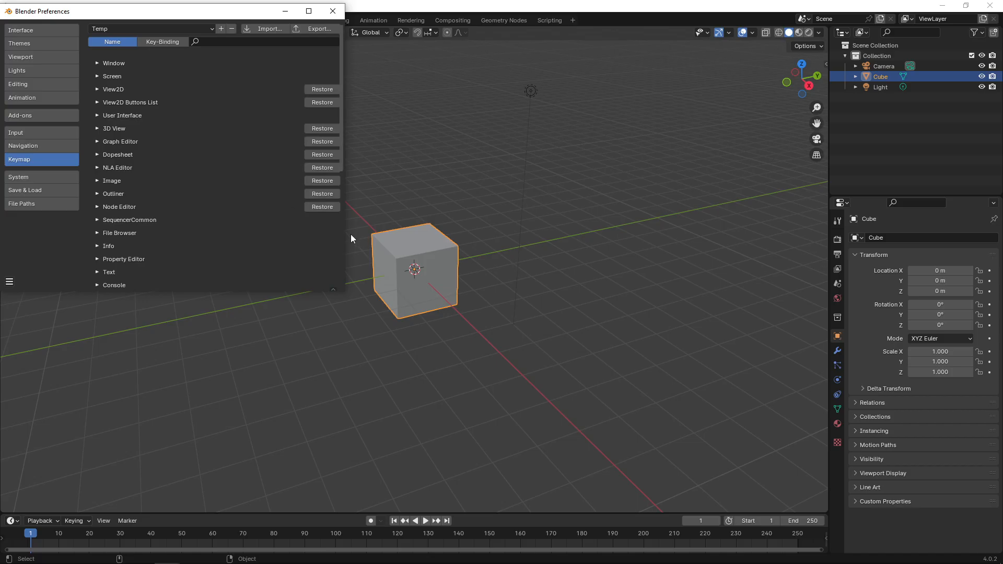
key(alt+Tab)
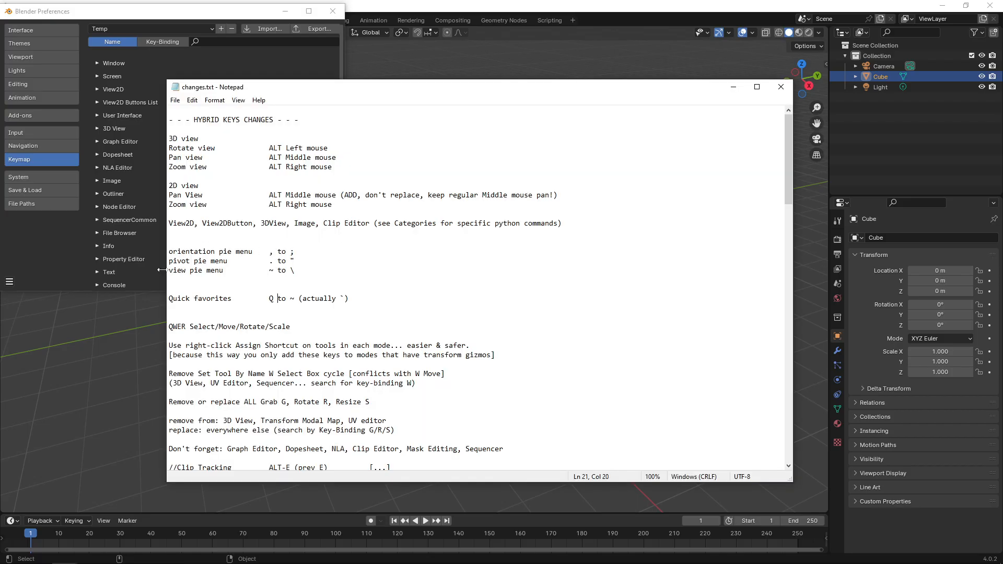
click(174, 22)
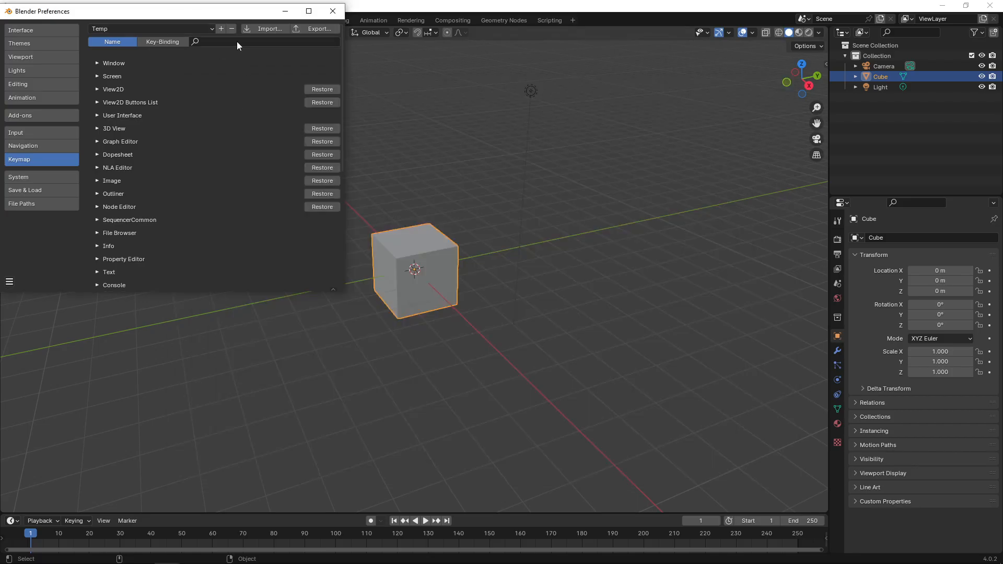
Step: Search the keymap names for quick, rebind Quick Favorites to ` and test the new hotkey in the 3D viewport
click(237, 41)
text(quick)
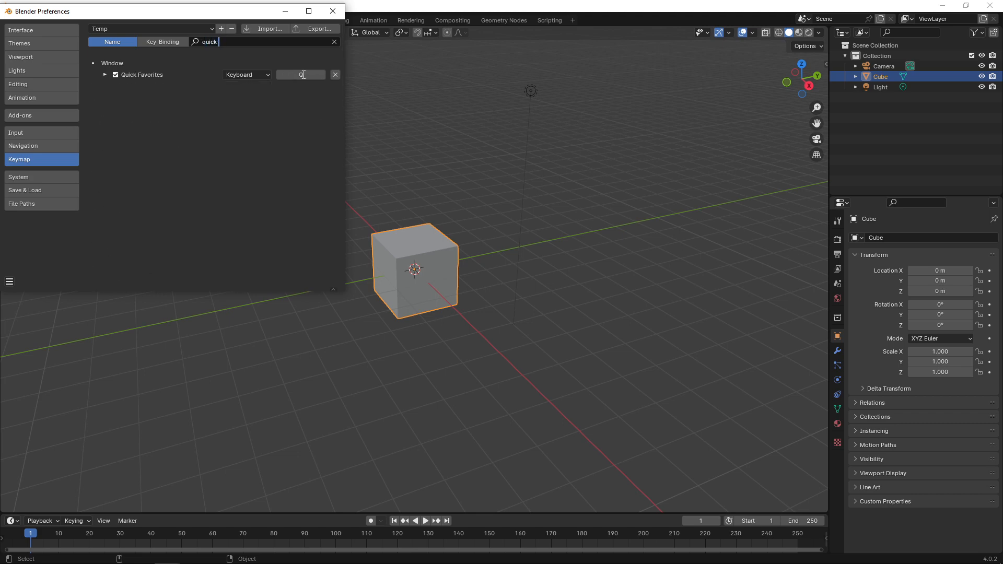
click(107, 75)
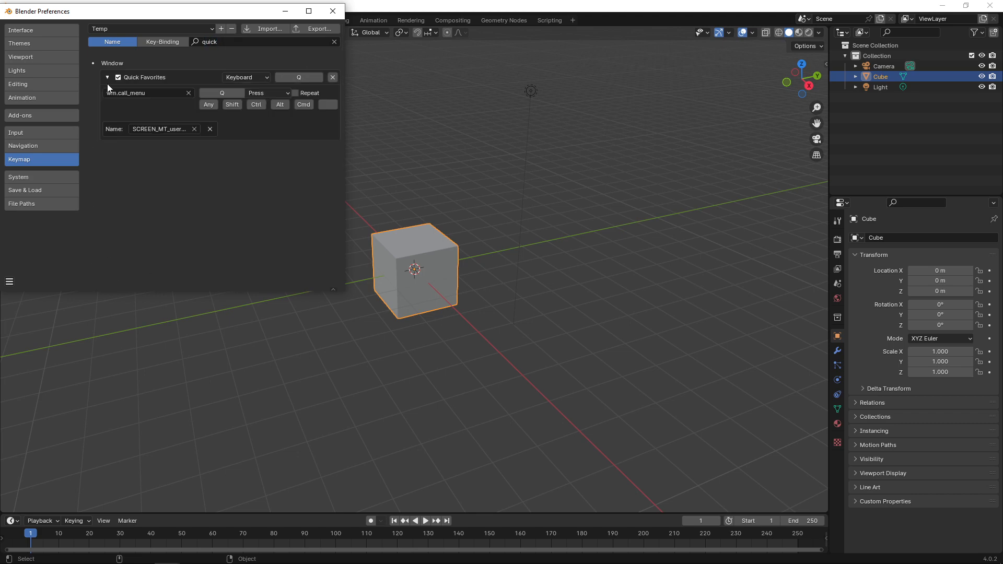
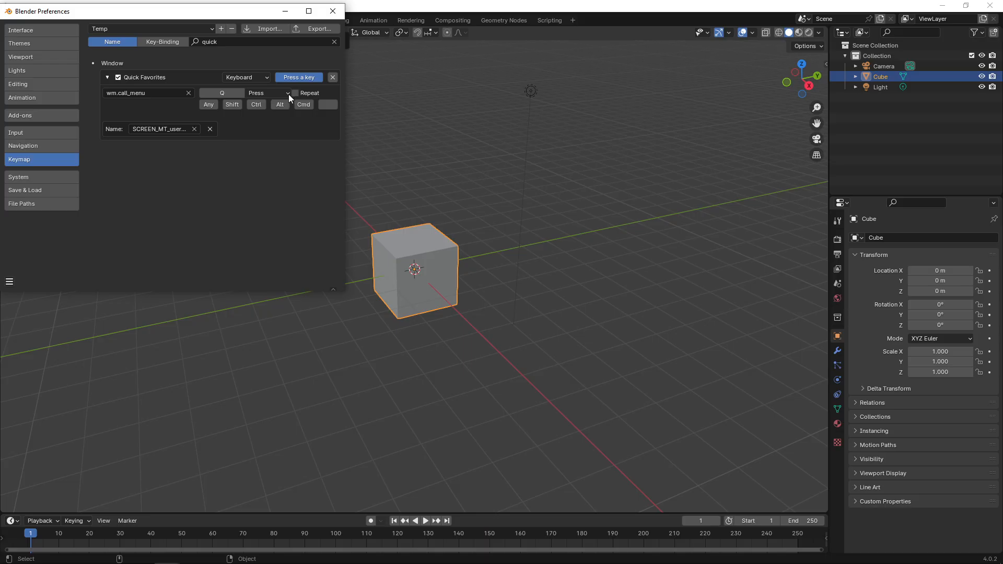
key(grave)
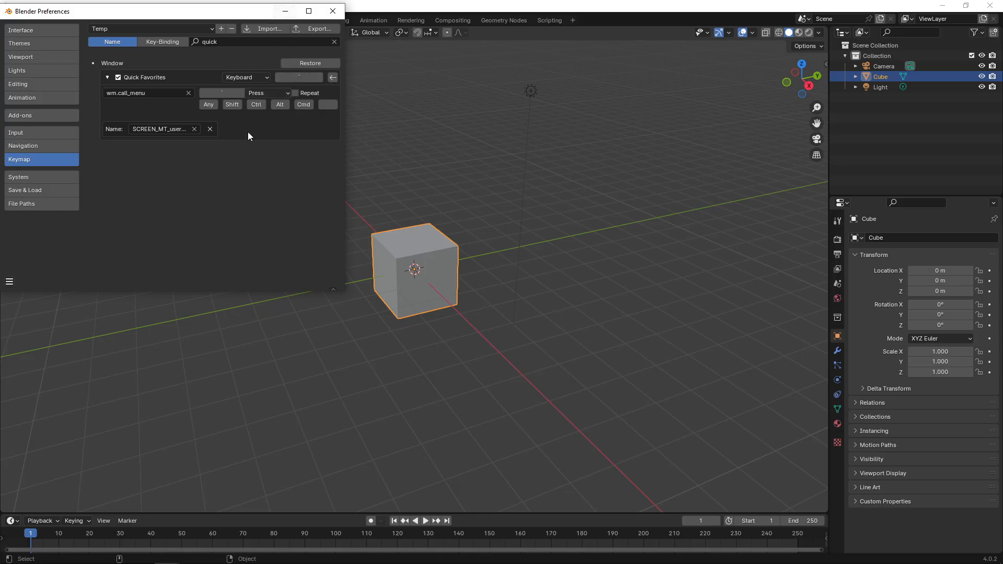
click(108, 77)
click(512, 169)
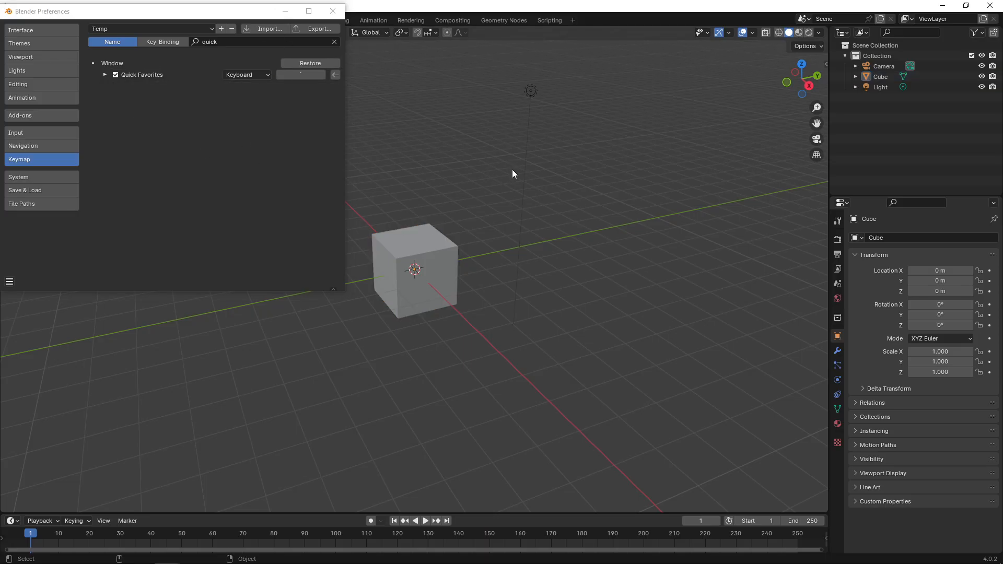
key(grave)
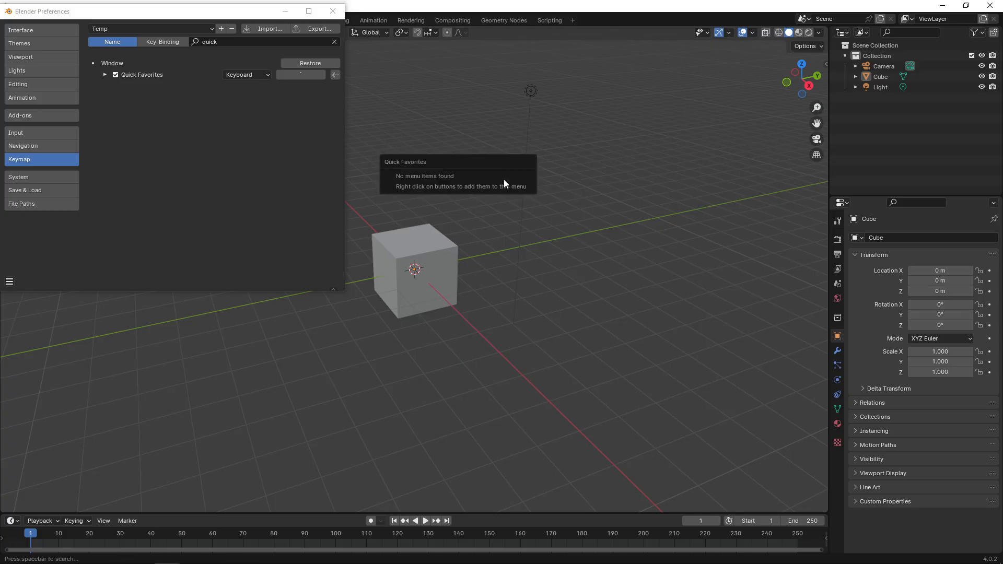
Step: Recheck the Quick Favorites hotkey, then try the Rotate and Scale tools on the cube before returning to Select Box
key(grave)
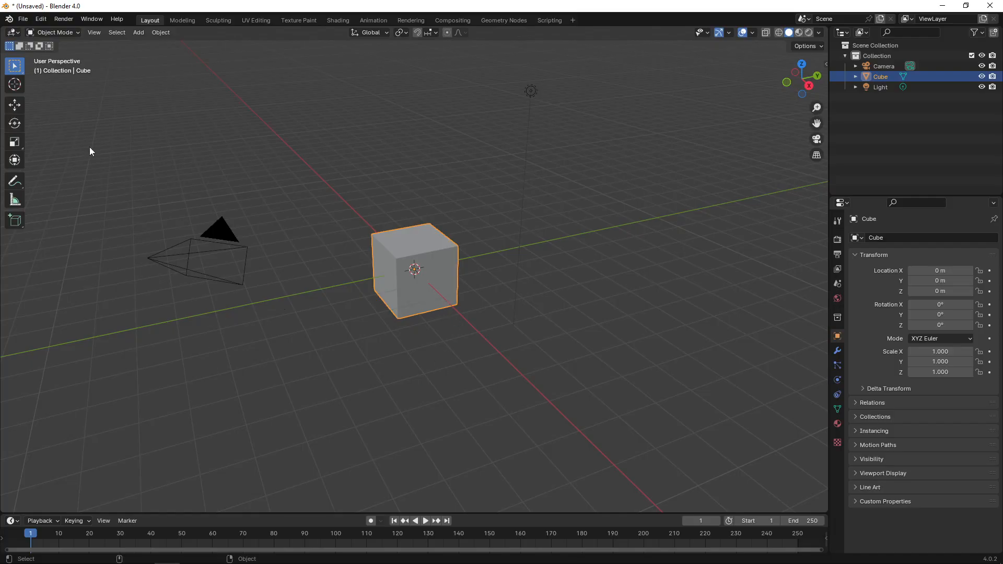
click(14, 124)
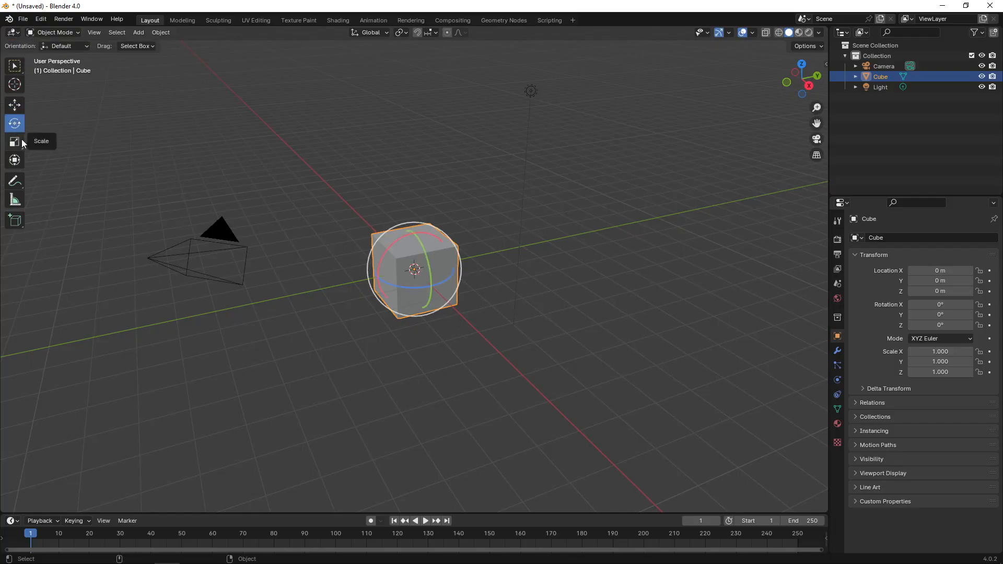
click(14, 141)
click(17, 73)
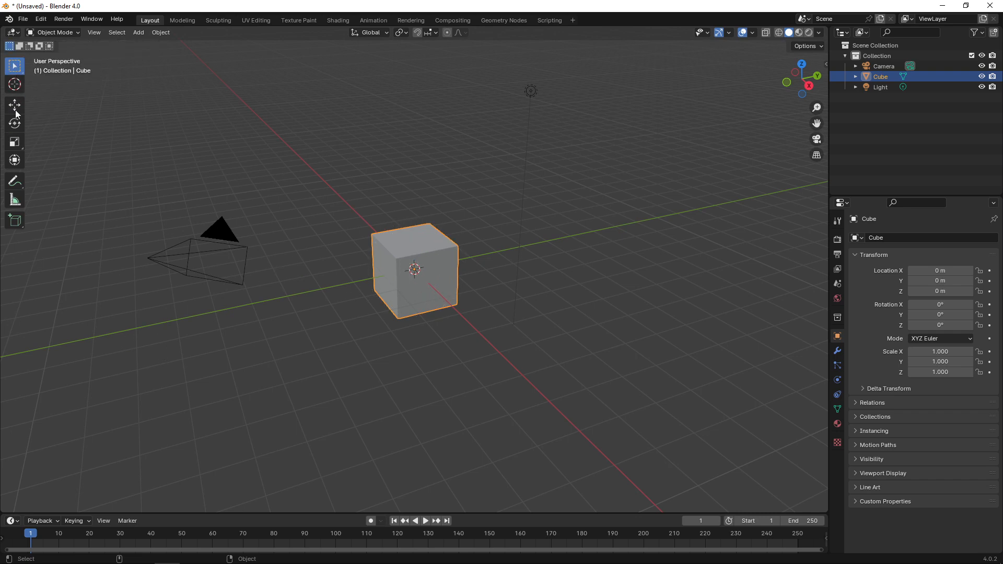
Step: Assign the shortcut Q to the Select Box tool and W to the Move tool in Object Mode
right_click(18, 68)
click(55, 81)
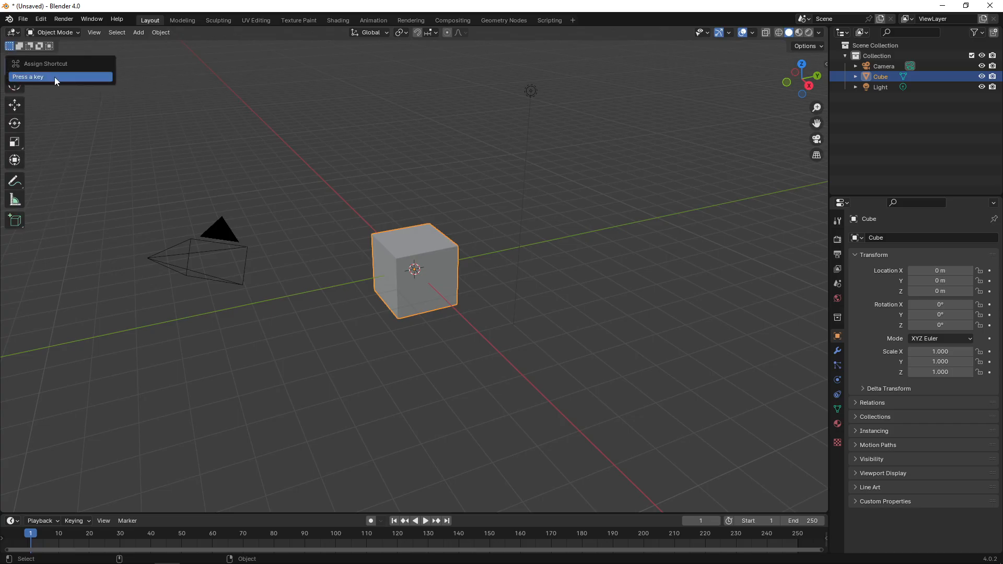
key(q)
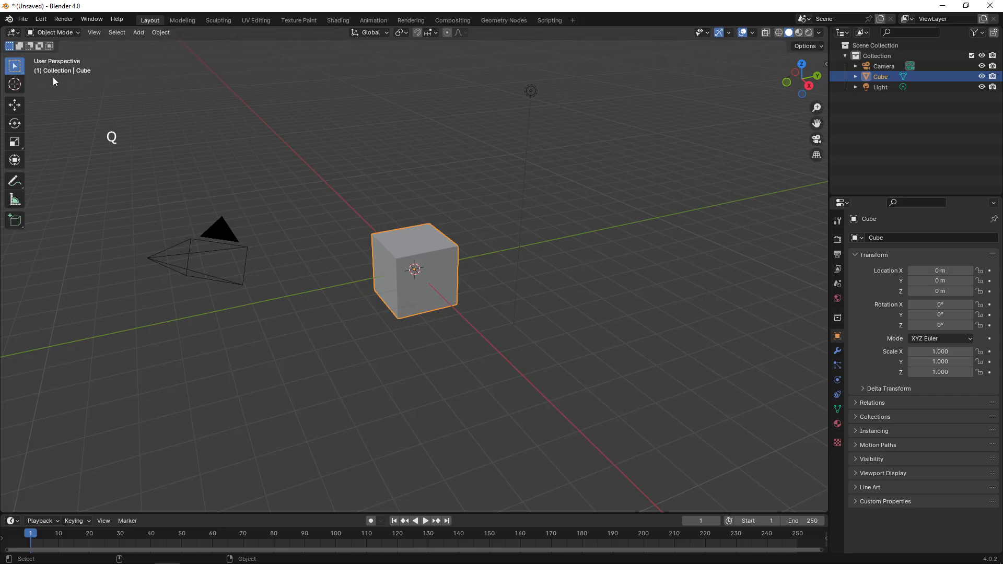
click(19, 108)
right_click(19, 107)
click(38, 104)
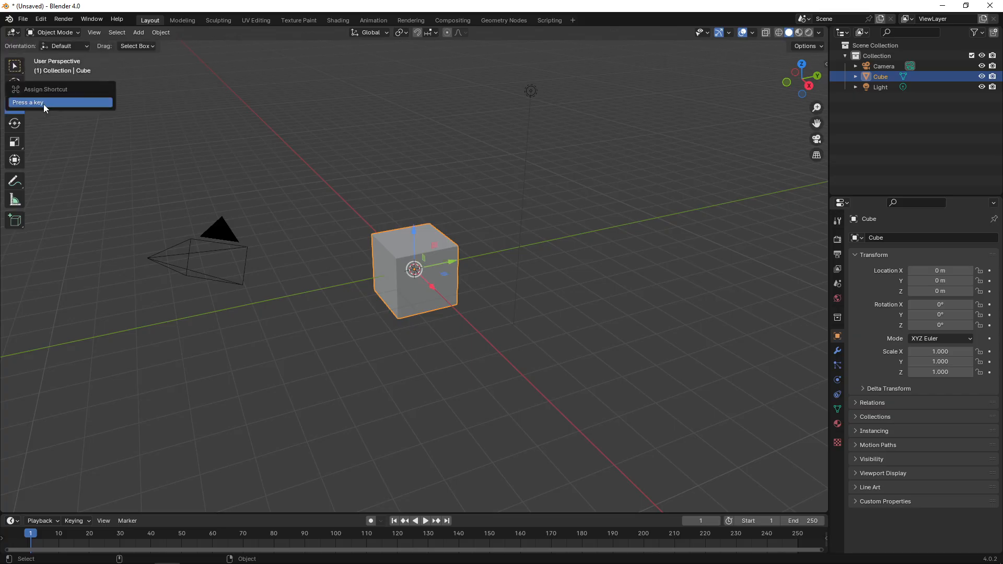
key(w)
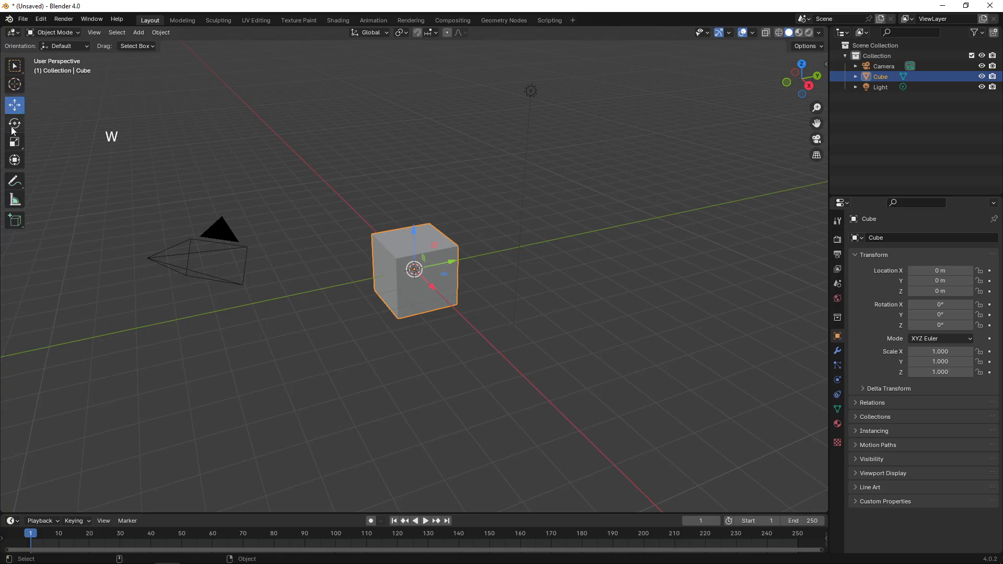
Step: Assign the shortcut E to the Rotate tool and R to the Scale tool in Object Mode
click(13, 125)
right_click(13, 125)
click(32, 125)
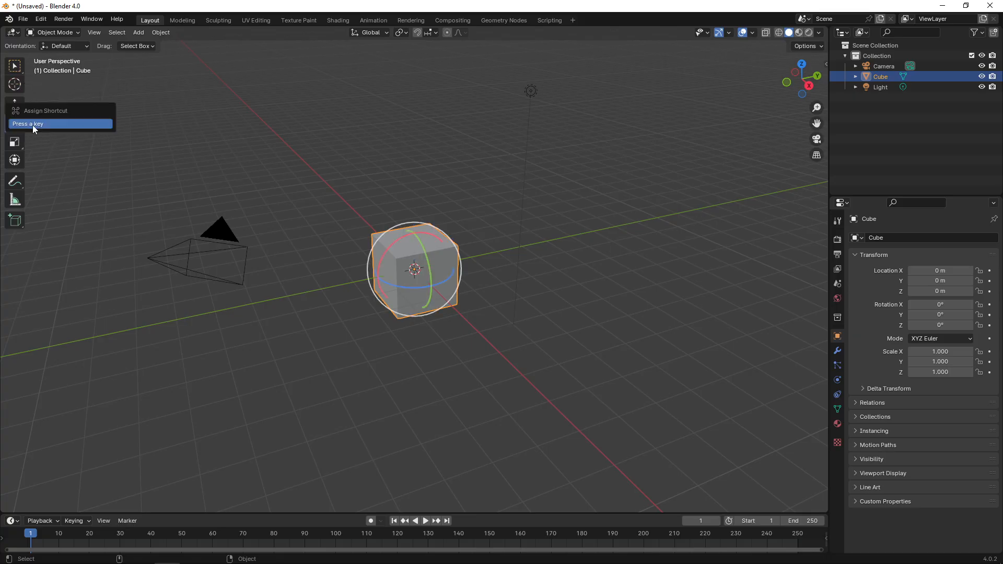
key(e)
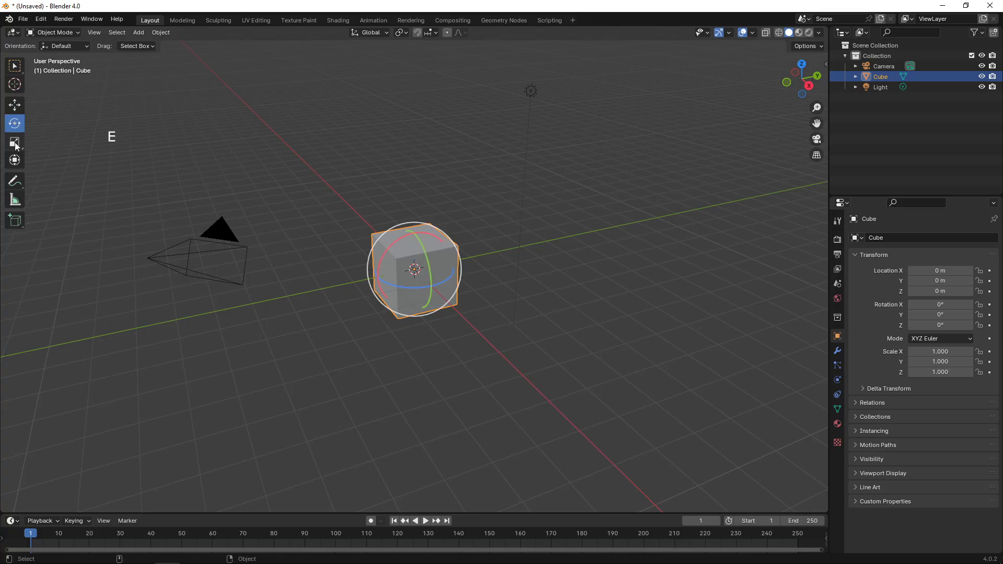
click(16, 144)
right_click(15, 144)
click(44, 141)
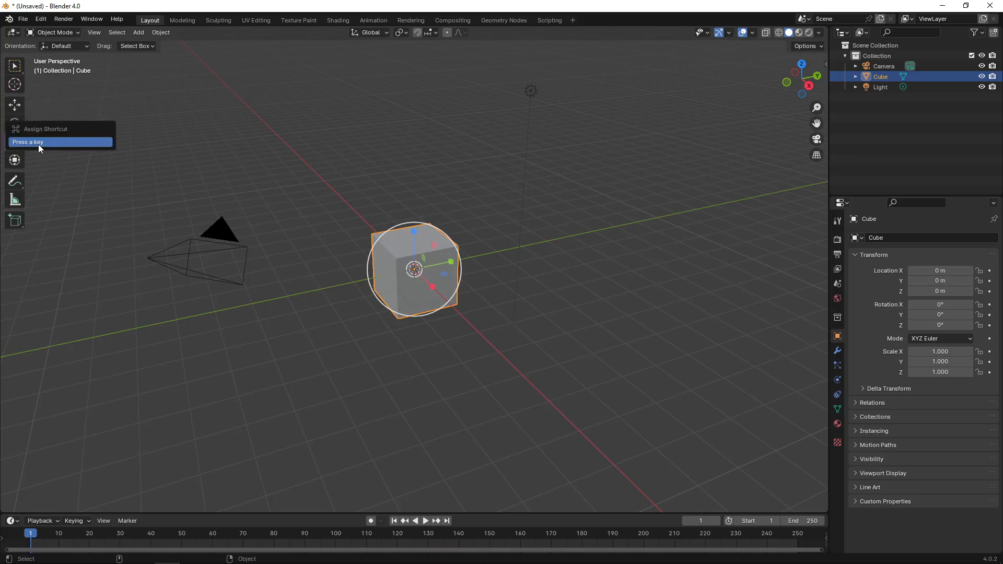
key(r)
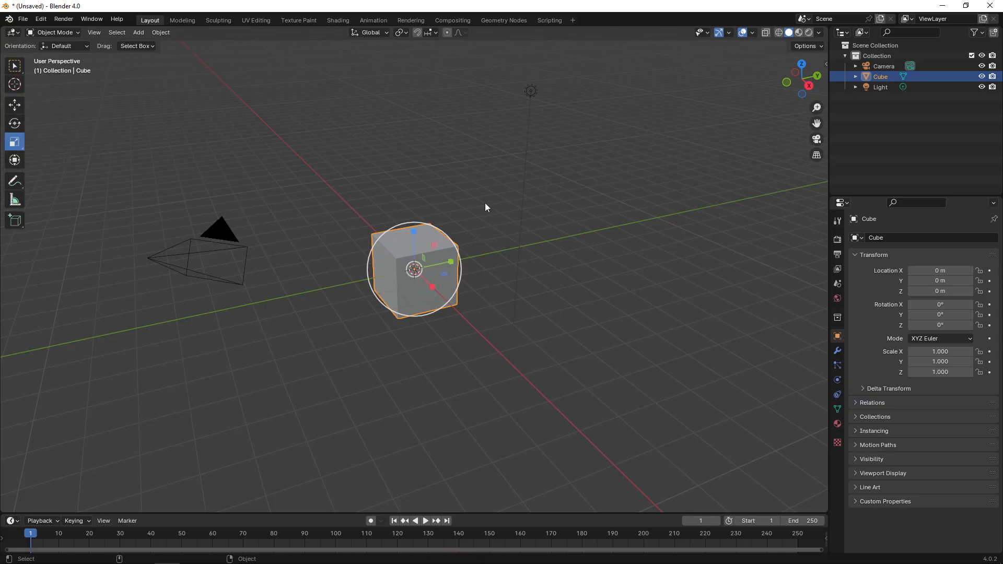
Step: Test the W, E and R tool hotkeys on the cube in Object Mode, cancelling any transform they start
key(w)
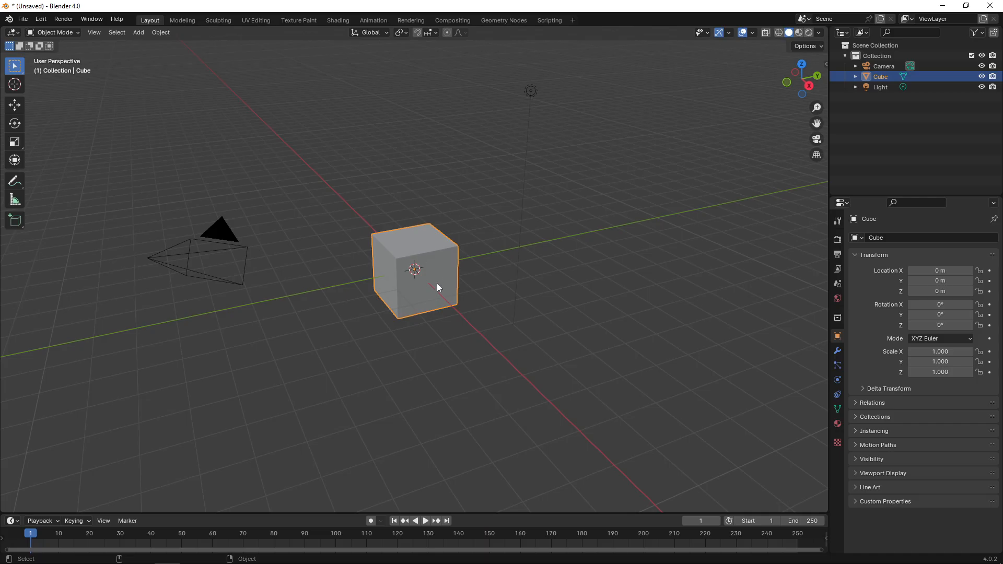
click(445, 193)
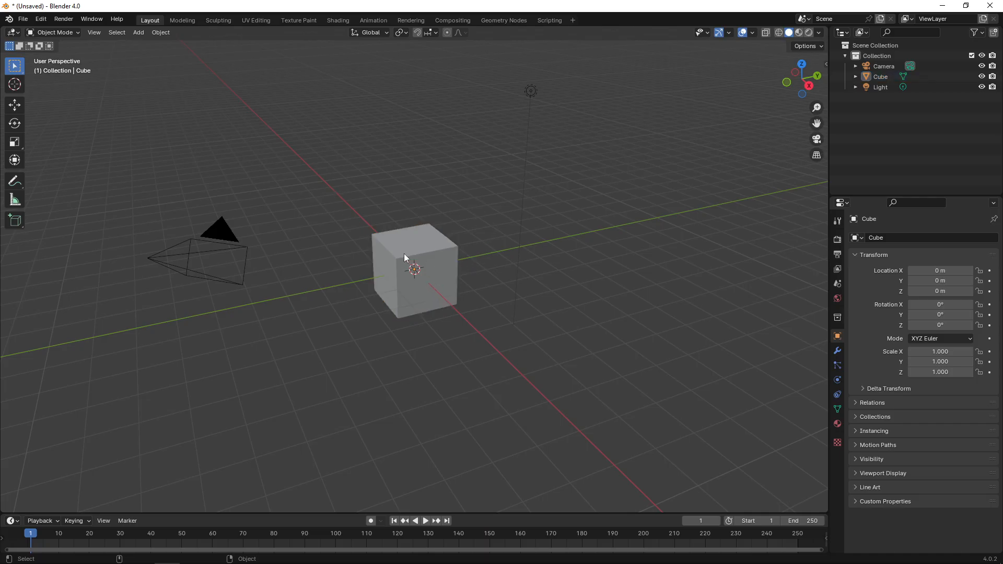
click(435, 291)
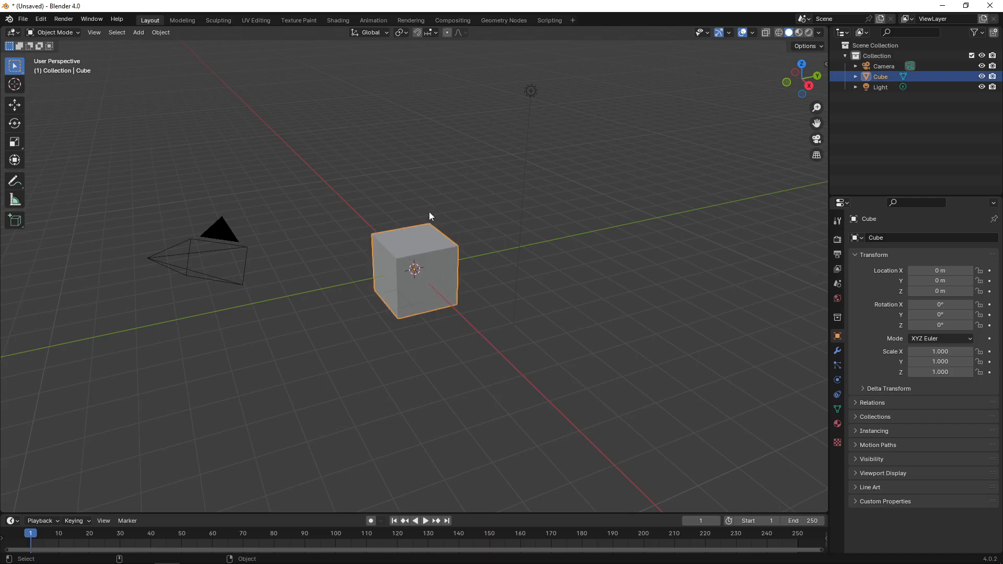
click(15, 105)
key(w)
key(w)
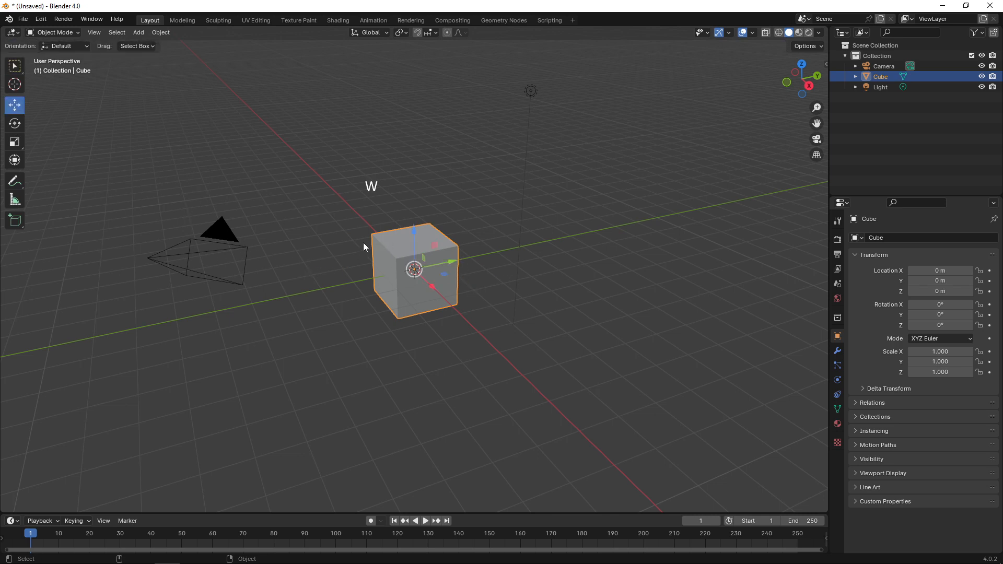
key(e)
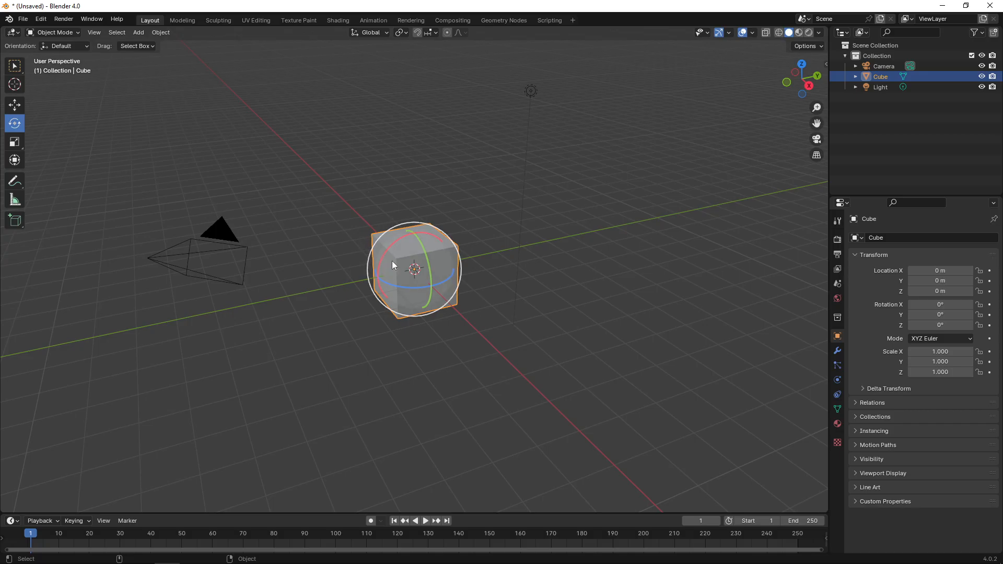
key(r)
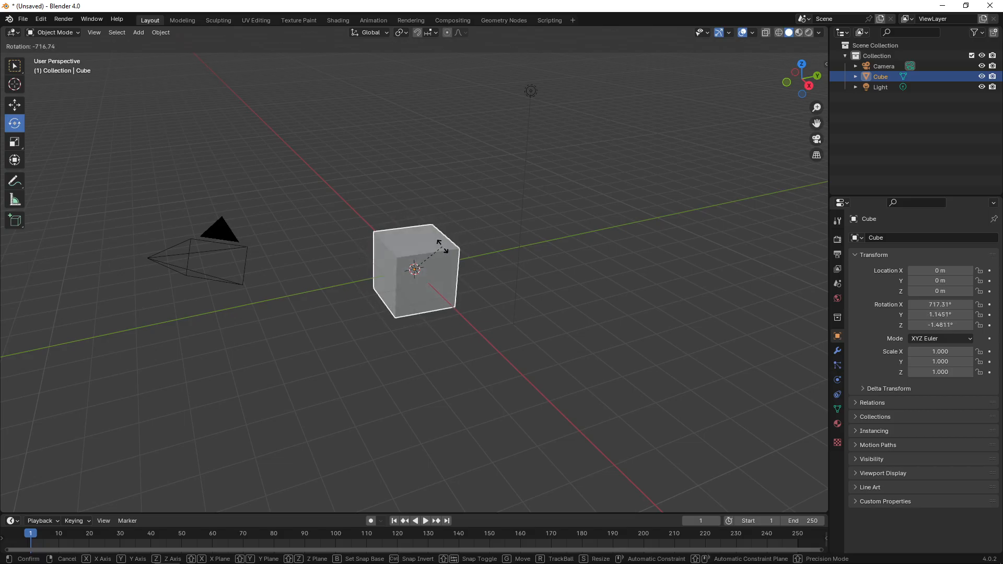
key(Escape)
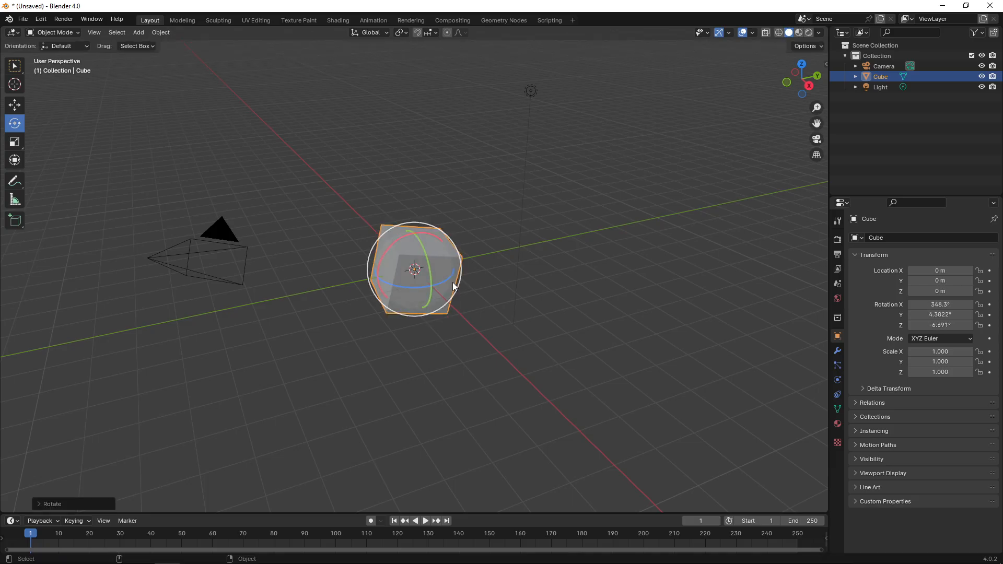
Step: Reopen the keymap preferences and search the key bindings for r to review the hotkeys assigned in each mode
click(41, 18)
click(76, 151)
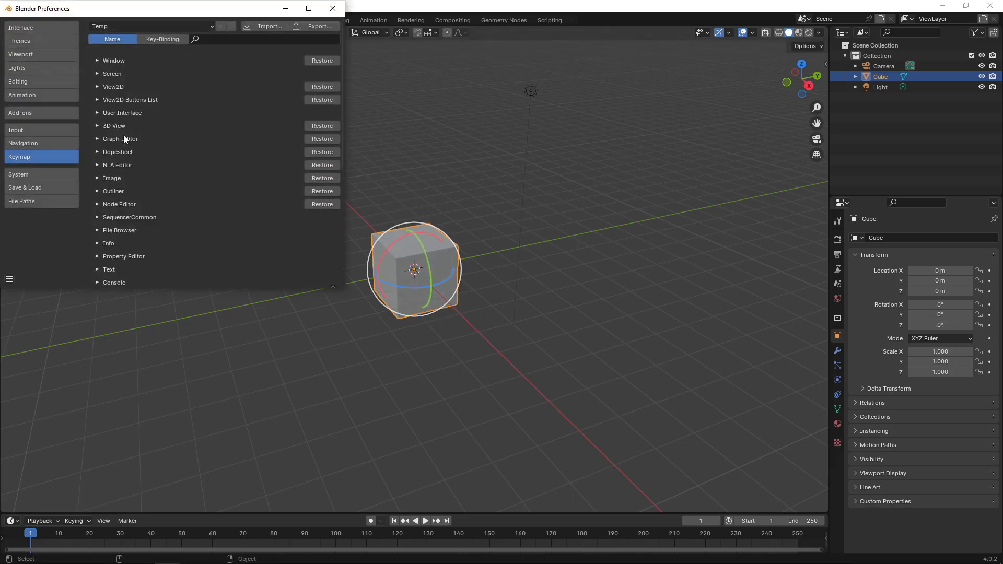
click(156, 40)
click(236, 39)
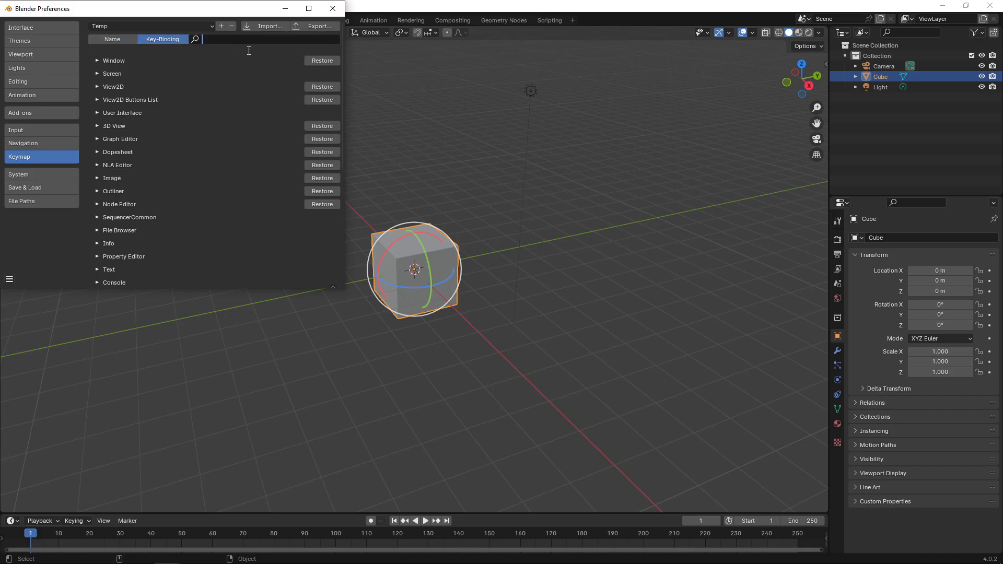
text(r)
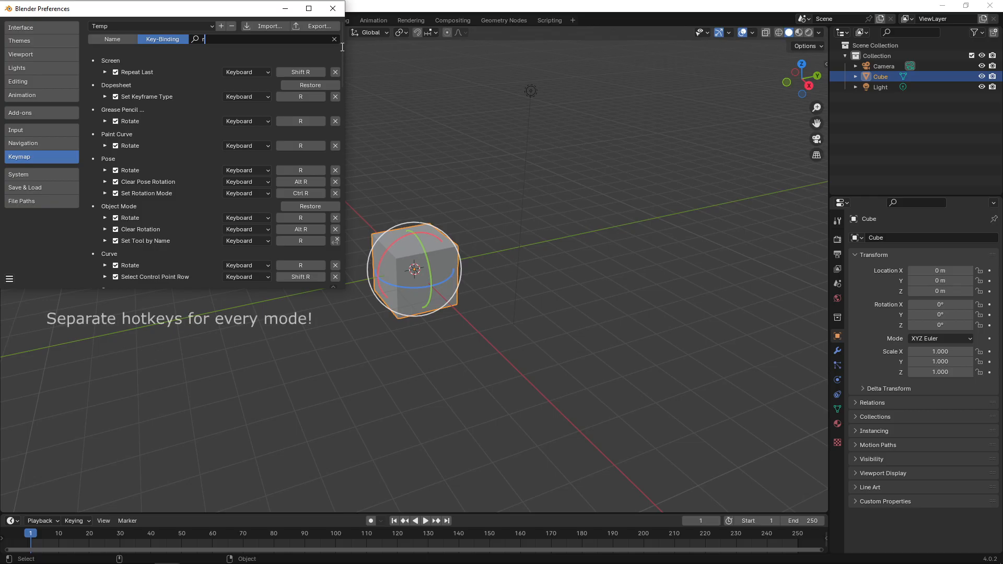
mouse_move(340, 43)
mouse_down()
mouse_move(343, 72)
mouse_move(326, 114)
mouse_move(334, 275)
mouse_move(340, 55)
mouse_up()
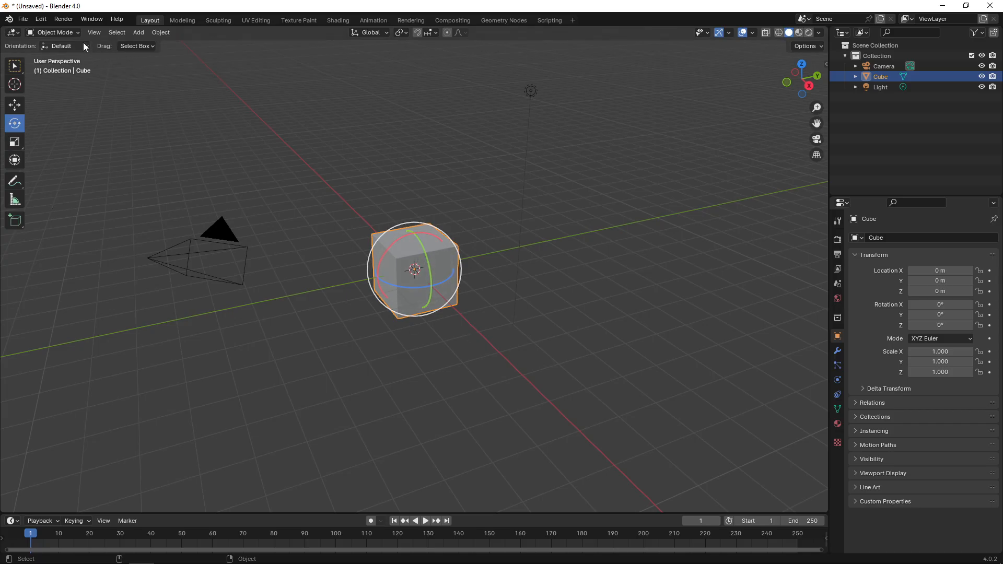
Step: Put the cube in Edit Mode and assign the shortcut Q to Select Box and W to Move
click(58, 32)
click(55, 56)
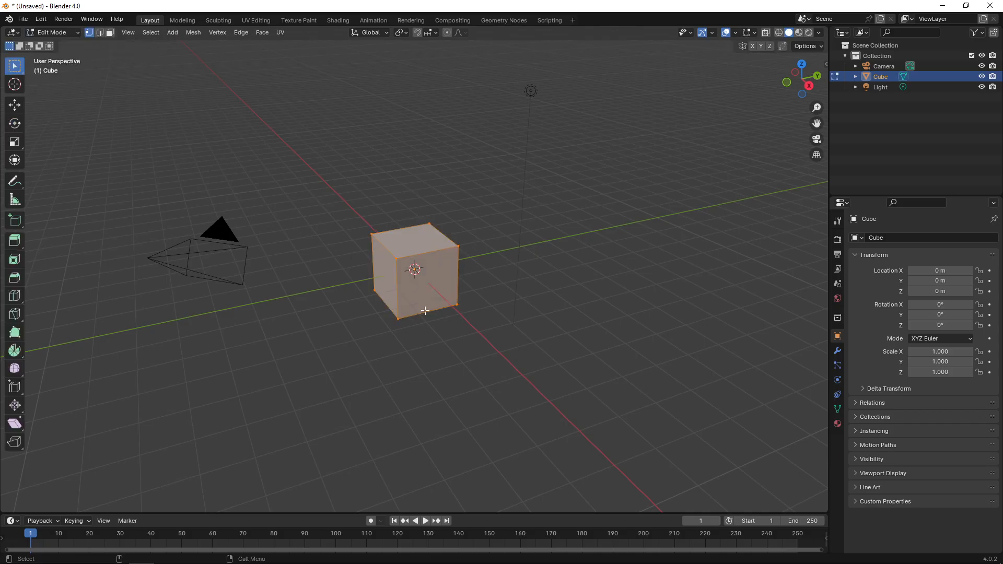
right_click(14, 72)
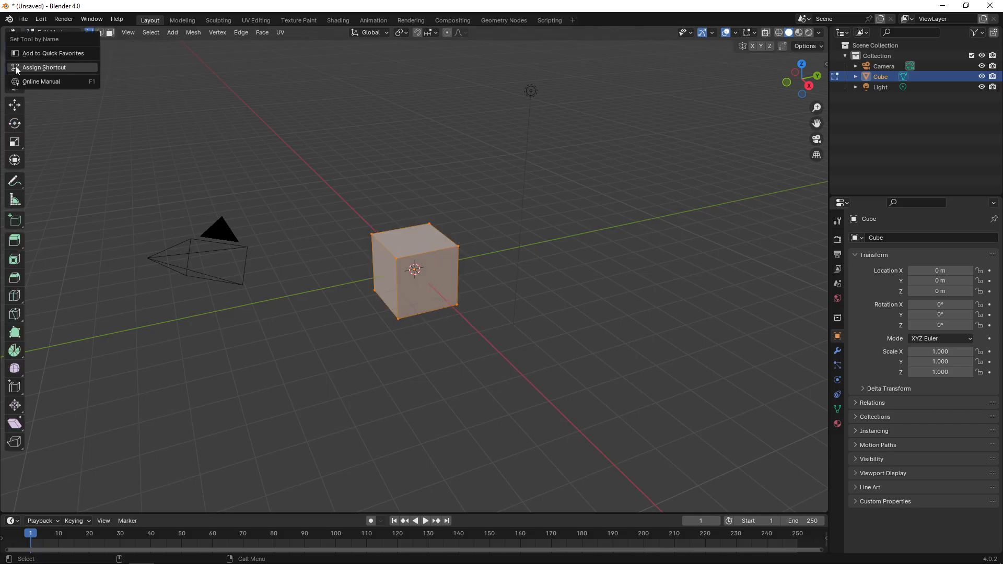
click(48, 67)
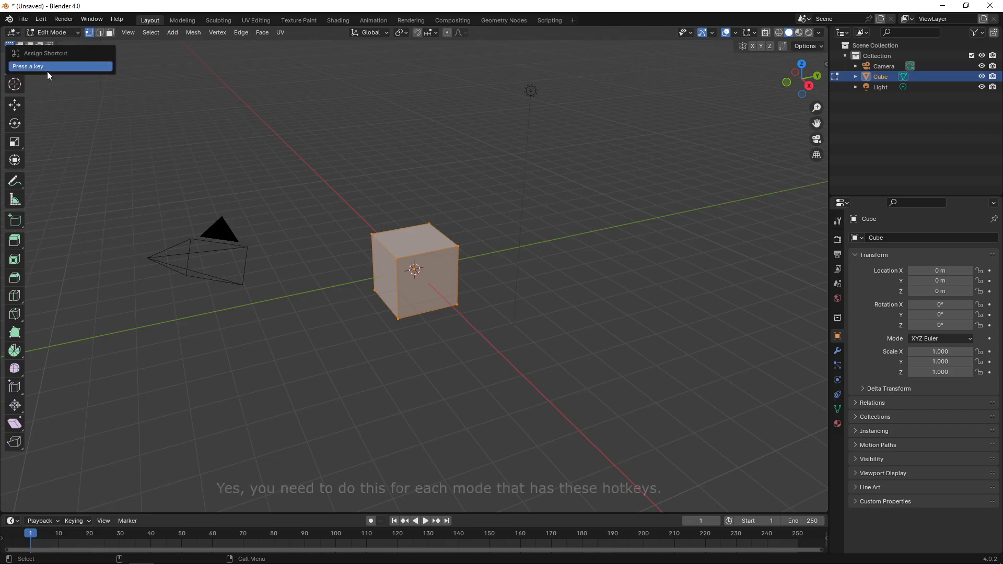
key(q)
click(15, 105)
right_click(15, 106)
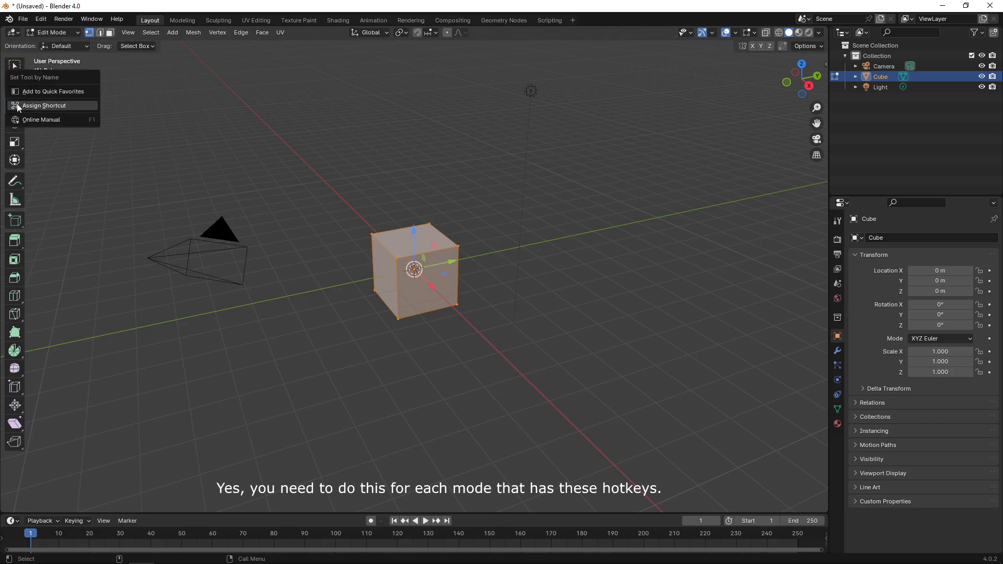
click(41, 105)
key(w)
Step: Assign the shortcut E to the Rotate tool and R to the Scale tool in Edit Mode
click(14, 123)
right_click(16, 125)
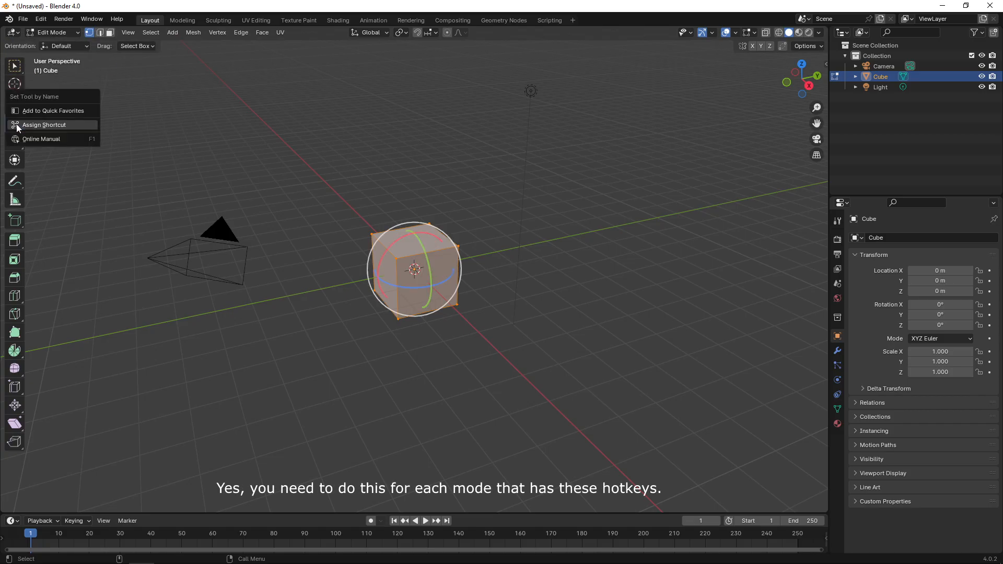
click(42, 125)
key(e)
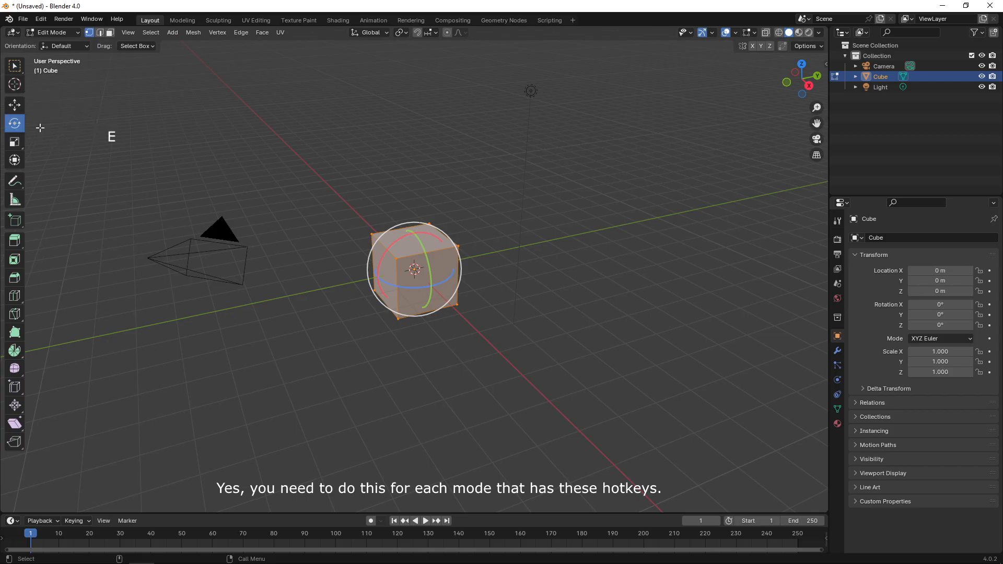
click(14, 141)
right_click(15, 143)
click(41, 142)
key(r)
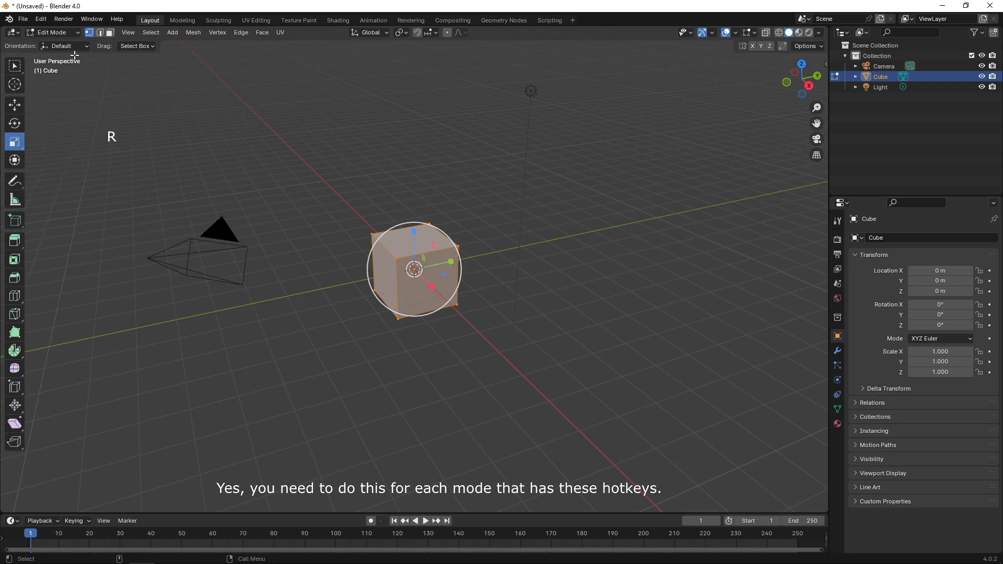
Step: Return the cube to Object Mode, change the viewport to the UV Editor and enter Edit Mode to show the UV layout
click(62, 32)
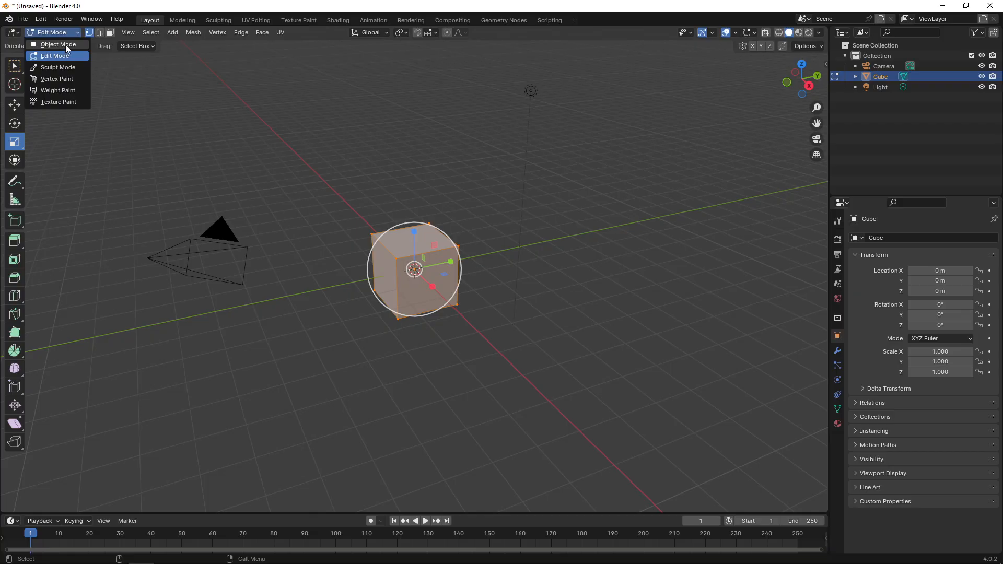
click(54, 45)
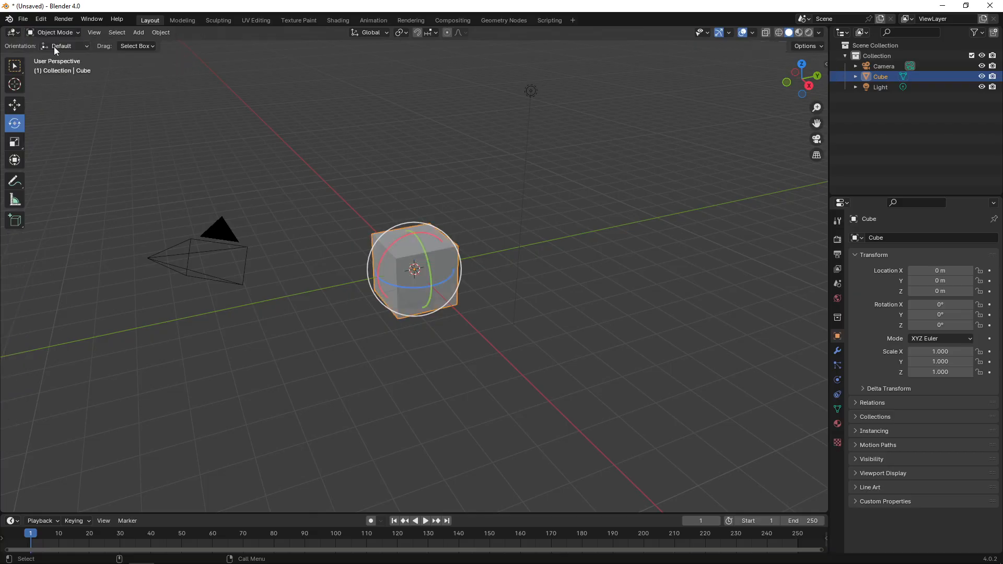
click(13, 32)
click(38, 83)
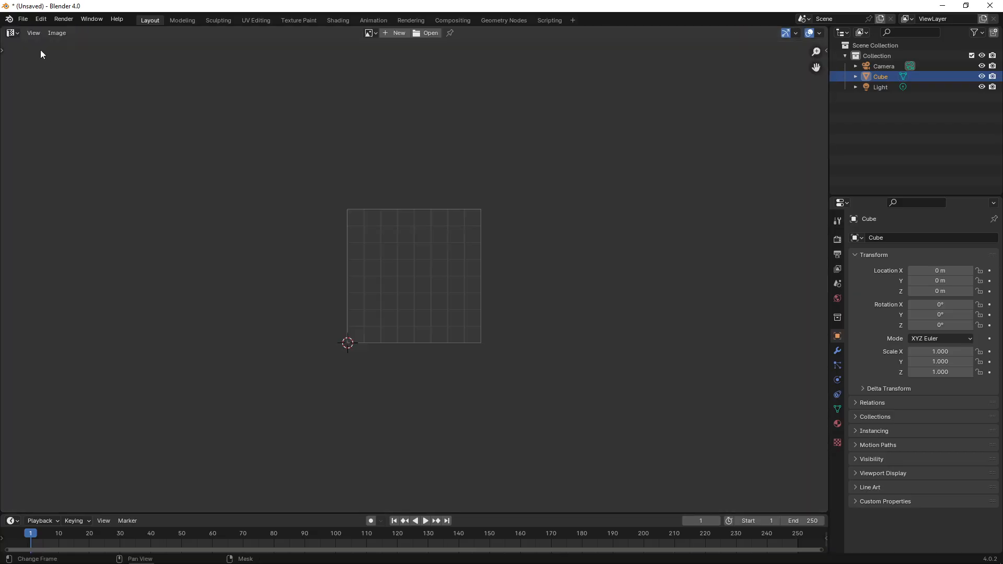
key(Tab)
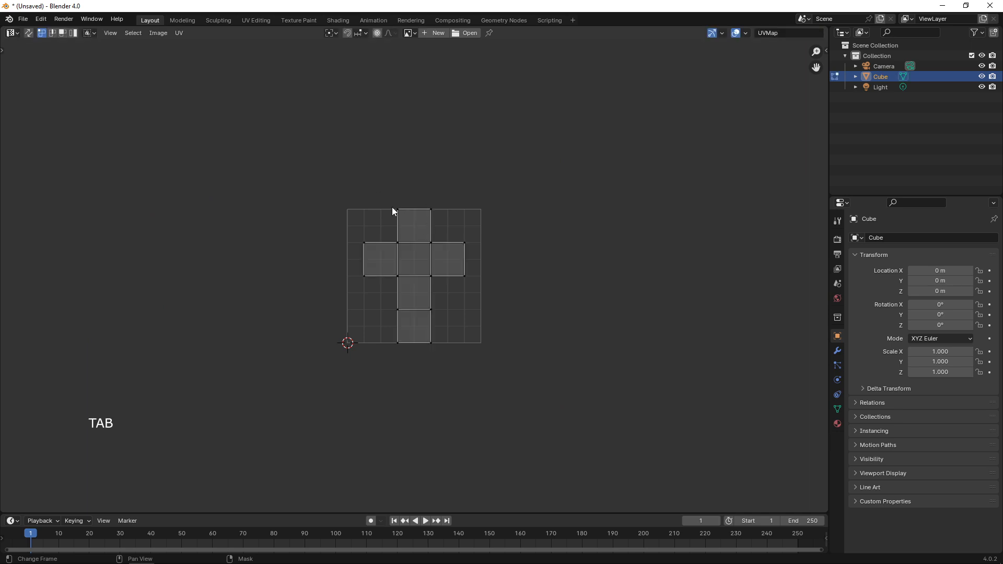
Step: Show the UV Editor's tools and assign the shortcut Q to the select tool and W to the Move tool
click(2, 49)
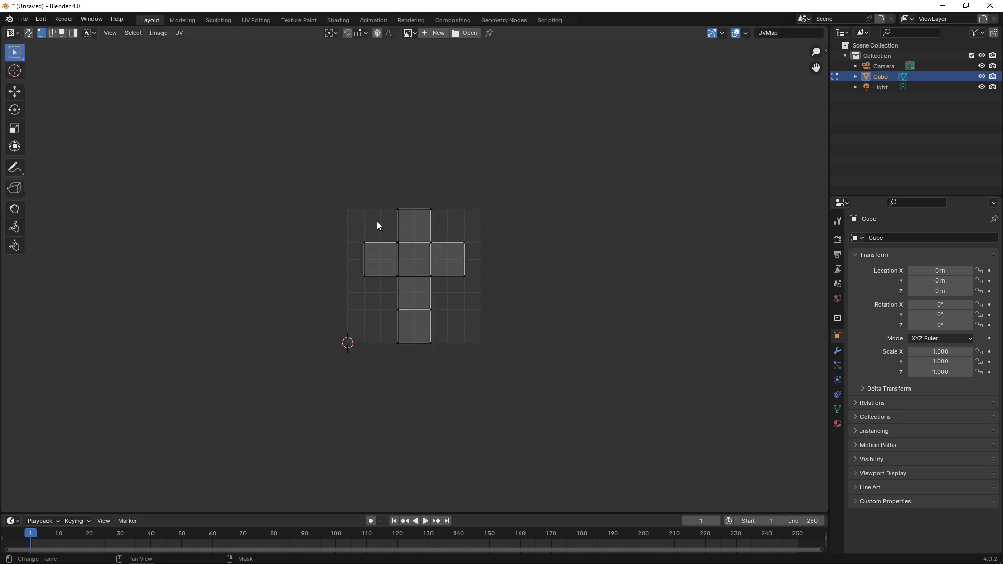
right_click(17, 53)
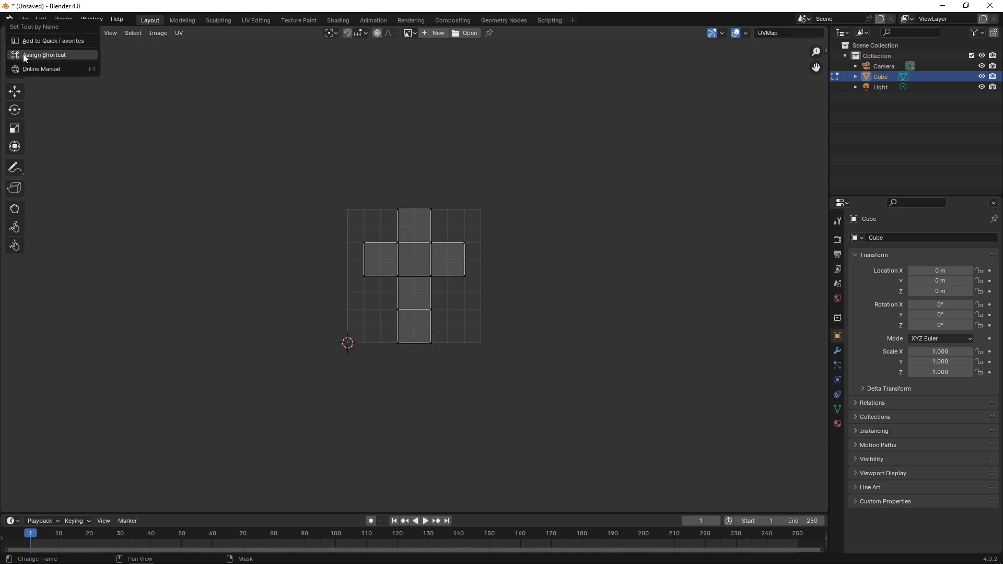
click(51, 55)
key(q)
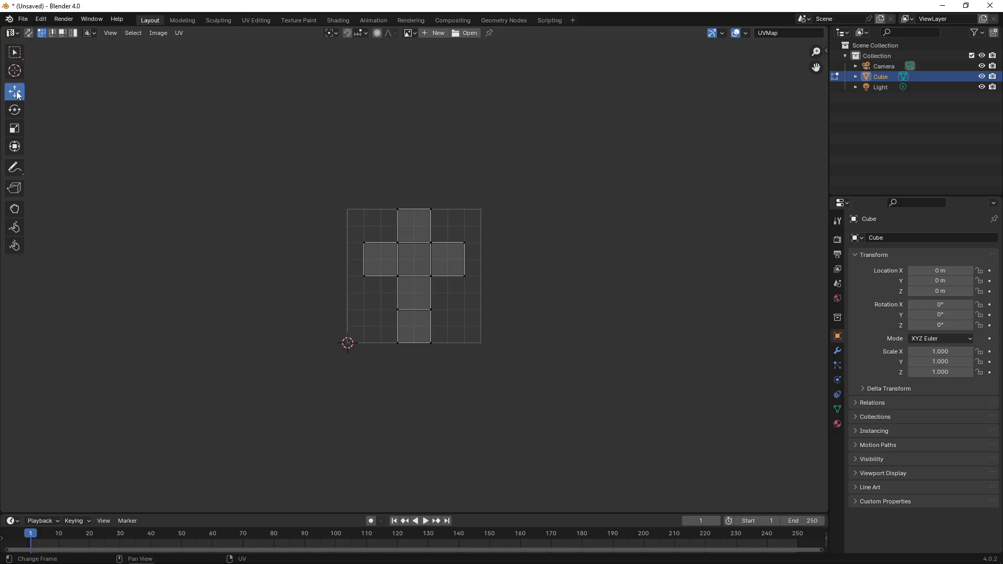
right_click(17, 93)
click(42, 91)
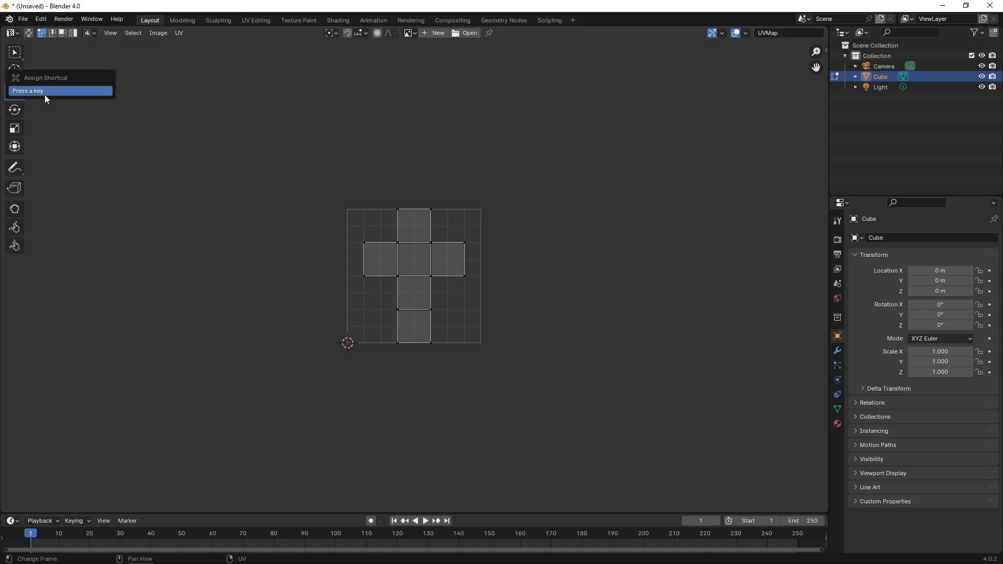
key(w)
Step: Assign the shortcut E to the Rotate tool and R to the Scale tool in the UV Editor
right_click(15, 111)
click(41, 114)
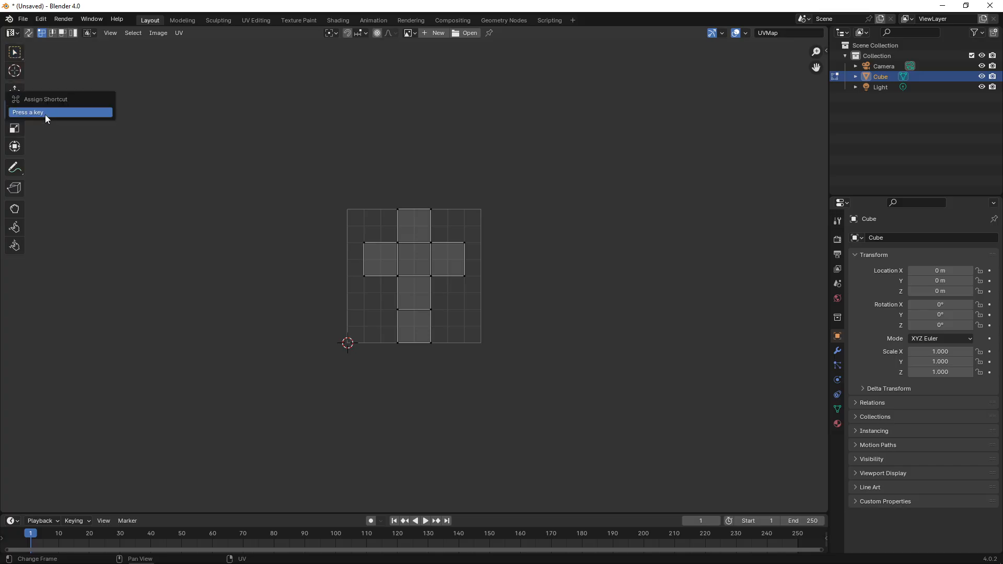
key(e)
right_click(17, 130)
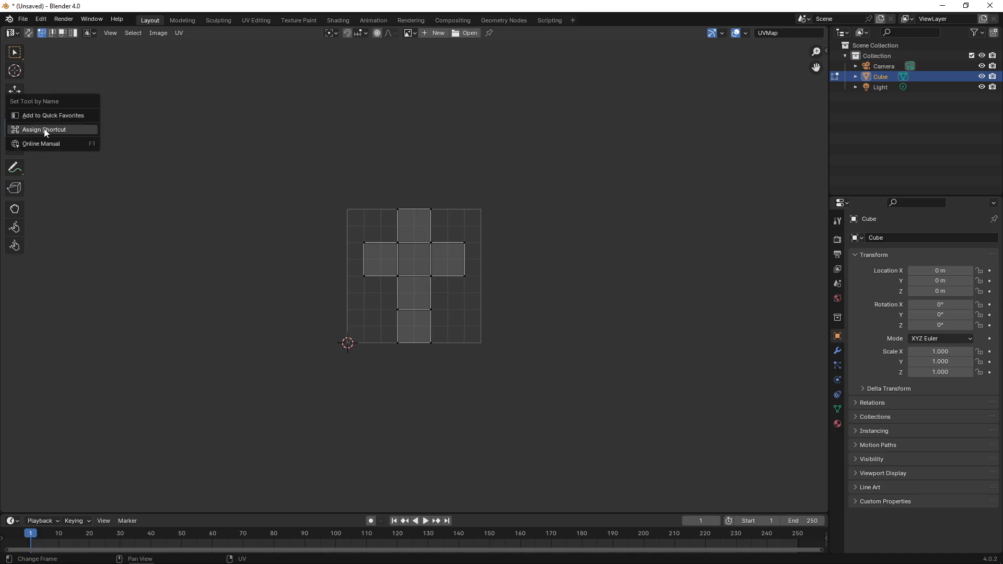
click(44, 130)
key(r)
Step: Box-select the upper four UV faces and test the Q, W, E and R shortcuts, cancelling any transform they start
click(15, 52)
drag(286, 172, 522, 296)
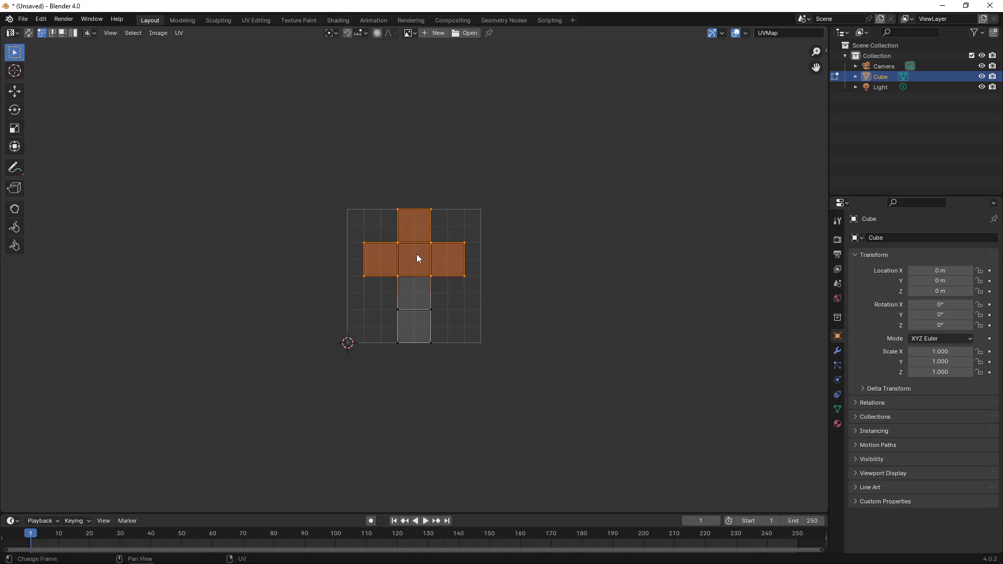
key(q)
key(w)
key(e)
key(r)
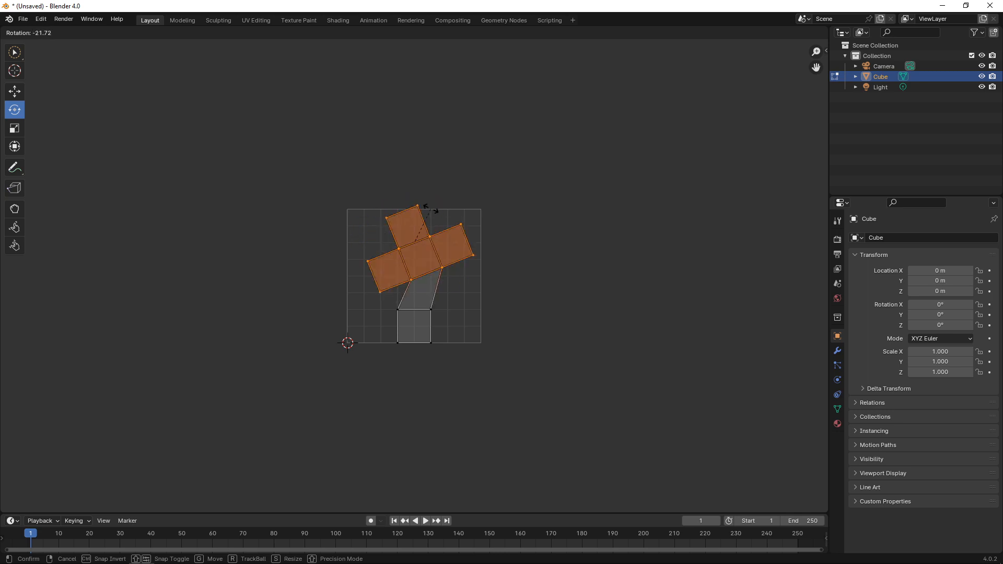
key(Escape)
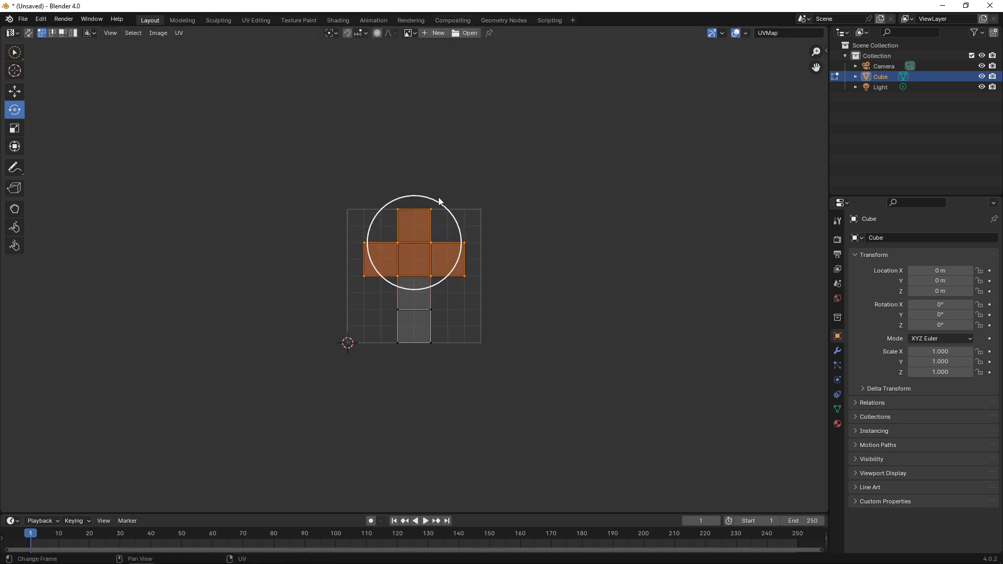
Step: Test the E shortcut by trying to rotate the selected UV faces, and check which tools W activates
key(e)
drag(450, 213, 477, 251)
right_click(476, 251)
key(w)
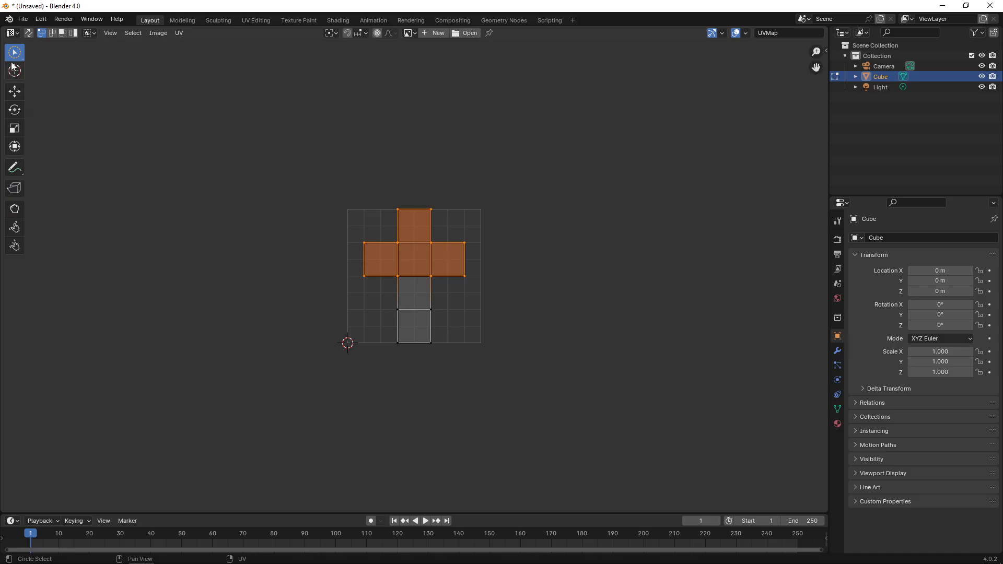
key(w)
key(w)
Step: Switch to changes.txt in Notepad and highlight the note on removing the Set Tool By Name W Select Box cycle, then return to Blender
key(alt+Tab)
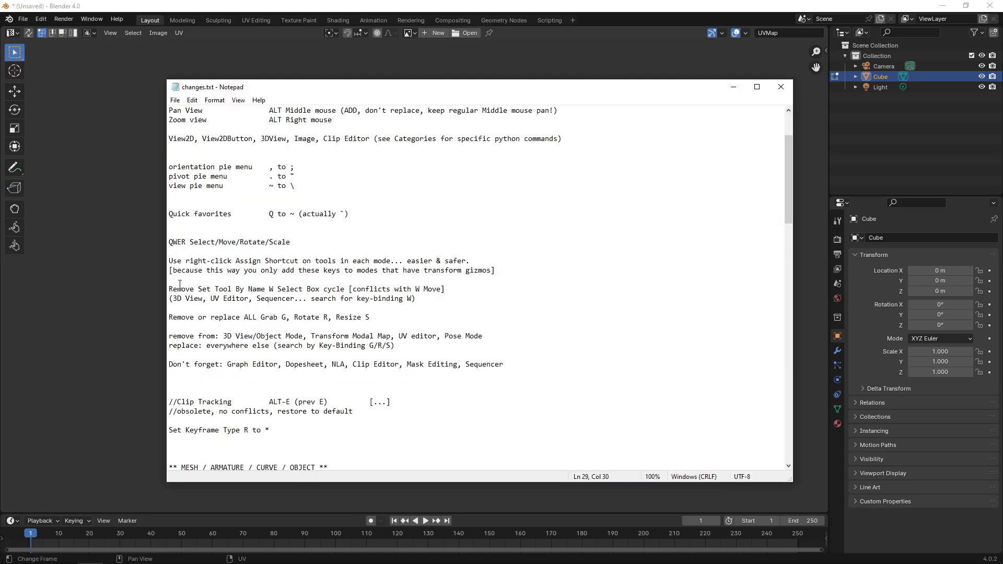
drag(168, 288, 452, 304)
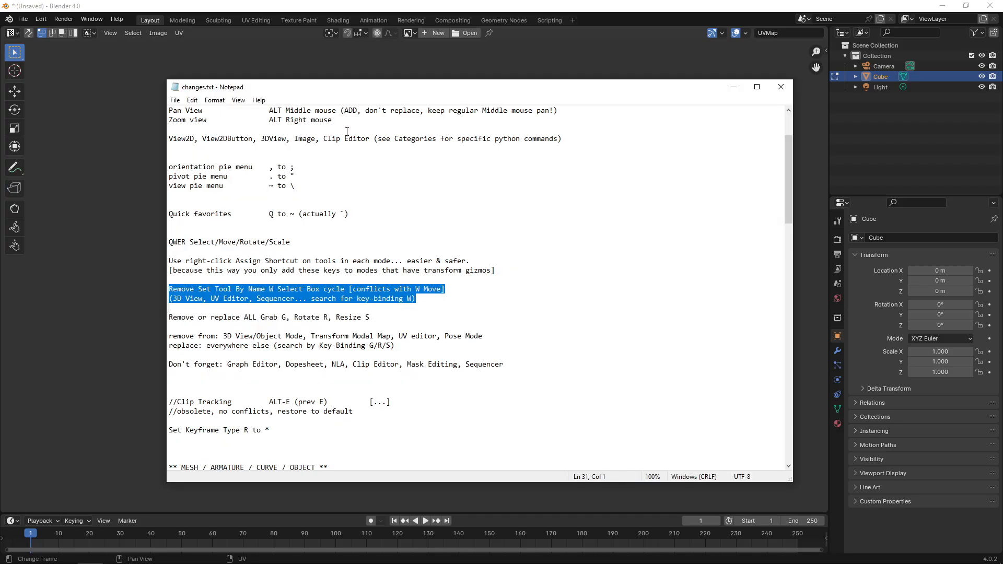
key(alt+Tab)
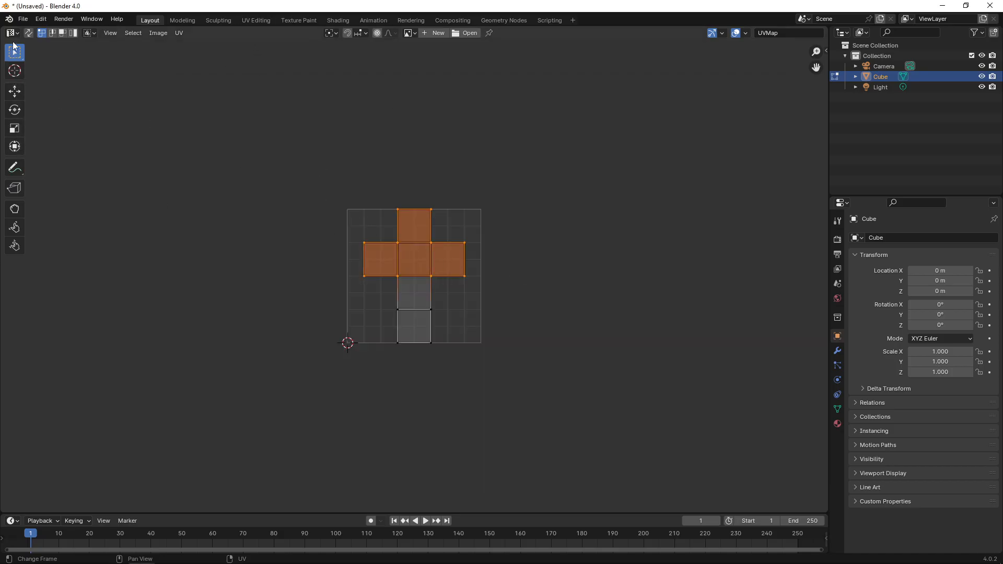
Step: Change the UV Editor back to the 3D Viewport and delete the cube in Object Mode
key(Tab)
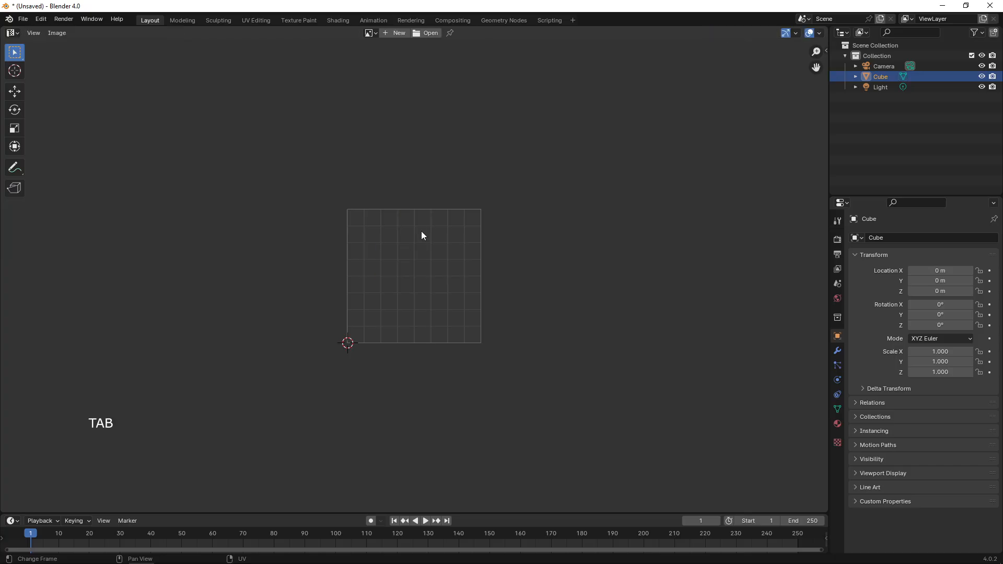
key(Tab)
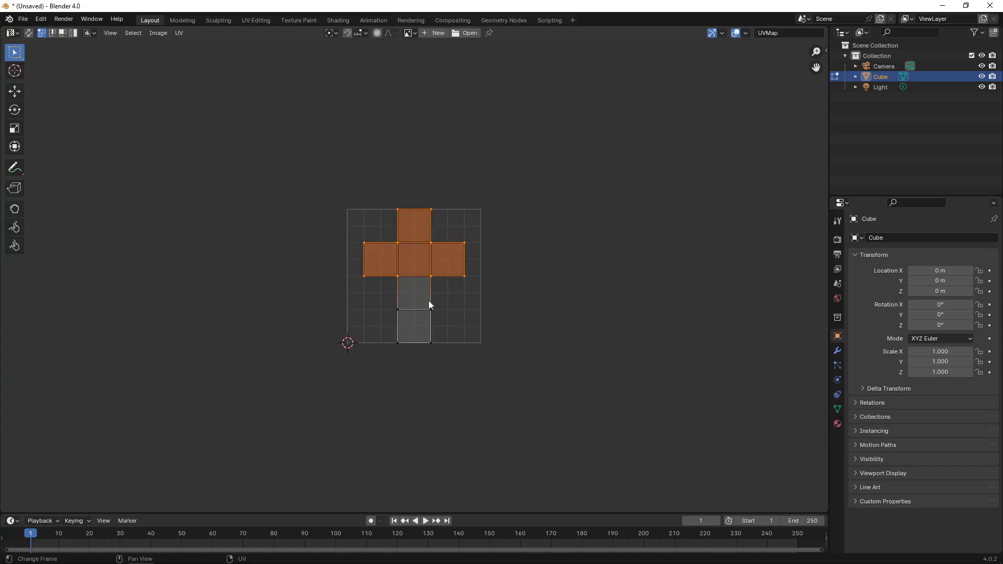
click(13, 34)
click(19, 62)
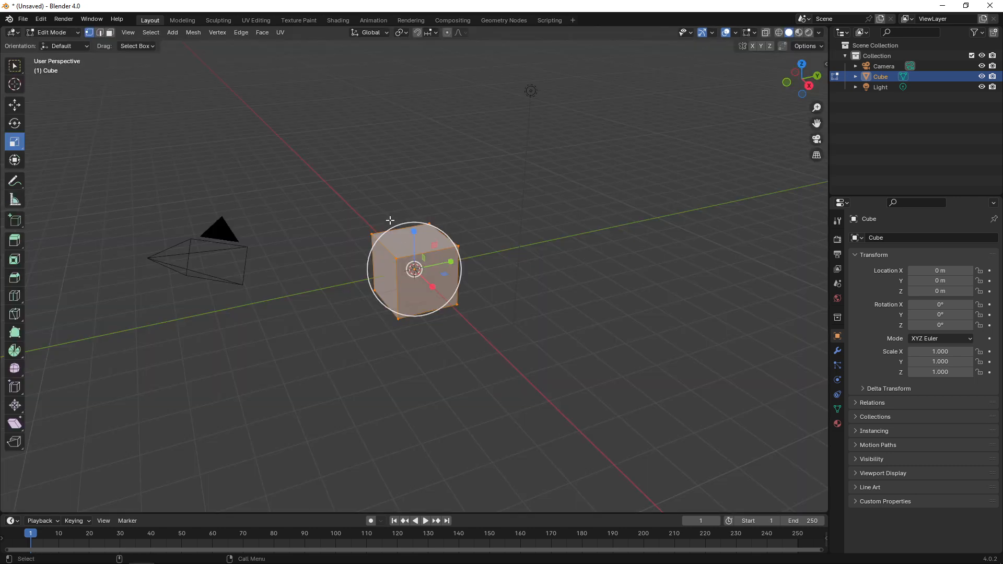
key(Tab)
key(alt+a)
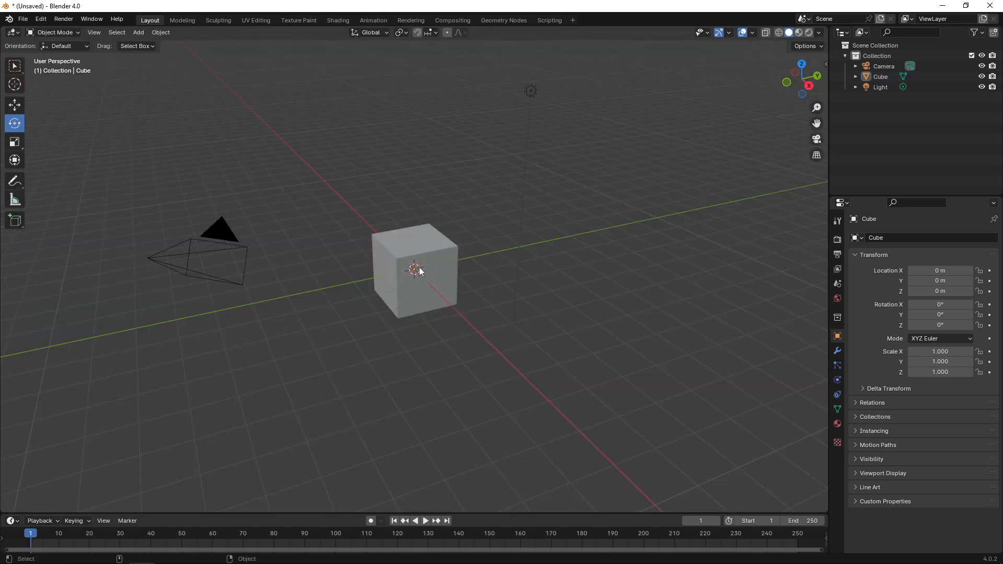
click(419, 267)
key(Delete)
Step: Add an armature to the scene and select its bone in Pose Mode
click(137, 33)
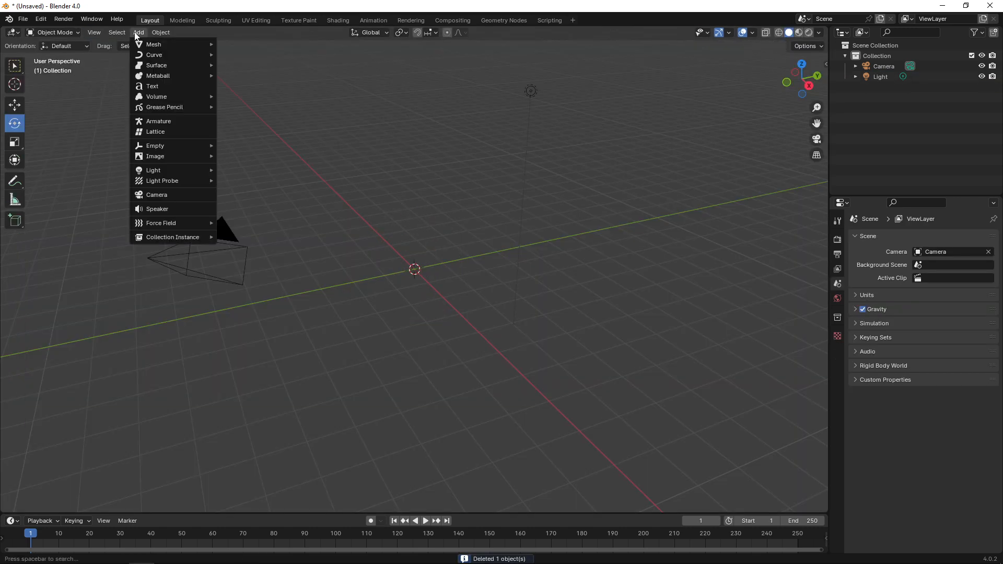
click(166, 119)
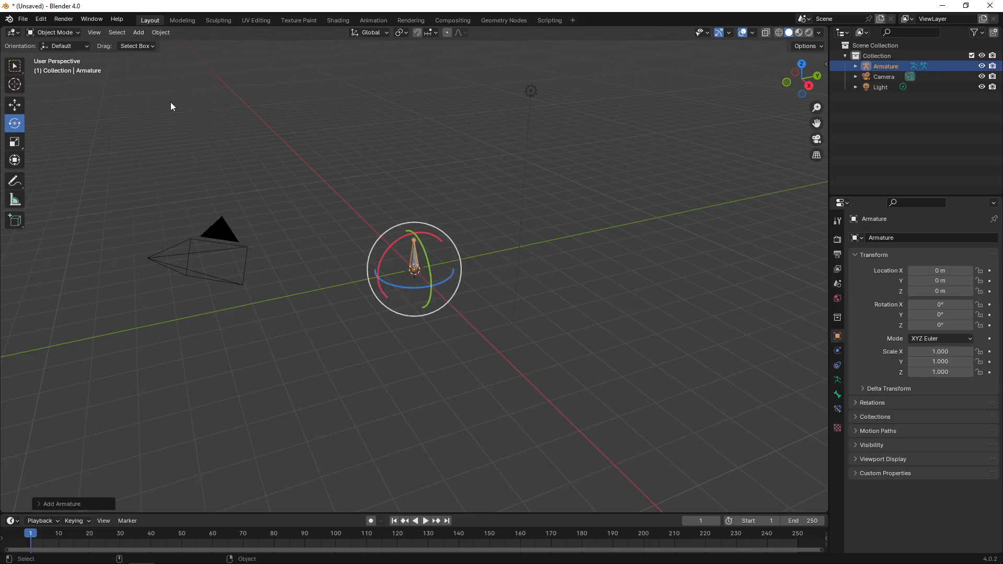
click(54, 33)
click(56, 67)
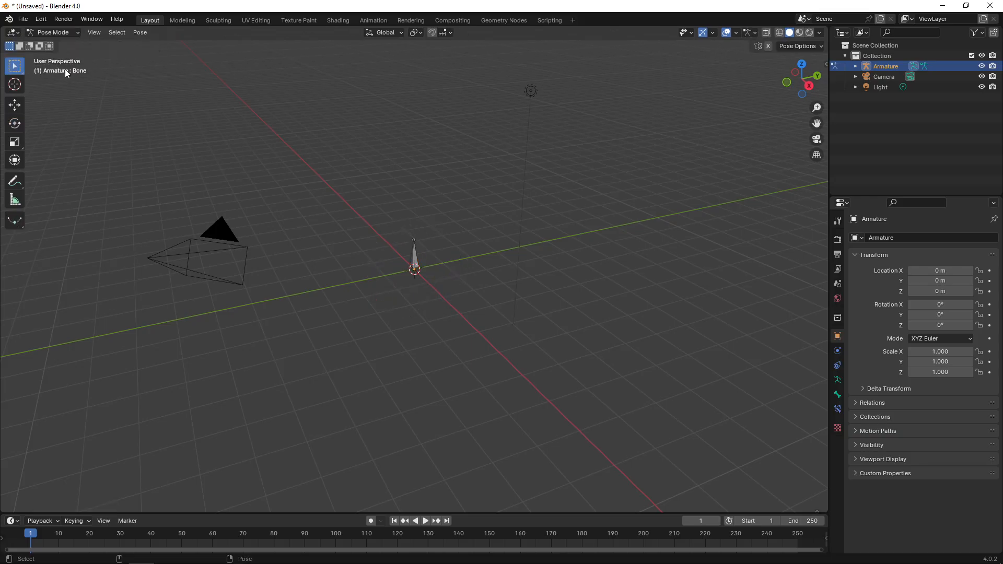
click(419, 239)
Step: Assign the shortcut Q to Select Box and W to the Move tool in Pose Mode
right_click(18, 71)
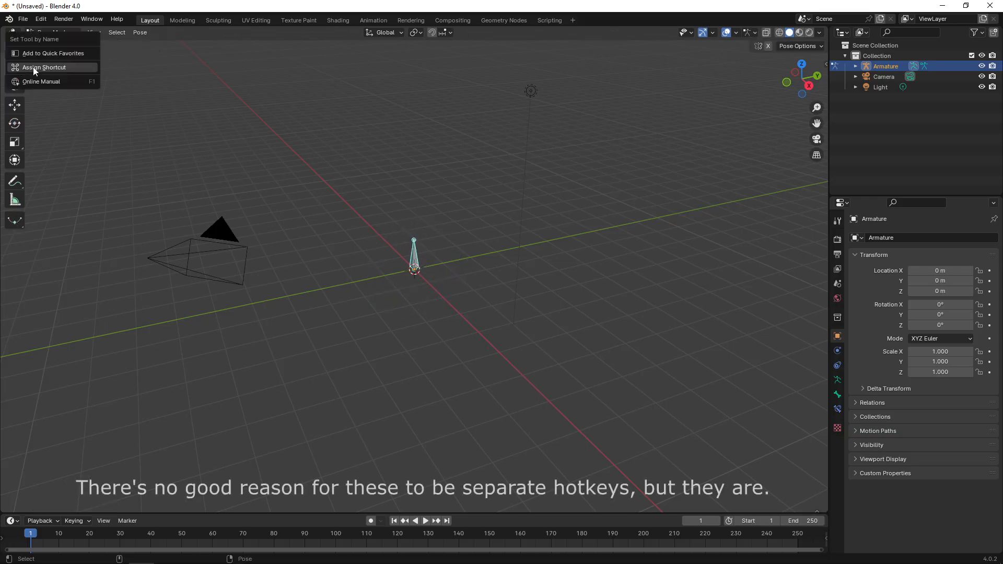
click(34, 67)
key(q)
click(15, 104)
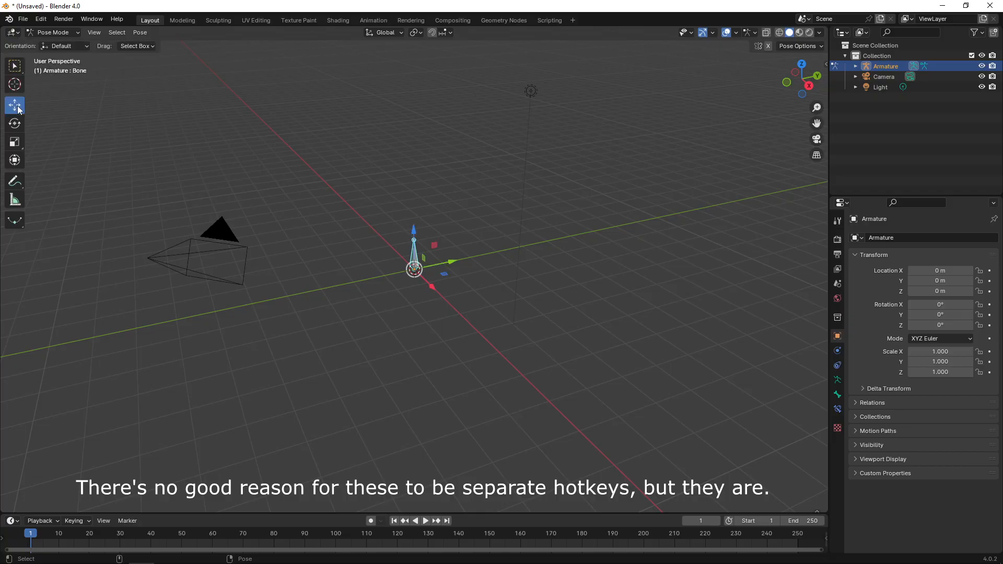
right_click(15, 104)
click(44, 106)
key(w)
Step: Assign the shortcut E to the Rotate tool and R to the Scale tool in Pose Mode
click(15, 123)
right_click(14, 124)
click(40, 125)
key(e)
click(15, 143)
right_click(14, 142)
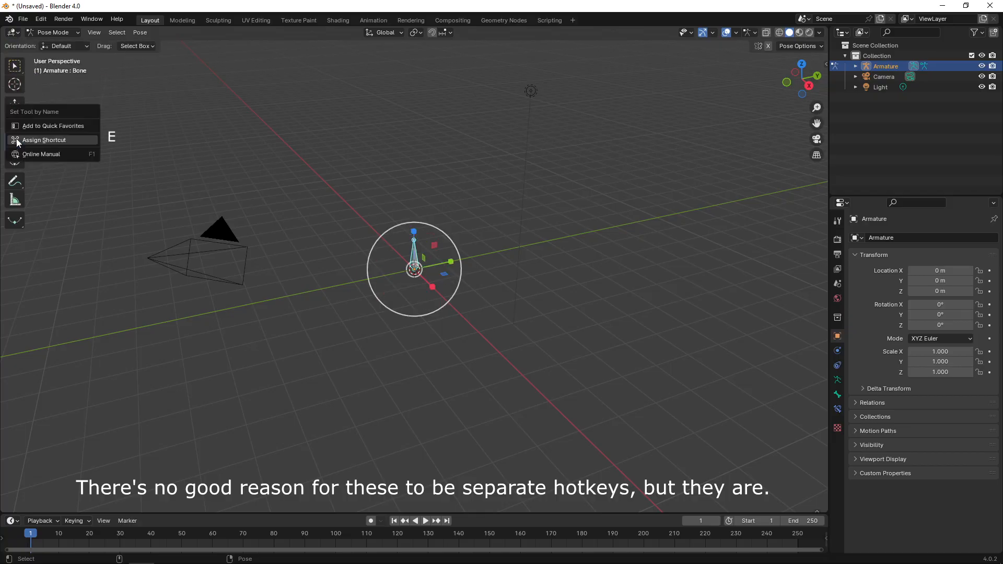
click(40, 140)
key(r)
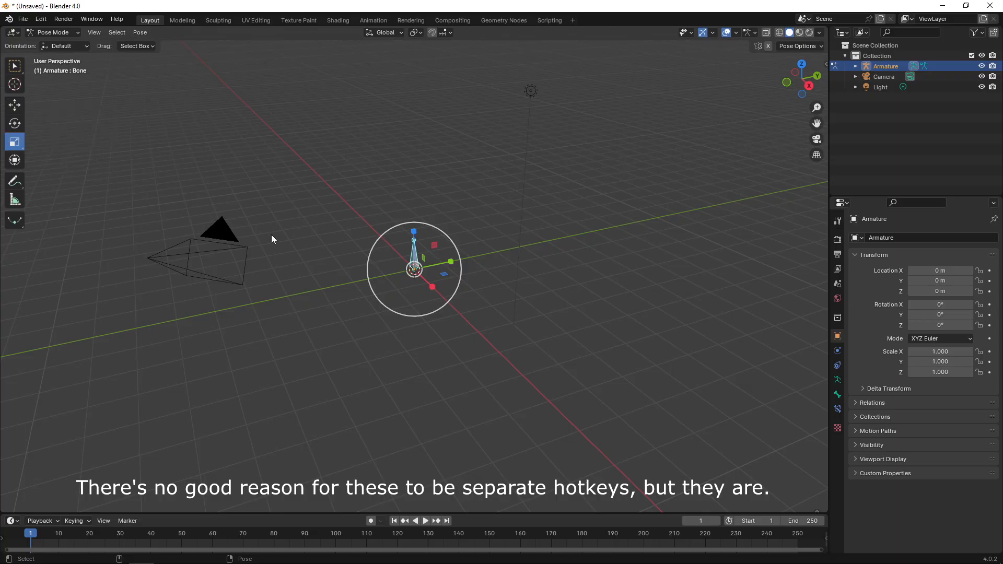
Step: Test the Q, W, E and R shortcuts on the posed bone and cancel the transform they start
key(q)
key(w)
key(e)
key(r)
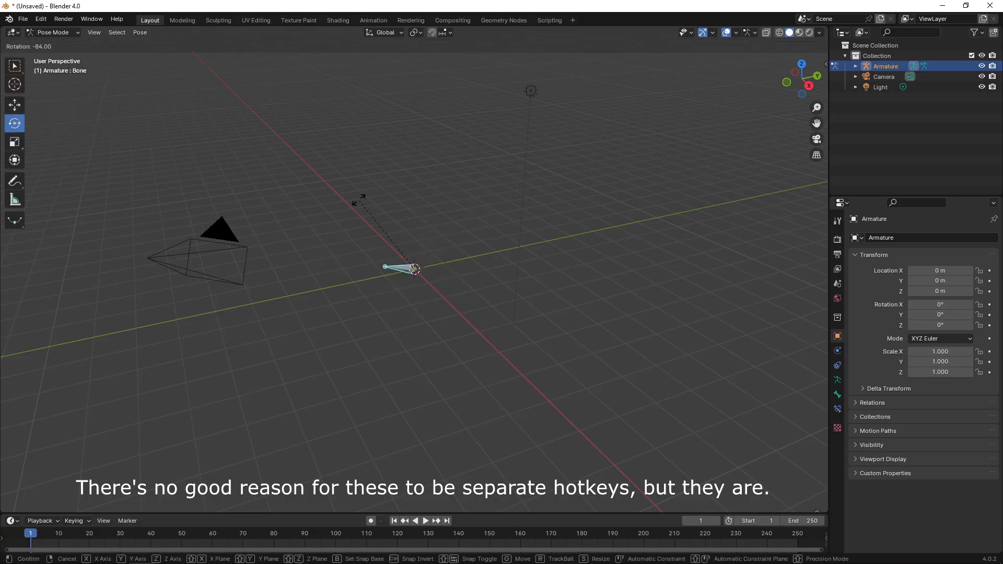
key(Escape)
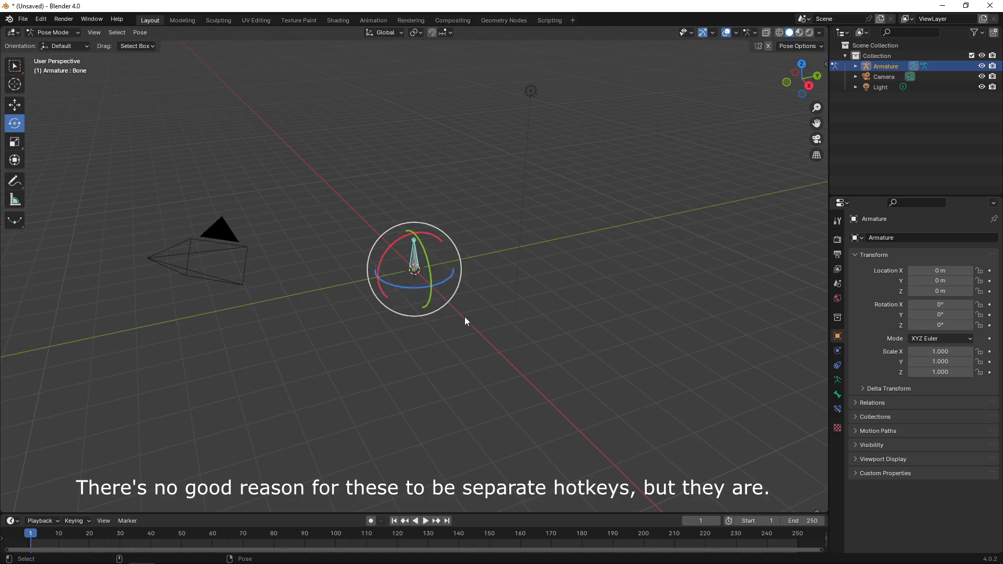
Step: Put the armature in Edit Mode and assign the shortcut Q to Select Box and W to the Move tool
click(52, 33)
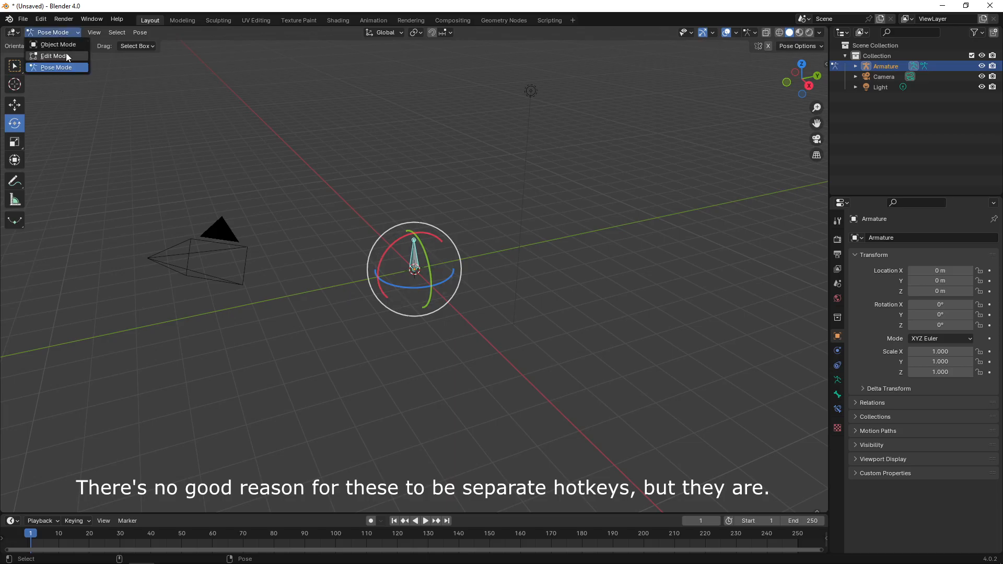
click(66, 52)
right_click(19, 67)
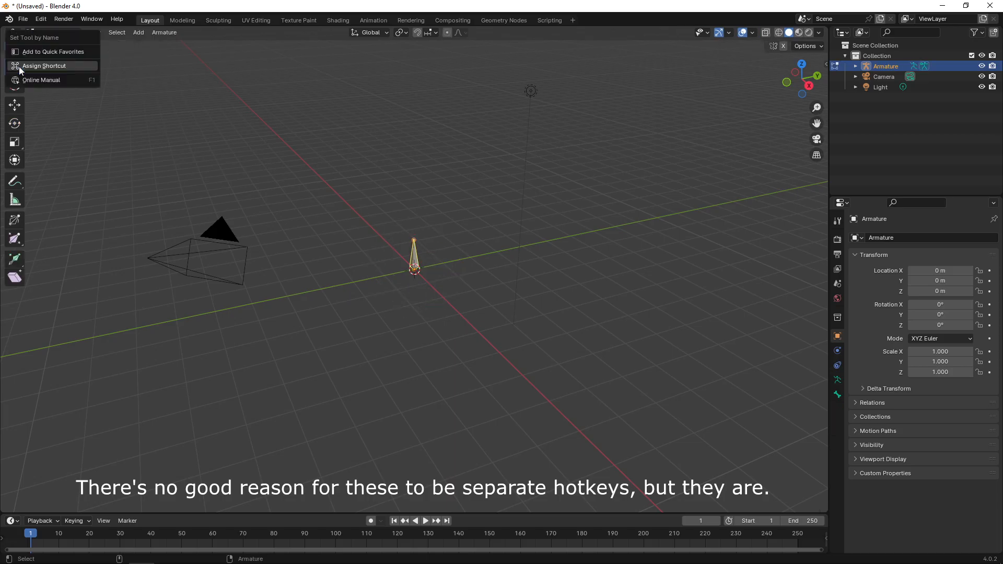
click(37, 67)
key(q)
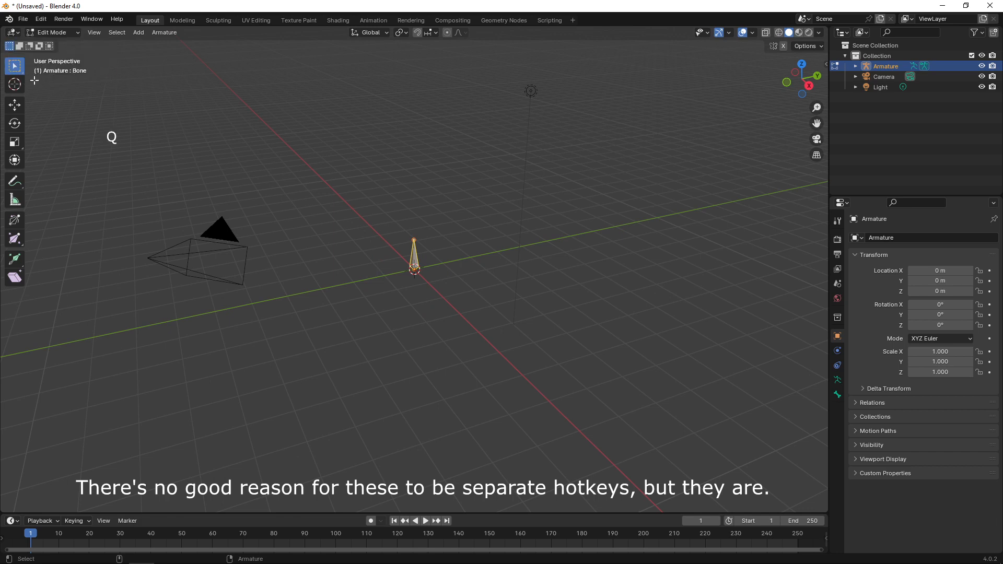
click(16, 106)
right_click(16, 106)
click(45, 108)
key(w)
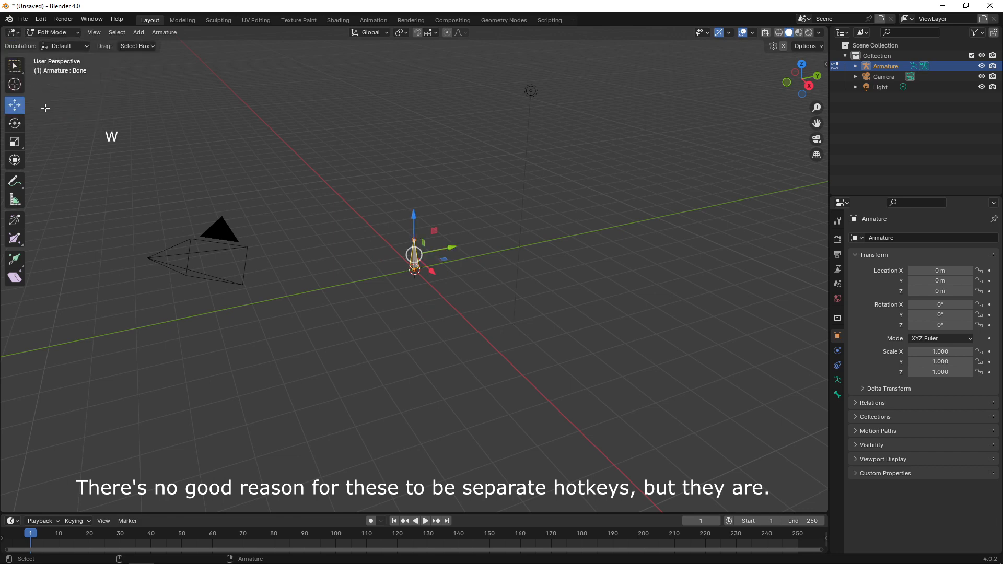
Step: Assign the shortcut E to the Rotate tool and R to the Scale tool in the armature's Edit Mode
click(15, 123)
right_click(17, 123)
click(43, 125)
key(e)
click(15, 142)
right_click(16, 142)
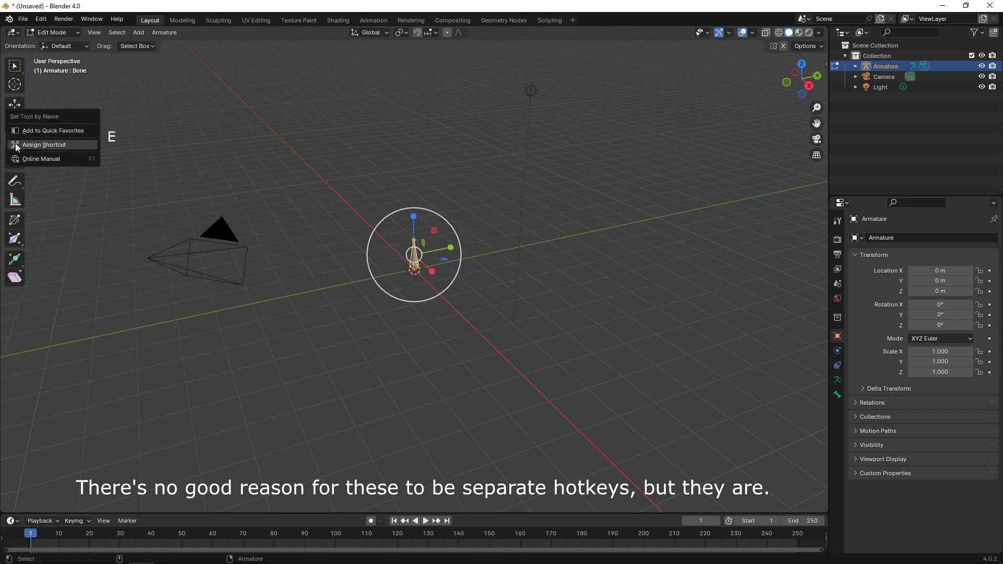
click(43, 143)
key(r)
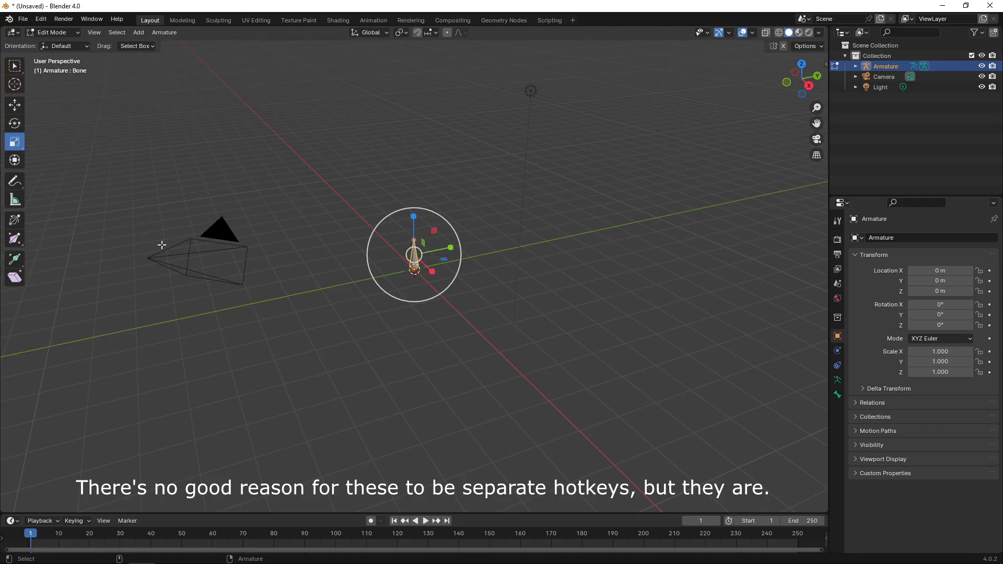
Step: Try the Q, W, E and R shortcuts on the bone in Edit Mode and undo the change they make
key(q)
key(w)
key(e)
key(r)
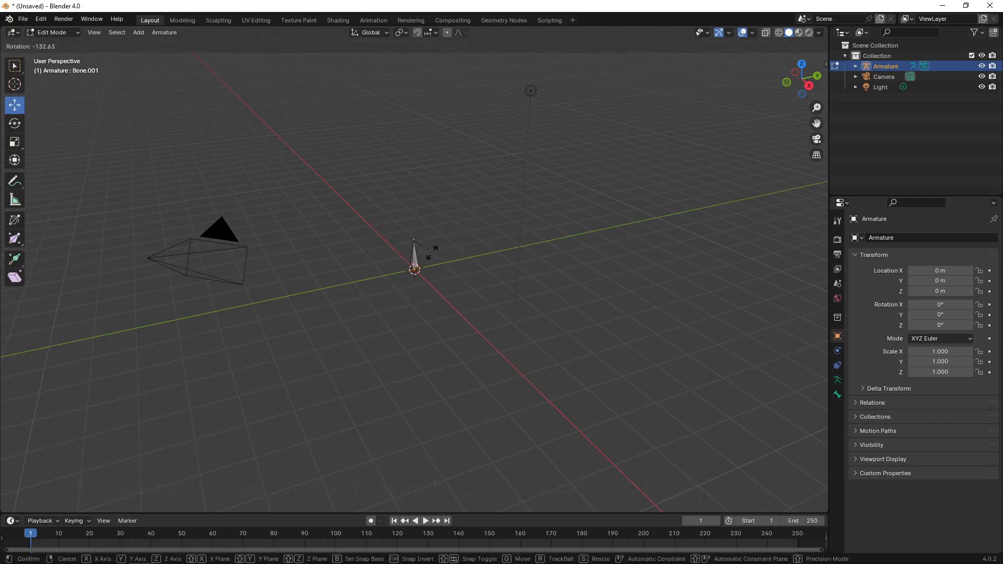
click(429, 237)
key(ctrl+z)
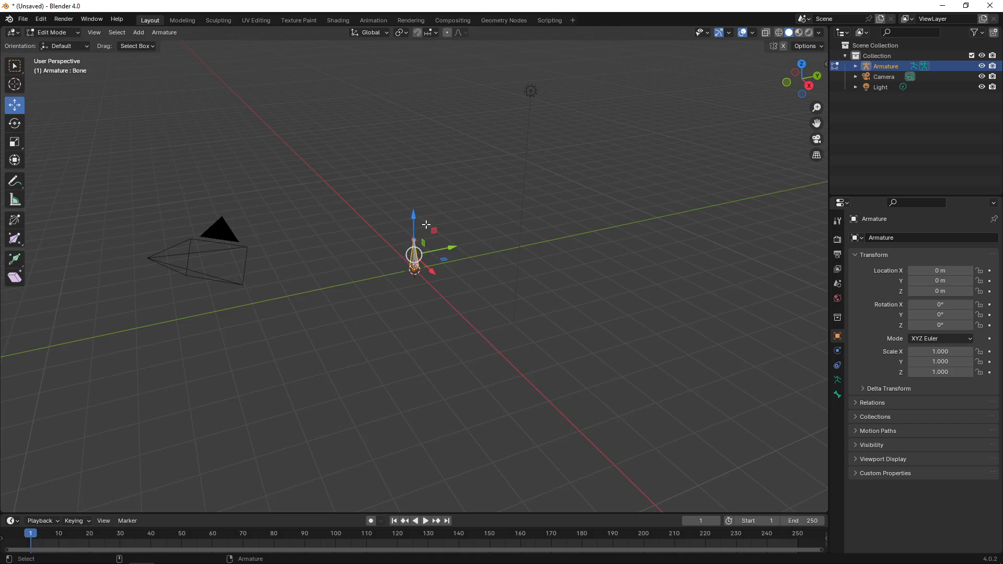
Step: Try the E shortcut on the bone's tip in Edit Mode, undo the resulting extrusion, and try W
click(415, 239)
key(e)
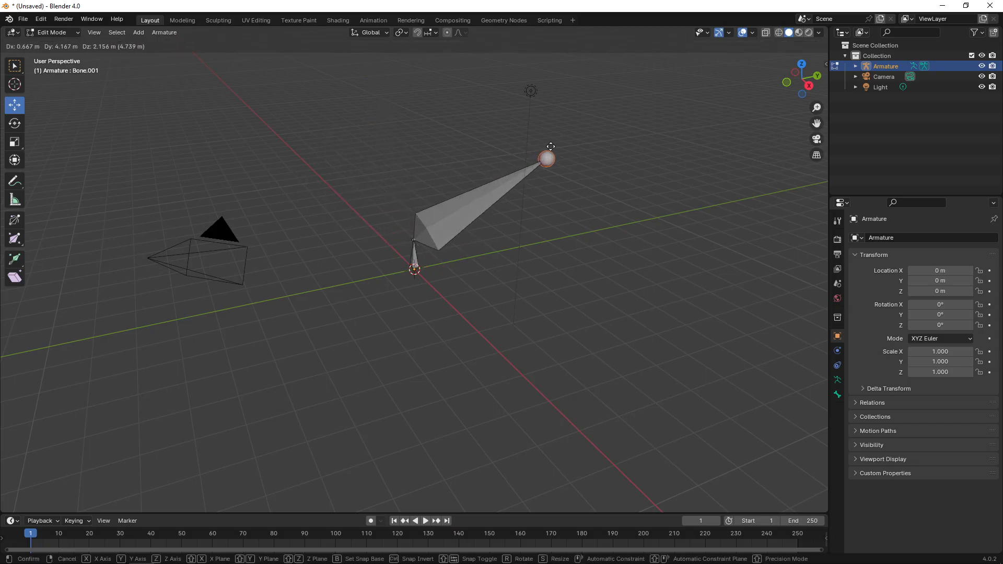
click(527, 167)
key(ctrl+z)
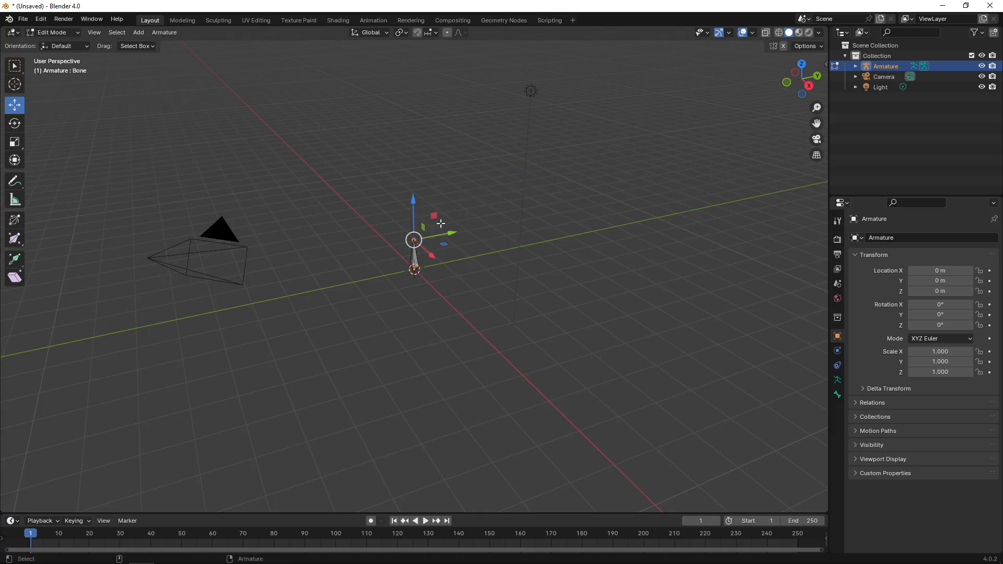
key(w)
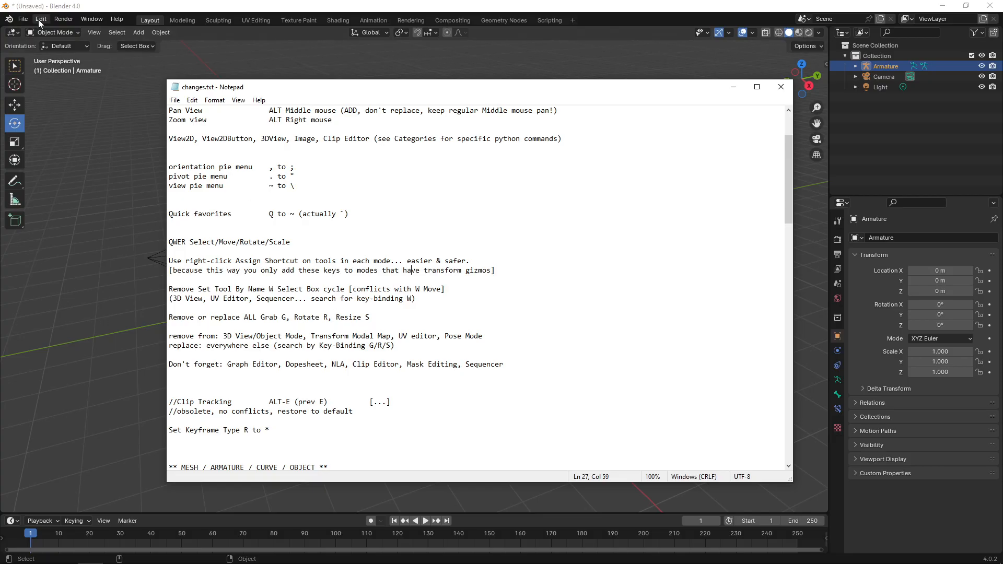
Step: Open the keymap preferences and filter the entries by the key-binding W
click(41, 19)
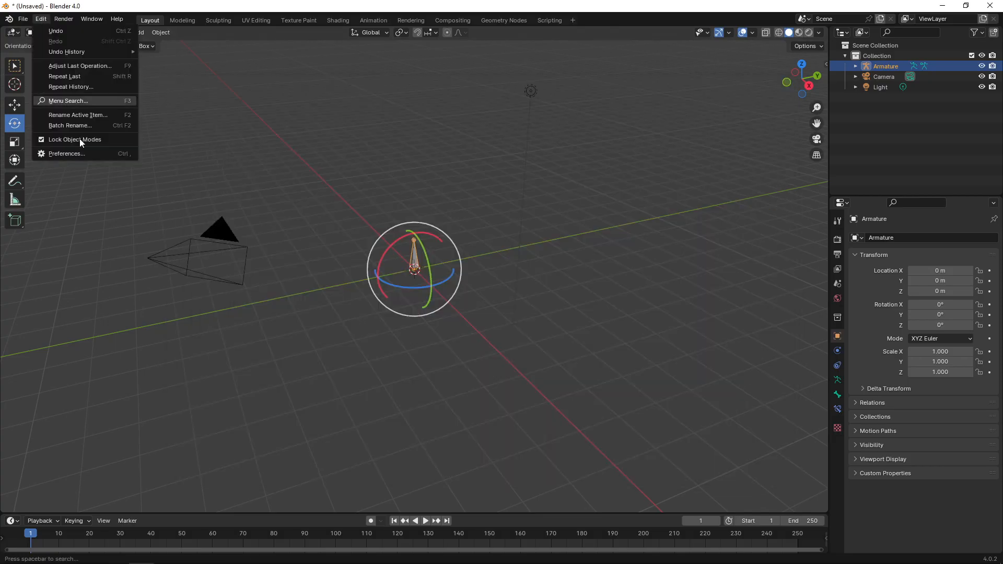
click(85, 154)
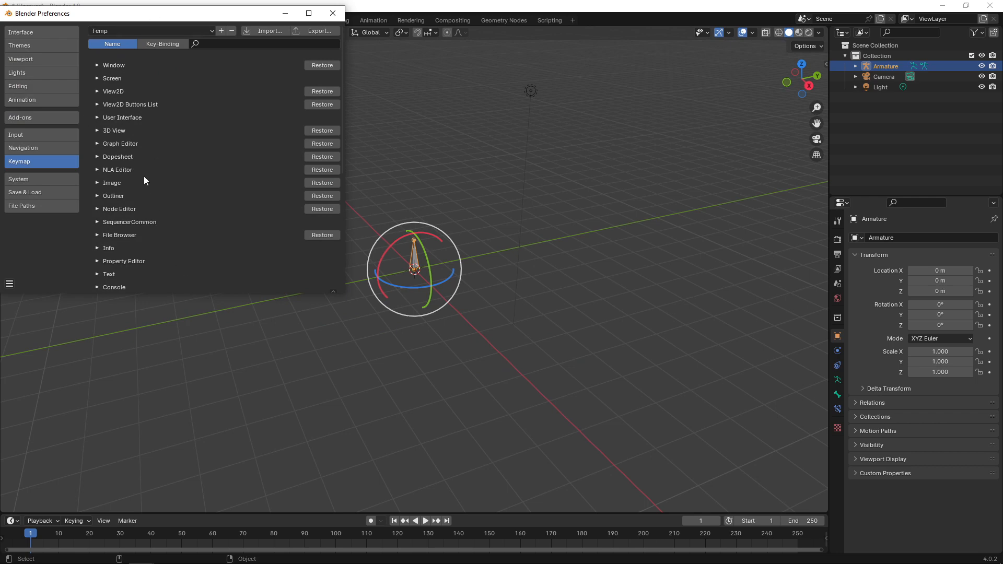
click(172, 43)
click(223, 45)
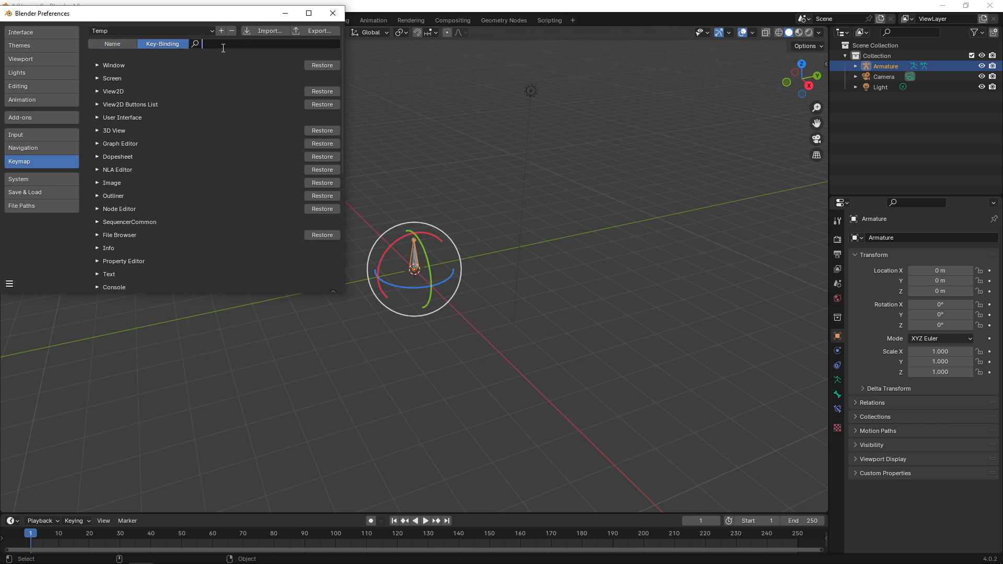
text(w)
click(342, 51)
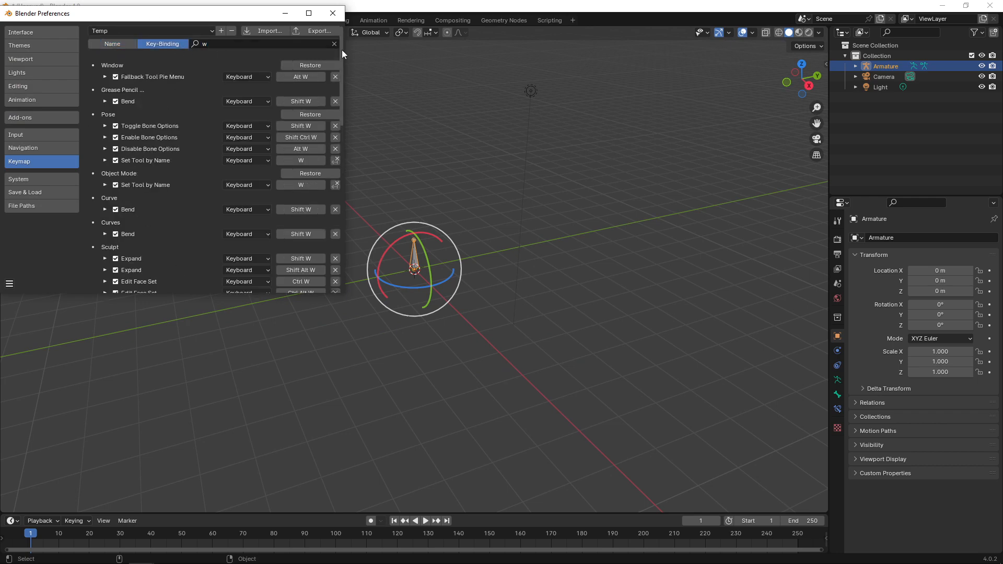
drag(341, 49, 343, 49)
Step: Examine which tool the W Set Tool by Name entries activate in Pose, Object Mode, Mesh and Armature
click(105, 161)
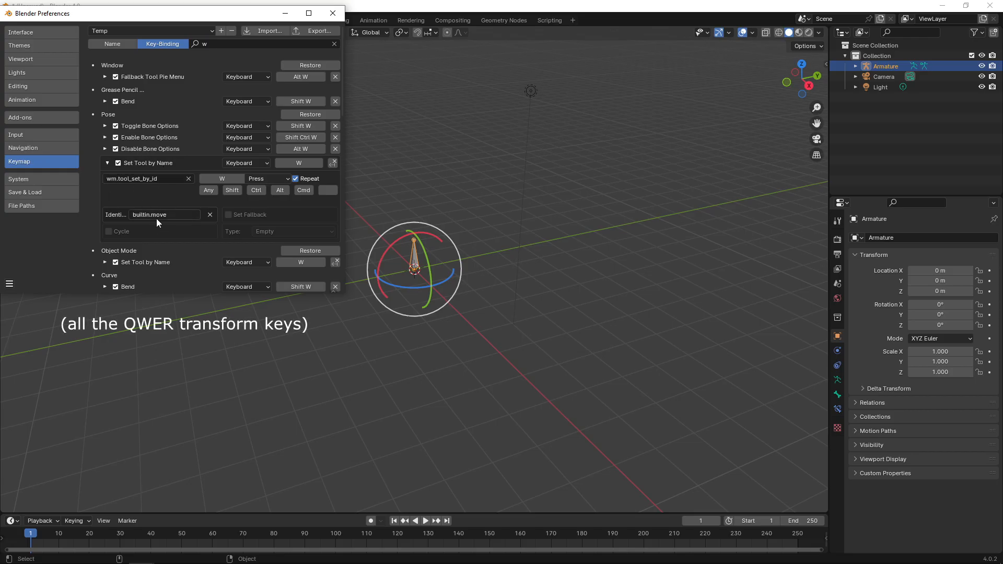
click(107, 163)
click(105, 186)
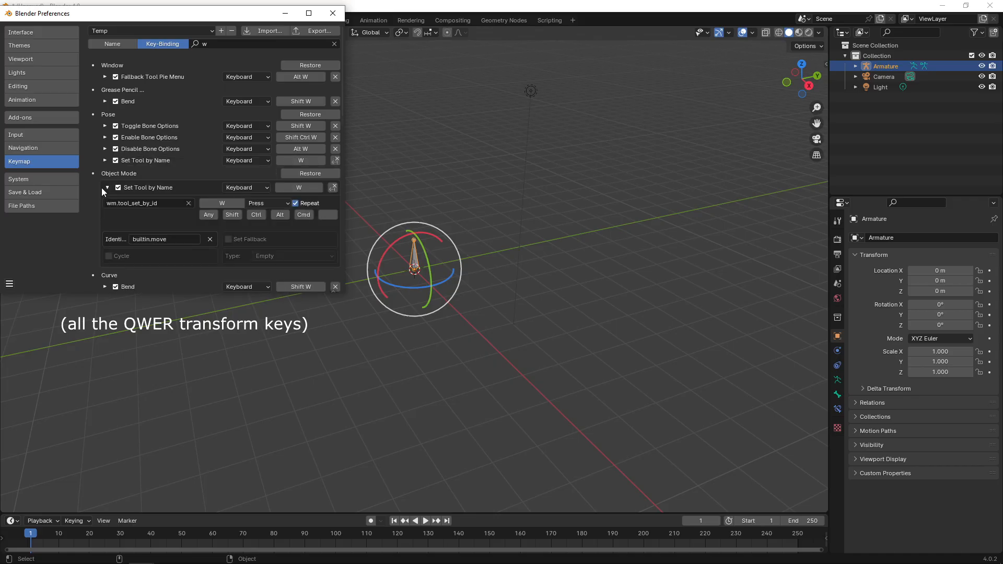
click(104, 186)
drag(340, 86, 340, 151)
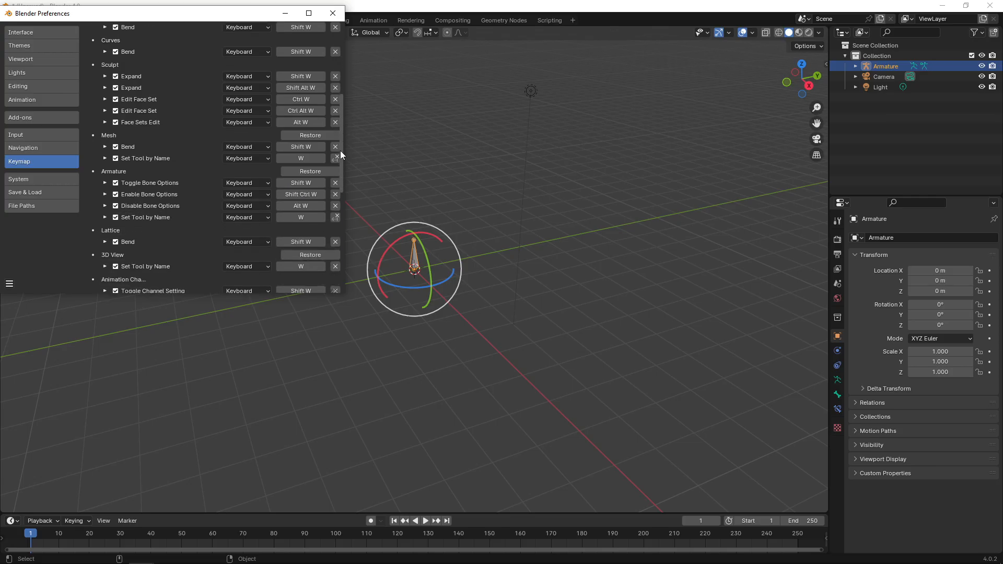
click(105, 160)
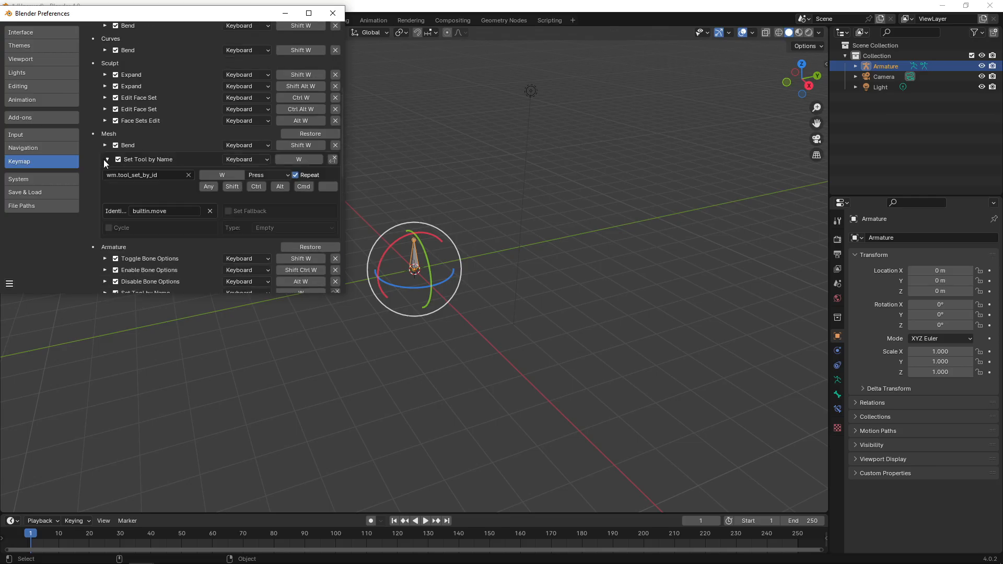
click(105, 159)
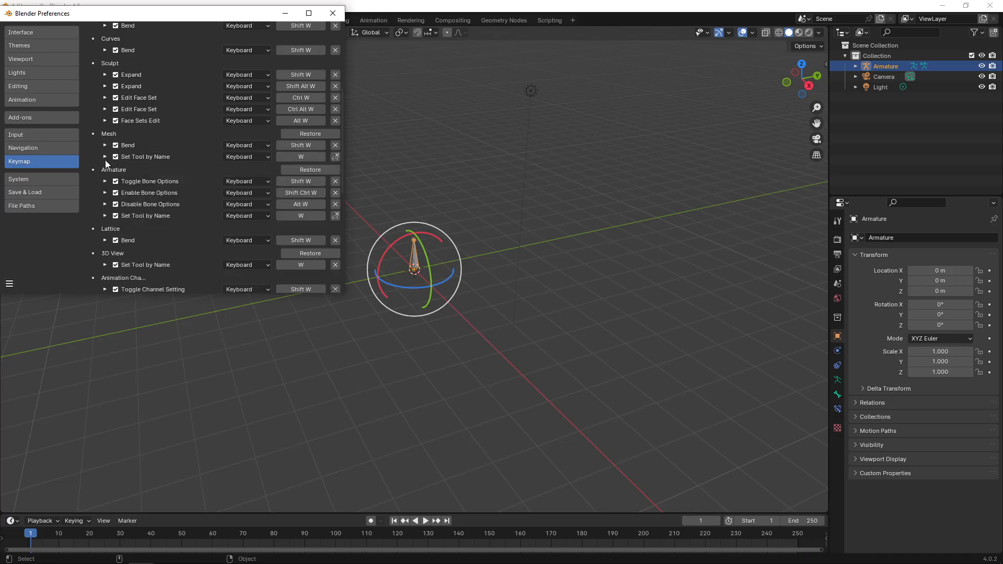
click(105, 218)
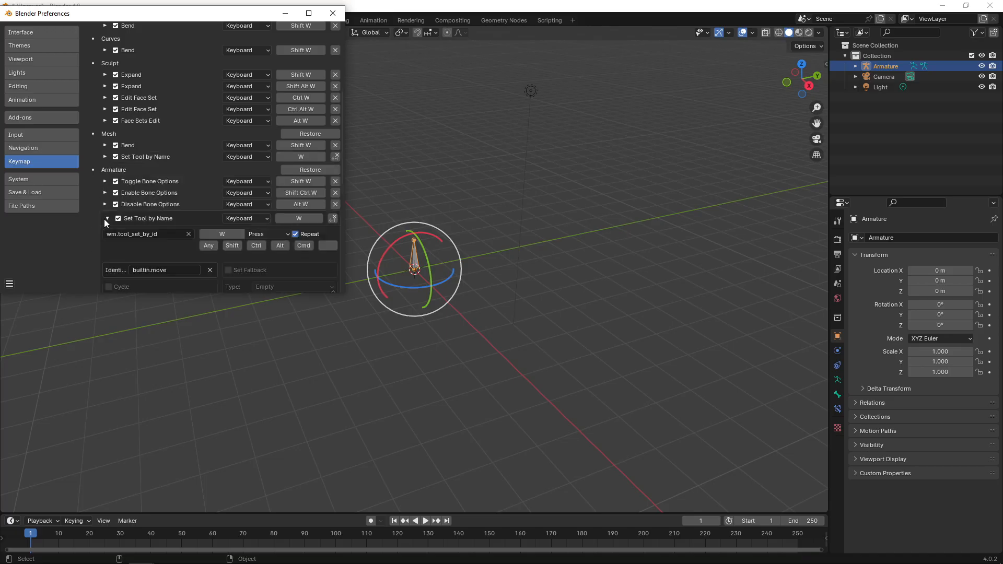
click(104, 218)
Step: Remove the W Set Tool by Name entry for builtin.select_box from the 3D View keymap
drag(342, 140, 342, 177)
click(105, 164)
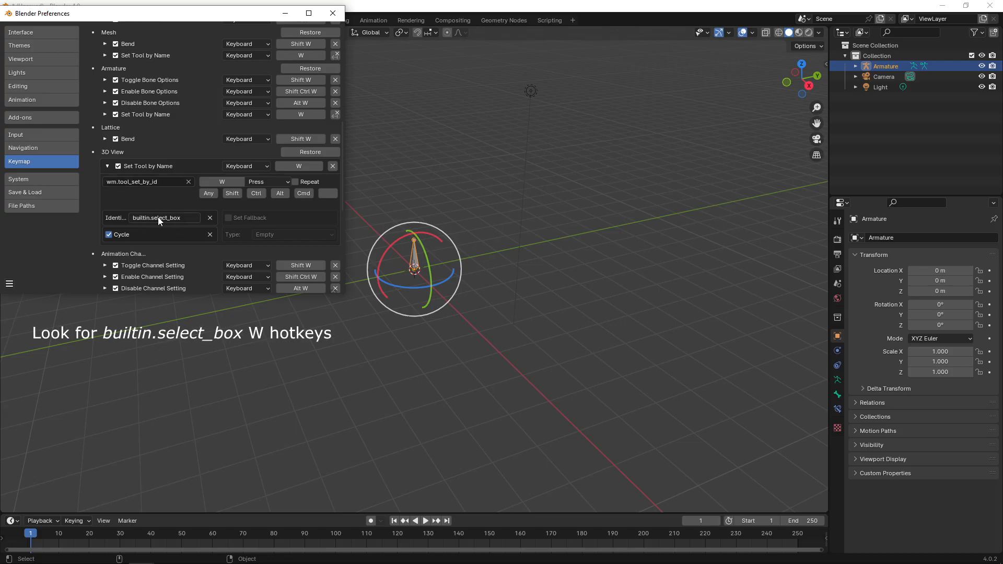
click(333, 166)
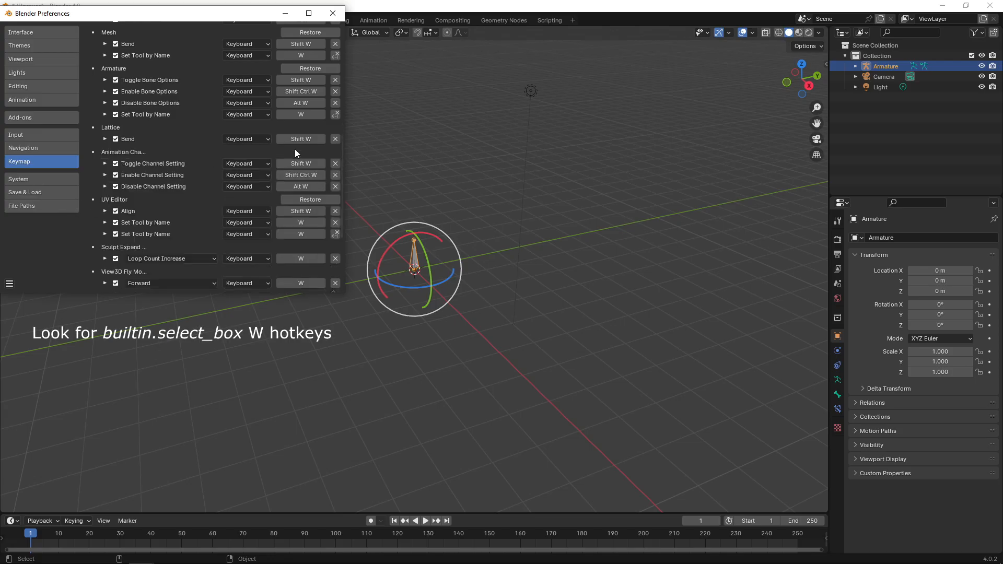
Step: Compare the UV Editor's two W Set Tool by Name entries and remove the one for builtin.select_box
drag(340, 151, 339, 177)
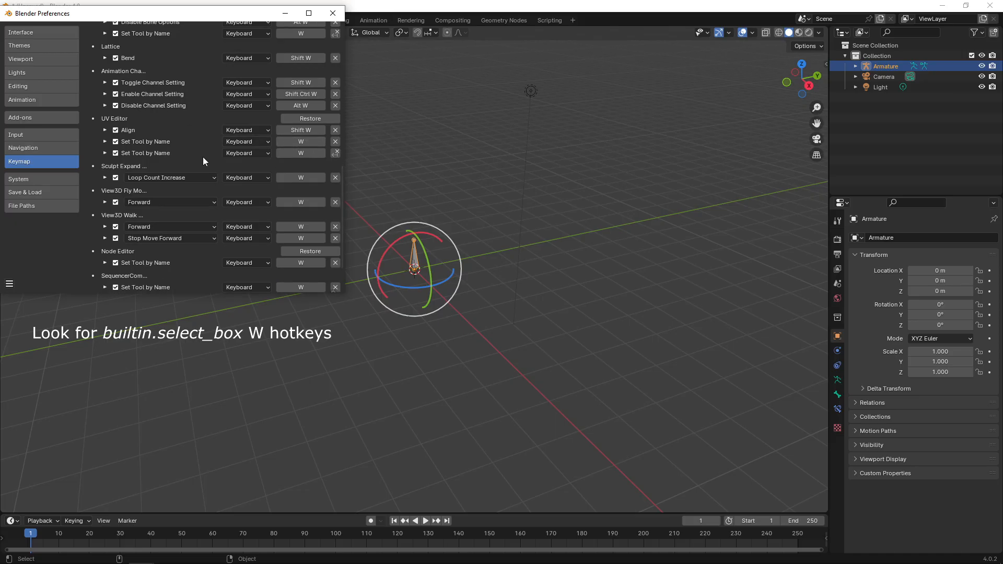
click(105, 141)
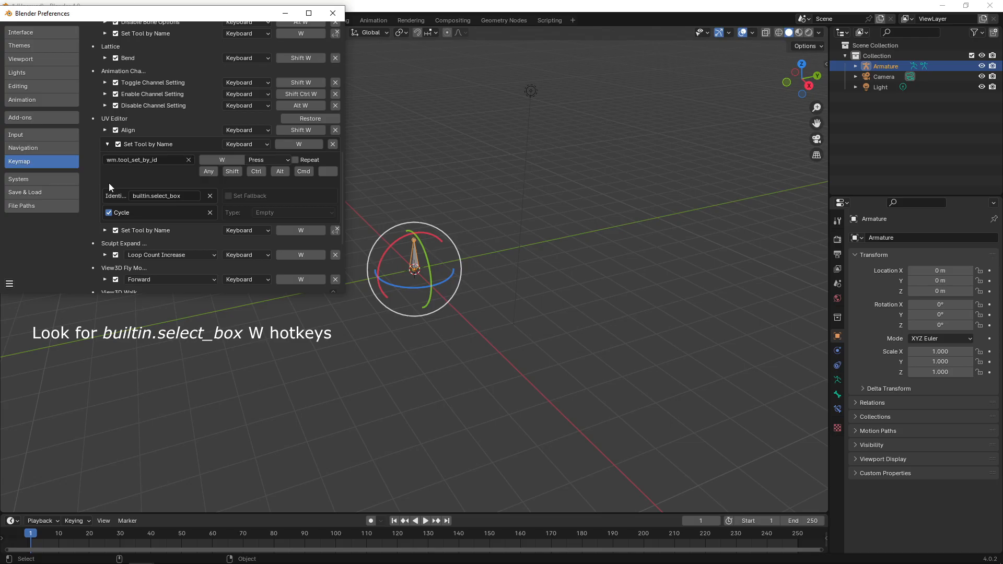
click(105, 230)
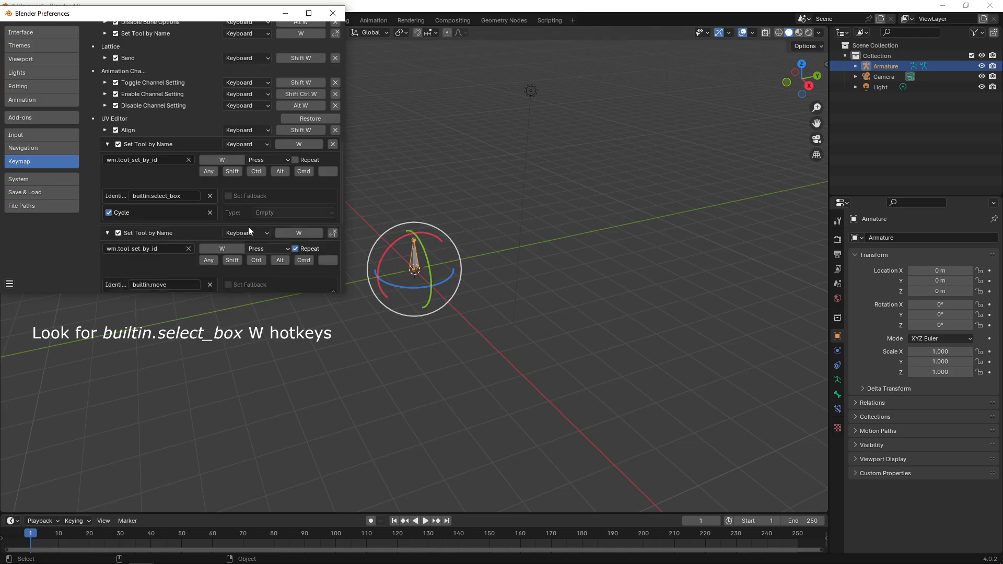
click(104, 234)
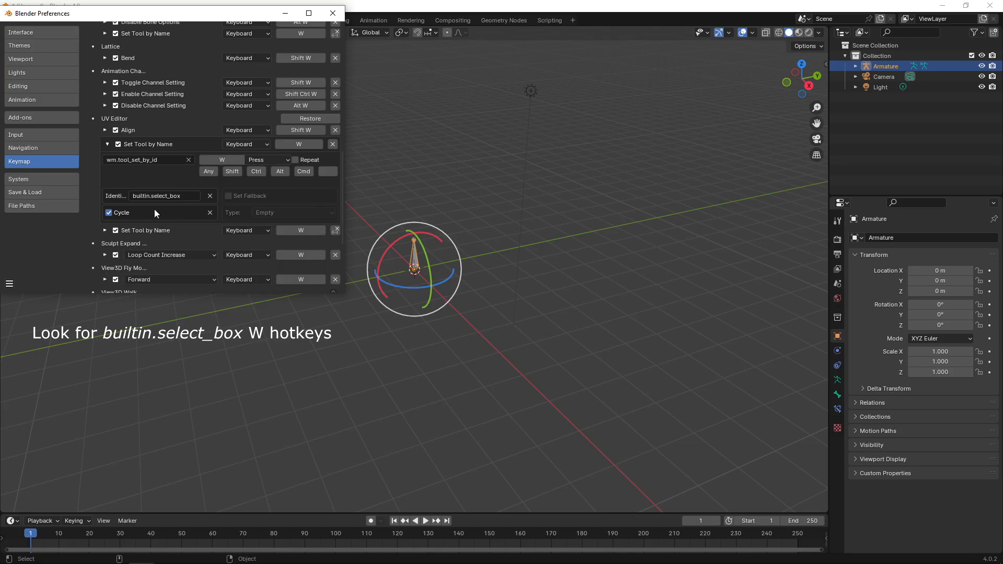
click(333, 145)
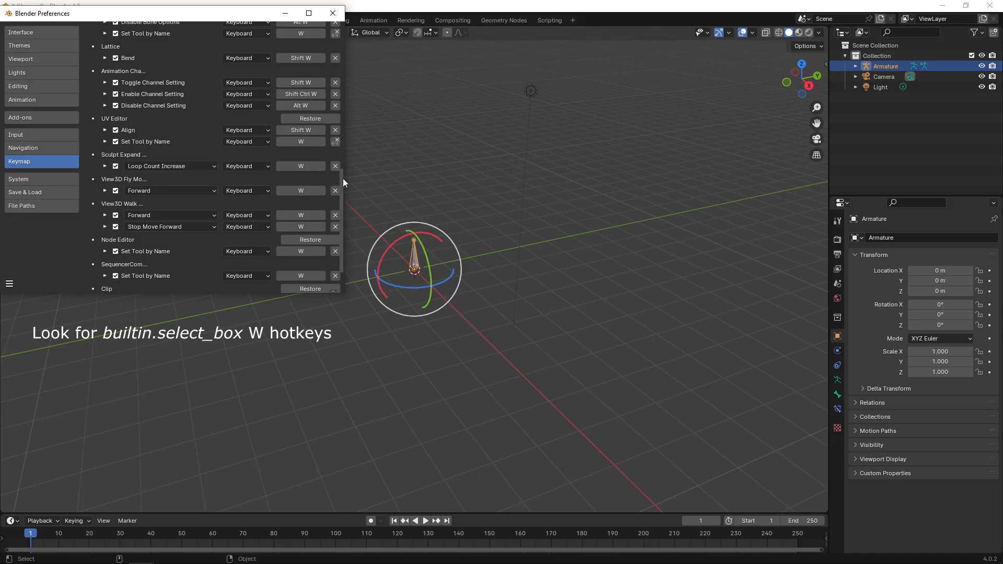
Step: Remove the W Set Tool by Name entry for builtin.select_box from the SequencerCommon keymap
drag(343, 177, 343, 194)
click(105, 236)
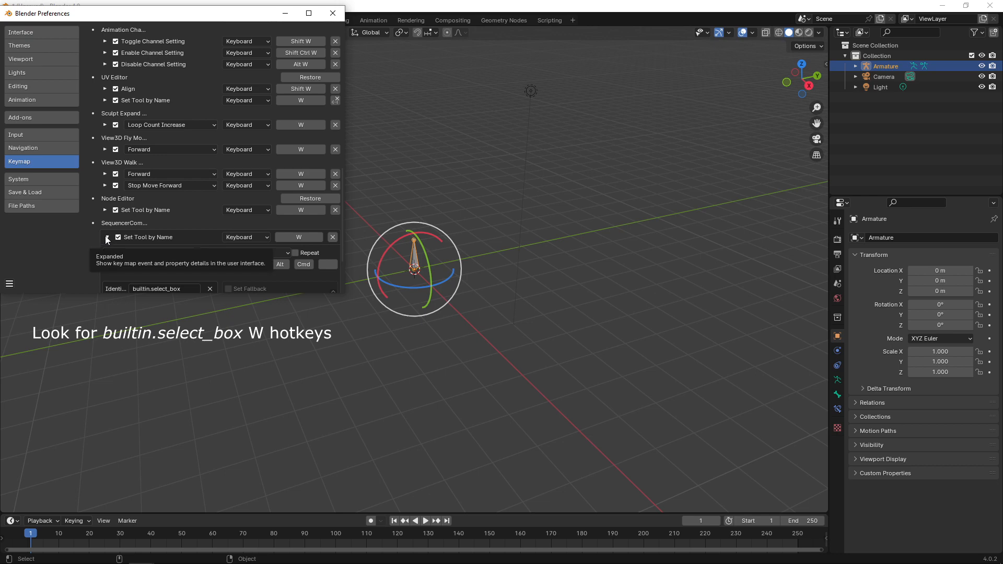
scroll(342, 215, down, 3)
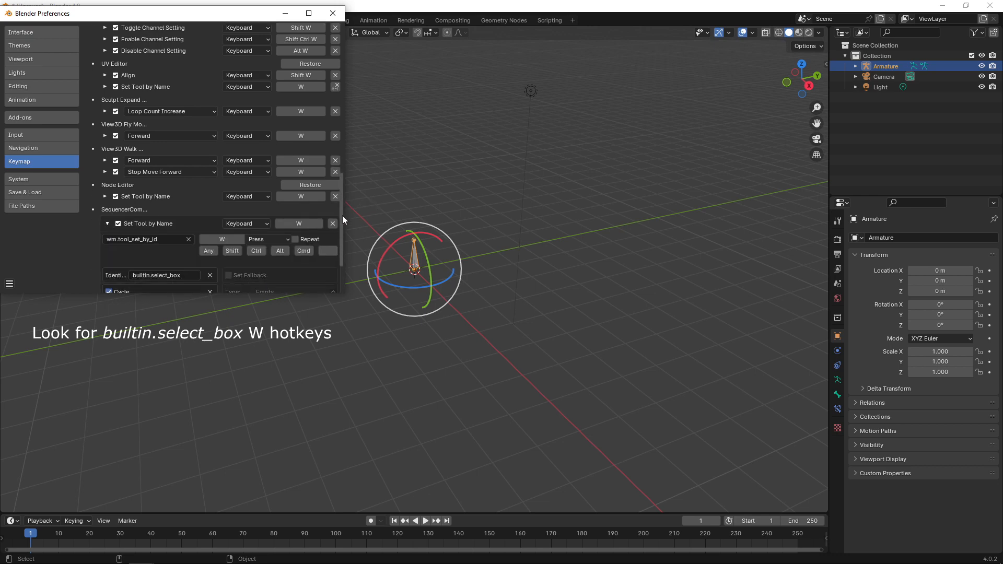
click(333, 194)
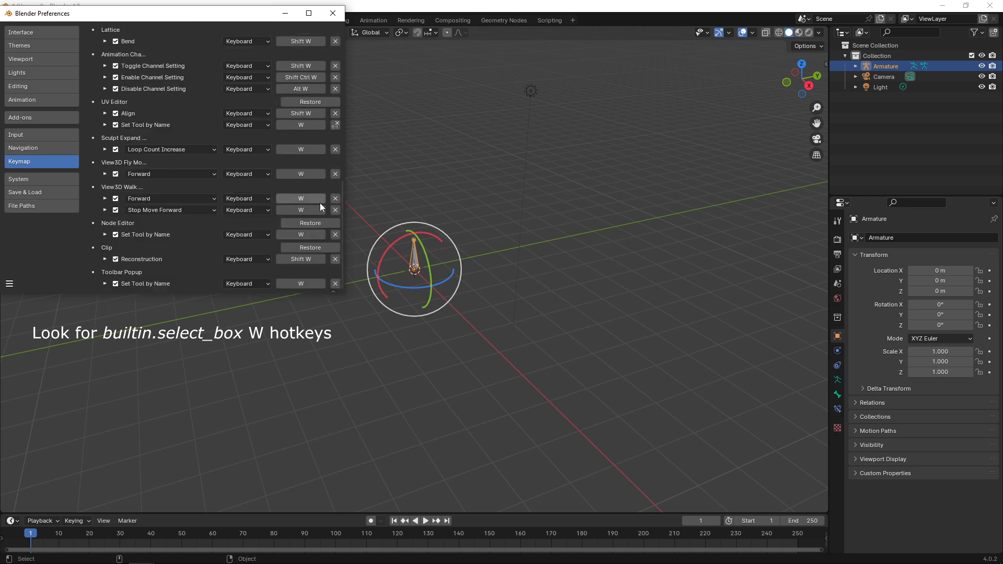
Step: Remove the W Set Tool by Name entry for builtin.select_box from the Node Editor keymap
click(106, 236)
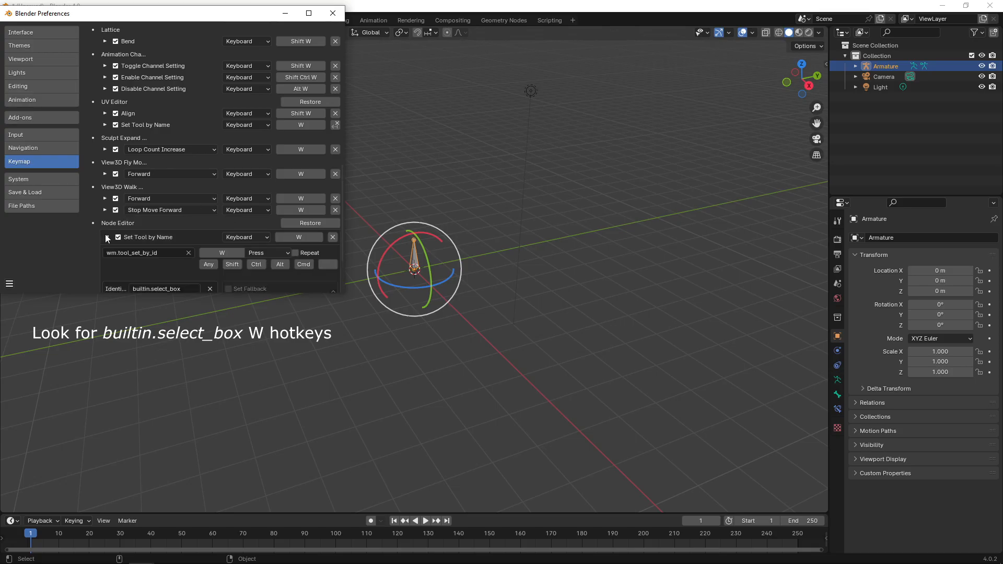
drag(341, 210, 343, 252)
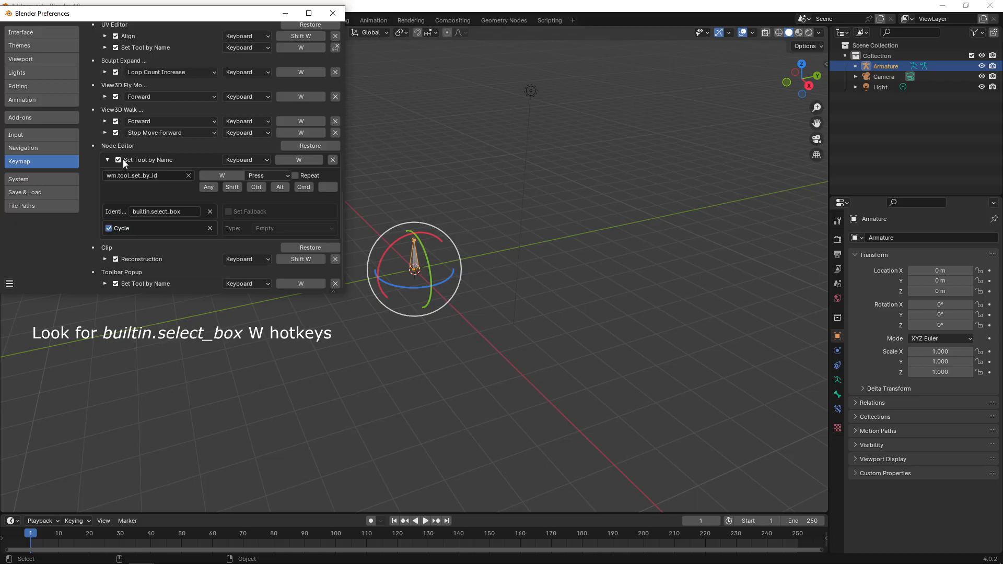
click(332, 160)
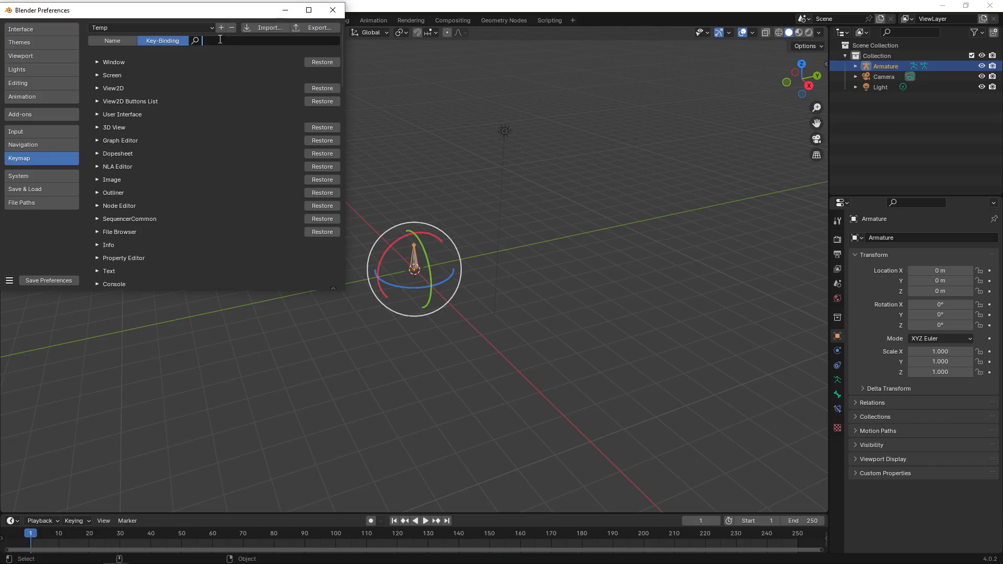
Step: Search the key-bindings for R and check the Notepad notes for the modes whose Grab, Rotate and Resize keys need removing
text(r)
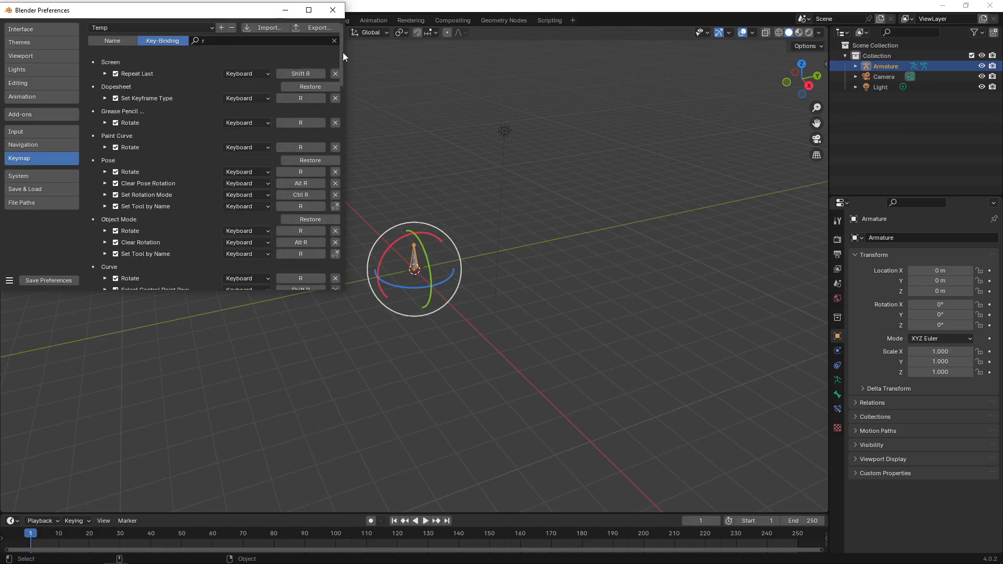
mouse_move(343, 53)
mouse_down()
mouse_move(340, 267)
mouse_move(346, 53)
mouse_up()
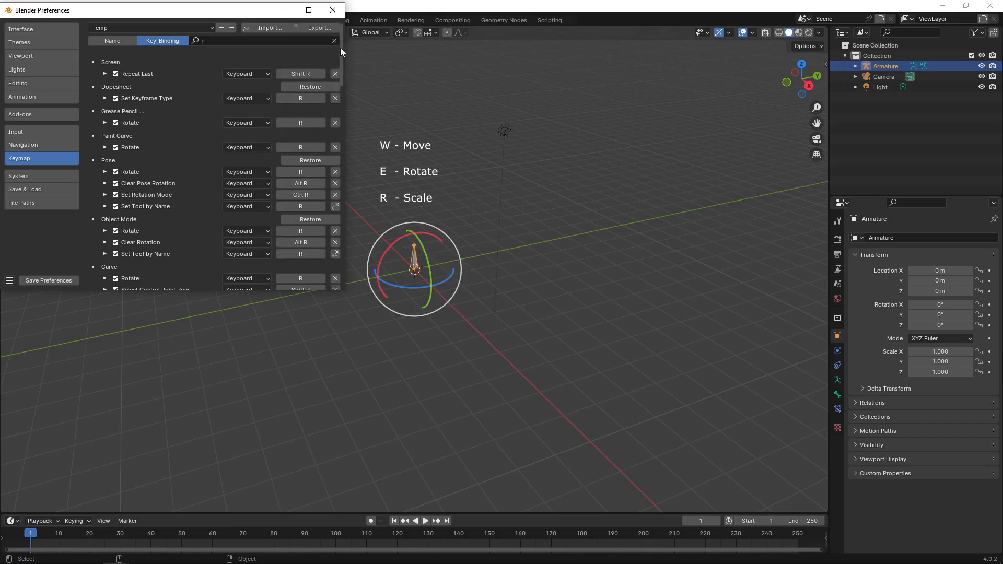
key(alt+Tab)
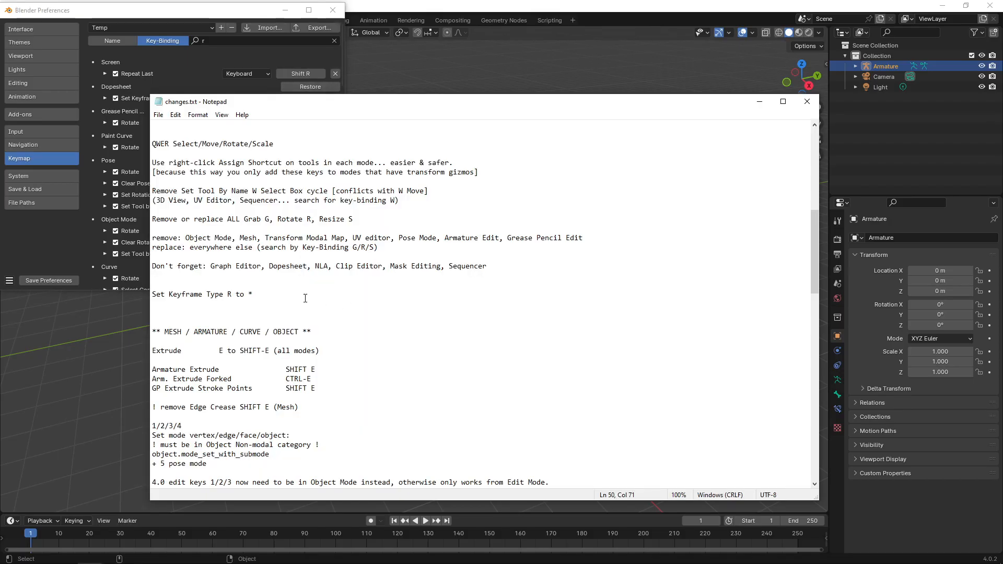
drag(186, 238, 403, 236)
click(193, 12)
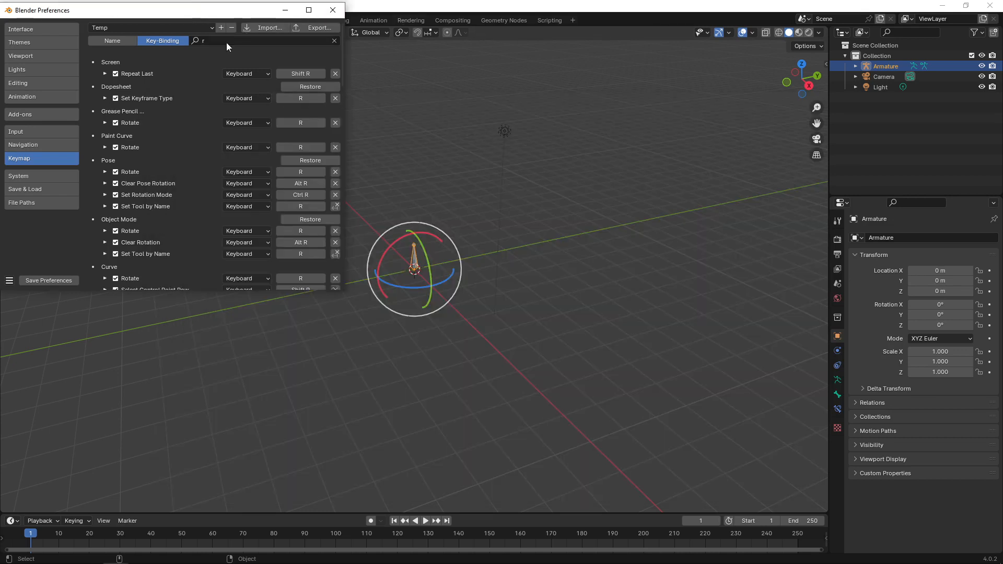
Step: Clear the search and remove the Move G, Rotate R and Resize S entries from the 3D View's Object Mode (Global) keymap
click(334, 41)
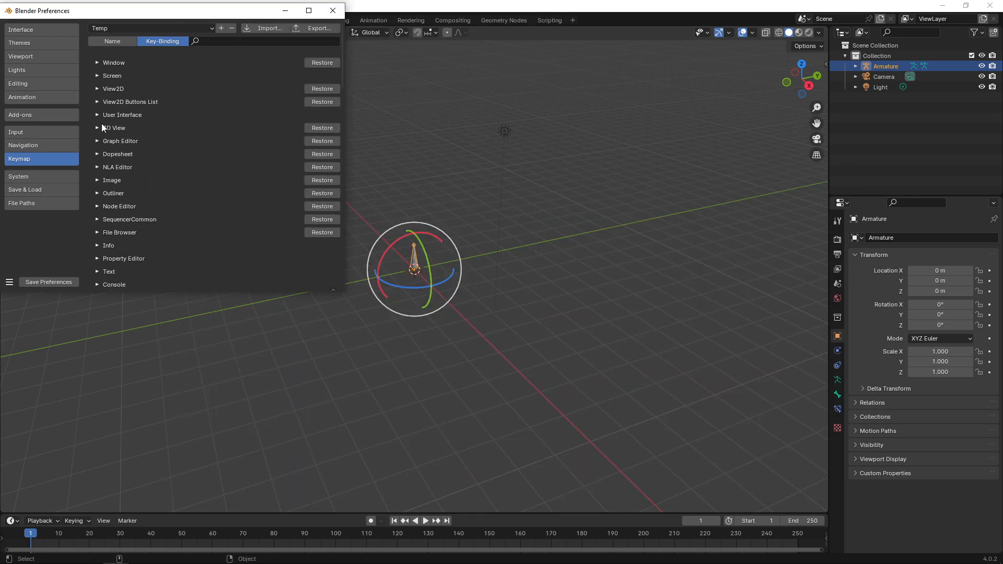
click(102, 128)
click(109, 151)
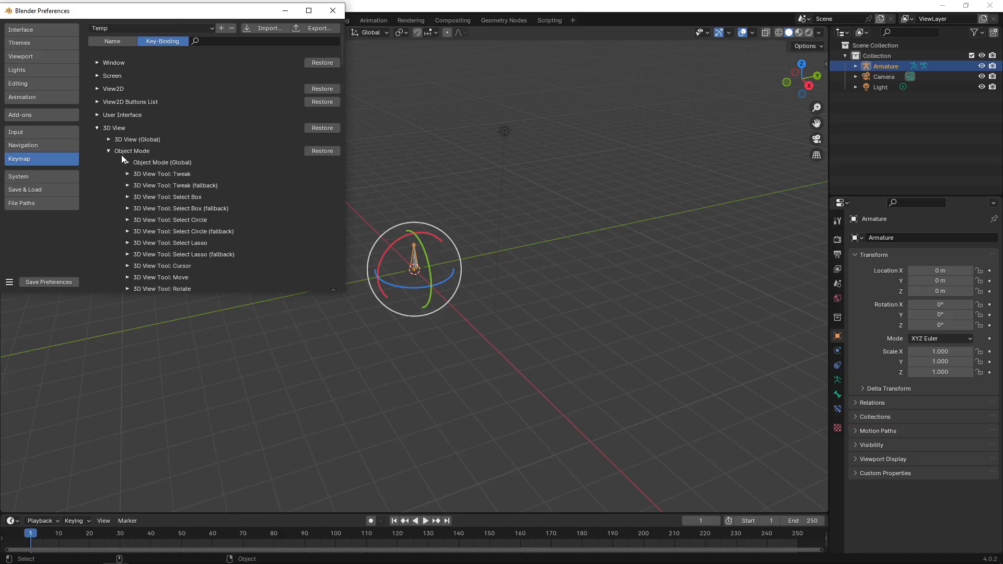
click(128, 162)
scroll(341, 58, down, 10)
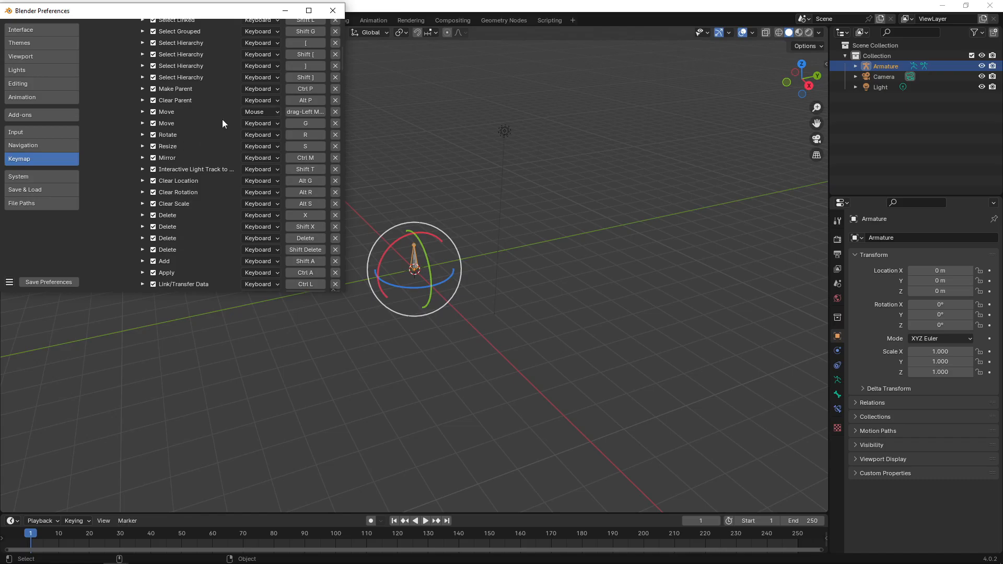
click(335, 124)
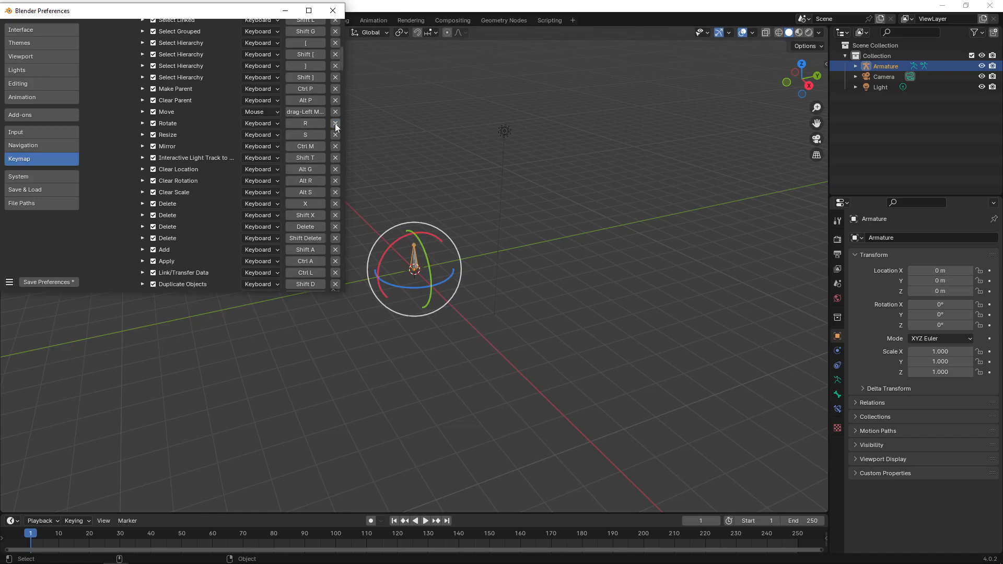
click(335, 124)
click(336, 124)
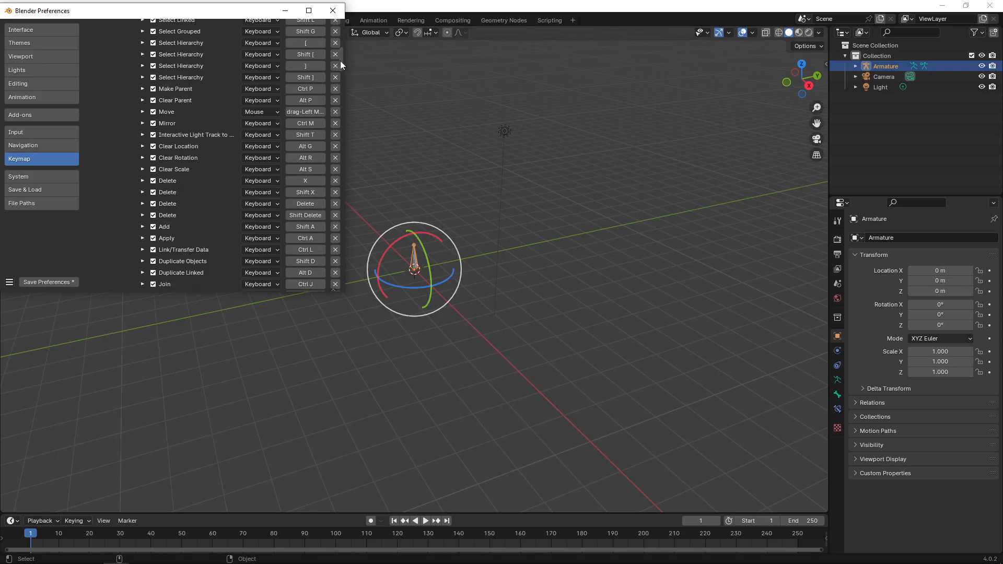
Step: Check the Notepad notes for the next mode that needs its keys removed and collapse the Object Mode keymap
drag(340, 60, 337, 43)
key(alt+Tab)
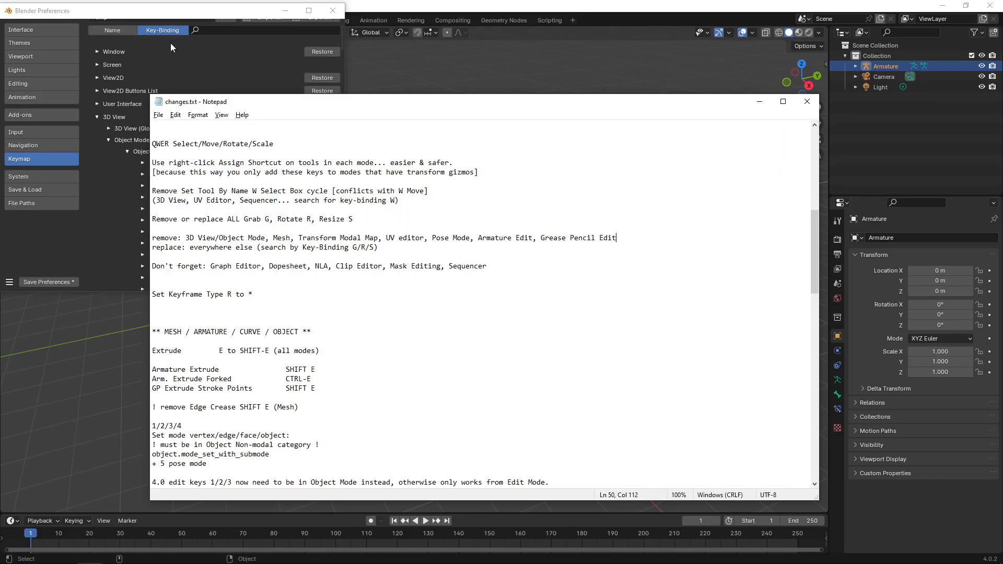
key(alt+Tab)
click(127, 152)
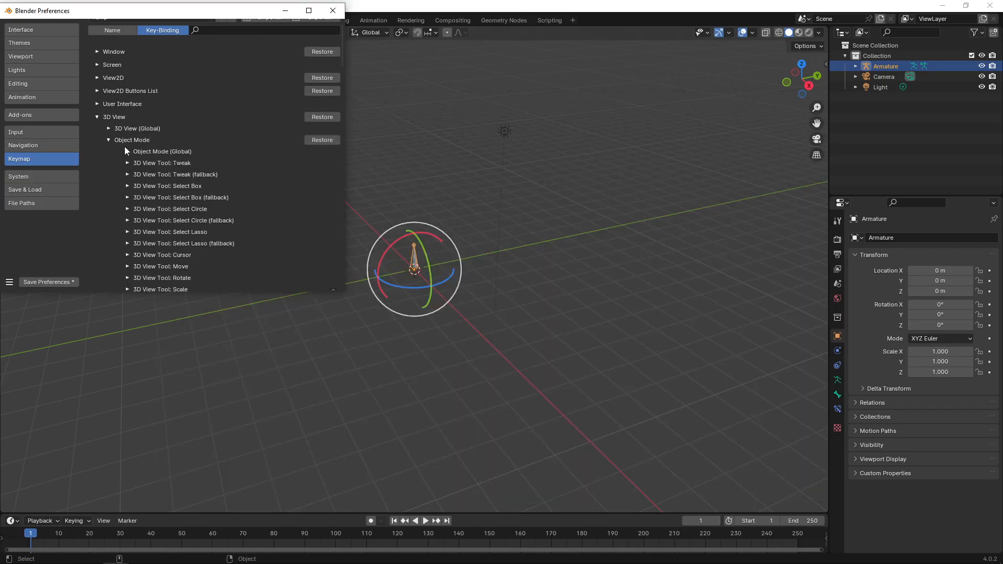
click(108, 140)
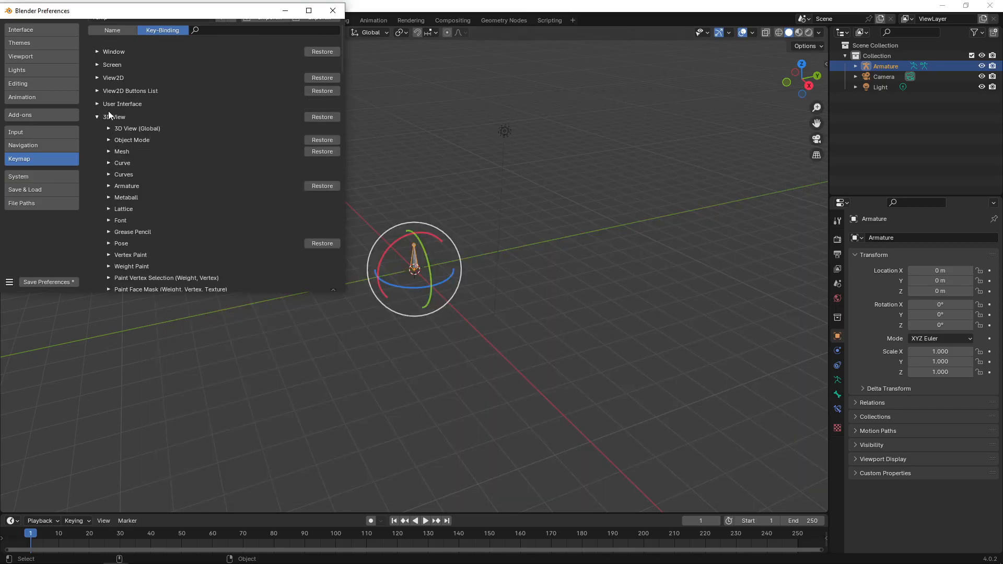
Step: Remove the keyboard Move G, Rotate R and Resize S entries from the 3D View's Mesh (Global) keymap and collapse it
click(109, 152)
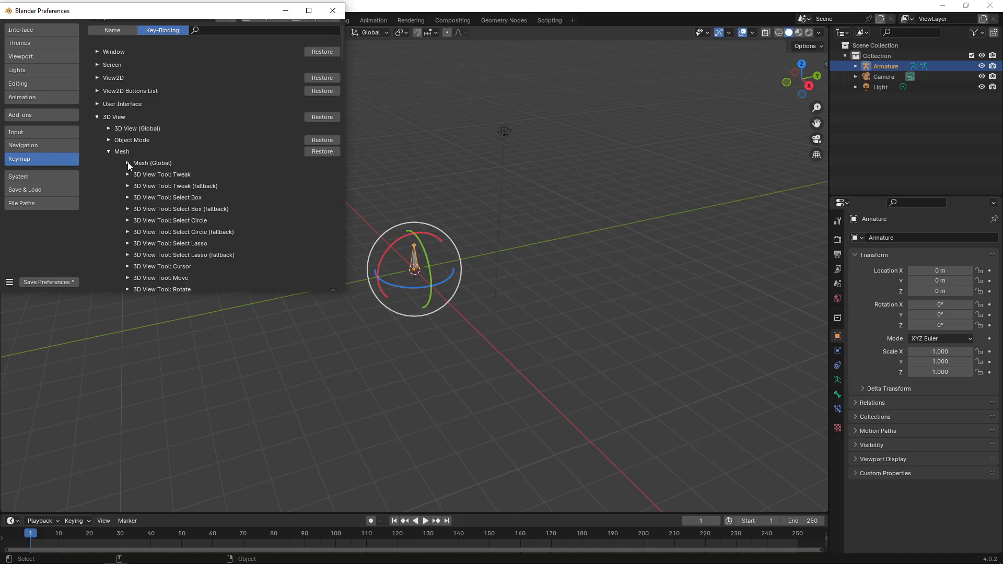
click(127, 162)
drag(341, 44, 342, 52)
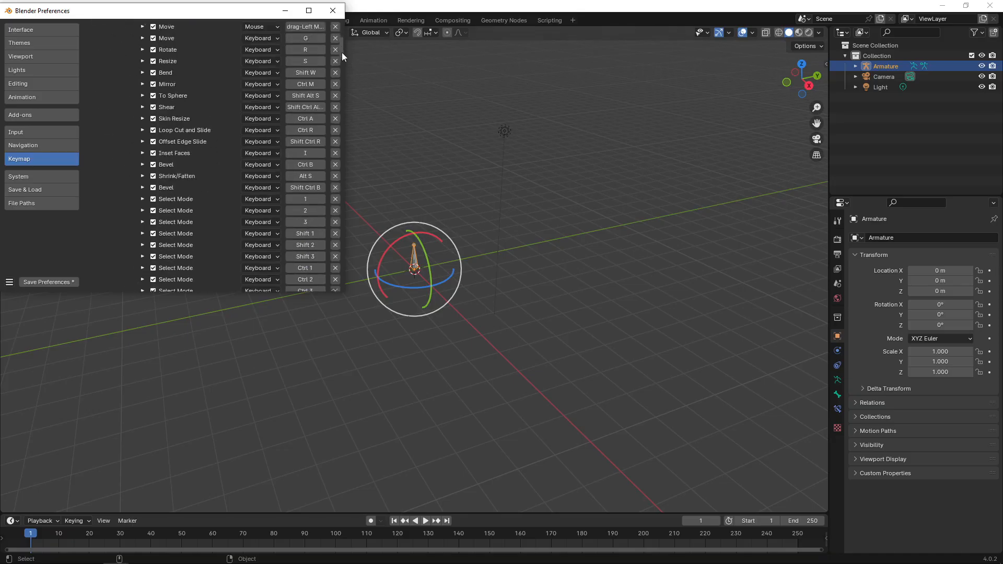
scroll(342, 53, up, 3)
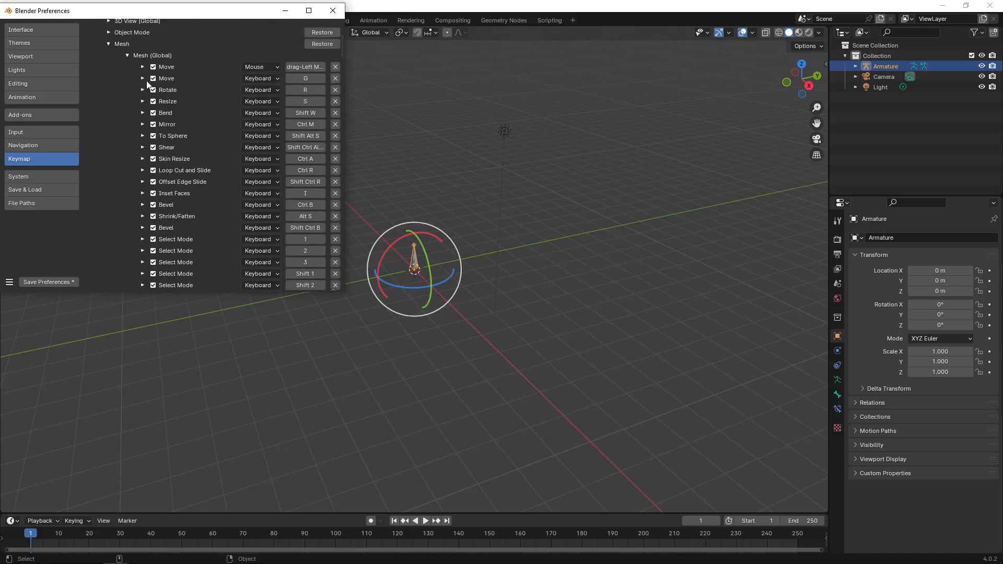
click(335, 78)
click(335, 78)
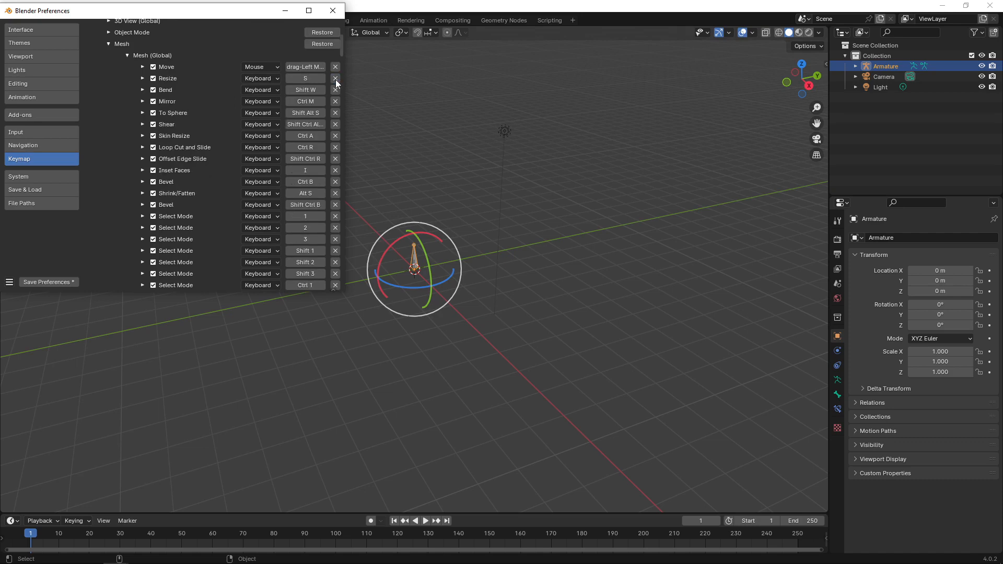
click(335, 79)
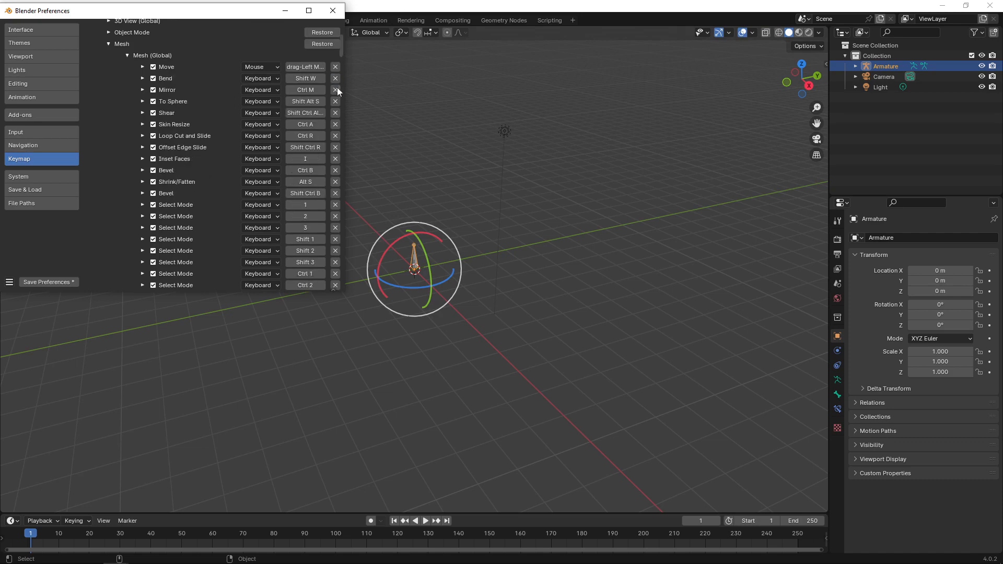
click(127, 55)
click(108, 45)
Step: Remove the Move G, Rotate R, TrackBall R and Resize S entries from the Transform Modal Map, keeping Vert/Edge Slide G
scroll(230, 104, down, 5)
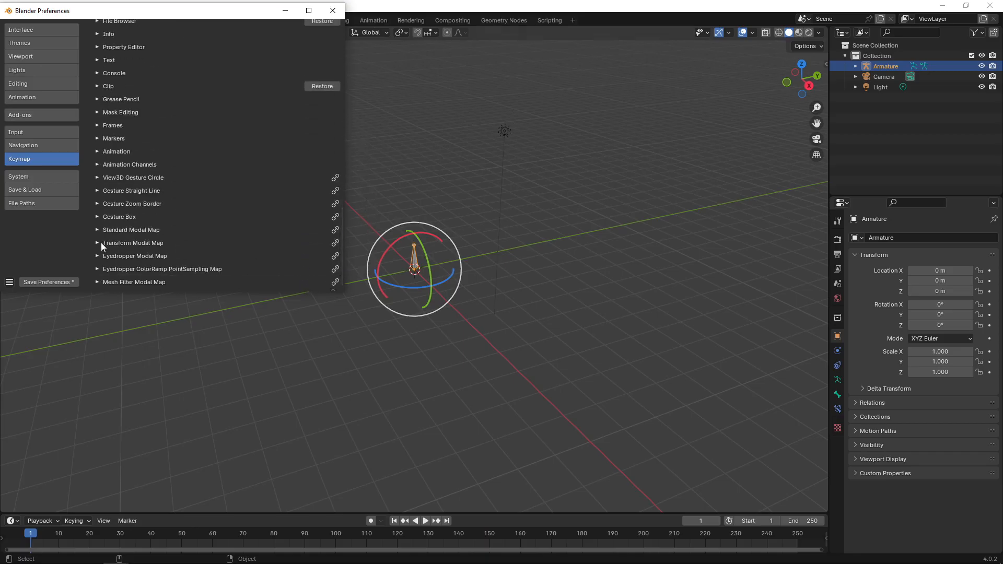
click(98, 243)
drag(344, 152, 347, 194)
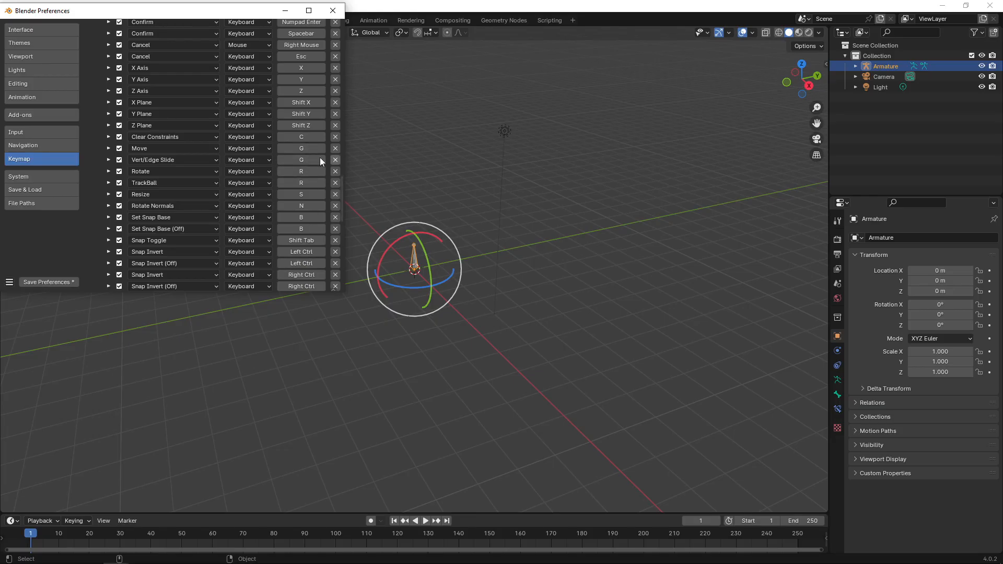
click(335, 148)
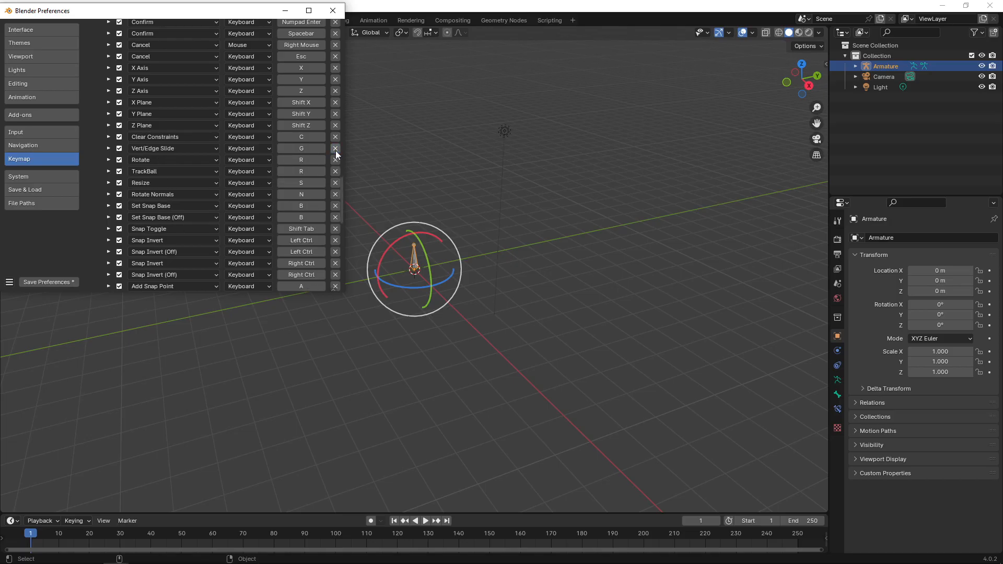
click(335, 160)
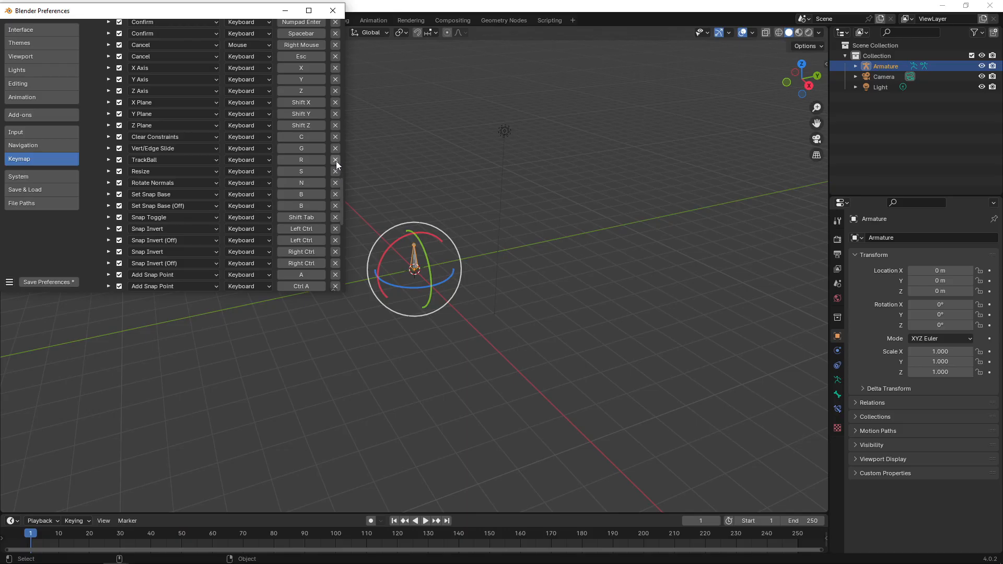
click(108, 161)
click(110, 162)
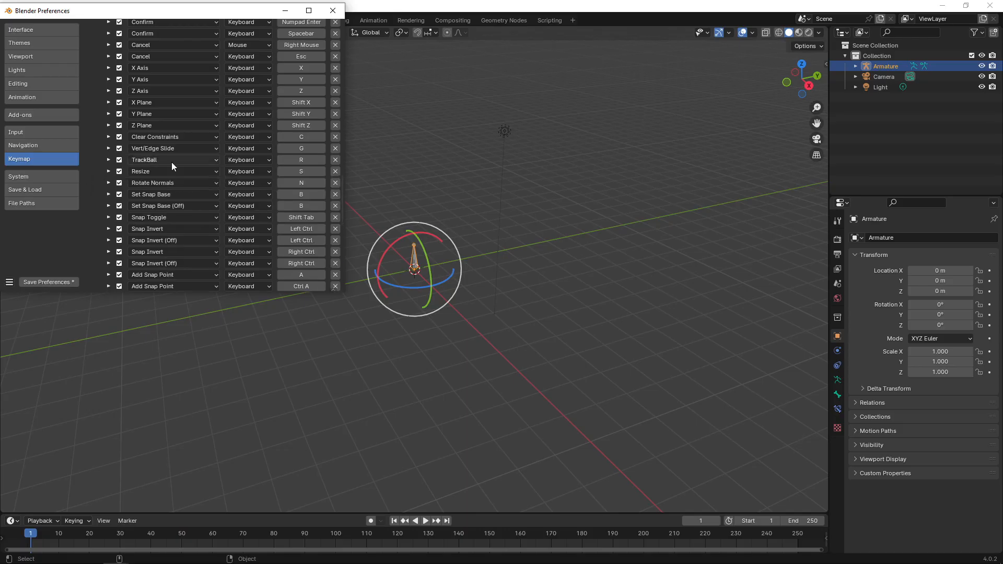
click(336, 160)
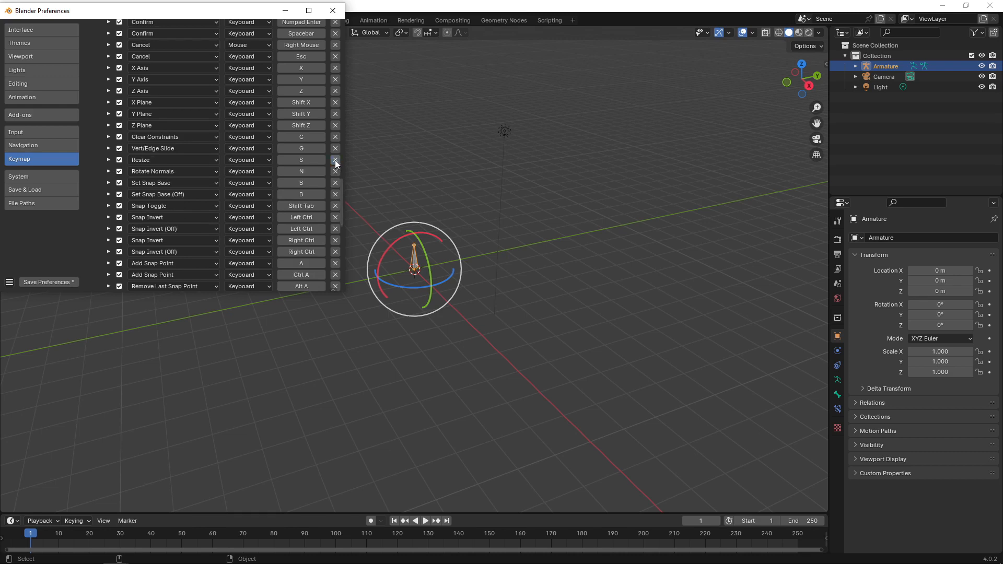
click(336, 160)
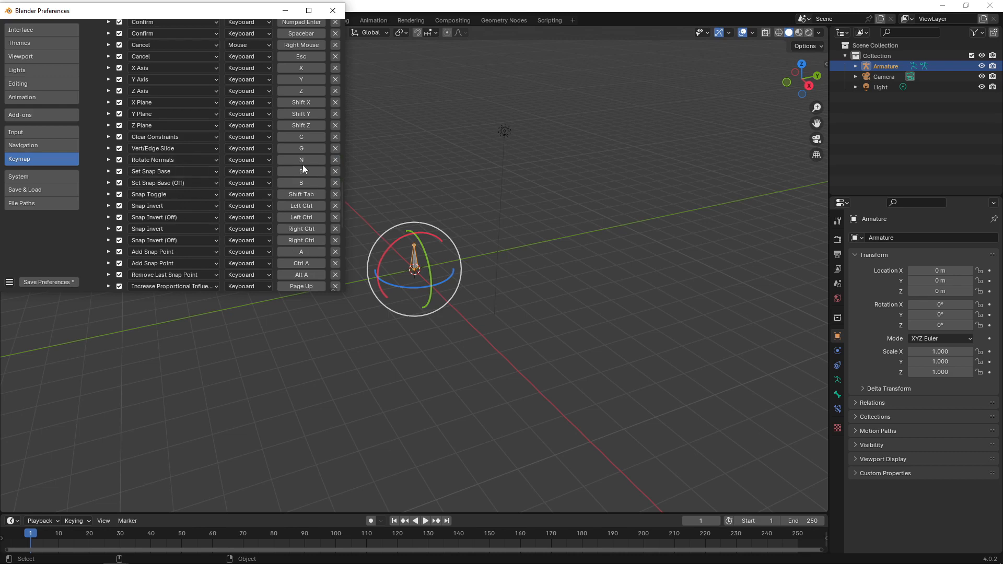
scroll(341, 217, up, 5)
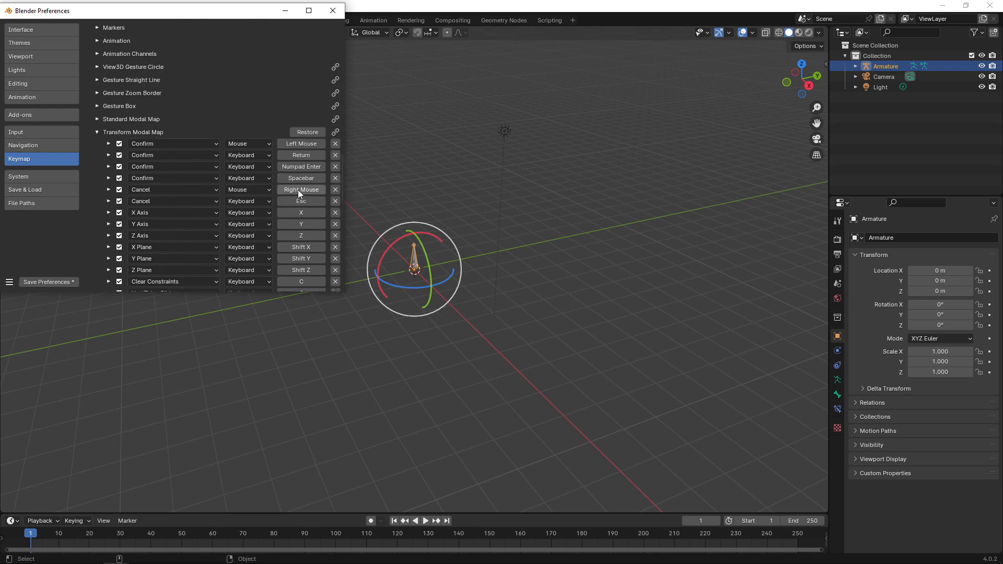
Step: Check the Notepad list for the keymaps still needing removals and collapse the Transform Modal Map in Blender Preferences
key(alt+Tab)
click(410, 237)
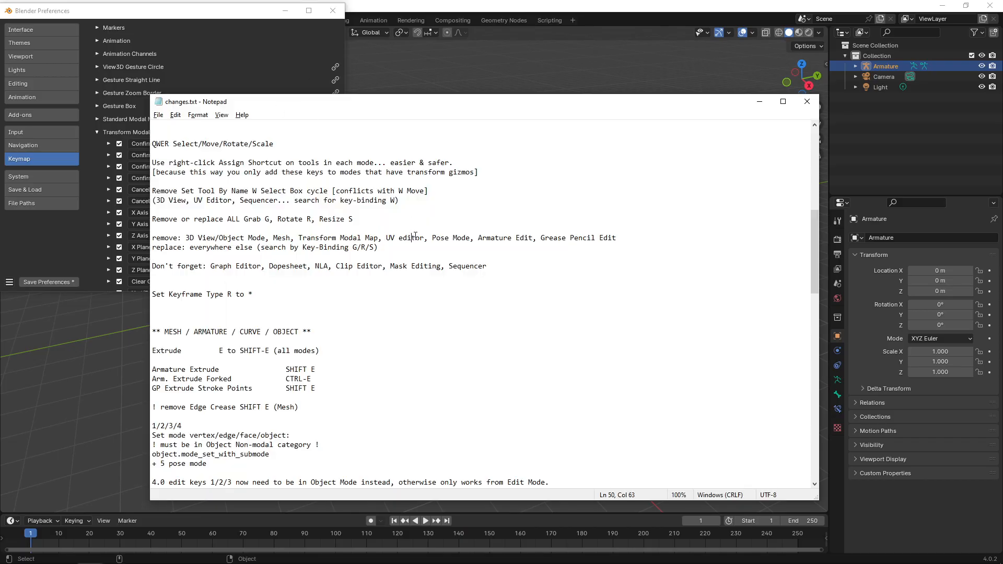
click(217, 14)
click(98, 132)
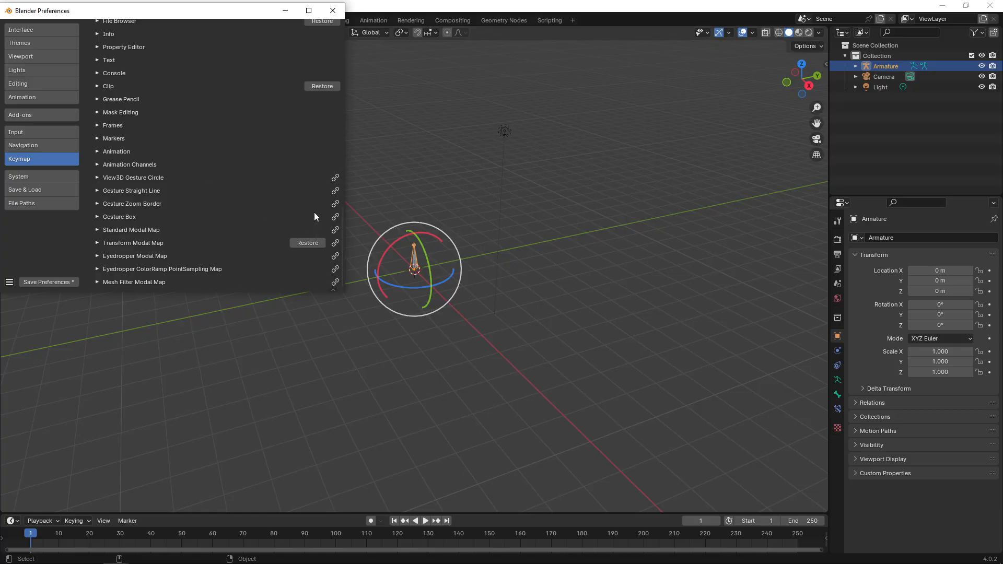
Step: Remove the keyboard Move G, Rotate R and Resize S entries from the Image section's UV Editor (Global) keymap and collapse the section
drag(342, 220, 343, 78)
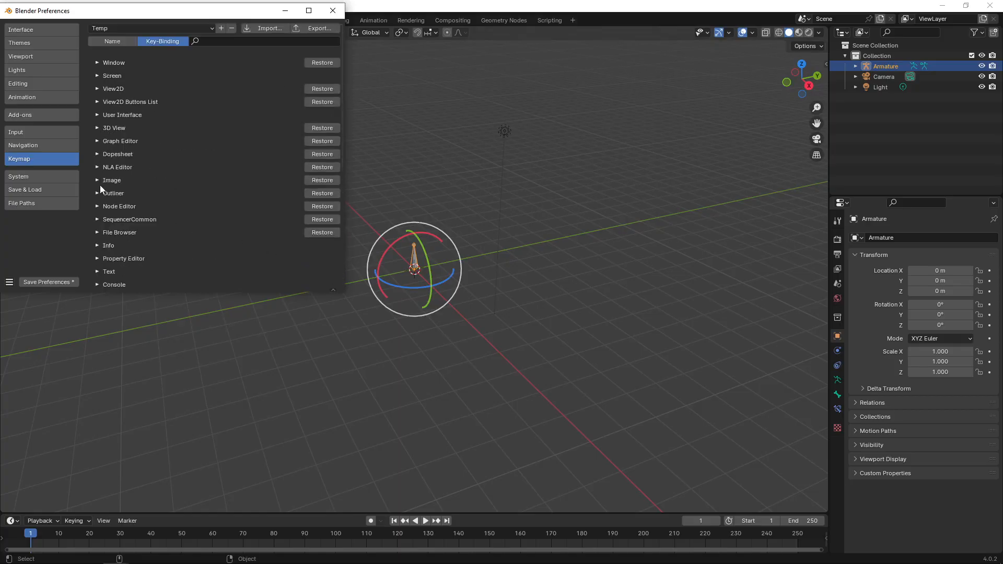
click(97, 180)
click(107, 204)
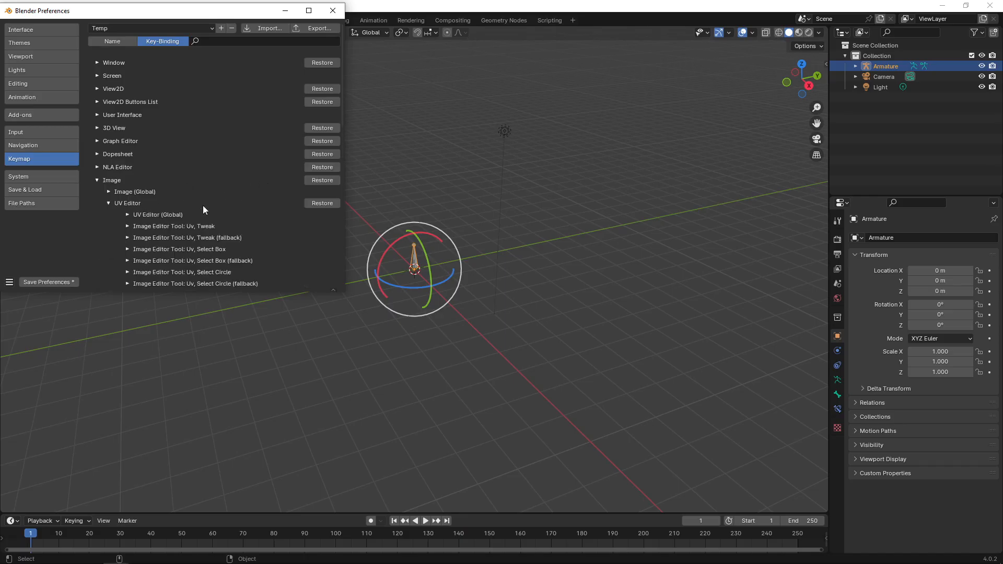
click(128, 214)
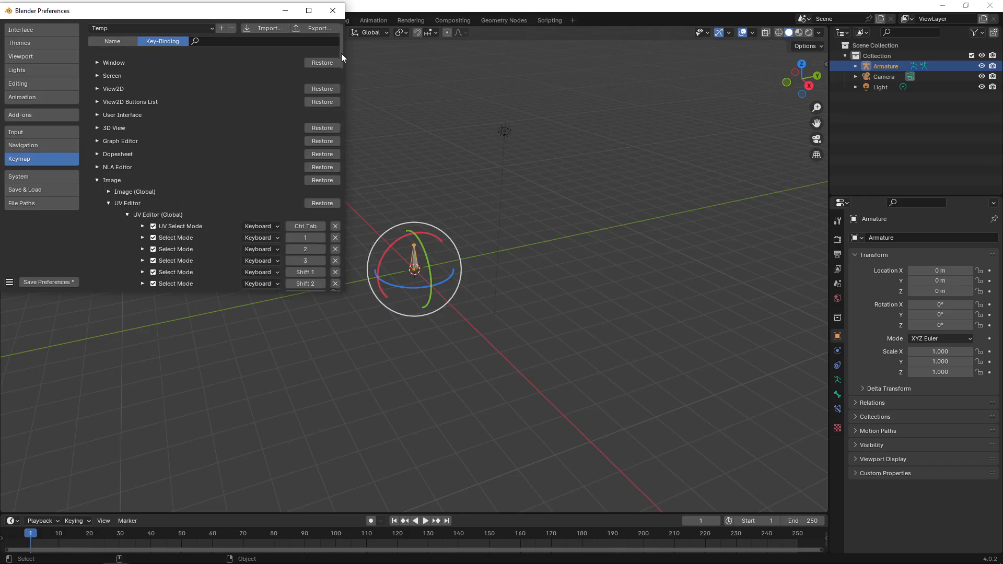
drag(341, 53, 340, 178)
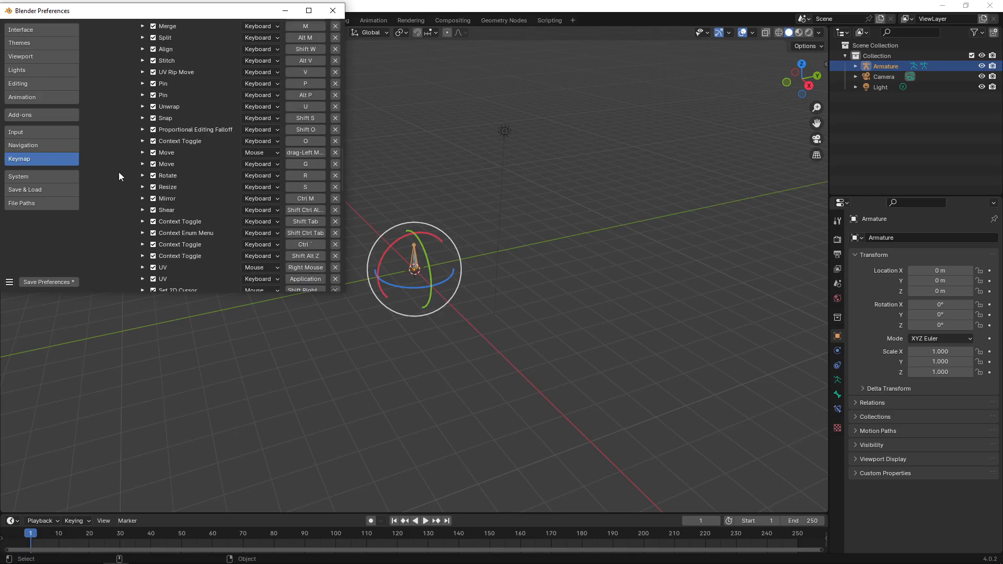
click(335, 164)
click(336, 164)
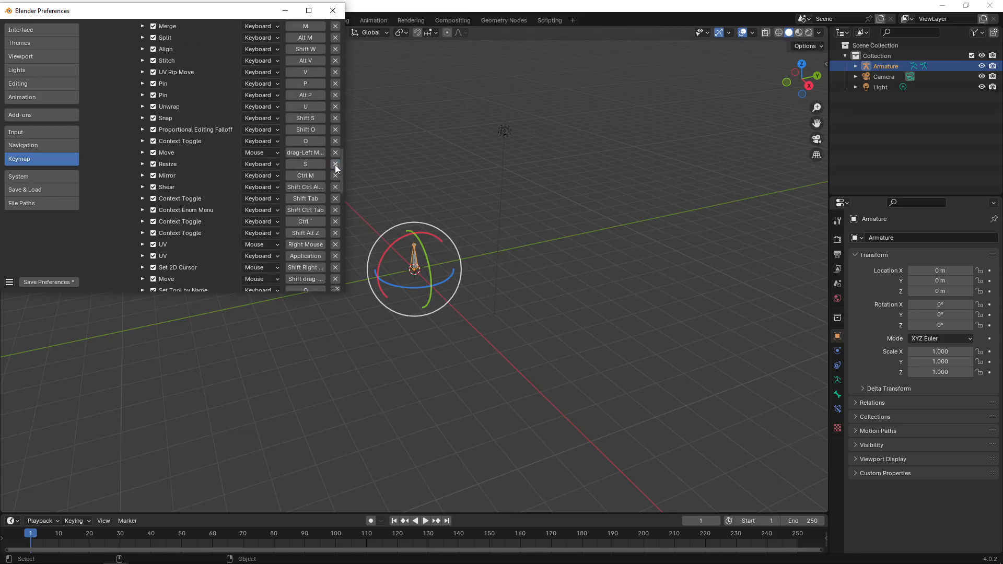
click(335, 164)
drag(340, 171, 334, 43)
click(125, 206)
click(109, 195)
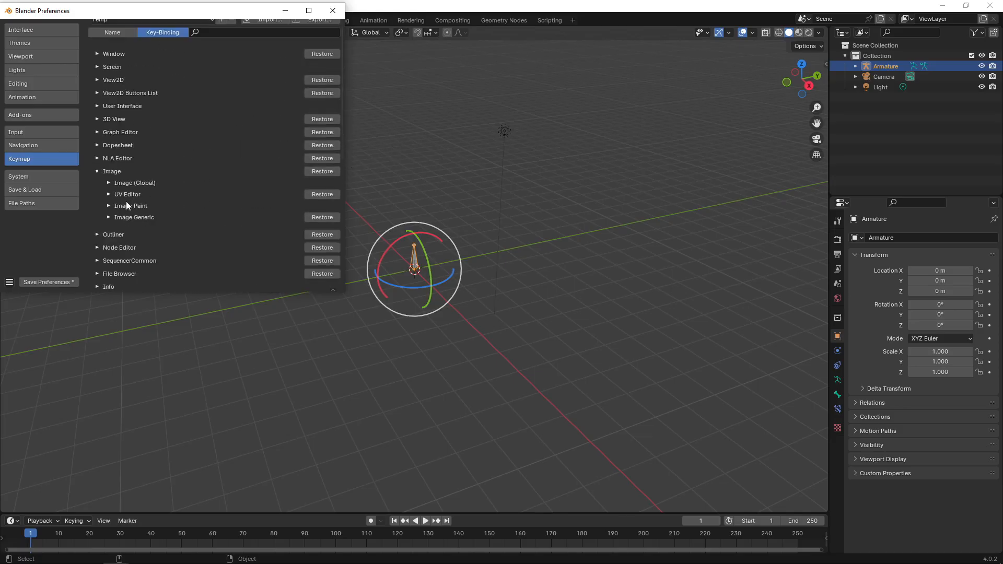
click(97, 171)
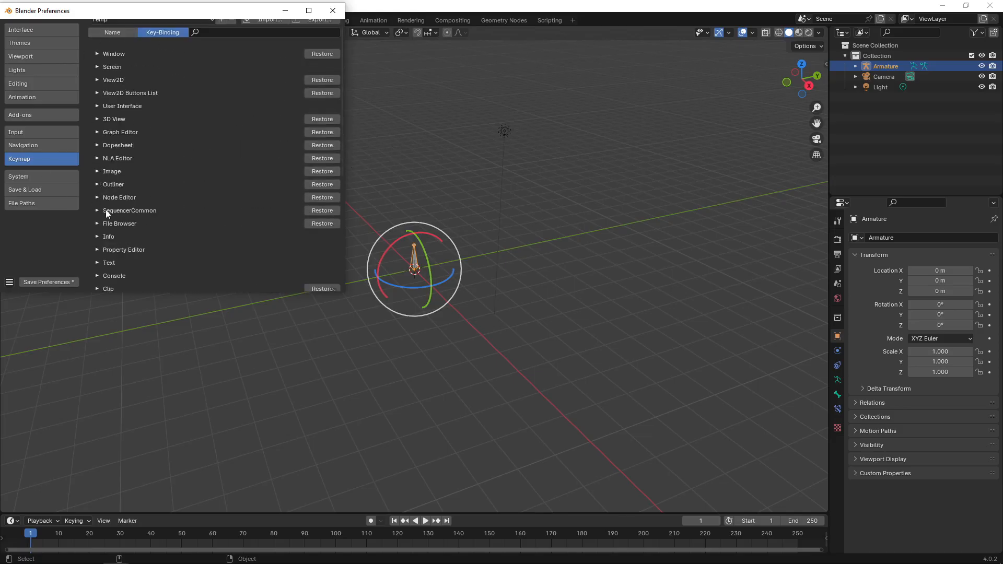
Step: Remove the keyboard Move G, Rotate R and Resize S entries from the 3D View's Armature (Global) keymap and collapse the section
click(98, 119)
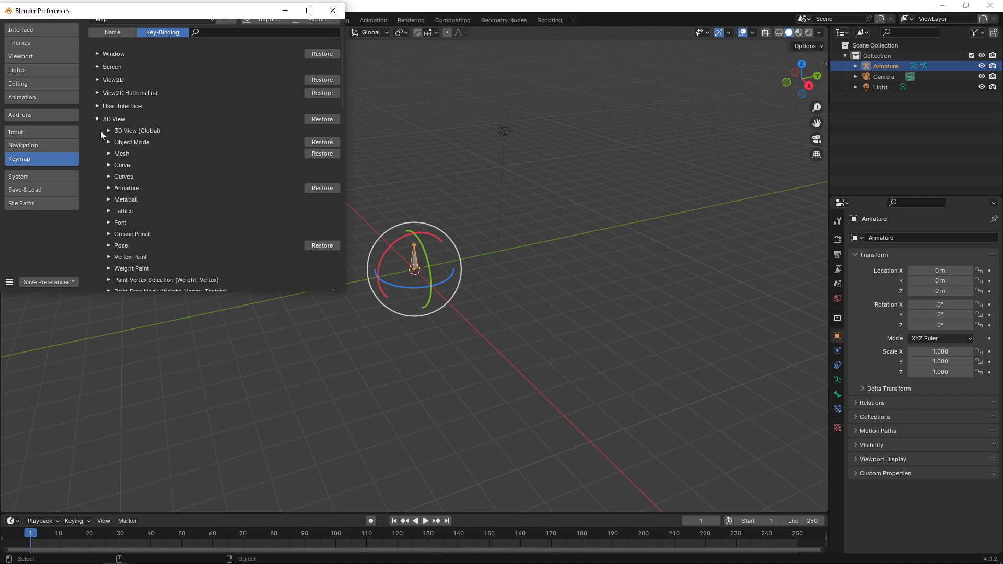
click(108, 188)
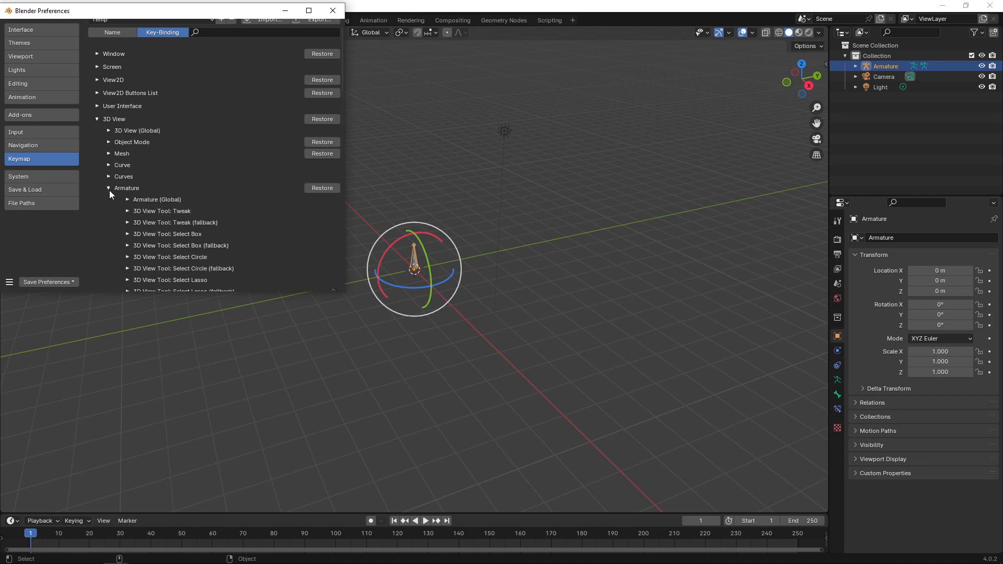
click(127, 199)
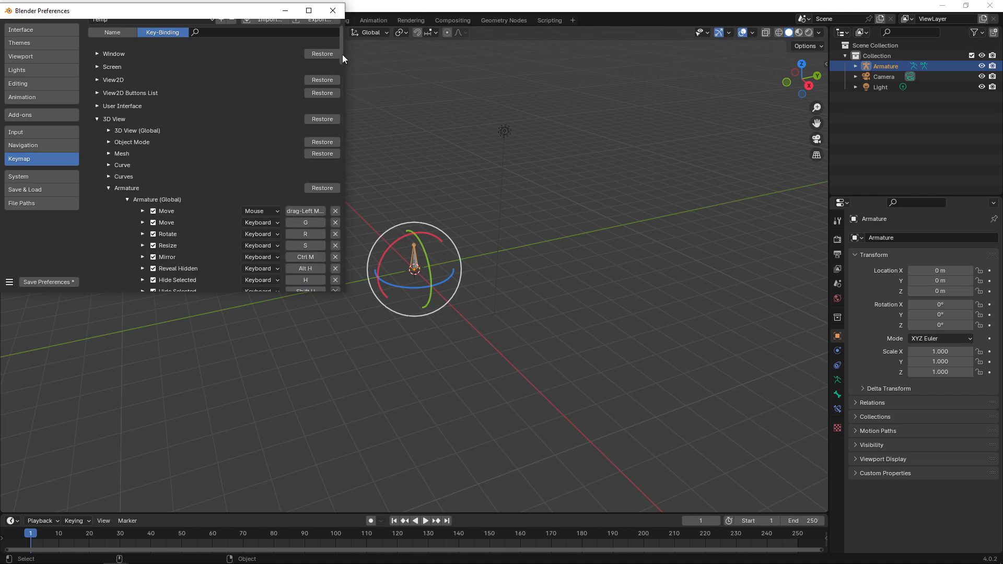
scroll(342, 58, down, 4)
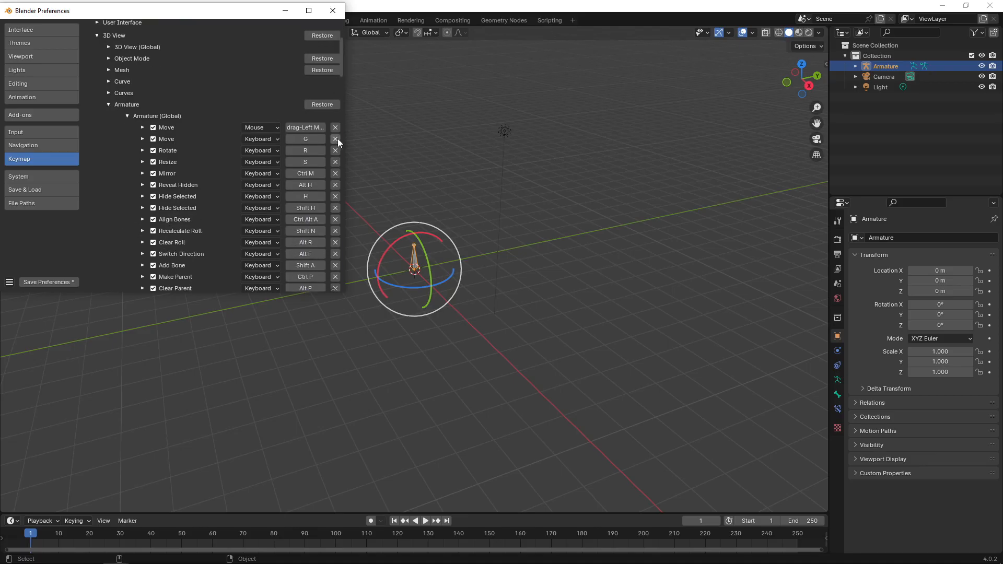
click(336, 139)
click(337, 140)
click(336, 140)
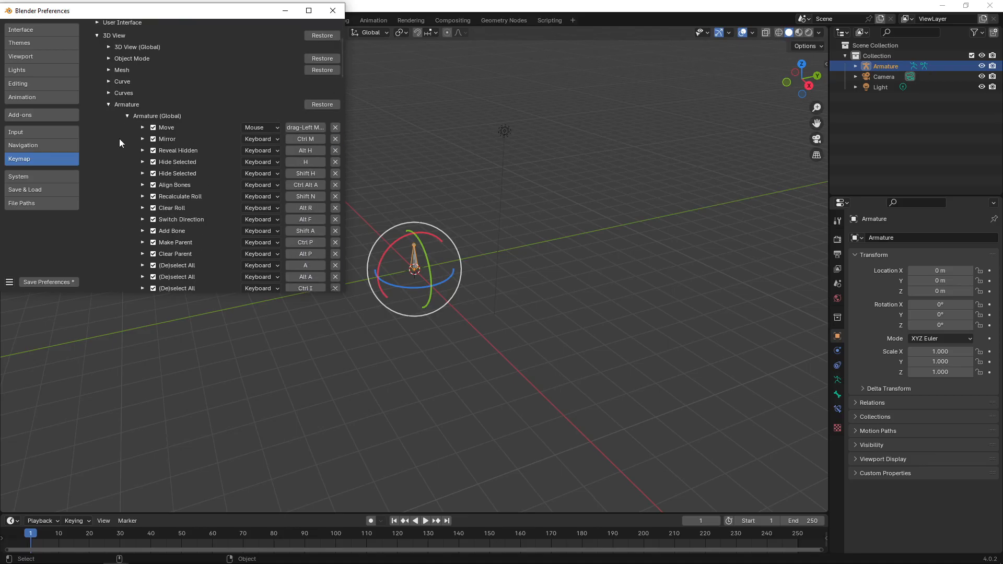
click(109, 104)
scroll(109, 104, up, 3)
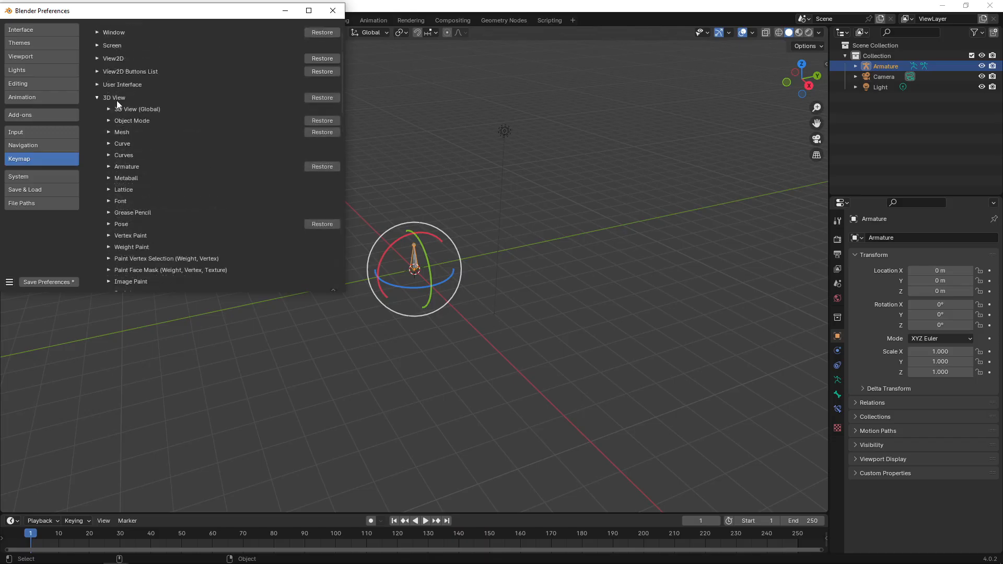
click(98, 98)
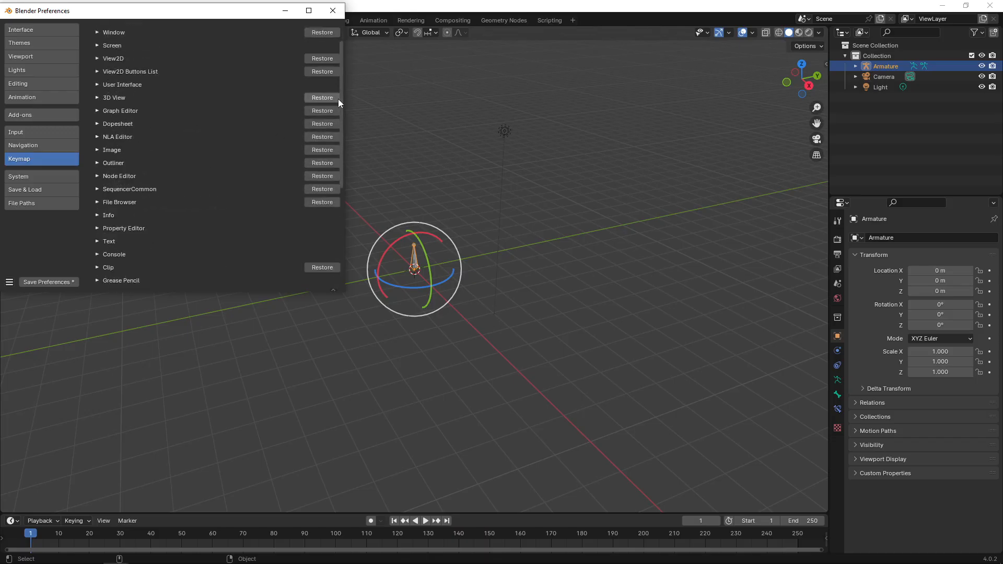
Step: Remove the keyboard Move G, Rotate R and Resize S entries from the Grease Pencil section's Grease Pencil Stroke Edit Mode keymap
drag(340, 102, 337, 156)
click(103, 149)
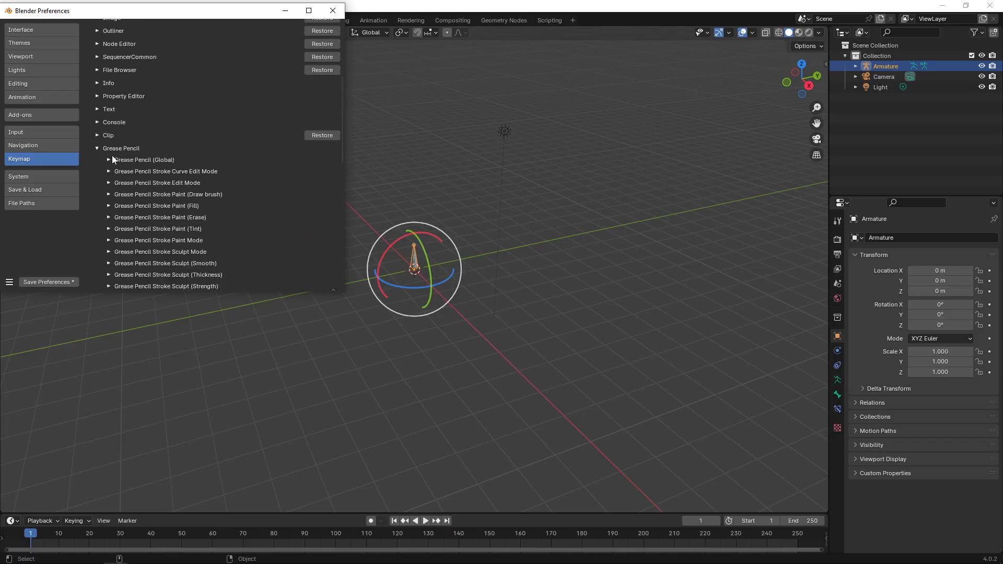
click(109, 160)
click(115, 163)
click(109, 183)
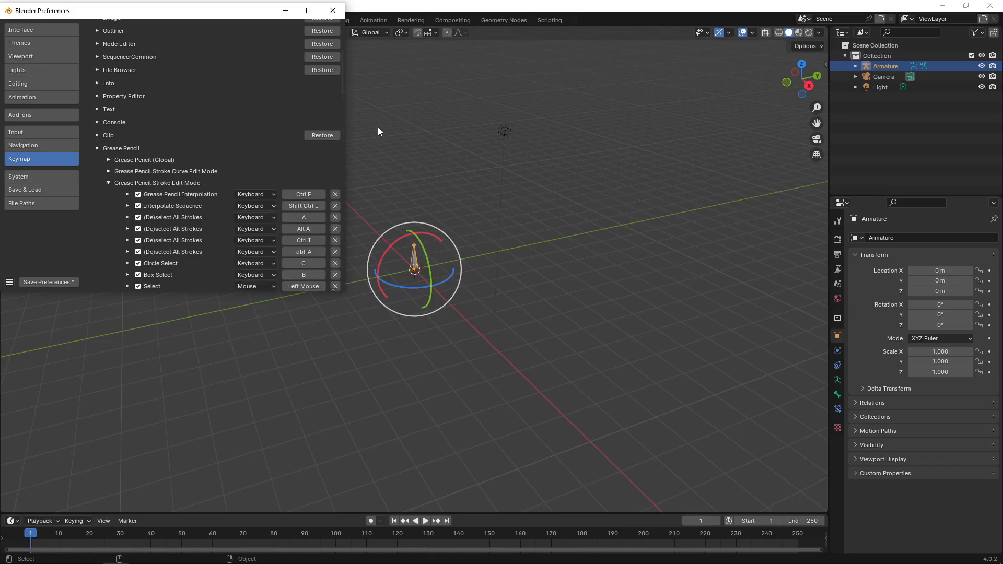
mouse_move(341, 83)
mouse_down()
mouse_move(340, 167)
mouse_move(316, 189)
mouse_up()
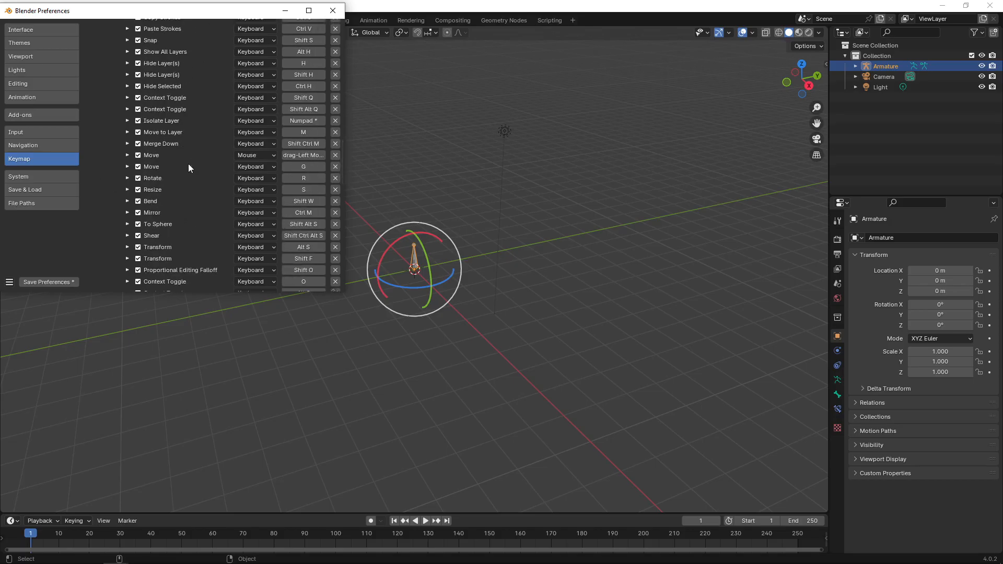
click(336, 167)
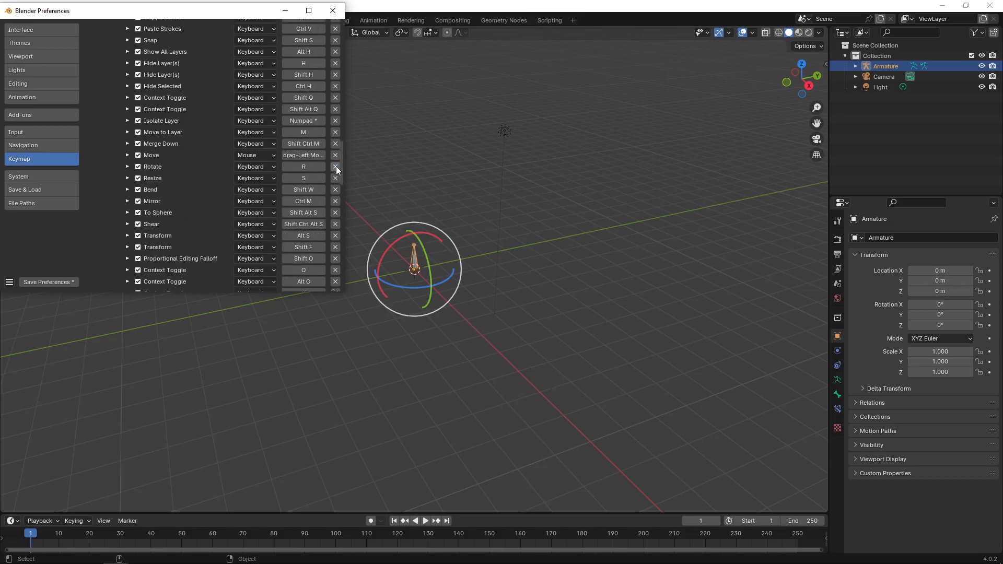
click(336, 166)
click(335, 166)
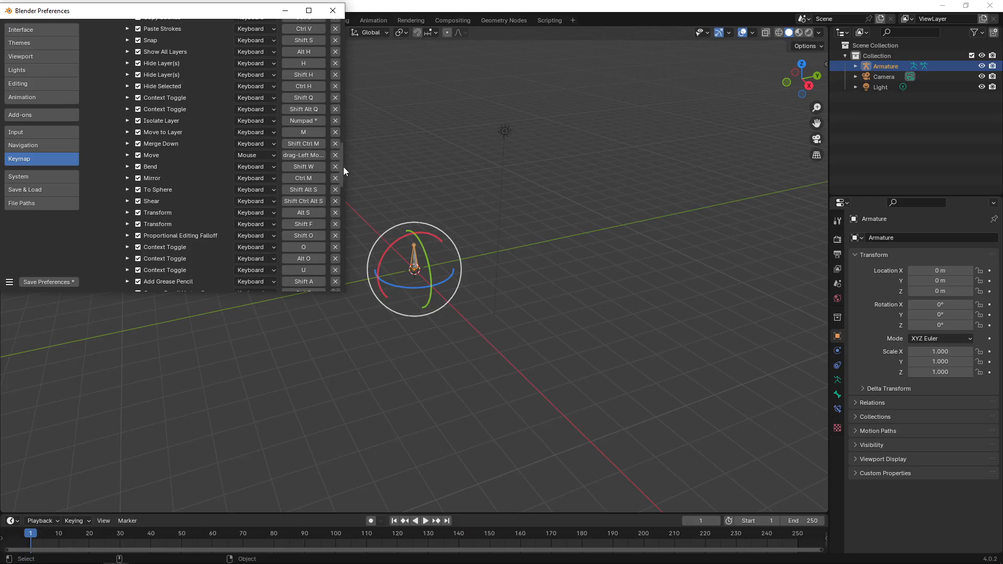
Step: Remove the keyboard Move G, Rotate R and Resize S entries from the 3D View's Pose (Global) keymap and collapse the section
drag(341, 171, 342, 78)
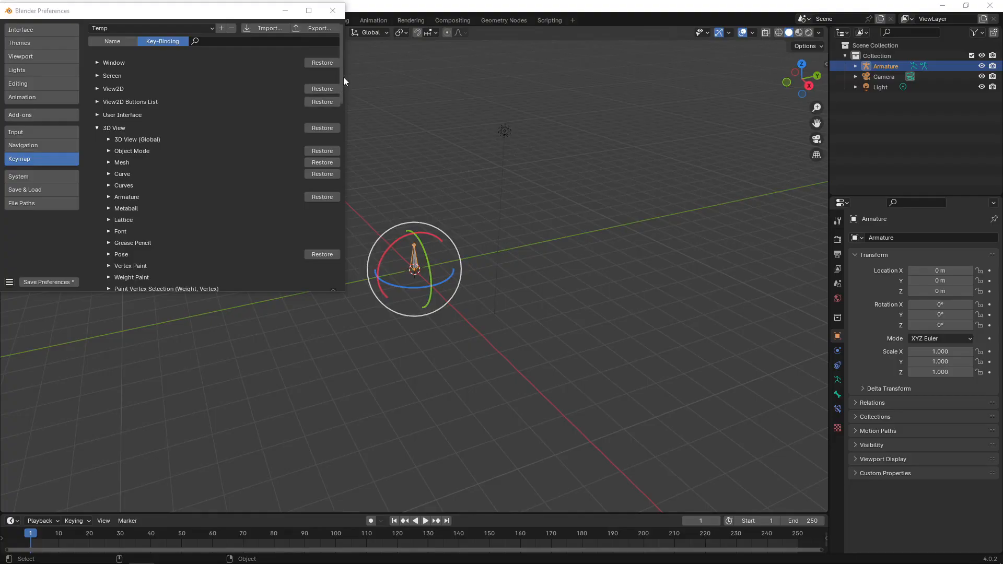
drag(343, 77, 345, 108)
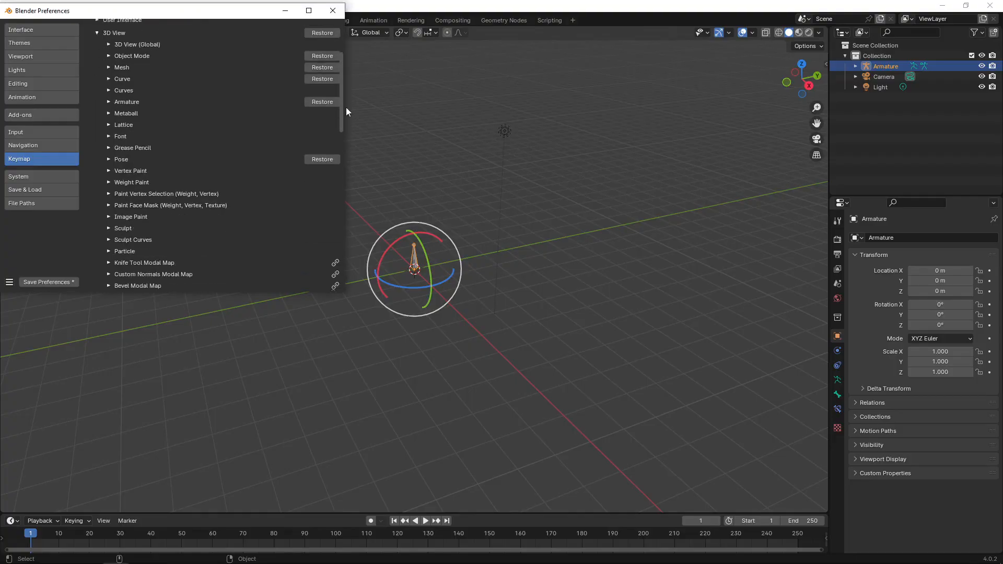
click(109, 156)
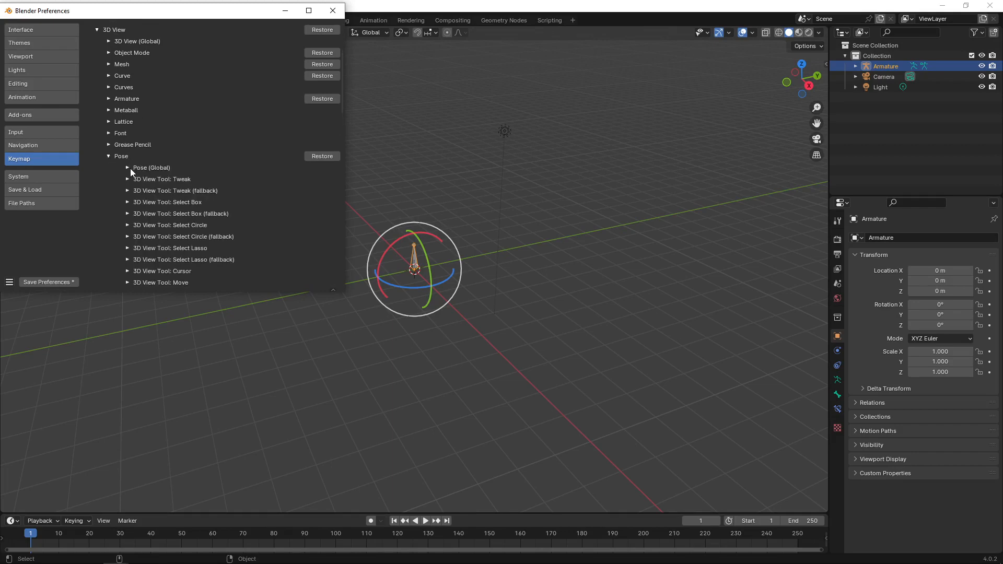
click(130, 168)
scroll(341, 78, down, 2)
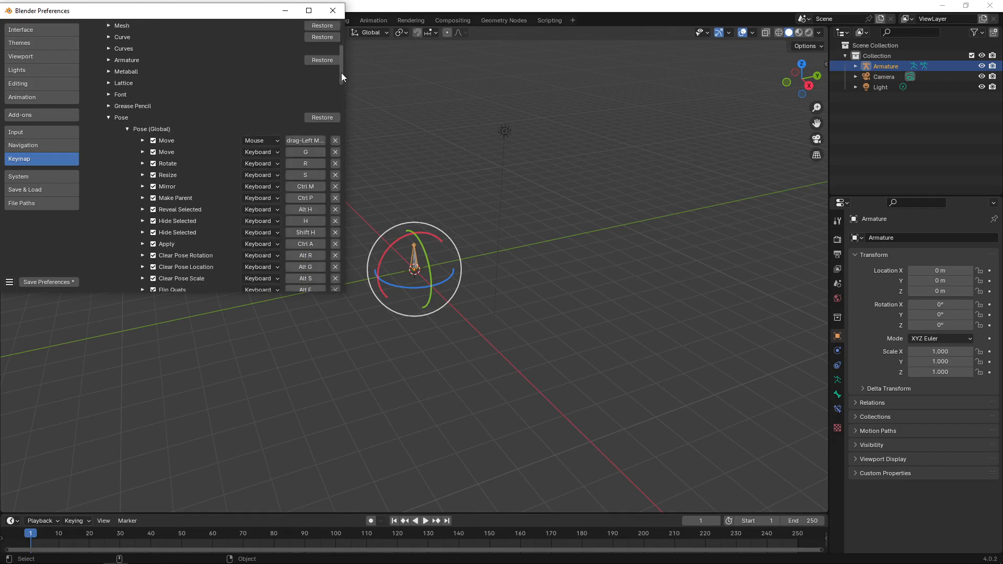
scroll(342, 74, down, 1)
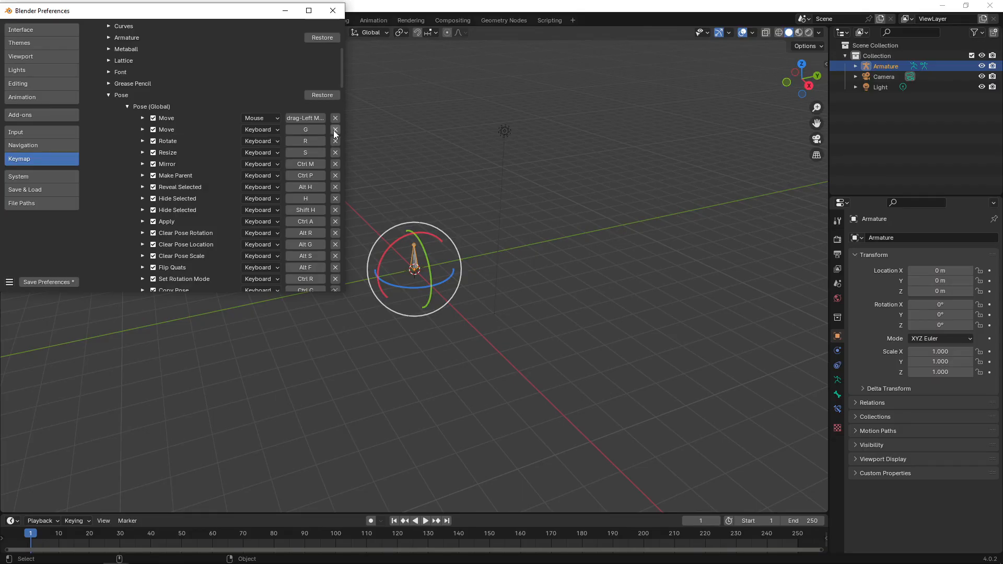
click(335, 130)
click(334, 131)
click(335, 130)
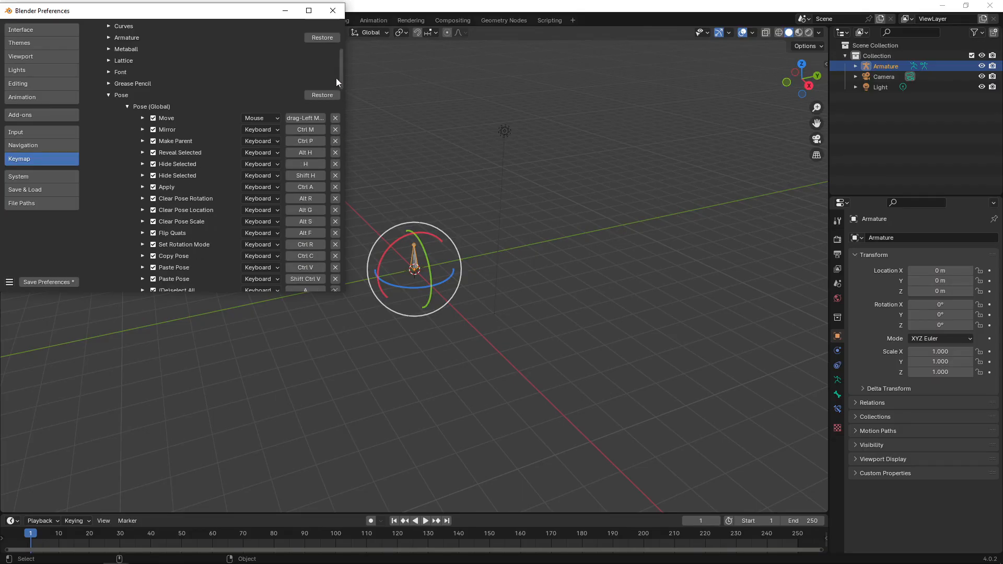
drag(342, 83, 342, 93)
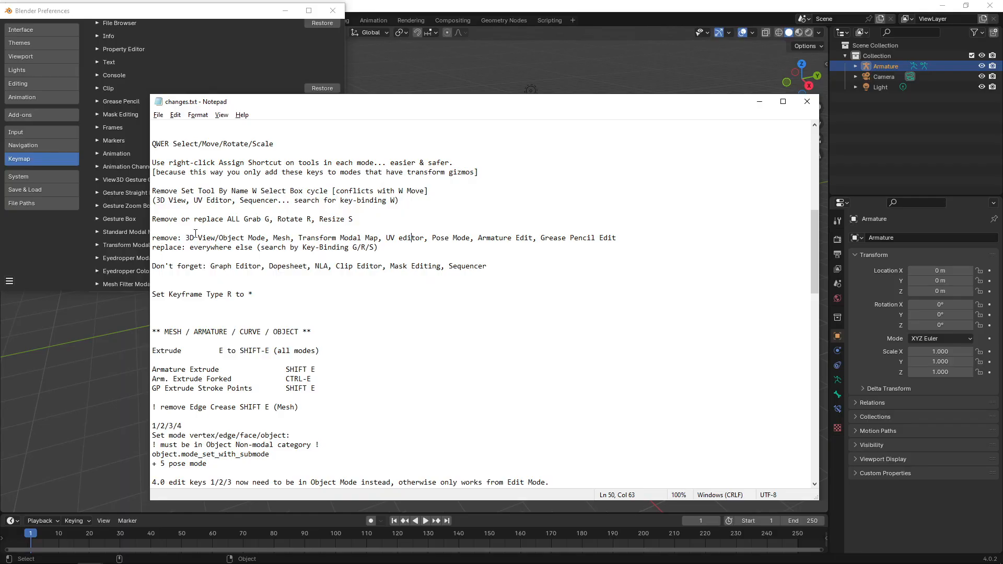
Step: Review the remove and replace notes for the G, R and S bindings in changes.txt in Notepad
drag(152, 238, 633, 238)
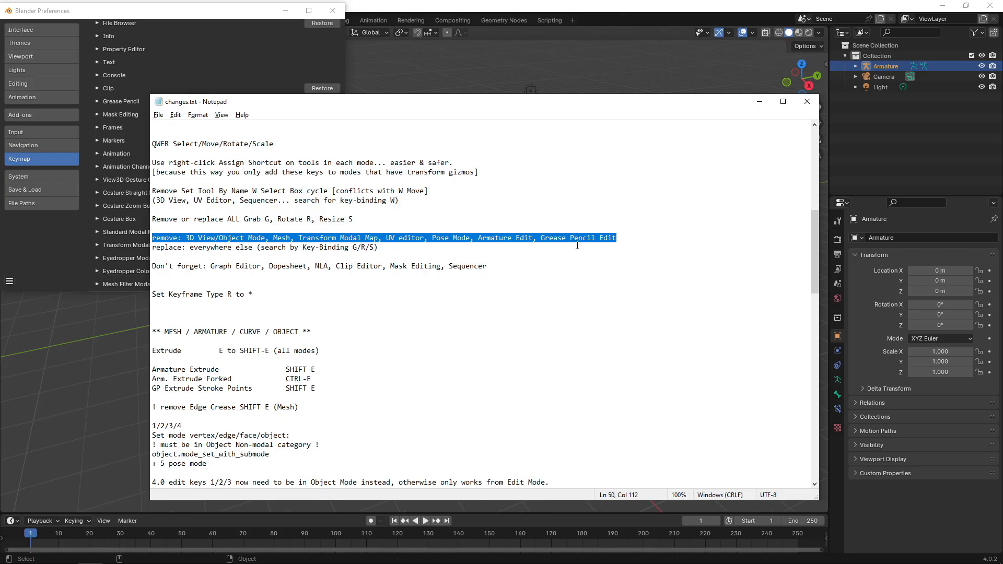
mouse_move(577, 239)
mouse_down()
mouse_move(366, 248)
mouse_move(390, 243)
mouse_up()
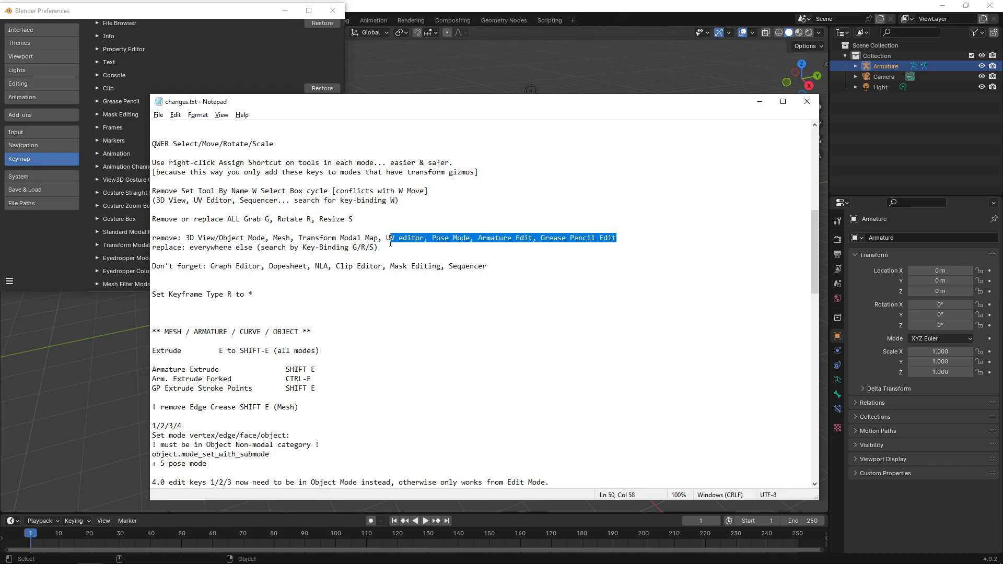
click(390, 249)
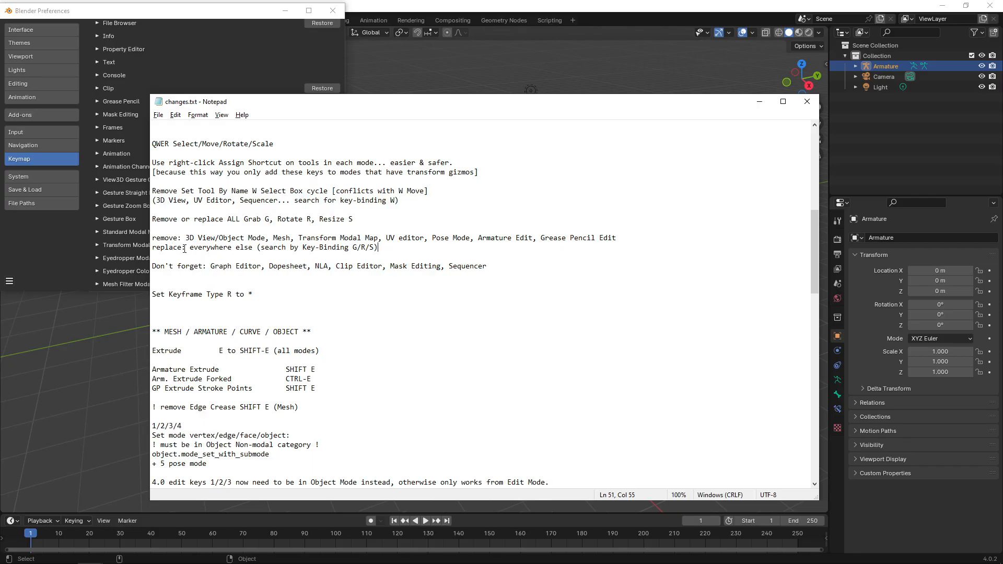
drag(184, 249, 380, 247)
click(385, 247)
Step: Switch back to Blender Preferences and search the keymap for entries with the key-binding G
click(225, 8)
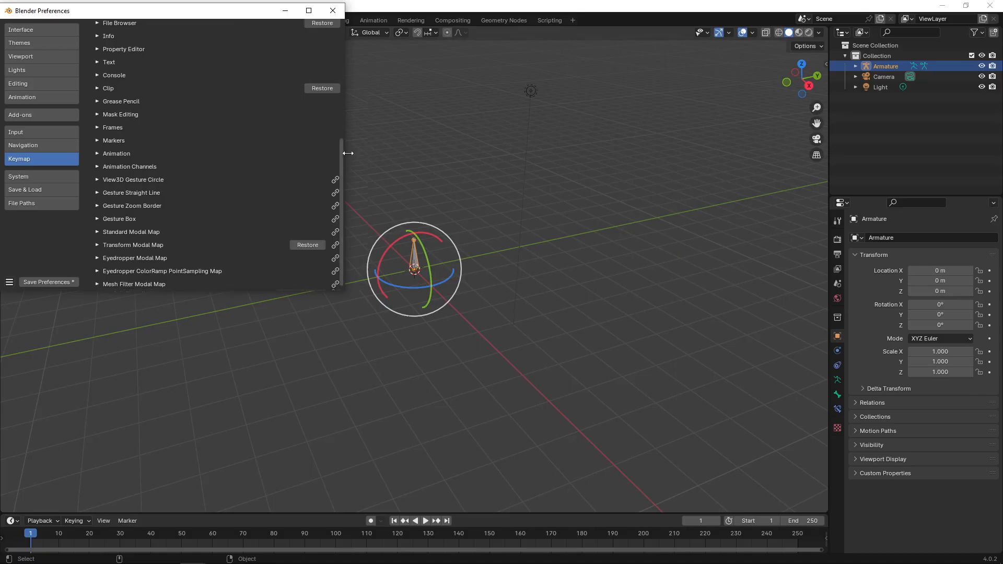
drag(343, 146, 338, 11)
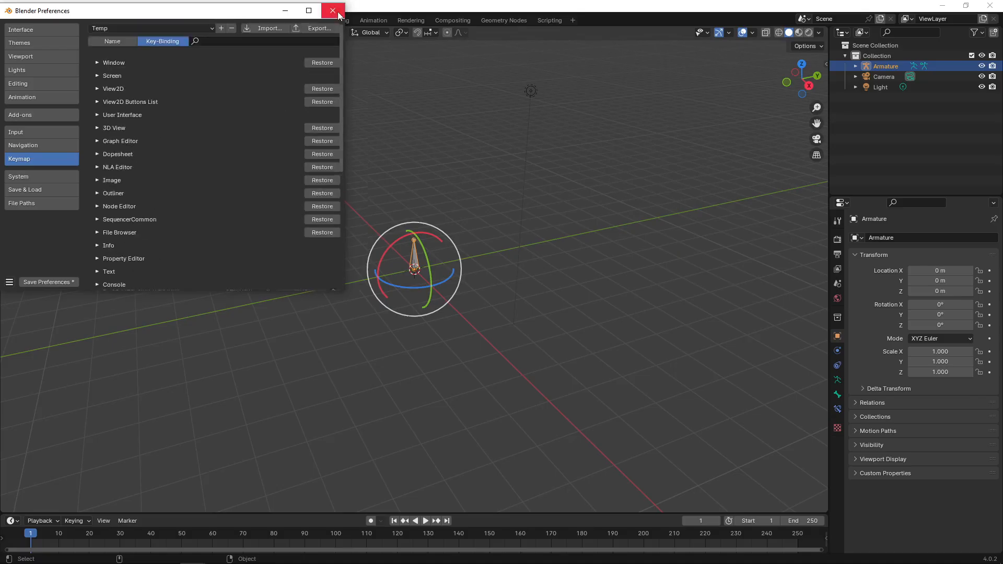
click(230, 43)
text(g)
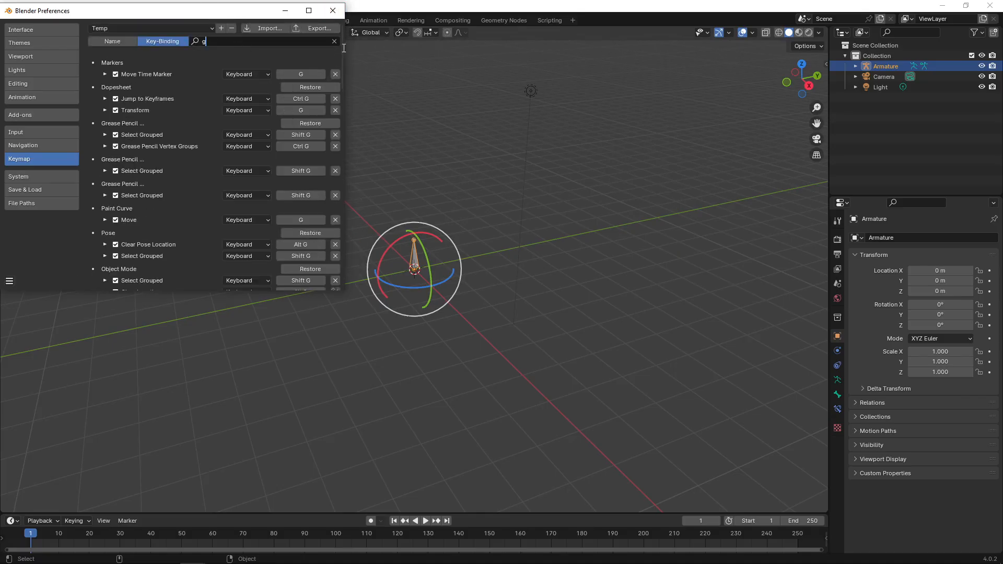
Step: Rebind Move Time Marker under Markers and Transform under Dopesheet from G to W
mouse_move(343, 59)
mouse_down()
mouse_move(336, 278)
mouse_move(346, 60)
mouse_up()
key(w)
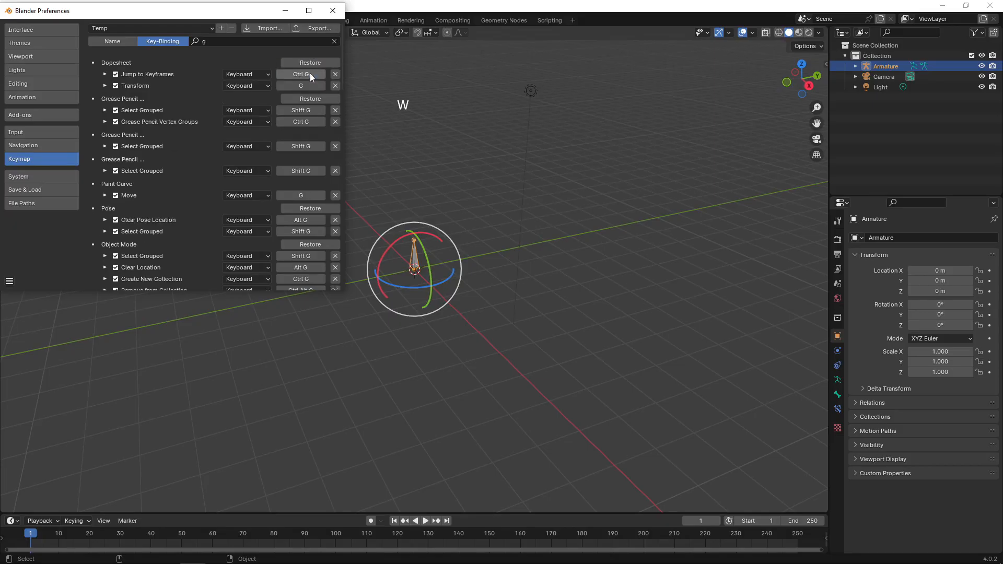
click(306, 87)
key(w)
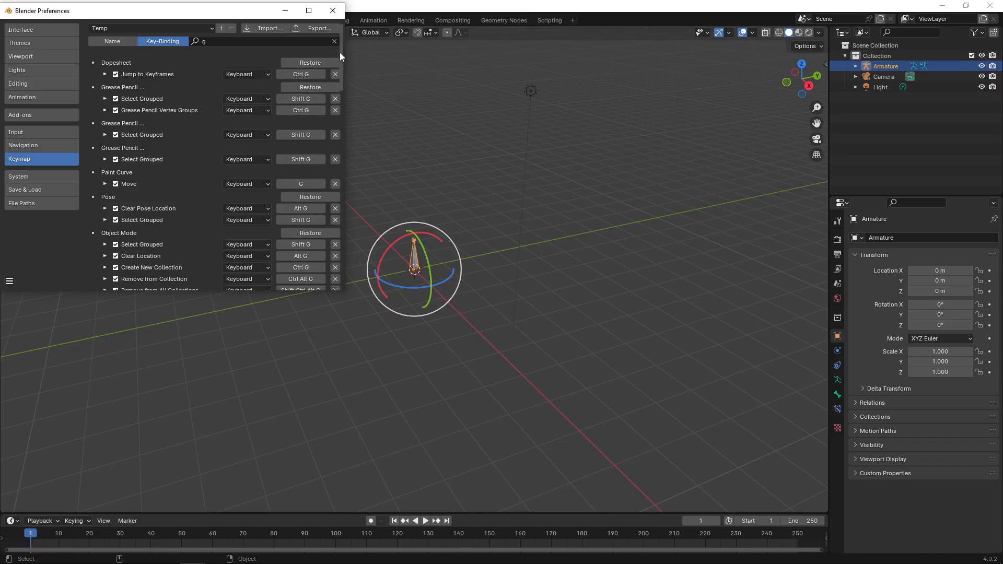
Step: Set the shortcut of the Paint Curve Move operation to W
scroll(340, 52, down, 2)
scroll(341, 59, up, 2)
scroll(340, 68, down, 2)
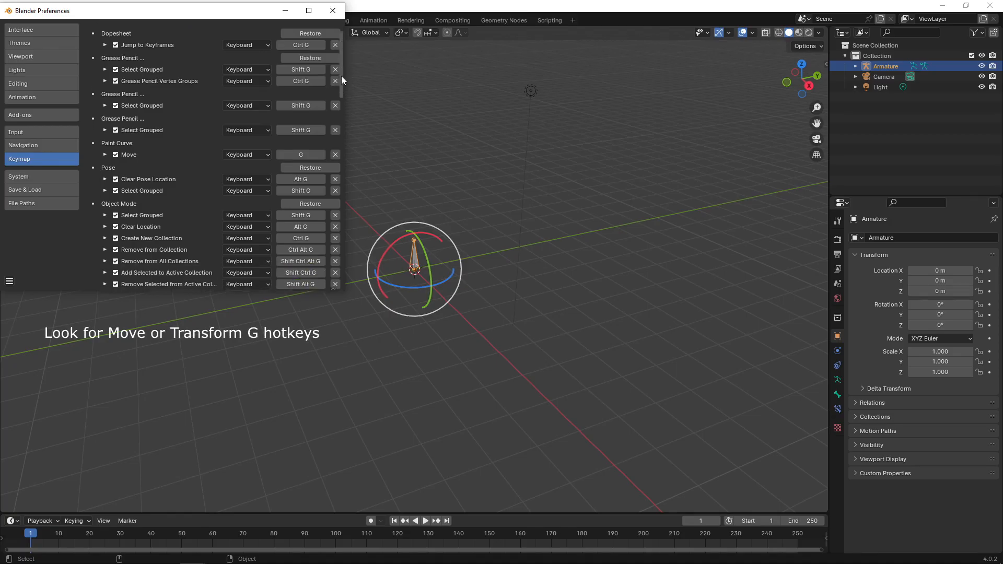
scroll(342, 79, down, 3)
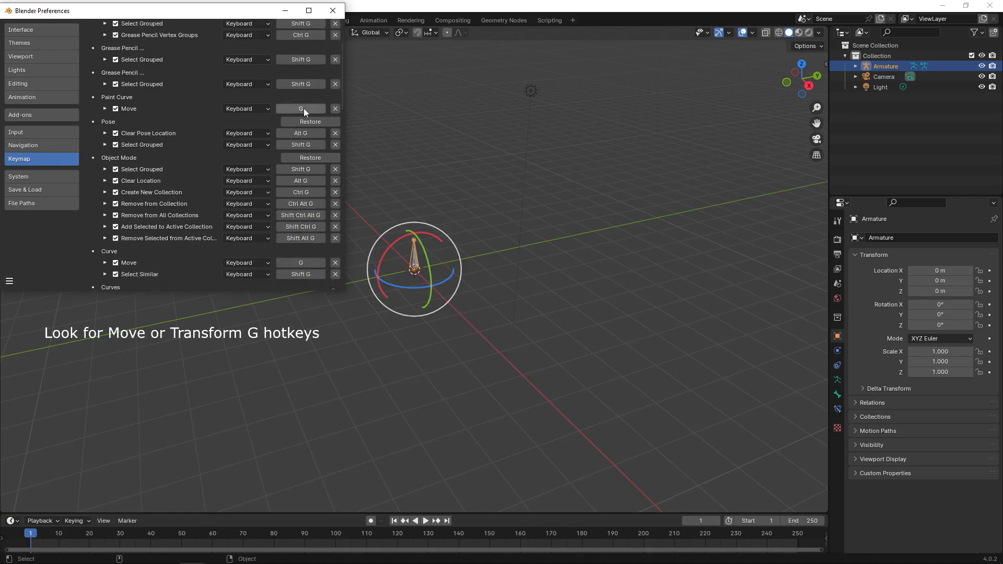
key(w)
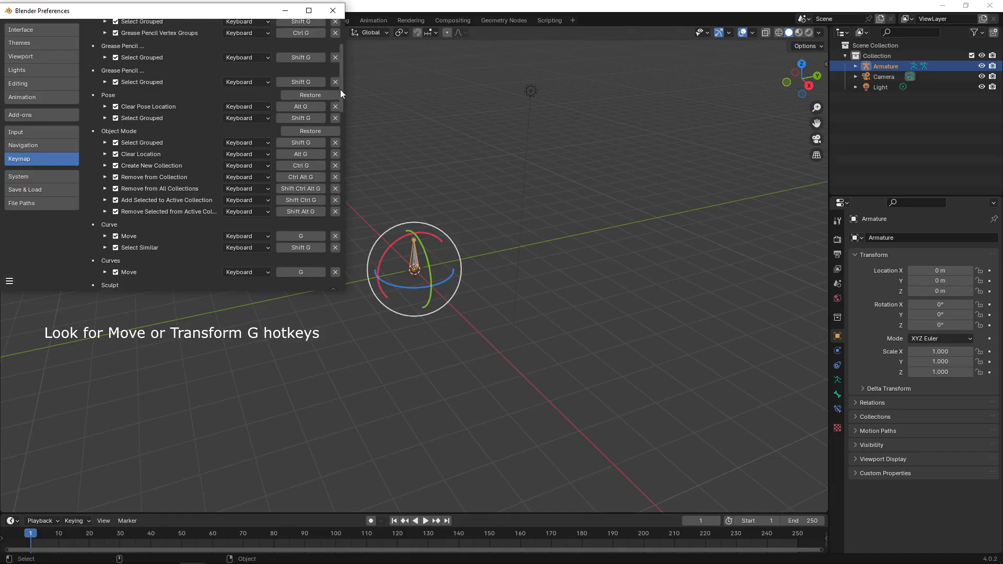
Step: Assign W as the shortcut for Move in both the Curve and Curves keymap sections
scroll(340, 89, down, 2)
drag(340, 95, 340, 118)
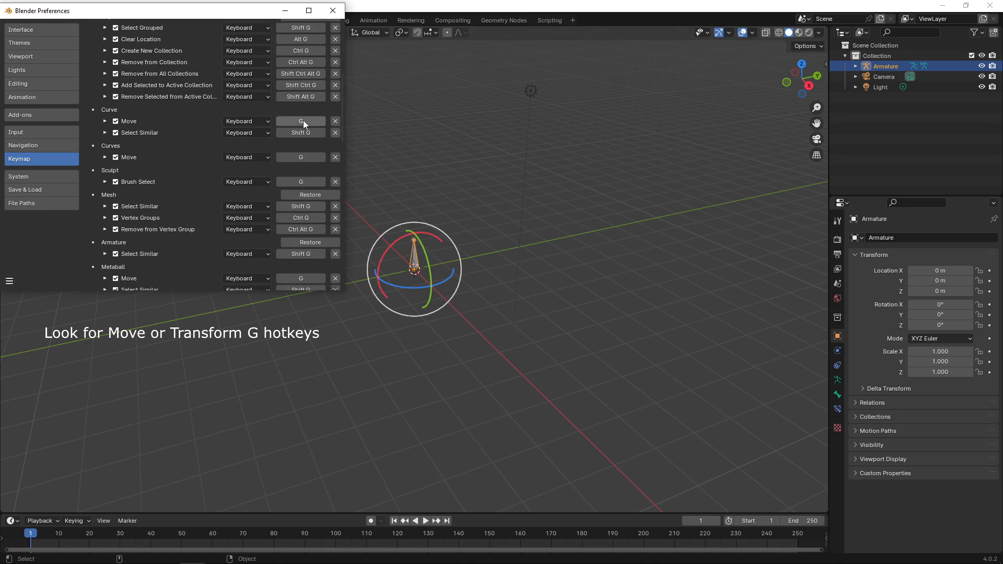
key(w)
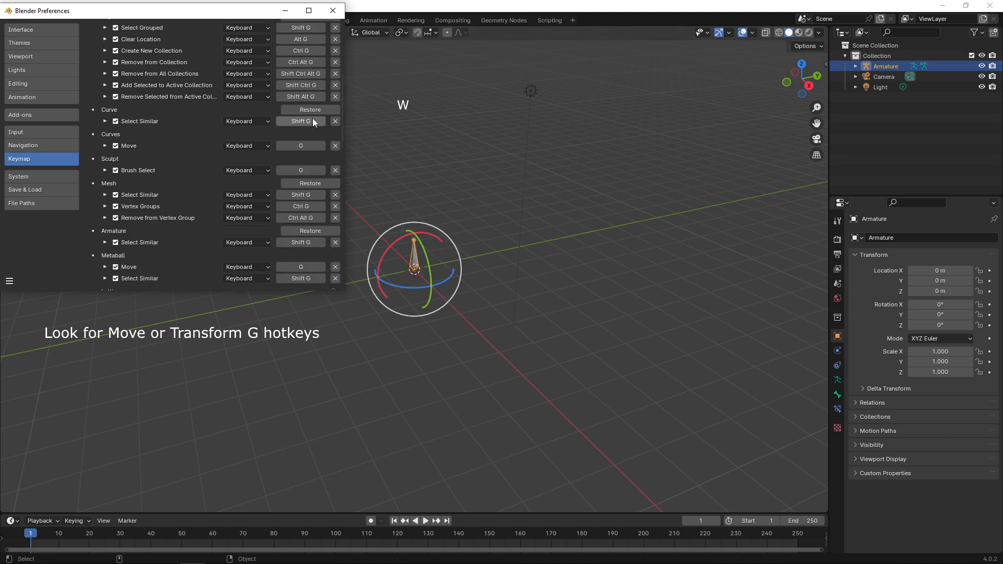
scroll(343, 108, down, 1)
scroll(343, 109, down, 2)
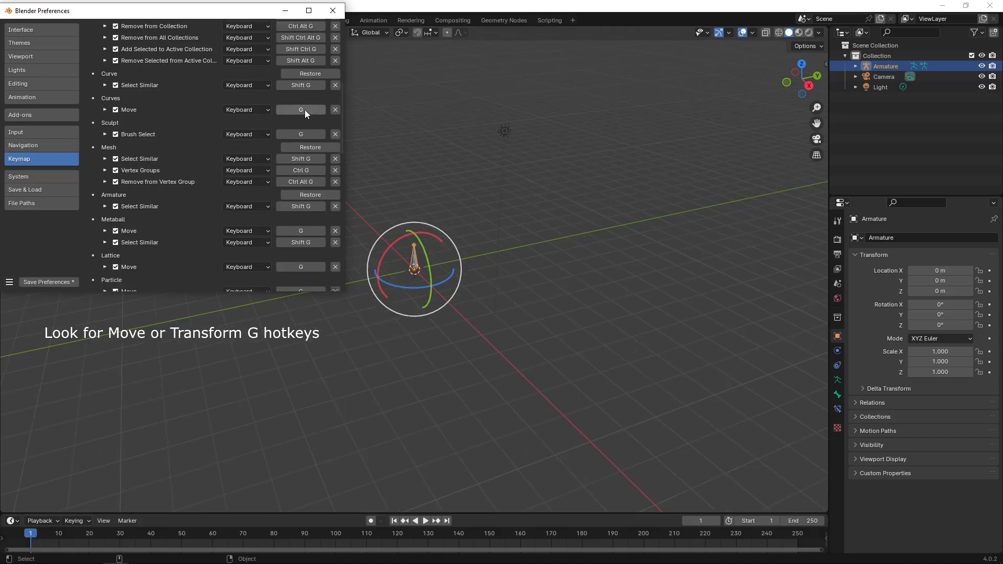
key(w)
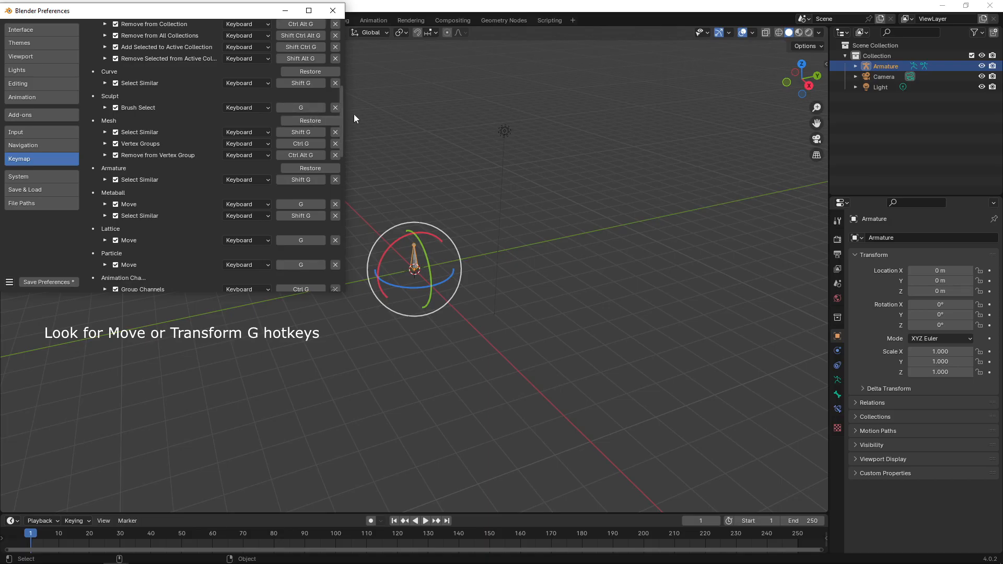
Step: Rebind the Move operation to W in the Metaball, Lattice and Particle keymap sections
drag(341, 107, 340, 139)
scroll(340, 139, down, 3)
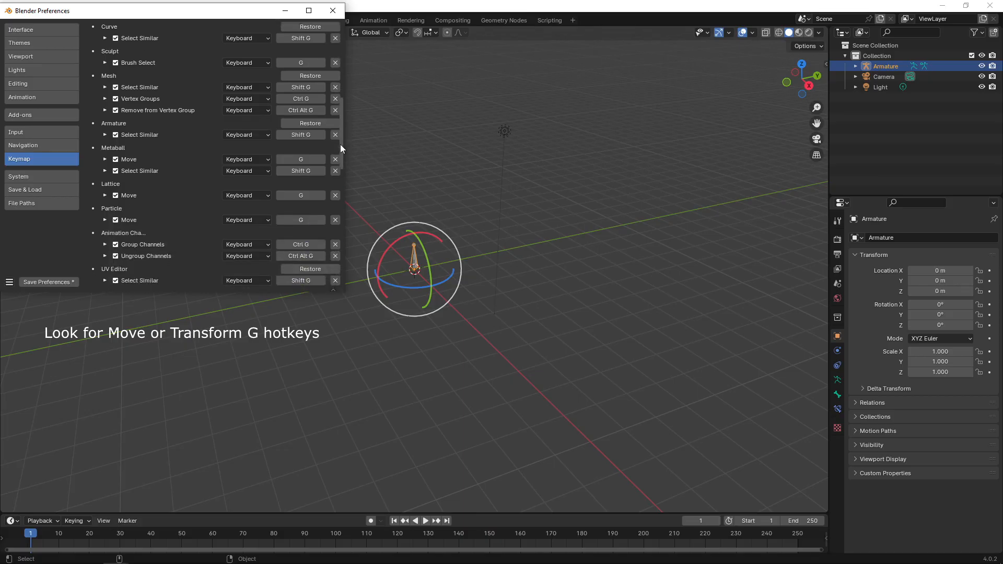
key(w)
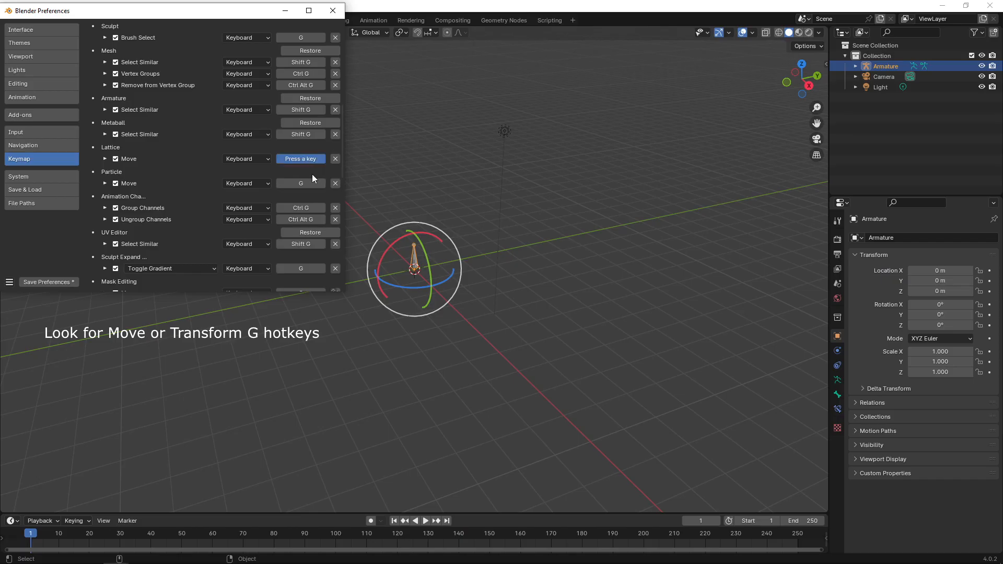
key(w)
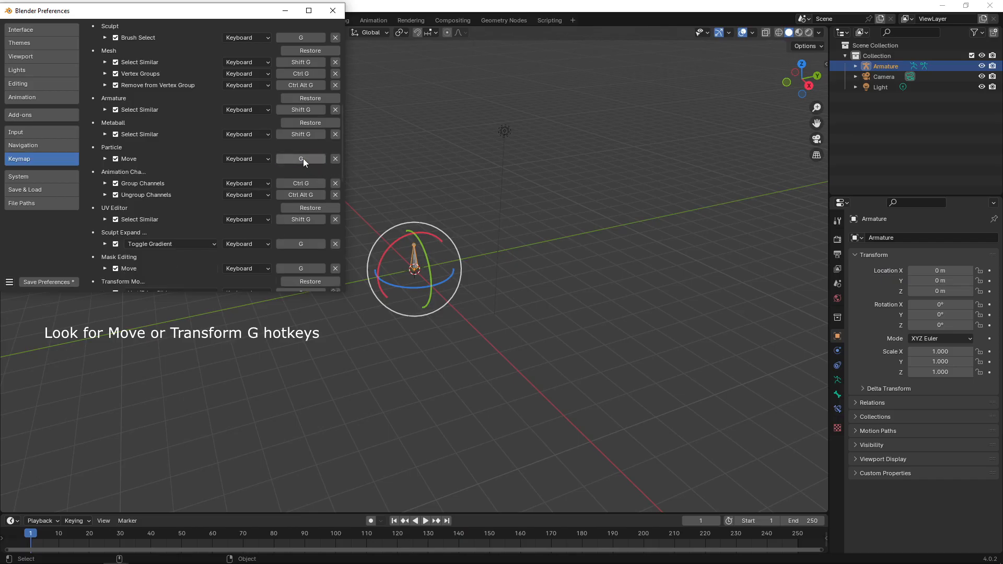
key(w)
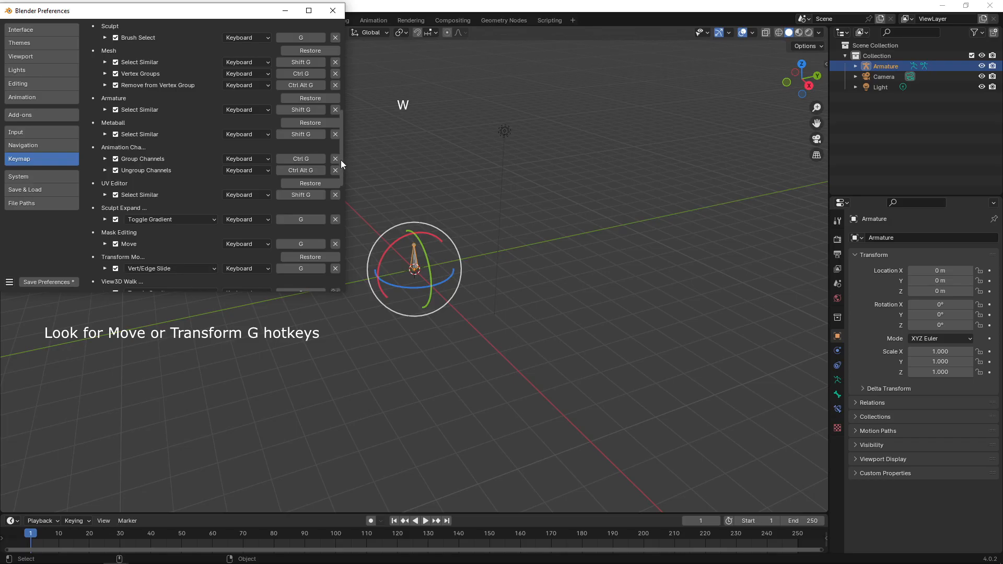
Step: Change the Move shortcut under Mask Editing to W
scroll(341, 160, down, 3)
scroll(343, 176, down, 1)
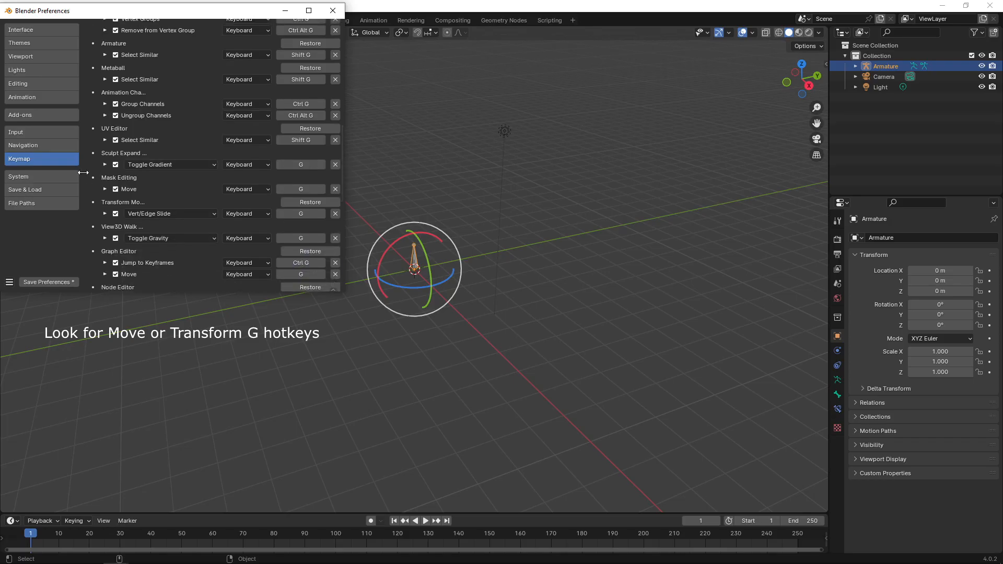
drag(342, 150, 343, 169)
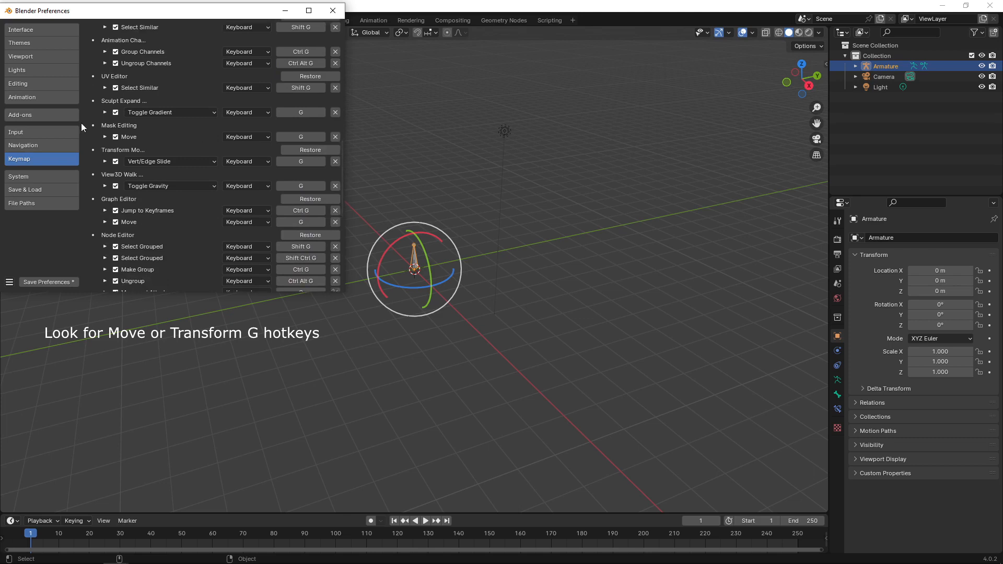
click(303, 136)
key(w)
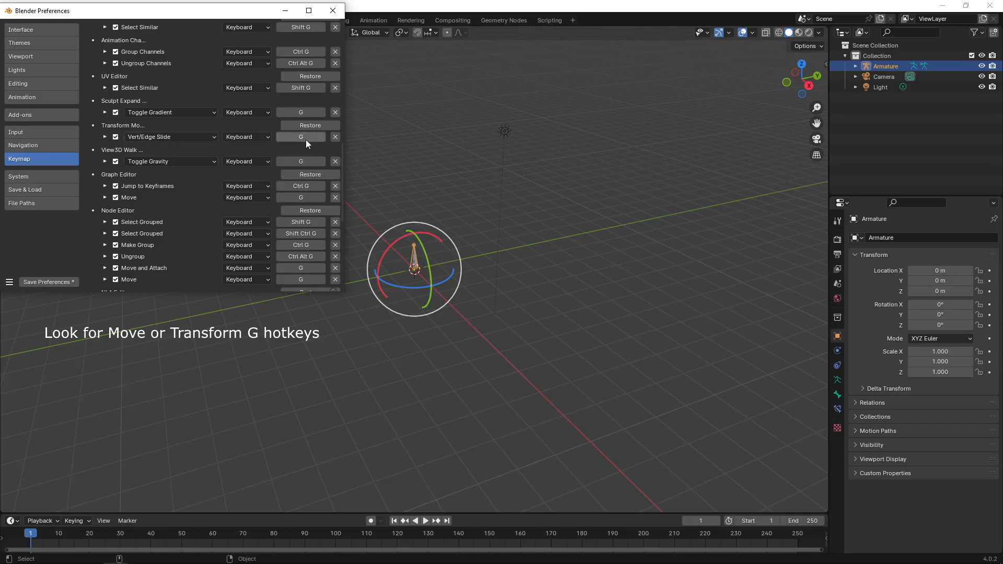
Step: Assign W to the Move operation in the Graph Editor keymap section
scroll(340, 149, down, 1)
scroll(341, 150, down, 1)
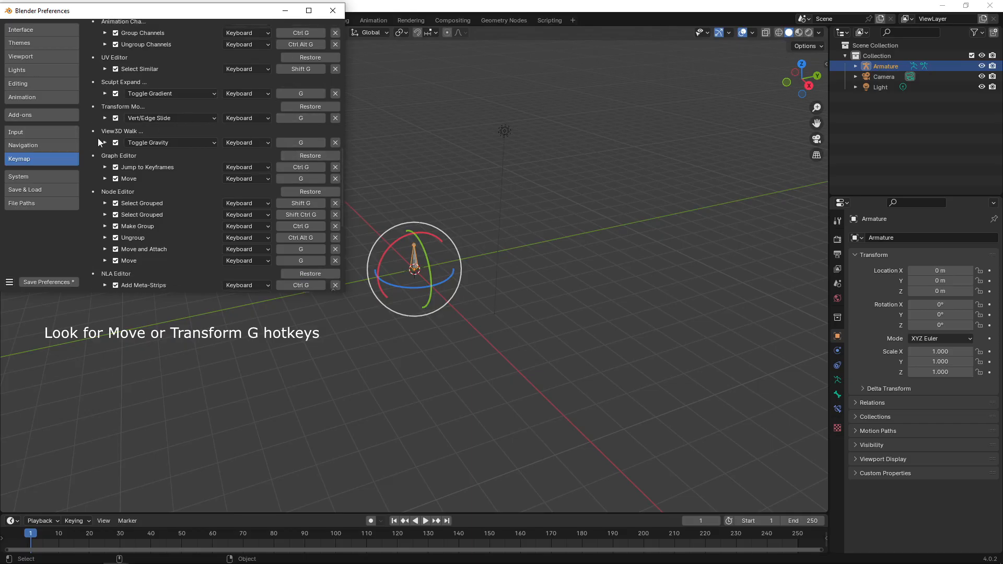
scroll(340, 158, down, 3)
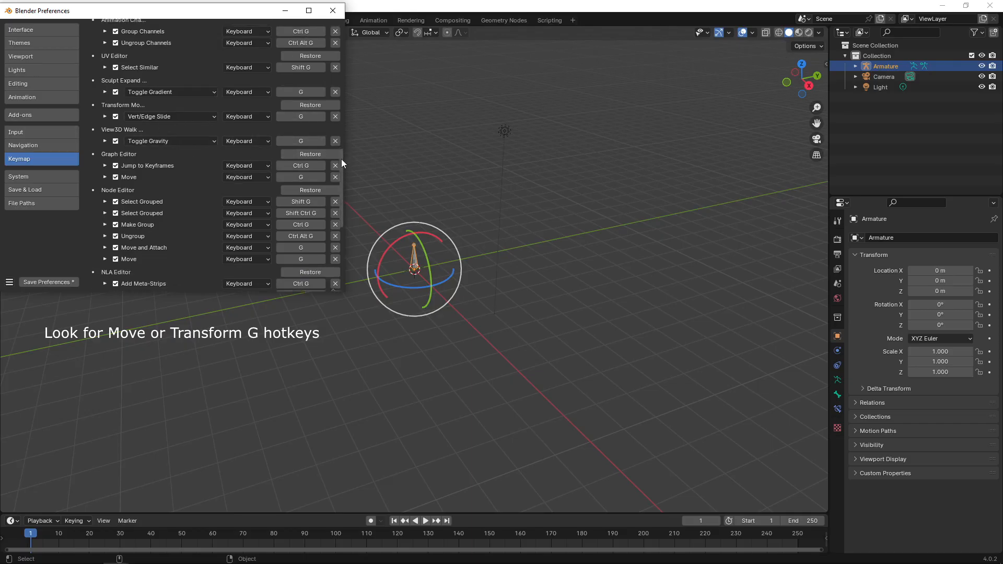
scroll(342, 171, down, 1)
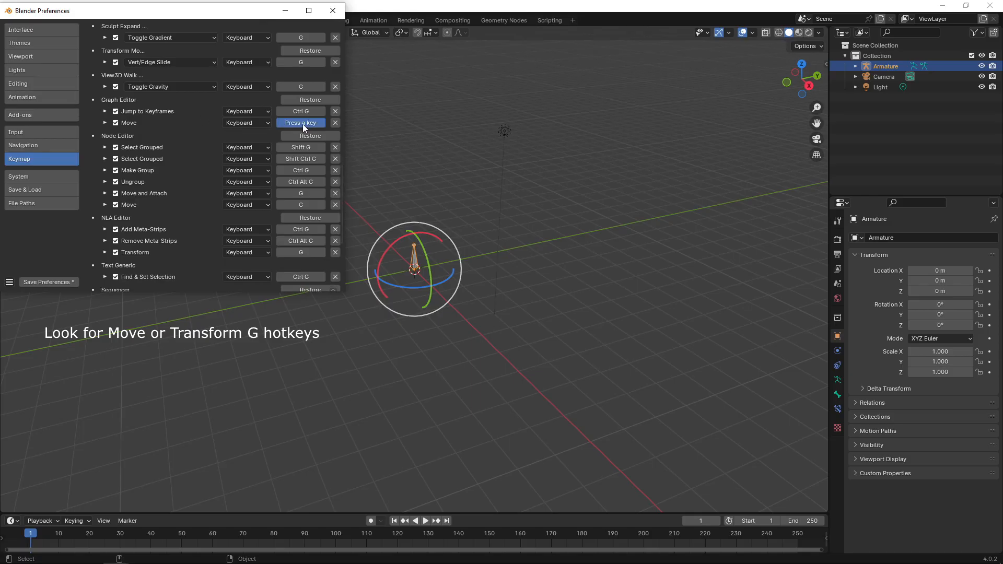
key(w)
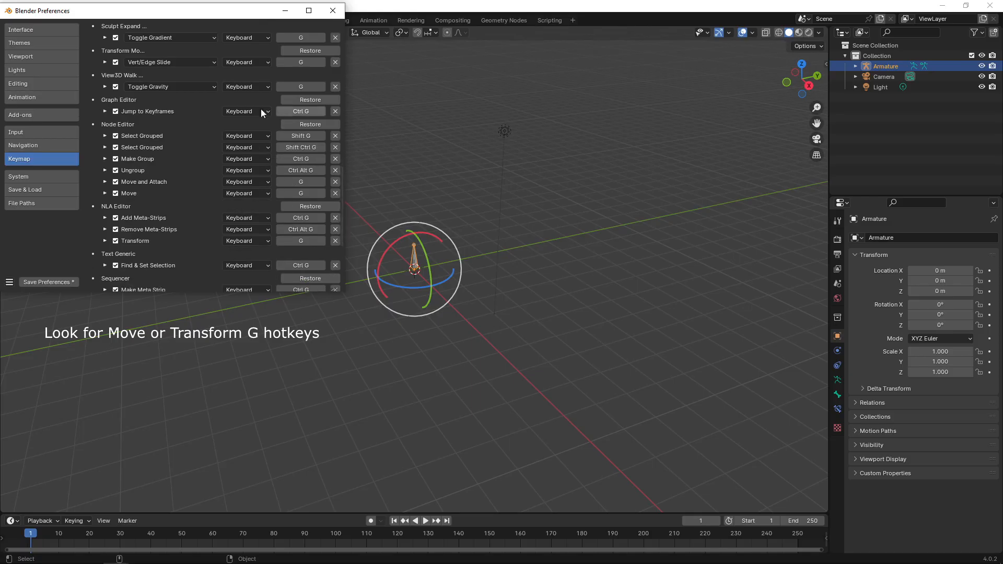
Step: Set both the Move and Attach and the Move shortcuts of the Node Editor to W
drag(342, 171, 343, 186)
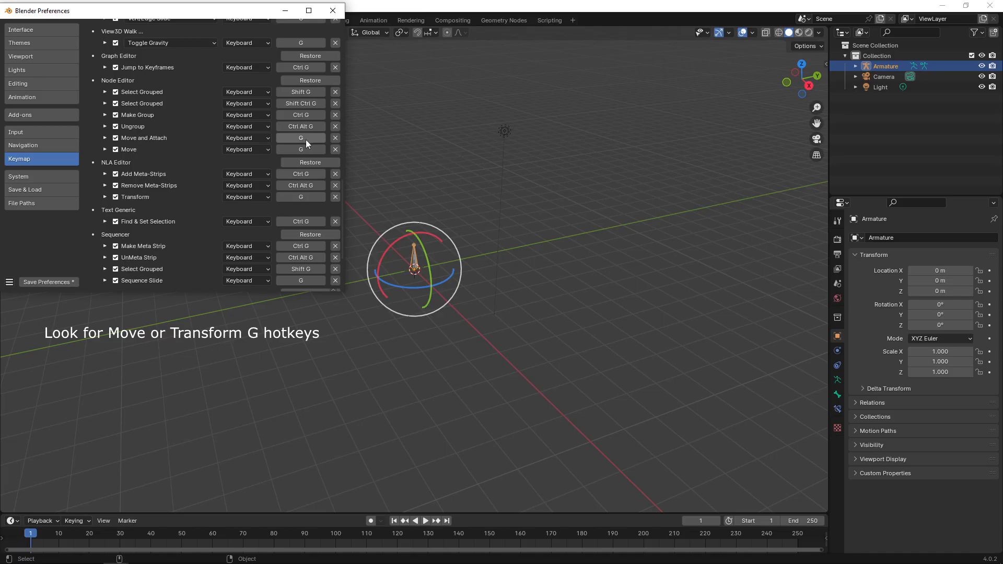
click(105, 138)
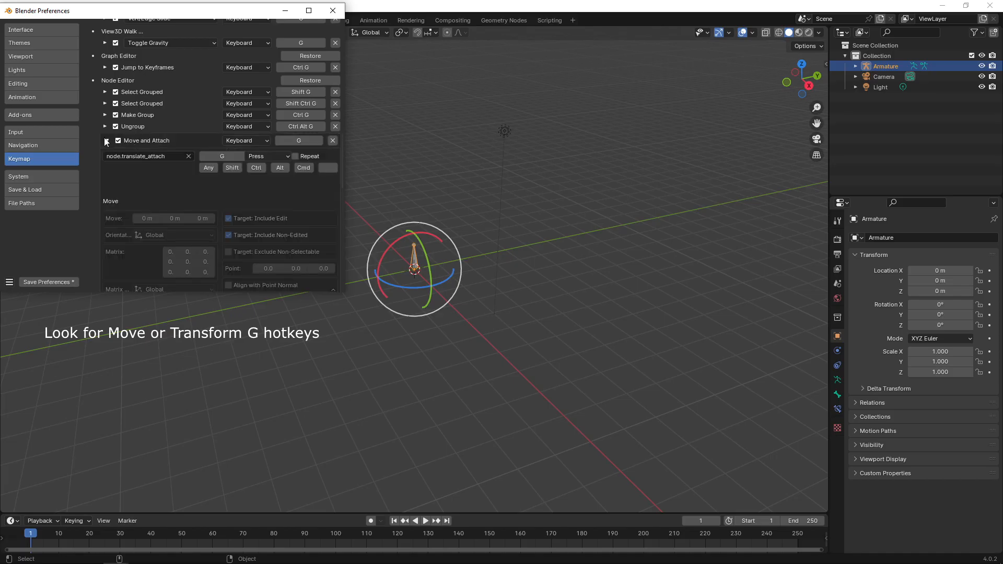
click(106, 141)
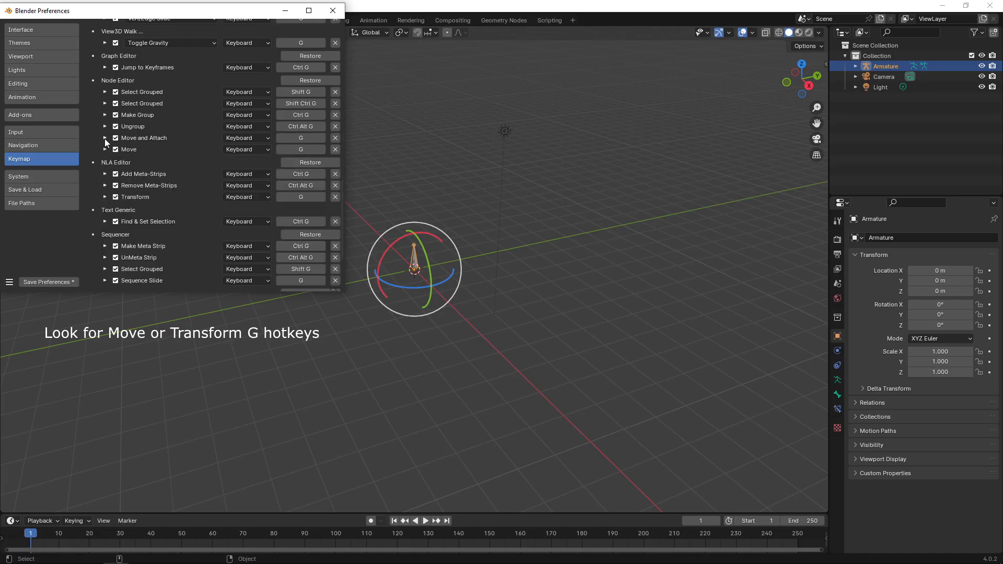
click(308, 138)
key(w)
click(307, 138)
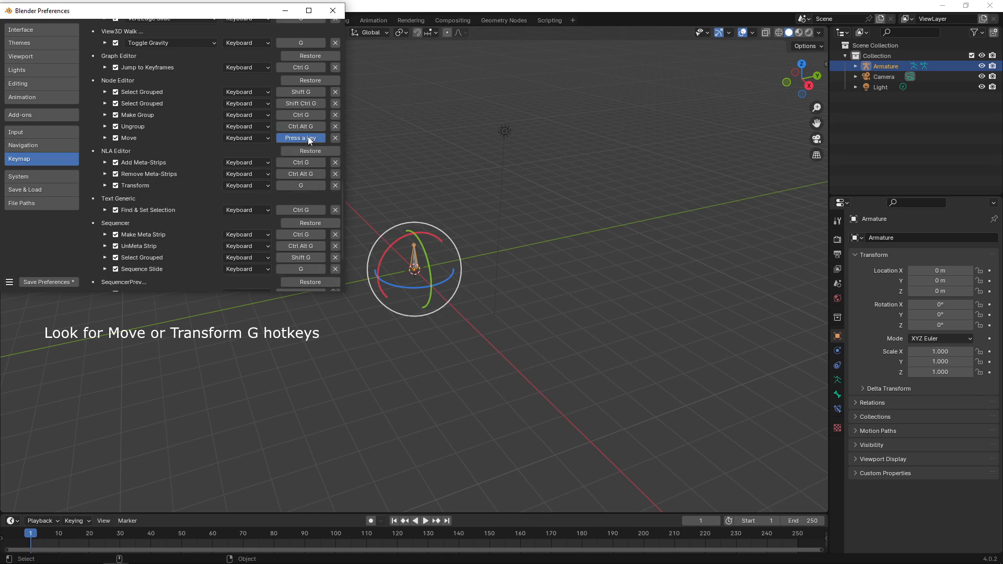
key(w)
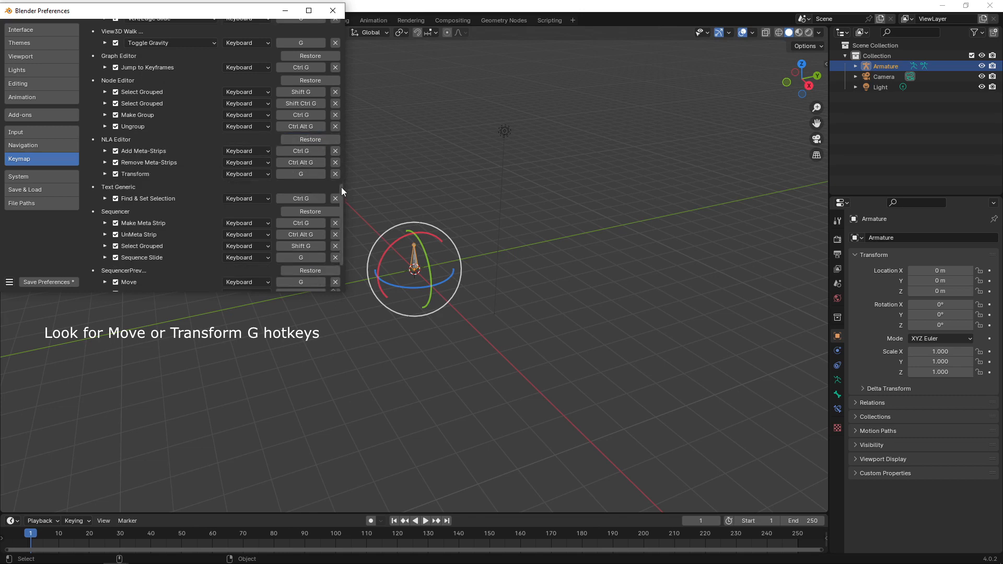
Step: Rebind the NLA Editor's Transform operation to W
scroll(342, 186, down, 4)
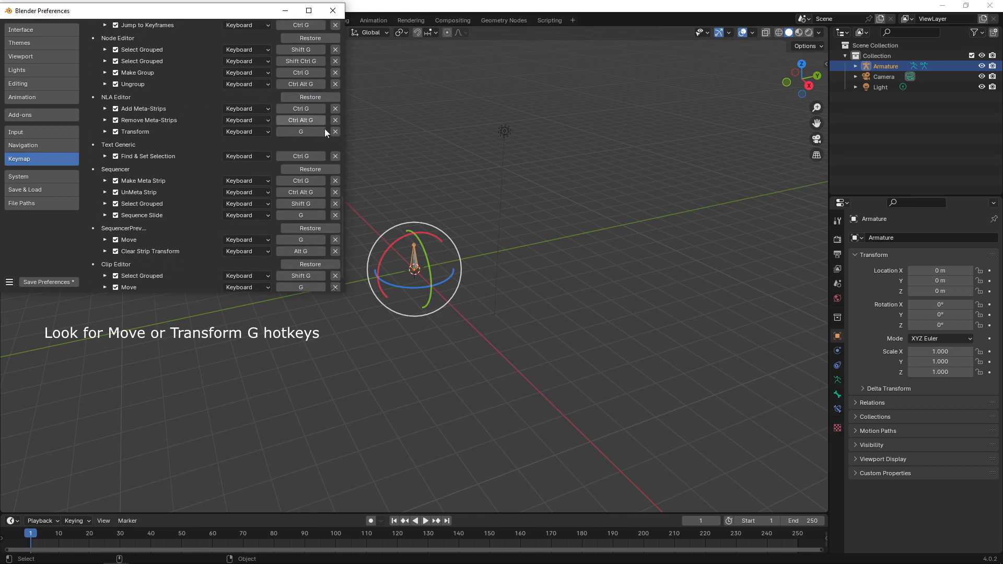
click(104, 130)
click(106, 135)
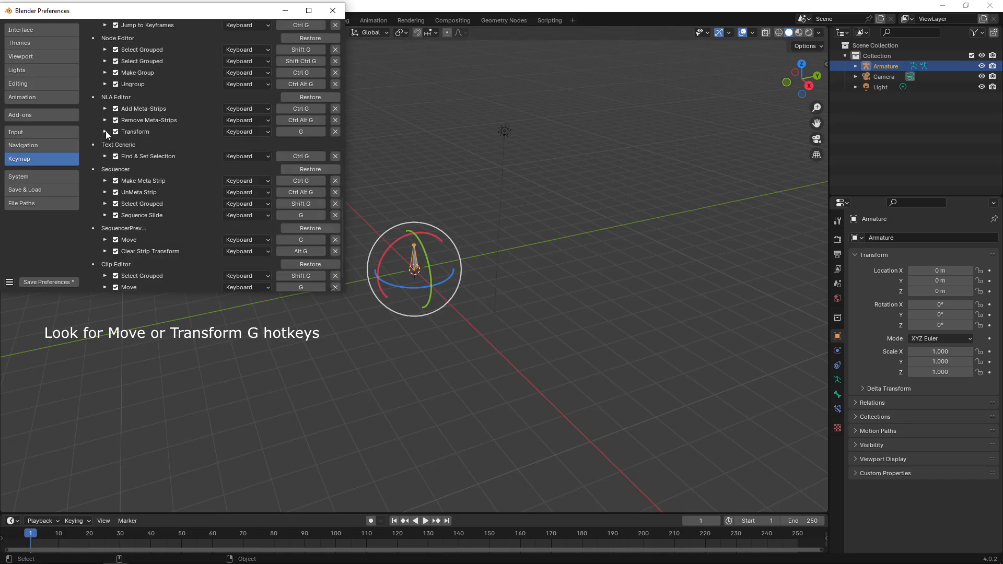
click(303, 132)
key(w)
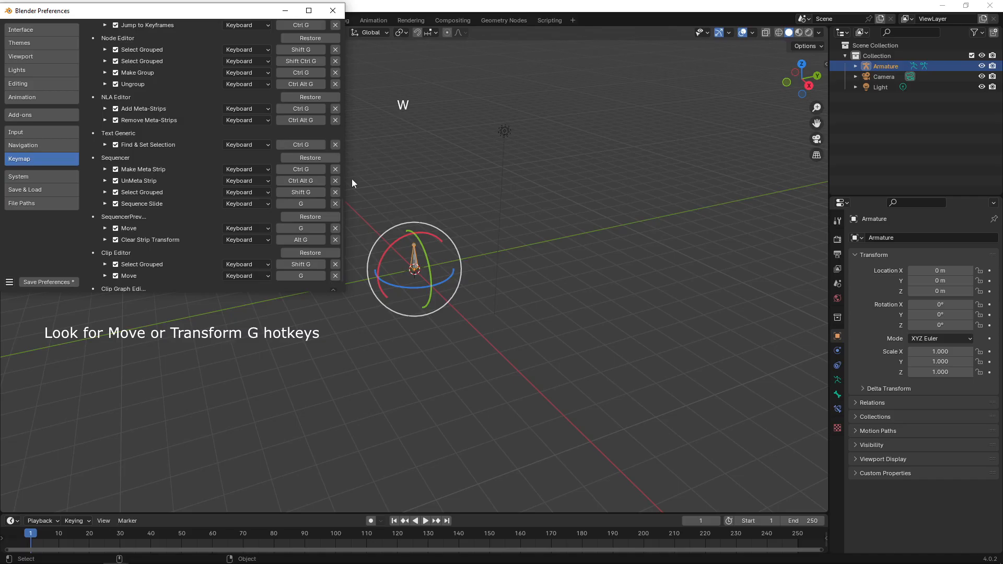
Step: Assign W to Sequence Slide under Sequencer and to Move in the sequencer preview section
scroll(343, 204, down, 2)
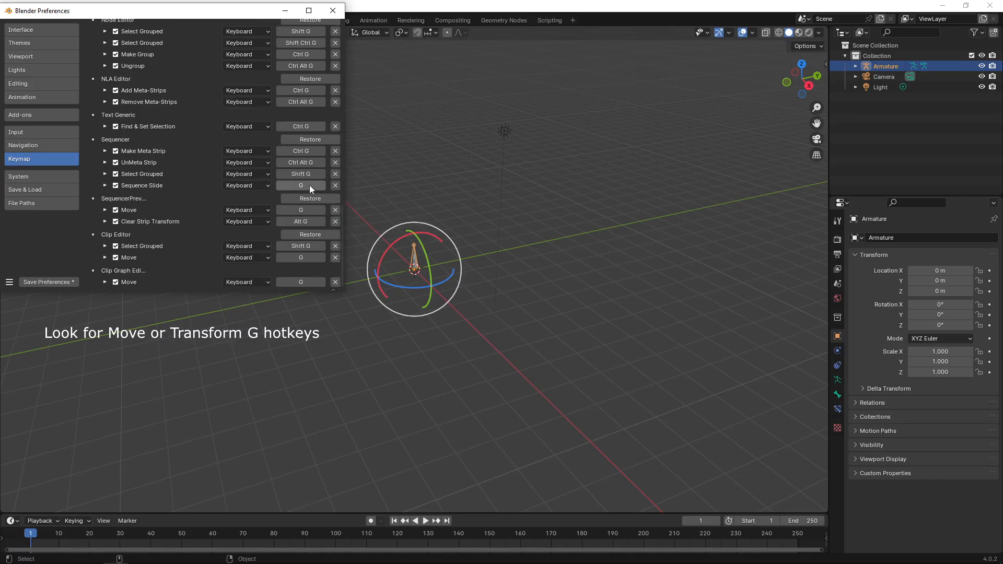
click(309, 184)
key(w)
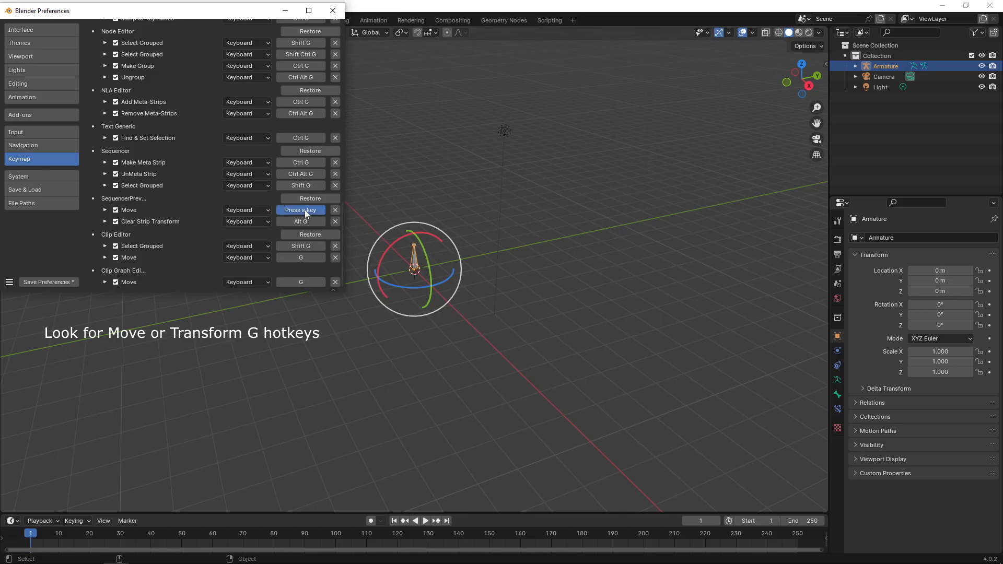
key(w)
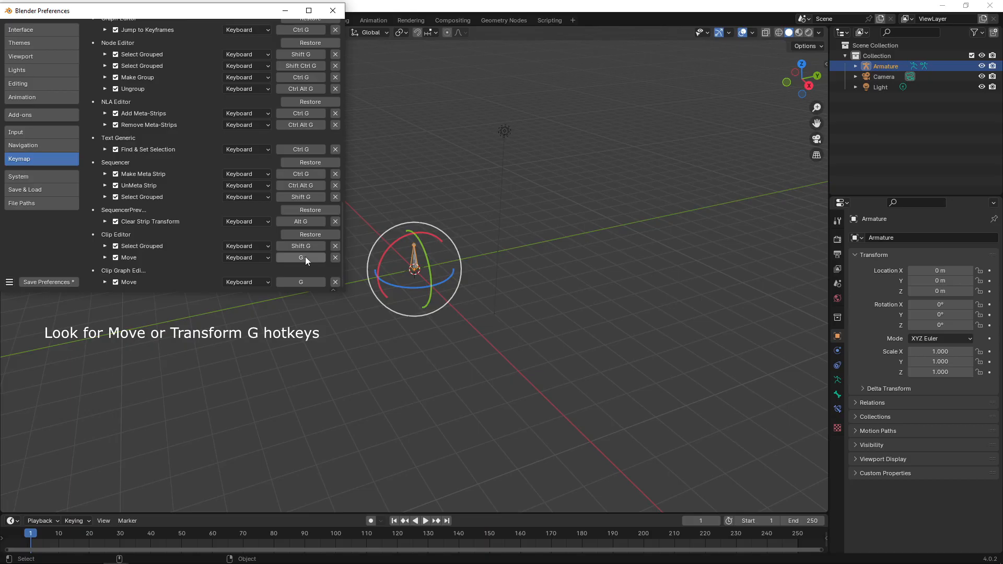
Step: Change the Move shortcuts of the Clip Editor and Clip Graph Editor sections to W
key(w)
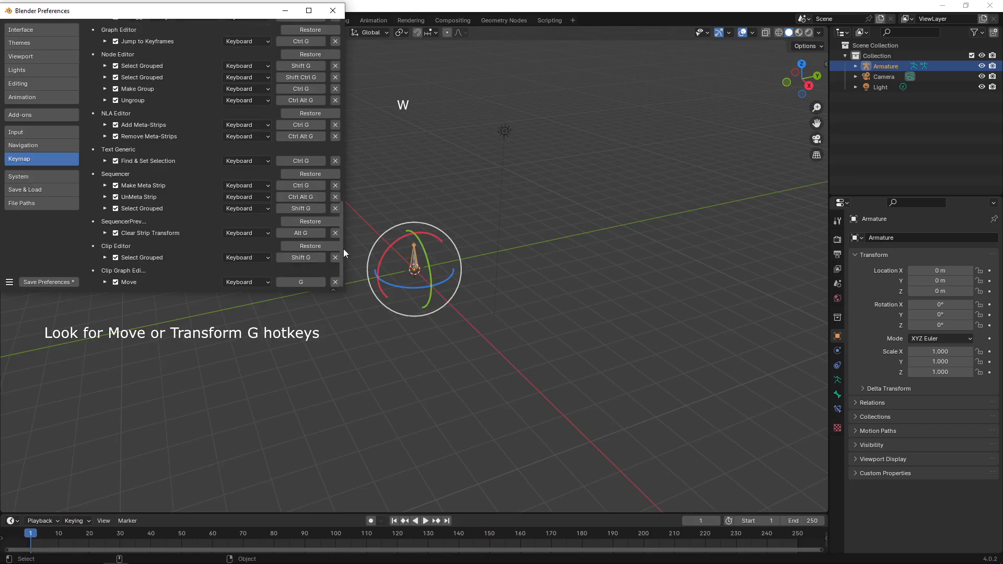
click(305, 282)
key(w)
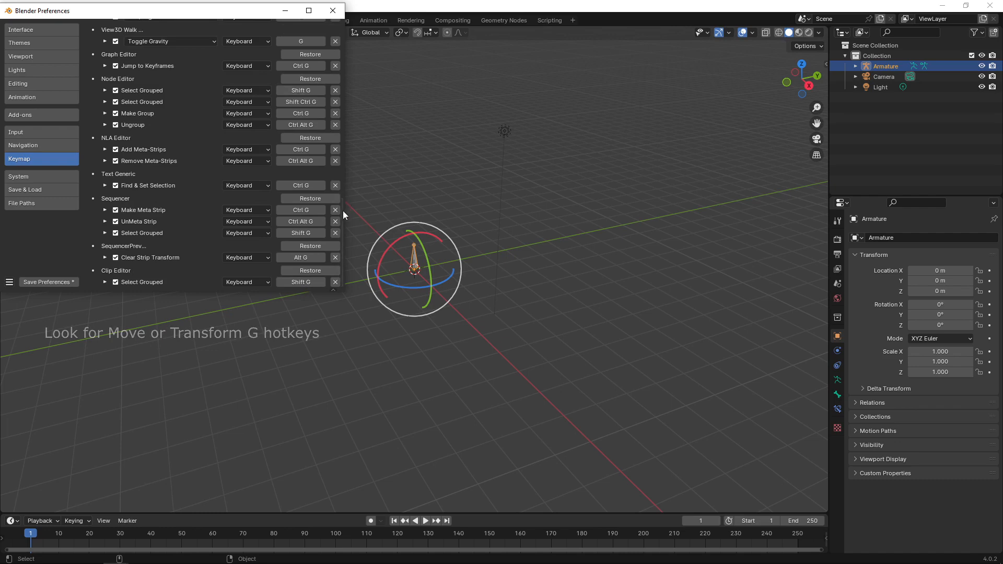
Step: Filter the keymap by key binding for entries that use R
drag(343, 211, 337, 11)
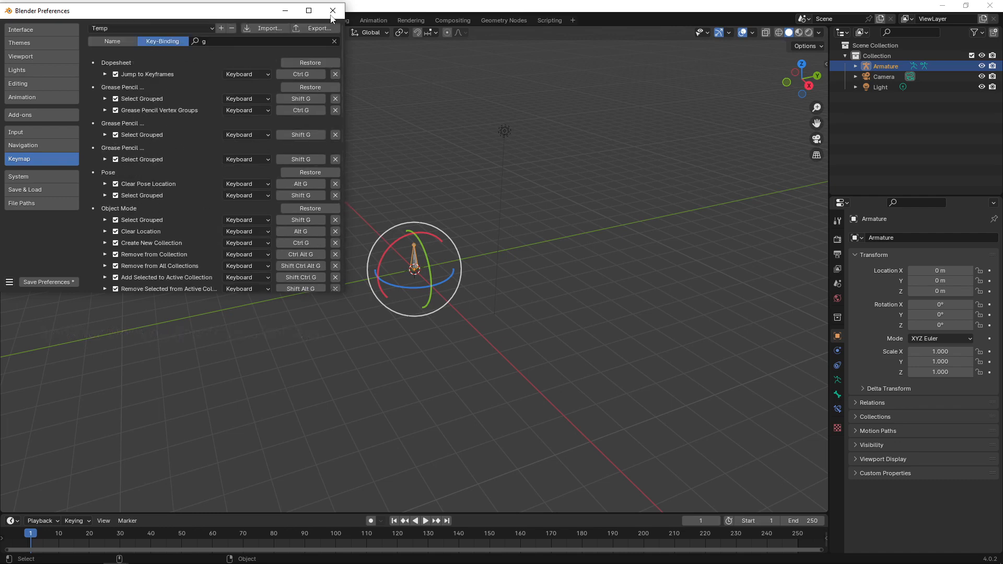
click(242, 42)
text(r)
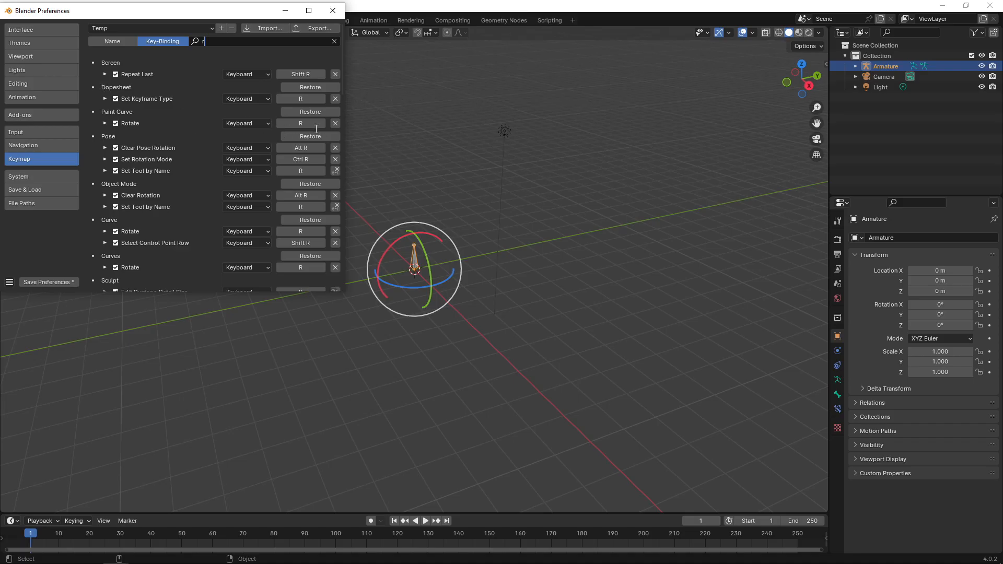
Step: Rebind the Rotate shortcut to E in the Paint Curve, Curve and Curves keymap sections
key(e)
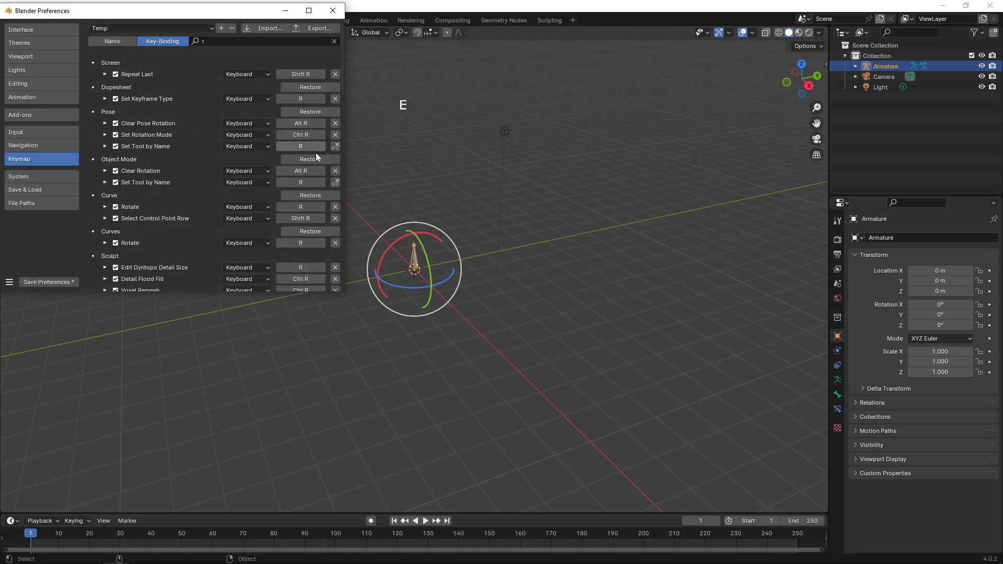
scroll(342, 89, down, 3)
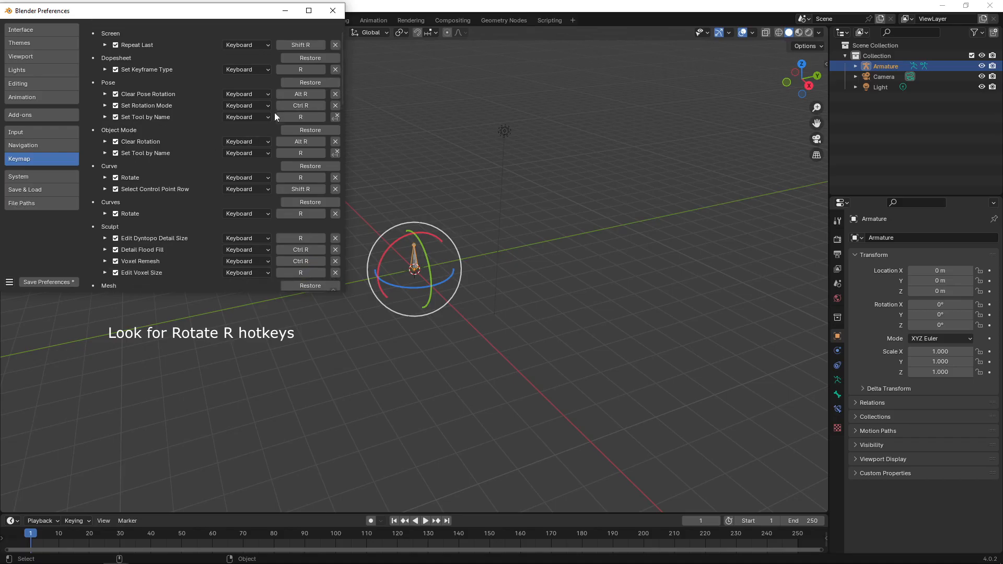
click(106, 118)
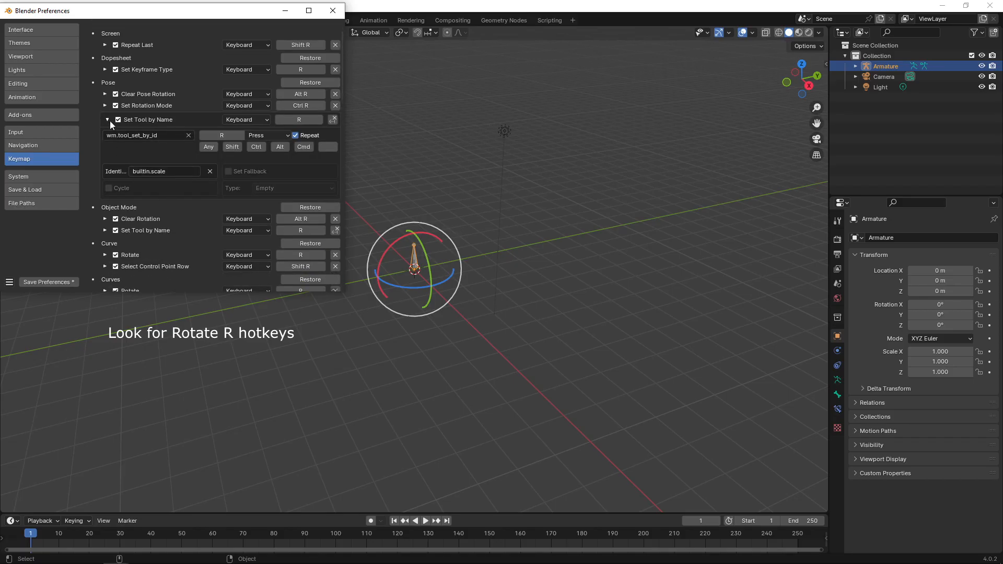
click(108, 120)
drag(341, 90, 341, 109)
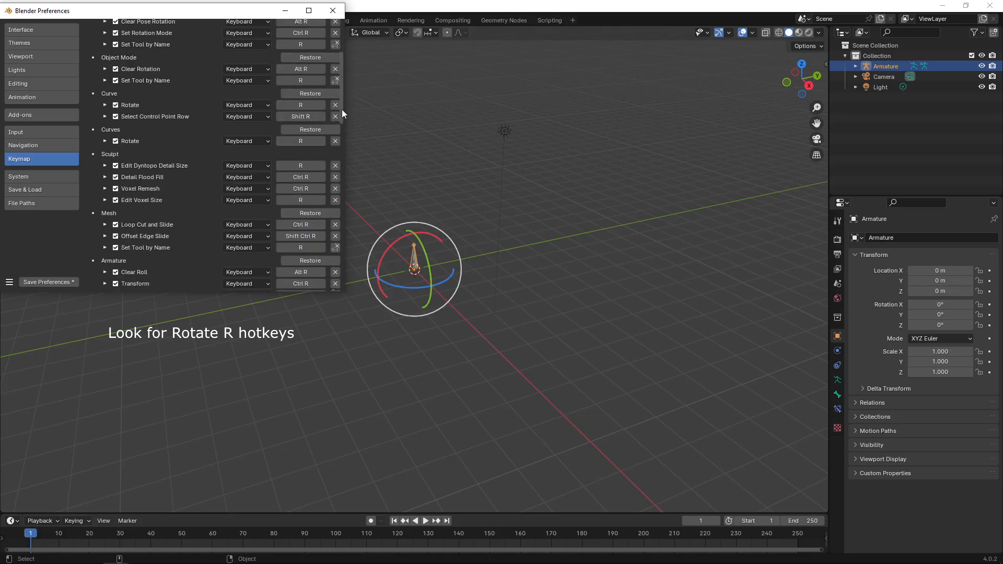
click(304, 107)
key(e)
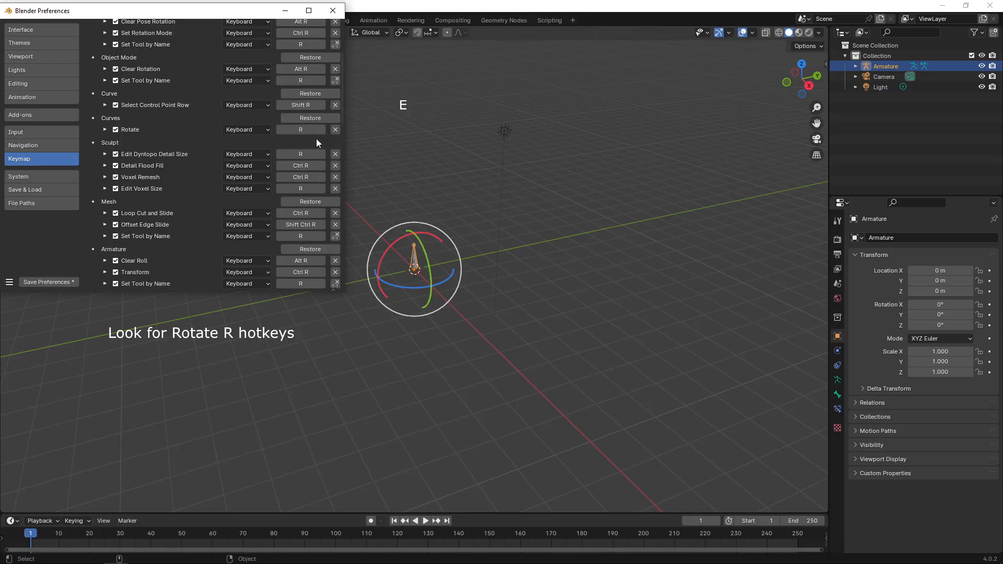
click(302, 130)
key(e)
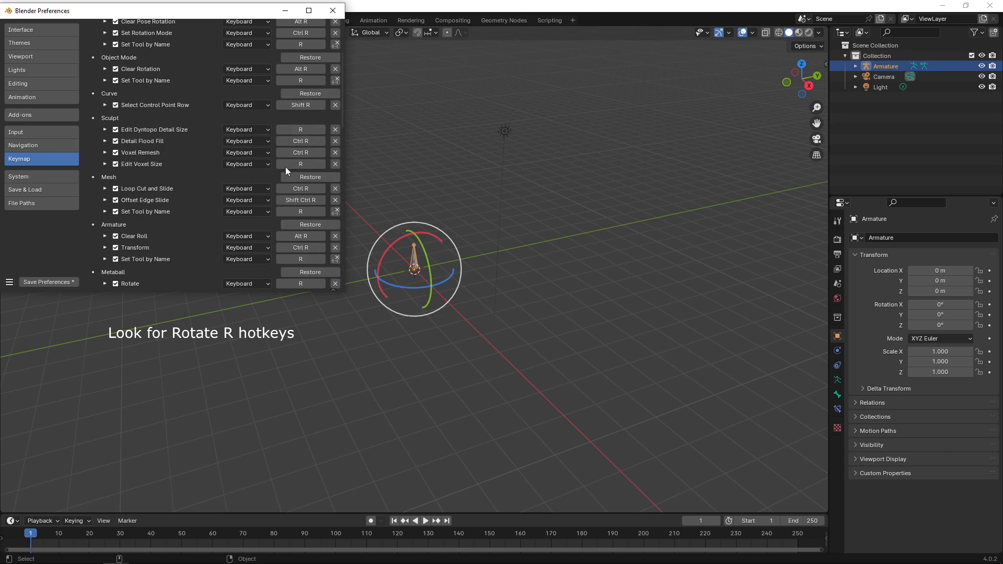
Step: Set the Rotate shortcut to E for the Metaball, Lattice and Particle sections
drag(341, 108, 346, 140)
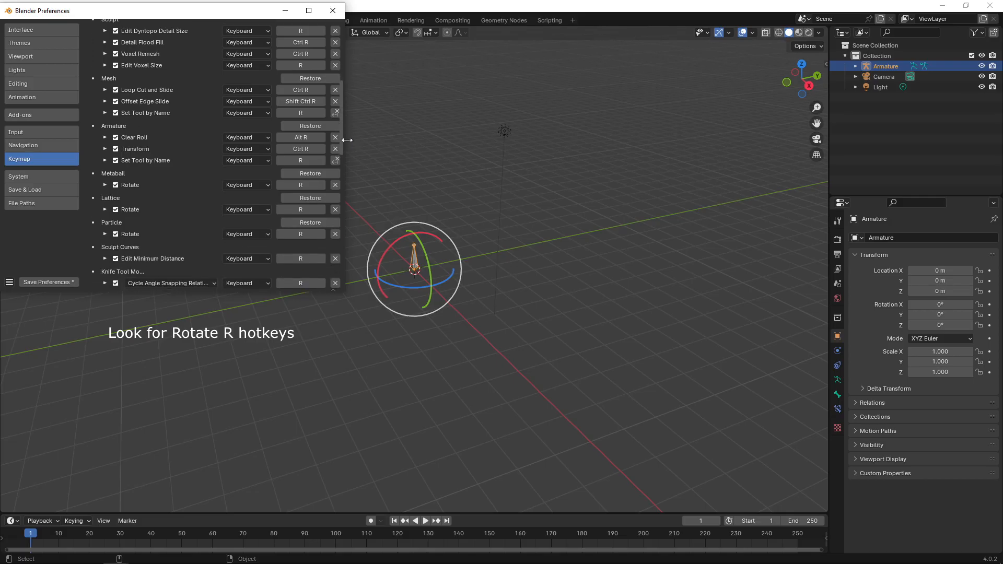
click(105, 113)
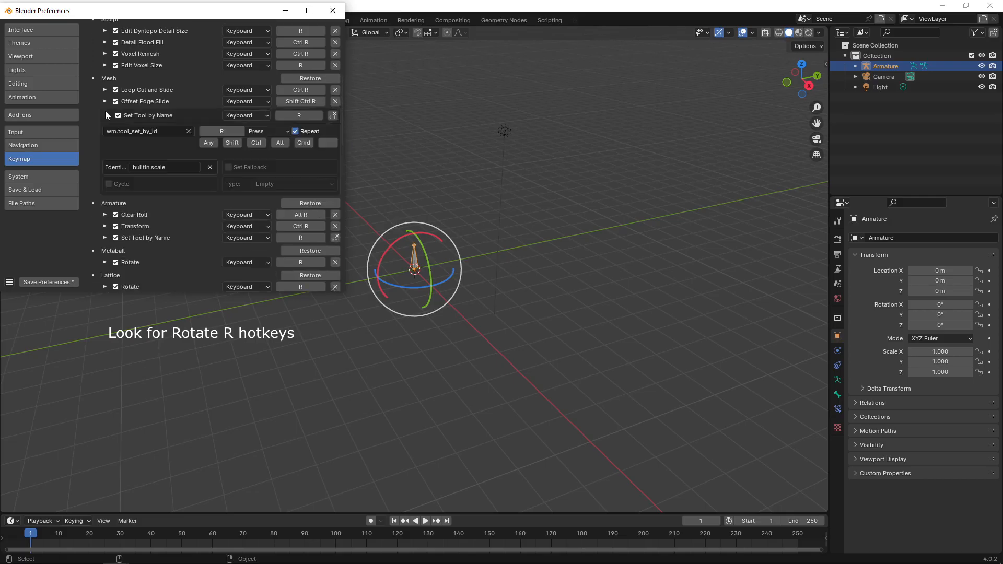
click(106, 112)
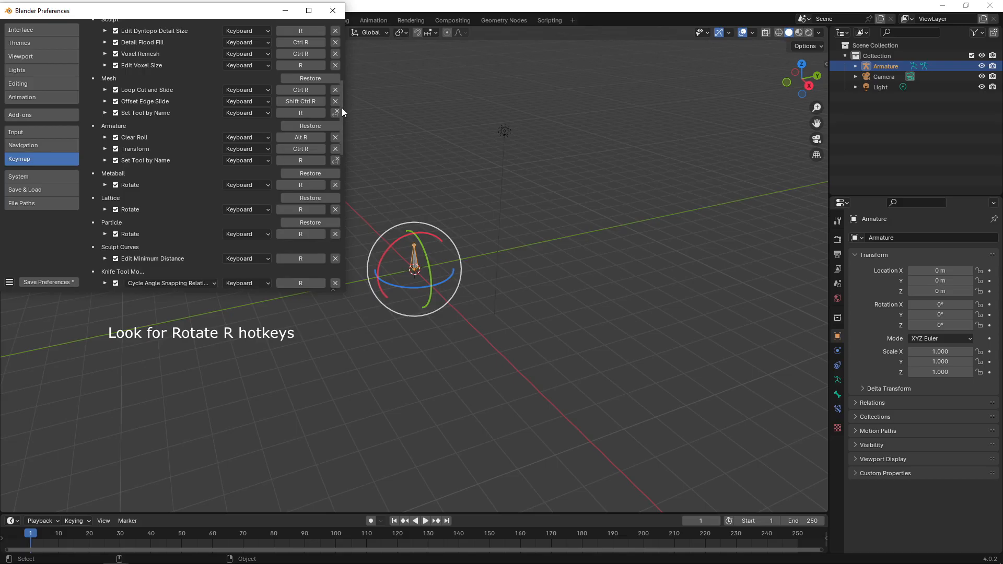
drag(342, 108, 333, 124)
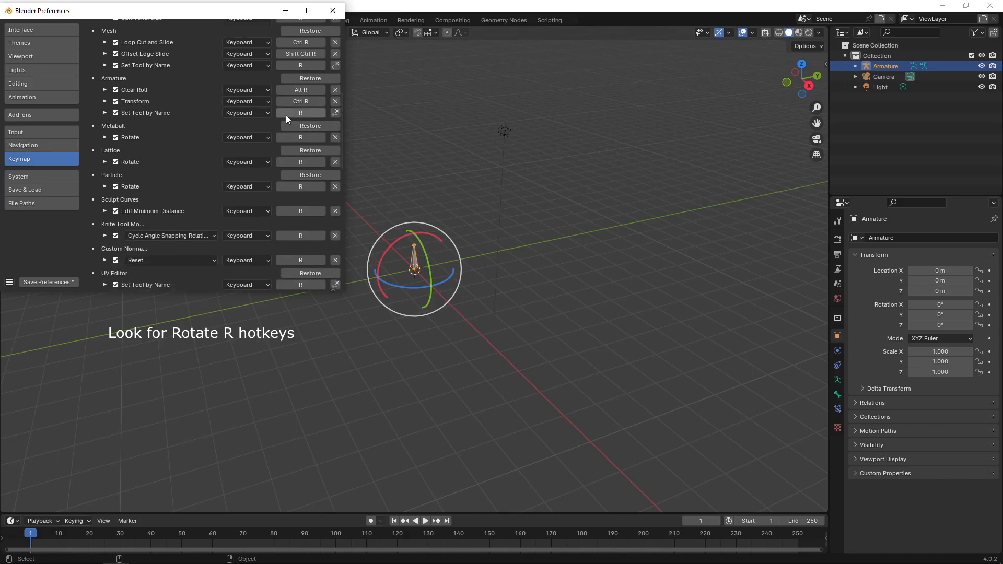
drag(341, 118, 345, 135)
scroll(307, 102, down, 1)
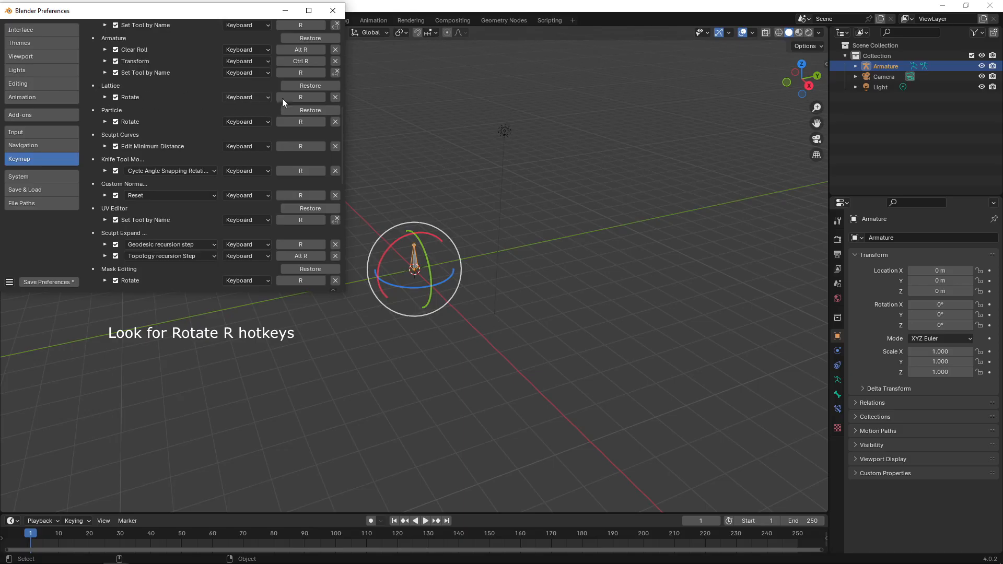
scroll(308, 100, down, 2)
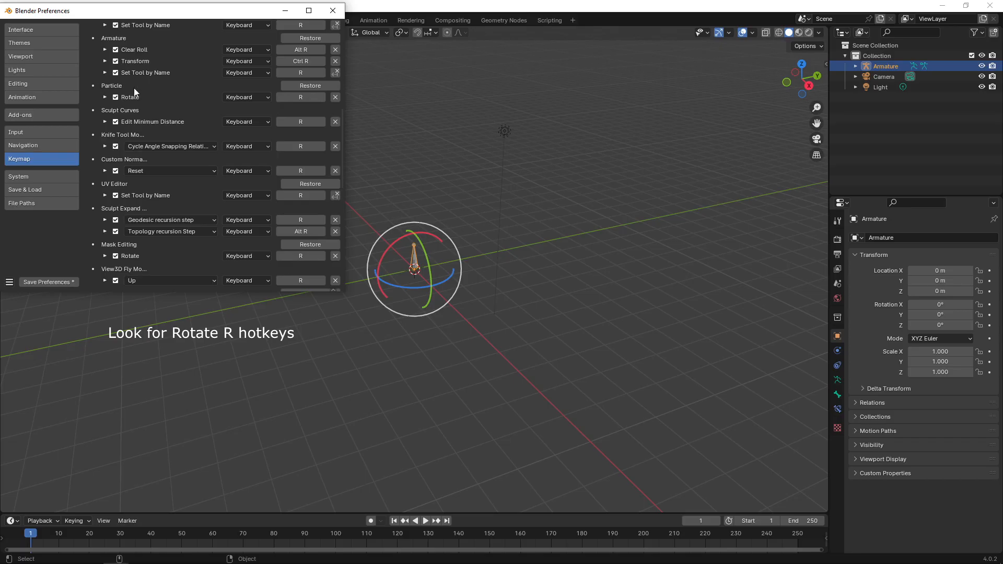
scroll(308, 100, down, 1)
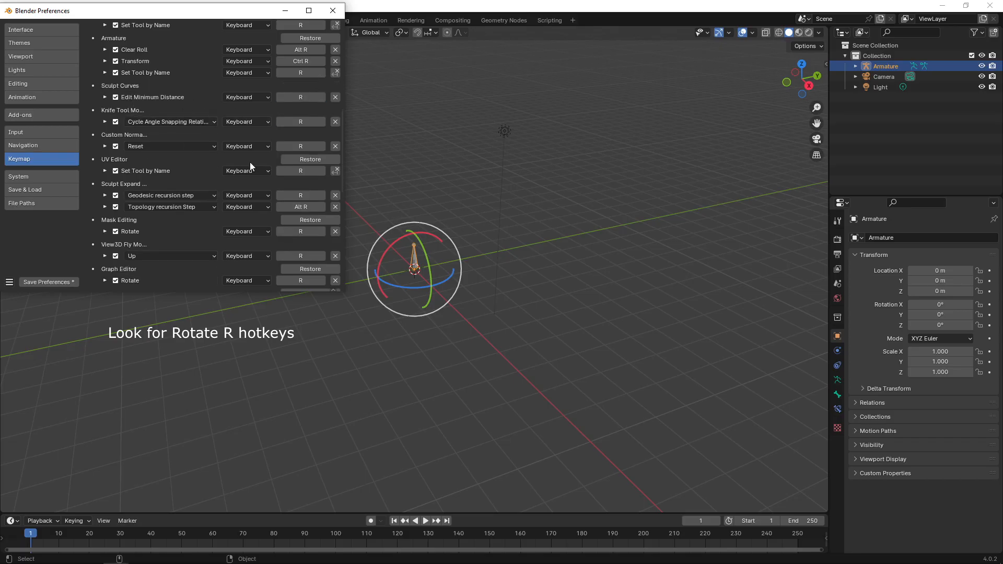
Step: Change the Rotate shortcut to E under Mask Editing, Graph Editor and Node Editor
scroll(340, 131, down, 1)
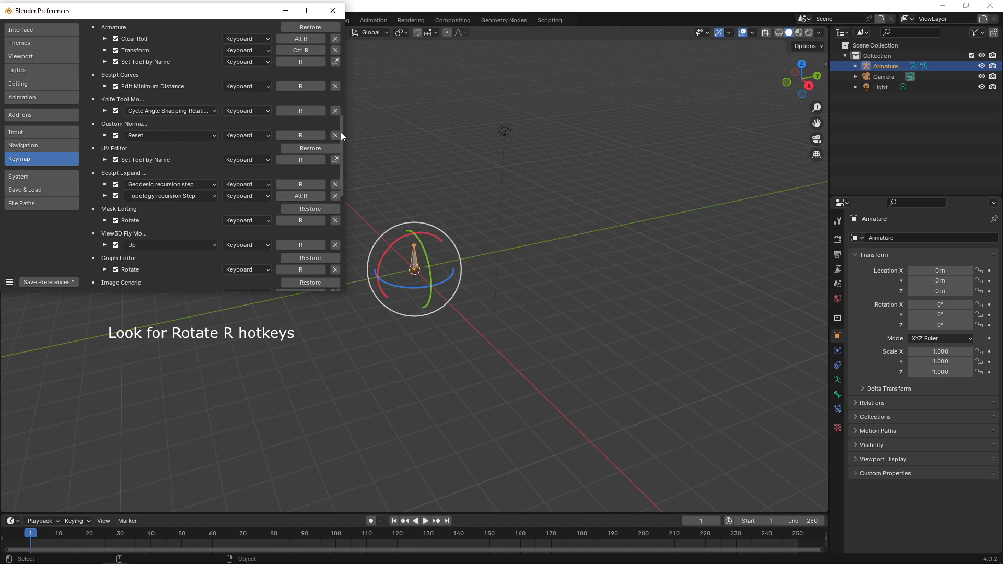
drag(341, 132, 337, 152)
click(104, 97)
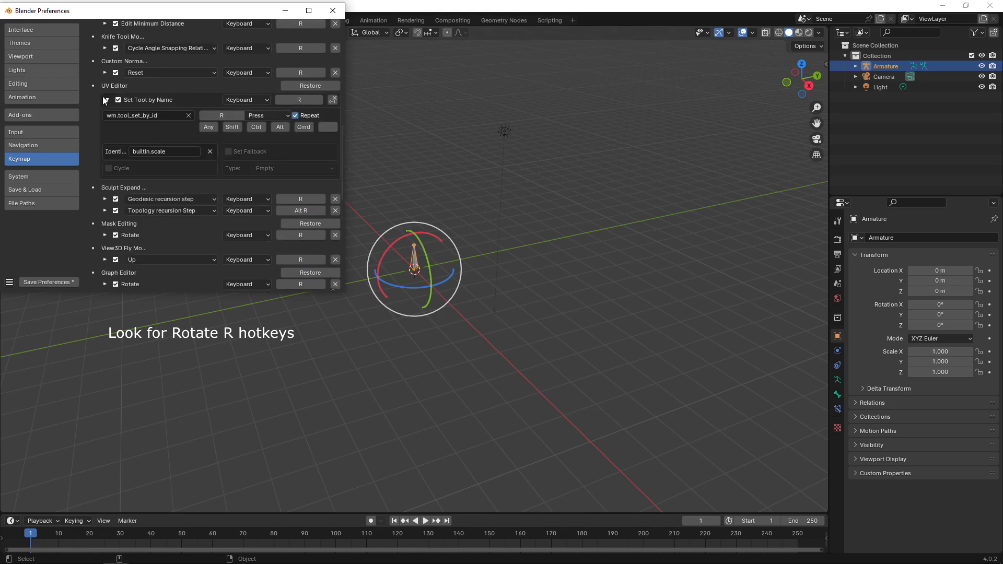
click(105, 97)
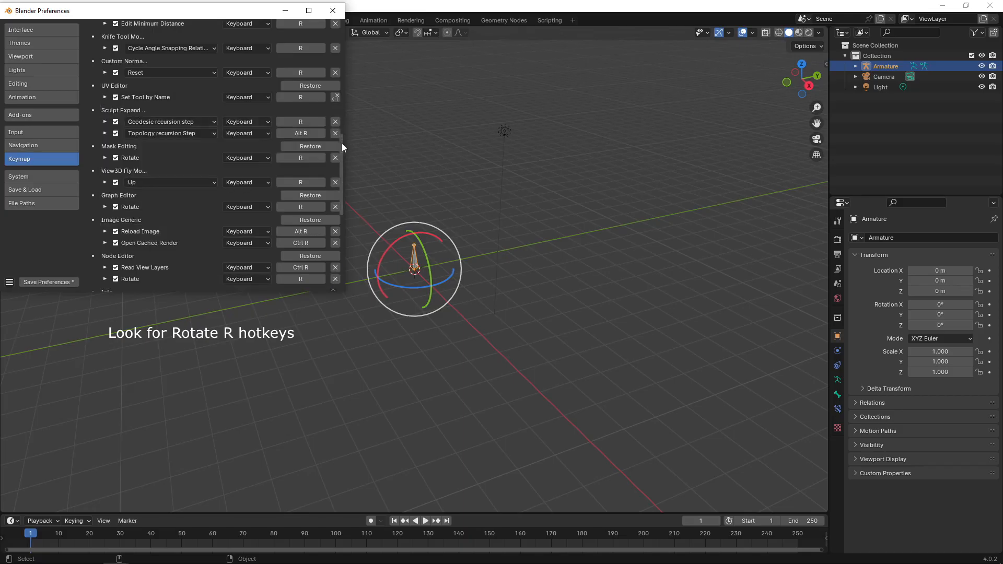
drag(341, 144, 340, 164)
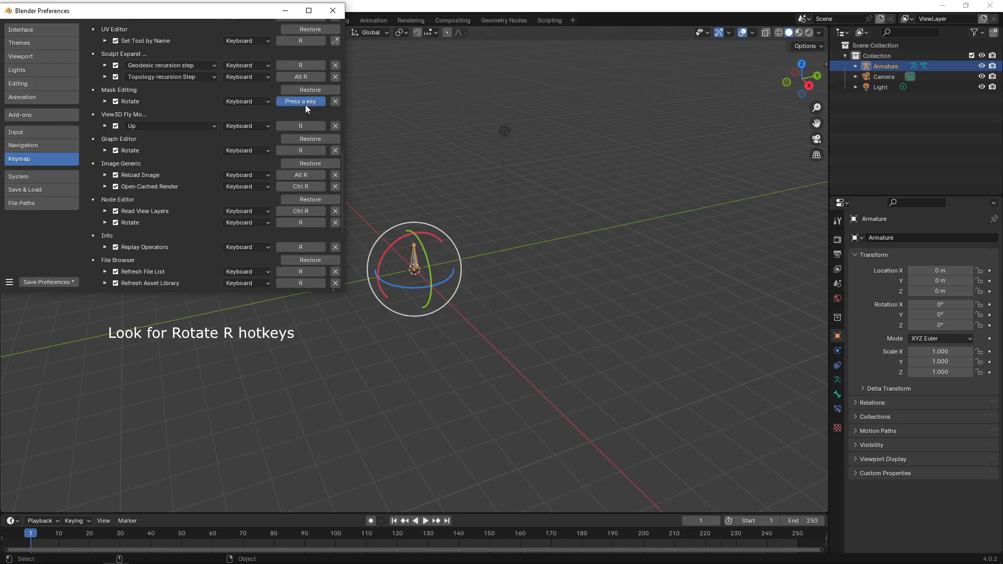
scroll(305, 105, down, 1)
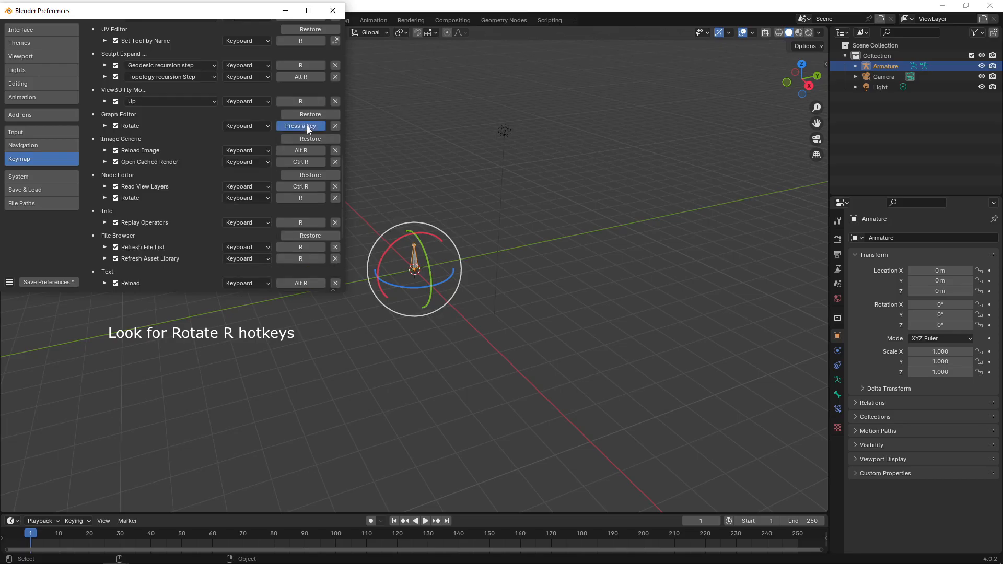
key(e)
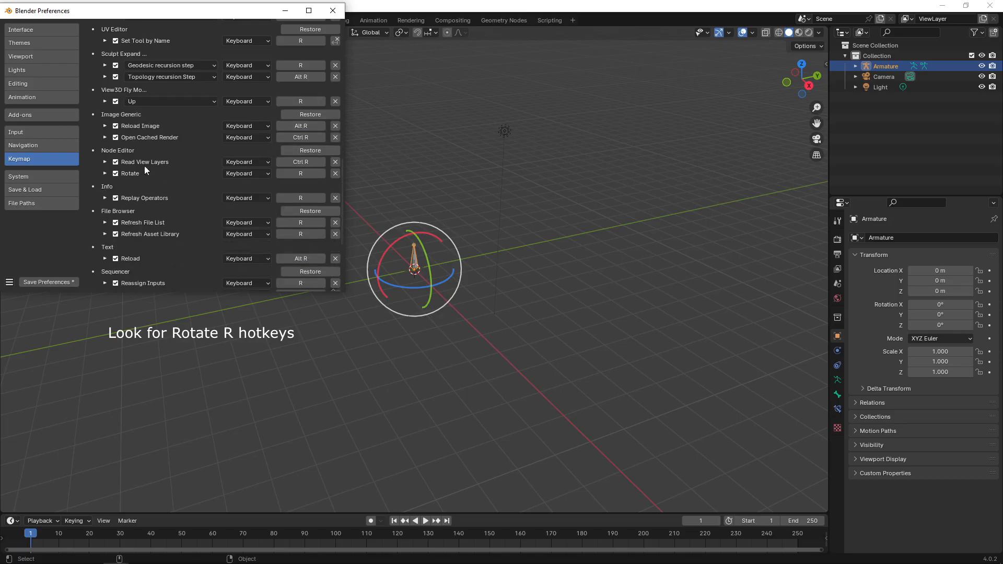
click(301, 173)
key(e)
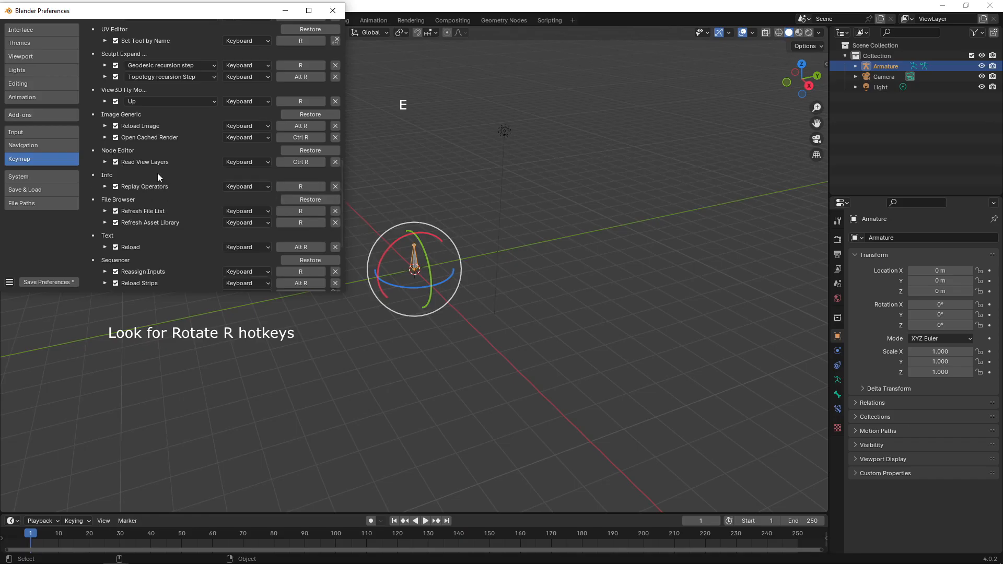
Step: Assign E to Rotate in the sequencer preview, Clip Editor and Clip Graph Editor sections
scroll(340, 171, down, 3)
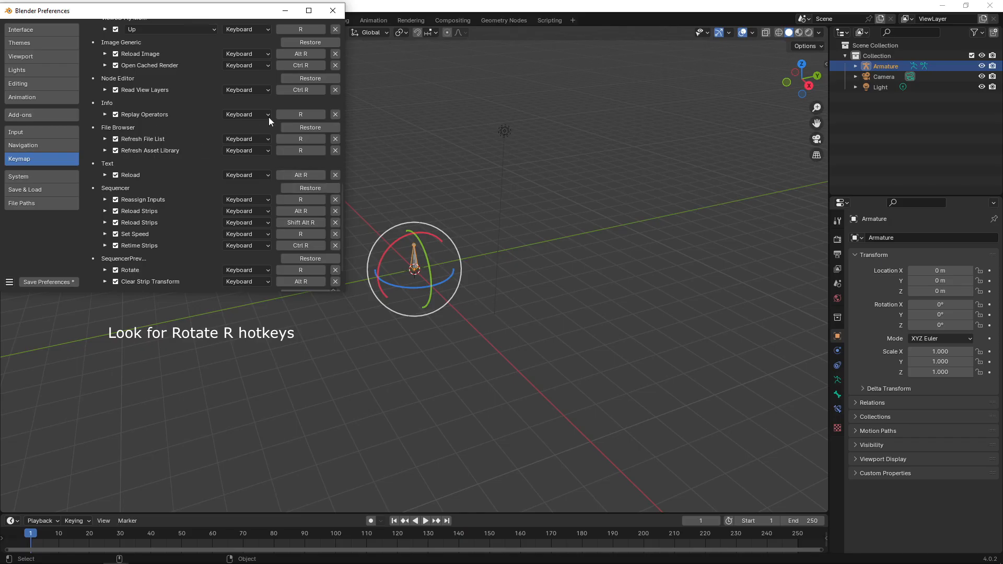
drag(342, 193, 343, 221)
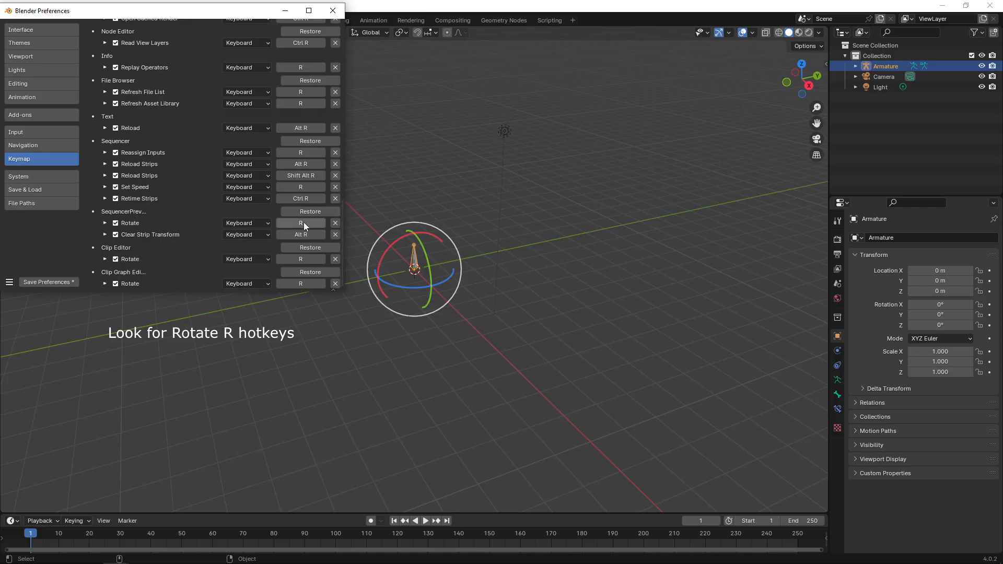
key(e)
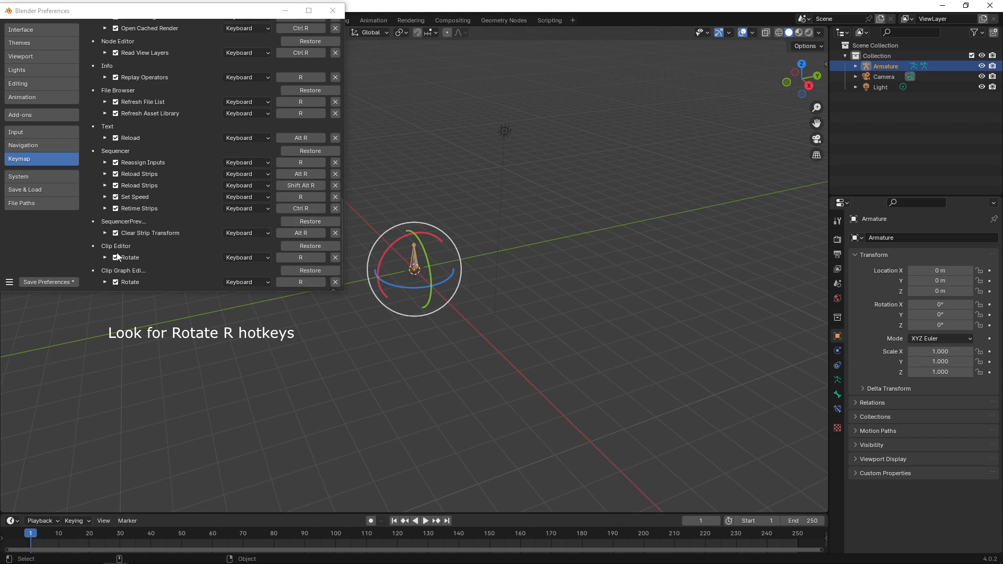
click(301, 258)
key(e)
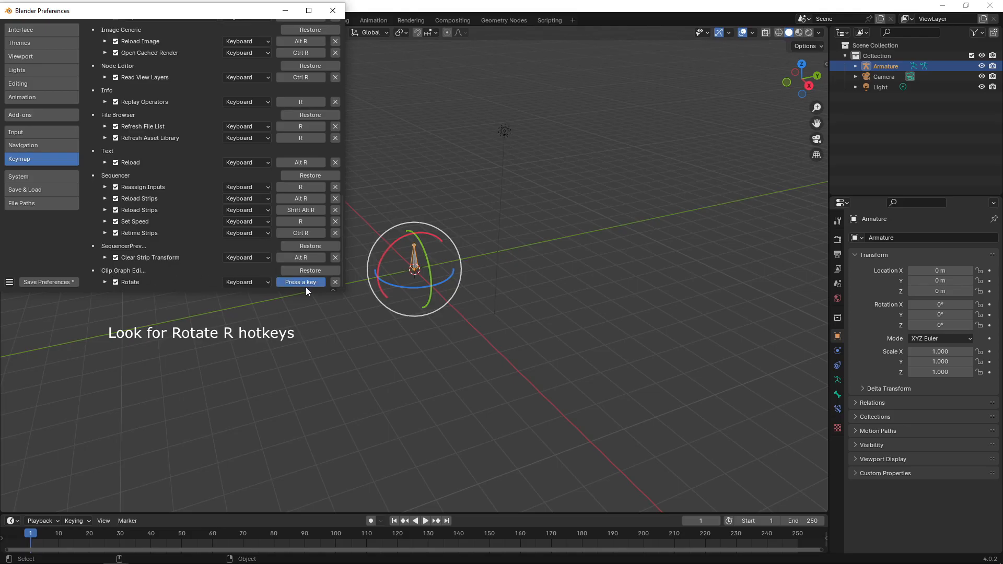
key(e)
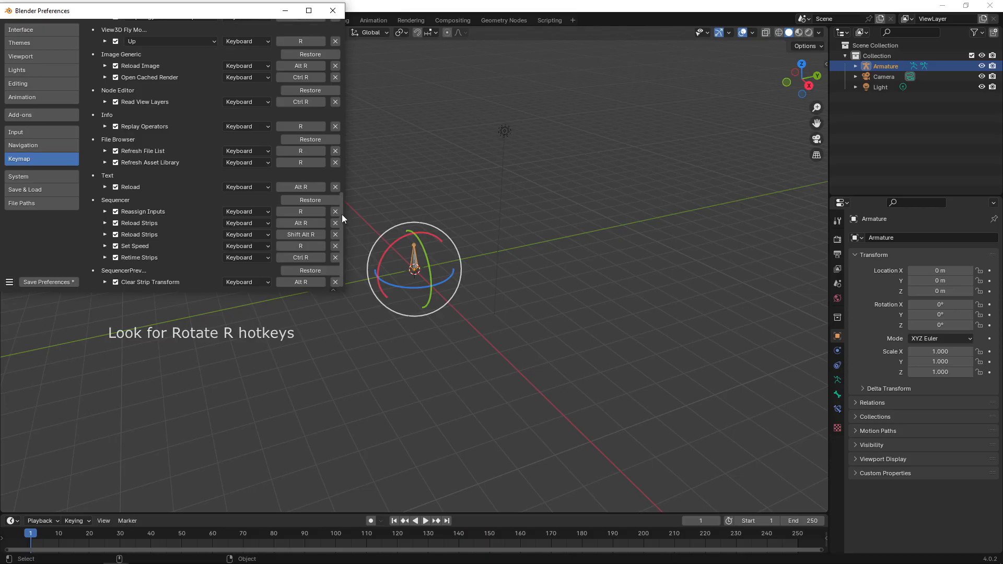
Step: Filter the keymap by key binding for entries that use S
drag(342, 214, 319, 33)
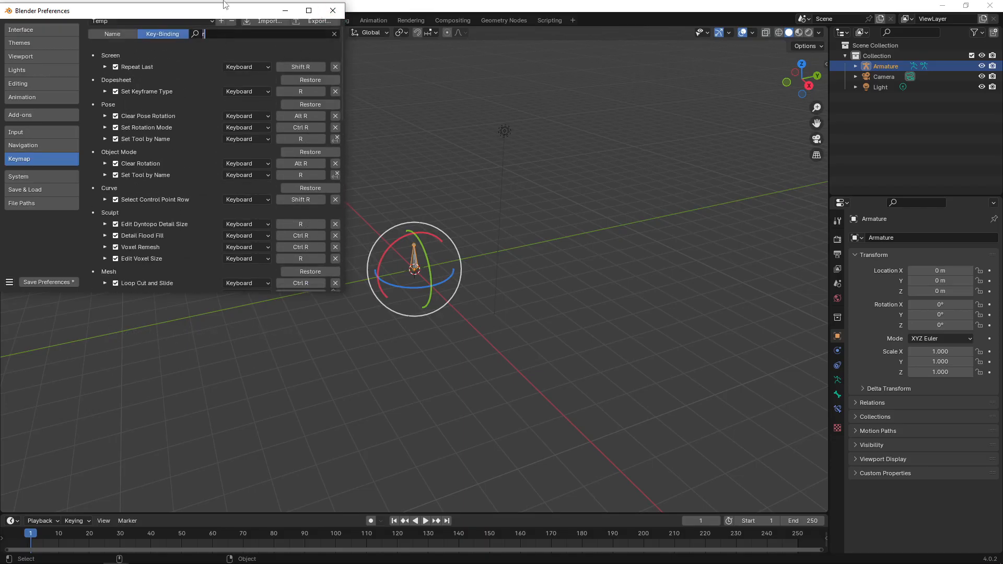
scroll(342, 48, up, 1)
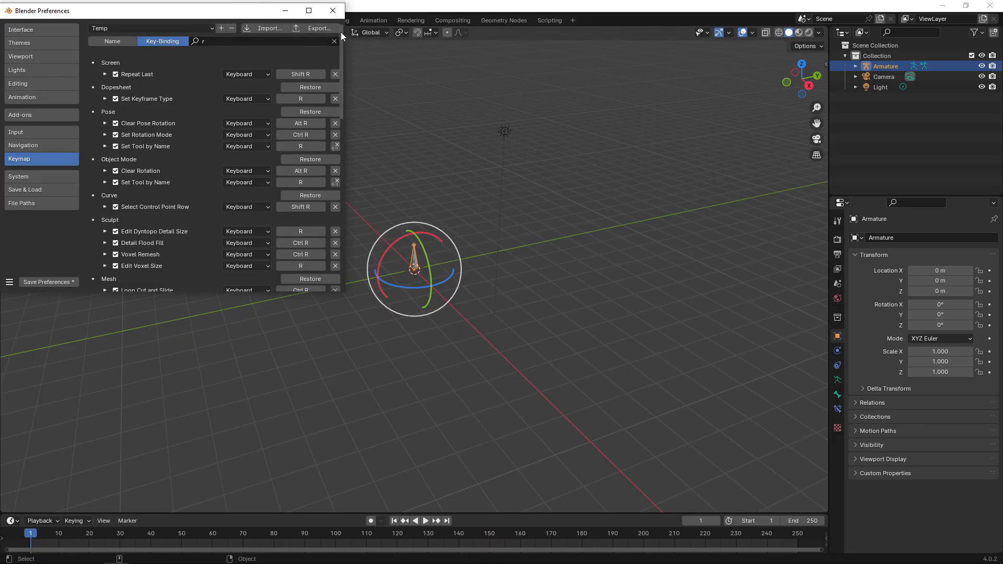
text(s)
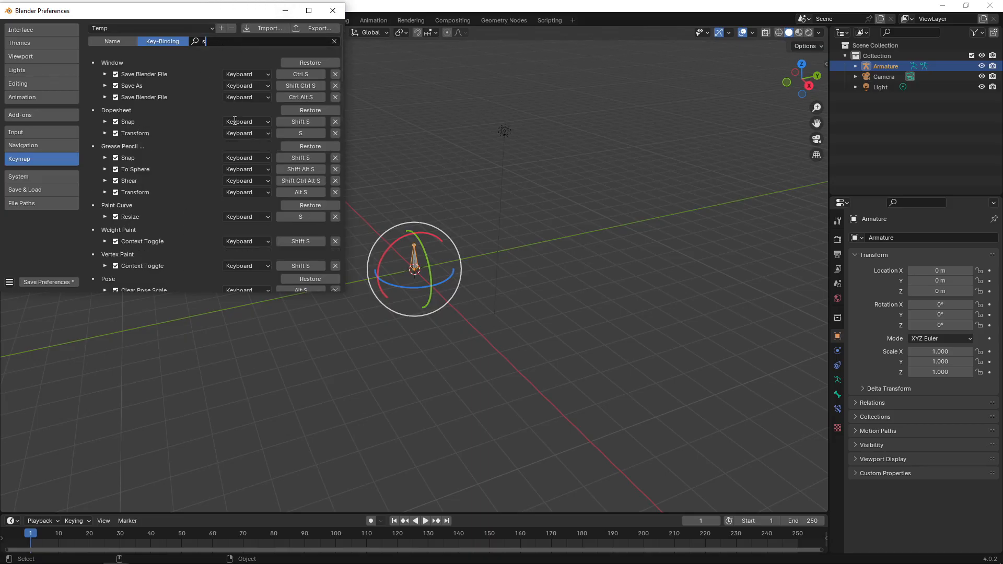
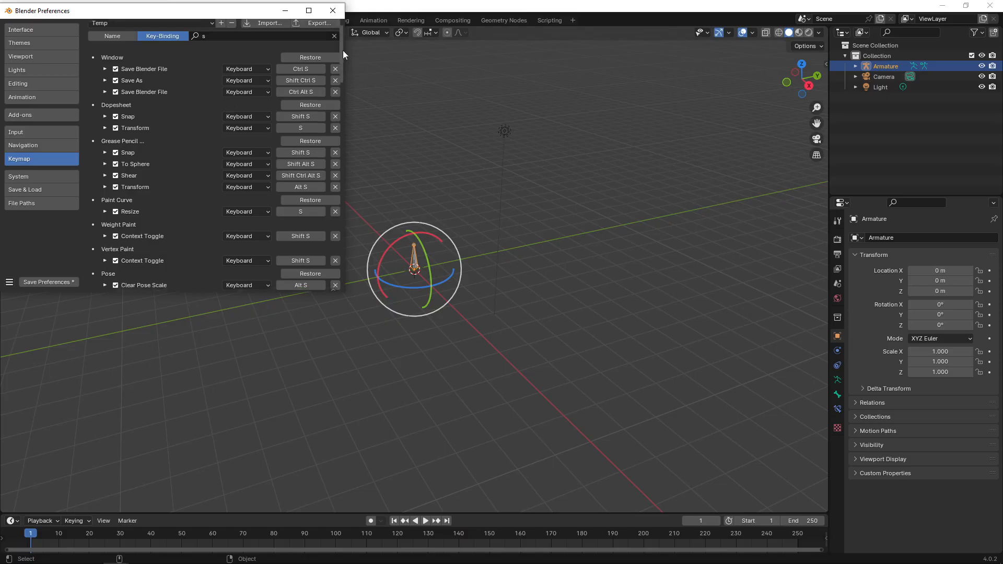
Step: Check the details of the Dopesheet's Transform entry bound to S and rebind it to R
scroll(342, 46, down, 3)
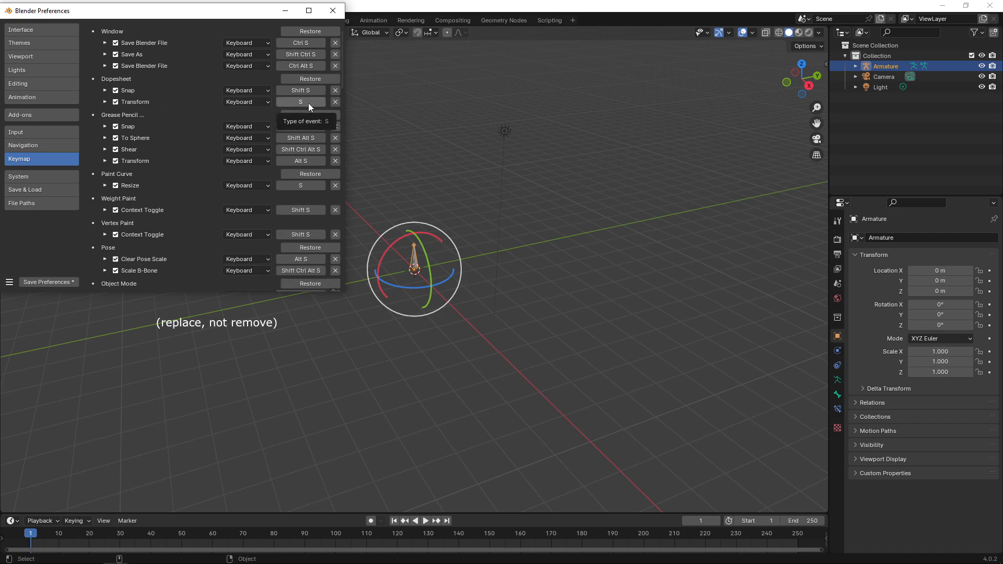
click(106, 104)
click(105, 104)
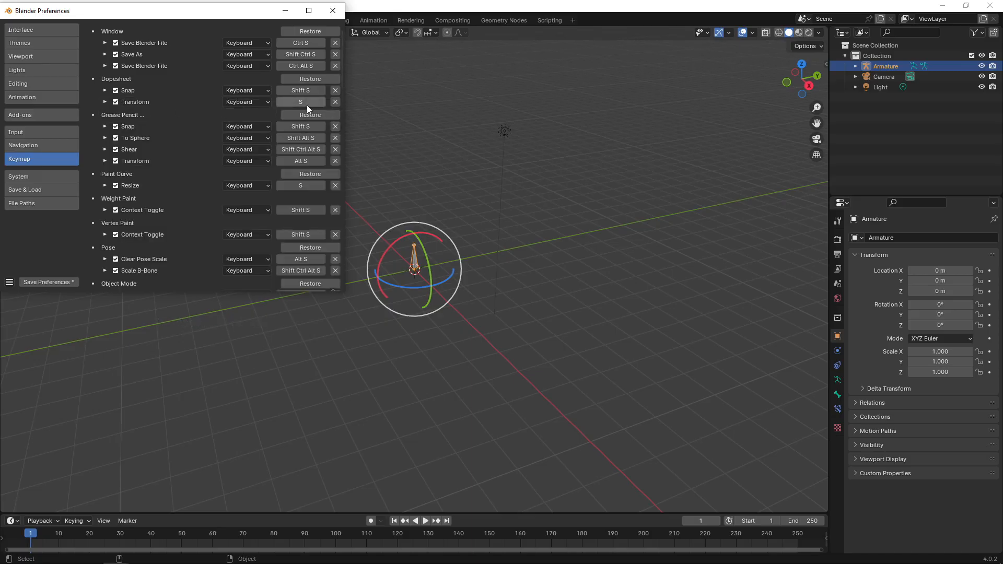
key(r)
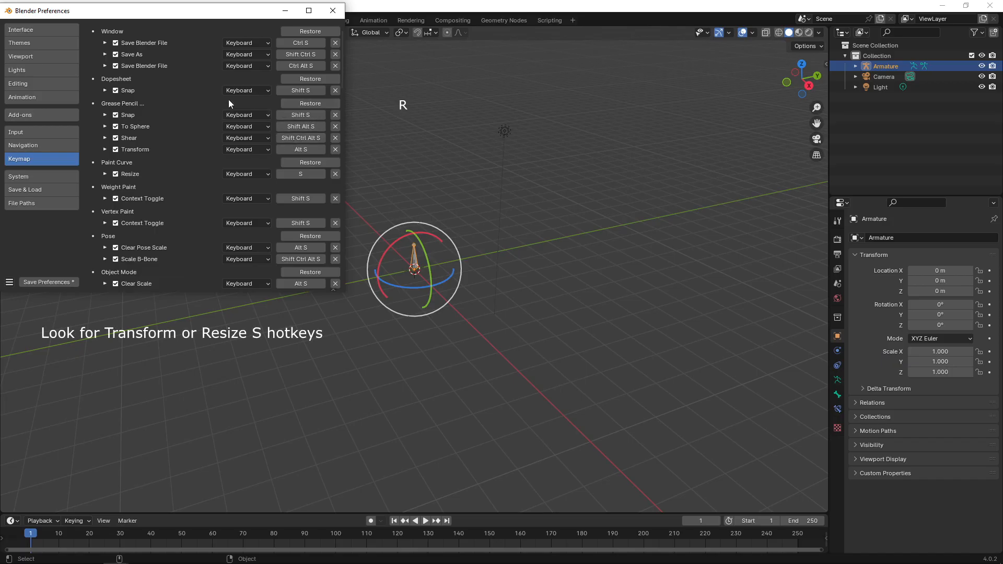
Step: Rebind the Resize operation of the Paint Curve section to R
scroll(340, 73, down, 2)
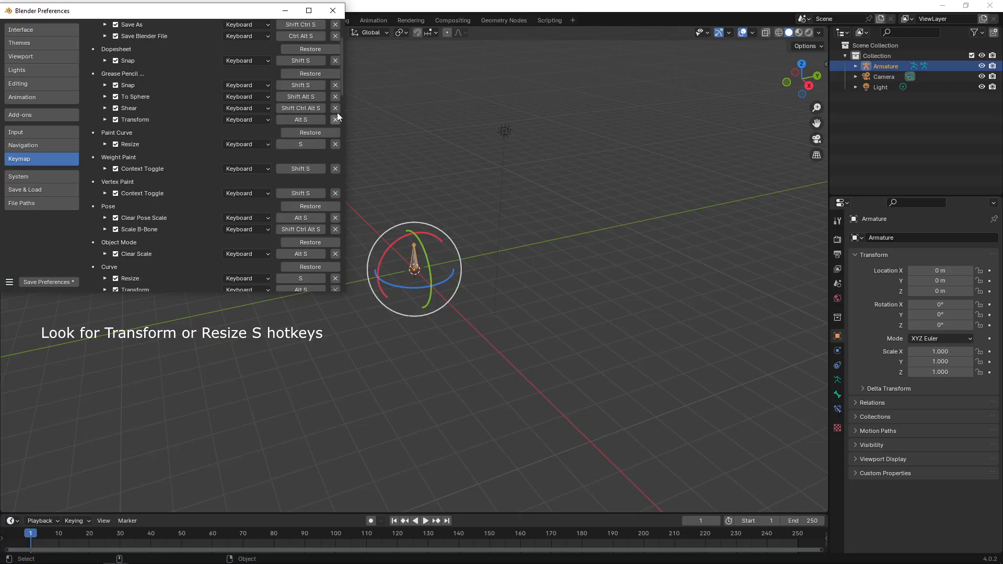
scroll(342, 80, down, 2)
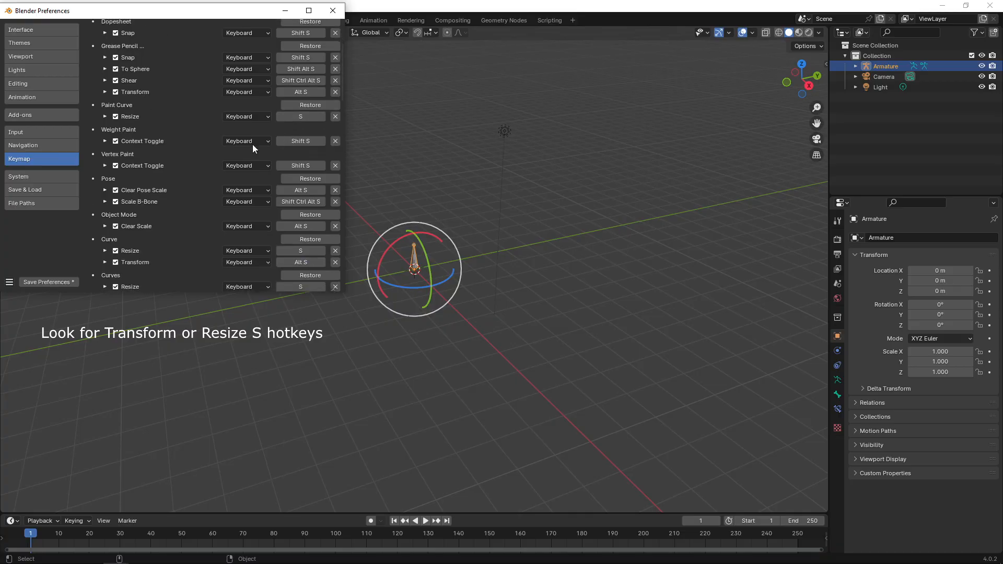
click(104, 116)
click(103, 117)
key(r)
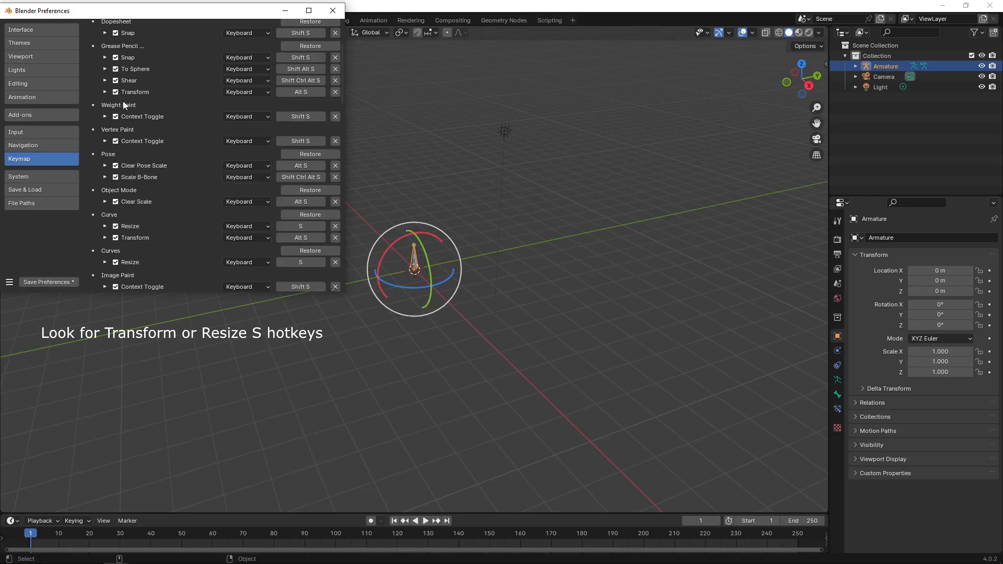
Step: Rebind the Resize operations of the Curve and Curves sections from S to R
scroll(343, 77, down, 2)
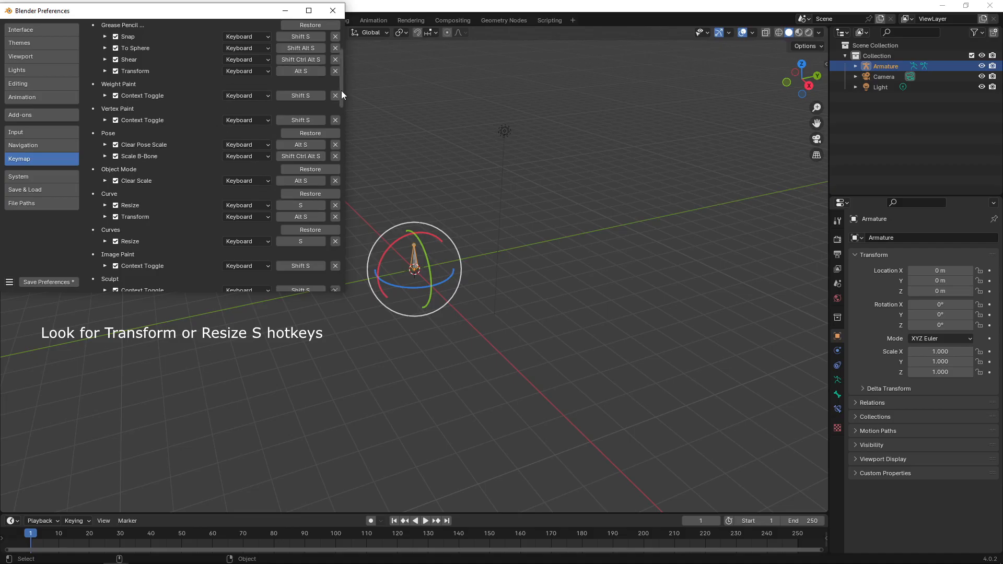
scroll(341, 92, down, 3)
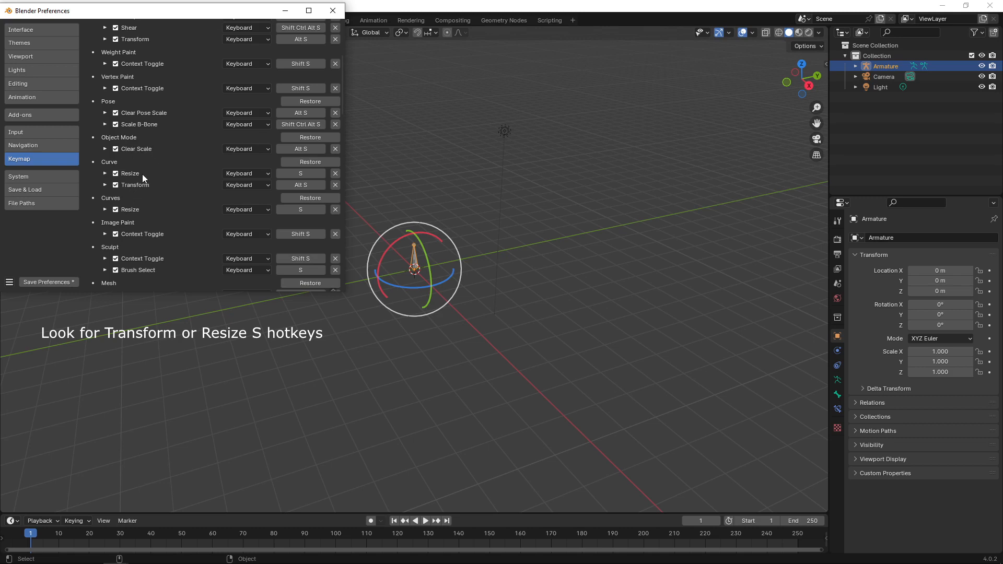
click(304, 173)
key(r)
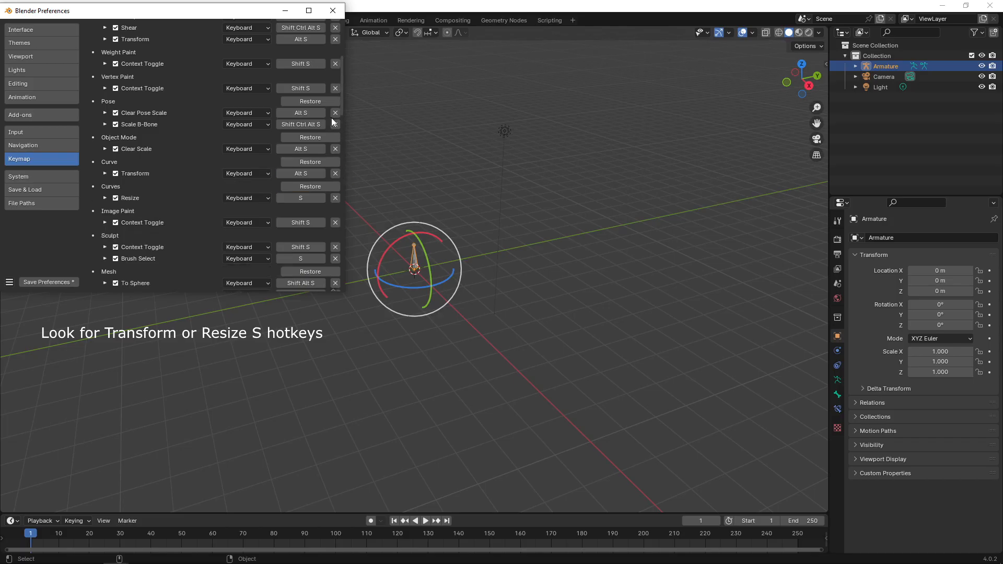
drag(342, 99, 343, 118)
click(303, 133)
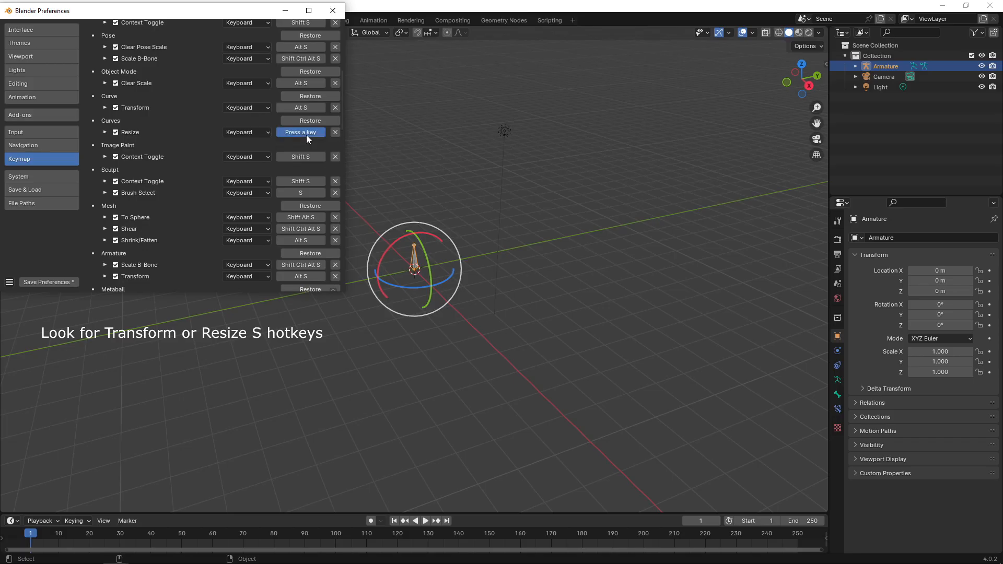
key(r)
Step: Rebind the Resize operations of the Metaball, Lattice and Particle sections to R
drag(343, 105, 337, 117)
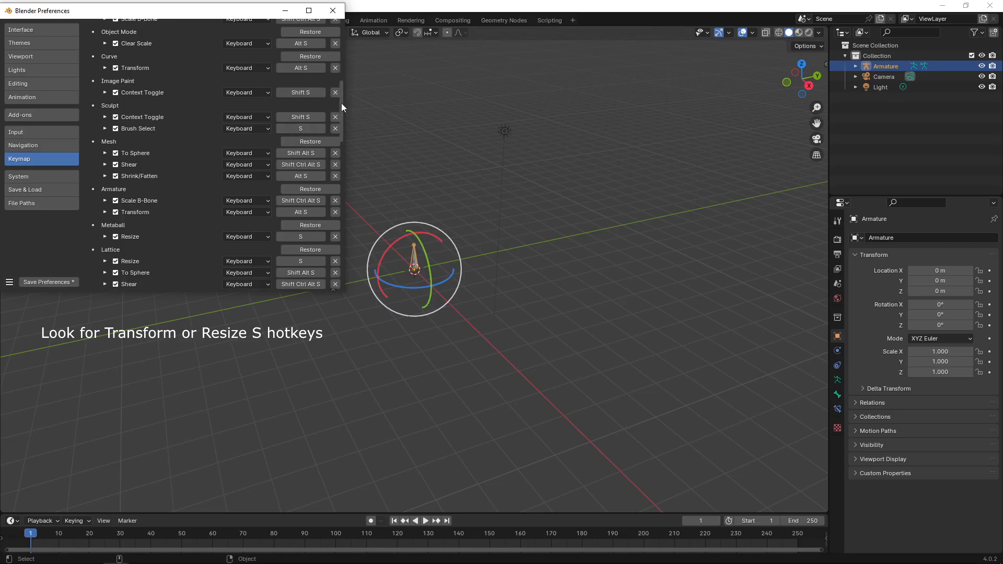
drag(341, 103, 341, 116)
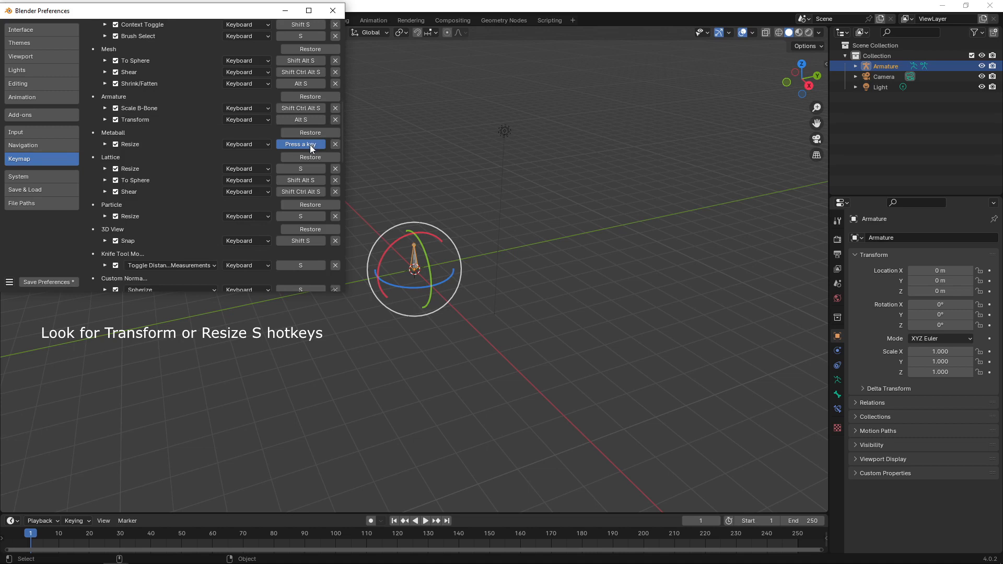
key(r)
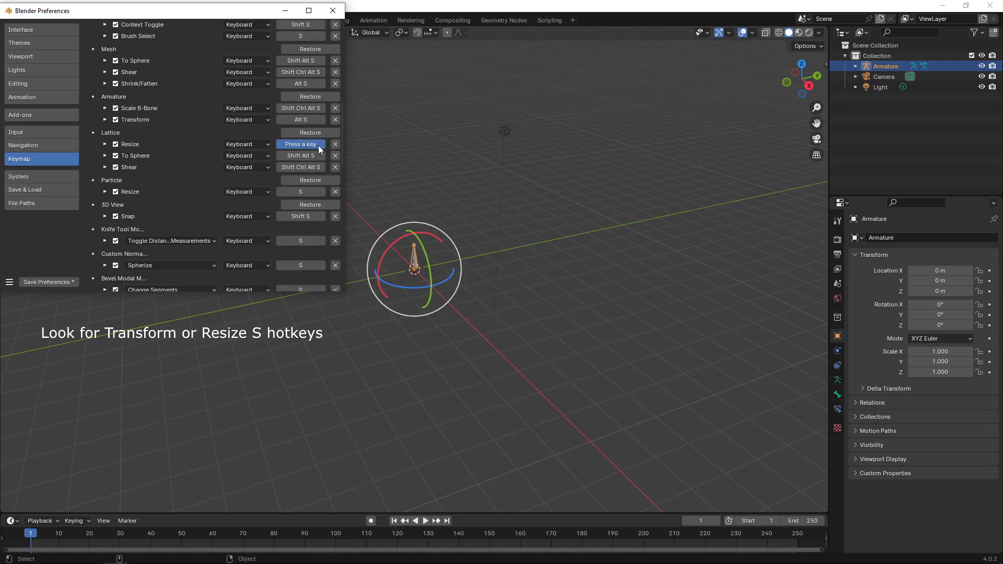
key(r)
drag(341, 142, 340, 158)
click(309, 127)
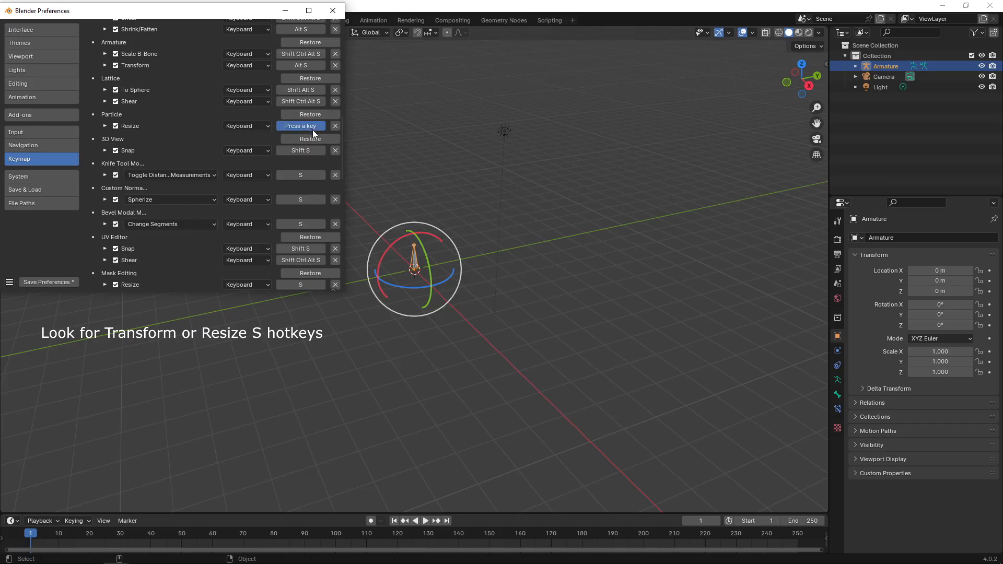
key(r)
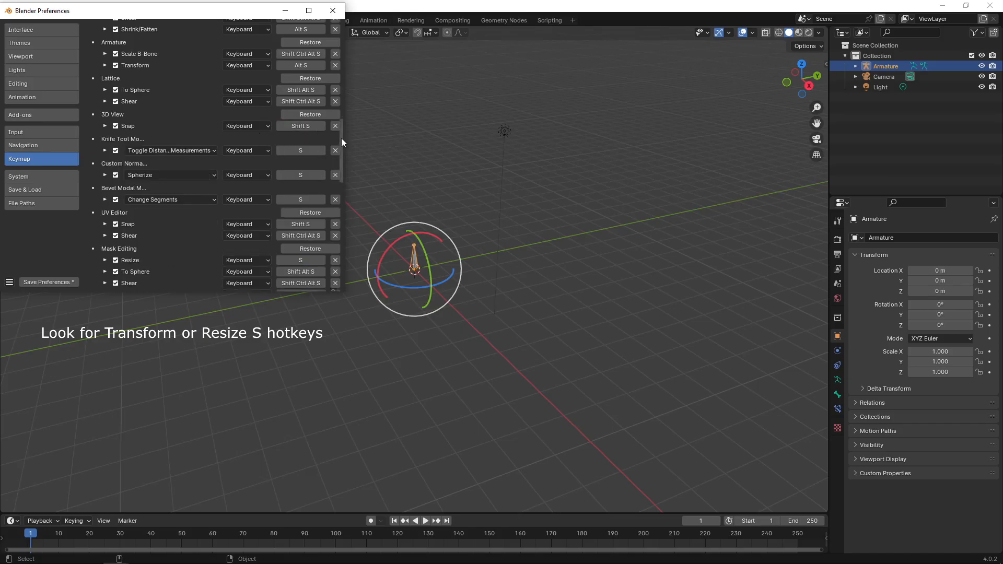
Step: Assign R to the Resize operations in the Mask Editing and Graph Editor sections
drag(340, 138, 343, 159)
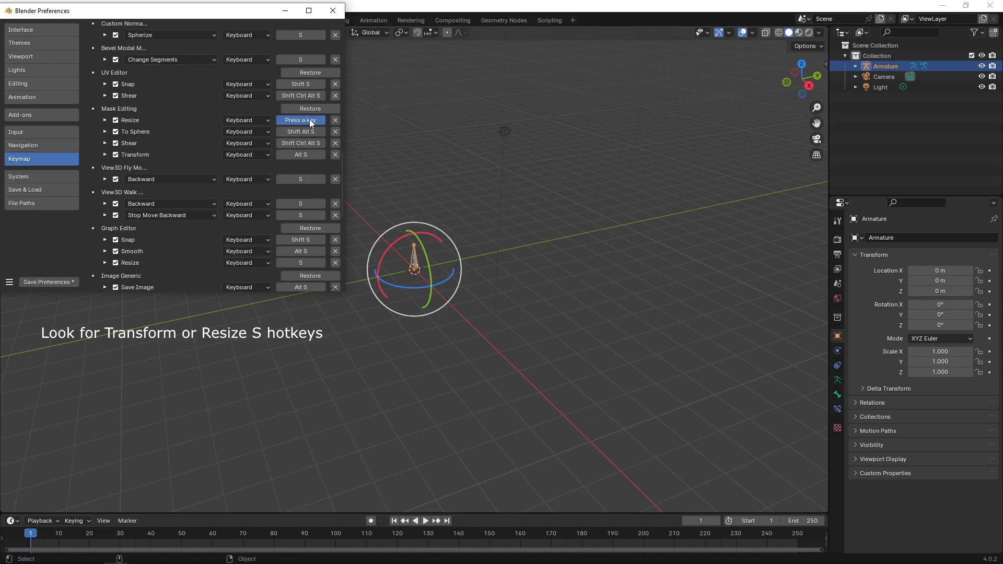
key(r)
drag(343, 169, 340, 182)
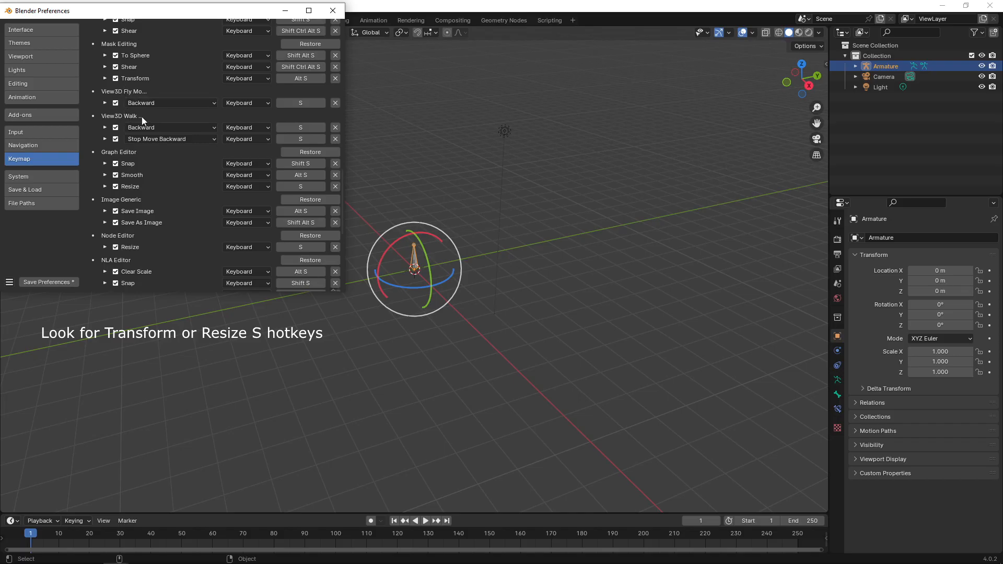
drag(339, 176, 343, 189)
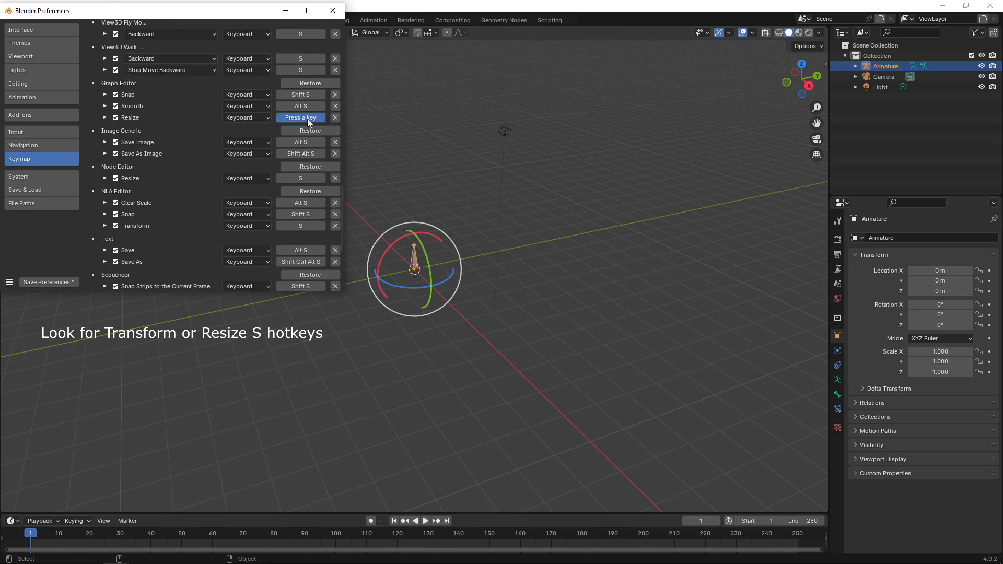
key(r)
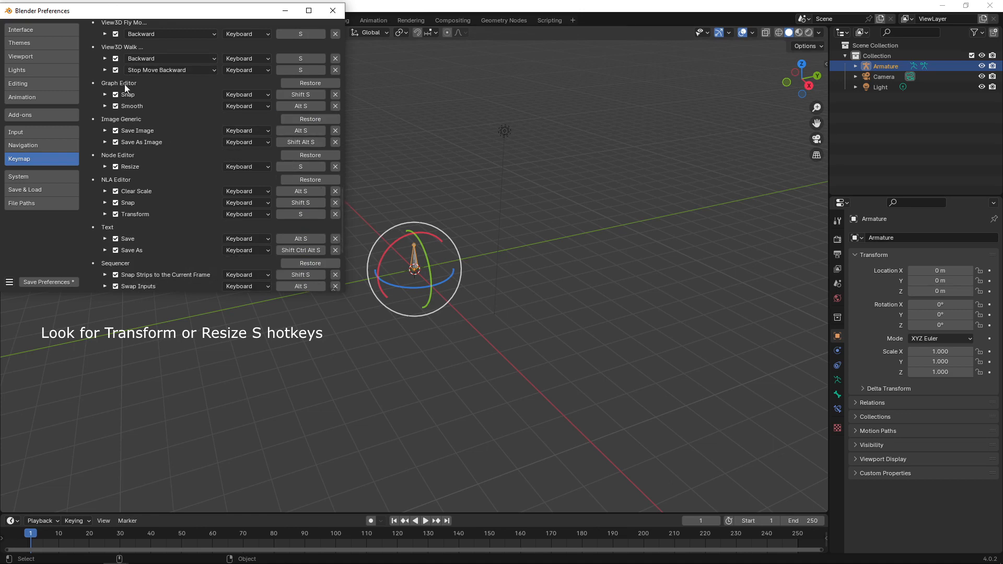
Step: Assign R to the Node Editor's Resize and, after checking its Time Scale mode, to the NLA Editor's Transform
click(306, 168)
key(r)
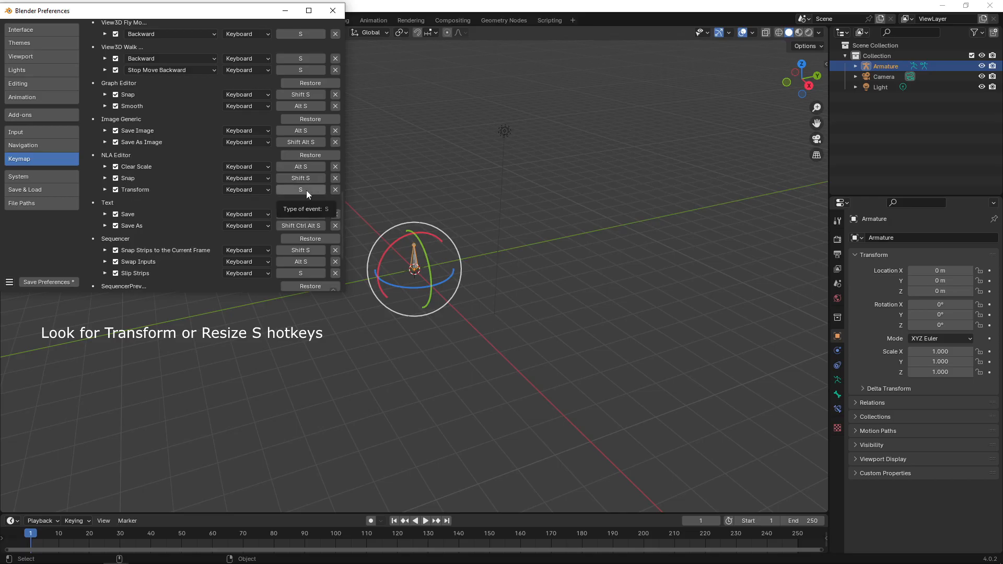
click(105, 190)
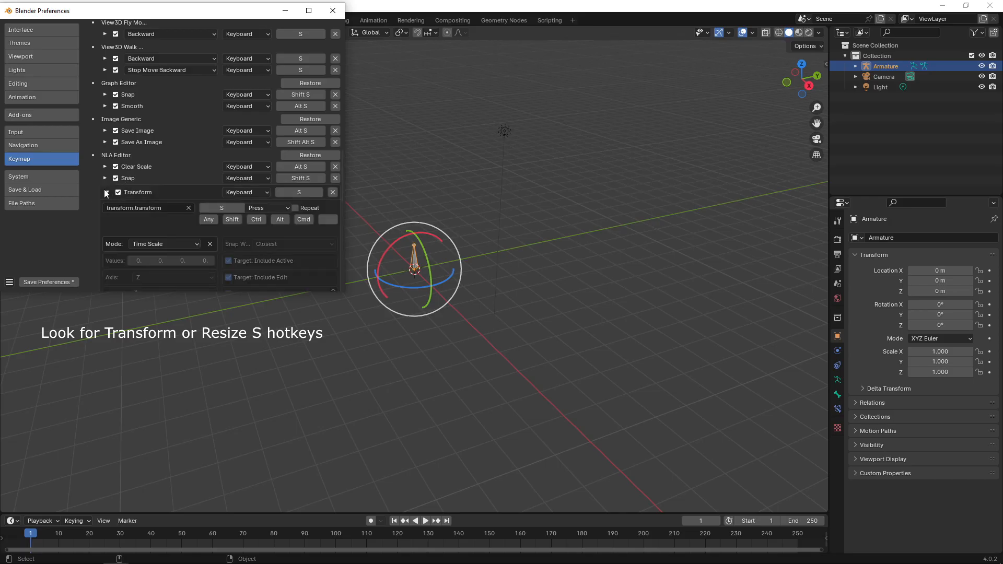
click(106, 193)
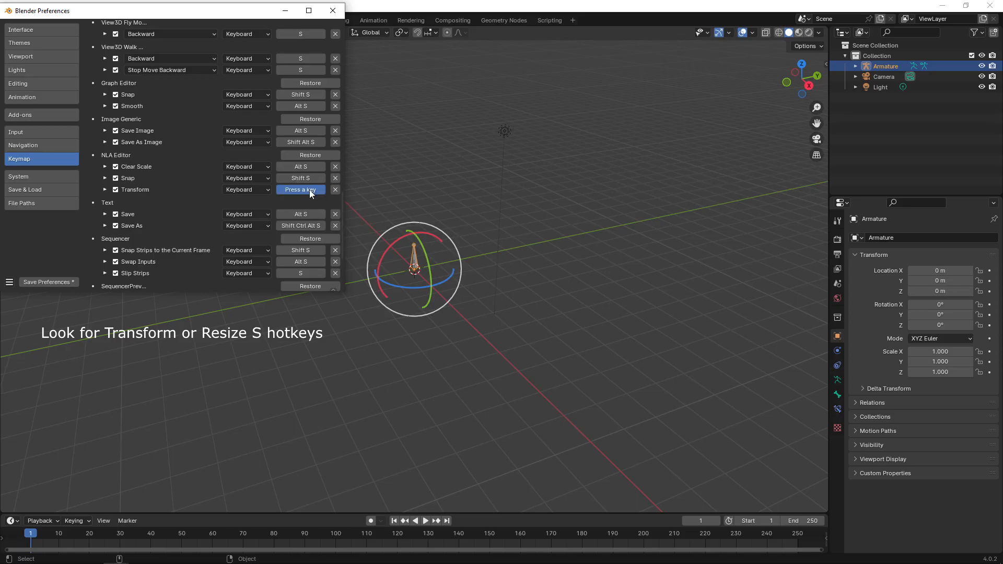
key(r)
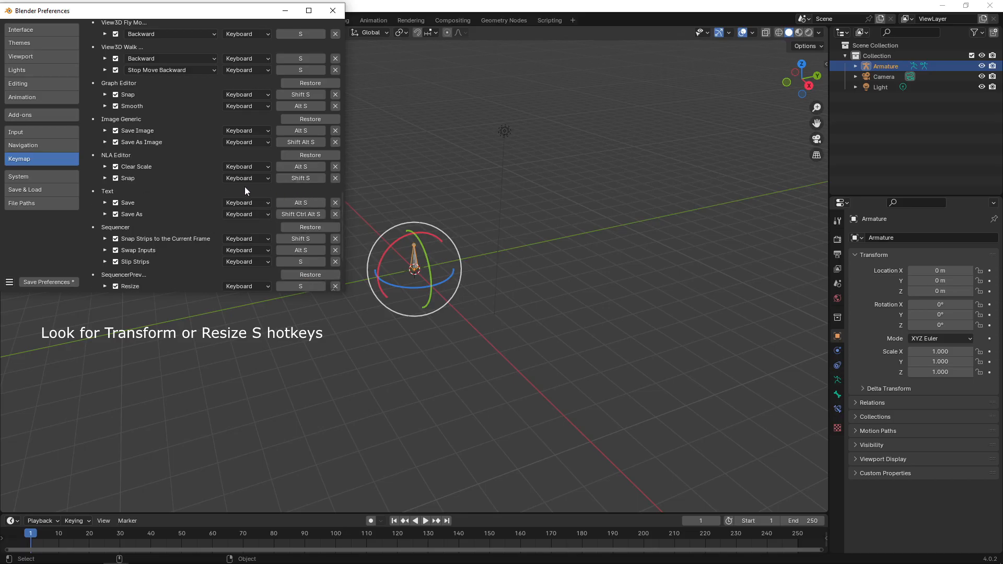
Step: Check the Sequencer's Slip Strips entry and rebind Resize to R in the sequencer preview, Clip Editor and Clip Graph Editor sections
scroll(343, 197, down, 5)
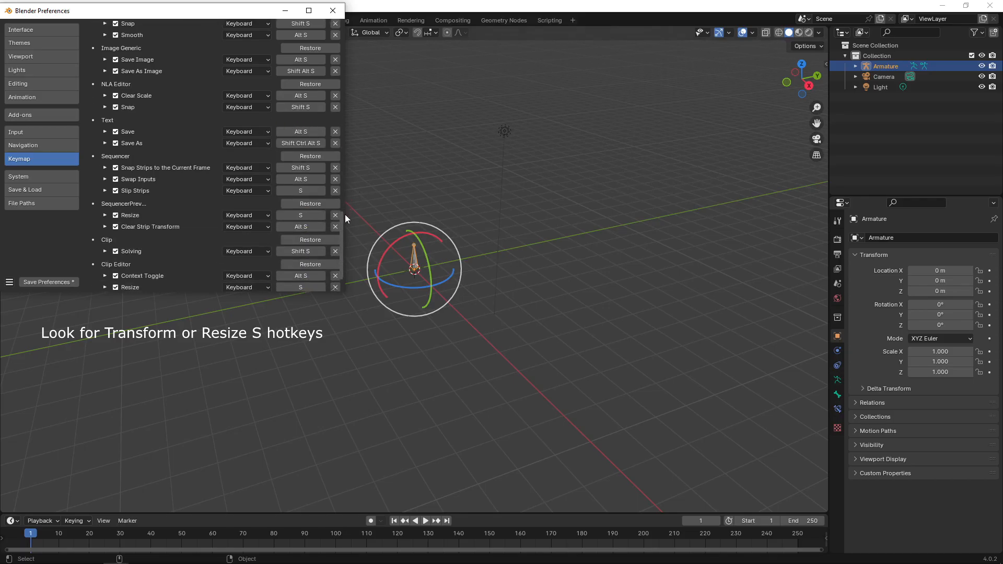
scroll(342, 214, down, 1)
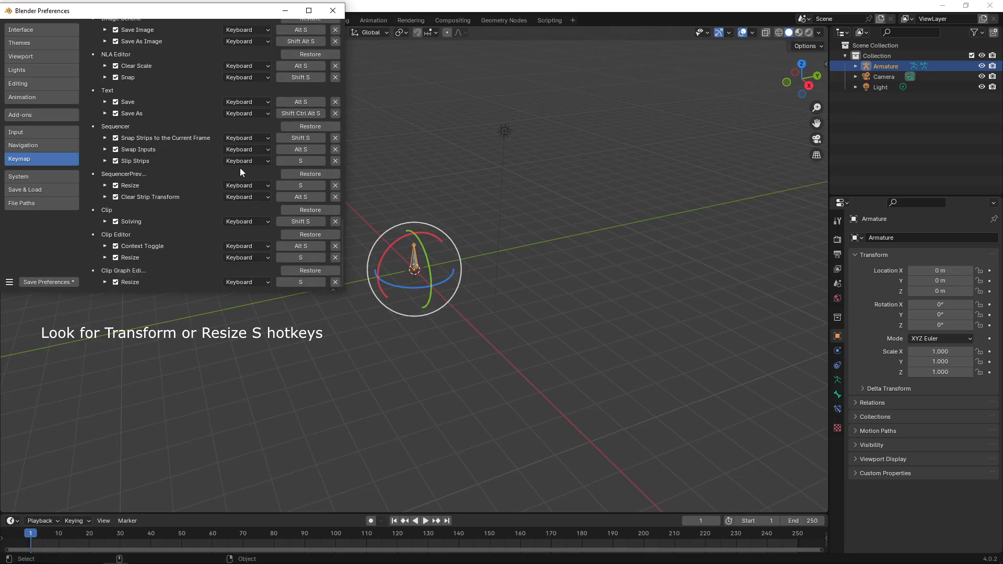
click(105, 161)
click(107, 164)
key(r)
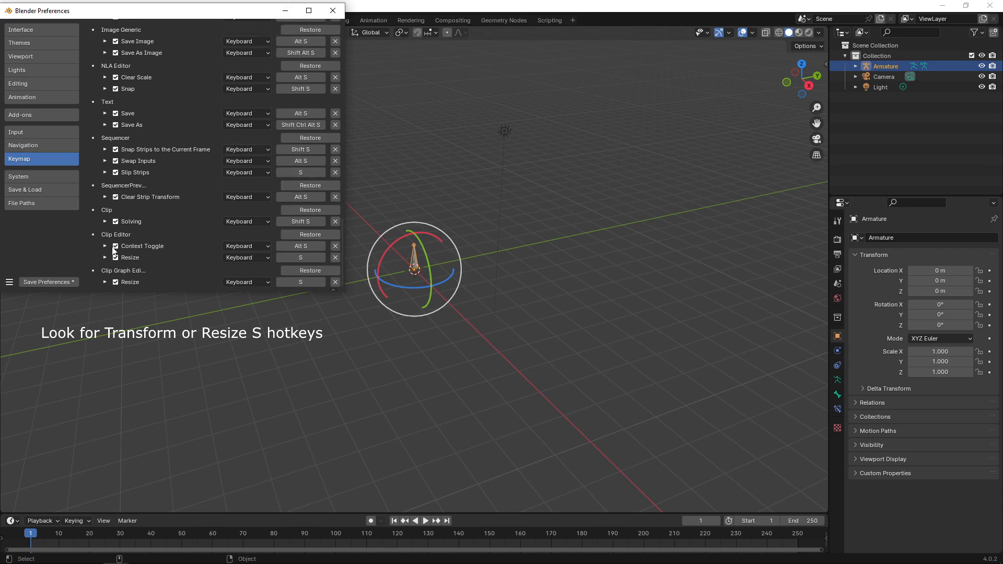
key(r)
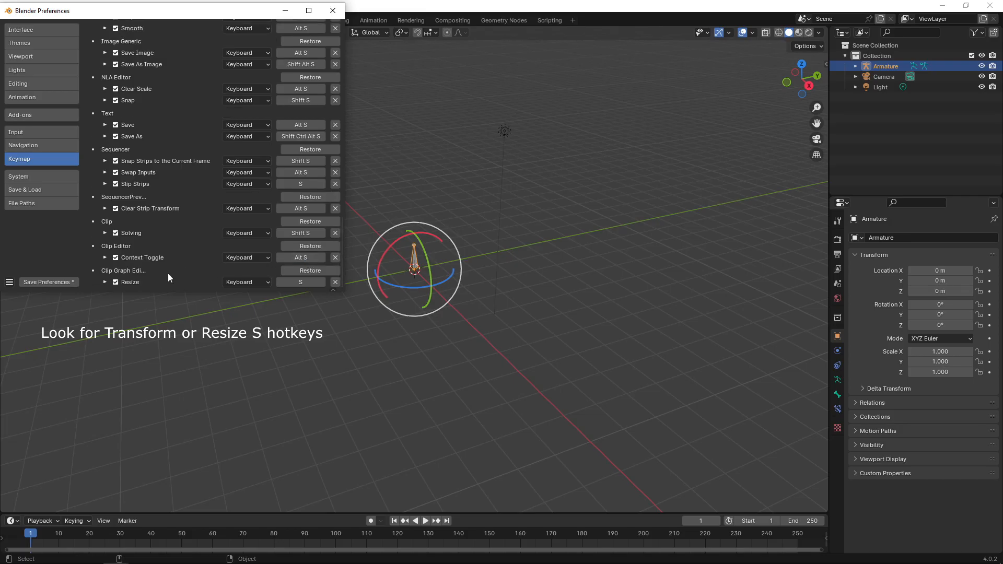
click(302, 284)
key(r)
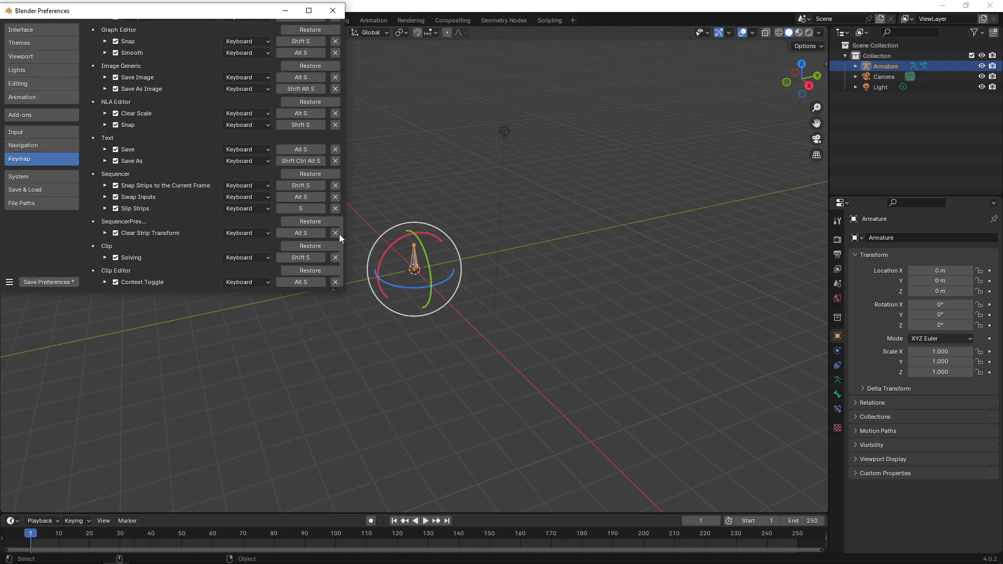
Step: Return to the 3D viewport and test the Q, W, E and R tool hotkeys on the armature in Object Mode
drag(340, 234, 345, 18)
key(r)
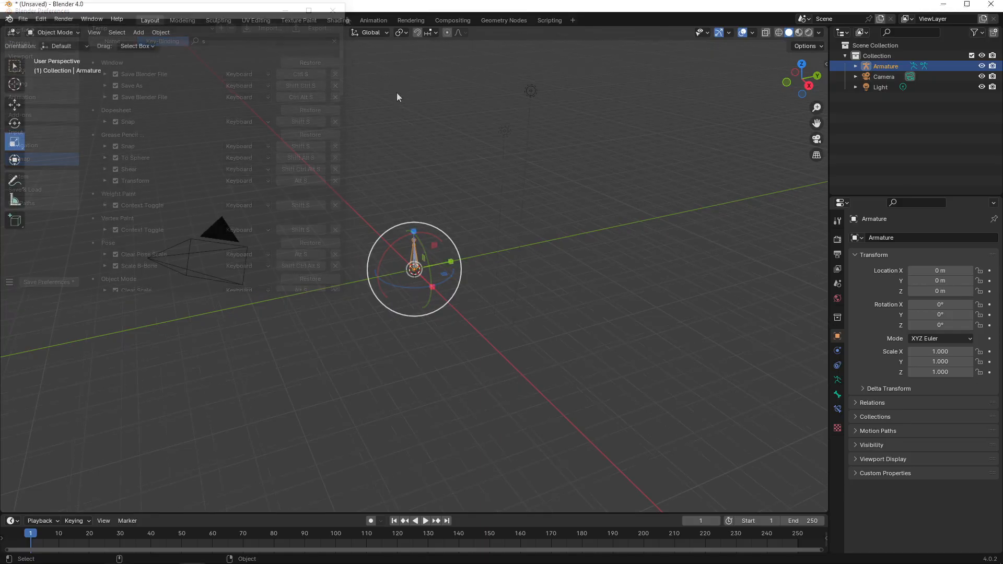
key(q)
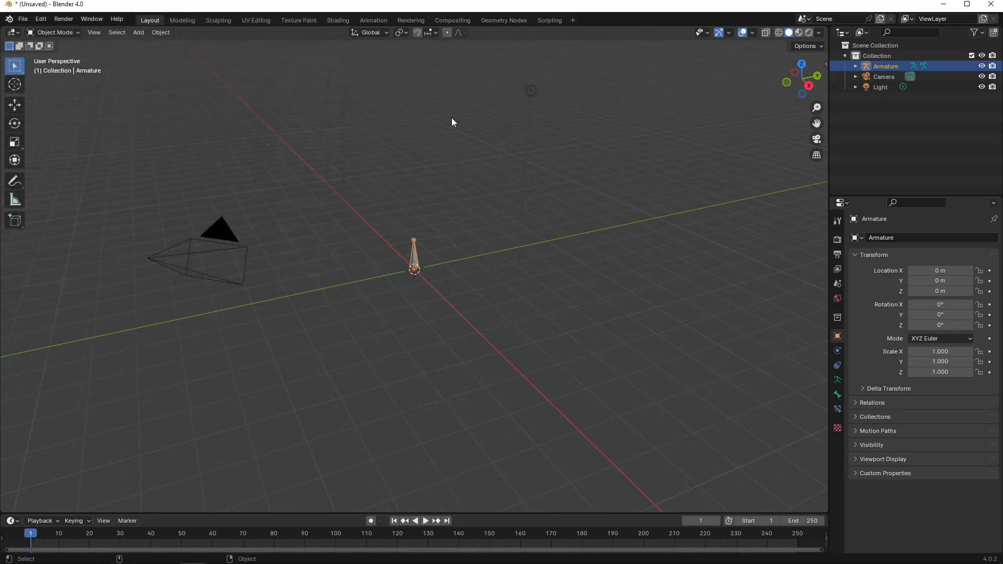
key(e)
key(r)
key(w)
key(r)
key(e)
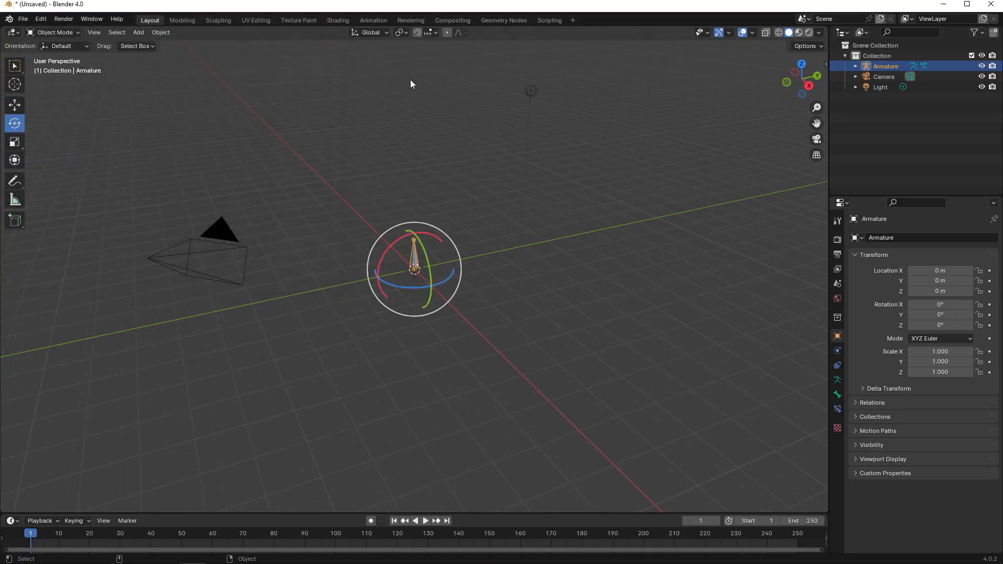
key(q)
key(r)
key(e)
key(r)
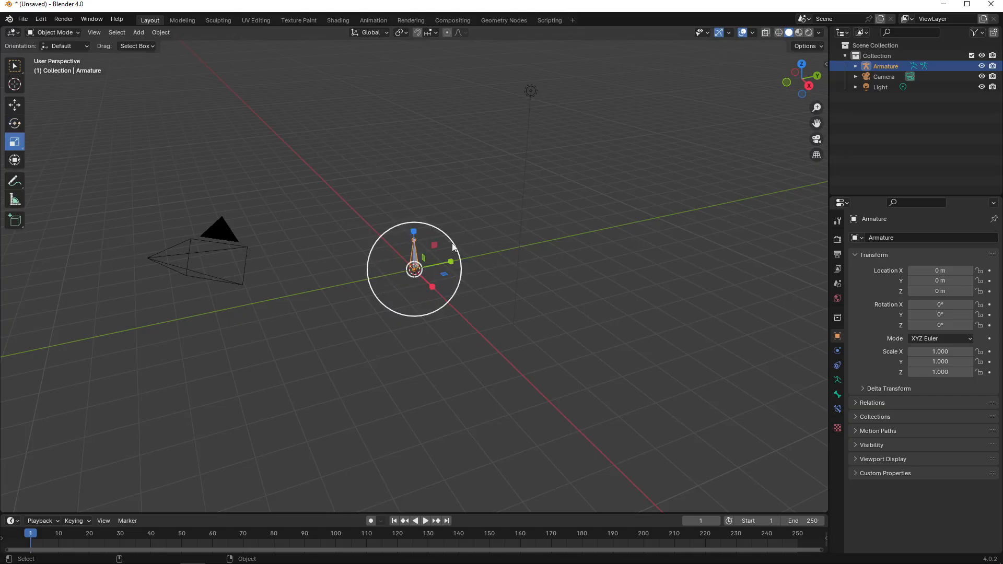
key(w)
key(r)
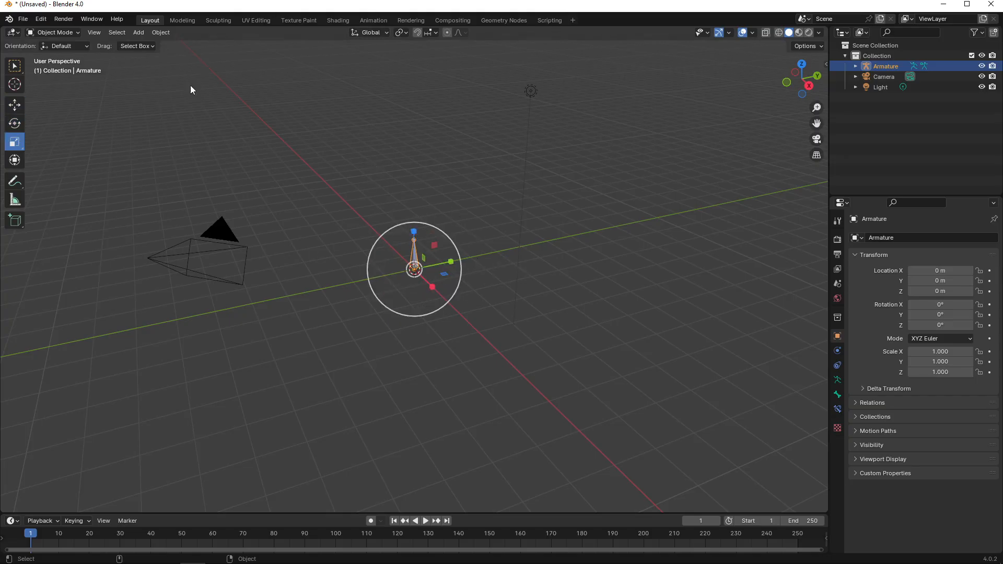
Step: Switch the armature to Edit Mode and test the W and R hotkeys for the Move and Scale tools
click(58, 33)
click(59, 53)
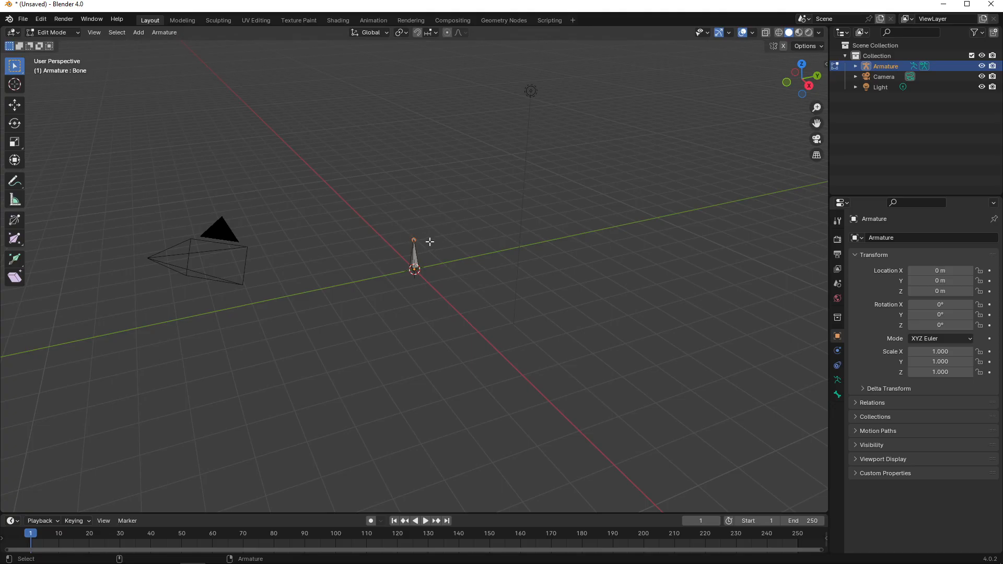
key(w)
key(r)
key(w)
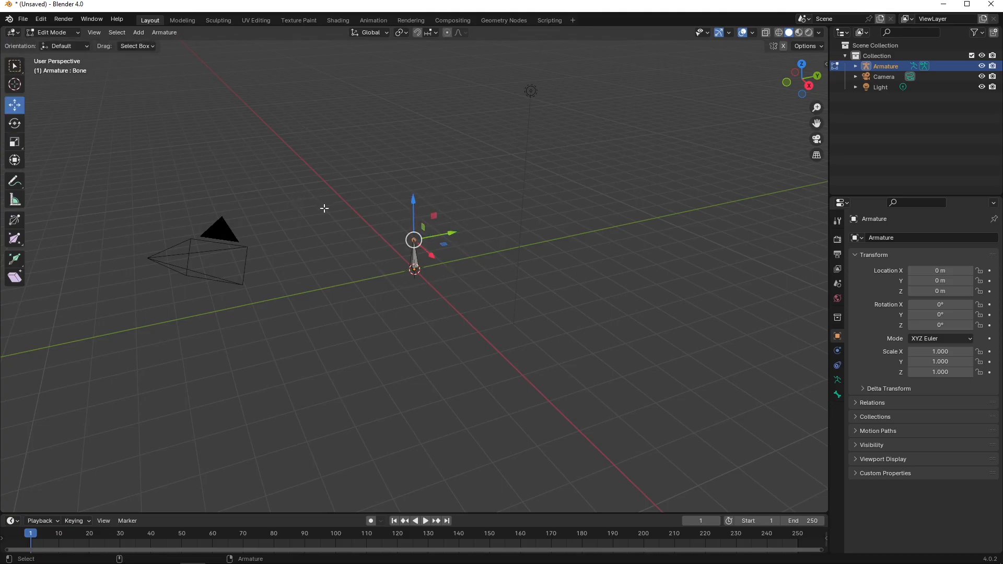
Step: Test the E hotkey in Edit Mode by extruding a new bone from the bone's tip, and undo the extrusion
key(e)
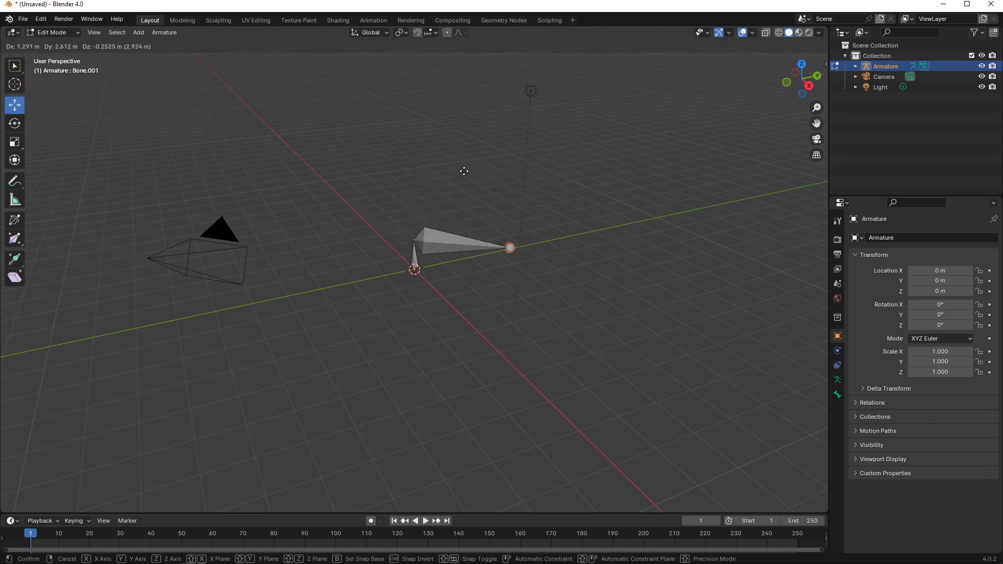
click(422, 172)
key(ctrl+z)
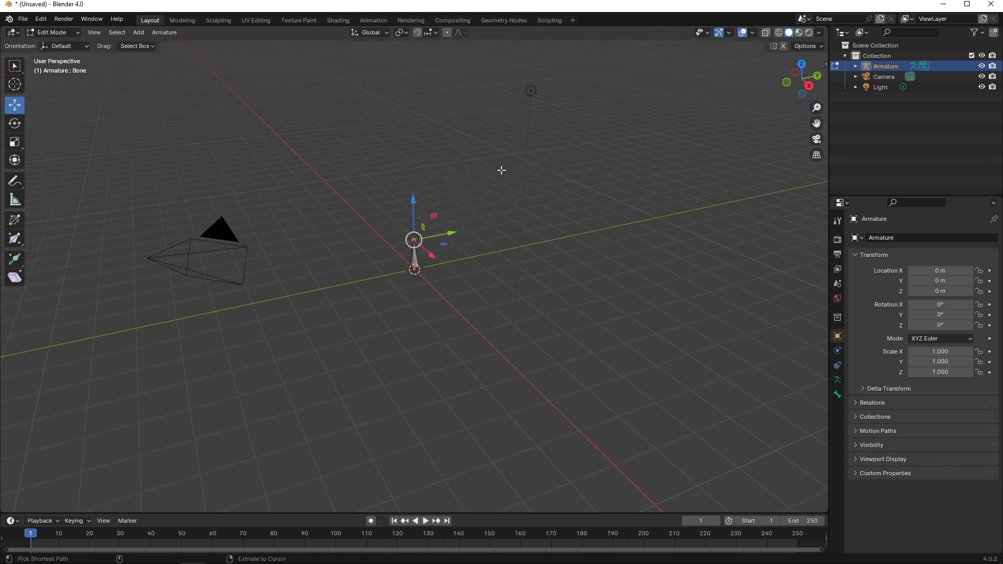
Step: Select the whole bone, try the Scale tool on it, undo the change and switch to the Move tool
key(shift+space)
key(s)
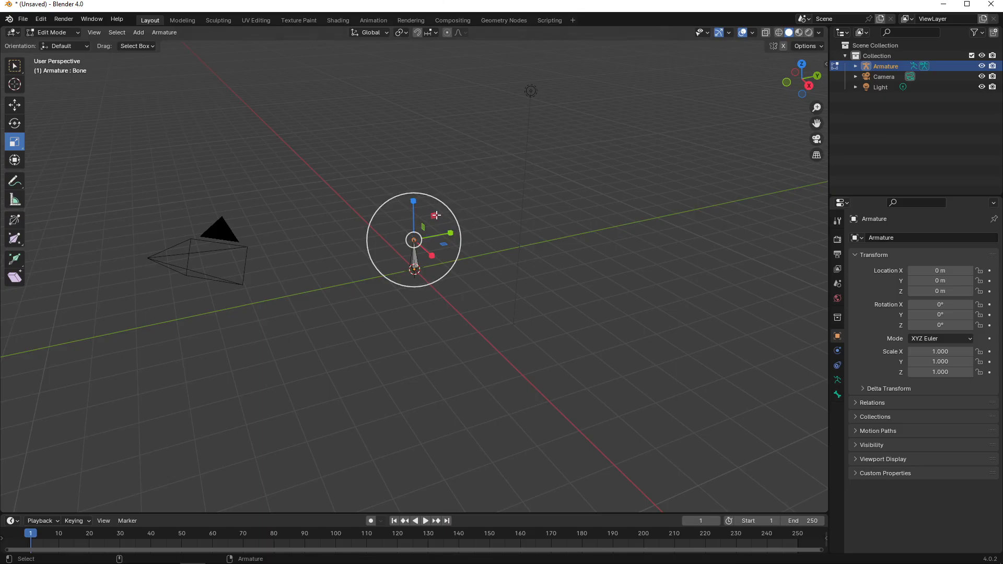
click(482, 254)
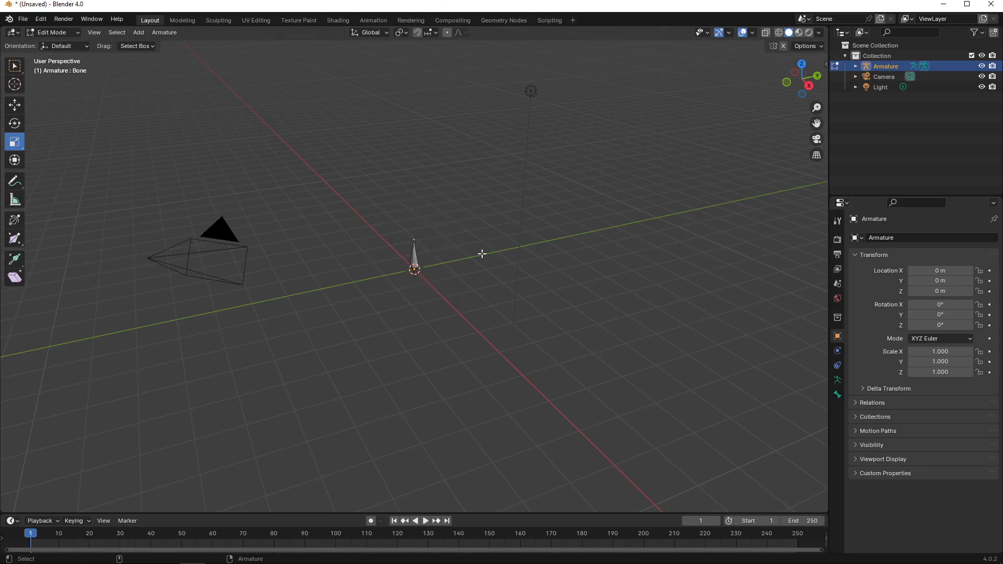
click(414, 259)
drag(451, 224, 545, 164)
key(ctrl+z)
key(w)
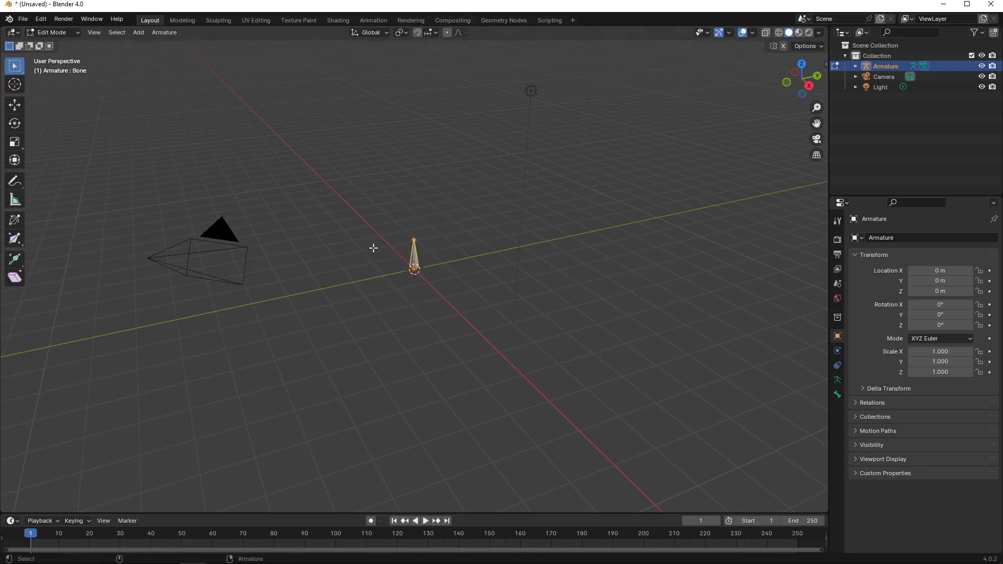
key(w)
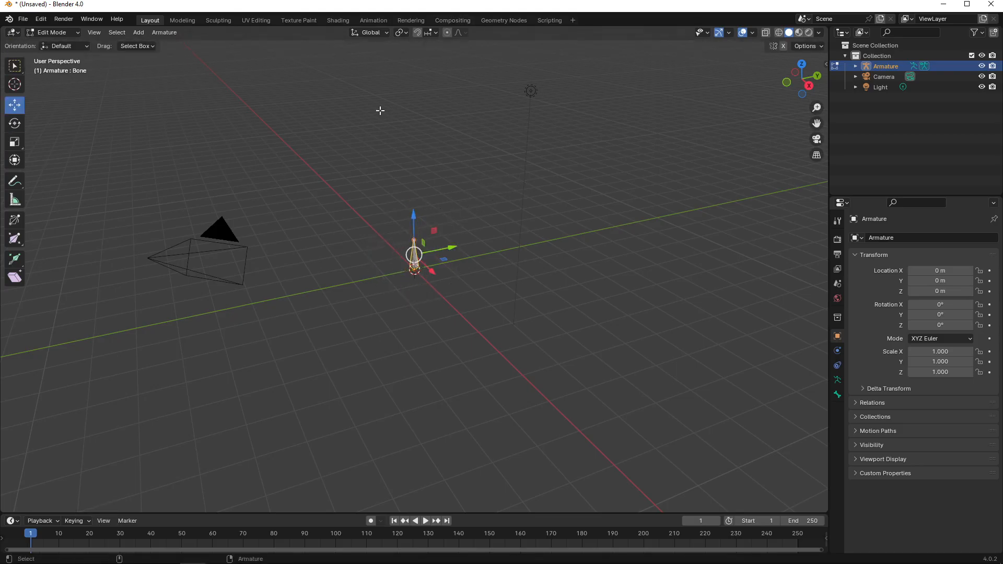
Step: Try moving the bone with the Move tool, undo the move and switch the armature to Pose Mode
mouse_move(452, 251)
mouse_down()
mouse_move(473, 246)
mouse_move(439, 254)
mouse_up()
key(ctrl+z)
click(57, 32)
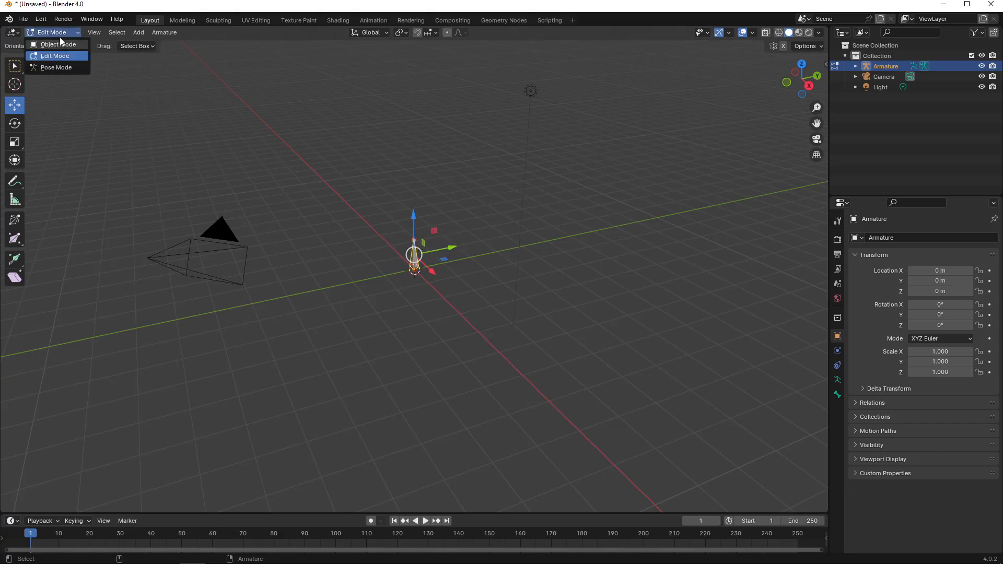
click(57, 68)
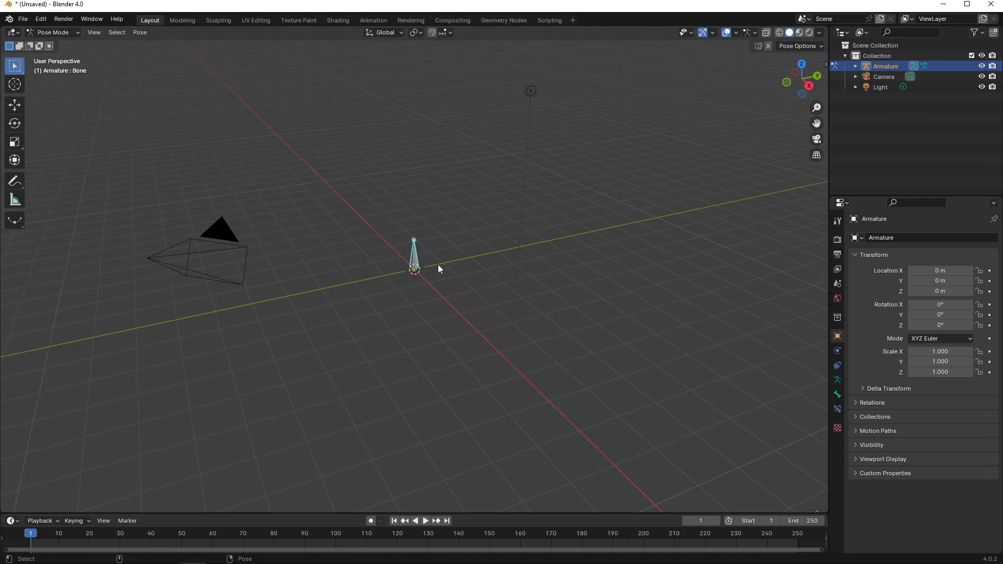
Step: Test the Q, W, E and R tool hotkeys on the bone in Pose Mode, ending on the Select Box tool
key(w)
key(e)
key(r)
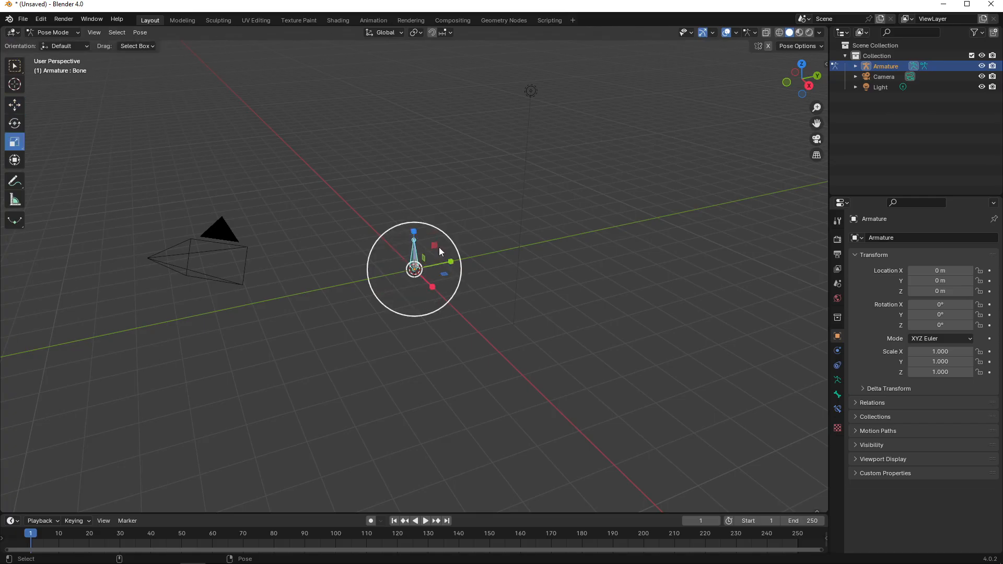
key(q)
key(e)
key(w)
key(r)
key(q)
Step: Return the armature to Object Mode and delete it from the scene
click(59, 32)
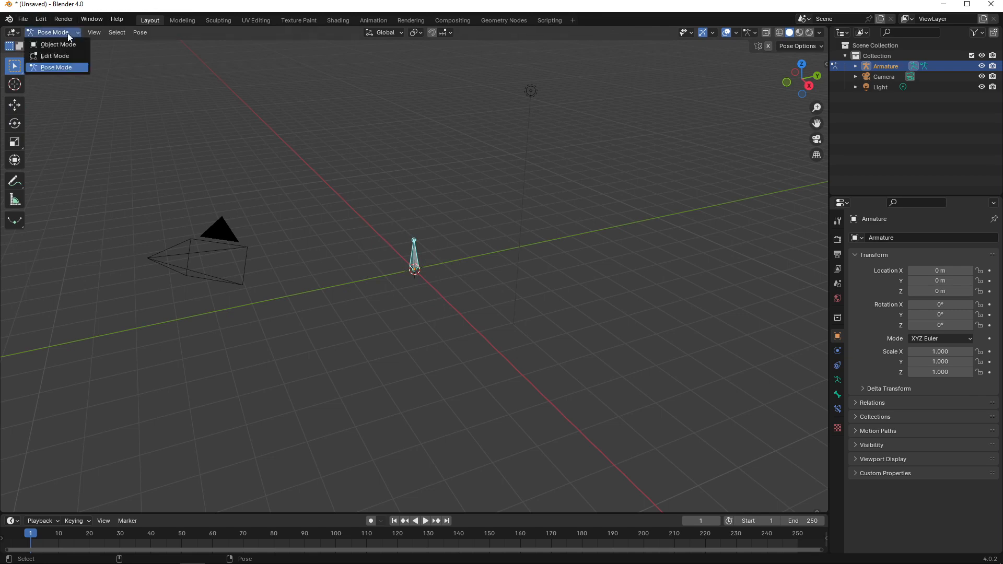
click(53, 44)
key(Delete)
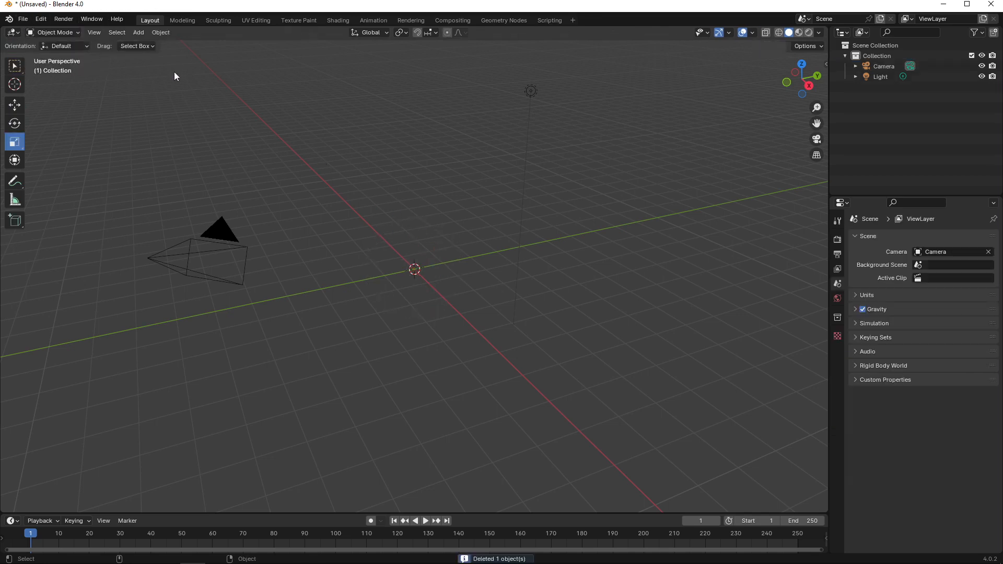
Step: Add a cube mesh to the scene and activate the Select Box tool
click(139, 32)
mouse_move(162, 44)
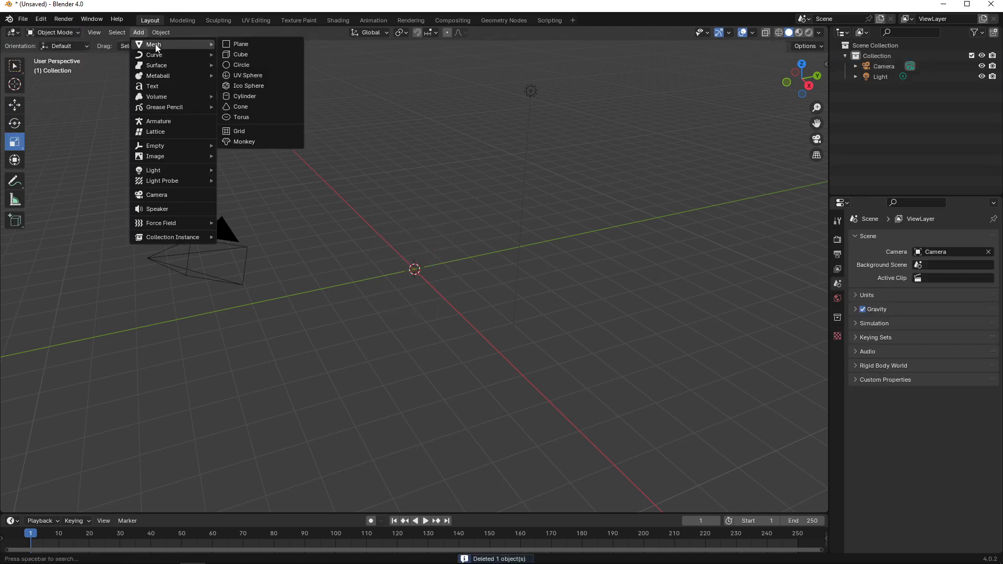
click(249, 54)
click(11, 66)
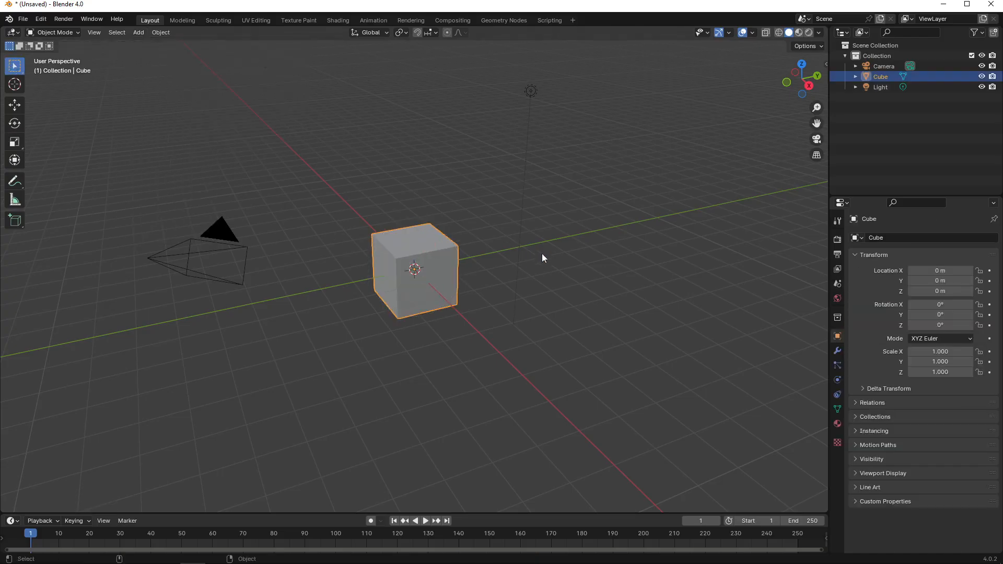
Step: Test the Q, W, E and R tool hotkeys on the cube in Object Mode, ending on the Scale tool
key(w)
key(e)
key(q)
key(e)
key(r)
key(w)
key(r)
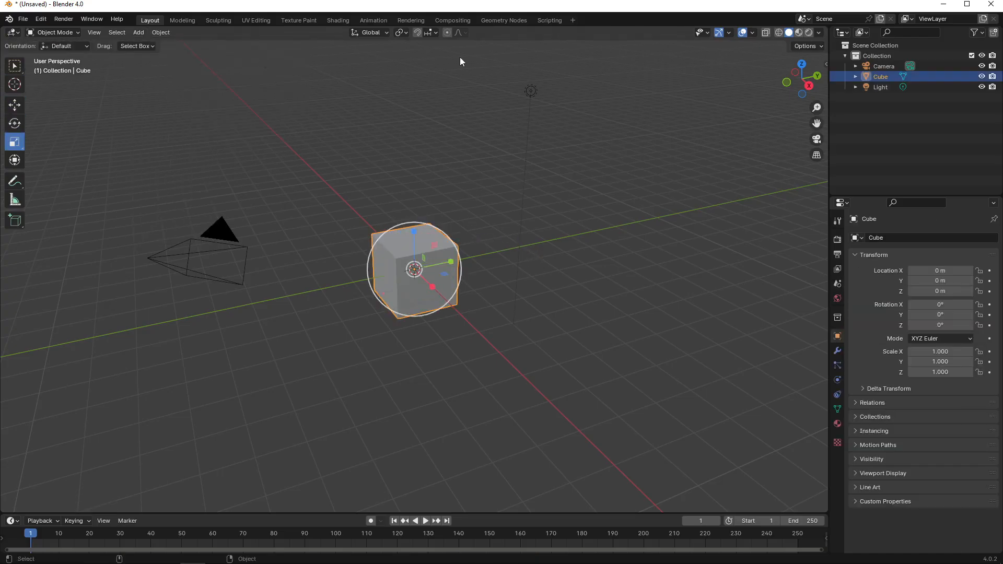
key(q)
key(e)
key(r)
key(e)
key(r)
Step: Switch the cube to Edit Mode and test the W hotkey for the Move tool
click(66, 32)
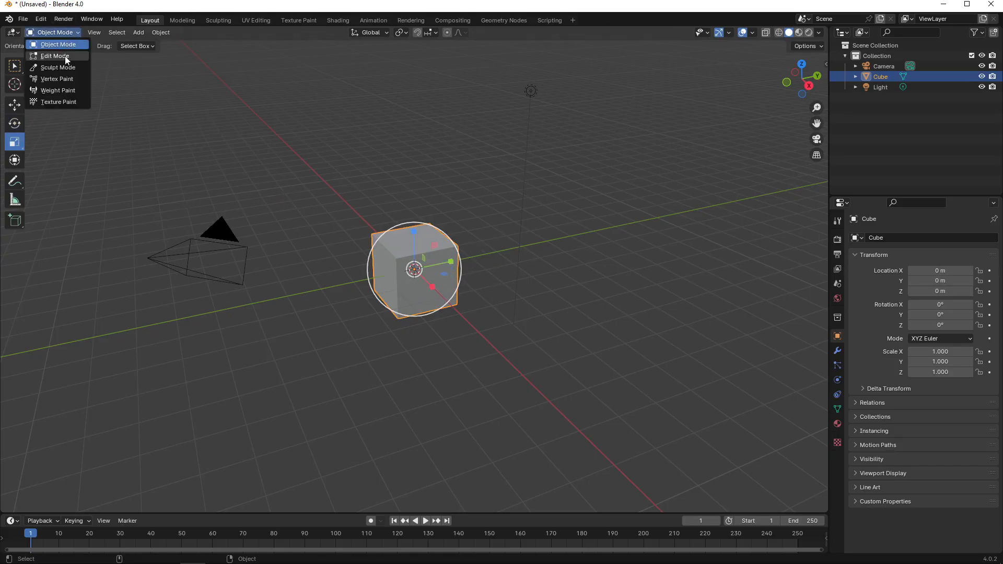
click(66, 44)
key(w)
Step: Test the E hotkey by extruding the whole cube mesh twice, undoing each extrusion
key(ctrl+e)
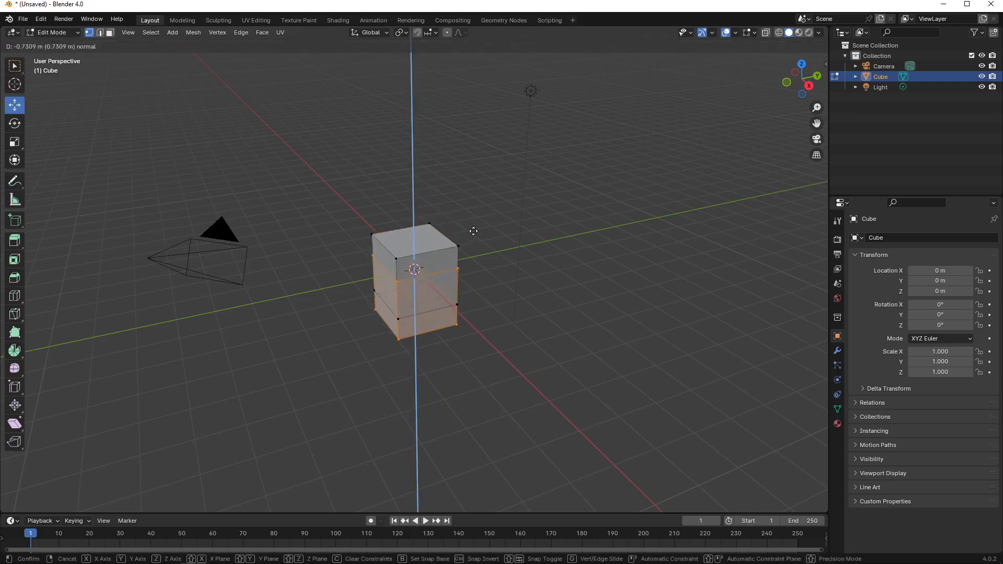
click(498, 231)
key(ctrl+z)
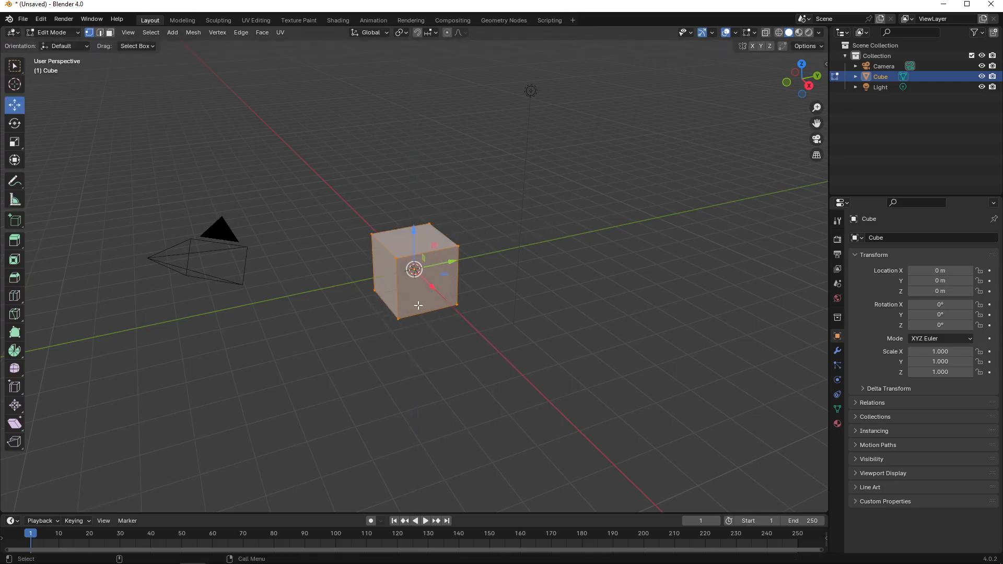
key(e)
click(473, 217)
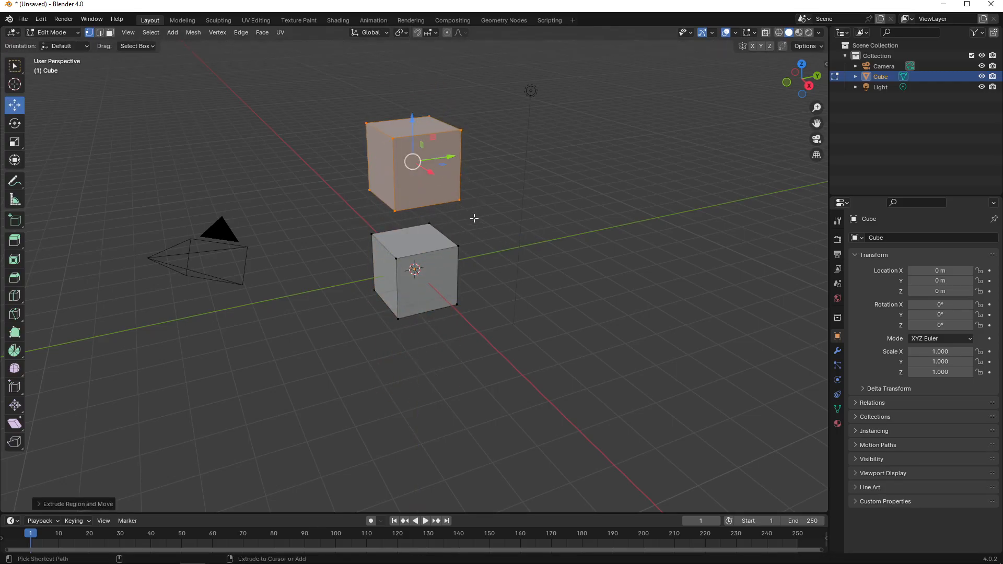
key(ctrl+z)
Step: Select the cube's upper back vertex, extrude it outward with the E hotkey and undo the extrusion
click(434, 244)
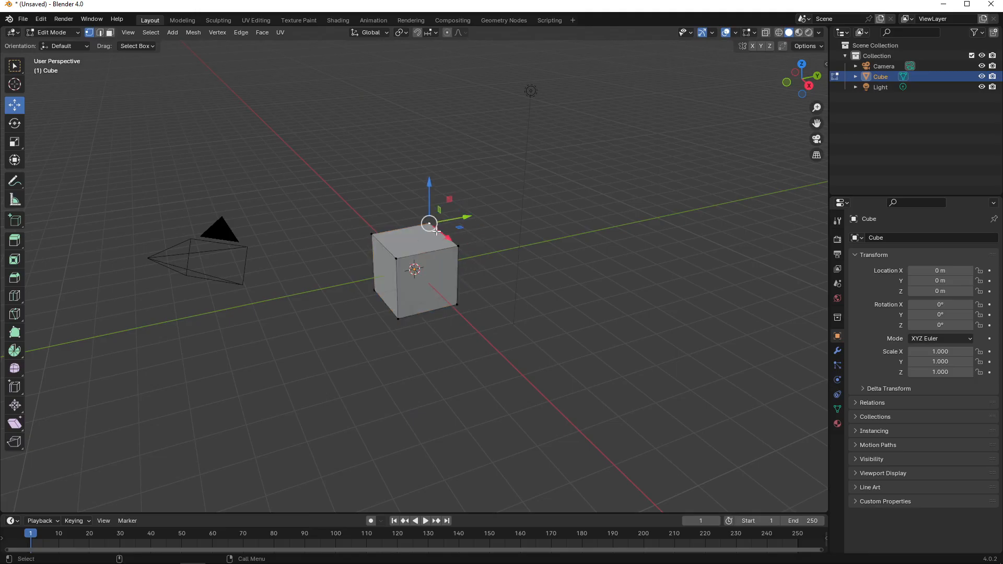
key(e)
click(490, 141)
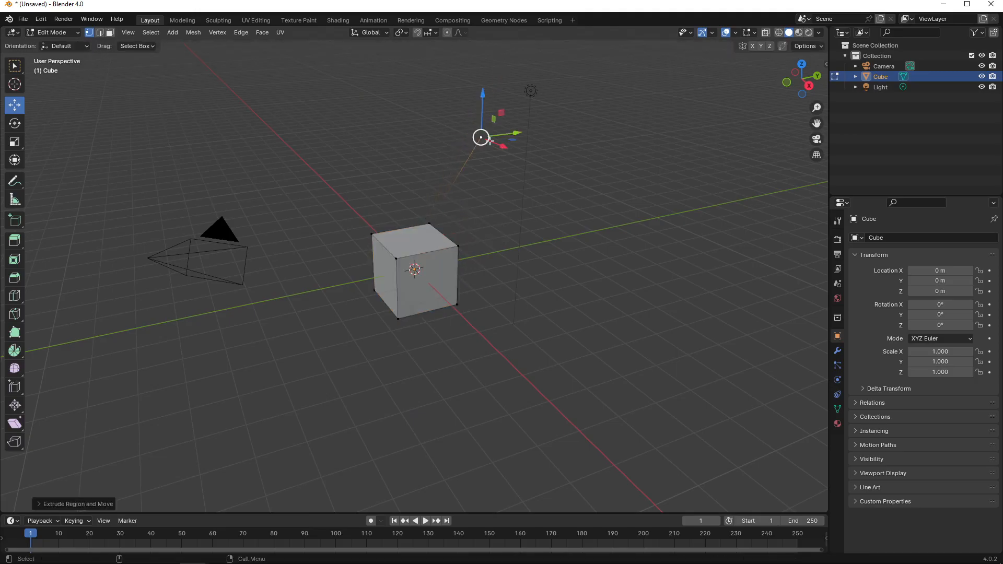
key(ctrl+z)
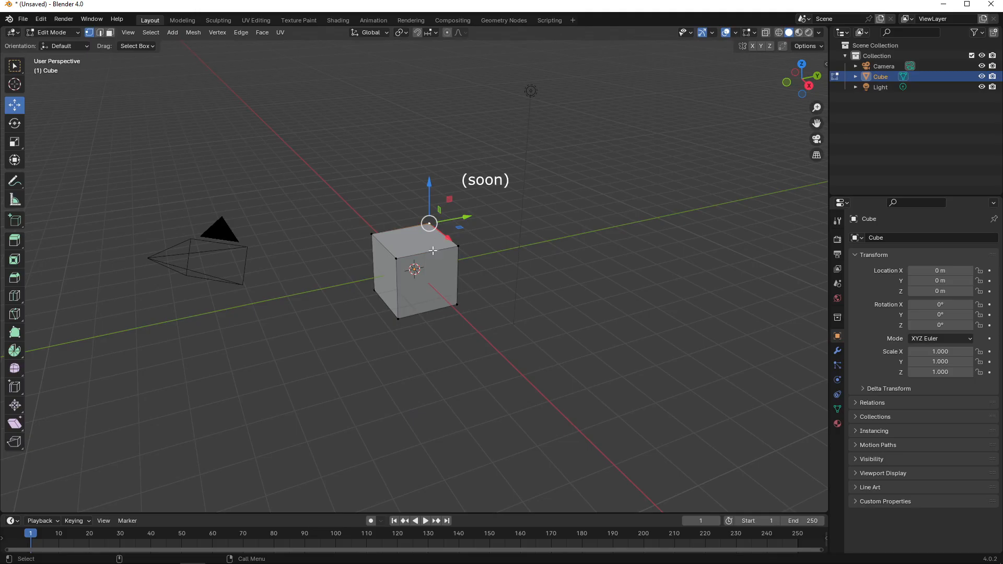
Step: Select all of the cube's faces in face select mode and try scaling them with the Scale tool
key(3)
key(a)
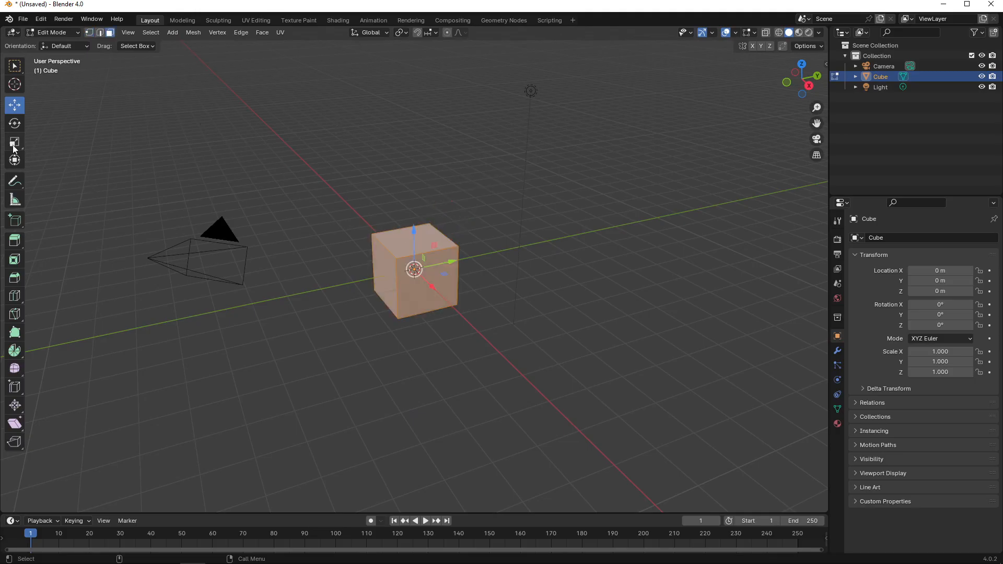
key(shift+space)
key(s)
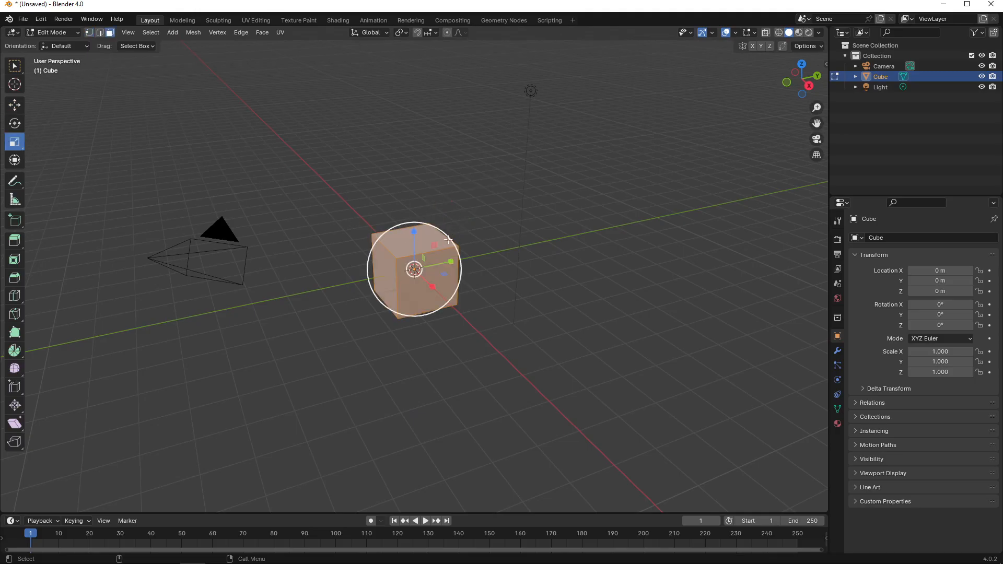
drag(448, 232, 433, 219)
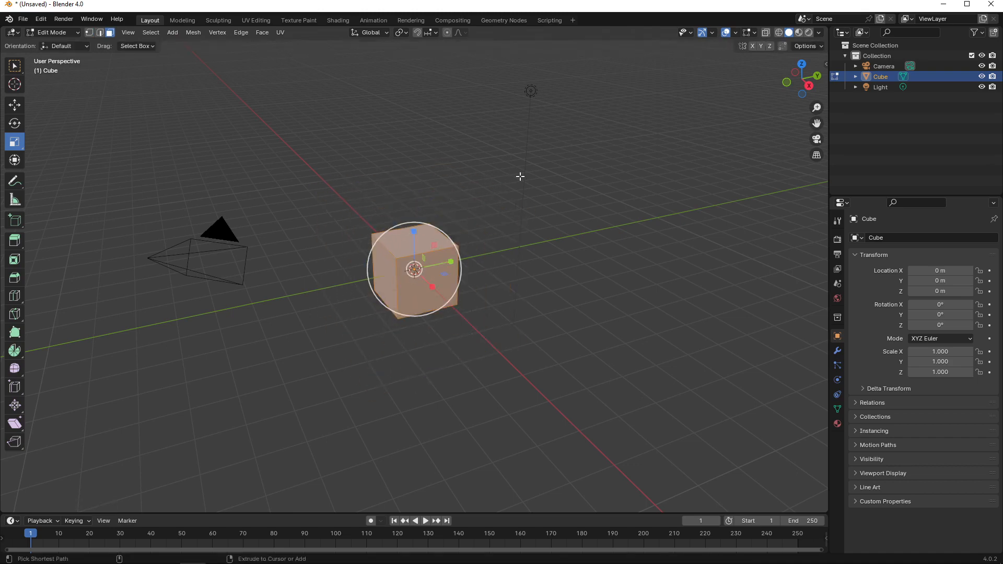
Step: Change the viewport to the UV Editor, show its tool shelf and box-select the upper five UV faces
click(12, 32)
click(34, 83)
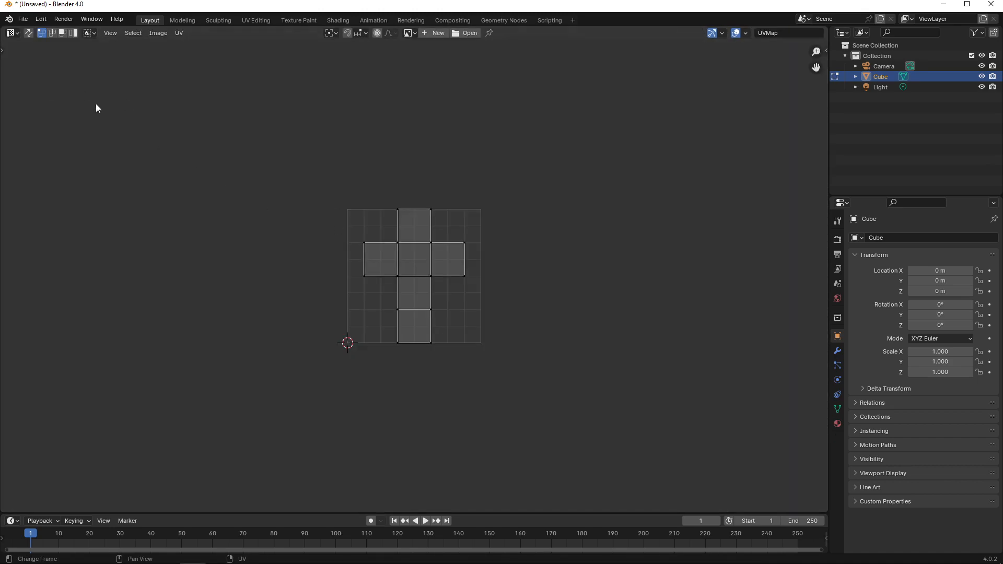
key(t)
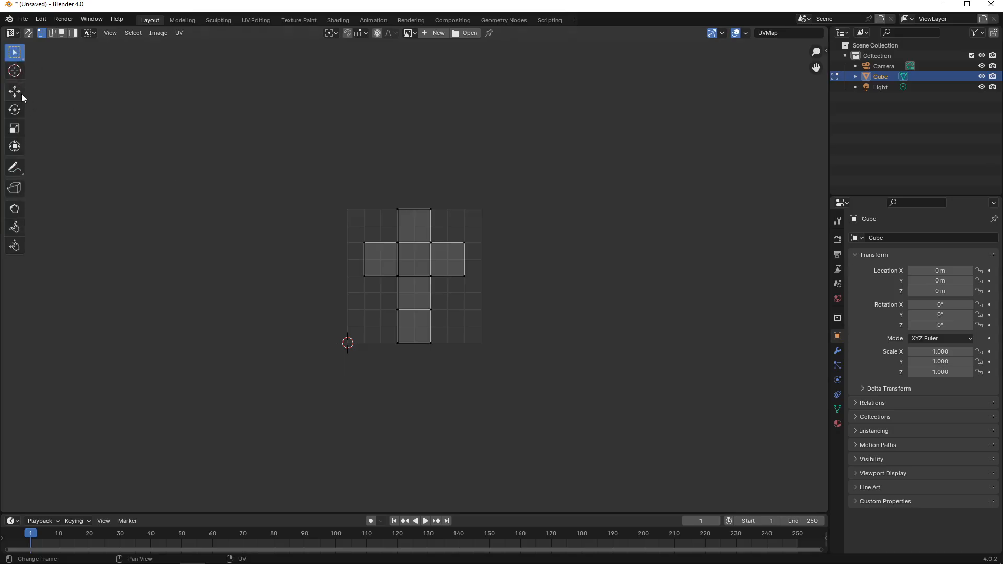
drag(351, 168, 551, 298)
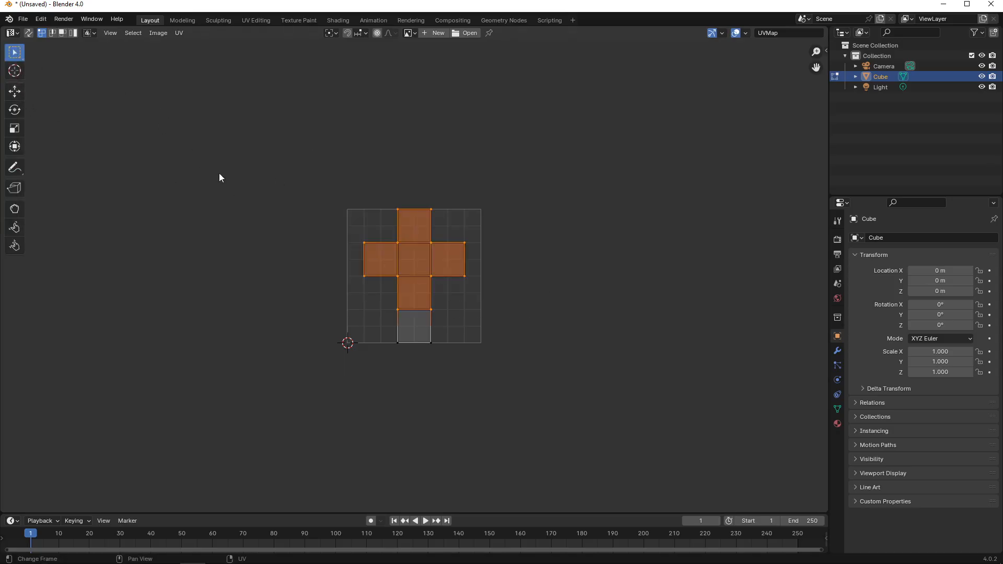
Step: Test the Move, Rotate and Scale tool hotkeys on the selected UV faces
key(g)
key(r)
key(s)
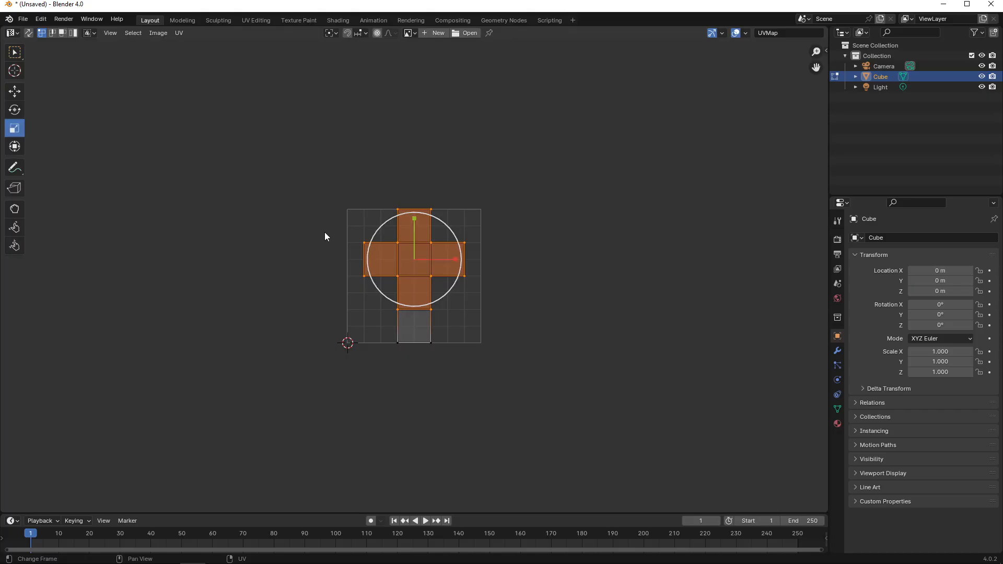
key(g)
key(s)
key(w)
key(s)
key(r)
key(s)
Step: Select only the topmost face of the UV layout and test the Move tool hotkey on it
click(477, 207)
click(414, 226)
key(g)
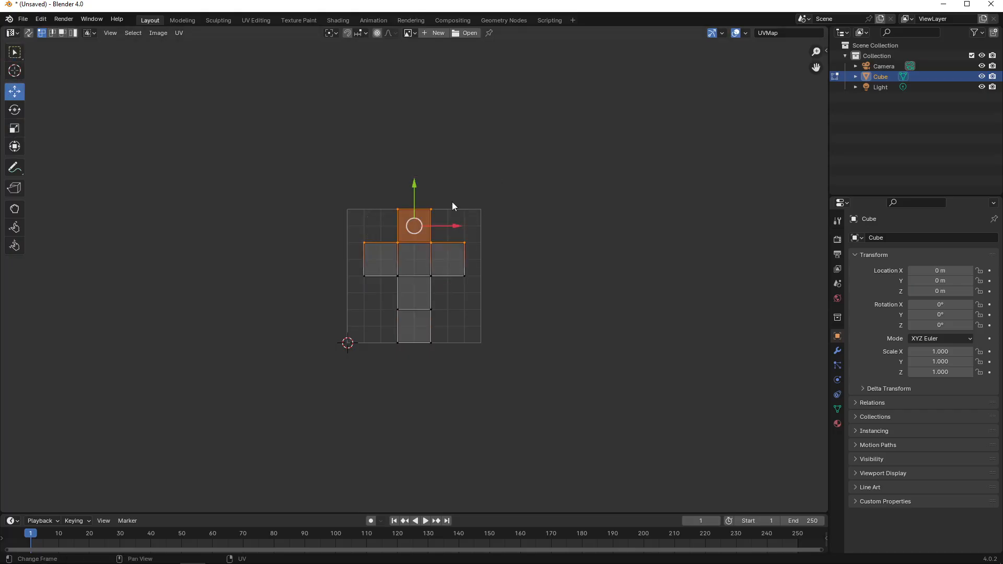
key(w)
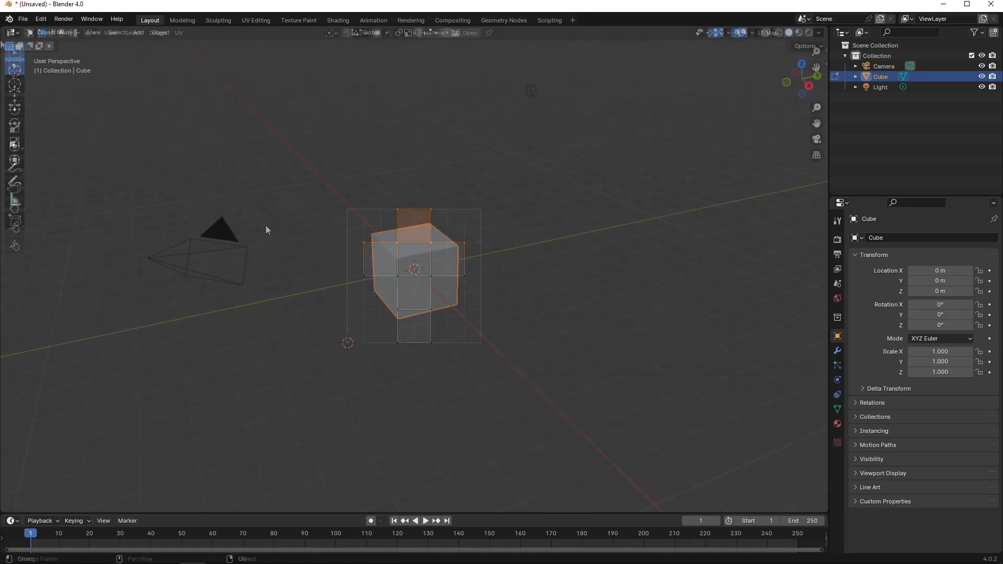
Step: Insert Location, Rotation & Scale keyframes for the cube at frames 1 and 20
key(i)
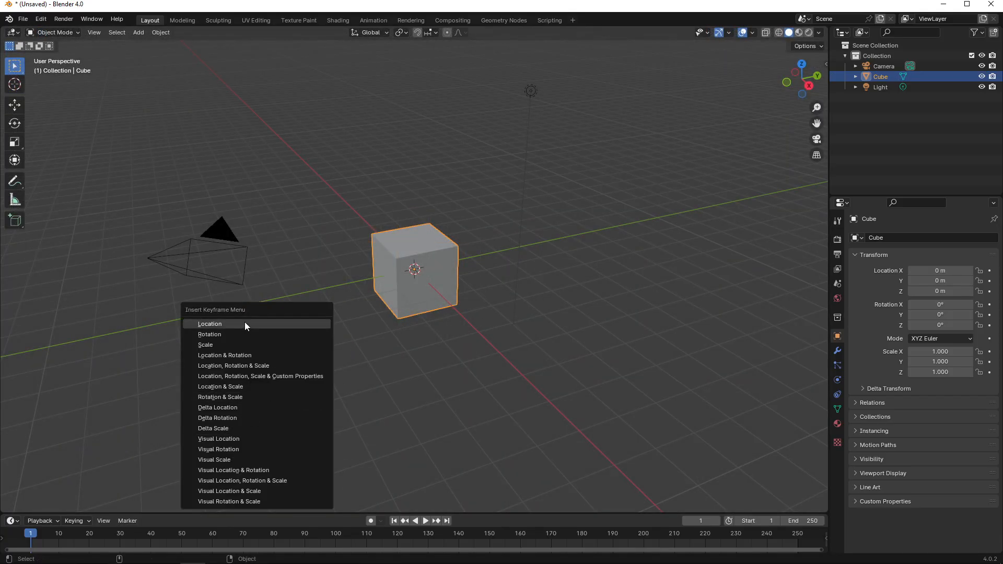
click(257, 366)
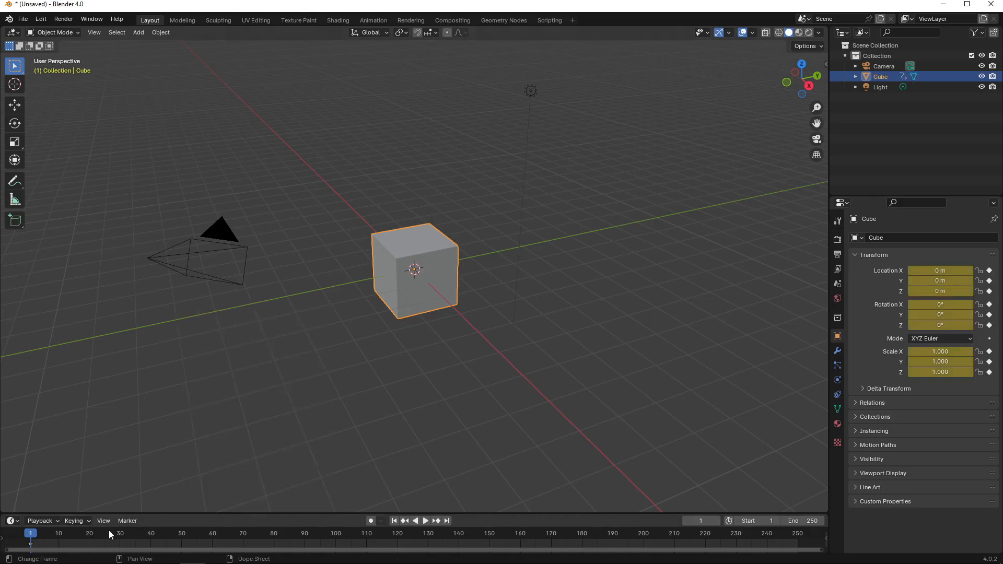
click(90, 533)
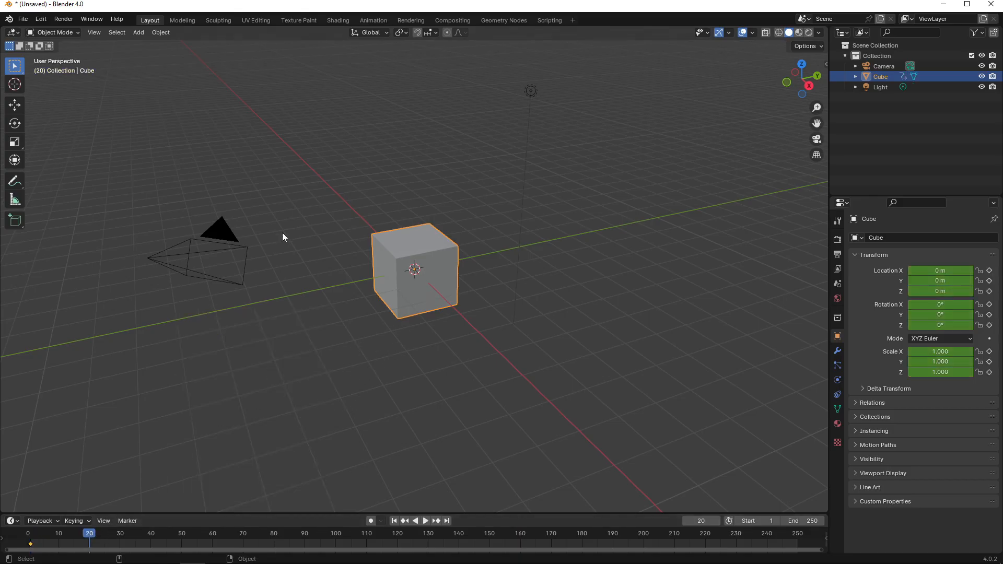
key(i)
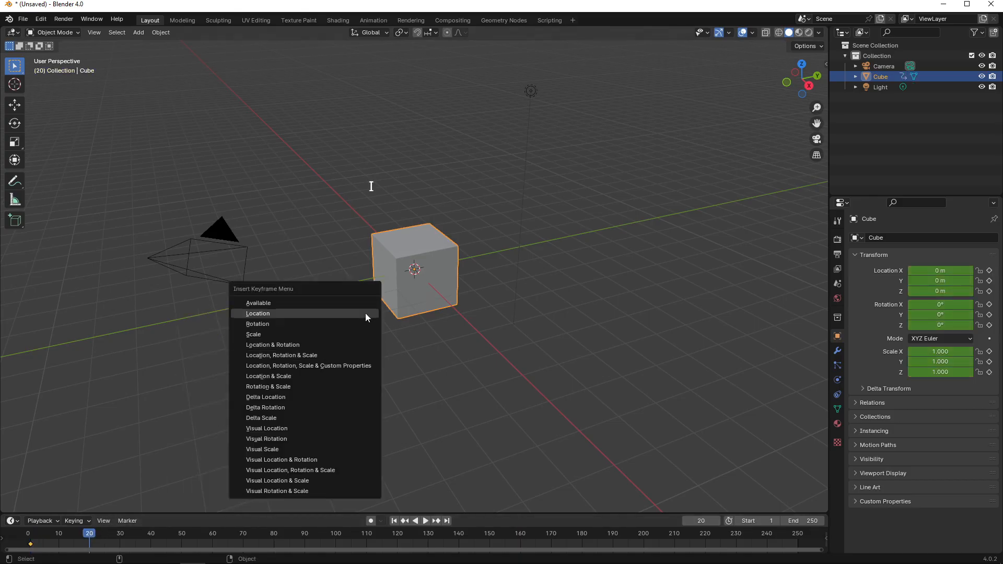
click(315, 355)
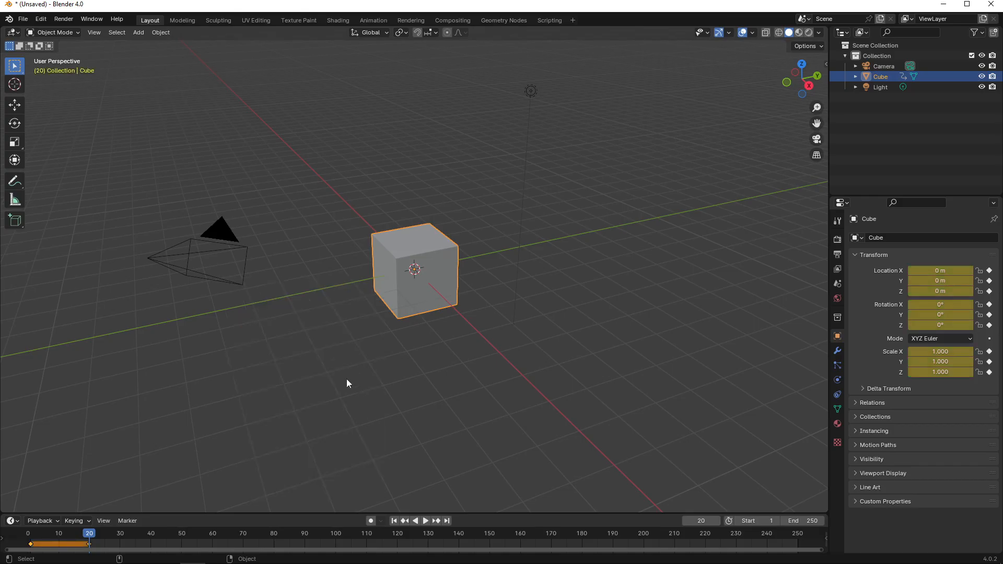
Step: Change the viewport to the Dope Sheet, try moving the cube's frame 20 keyframes and undo the move
click(13, 32)
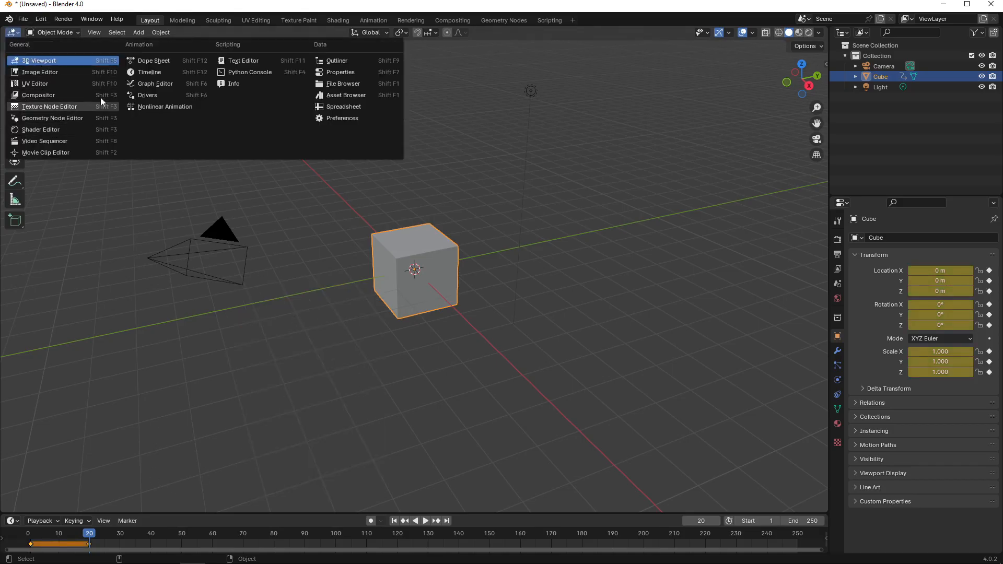
click(153, 61)
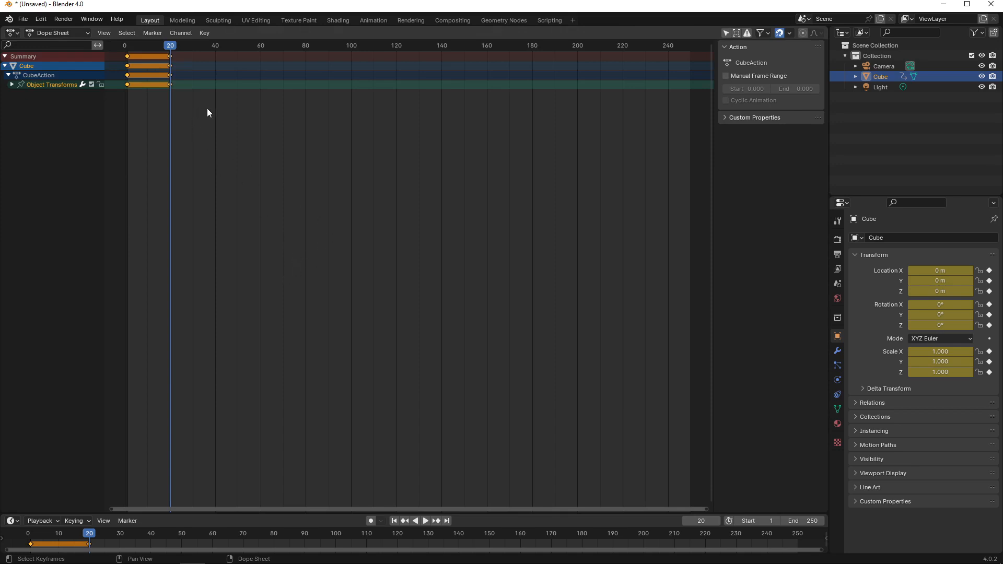
click(155, 58)
key(g)
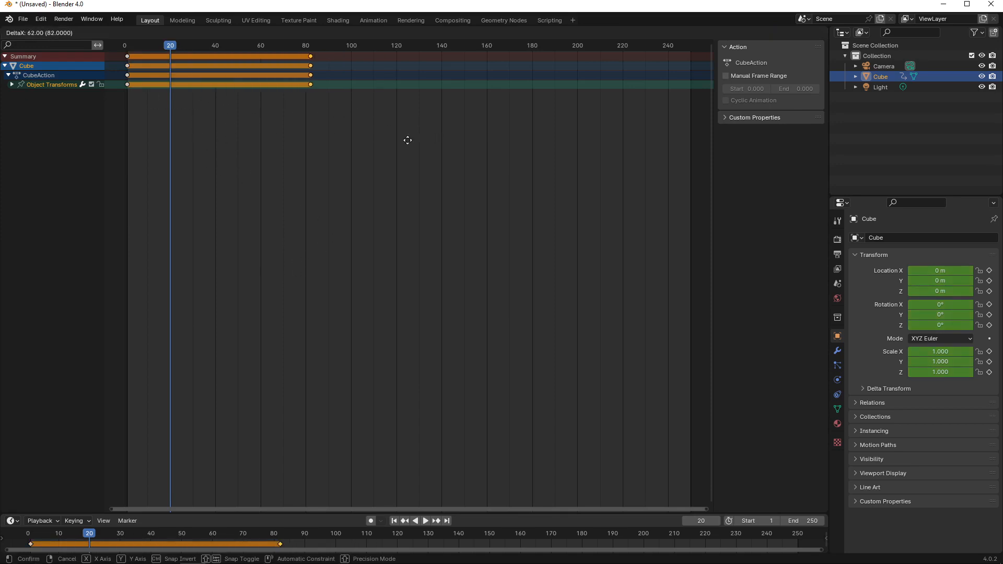
click(346, 162)
key(ctrl+z)
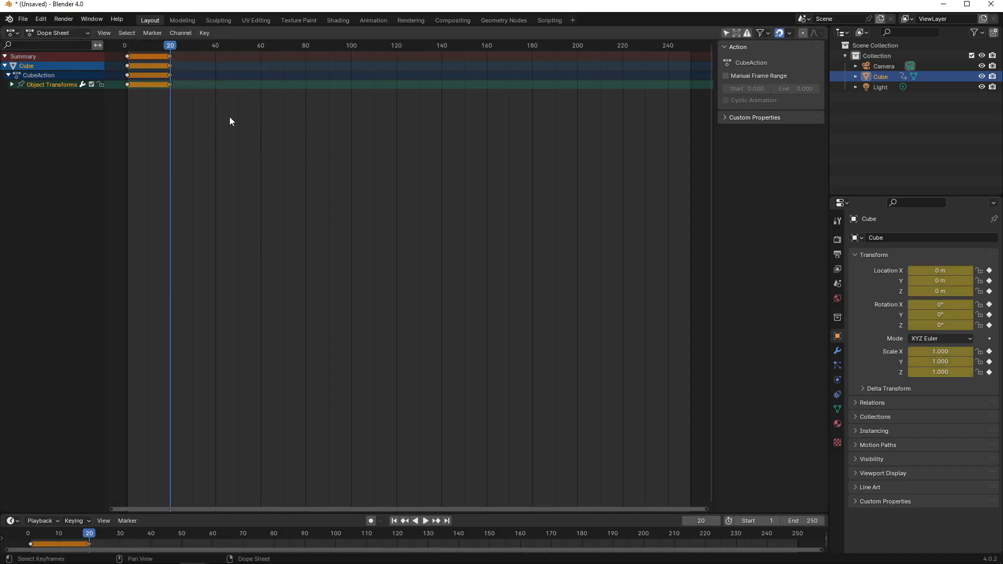
Step: Test the E hotkey on the cube's keyframes three times, undoing each change
key(e)
click(298, 148)
key(ctrl+z)
key(e)
click(379, 121)
key(ctrl+z)
key(e)
click(284, 193)
key(ctrl+z)
Step: Test the R hotkey on the keyframes and box-select all of the cube's keyframes again
key(r)
click(299, 116)
click(324, 102)
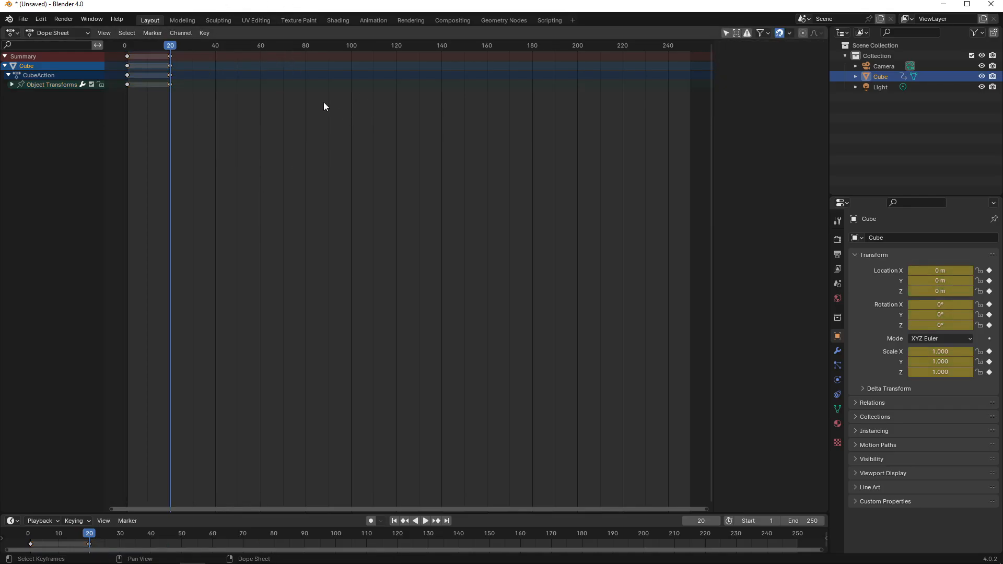
drag(263, 116, 122, 51)
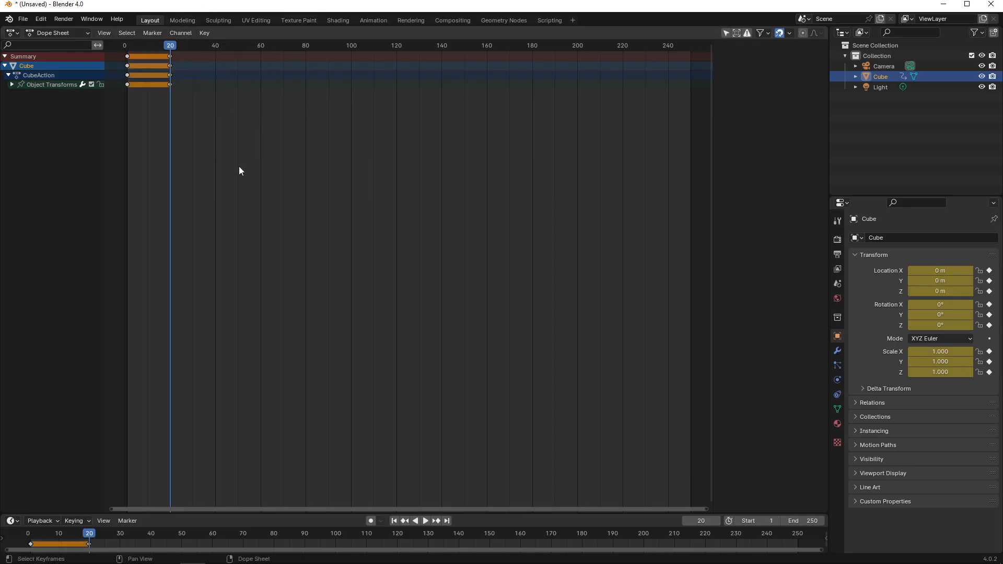
Step: Test the R hotkey on the Dope Sheet keyframes, dismiss the keyframe type options and box-select all the keyframes again
key(r)
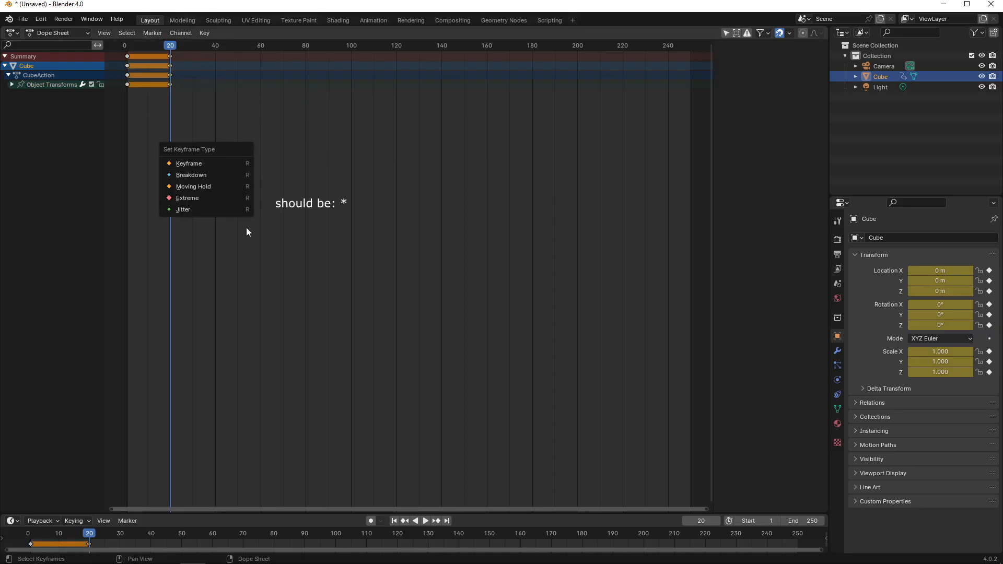
click(274, 99)
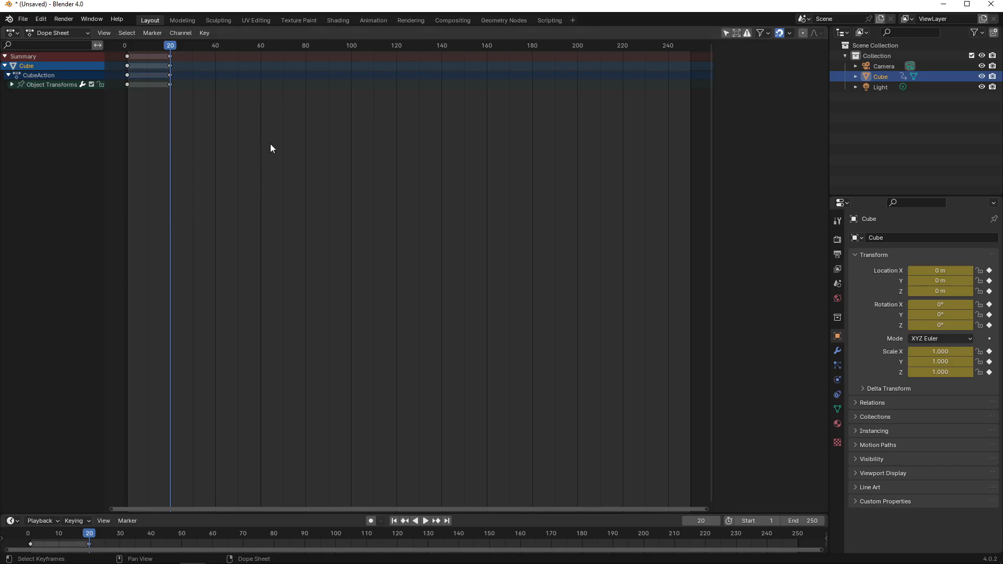
drag(277, 181, 124, 57)
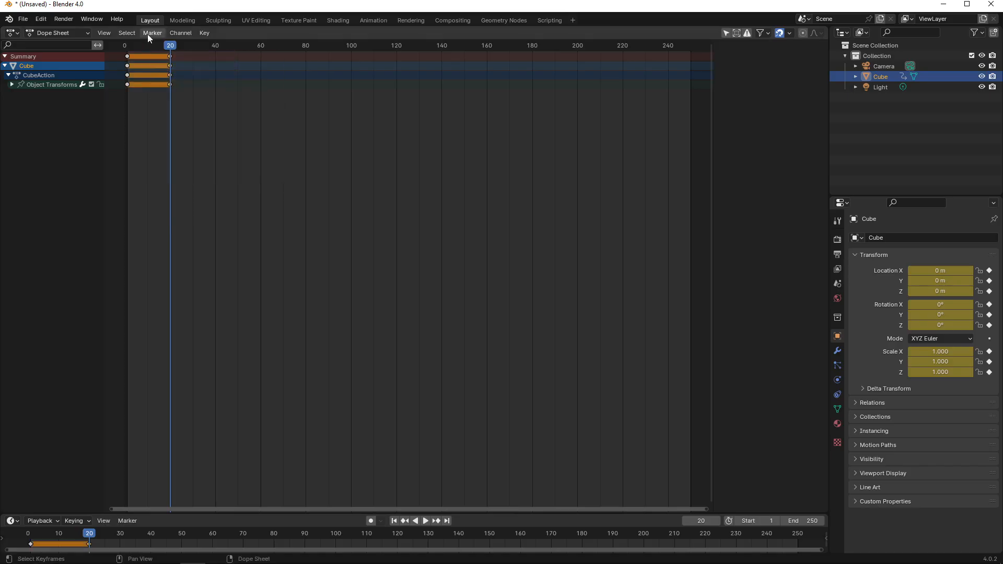
Step: Change the Dope Sheet to the Graph Editor and box-select the cube's curve points at frame 20
click(35, 32)
click(134, 83)
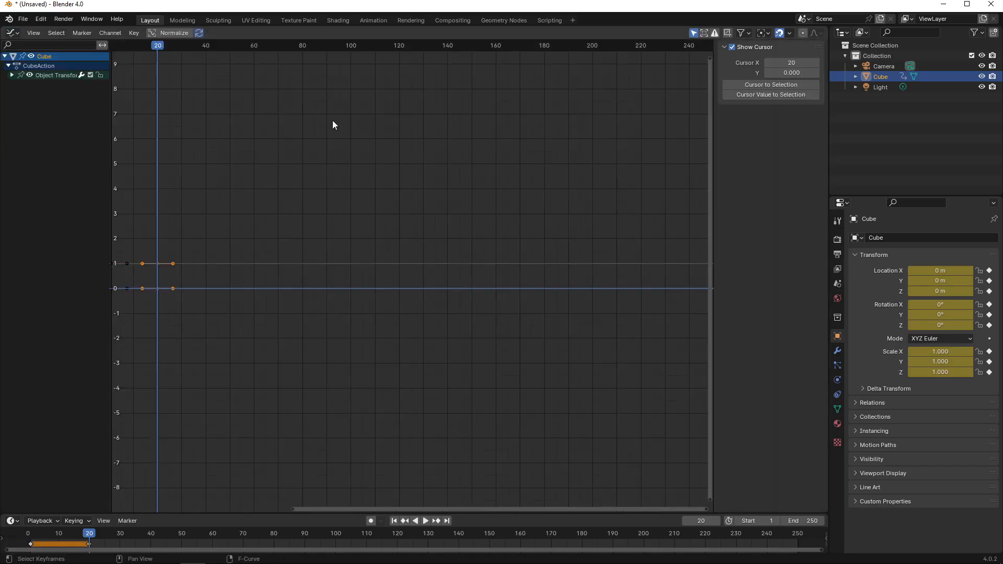
drag(280, 335, 163, 239)
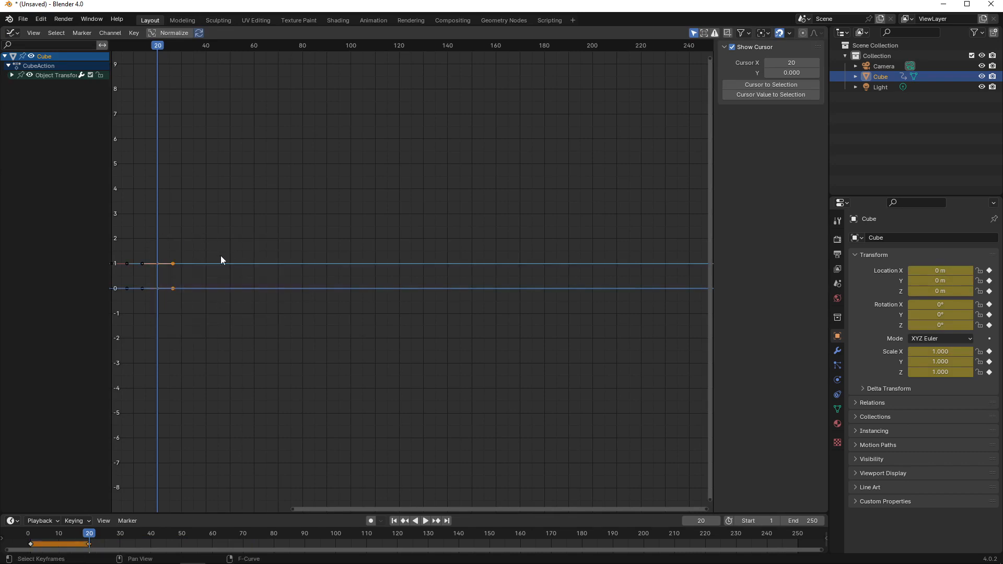
Step: Test the W and E hotkeys on the frame 20 curve points and undo the E change
key(w)
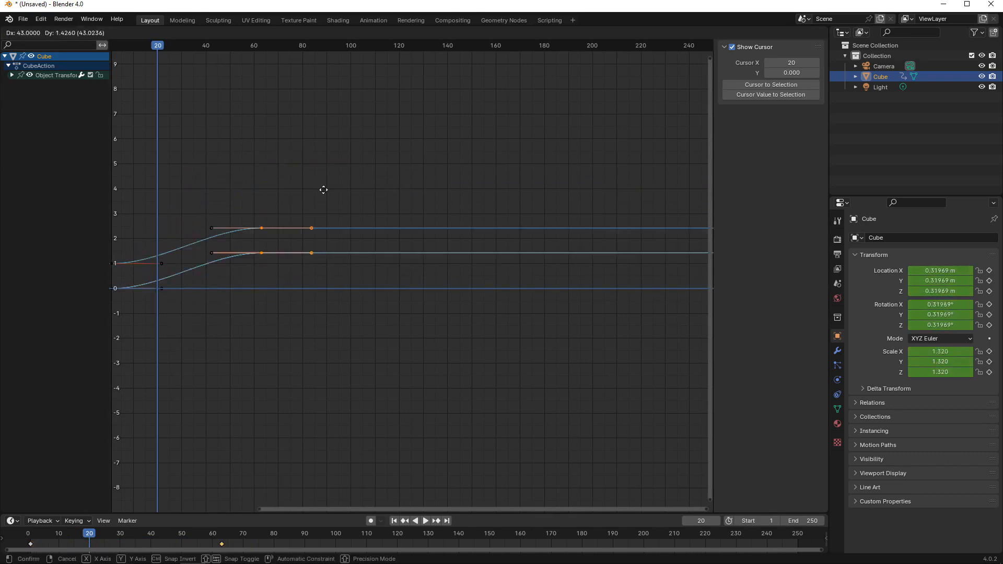
click(350, 203)
key(e)
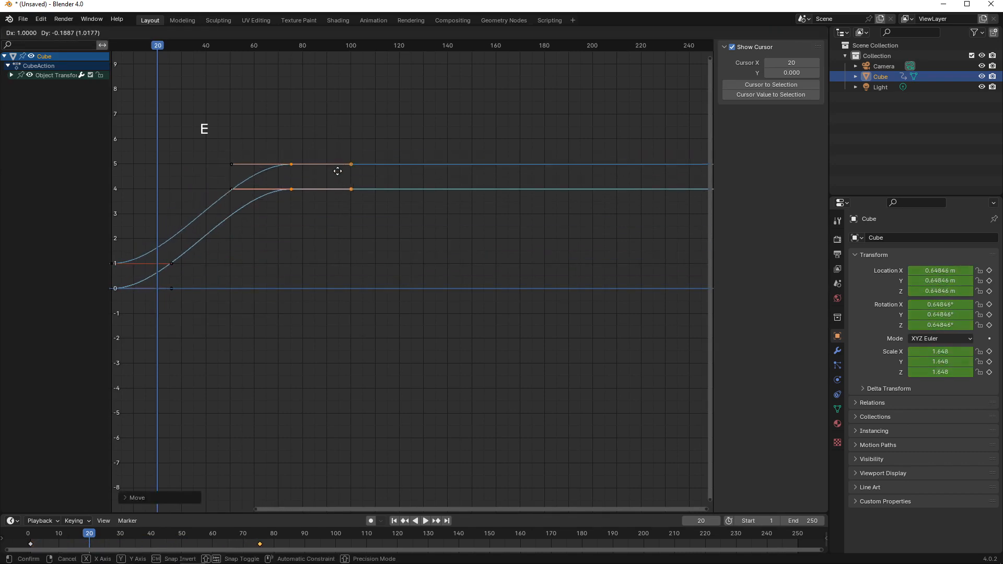
click(347, 152)
key(ctrl+z)
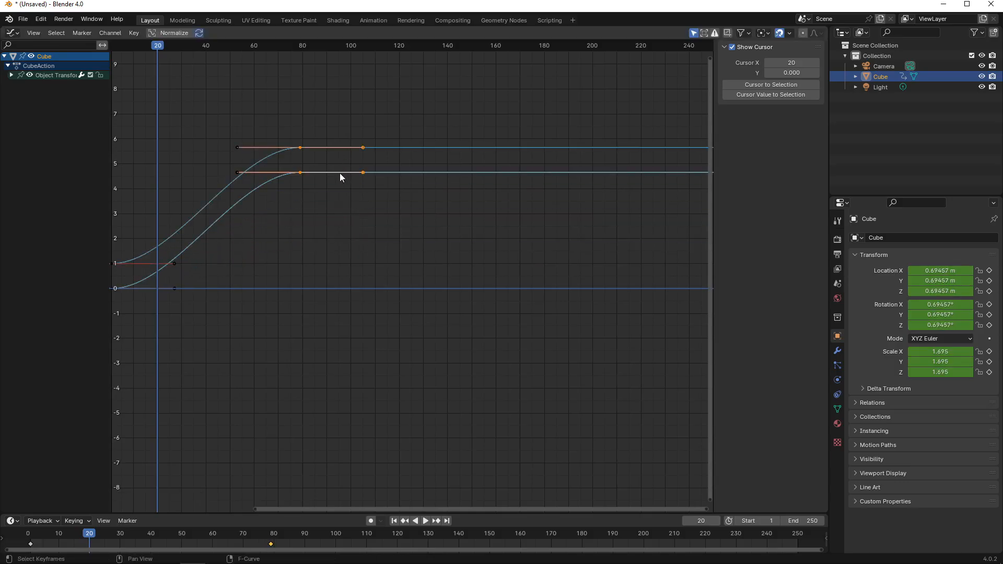
Step: Test the E and S hotkeys on the curve points and undo all changes back to the original flat curves
key(e)
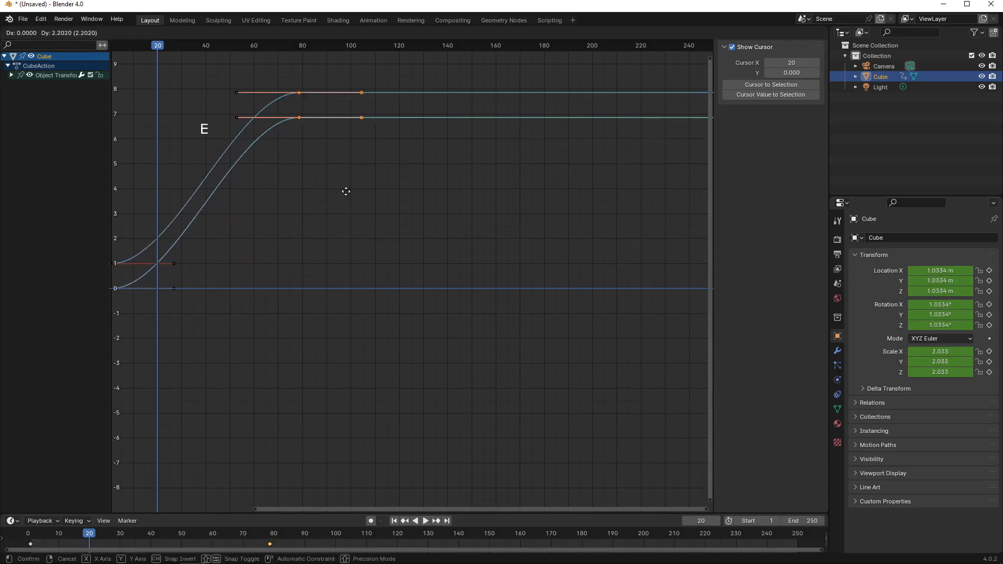
click(348, 200)
key(s)
click(312, 220)
key(ctrl+z)
key(ctrl+z)
key(ctrl+z)
key(ctrl+z)
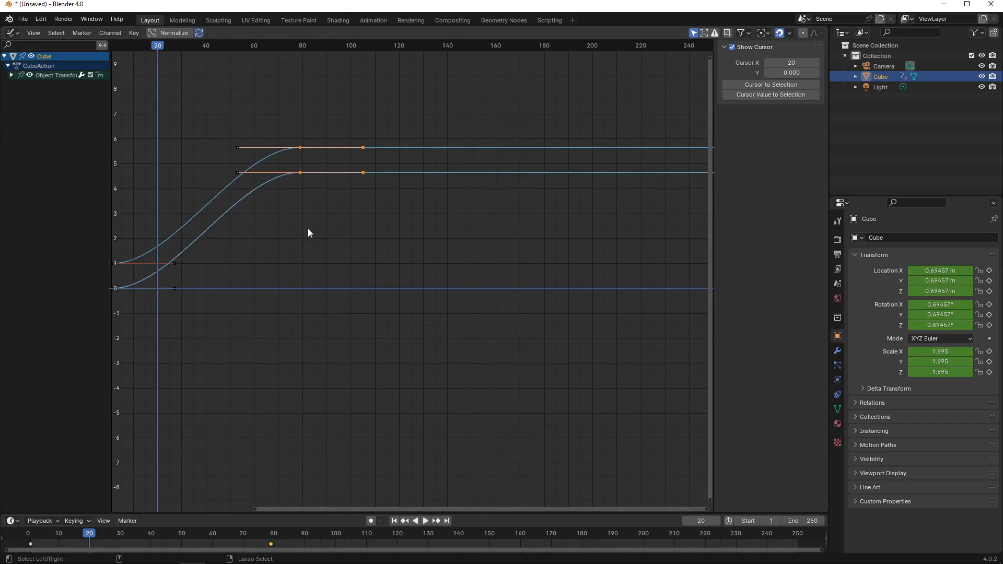
Step: Remove the Transform entry assigned to E from the Graph Editor (Global) keymap in the Preferences
click(41, 18)
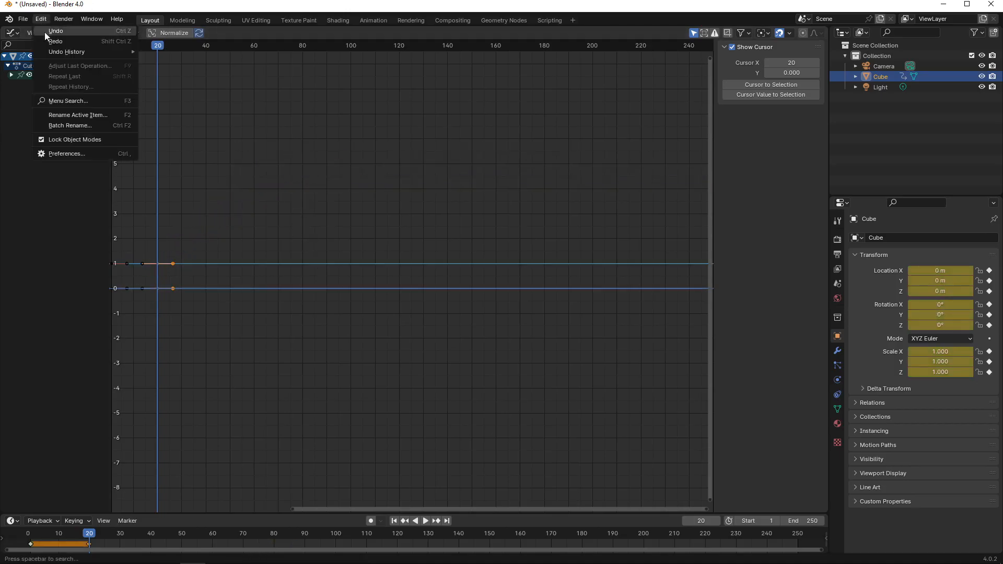
click(79, 153)
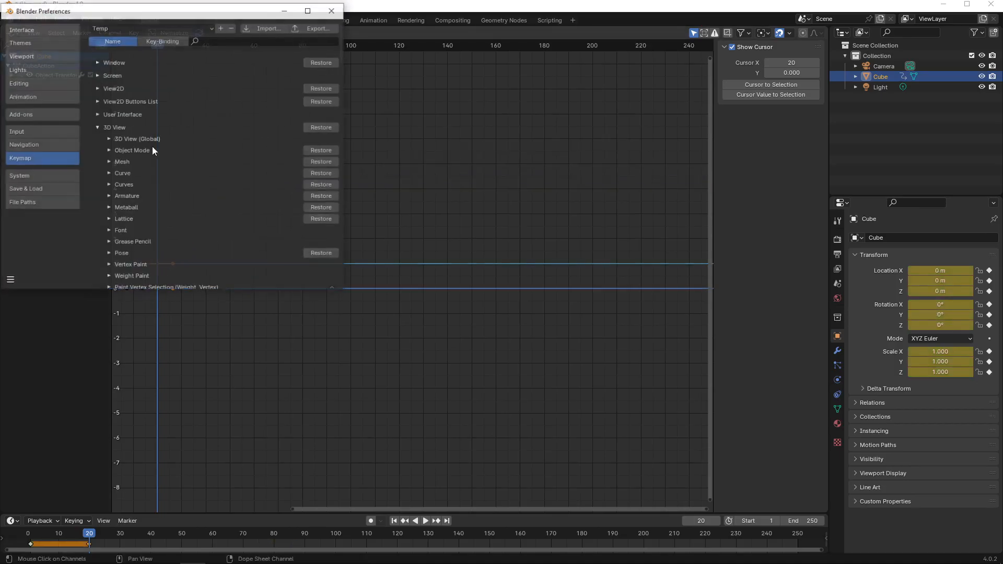
click(98, 128)
click(105, 140)
click(110, 152)
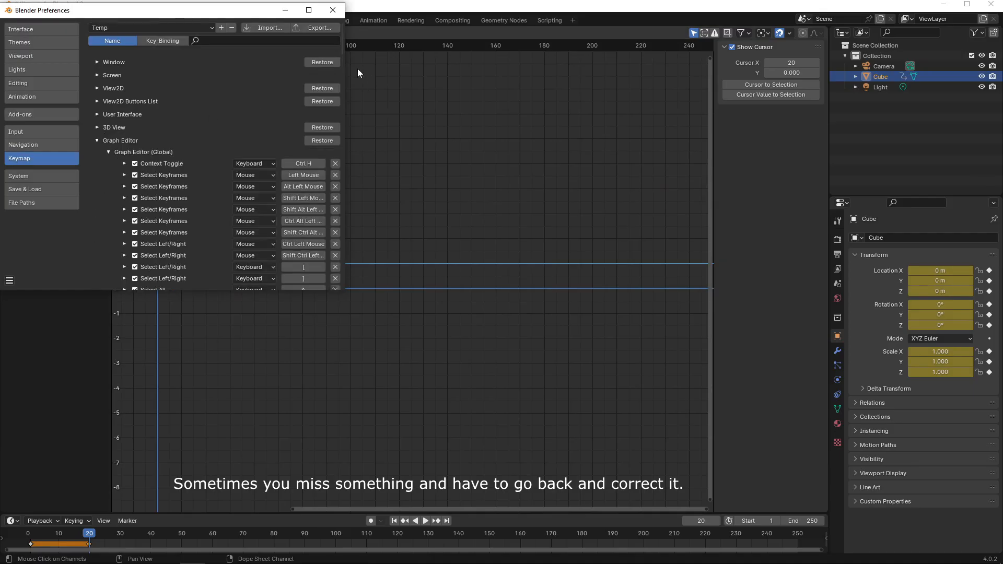
drag(341, 42, 335, 132)
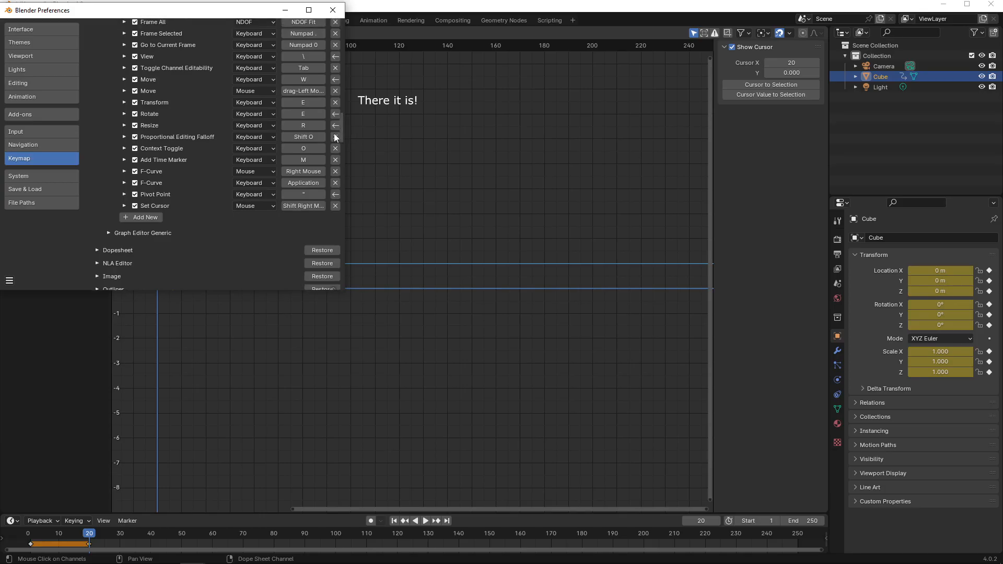
click(335, 102)
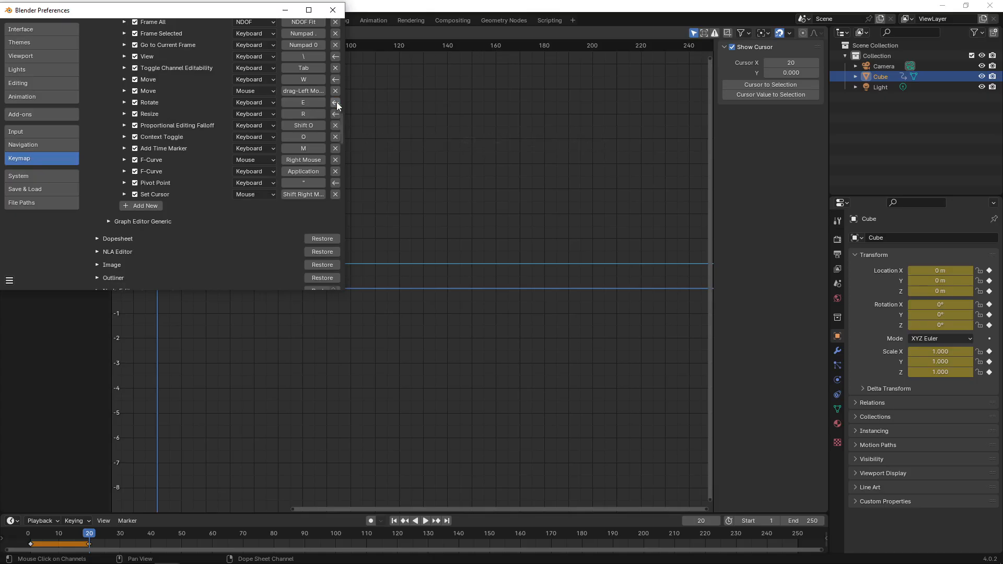
Step: Close the Preferences and move the cube's frame 20 curve points up to about frame 67 with the W hotkey
click(332, 9)
drag(234, 218, 150, 312)
key(w)
click(273, 208)
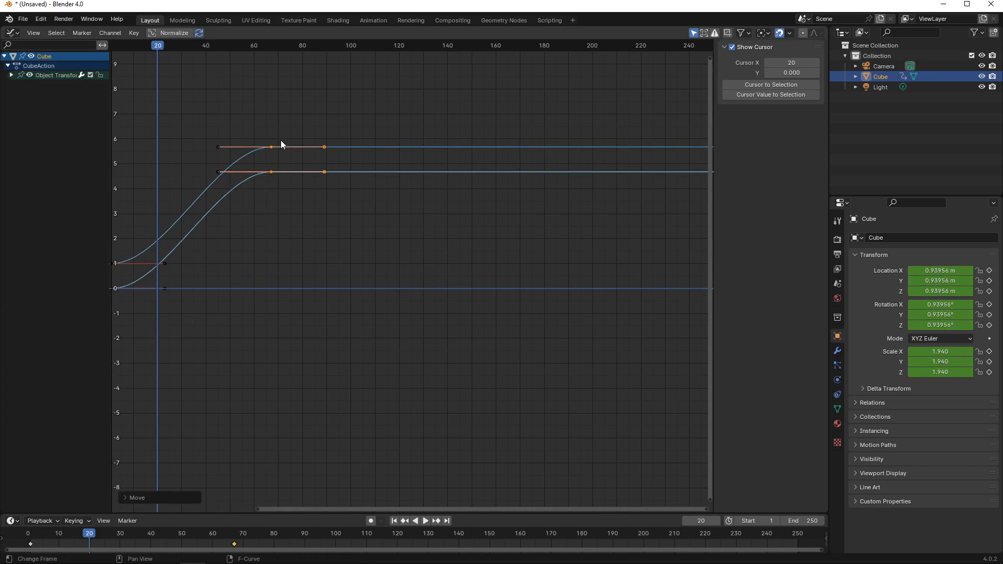
Step: Test rotating the moved curve points with E and scaling all curve points with R, undoing each change
key(e)
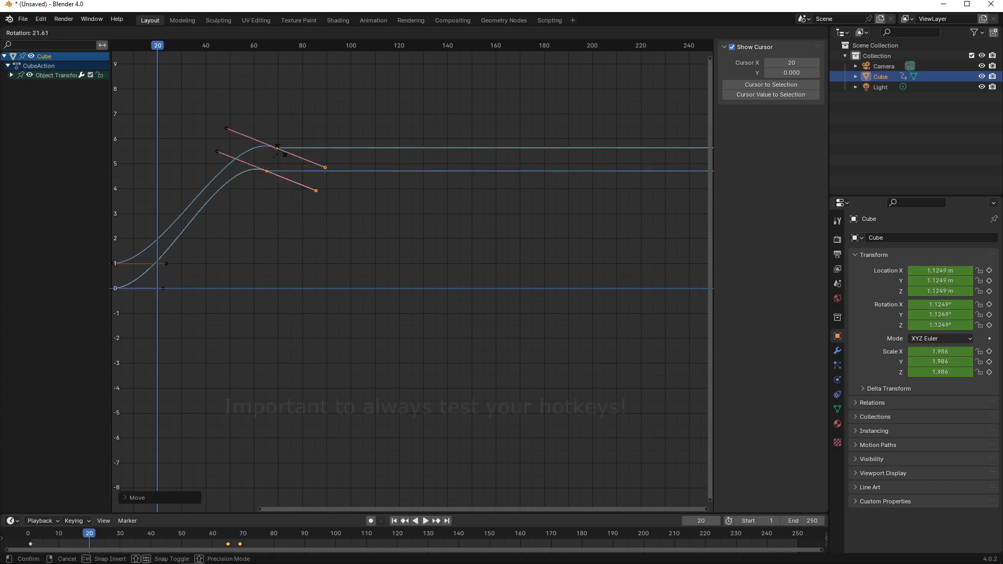
click(300, 158)
key(ctrl+z)
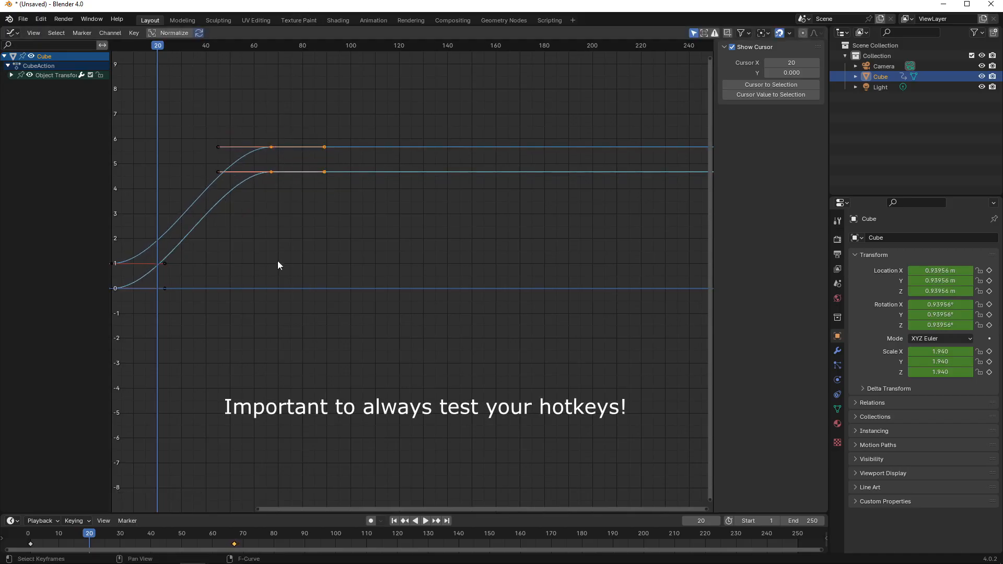
drag(314, 334, 105, 131)
key(r)
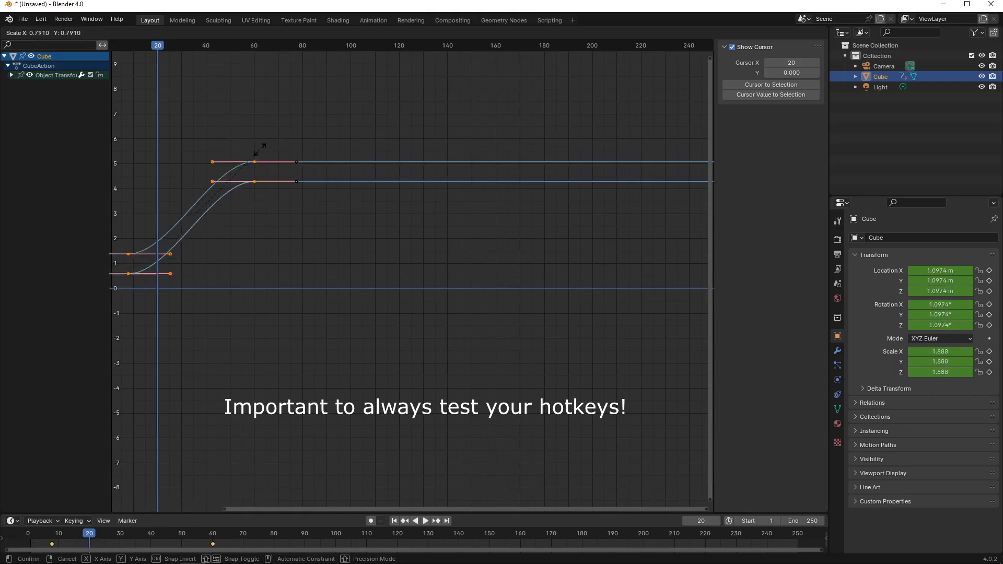
click(298, 131)
key(ctrl+z)
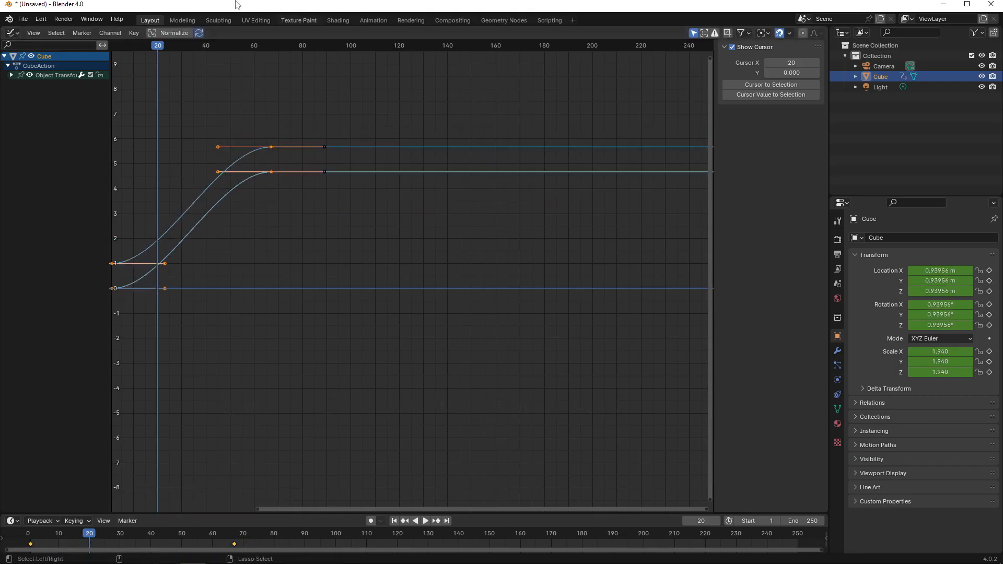
Step: Change the Graph Editor to the Shader Editor and create a new material for the cube
click(15, 33)
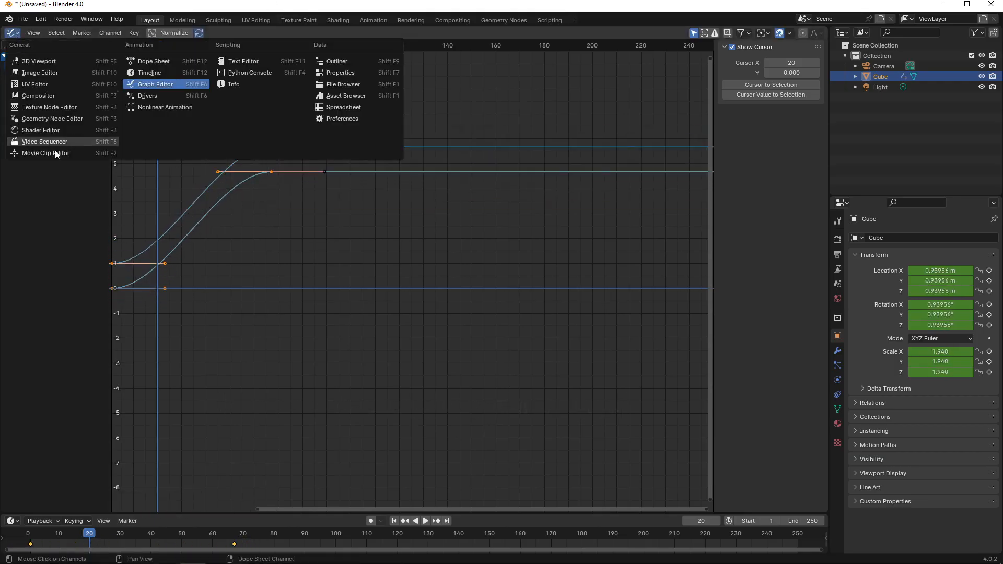
click(59, 131)
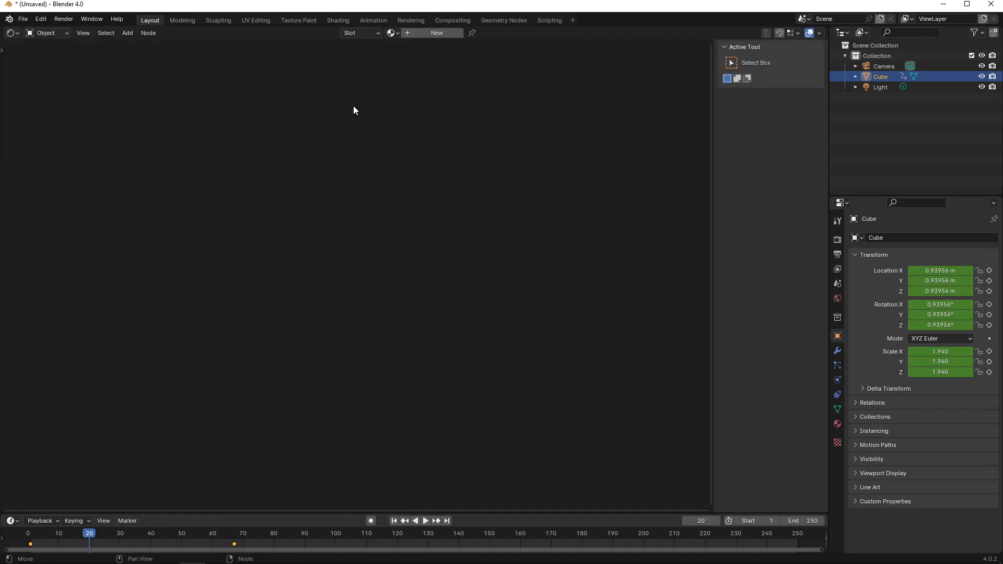
click(435, 33)
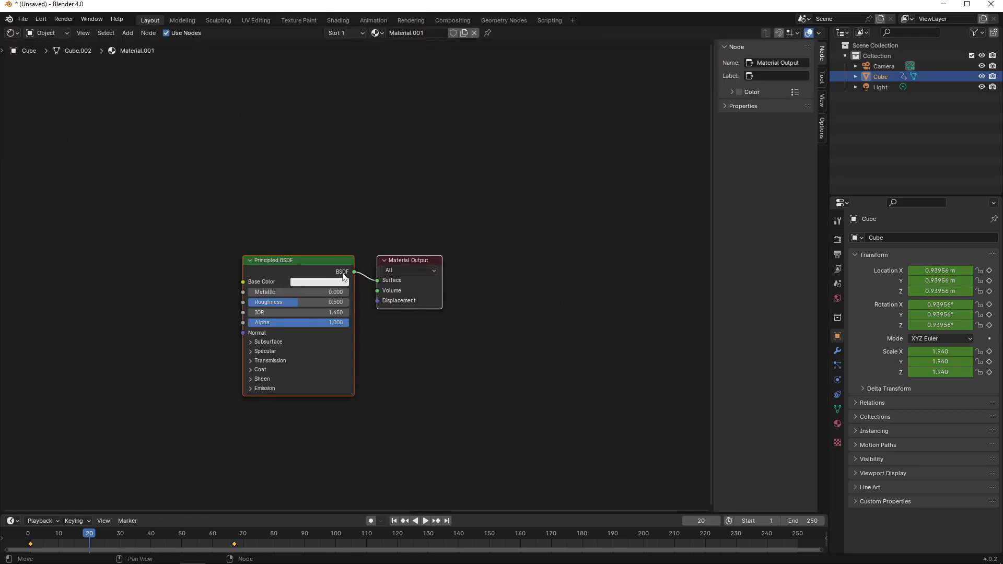
Step: Test Move on both shader nodes together, then place the Material Output node higher and farther right of the Principled BSDF
key(g)
click(321, 217)
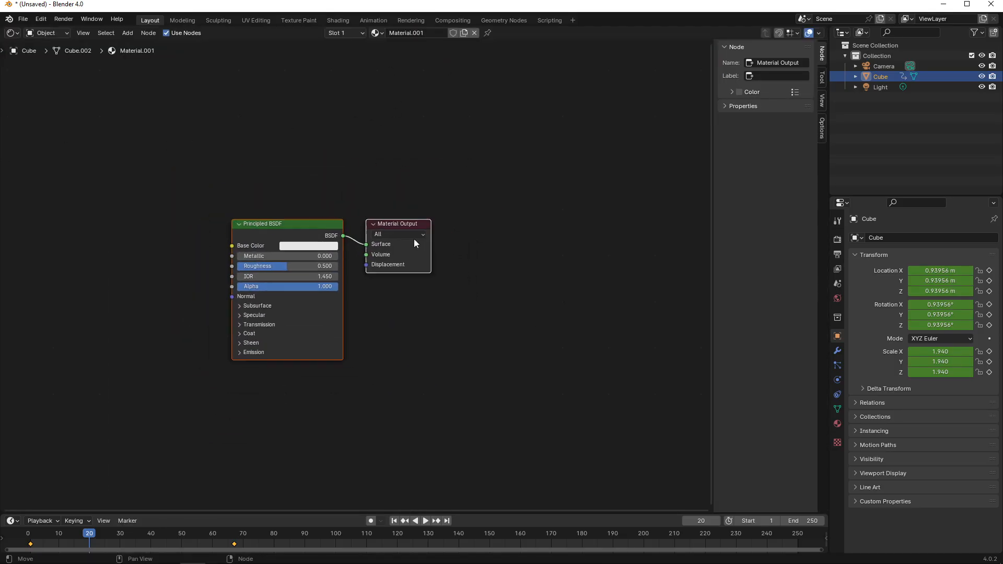
click(418, 238)
key(g)
click(500, 152)
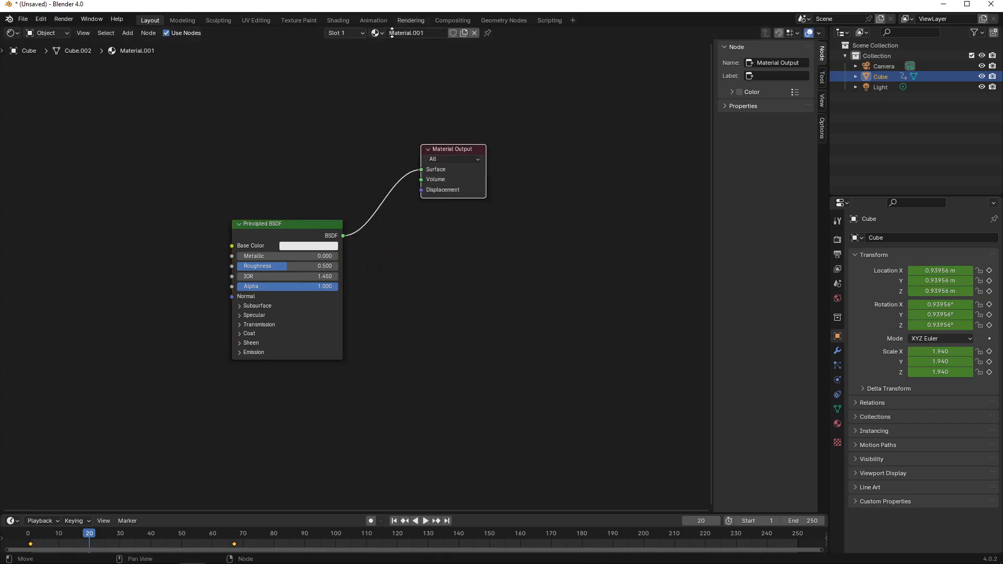
Step: Select both shader nodes and test Rotate and Scale on them, spreading them farther apart
drag(215, 132, 558, 383)
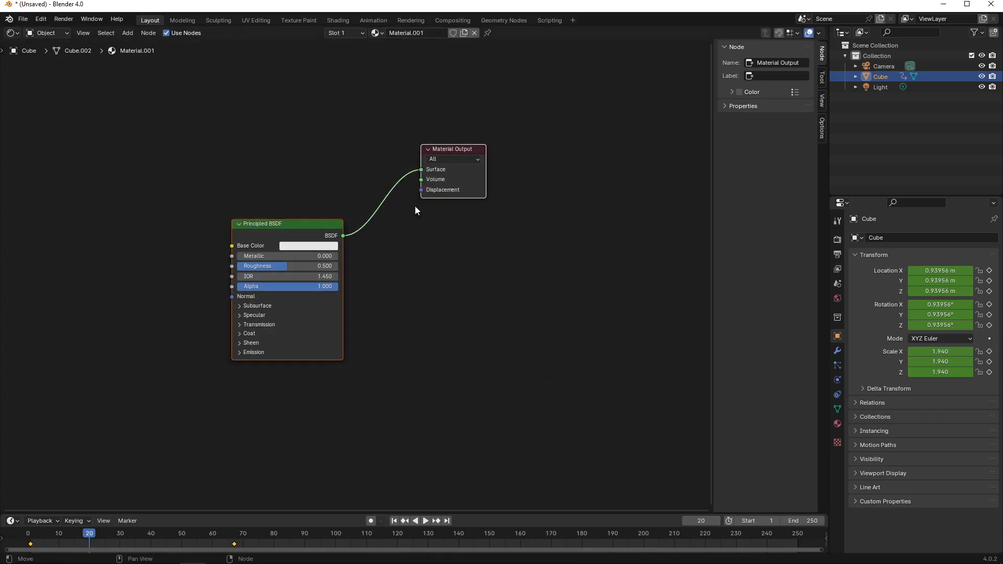
key(r)
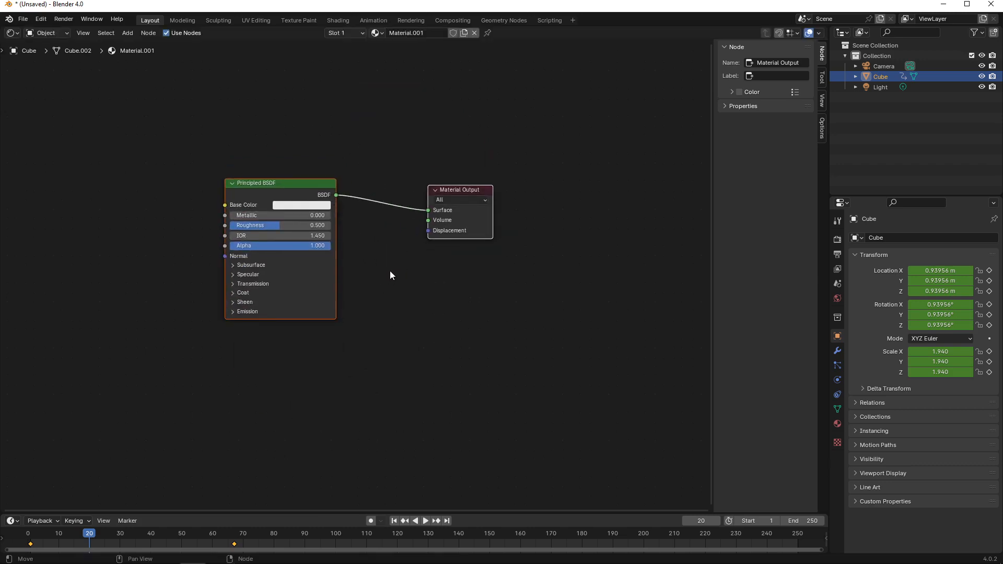
key(s)
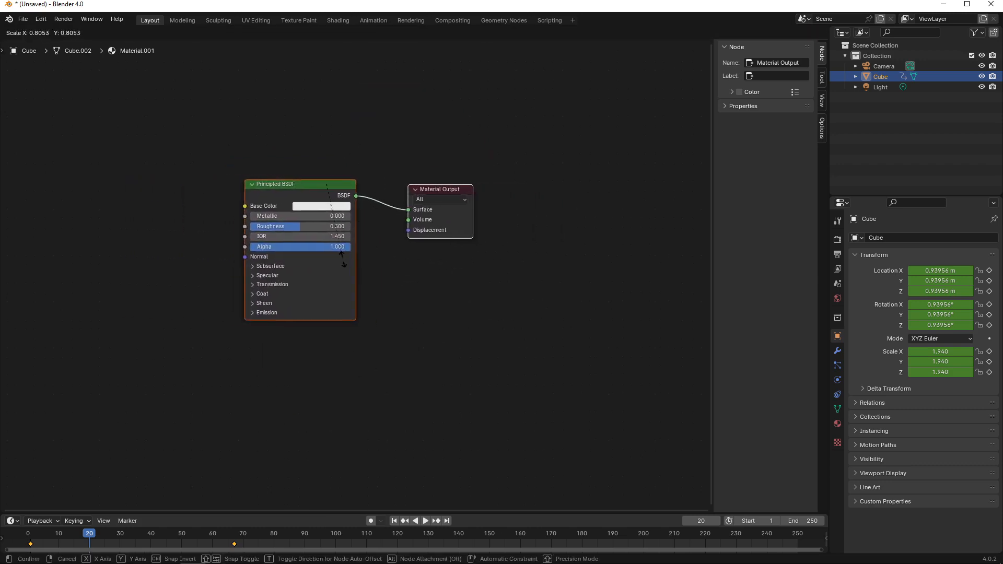
click(418, 243)
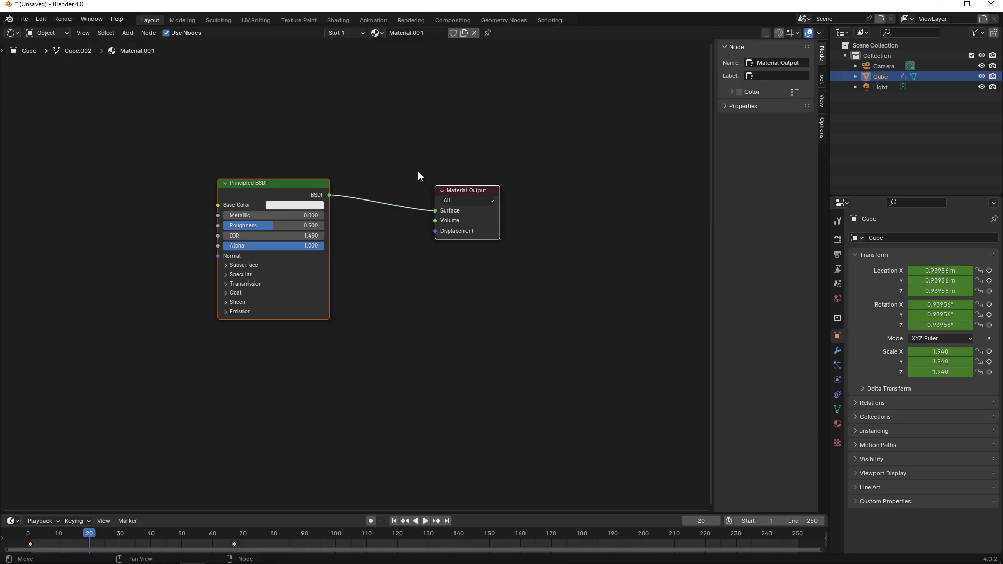
Step: Show the Shader Editor's tools and assign Q as the shortcut for the Select Box tool
click(1, 50)
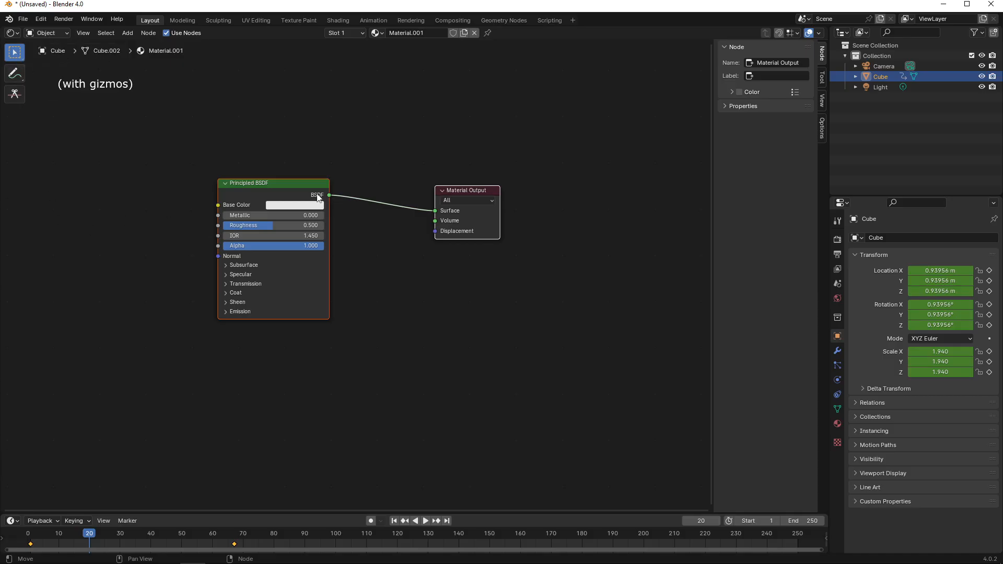
right_click(19, 59)
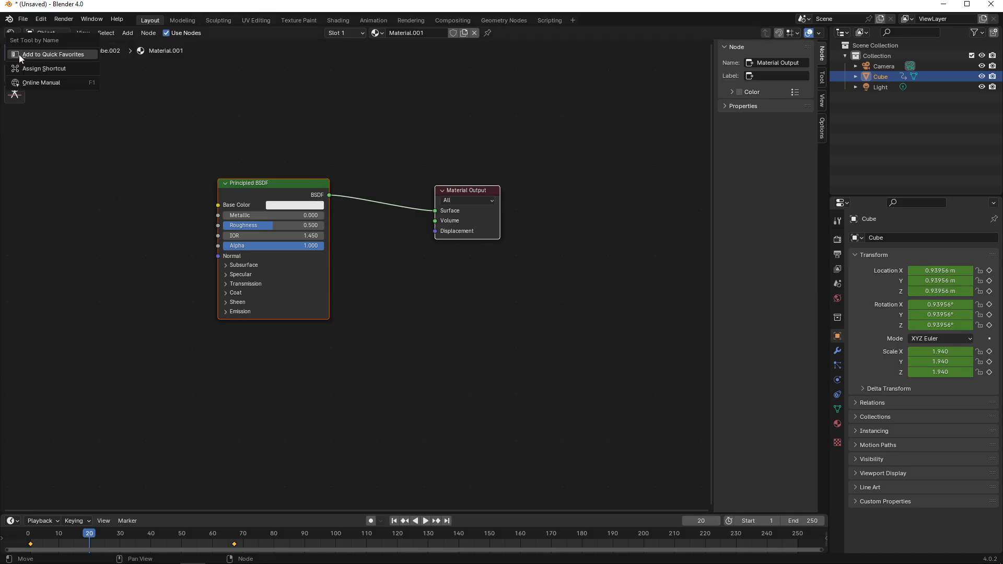
click(41, 70)
key(q)
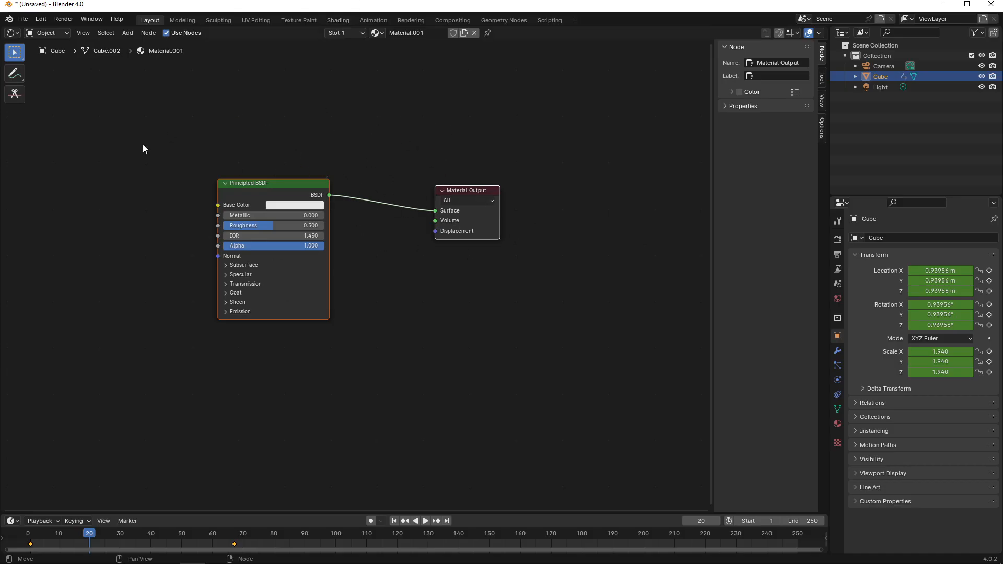
Step: Box-select both shader nodes and move them together slightly down and to the right
drag(165, 135, 608, 382)
key(g)
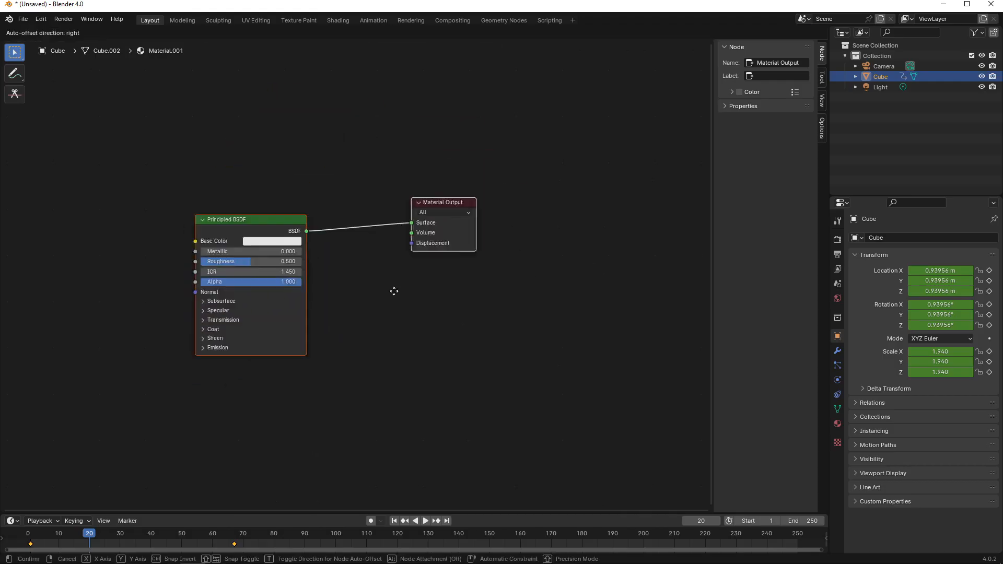
click(424, 273)
Step: Change the Shader Editor to the Video Sequencer
click(10, 33)
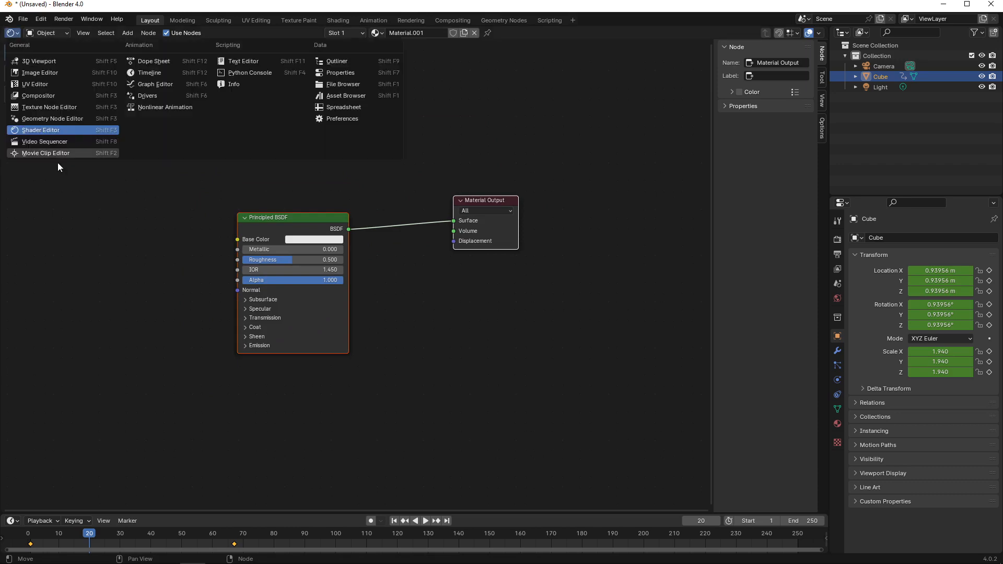
click(61, 146)
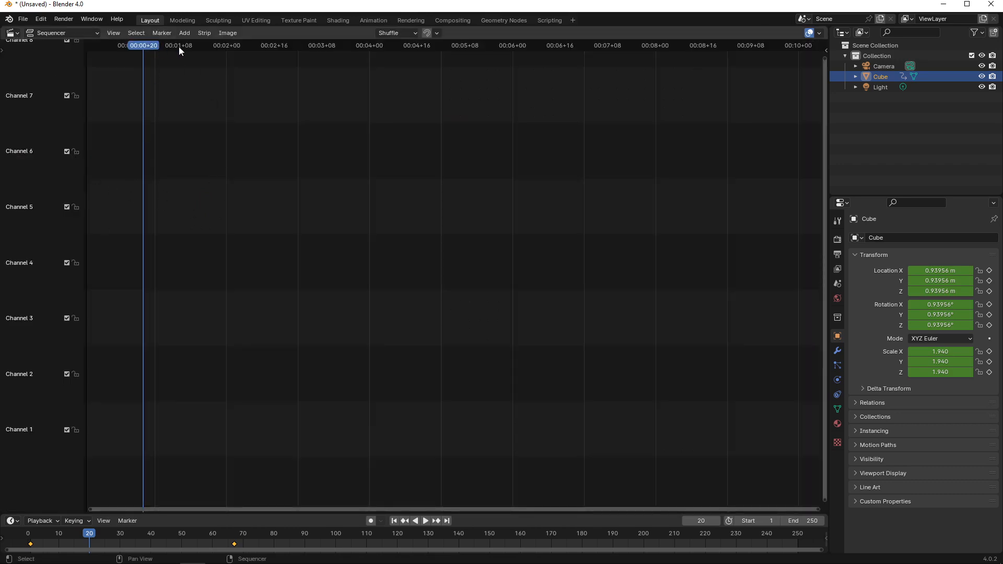
Step: Add the movie file Leopard_walk_side_run_trot.mp4 to the Sequencer at the current frame
click(185, 33)
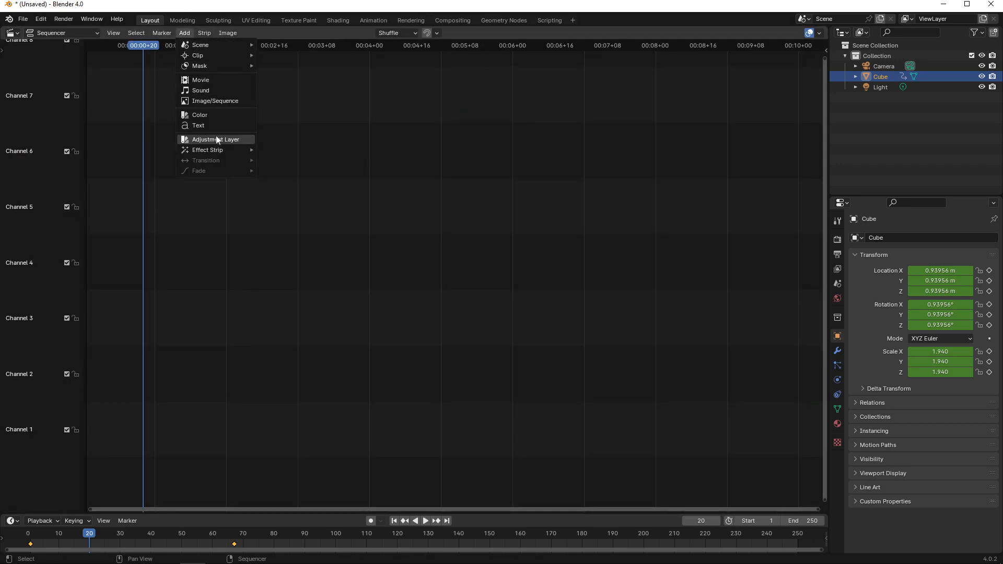
click(217, 80)
double_click(438, 192)
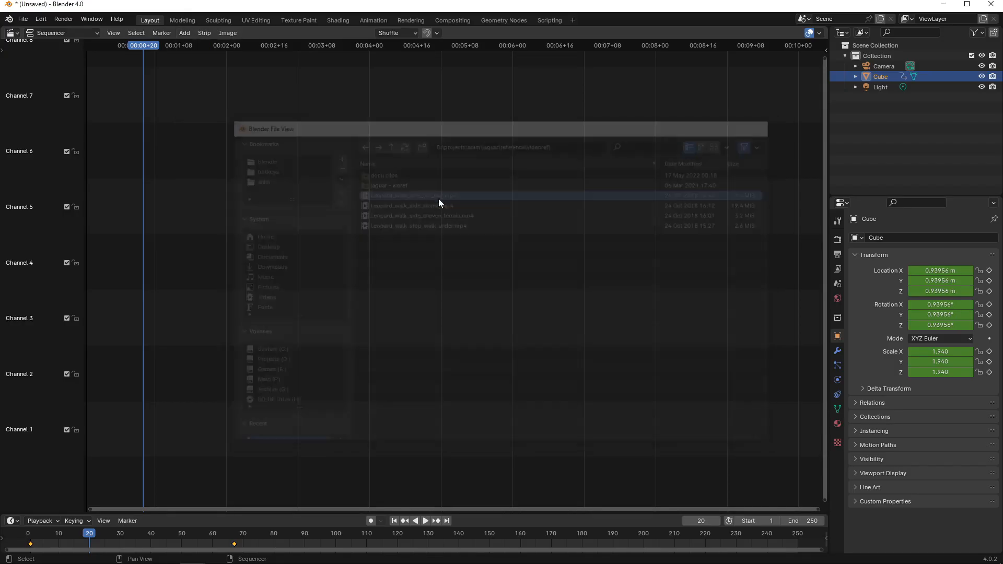
Step: Select the channel 2 strip, try out Move and Extend on it, and undo each change
click(254, 377)
key(w)
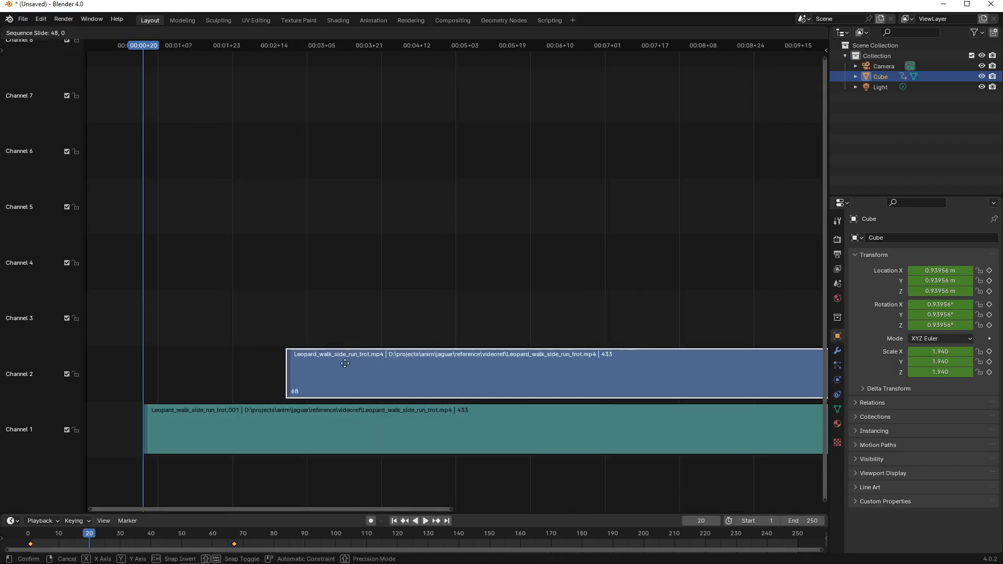
mouse_move(295, 380)
mouse_down()
mouse_move(378, 383)
mouse_move(290, 389)
mouse_up()
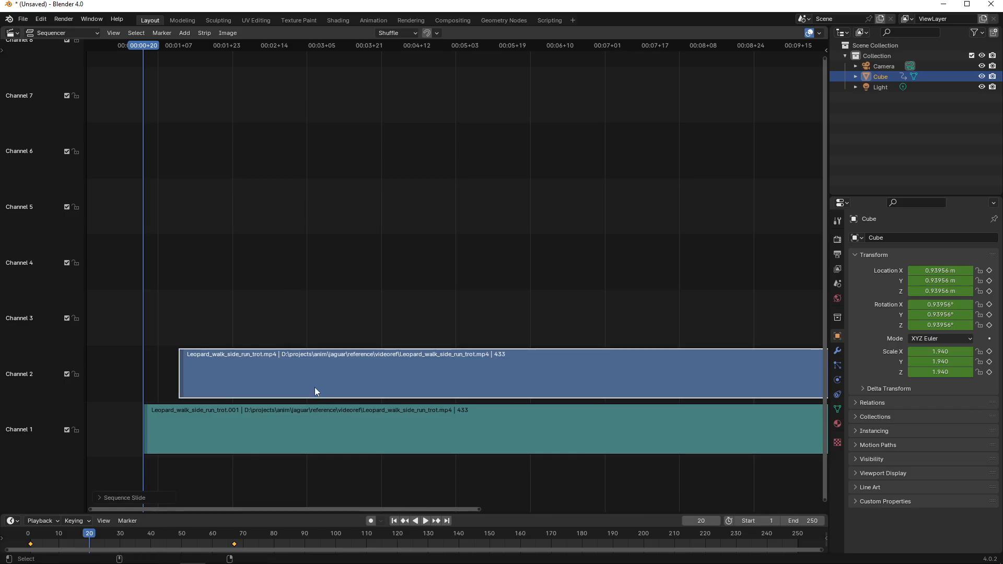
key(ctrl+z)
key(e)
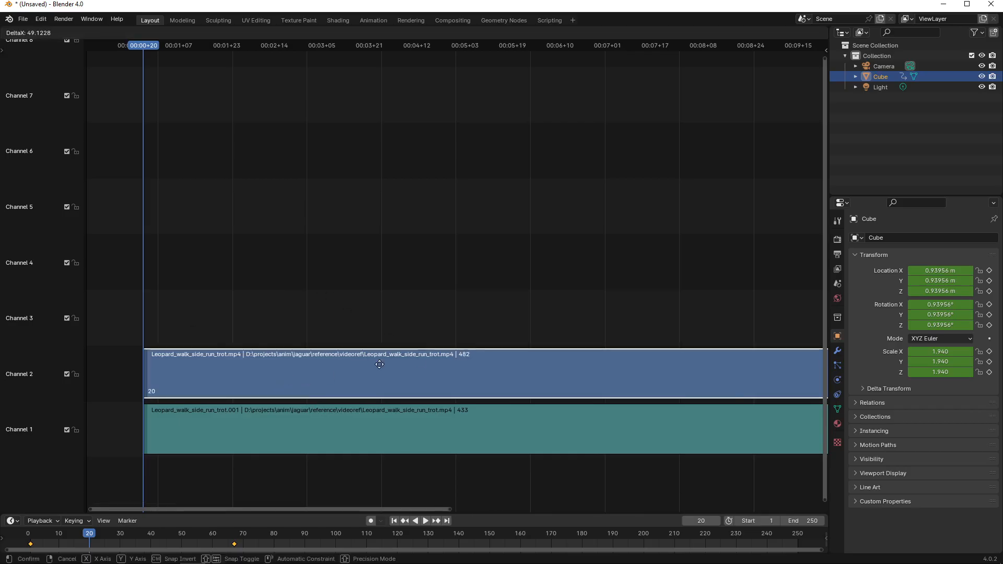
click(432, 378)
key(ctrl+z)
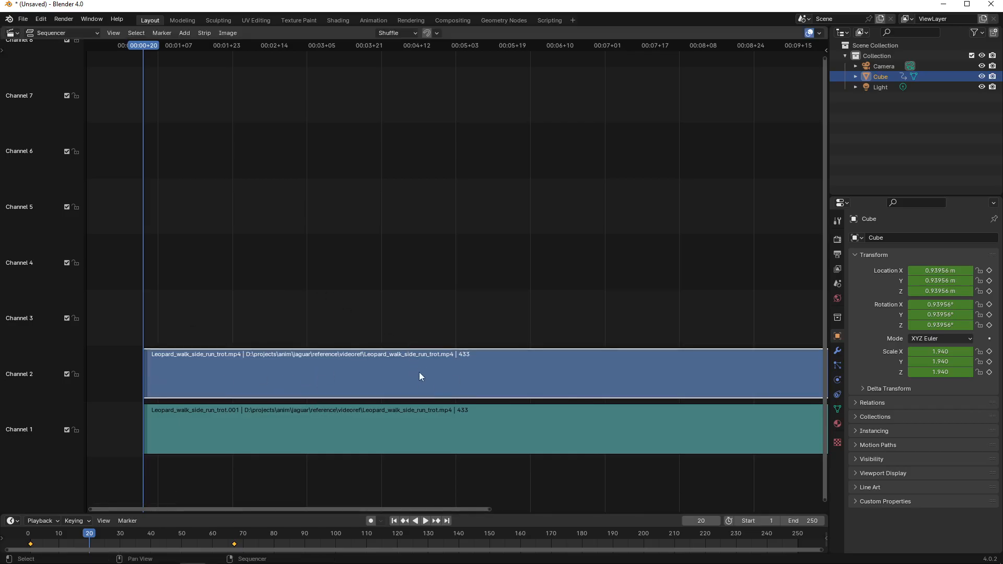
Step: Extend the end of the channel 2 strip, then bring up and dismiss its Set Speed dialog
ctrl+middle_drag(442, 355, 475, 438)
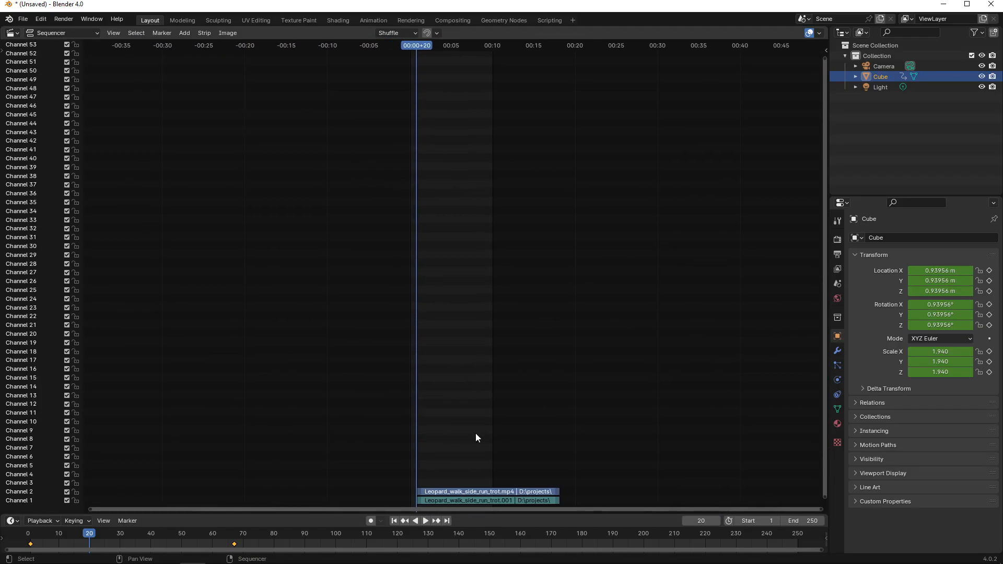
click(484, 494)
key(e)
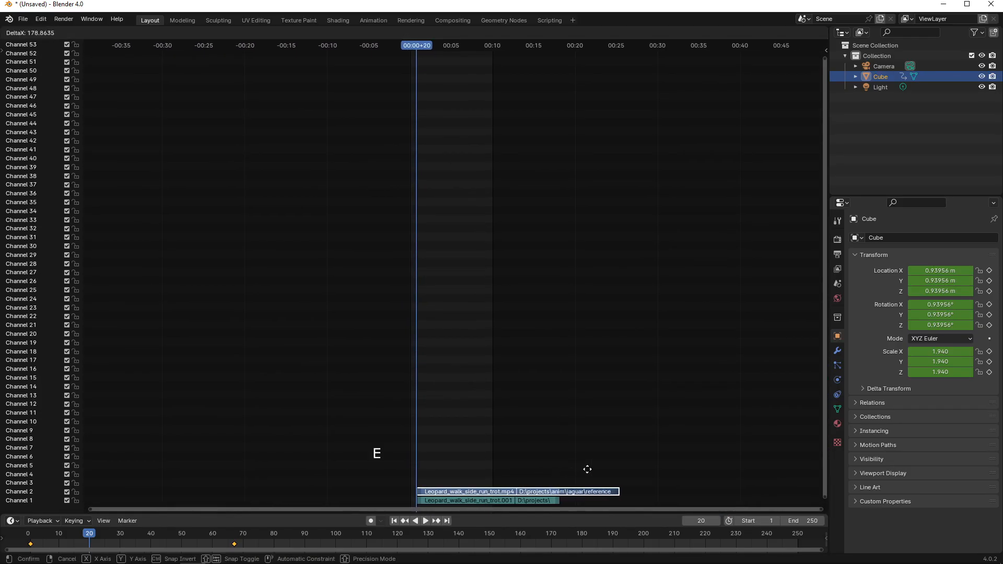
click(546, 464)
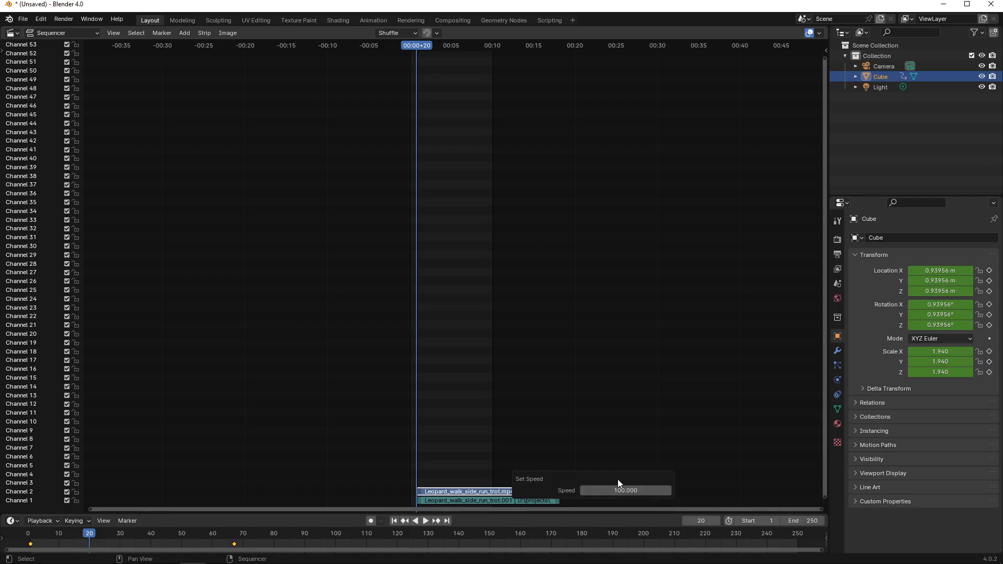
click(597, 393)
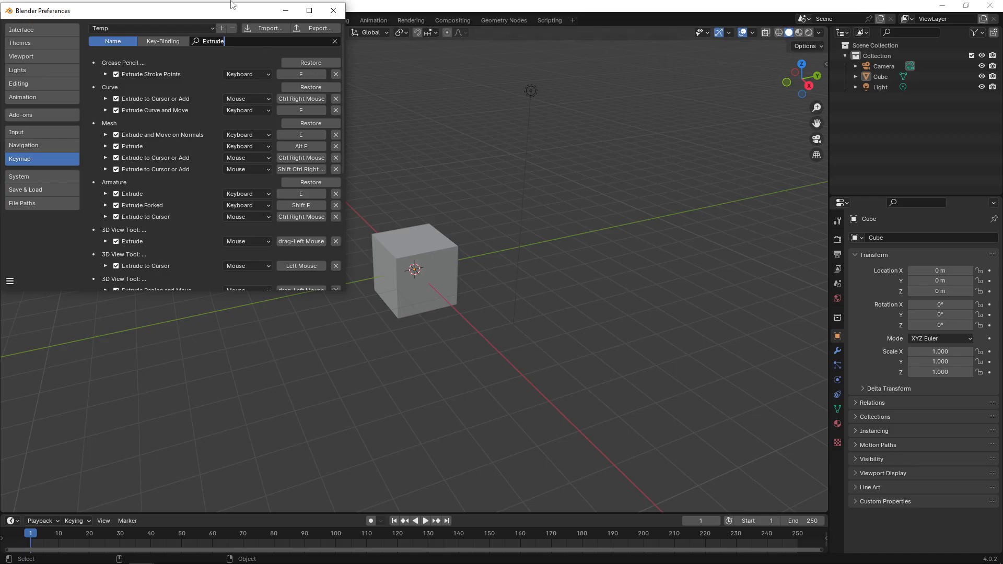
Step: Assign Shift E to the Grease Pencil, Curve, Mesh and Armature keyboard Extrude hotkeys, and Ctrl E to Armature Extrude Forked
click(310, 74)
key(shift+e)
click(300, 135)
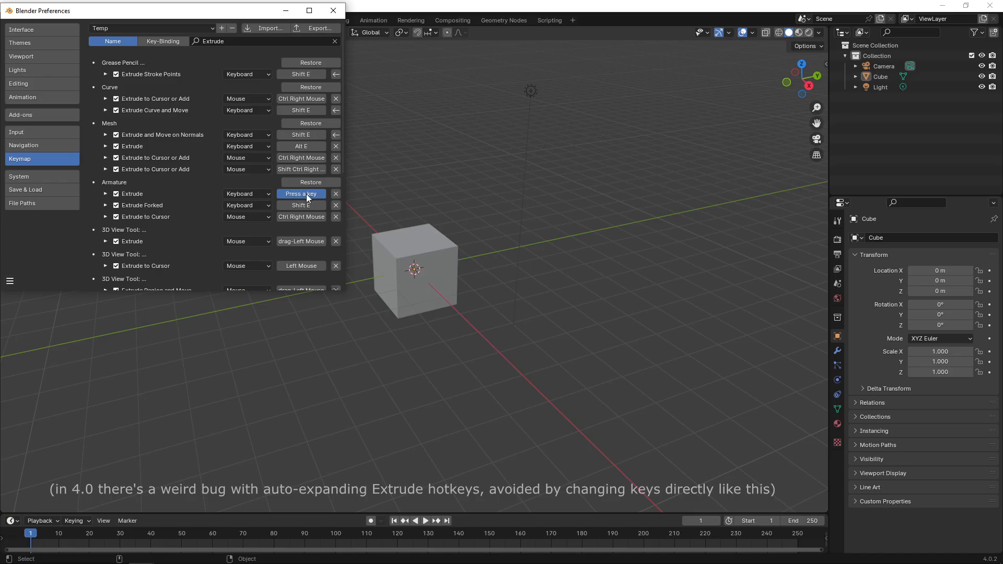
key(shift+e)
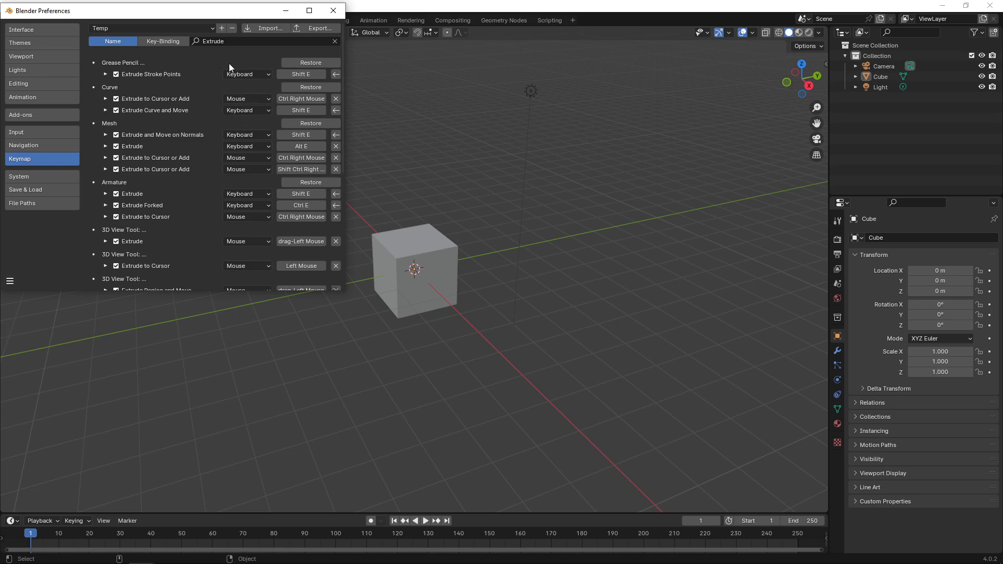
Step: Find the Mesh Edge Crease hotkey in the keymap, remove it, and close the preferences
click(204, 41)
text(edge crease)
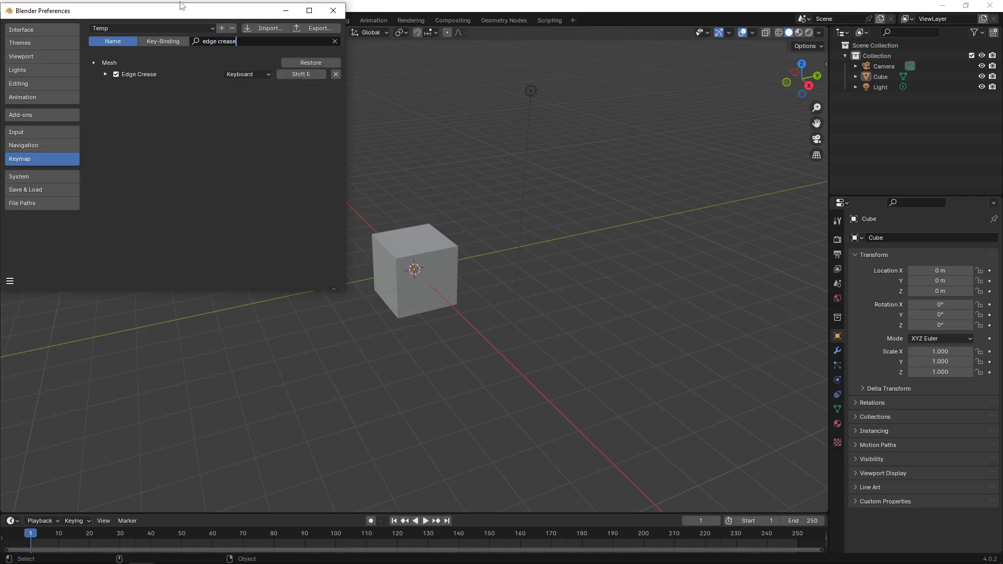
click(335, 74)
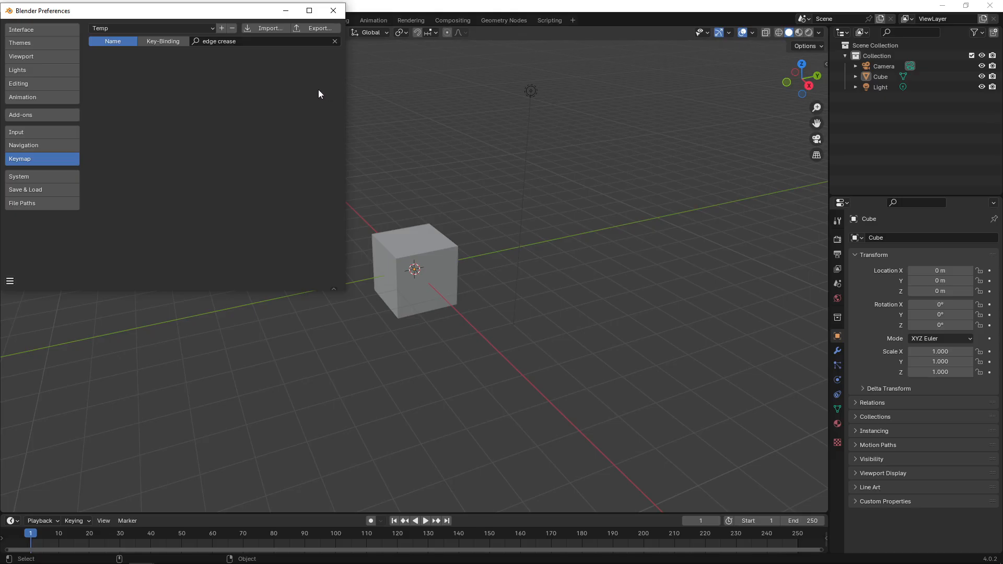
click(333, 15)
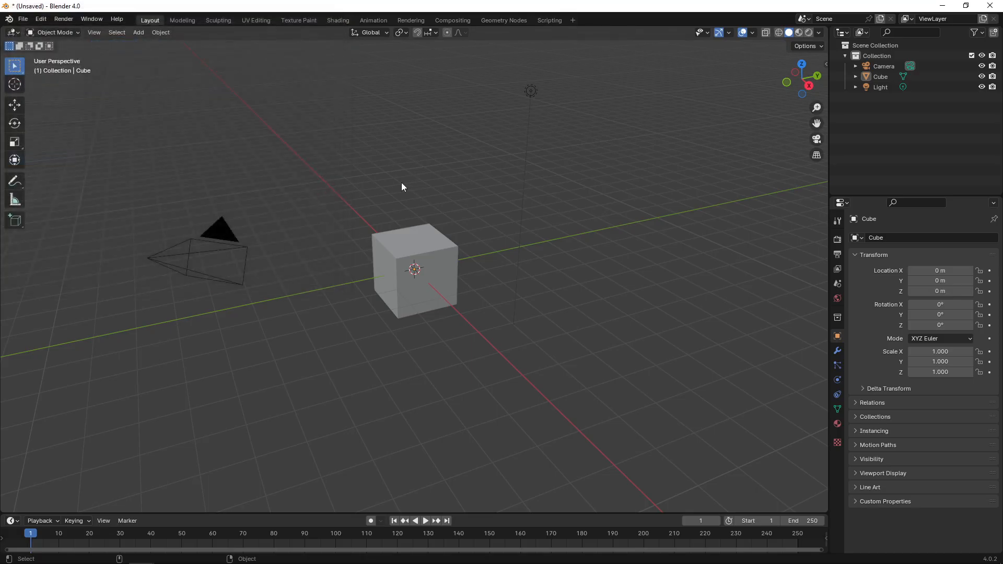
Step: Put the cube into Edit Mode and test the Q, W, E and R tool hotkeys
click(418, 255)
key(Tab)
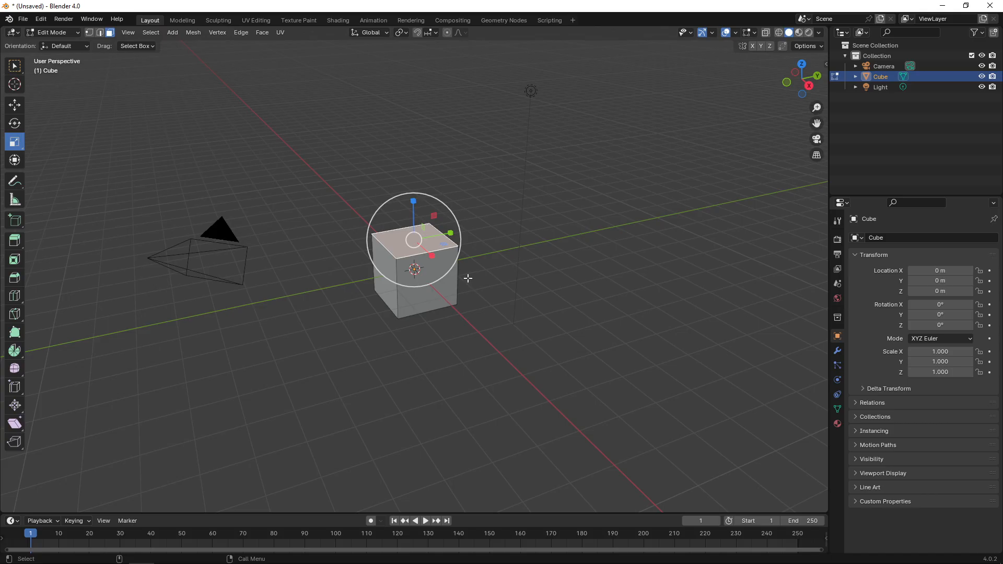
key(q)
key(w)
key(e)
key(q)
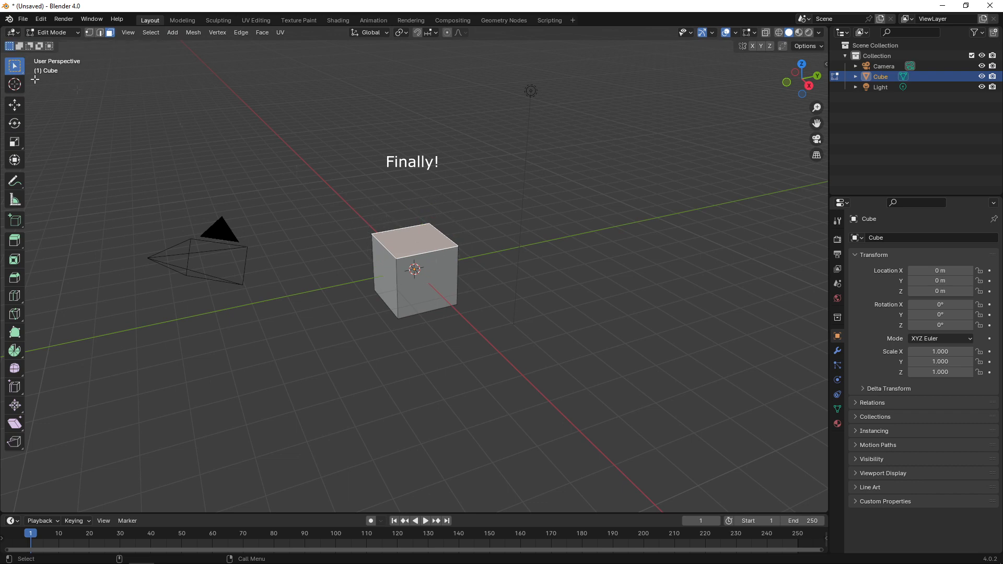
Step: Try moving and rotating the cube's top face, undo the changes, and activate the Scale tool
key(w)
drag(421, 240, 392, 237)
key(Escape)
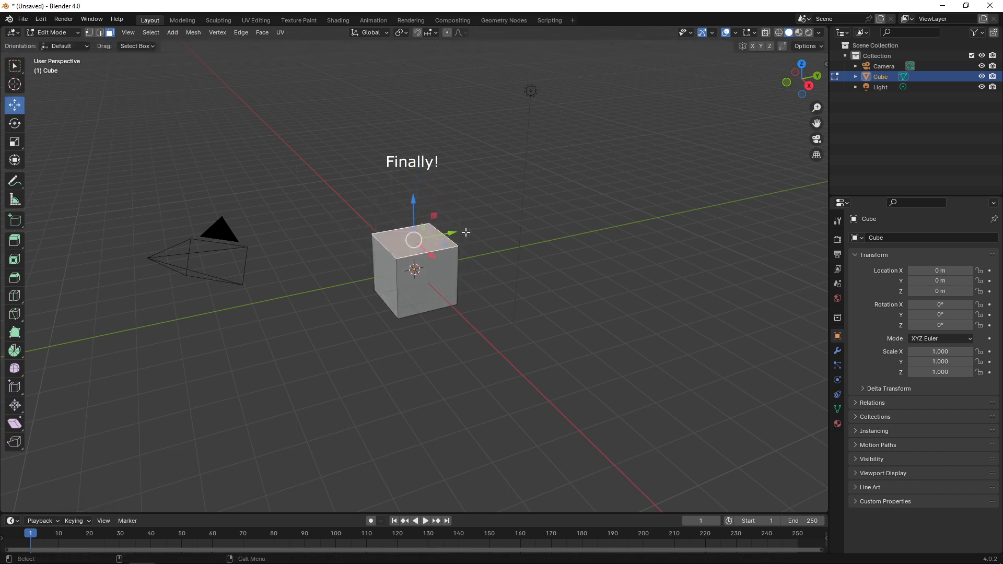
key(e)
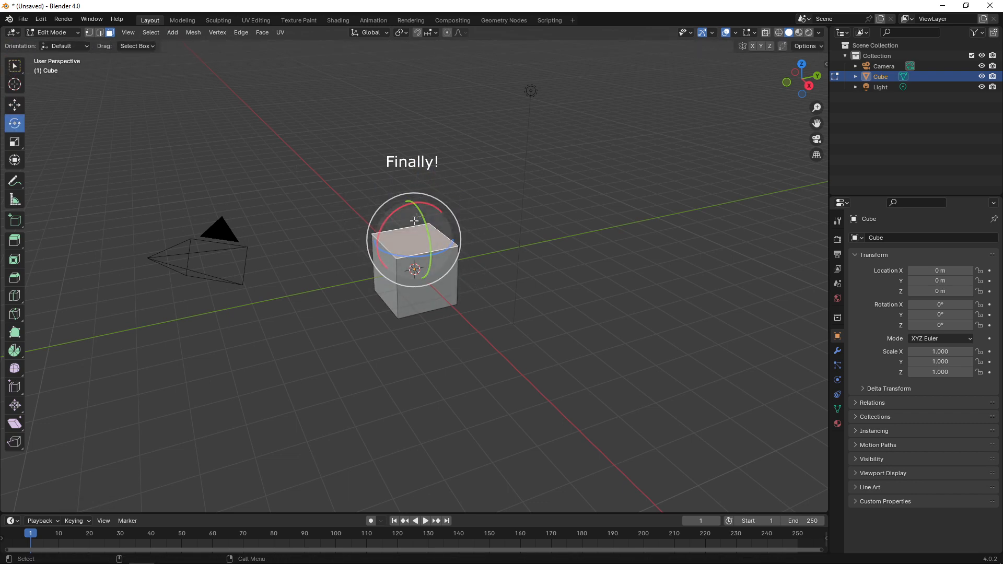
drag(416, 219, 432, 235)
key(ctrl+z)
key(r)
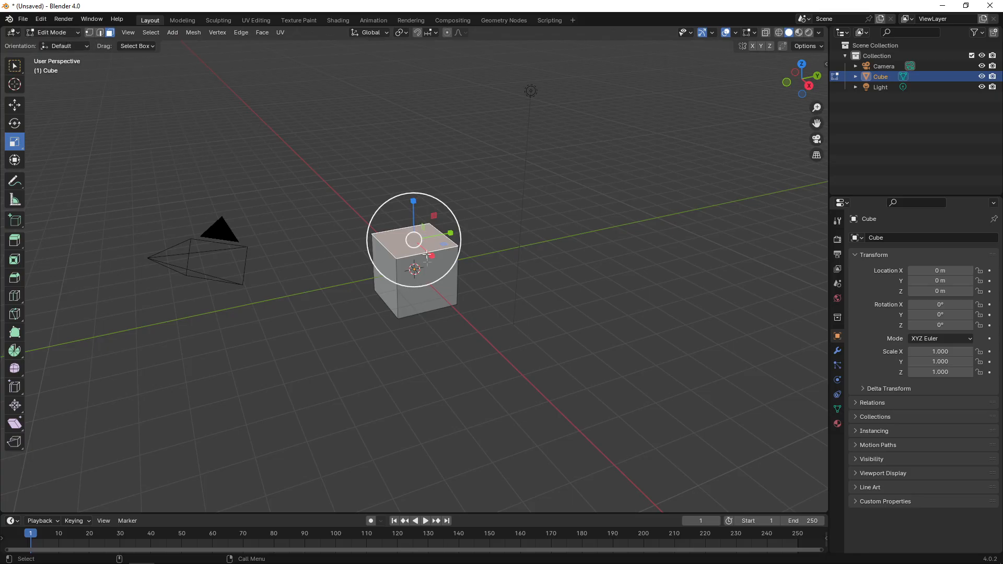
Step: Return to Object Mode, delete the cube, and add an armature in its place
key(Tab)
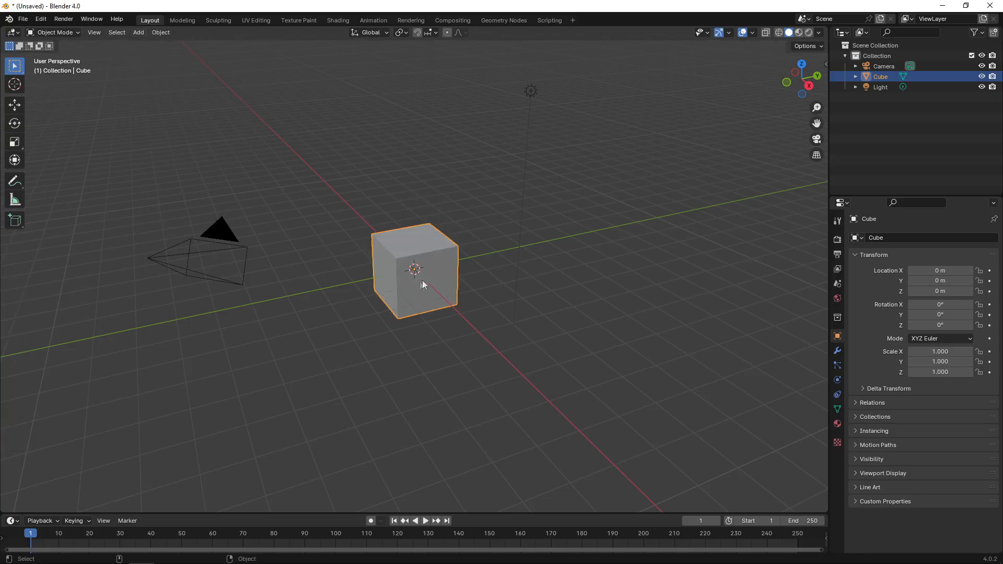
key(Delete)
click(139, 32)
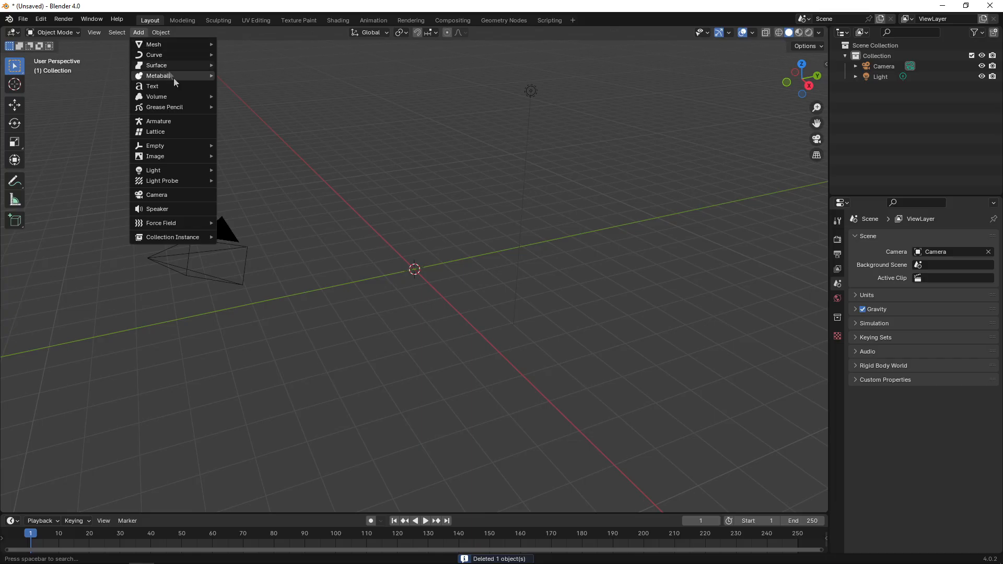
click(182, 132)
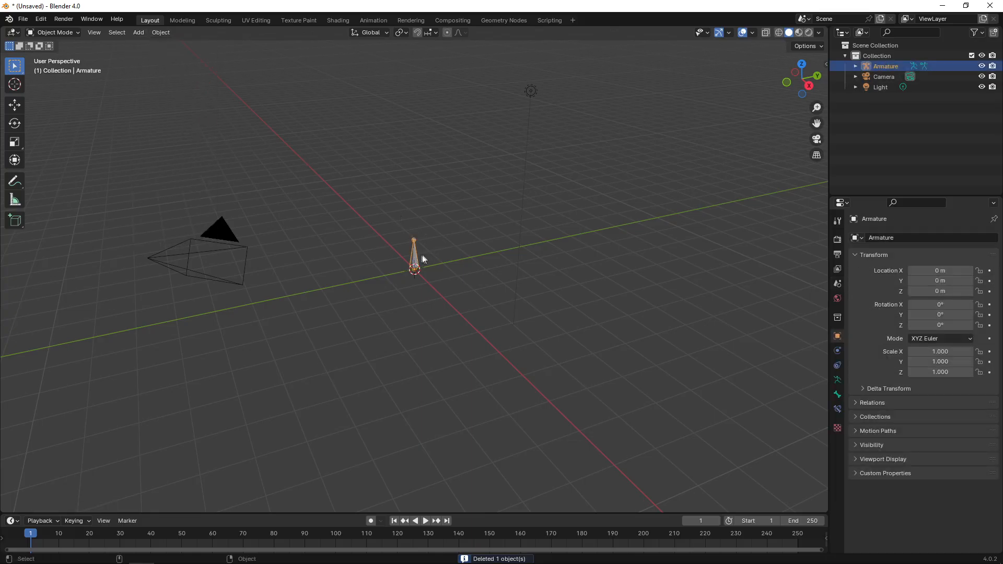
Step: Enter the armature's Edit Mode and test the Select Box, Move, Rotate and Scale hotkeys Q, W, E and R
key(Tab)
key(w)
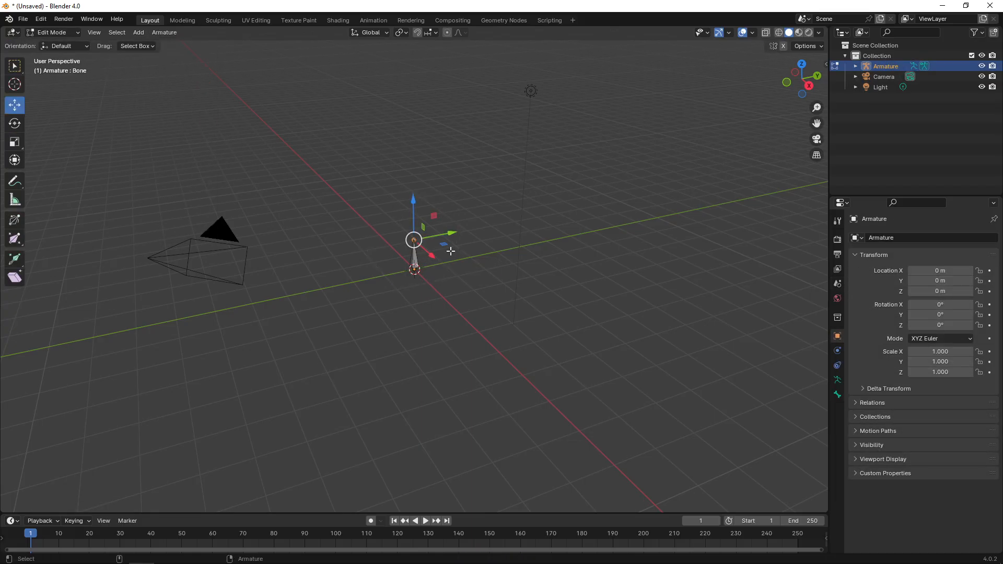
key(q)
key(w)
key(e)
key(r)
key(q)
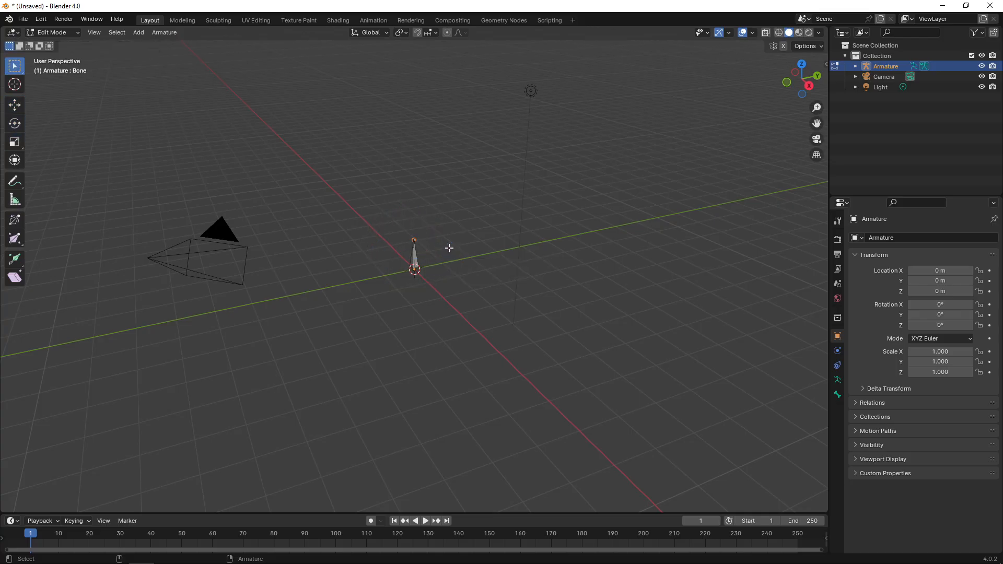
key(w)
key(r)
key(e)
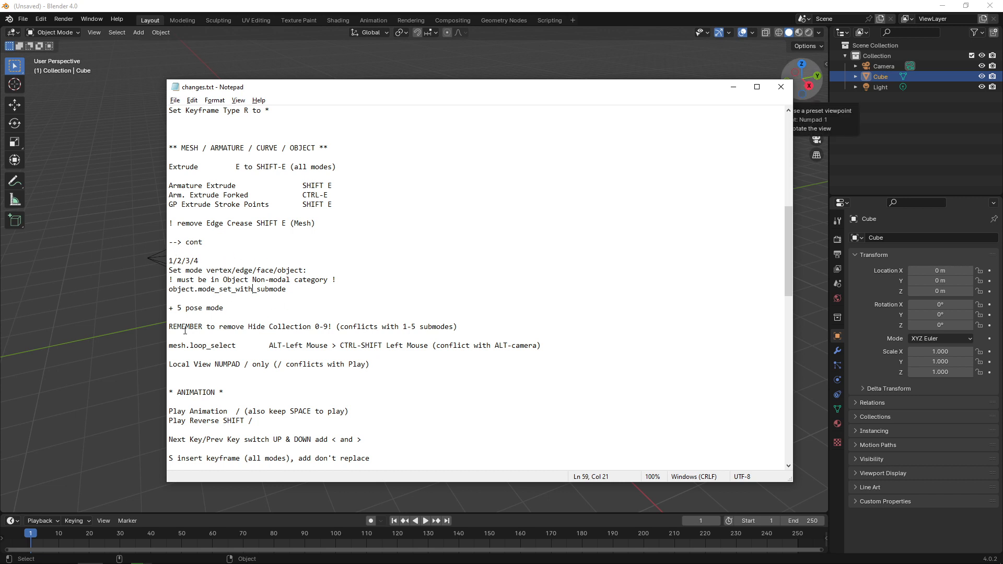
Step: Open the keymap preferences and expand the Object Non-modal category
click(243, 6)
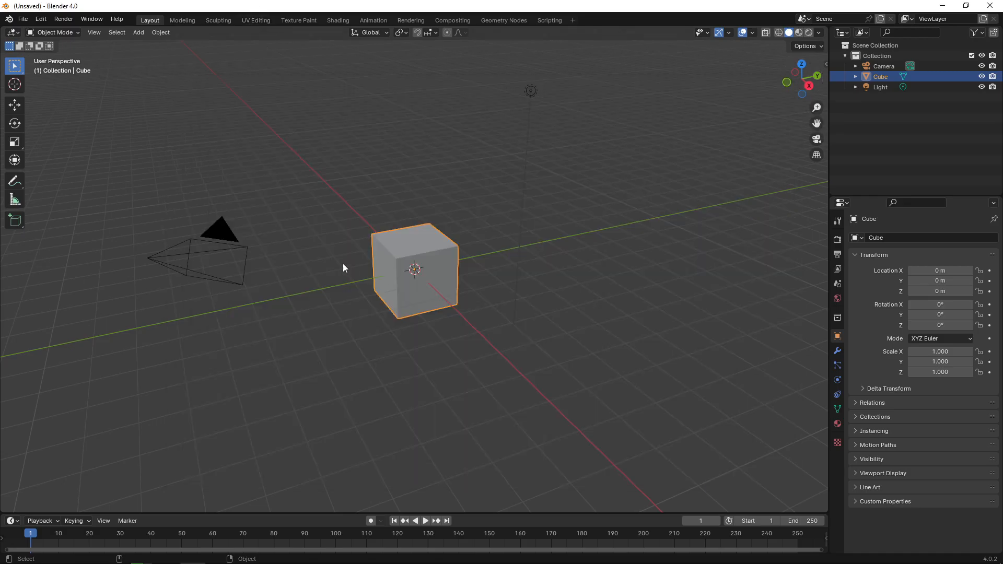
click(41, 19)
click(86, 153)
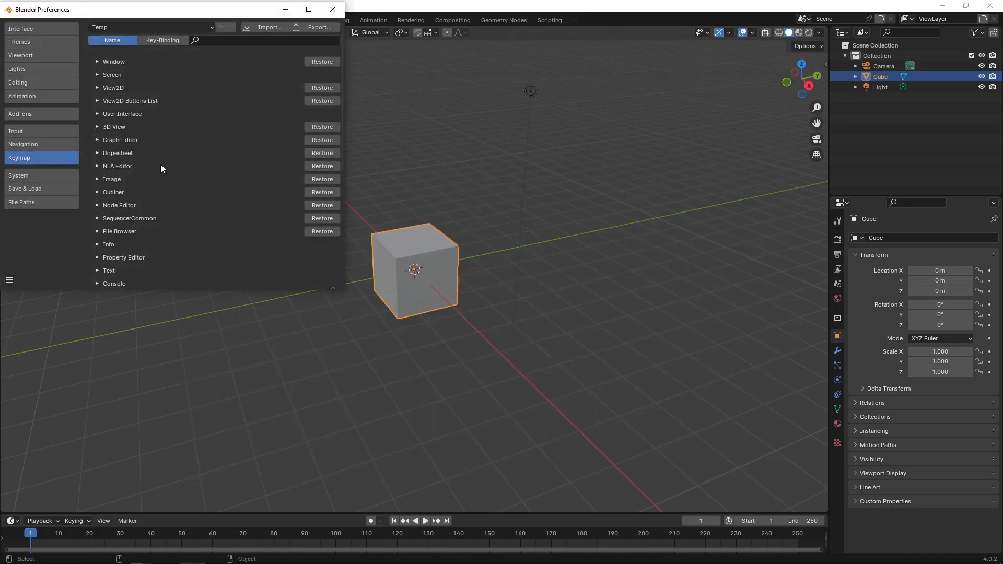
drag(342, 37, 347, 138)
click(99, 56)
click(108, 156)
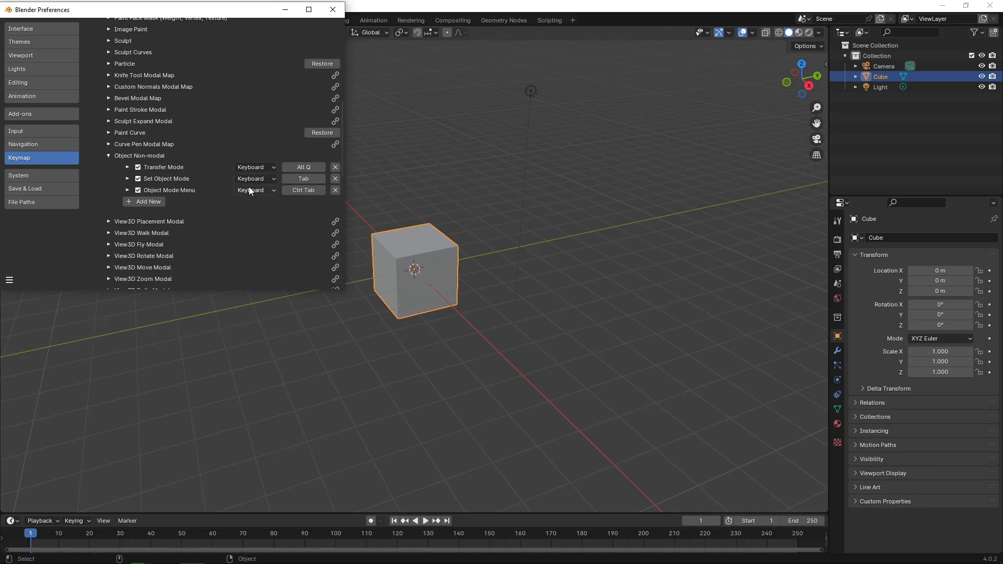
Step: Add a new Object Non-modal hotkey entry with the operator object.mode_set_with_submode, copied from changes.txt in Notepad
click(146, 203)
click(128, 204)
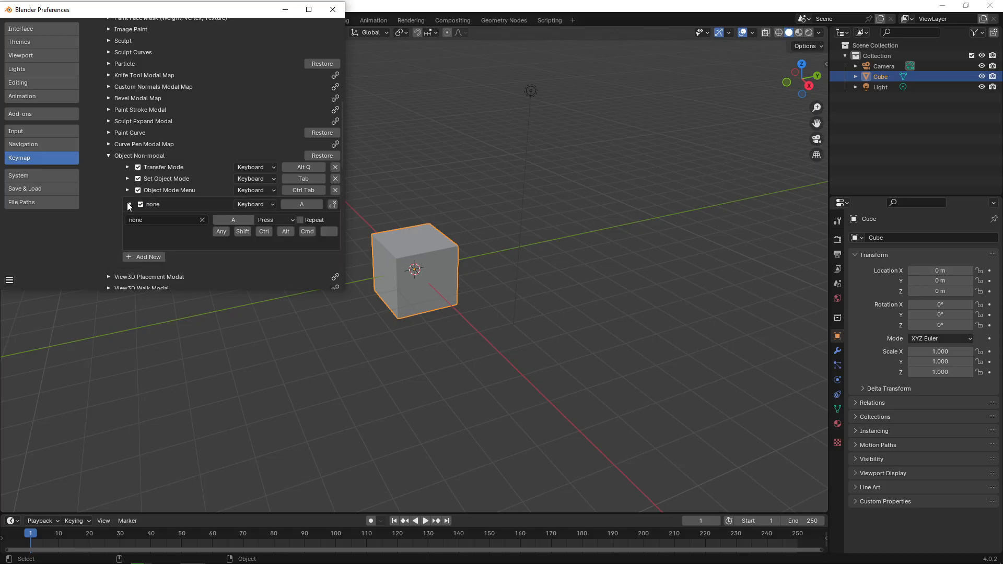
key(alt+Tab)
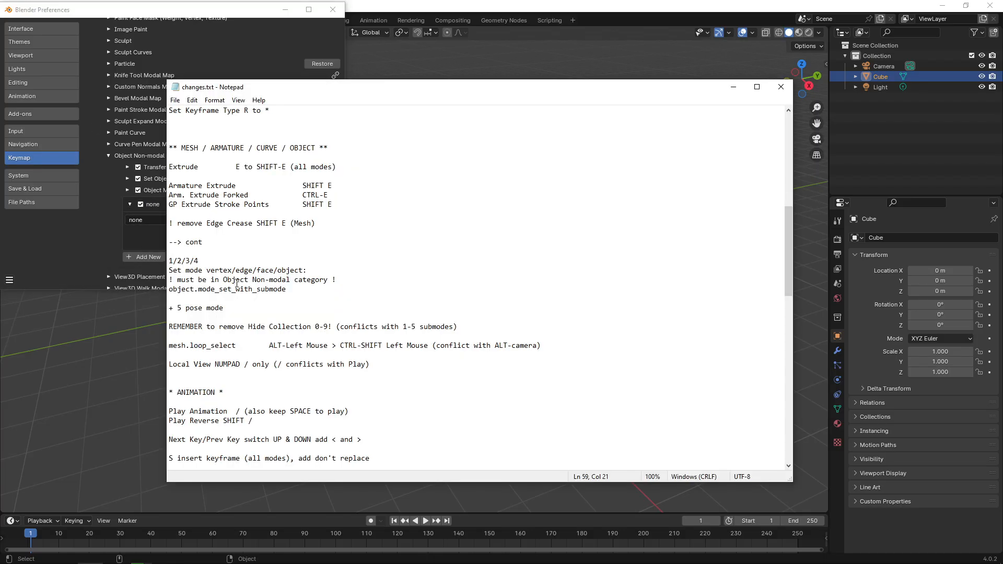
drag(291, 289, 166, 290)
key(ctrl+c)
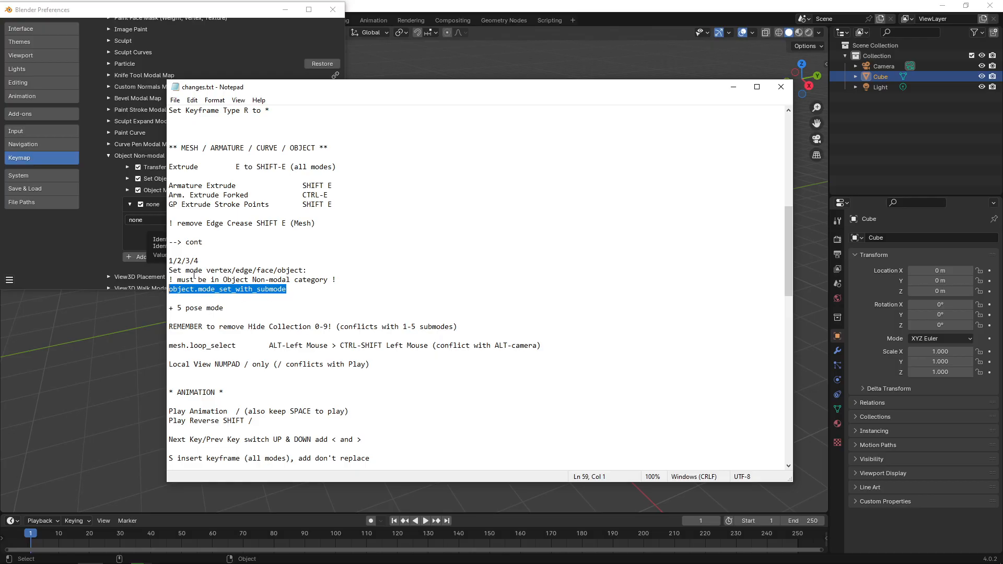
click(150, 220)
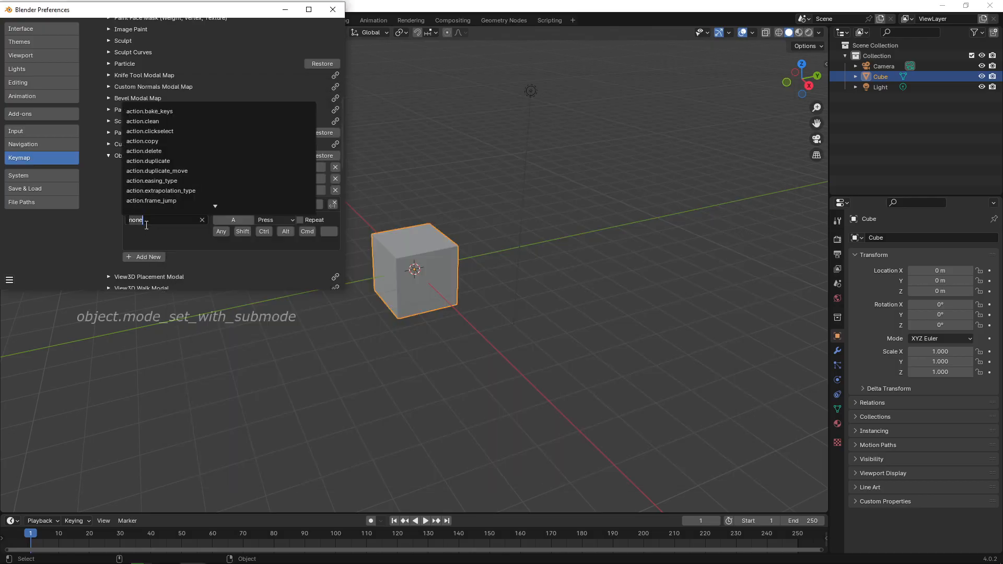
key(ctrl+v)
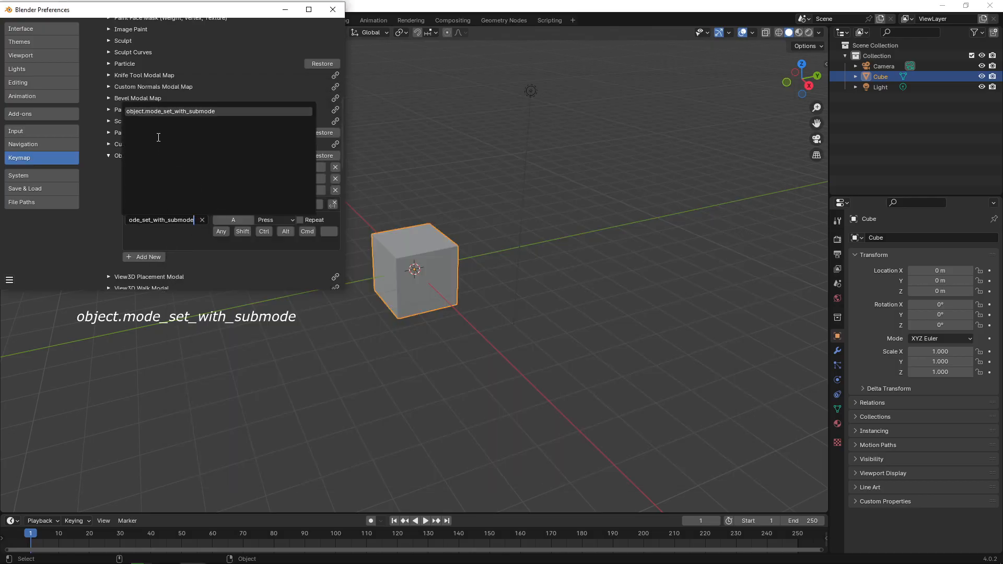
click(195, 111)
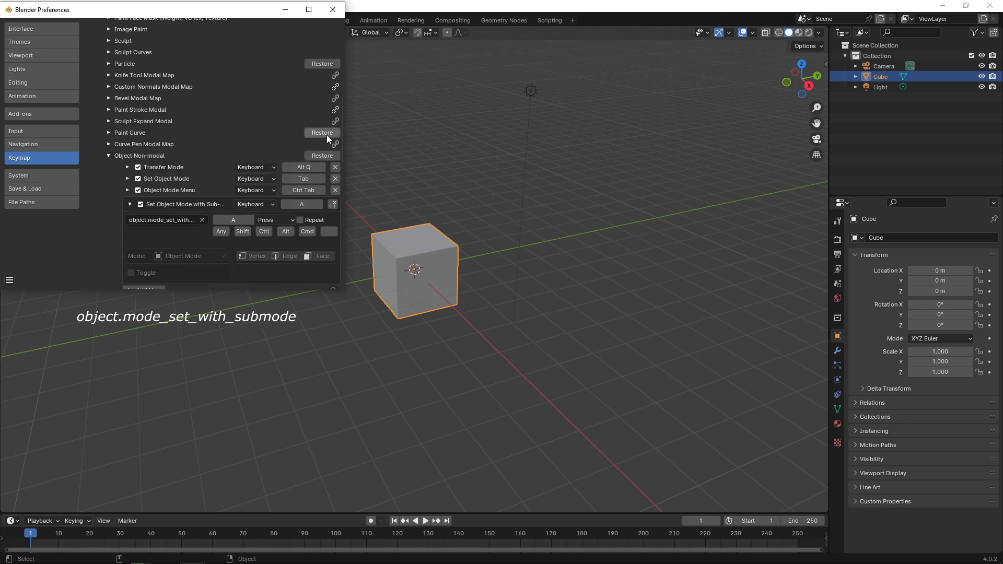
Step: Set the new submode hotkey entry to Edit Mode with Vertex selection and assign it to the 1 key
drag(340, 147, 341, 162)
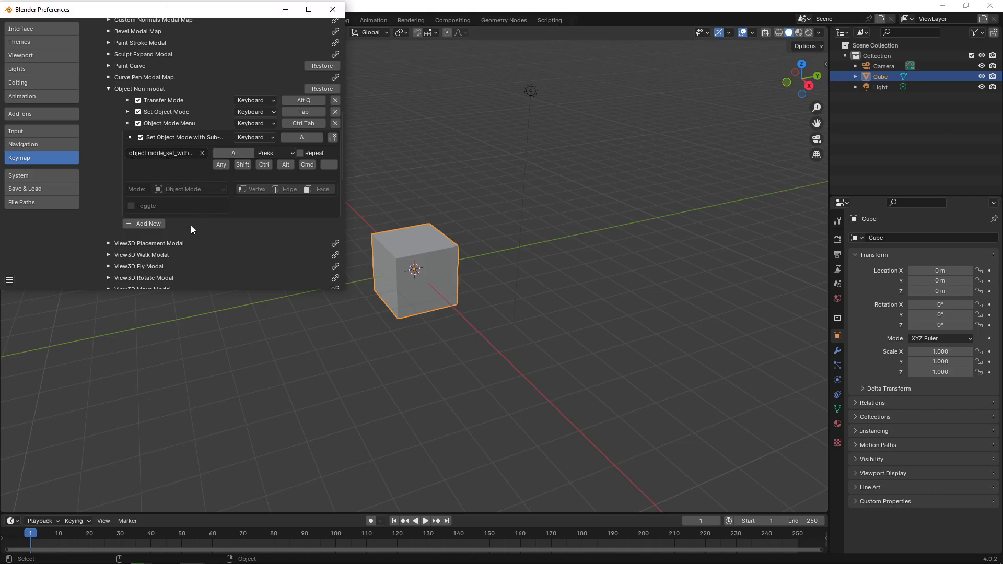
click(182, 189)
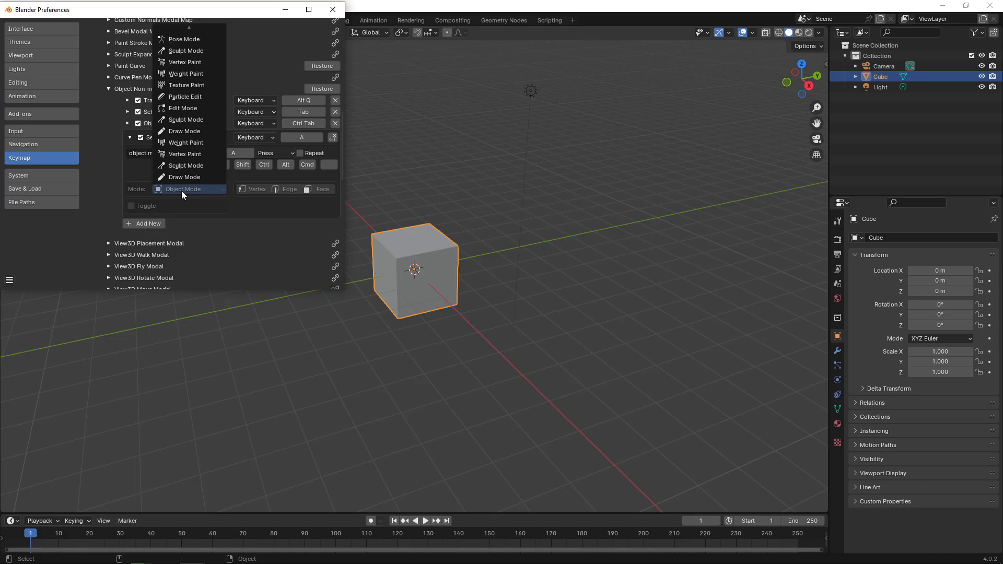
click(186, 195)
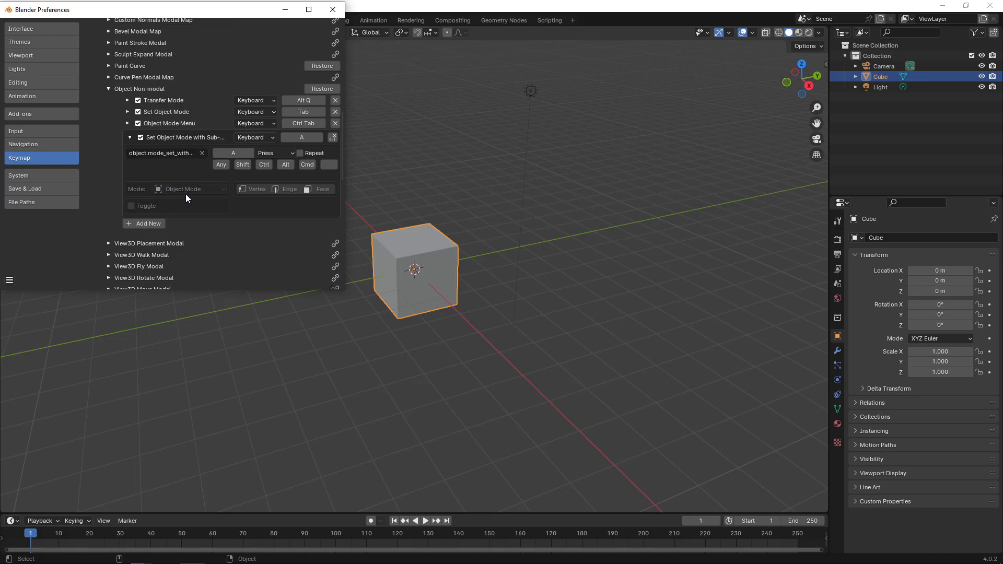
click(186, 189)
click(182, 109)
click(252, 189)
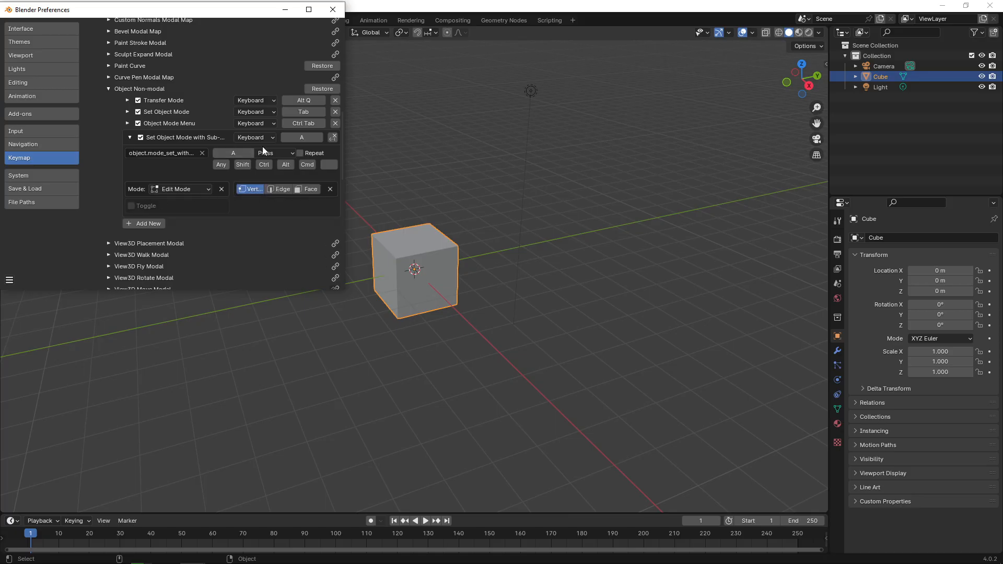
key(1)
Step: Add a second Object Non-modal hotkey entry with the operator object.mode_set_with_submode
click(144, 223)
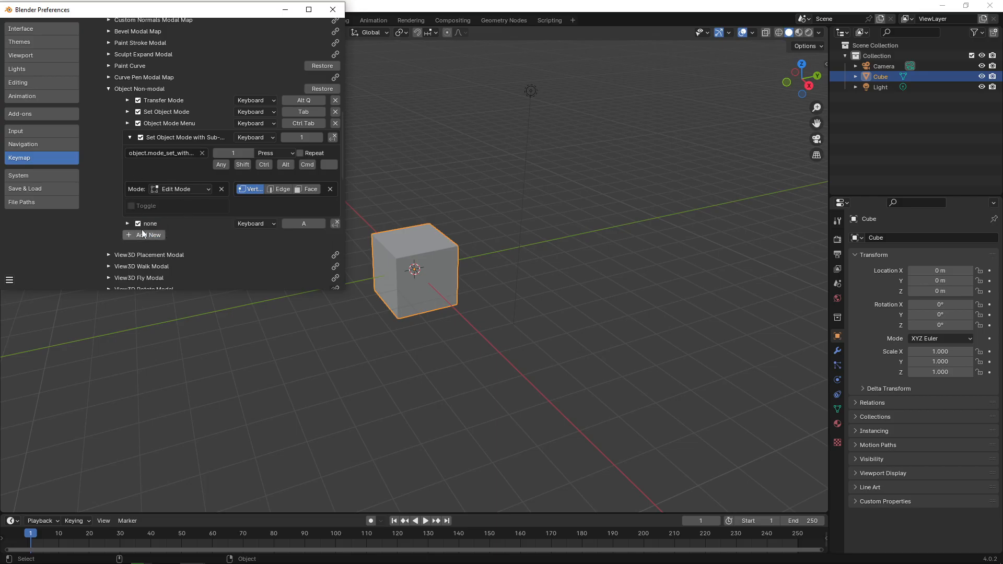
click(129, 225)
click(164, 242)
text(mode_set_with_submode)
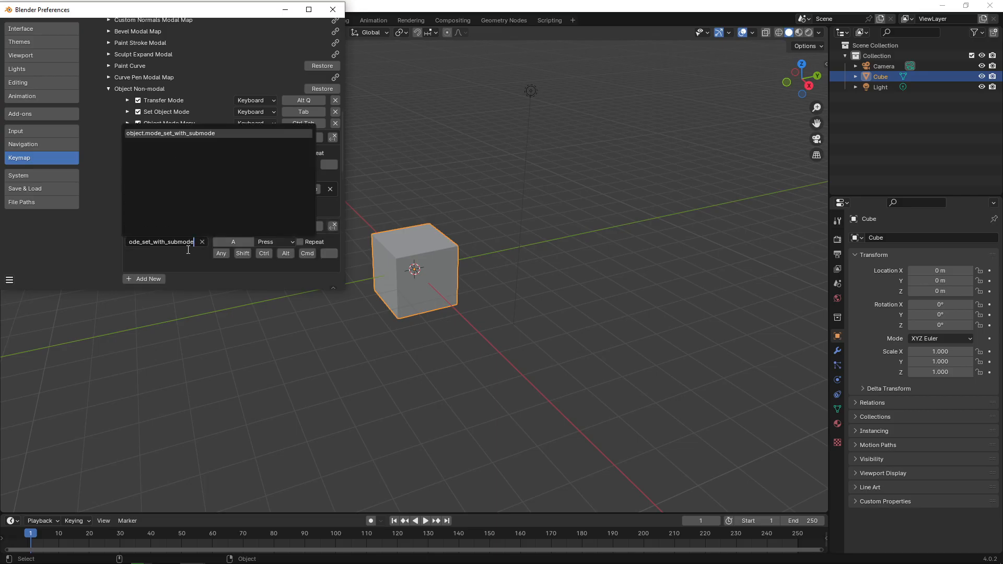
click(185, 133)
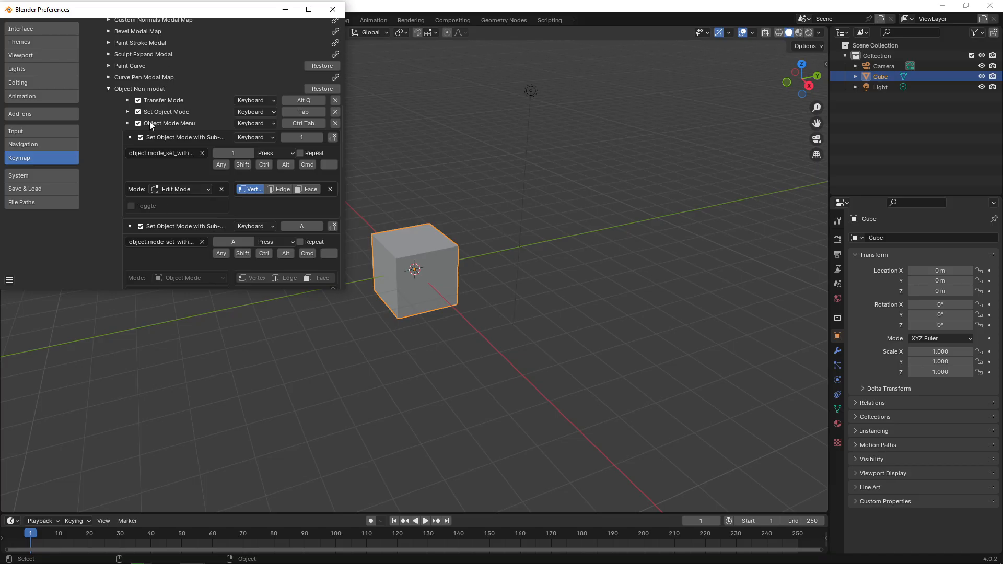
Step: Set the second submode entry to Edit Mode with Edge selection and assign it to the 2 key
scroll(341, 154, down, 3)
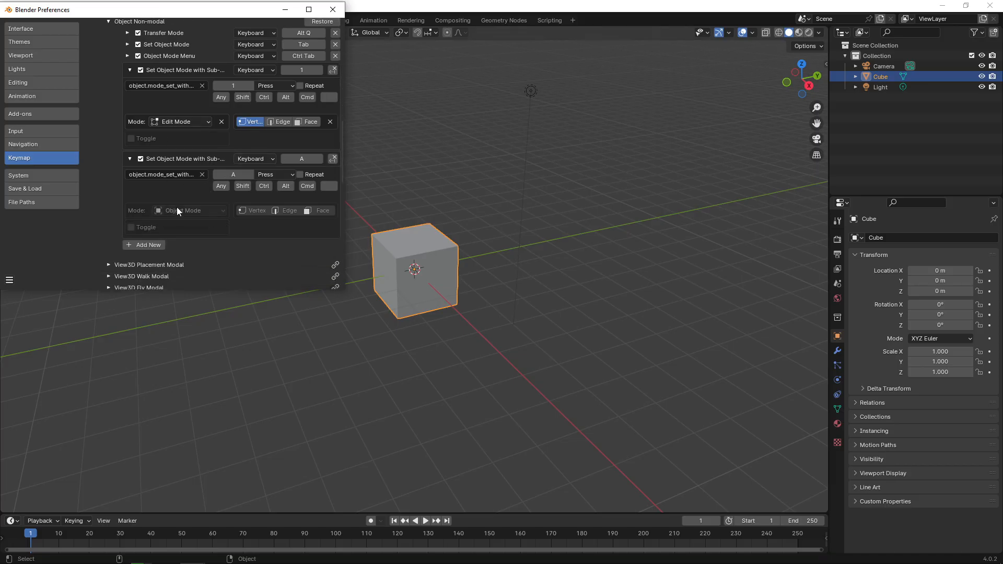
click(177, 210)
click(180, 194)
click(288, 210)
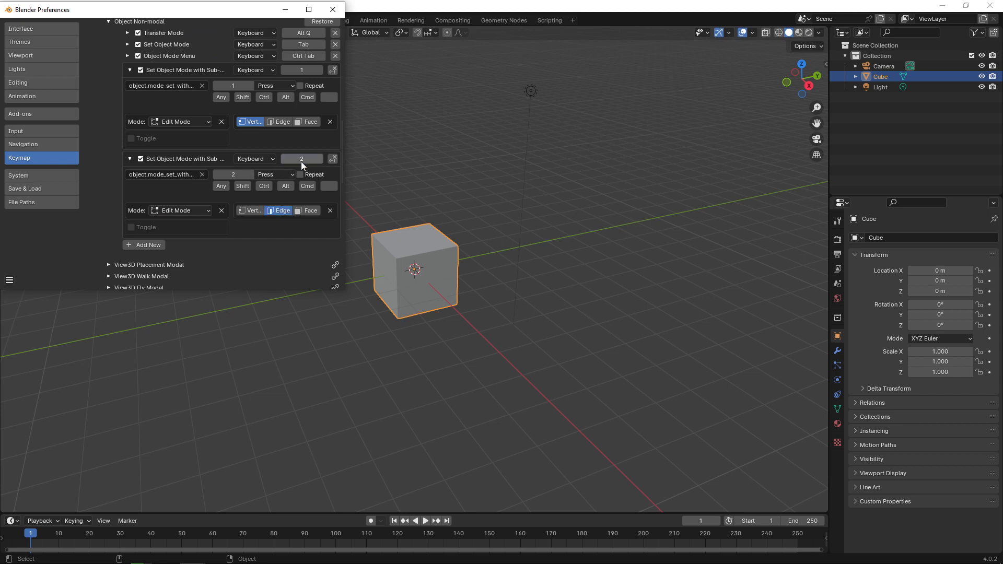
Step: Add a third Object Non-modal hotkey entry using the object.mode_set_with_submode operator
click(152, 245)
click(129, 244)
click(157, 263)
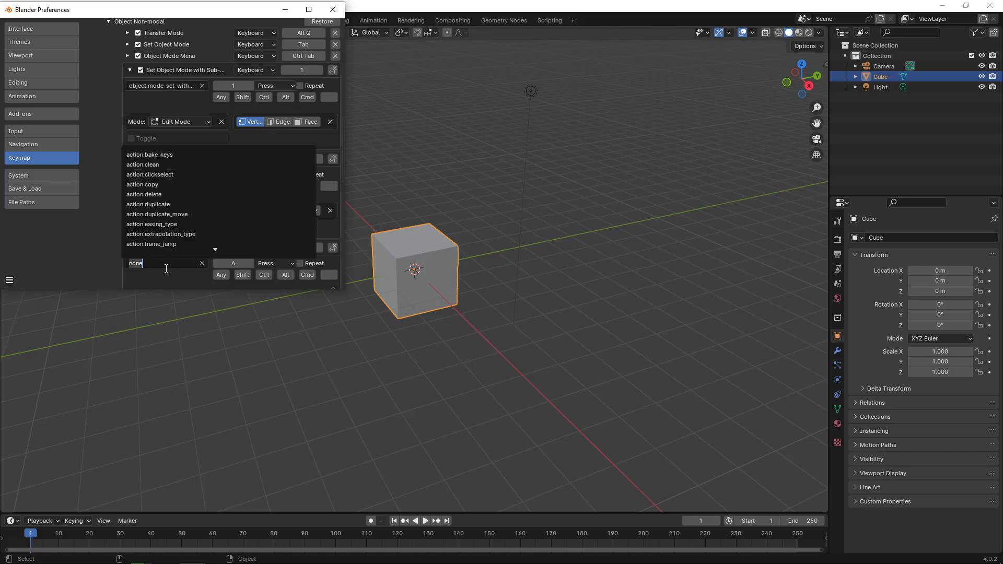
key(ctrl+v)
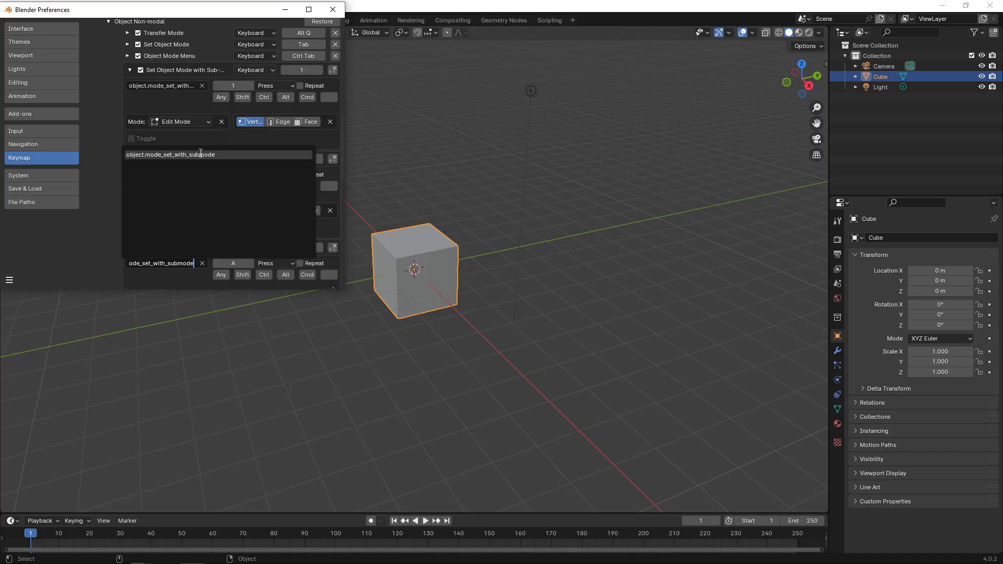
key(Return)
Step: Set the third submode entry to Edit Mode with Face selection and assign it to the 3 key
drag(343, 163, 343, 186)
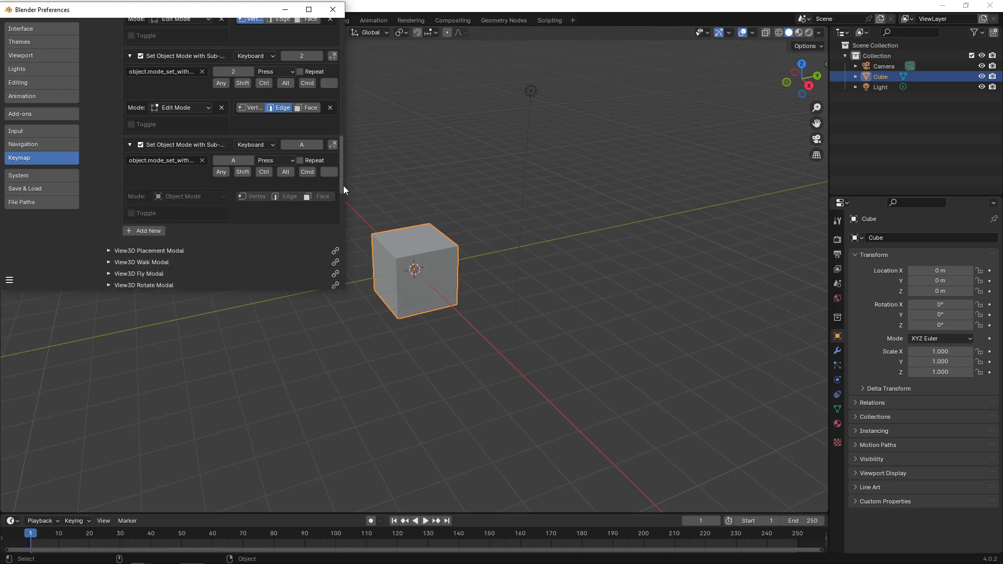
click(189, 194)
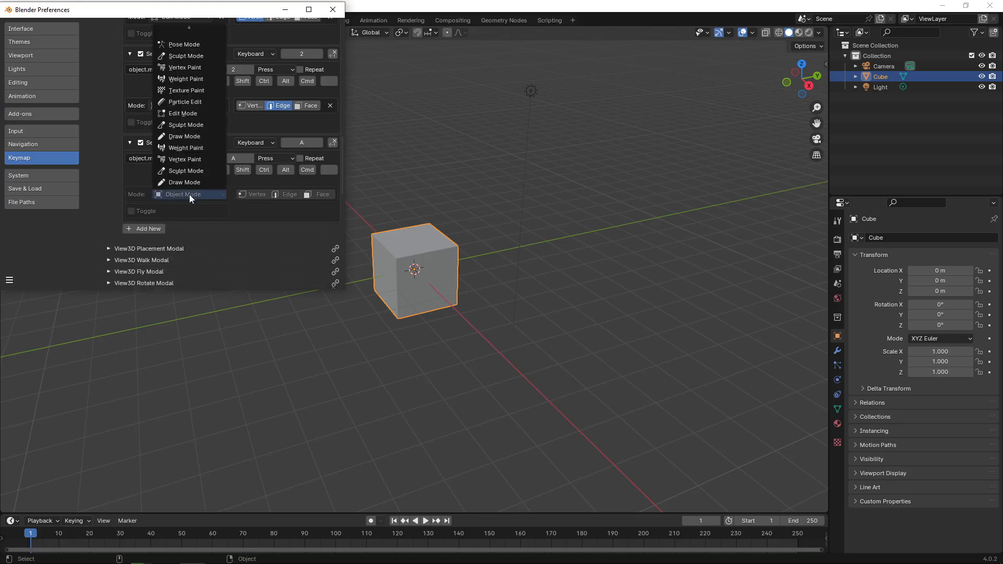
click(185, 115)
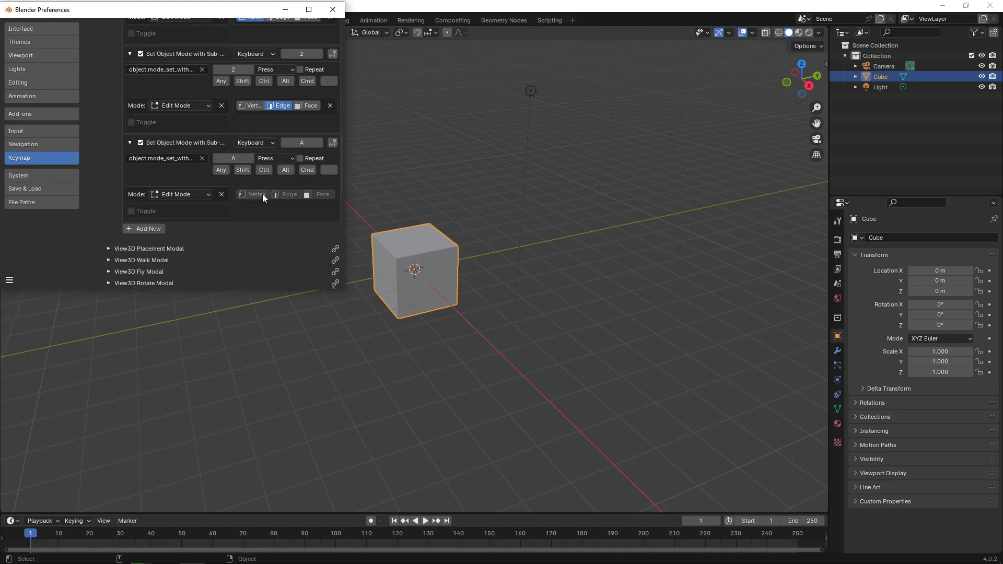
click(310, 194)
click(298, 143)
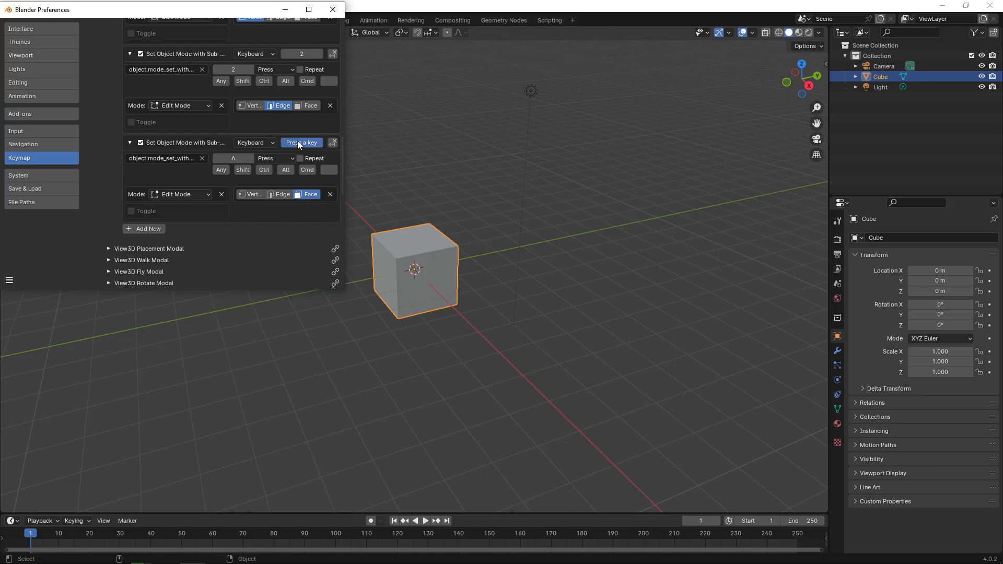
key(3)
Step: Add a fourth hotkey entry under Object Non-modal with the operator object.mode_set_with_submode
drag(341, 169, 302, 189)
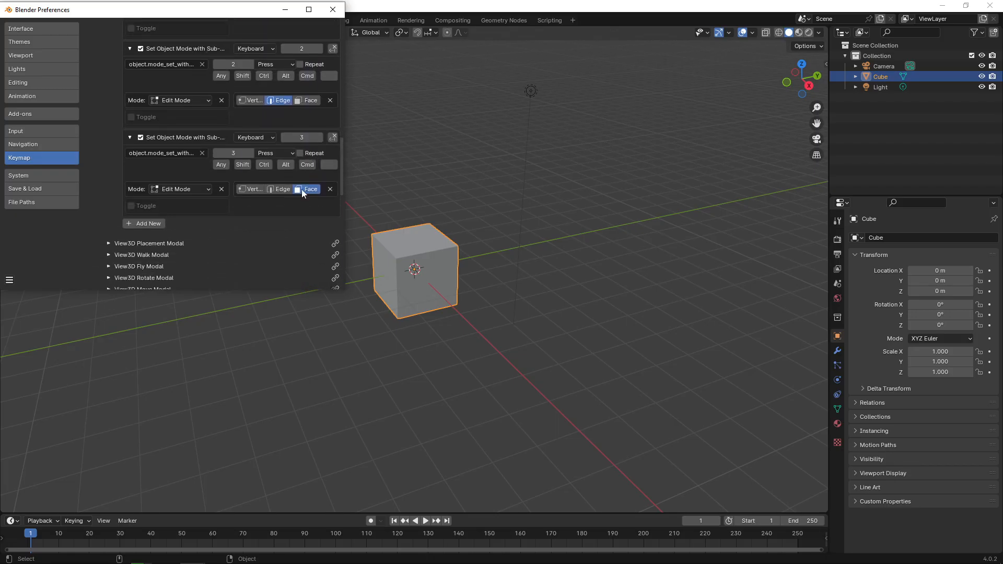
click(142, 225)
click(127, 223)
click(148, 241)
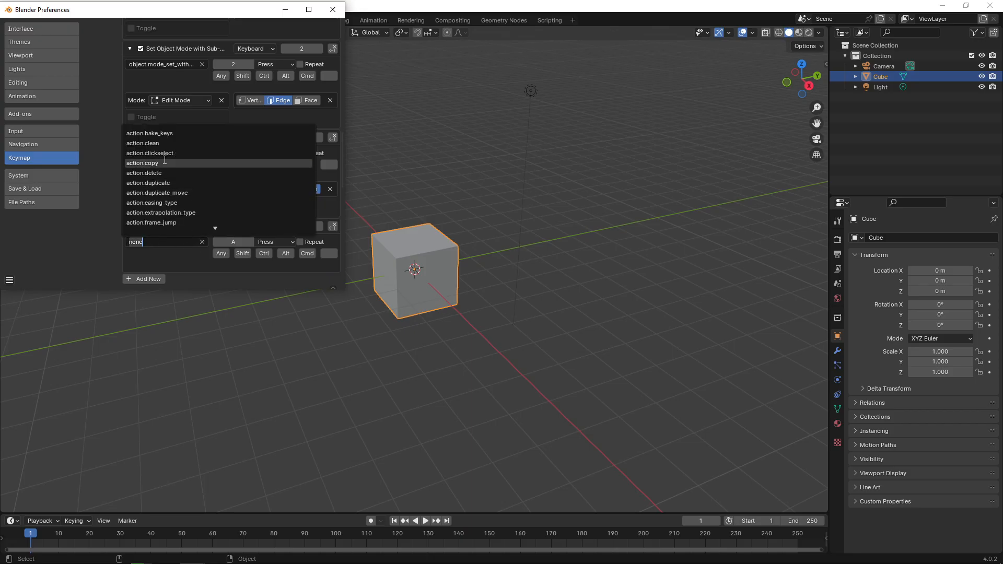
key(ctrl+v)
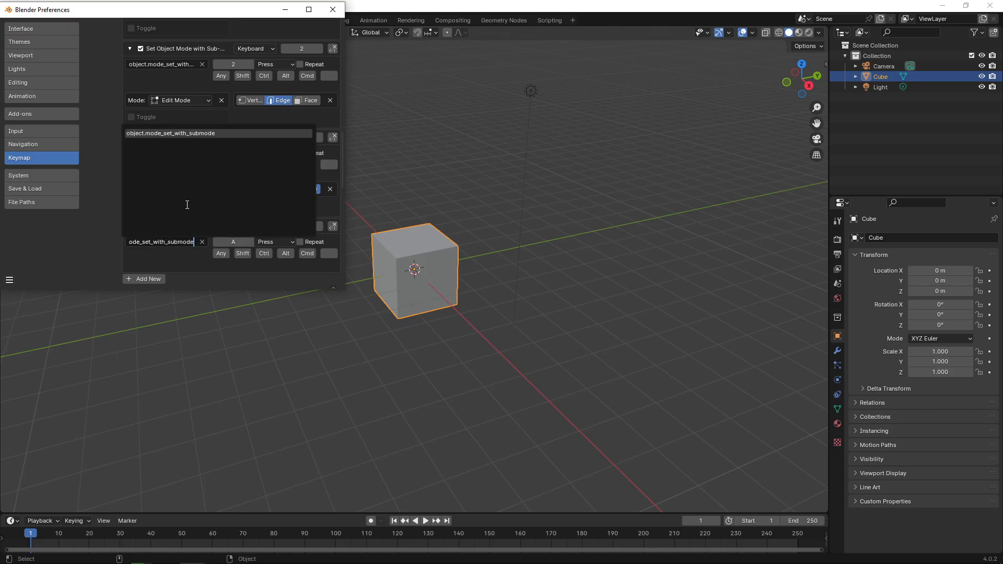
click(194, 133)
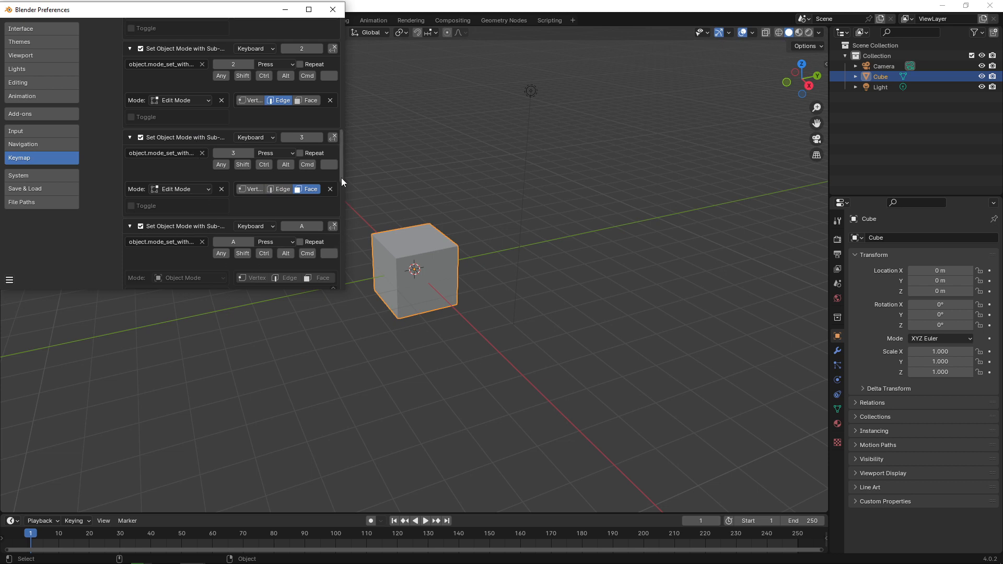
Step: Set the fourth submode entry to Object Mode and assign it to the 4 key
drag(340, 175, 342, 188)
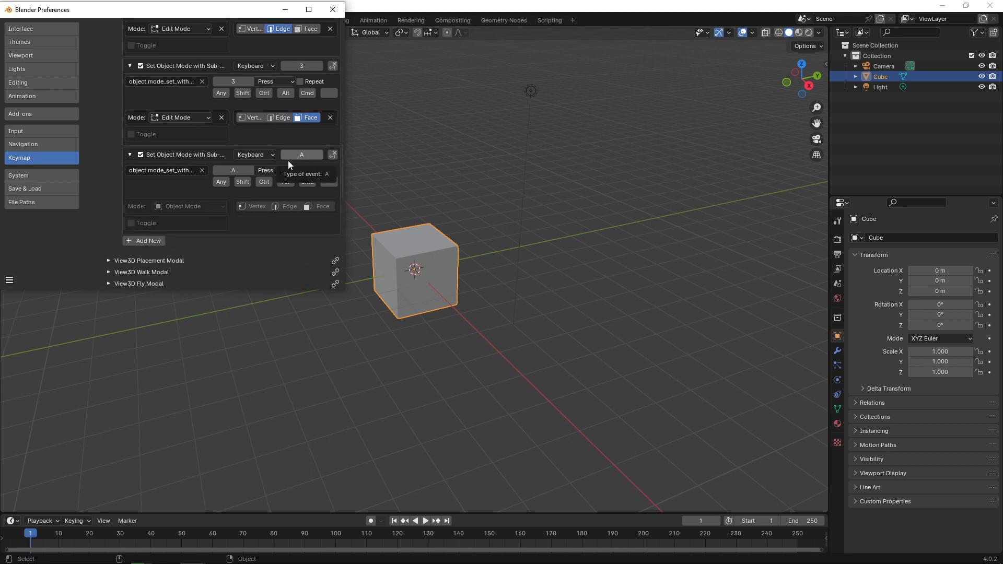
click(178, 207)
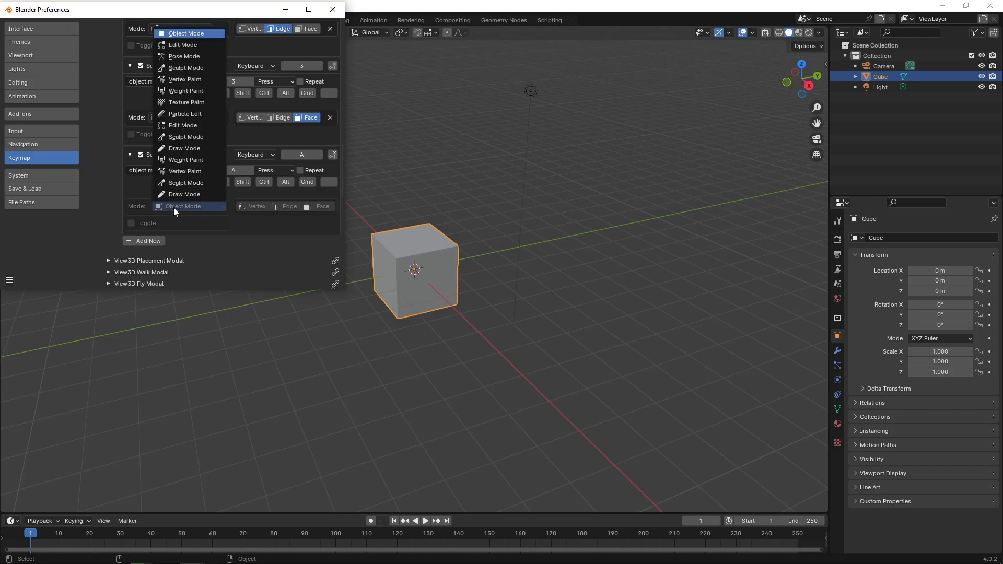
click(190, 35)
click(298, 157)
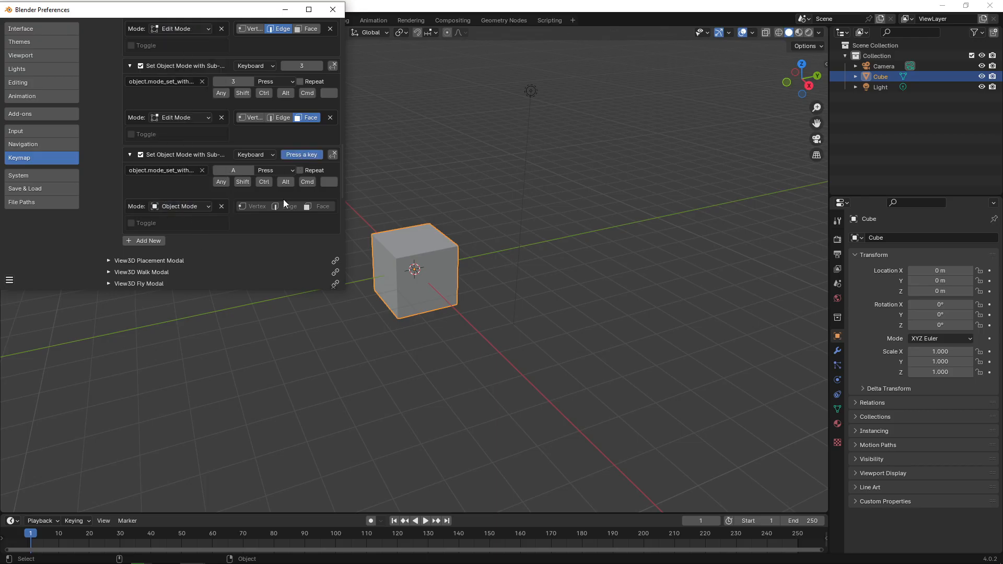
key(4)
scroll(337, 187, down, 3)
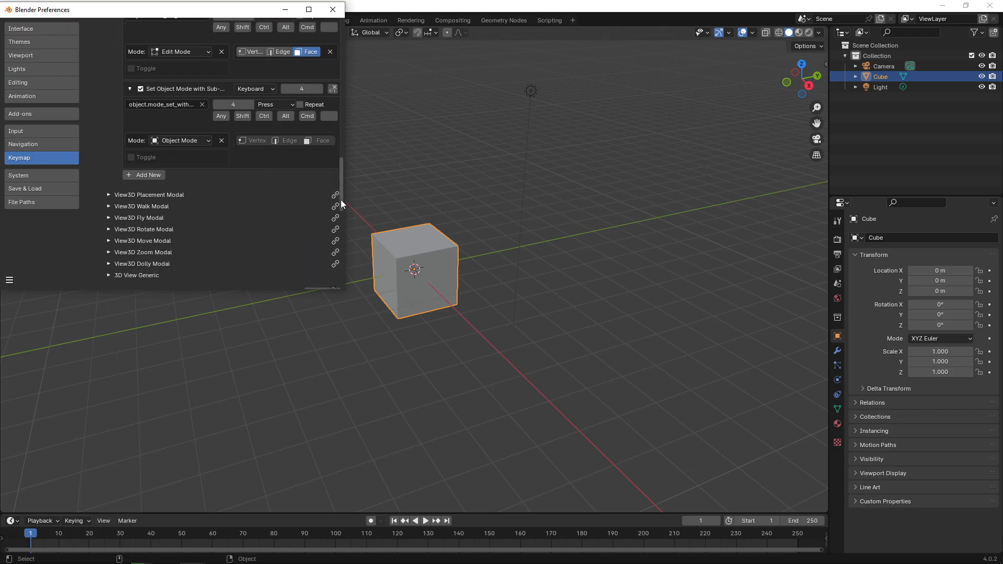
click(188, 171)
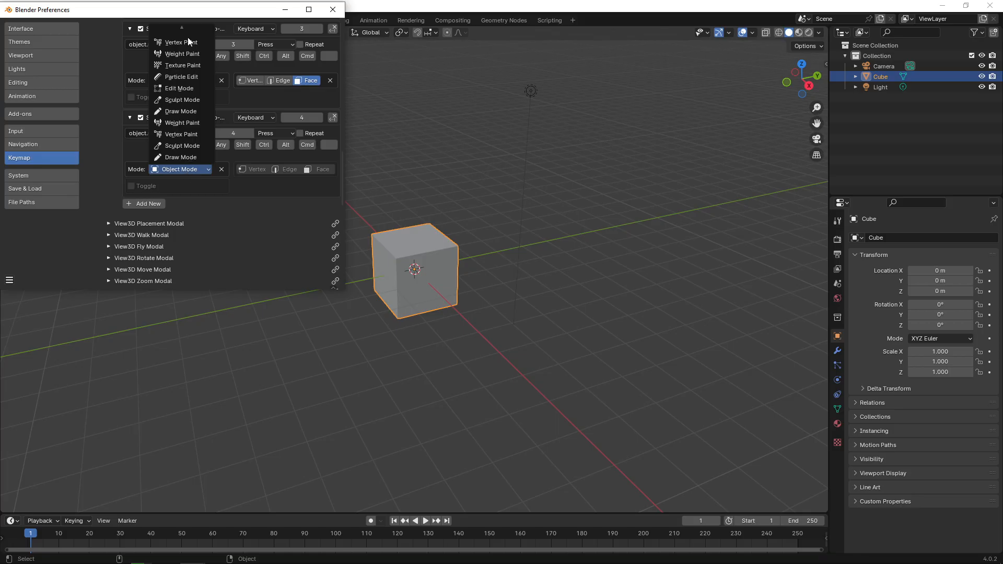
mouse_move(183, 27)
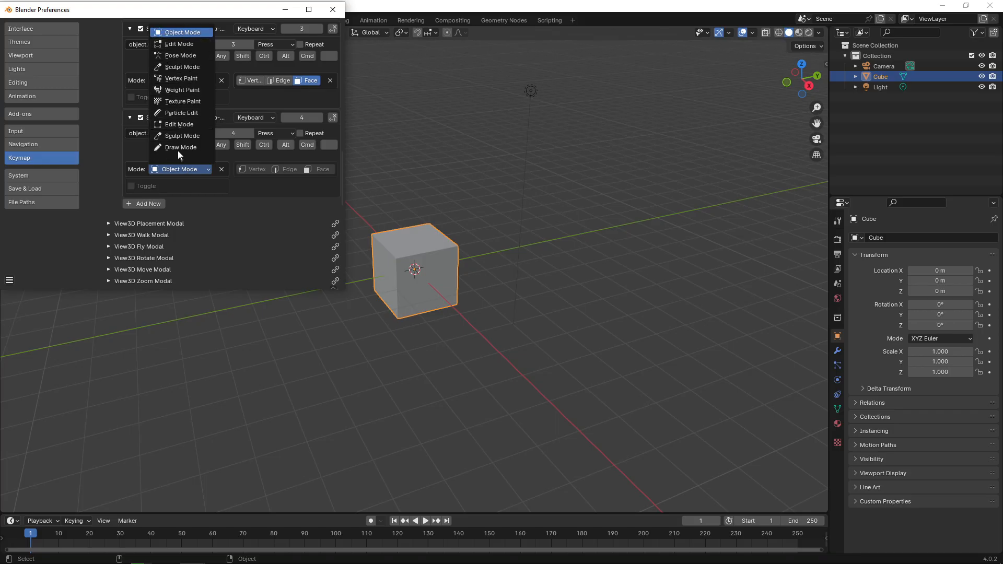
mouse_move(181, 187)
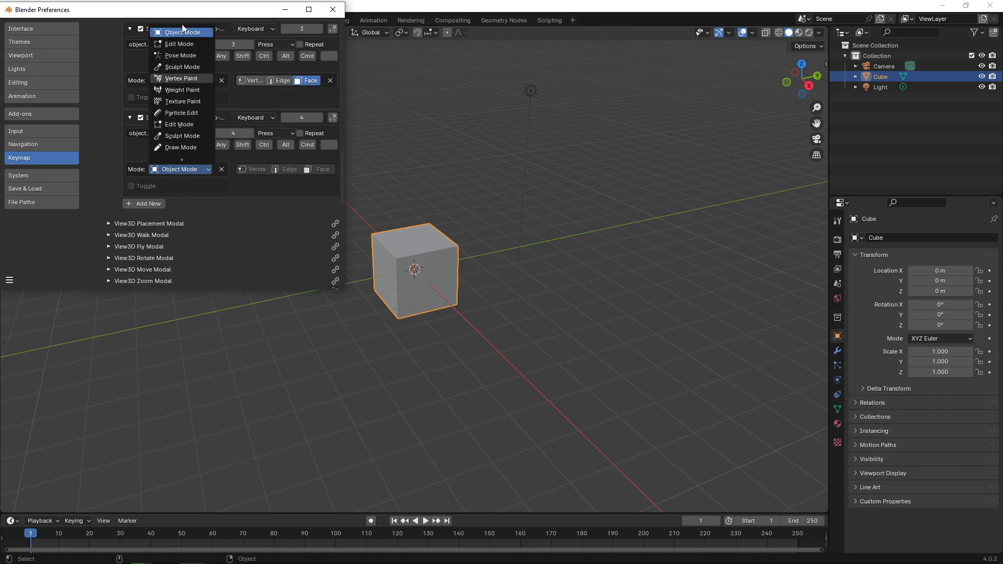
click(179, 40)
Step: Add a fifth Object Non-modal hotkey entry and give it the operator object.mode_set_with_submode
click(141, 203)
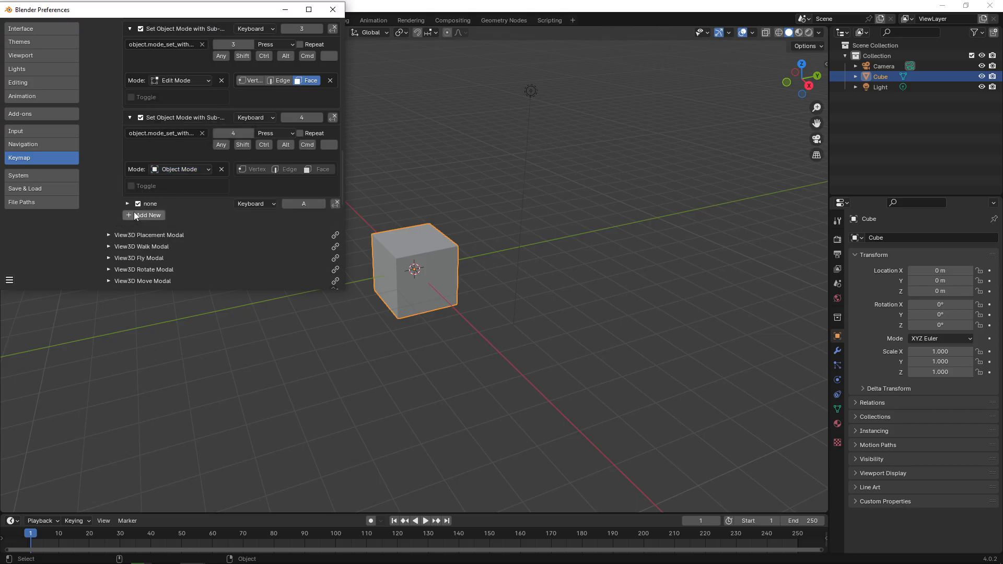
click(127, 203)
click(157, 222)
text(object.mode_set_with_submode)
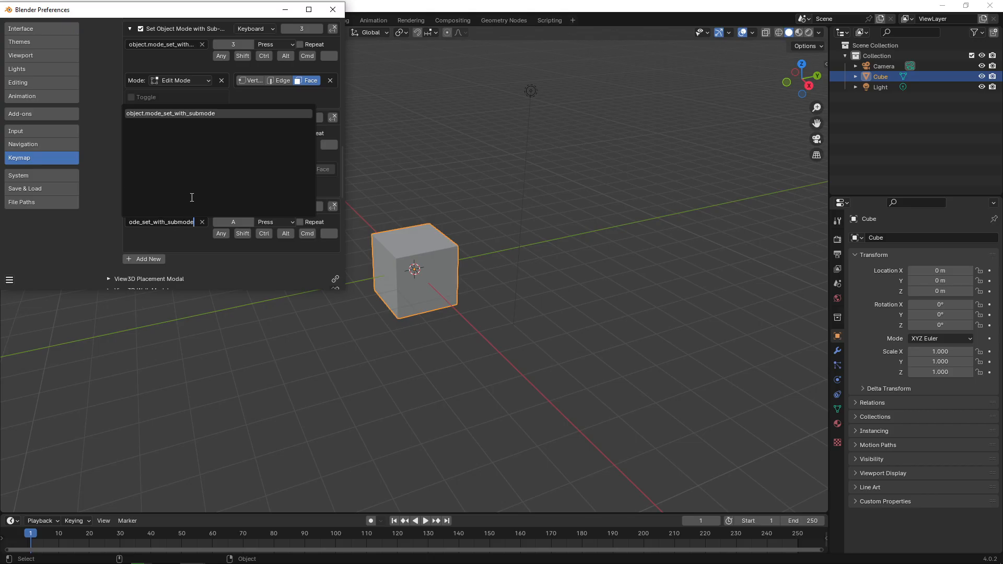
click(189, 114)
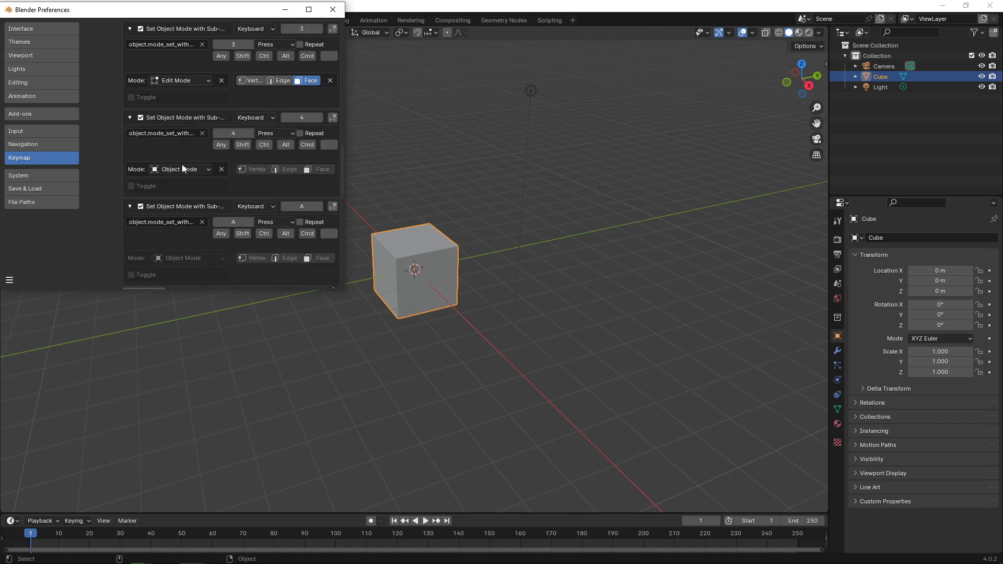
Step: Set the fifth submode entry to Pose Mode and assign it to the 5 key
click(184, 258)
click(192, 105)
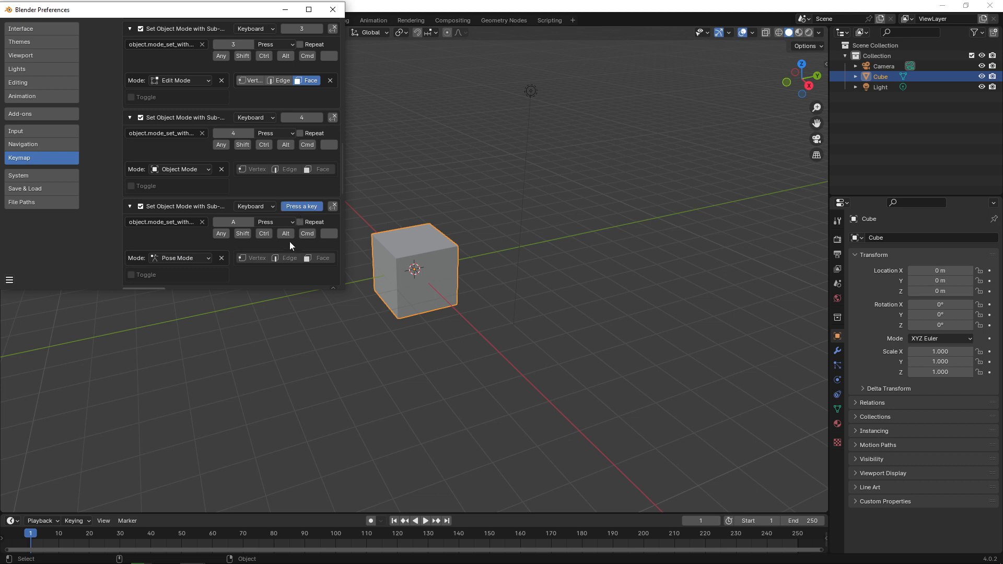
key(5)
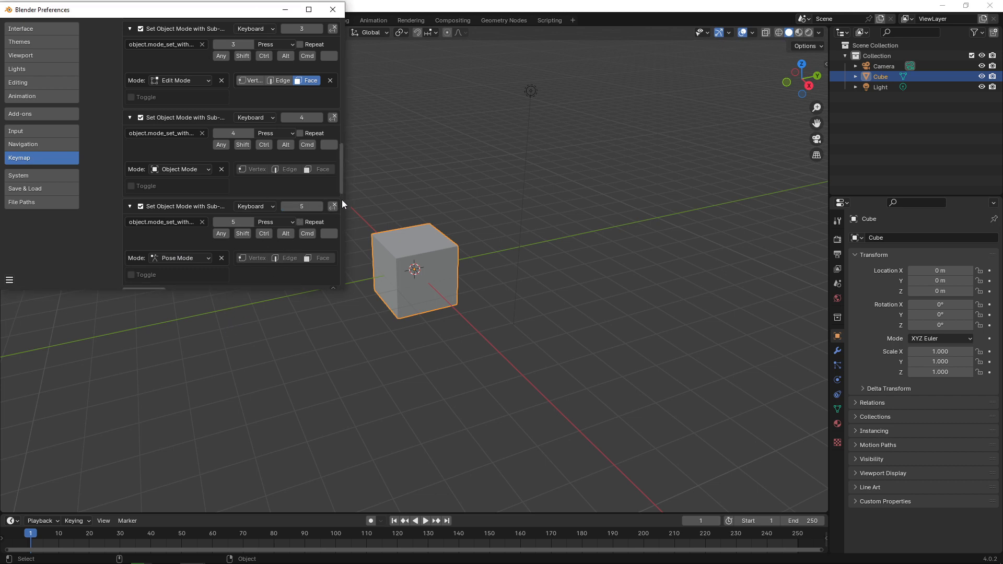
Step: Search the keymap by name for "hide collection" and look through the matching hotkeys
drag(341, 185, 339, 38)
click(230, 40)
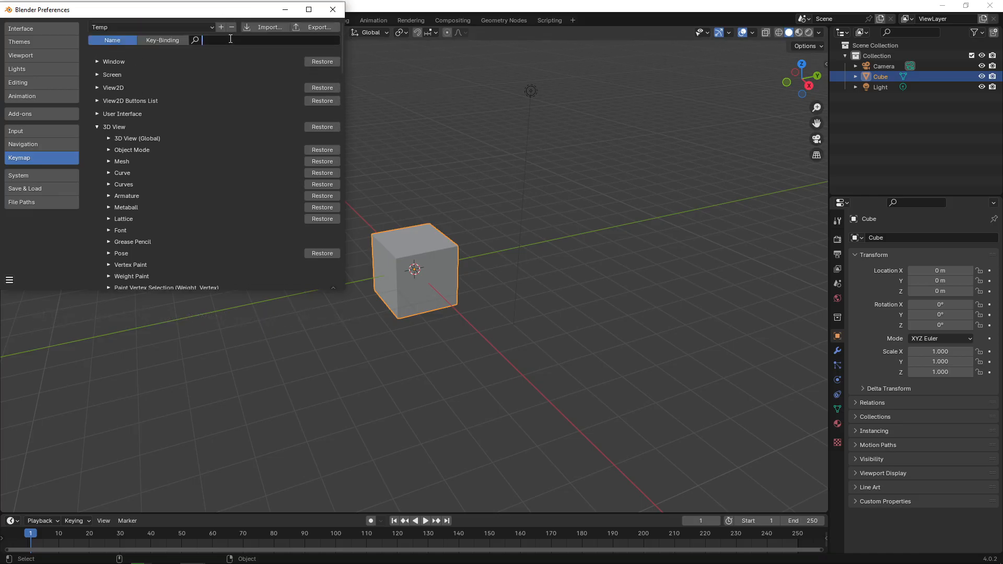
text(hide)
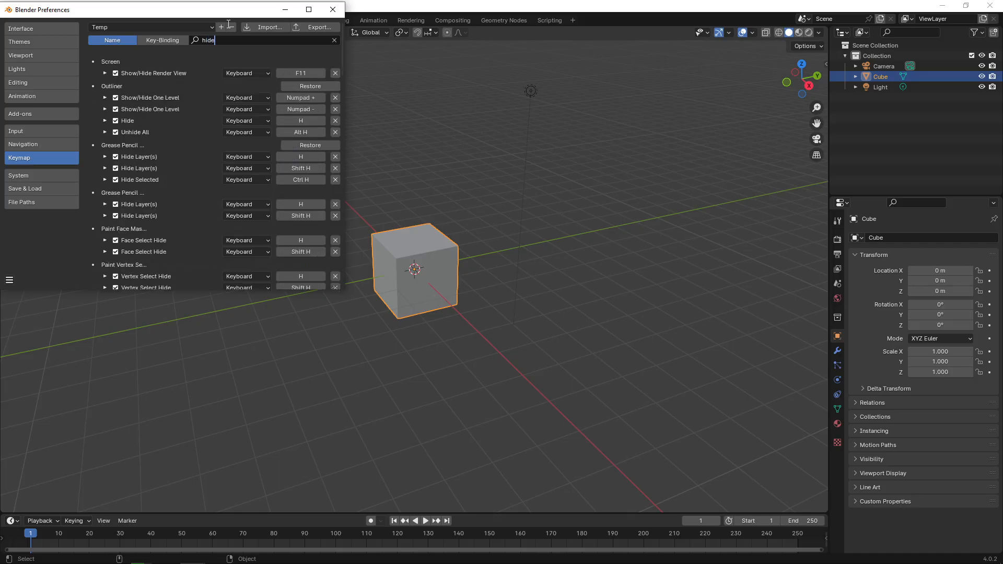
text( cp)
key(BackSpace)
text(o)
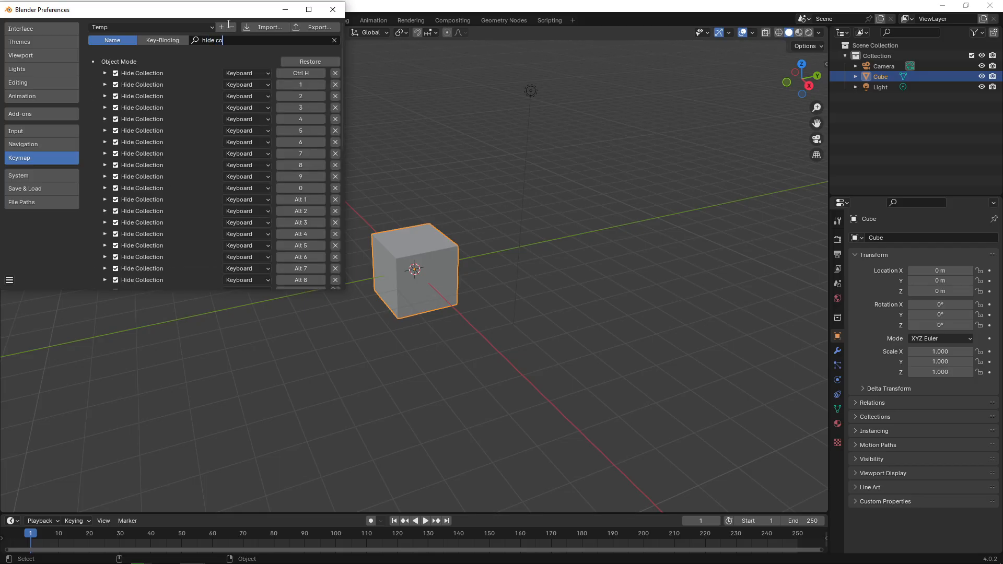
text(llection)
scroll(343, 50, down, 5)
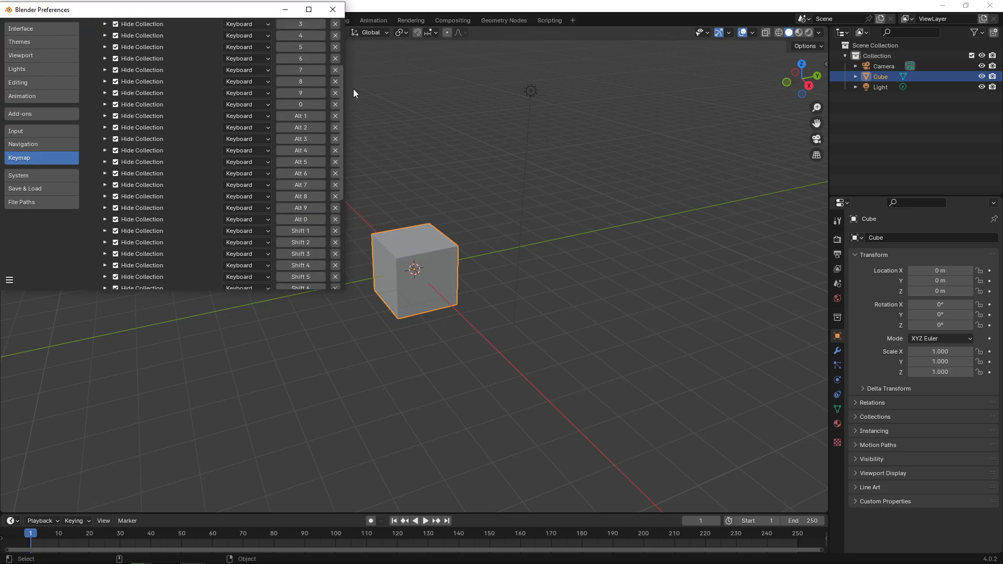
Step: Remove all the Object Mode Hide Collection hotkeys assigned to the plain number keys 1 through 0
scroll(353, 93, up, 5)
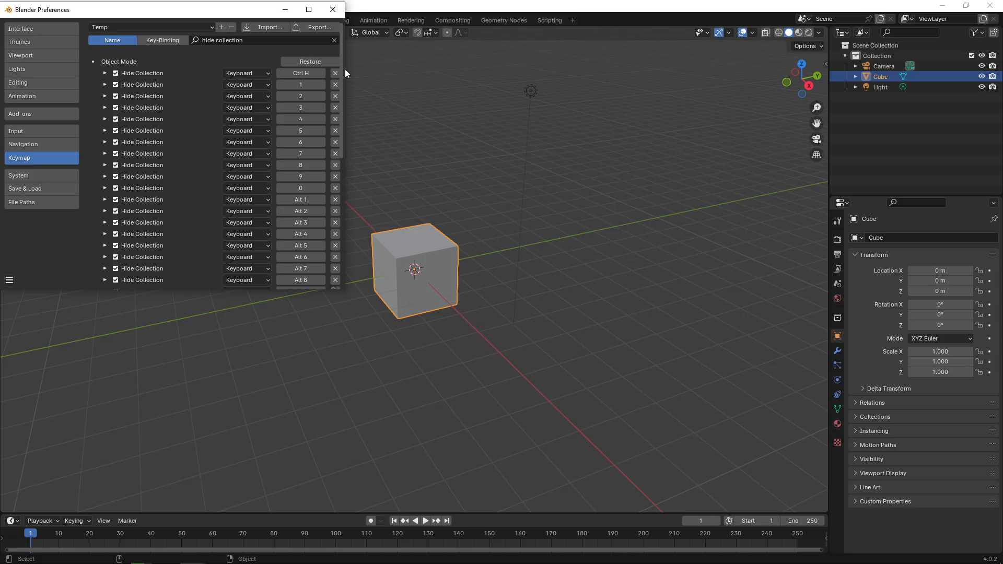
scroll(345, 73, down, 2)
scroll(345, 82, up, 2)
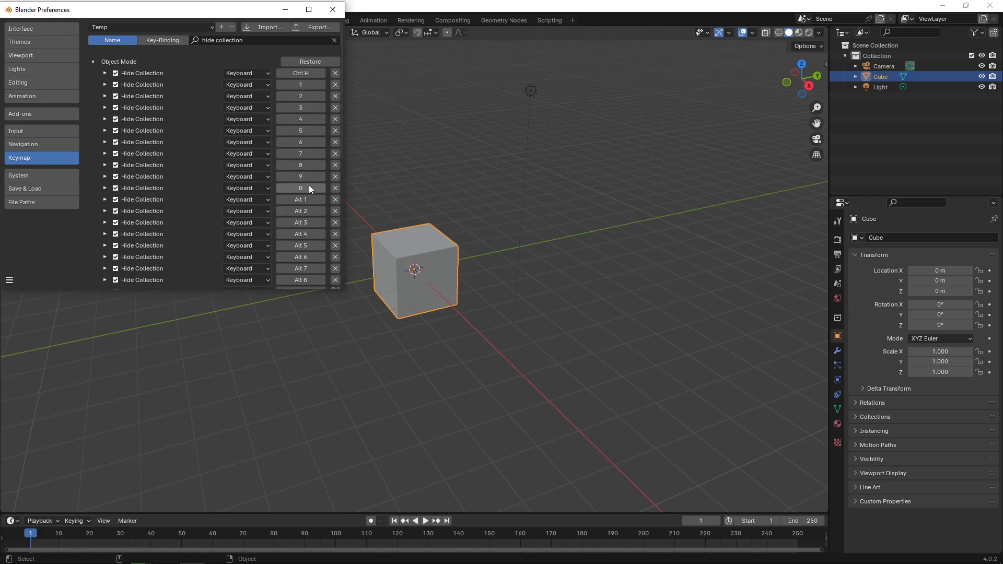
click(335, 86)
click(335, 85)
click(335, 85)
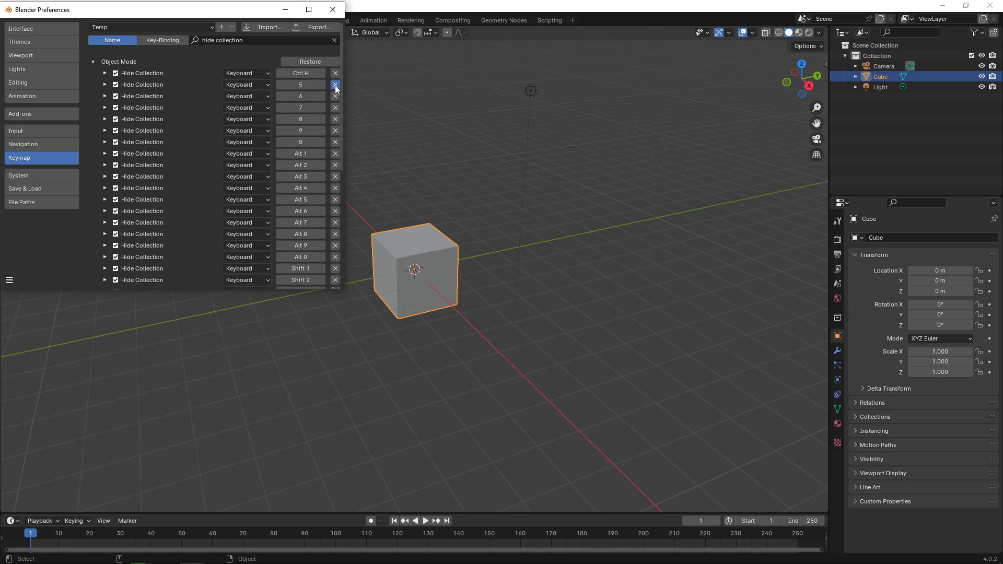
click(335, 85)
click(336, 84)
click(335, 85)
click(335, 85)
click(335, 85)
click(335, 85)
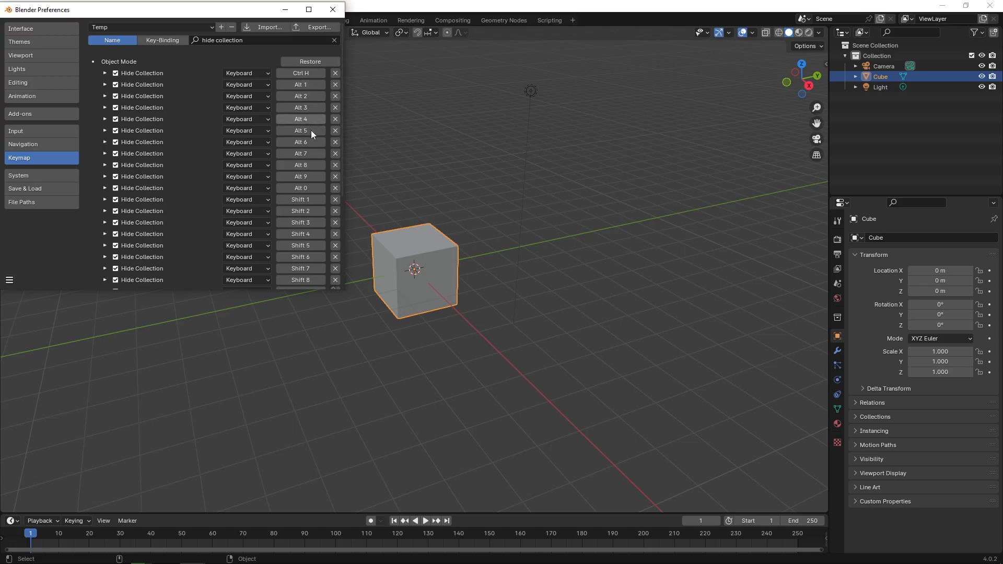
Step: Look through the remaining Hide Collection hotkeys and clear the keymap search
drag(340, 68, 350, 180)
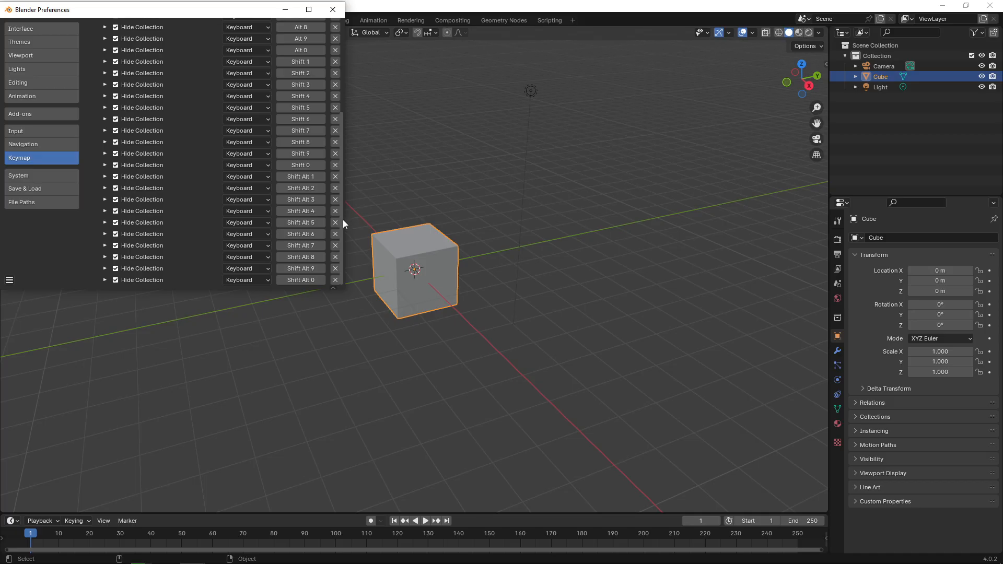
drag(343, 219, 339, 76)
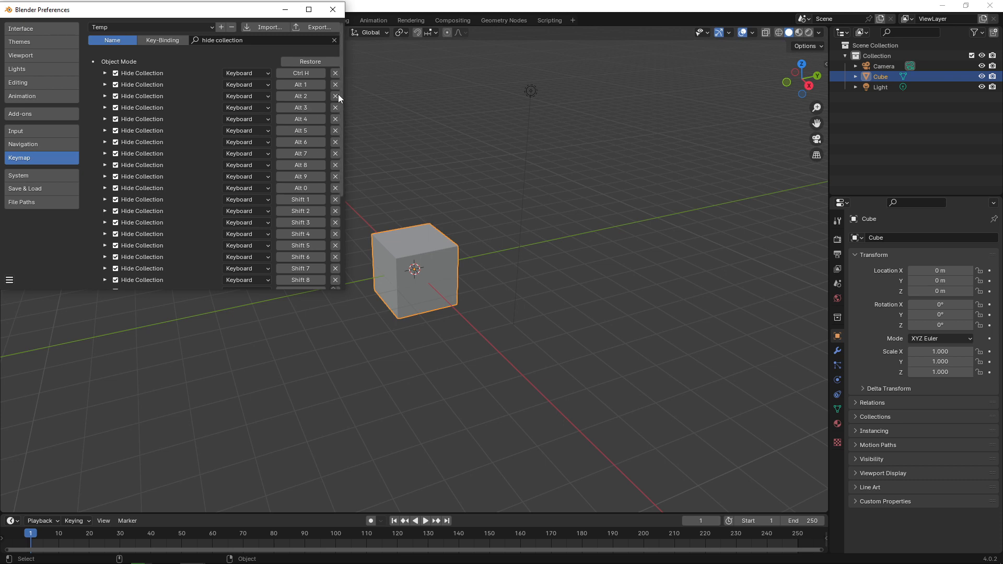
click(334, 40)
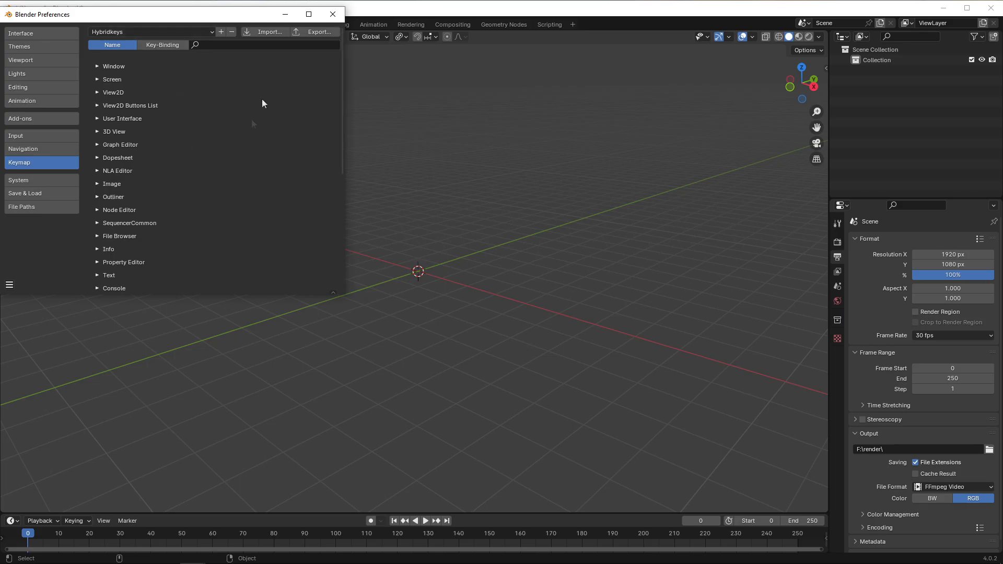
Step: Switch the keymap preset to Industry Compatible and examine its 3D View (Global) hotkeys
mouse_move(342, 68)
mouse_down()
mouse_move(341, 55)
mouse_move(349, 172)
mouse_move(343, 55)
mouse_up()
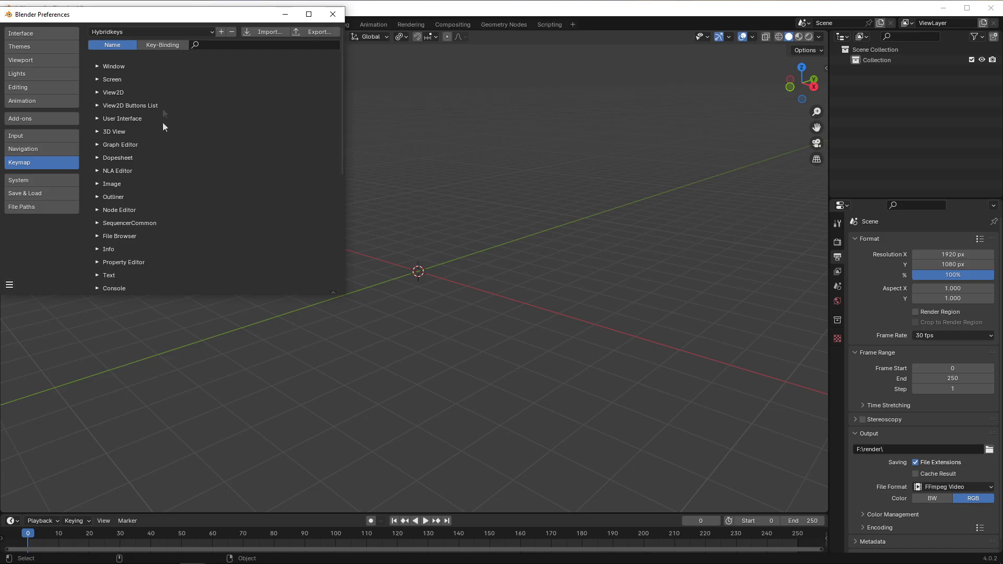
click(177, 31)
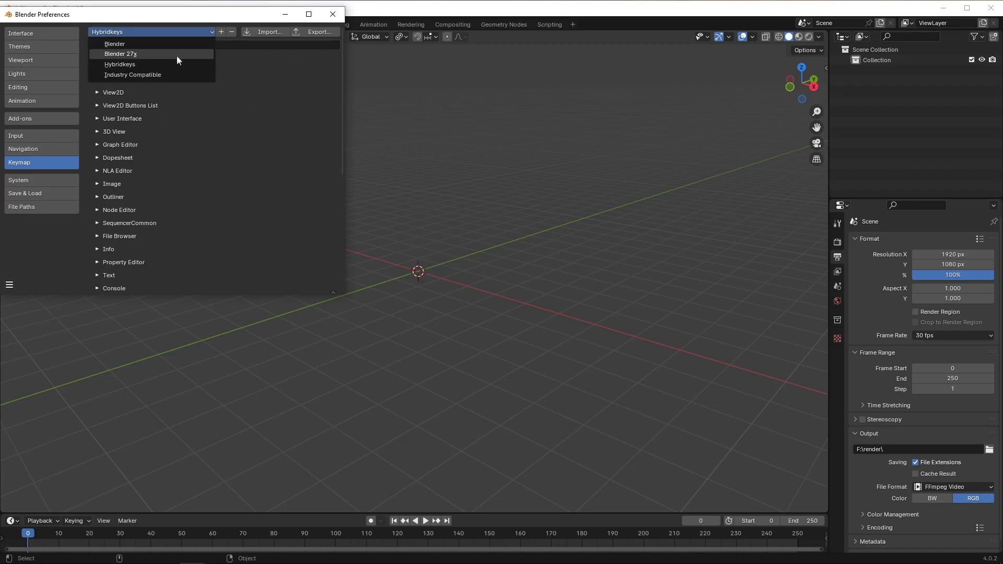
click(174, 76)
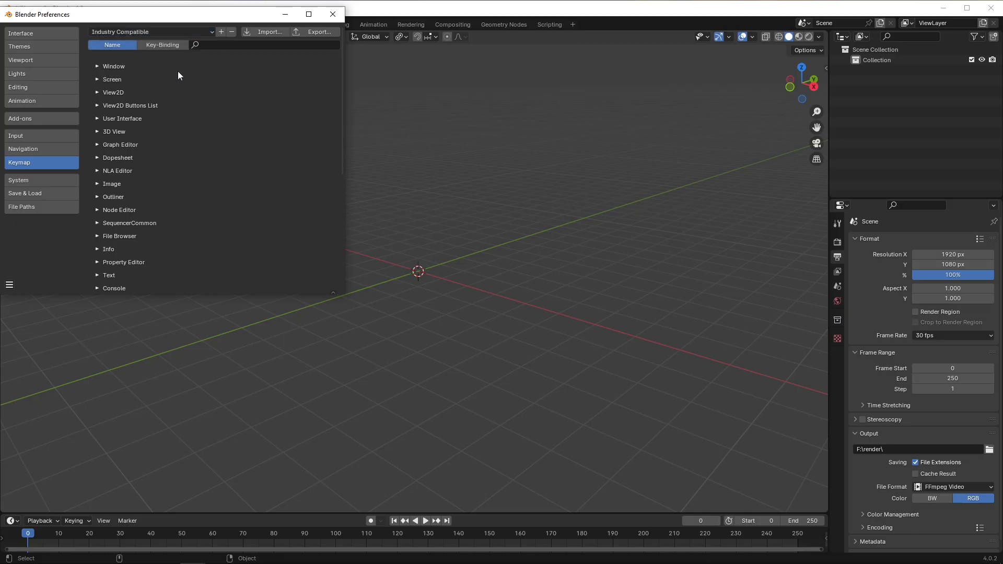
click(97, 131)
click(110, 143)
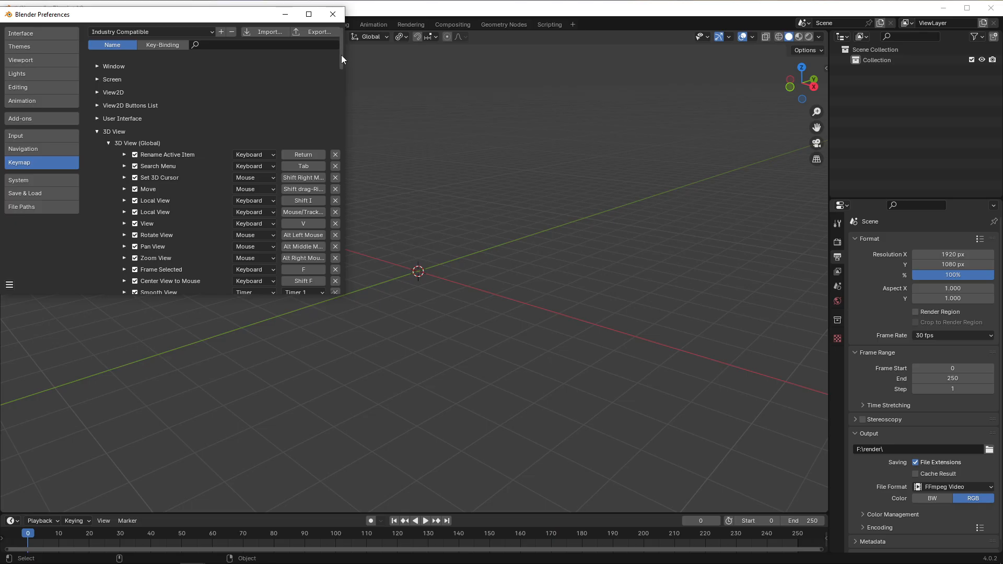
scroll(342, 56, down, 3)
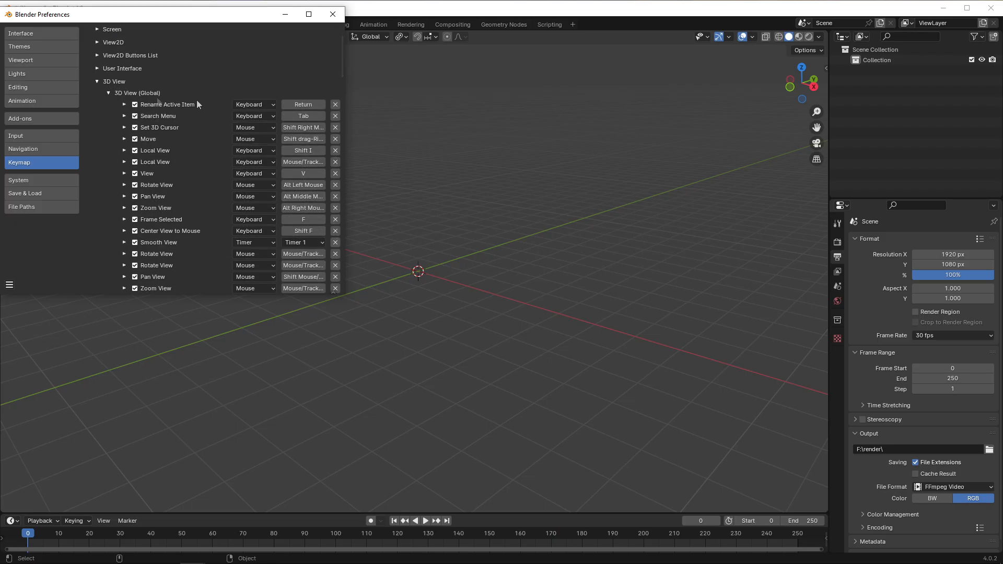
scroll(341, 56, down, 4)
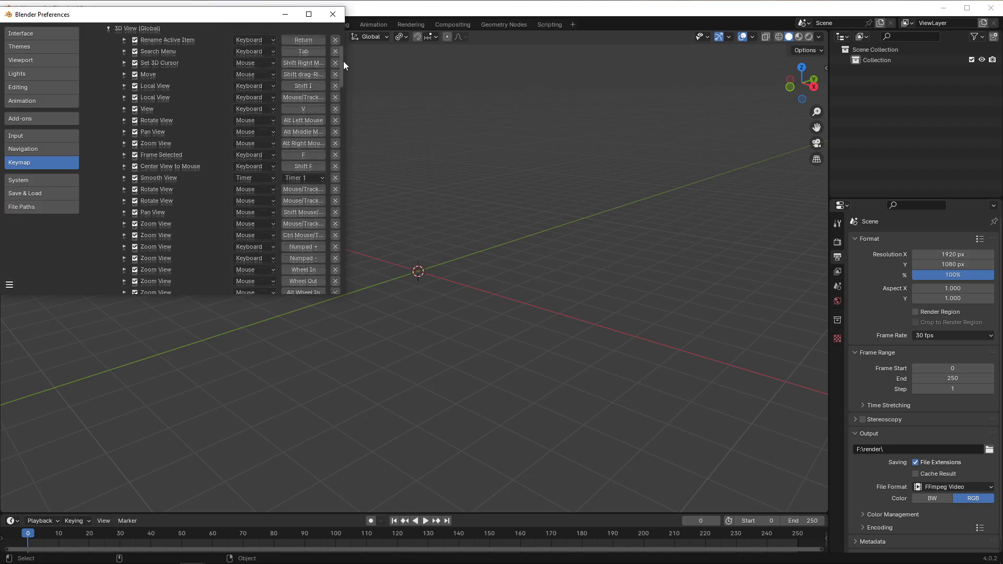
drag(343, 61, 343, 59)
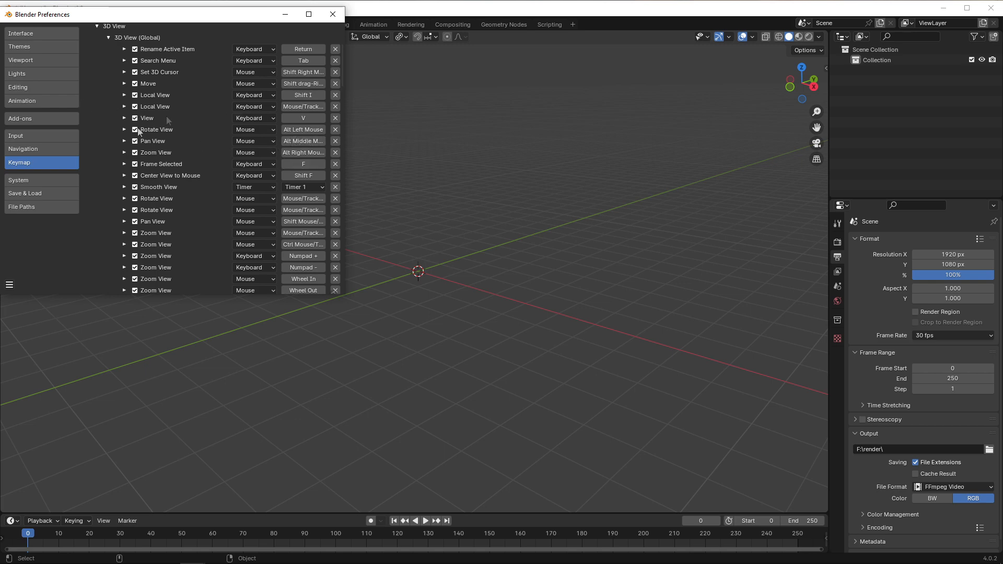
scroll(337, 39, up, 6)
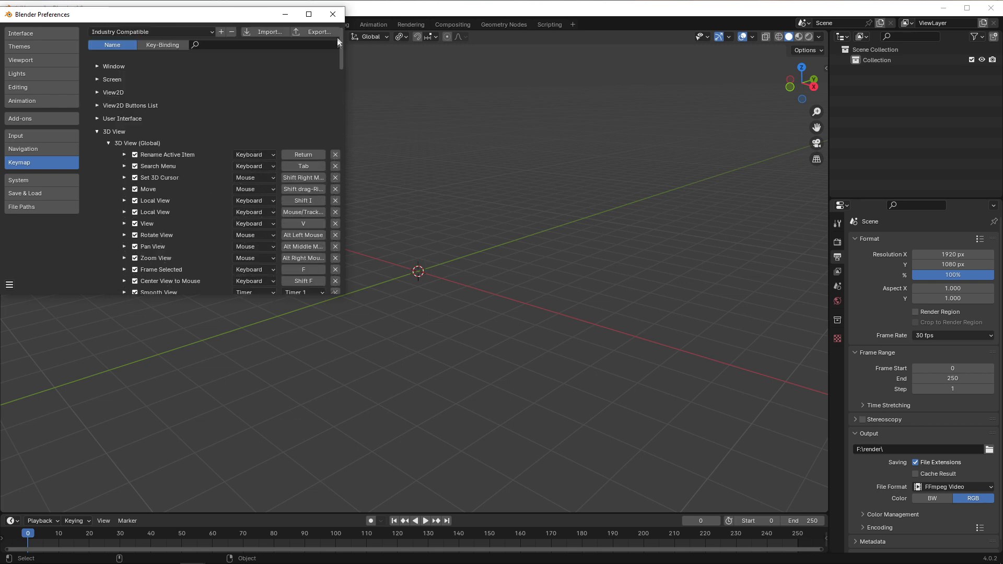
Step: Expand Object Mode (Global) and inspect the settings of the Set Tool by Name entry on the Q key
click(109, 144)
click(110, 155)
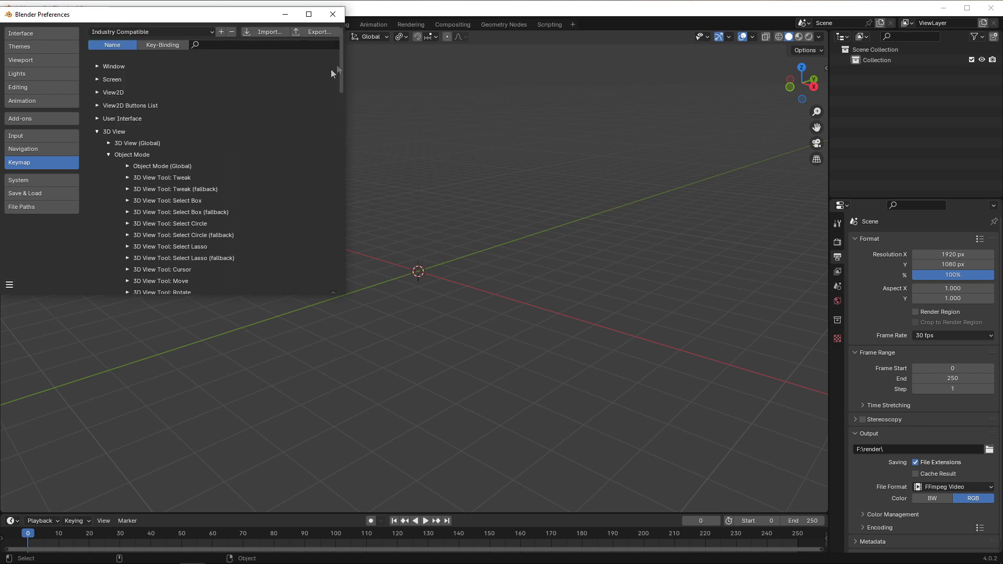
click(127, 166)
drag(340, 58, 352, 136)
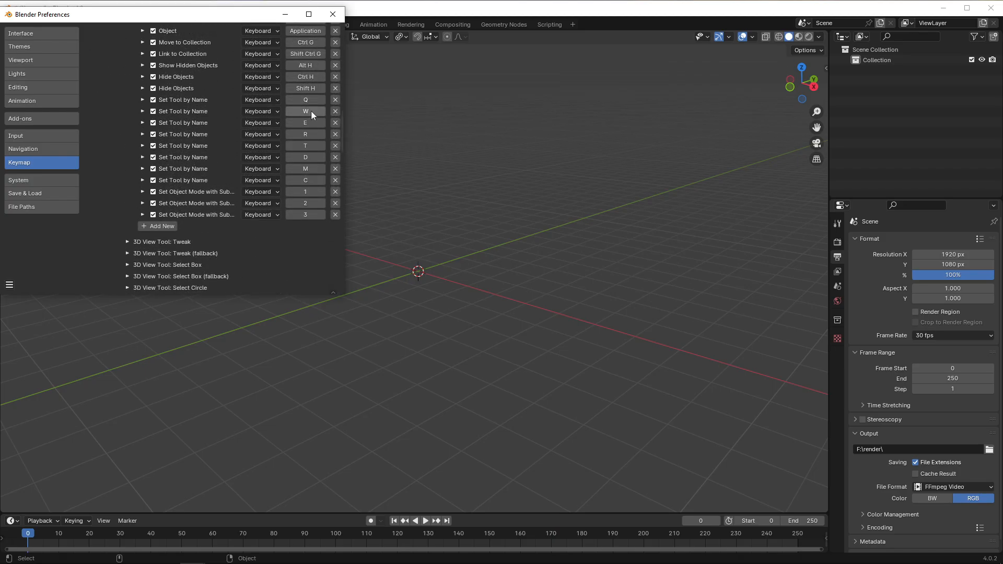
click(143, 100)
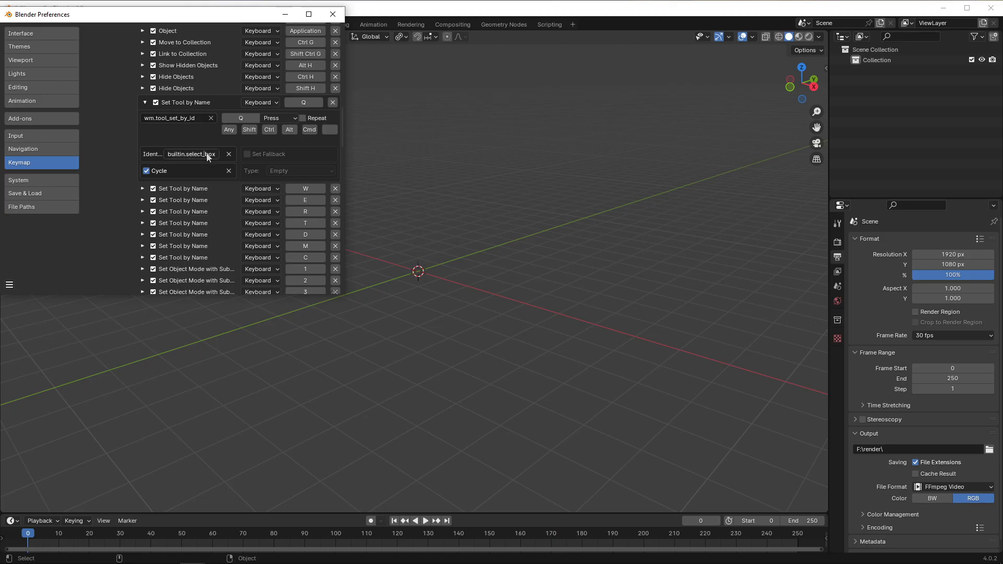
click(144, 103)
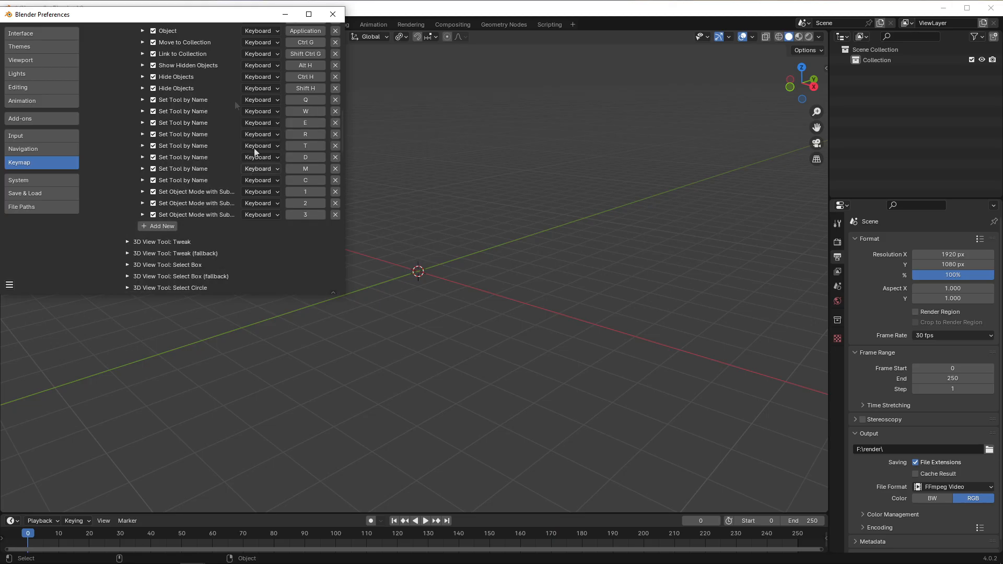
Step: Inspect the Set Object Mode with Submode entry on the 1 key, including its operator name, and check the operator text noted in Notepad
drag(178, 14, 307, 91)
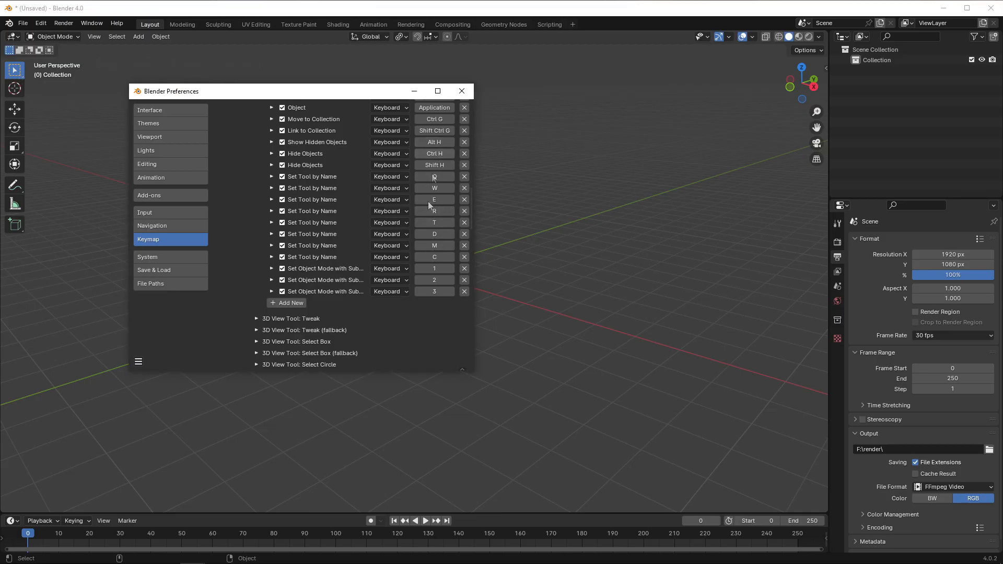
click(271, 269)
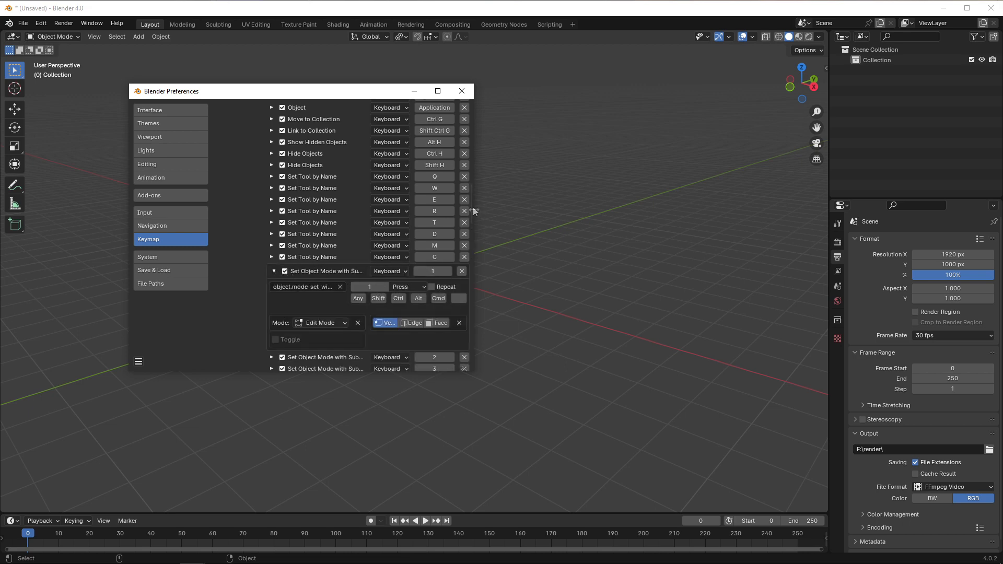
scroll(471, 200, down, 1)
drag(471, 201, 470, 215)
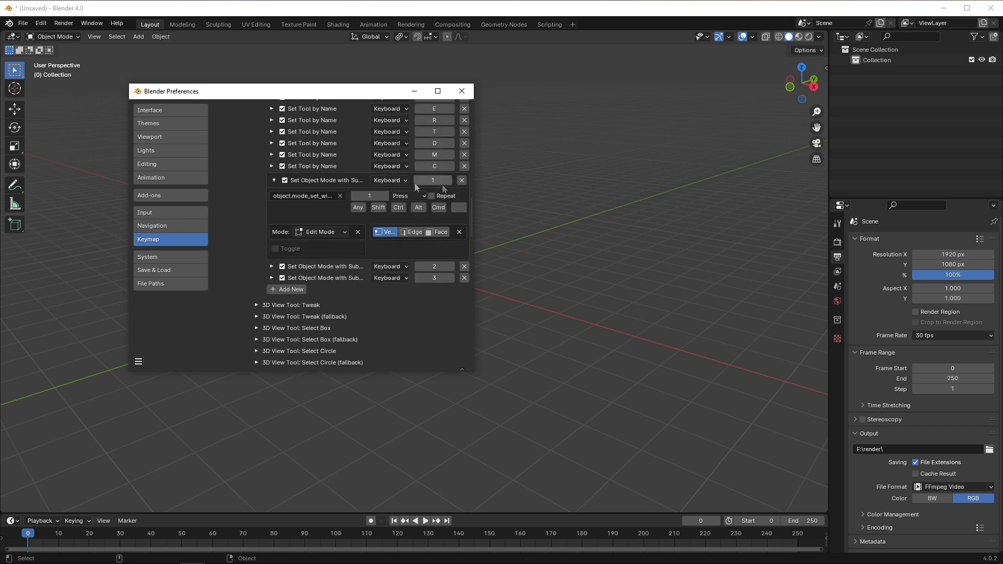
click(311, 198)
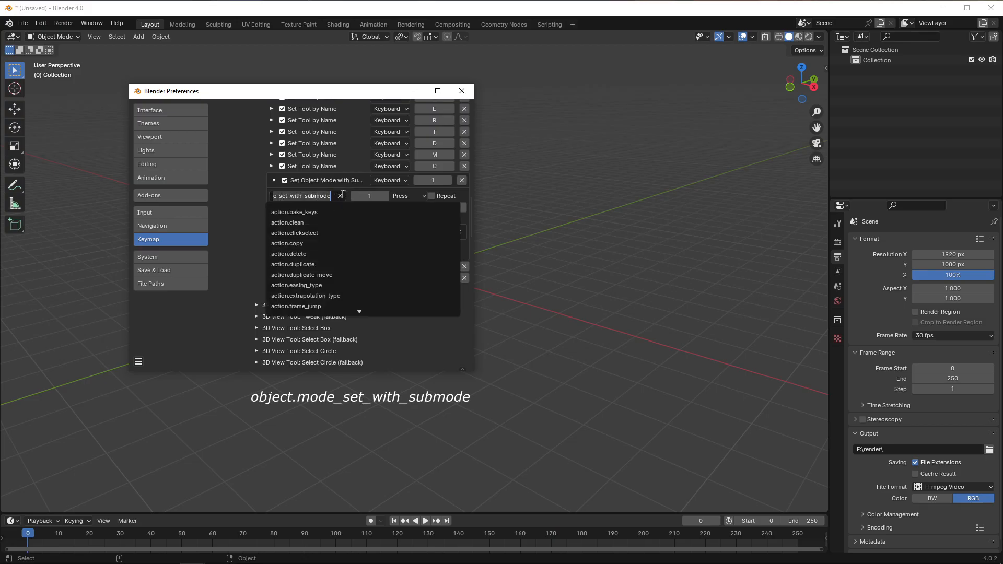
click(242, 178)
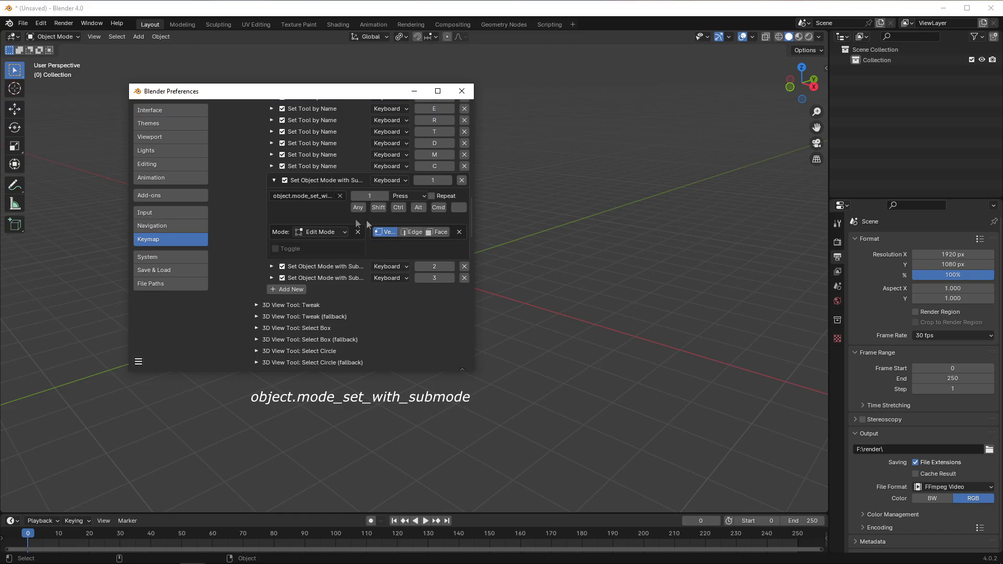
click(302, 199)
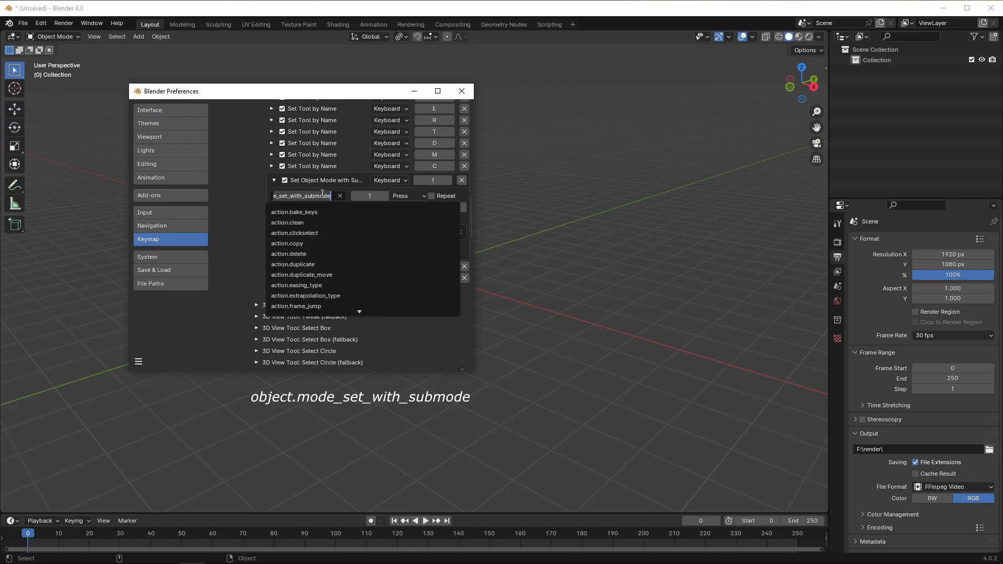
click(273, 180)
click(274, 180)
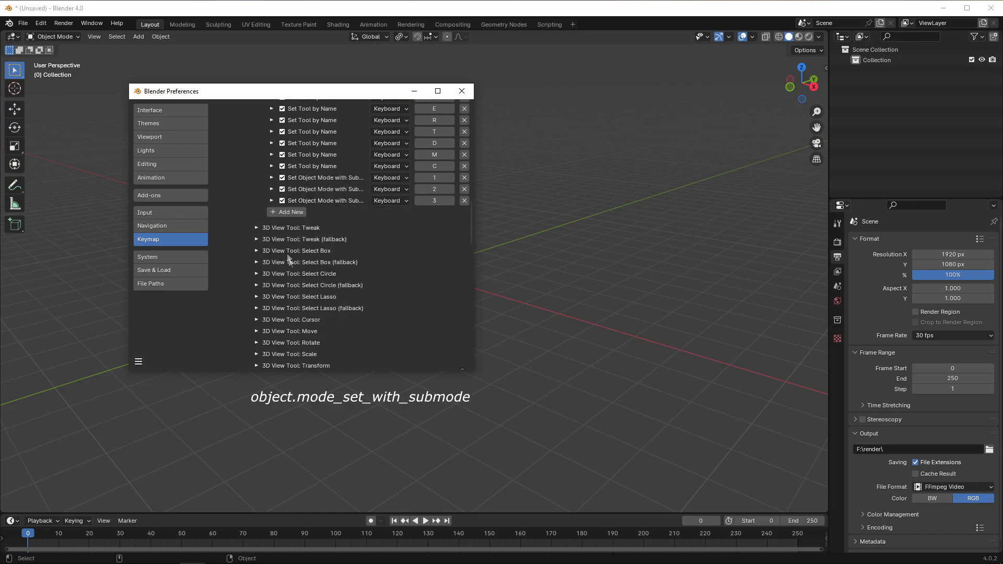
key(alt+Tab)
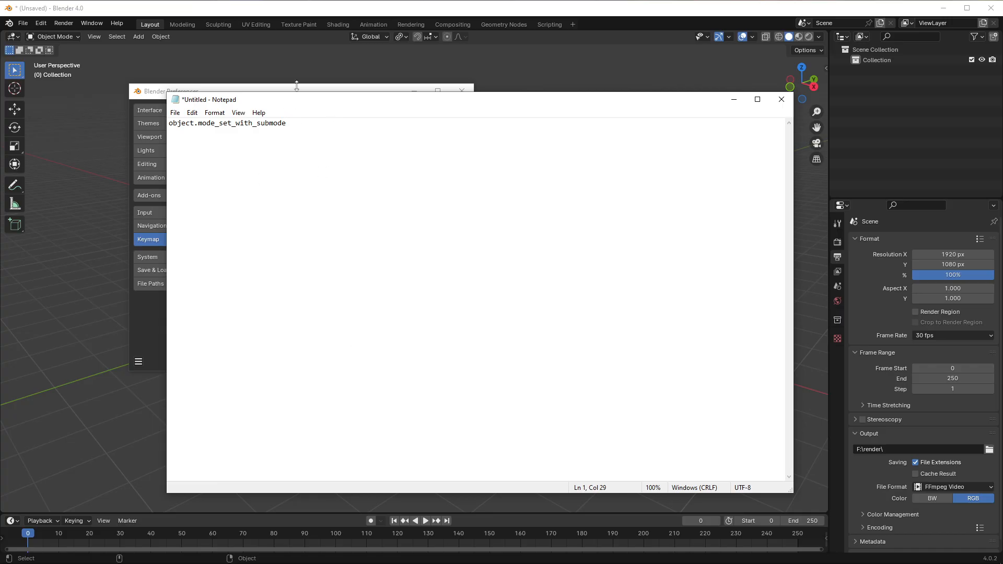
key(alt+Tab)
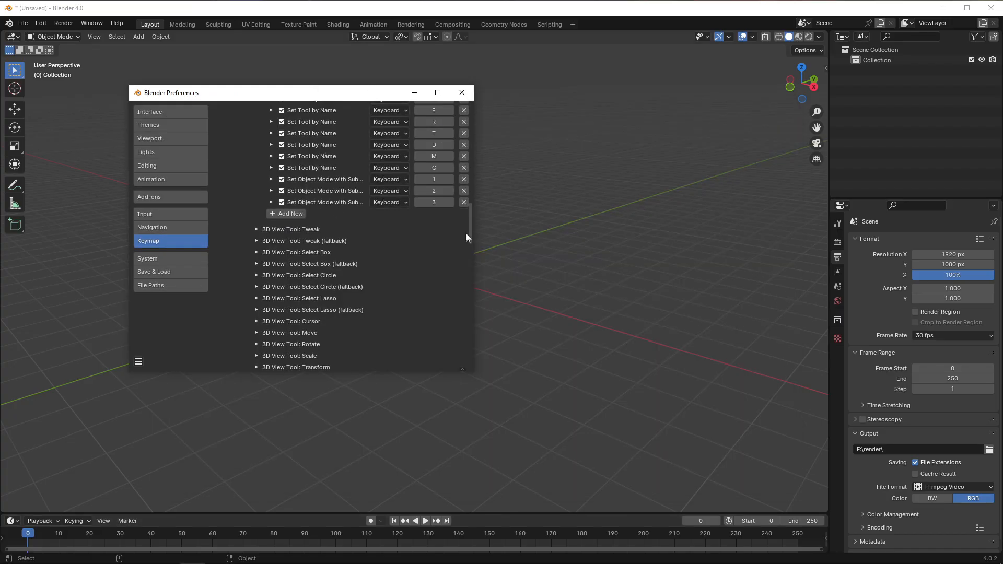
Step: Switch the keymap preset back to Hybridkeys and collapse its Object Mode section
scroll(466, 233, up, 15)
click(280, 110)
click(278, 141)
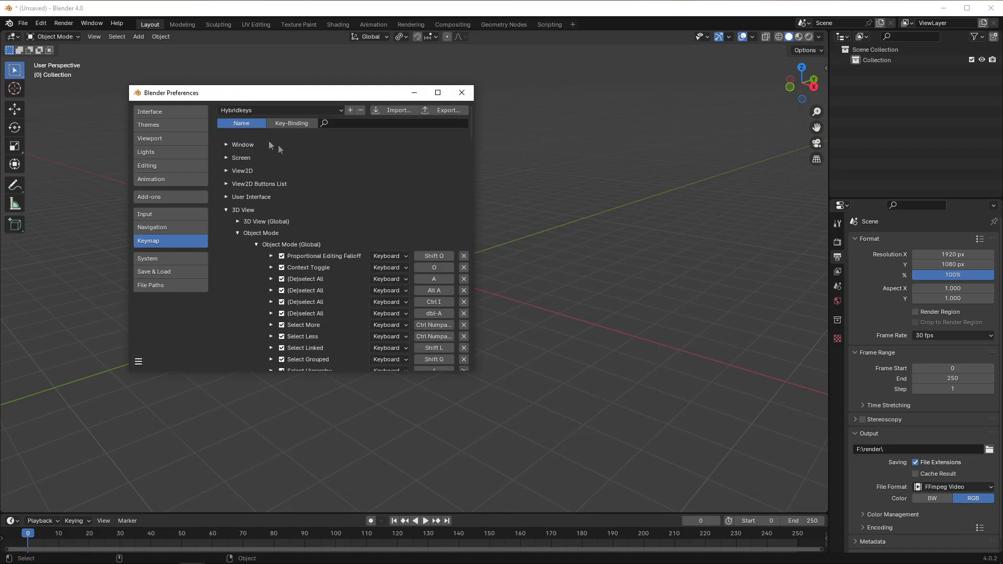
click(238, 233)
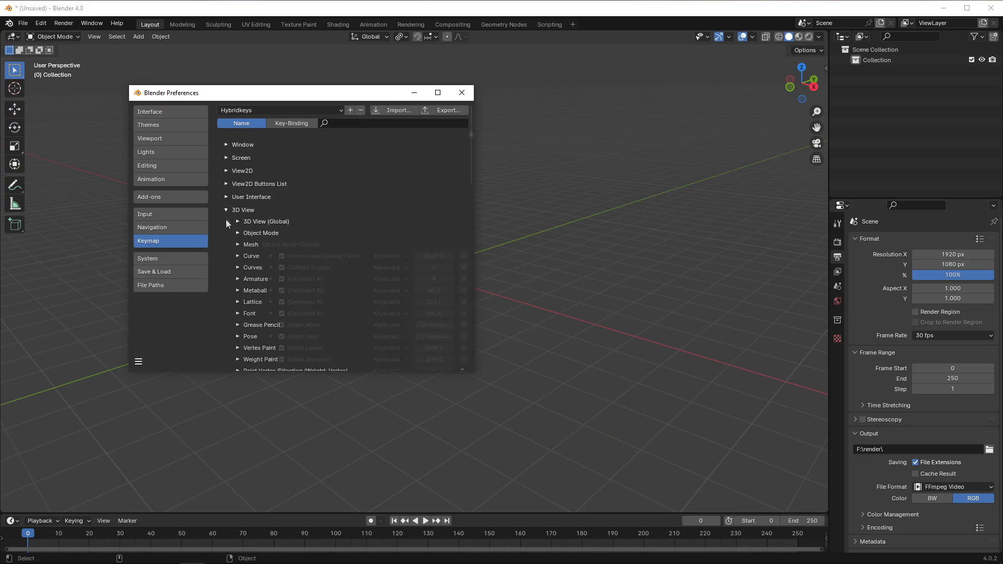
click(290, 109)
click(289, 111)
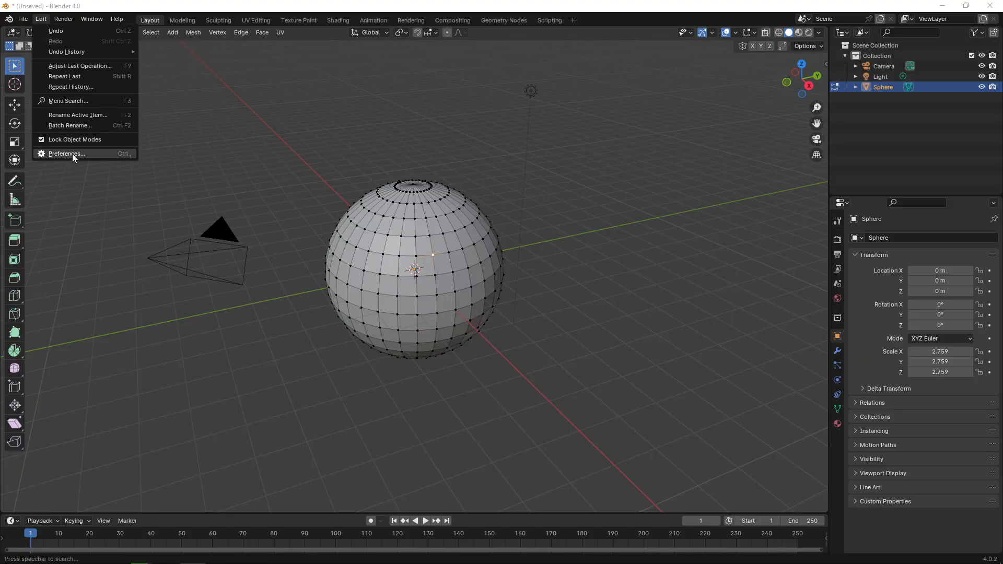
Step: In the Preferences keymap, expand Mesh (Global) and rebind the Alt Left Mouse Loop Select entry to Shift Ctrl Left Mouse
click(72, 154)
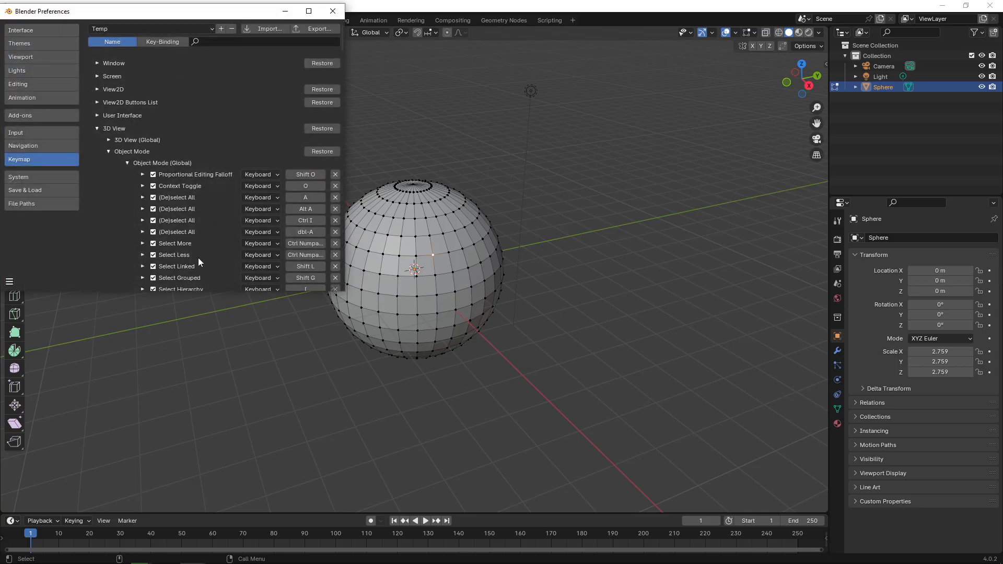
click(110, 152)
click(110, 162)
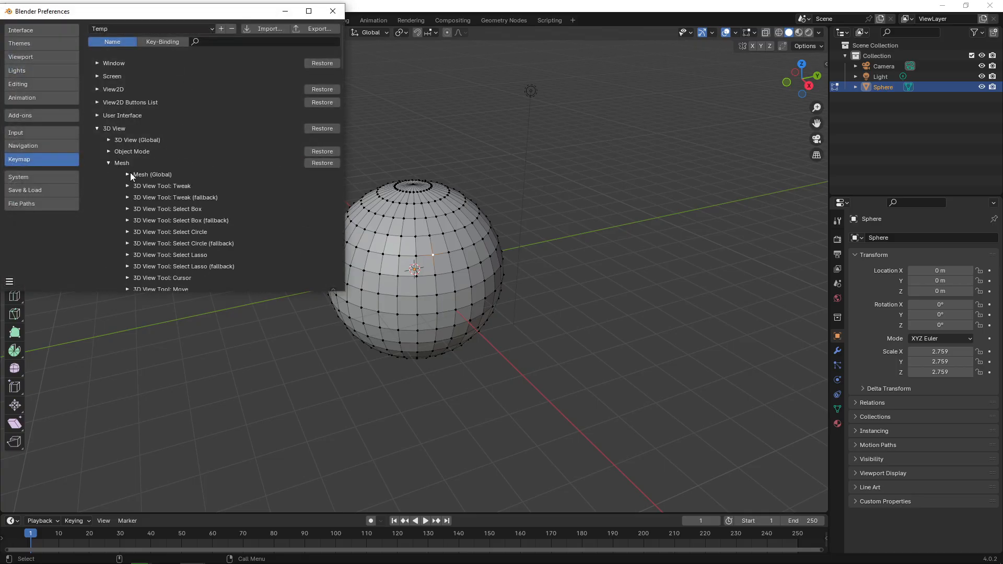
click(130, 174)
drag(339, 49, 339, 85)
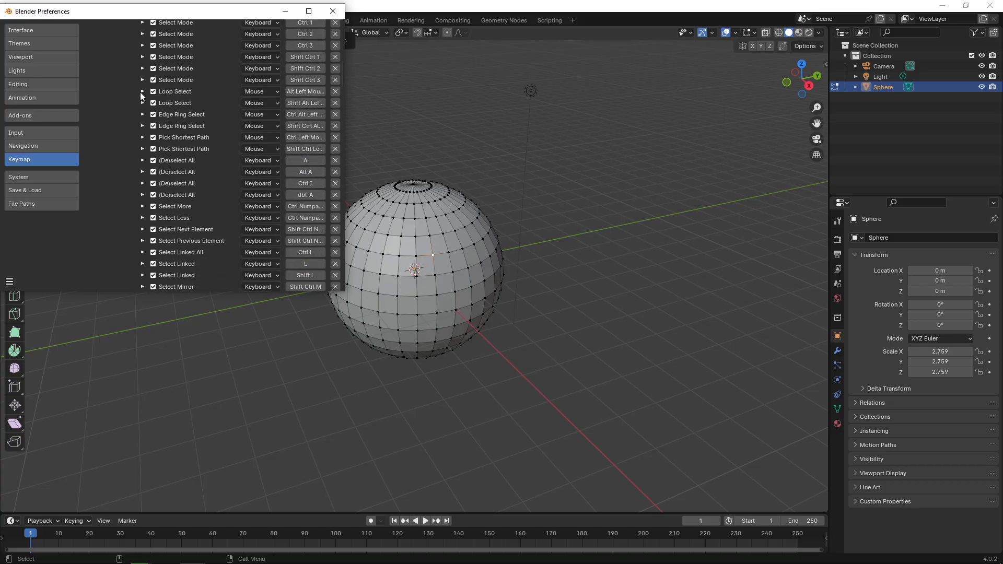
click(141, 91)
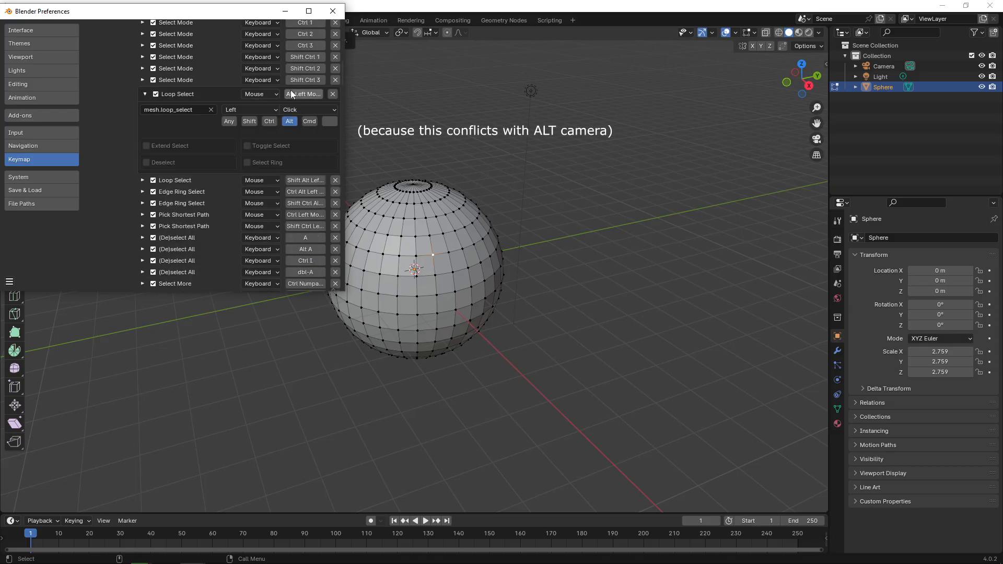
click(269, 122)
click(250, 122)
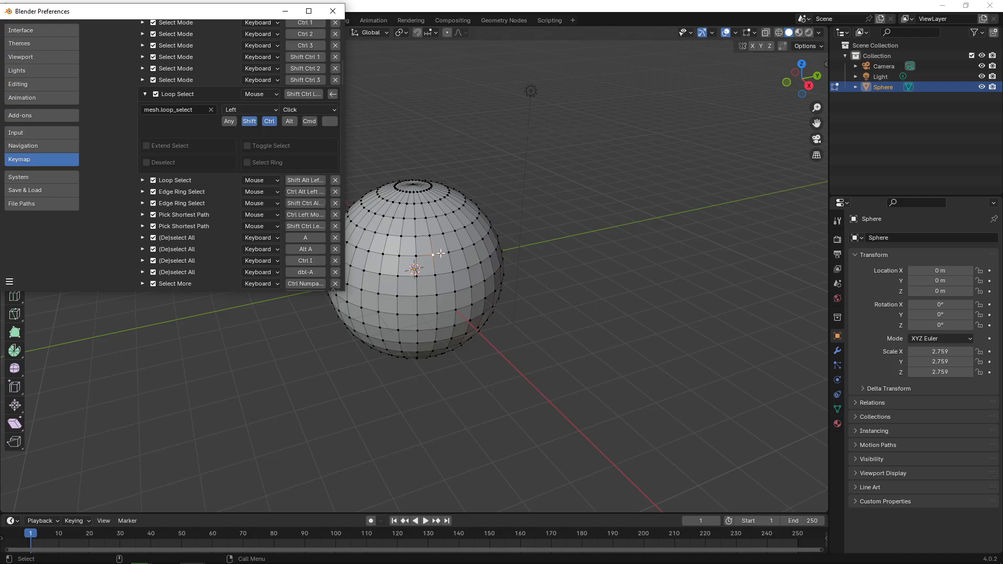
Step: Test the Alt camera orbit and the Shift Ctrl Loop Select binding on several vertical and horizontal loops of the sphere
alt+drag(449, 253, 454, 256)
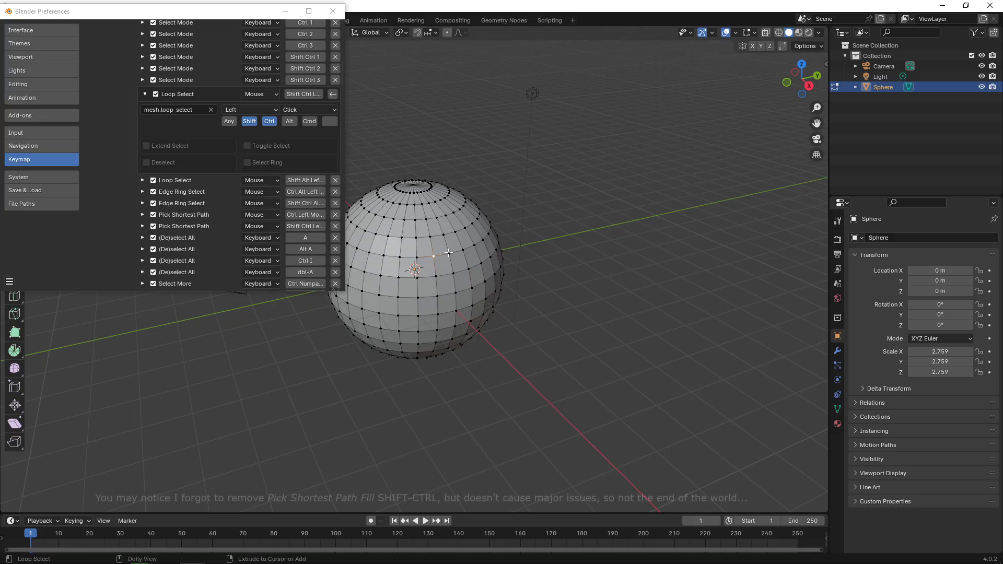
ctrl+shift+click(453, 258)
ctrl+shift+click(437, 256)
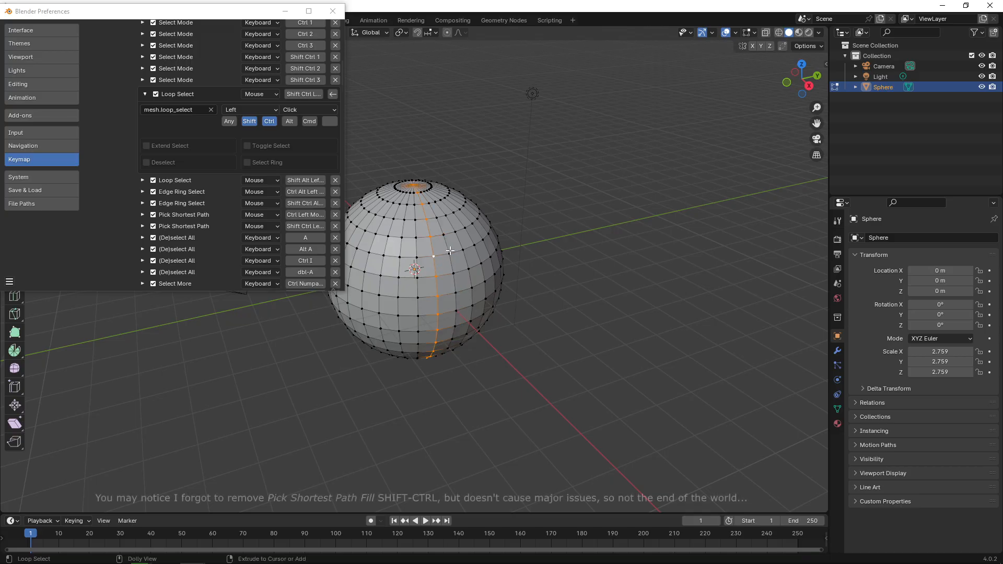
ctrl+shift+click(453, 252)
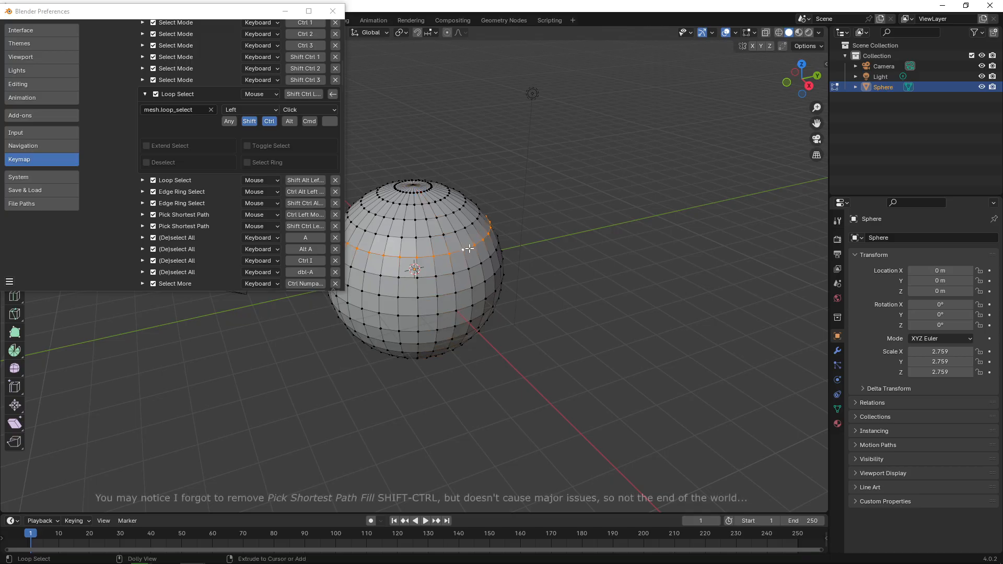
ctrl+shift+click(465, 265)
ctrl+shift+click(450, 269)
ctrl+shift+click(437, 271)
ctrl+shift+click(447, 275)
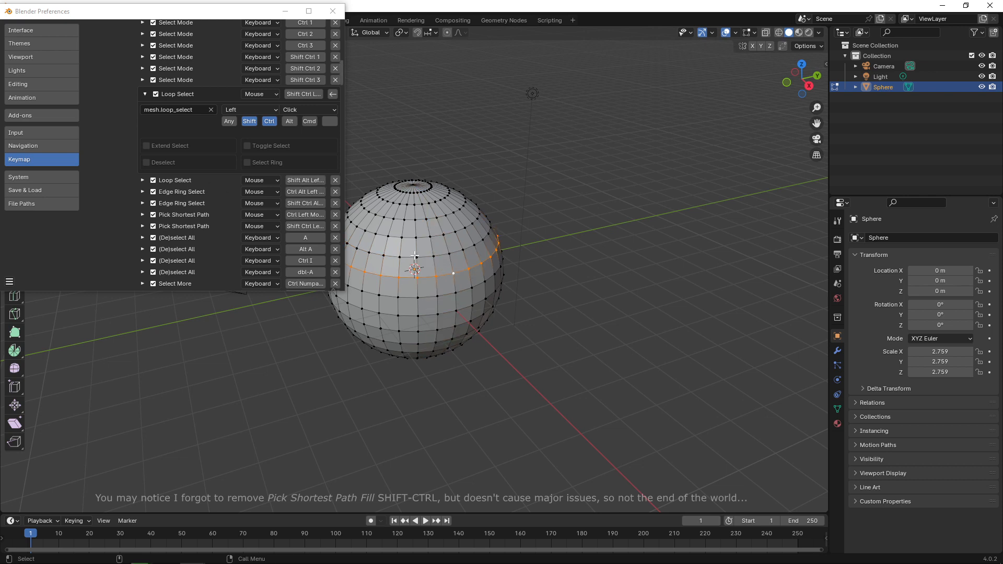
Step: Add further loops above the sphere's middle to the selection using the Shift Alt Loop Select binding
alt+shift+click(440, 255)
alt+shift+click(444, 242)
alt+shift+click(434, 236)
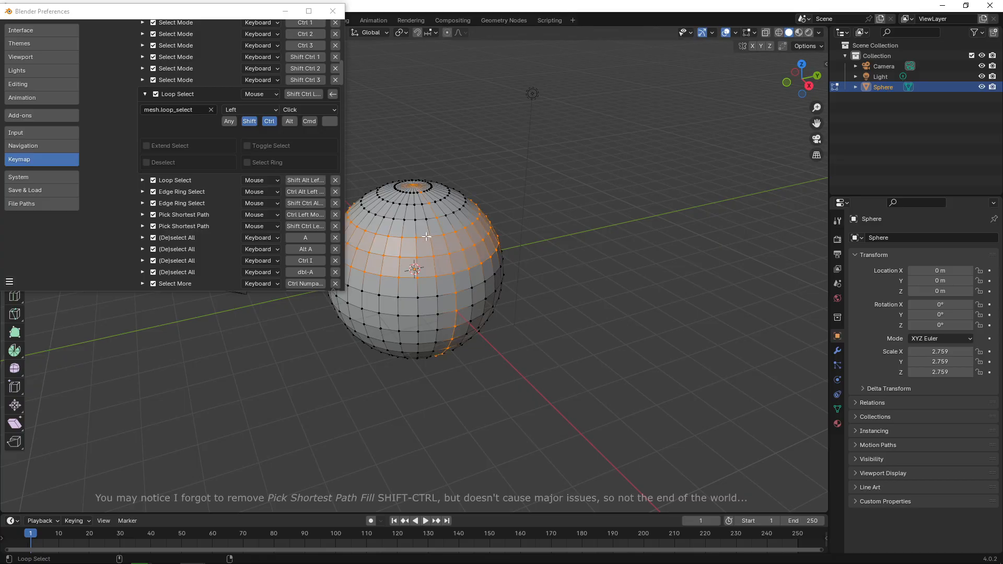
Step: Inspect the settings of the Shift Alt Loop Select entry and check the Local View change noted in Notepad
click(143, 181)
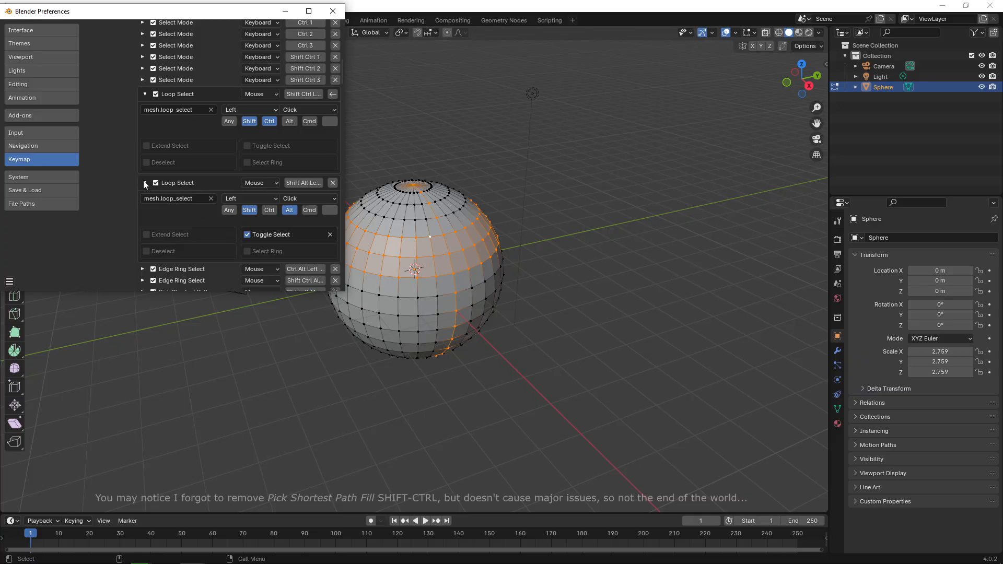
key(alt+Tab)
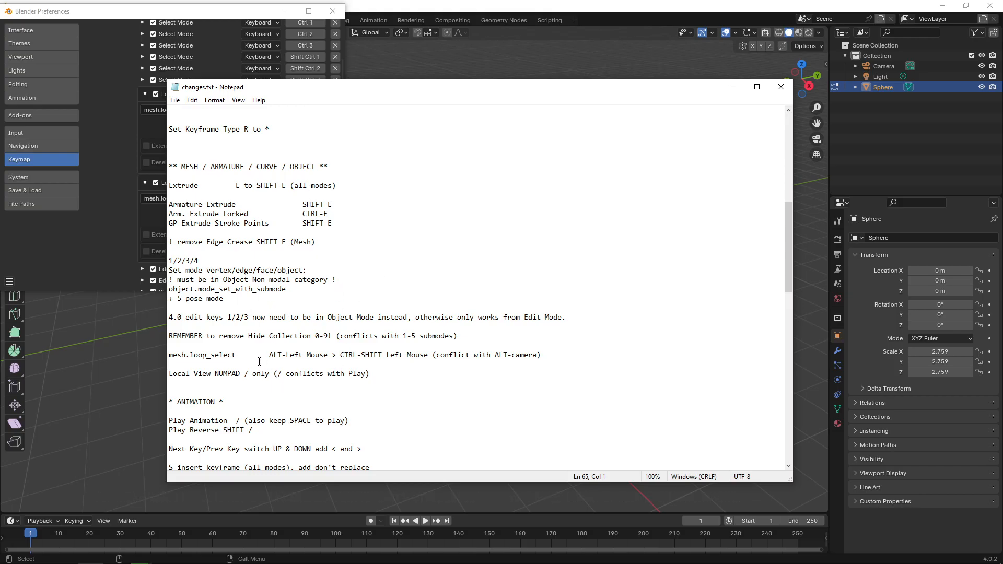
key(alt+Tab)
Step: Search the keymap for "local view" and remove the Local View entry bound to /
drag(341, 73, 345, 29)
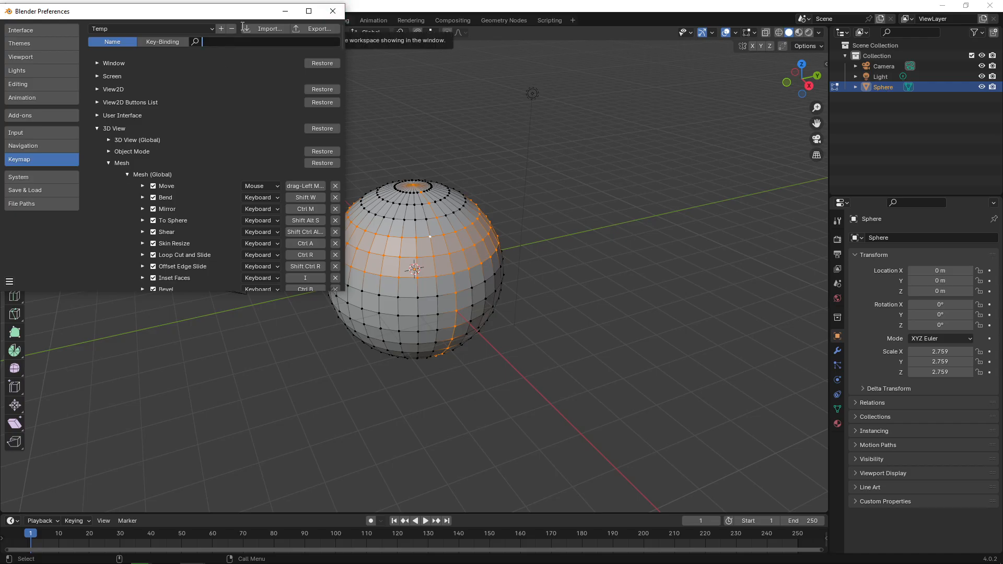
text(local view)
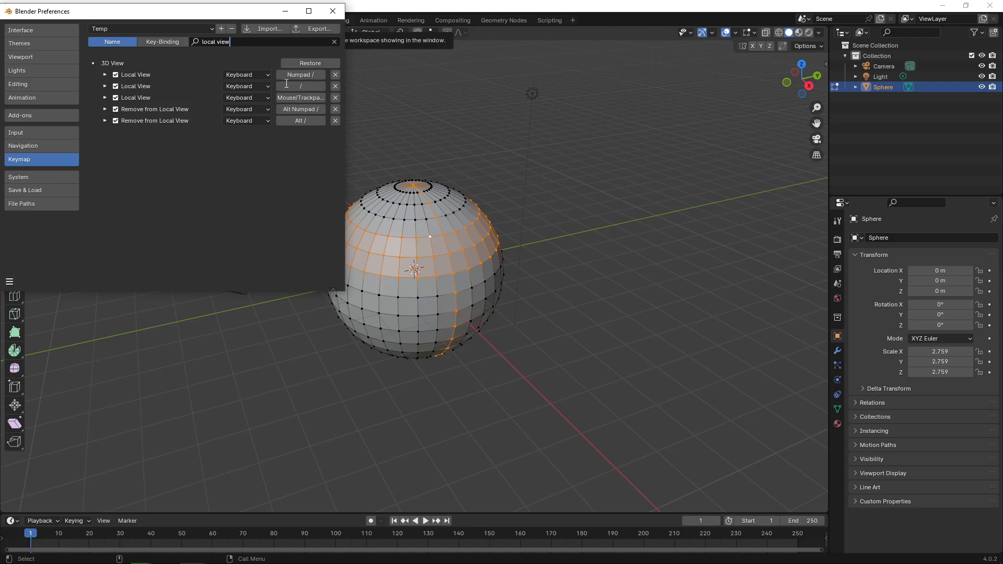
click(335, 86)
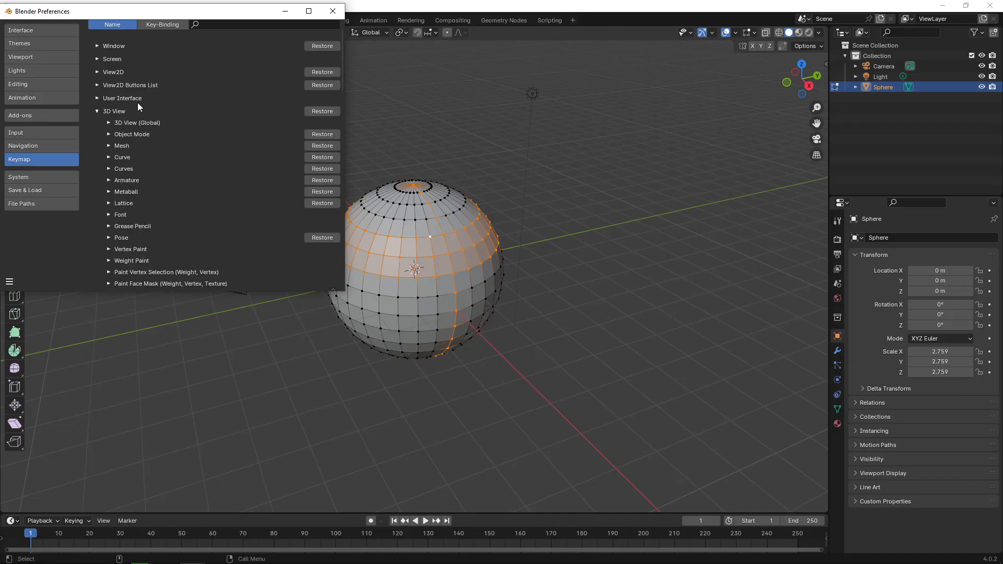
Step: Collapse 3D View and expand the Frames keymap section, checking the planned Play Animation hotkeys in the Notepad notes
click(99, 111)
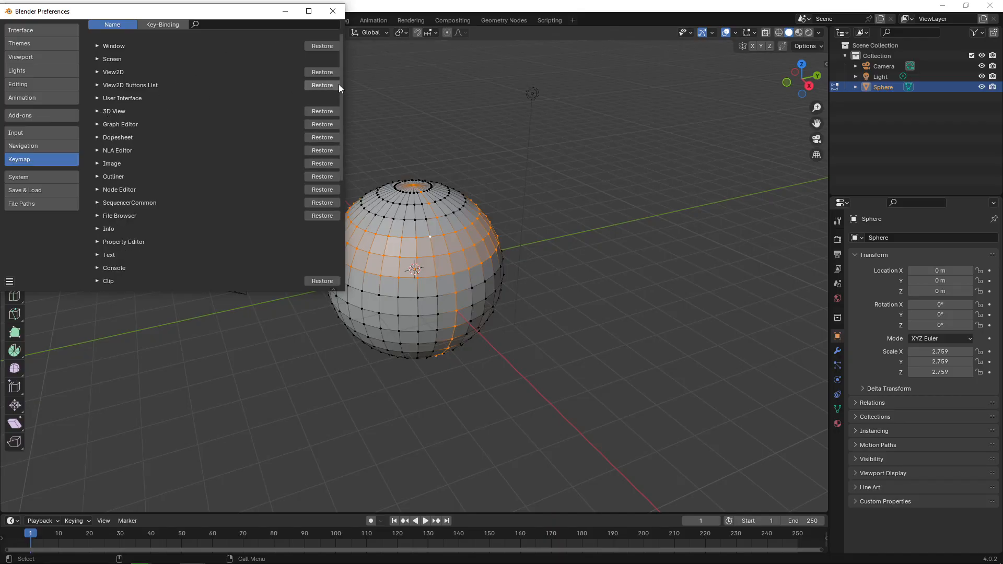
drag(342, 70, 345, 152)
click(99, 163)
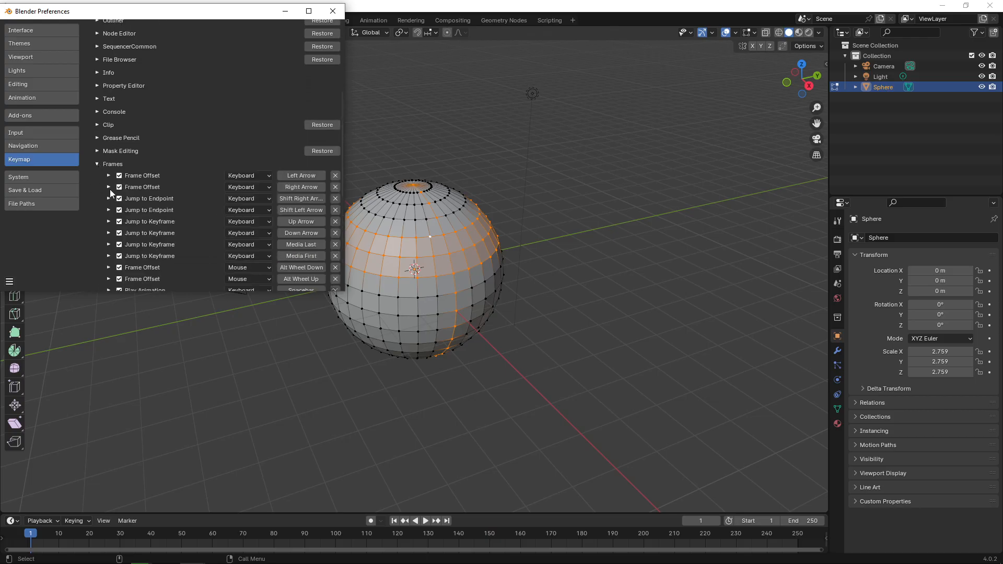
drag(342, 98, 347, 140)
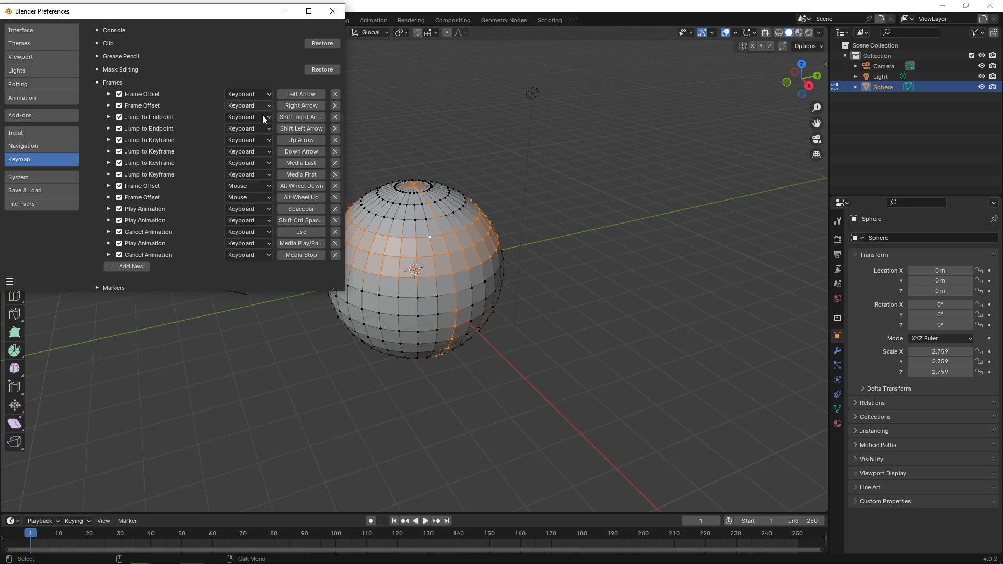
key(alt+Tab)
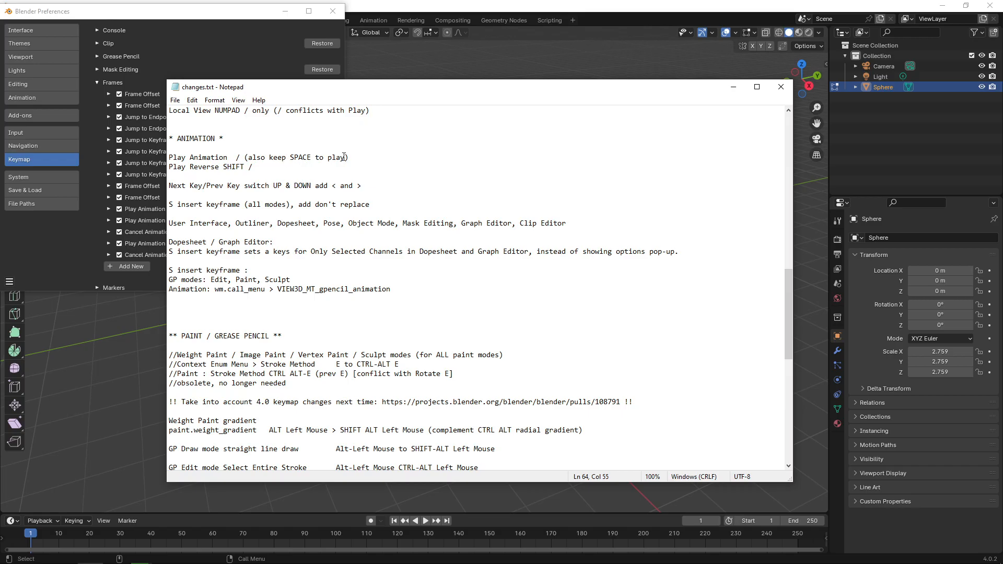
click(233, 19)
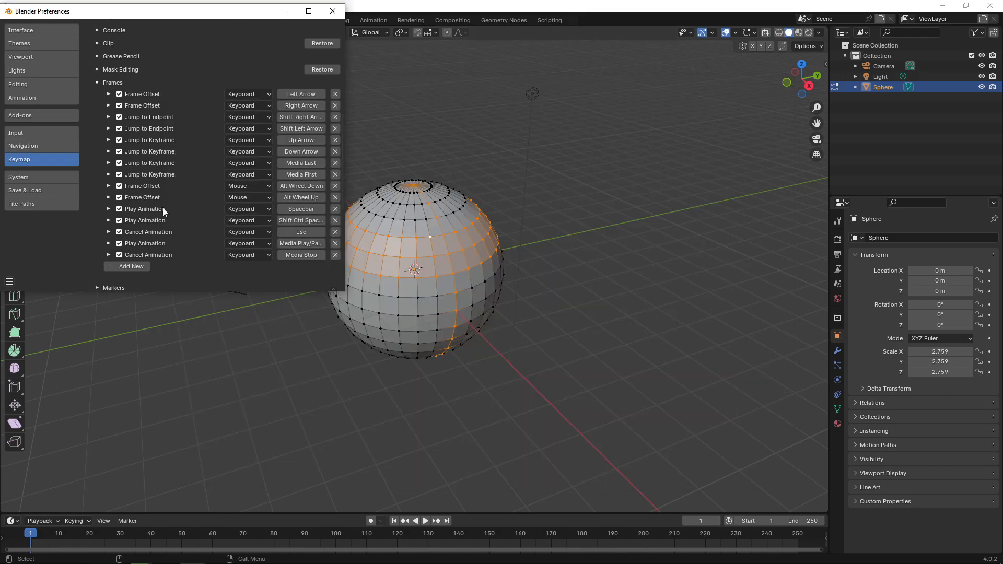
Step: Expand the Spacebar Play Animation entry in Frames and copy its operator name, screen.animation_play
click(109, 209)
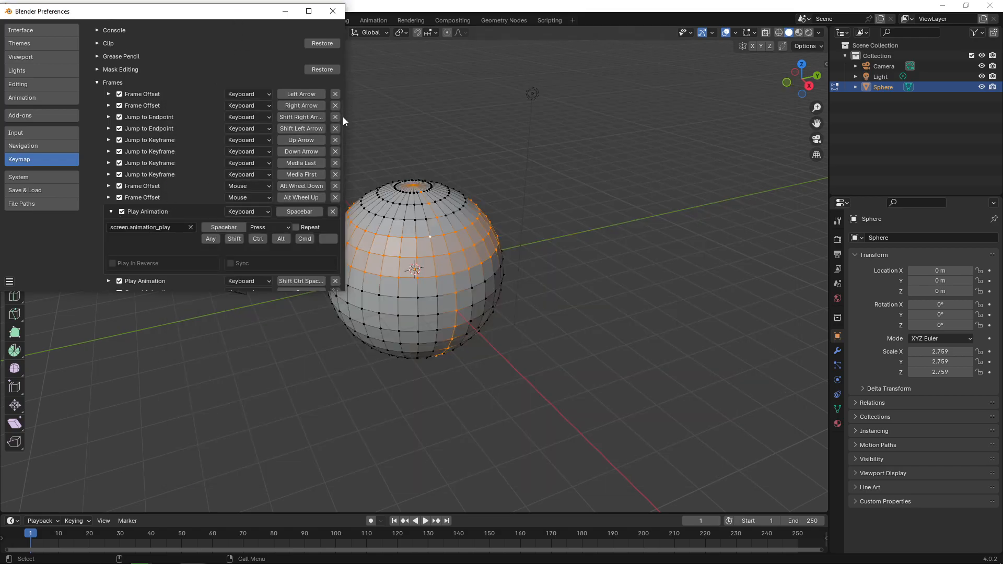
drag(342, 117, 344, 136)
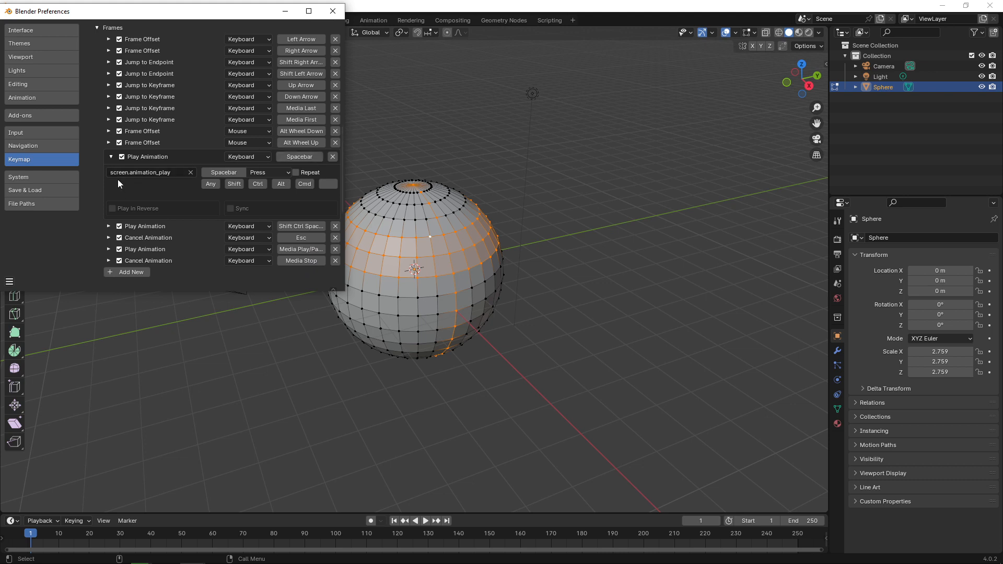
click(172, 172)
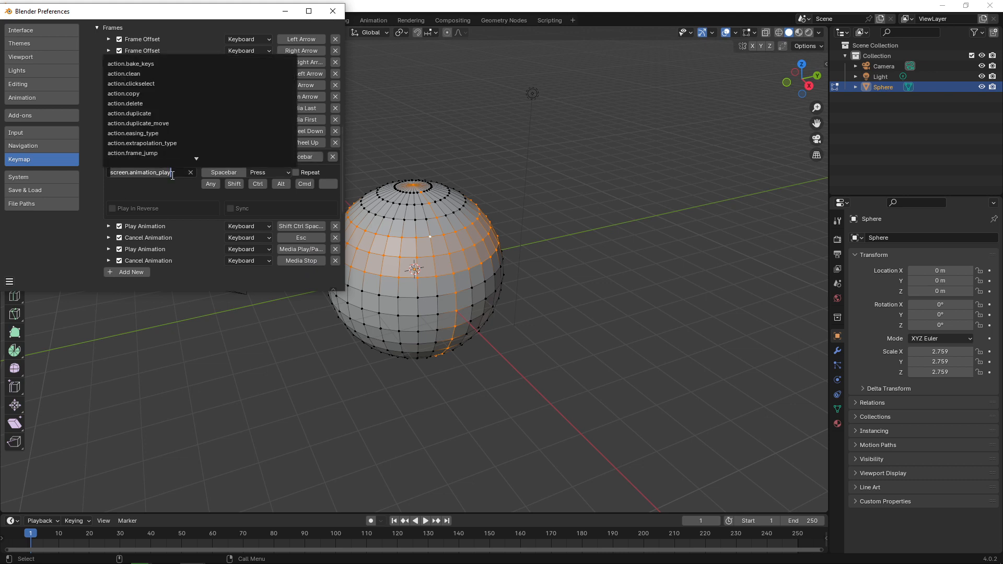
click(93, 180)
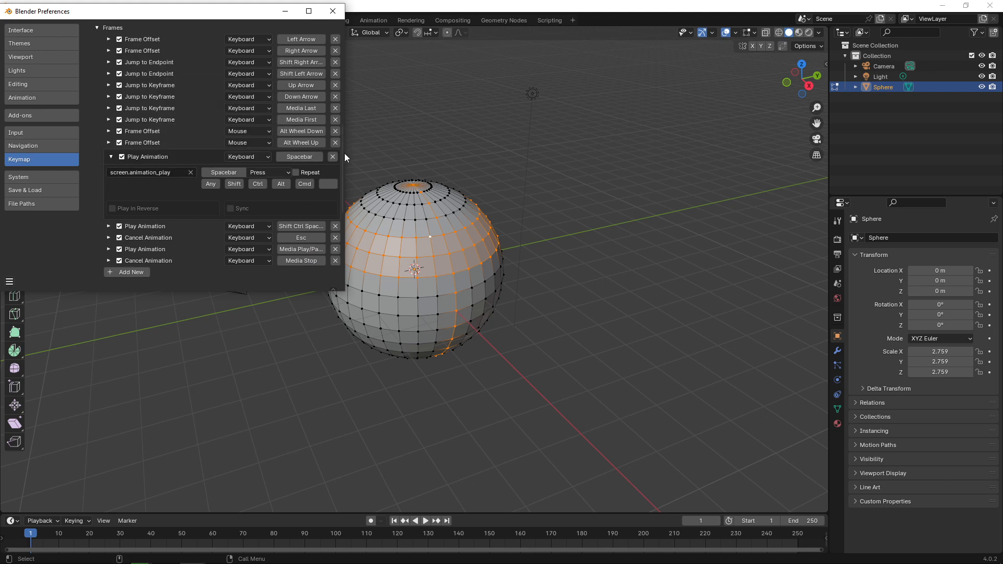
Step: Add a Frames keymap entry with the operator screen.animation_play and bind it to /
drag(344, 152, 343, 164)
click(131, 242)
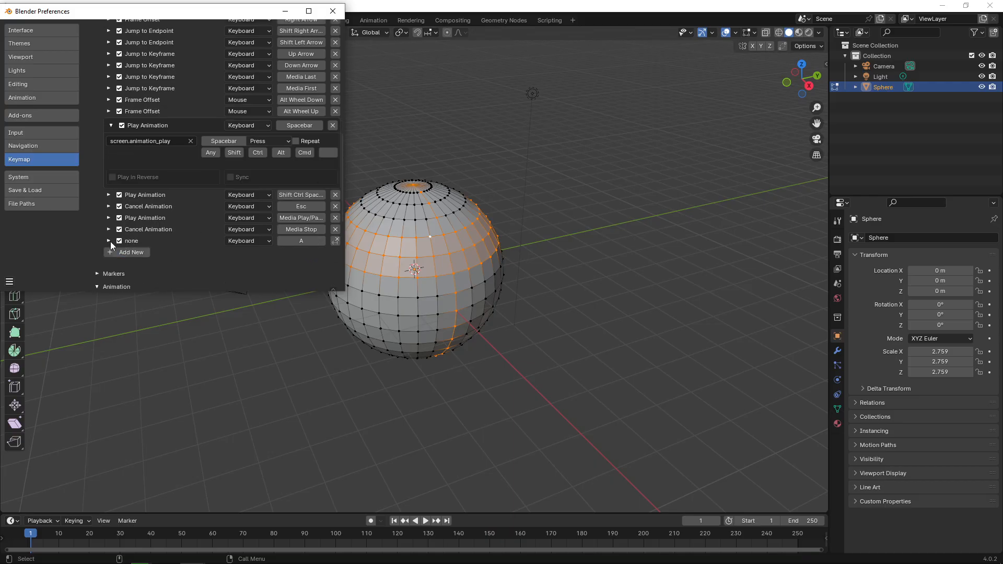
click(109, 241)
click(148, 259)
text(screen.animation_play)
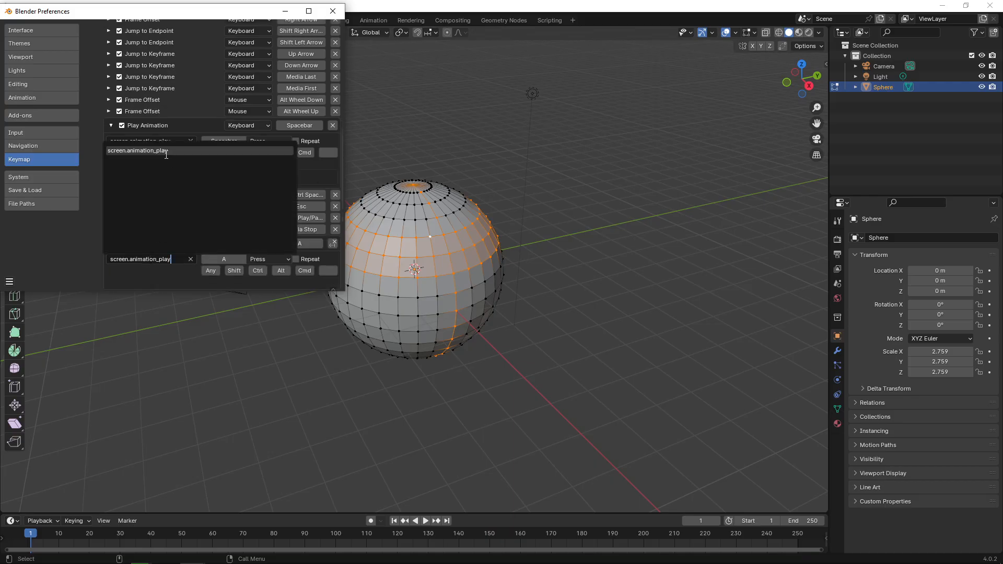
click(166, 154)
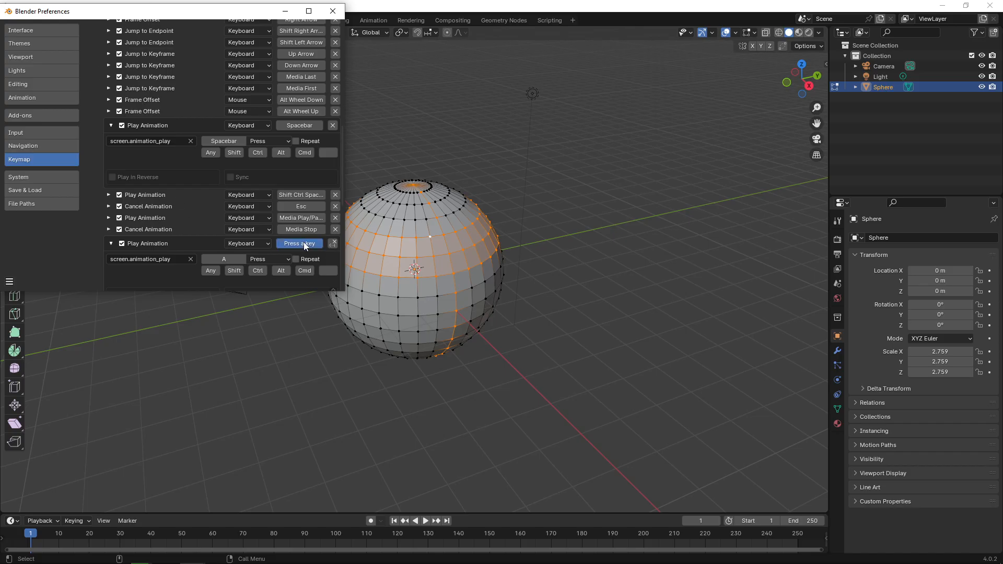
key(slash)
Step: Expand the Shift Ctrl Spacebar Play Animation entry and inspect its Play in Reverse setting
scroll(342, 155, down, 3)
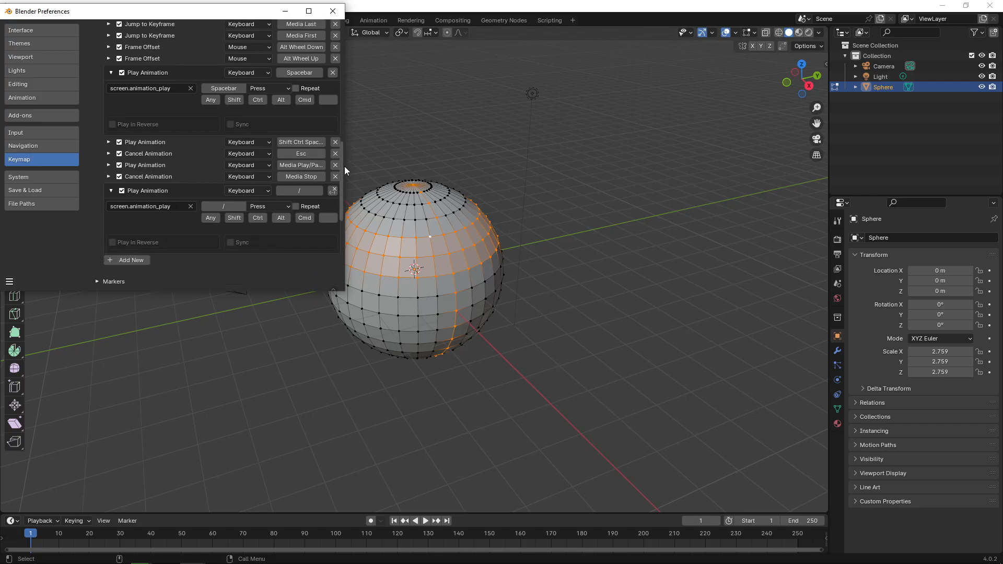
scroll(344, 165, down, 2)
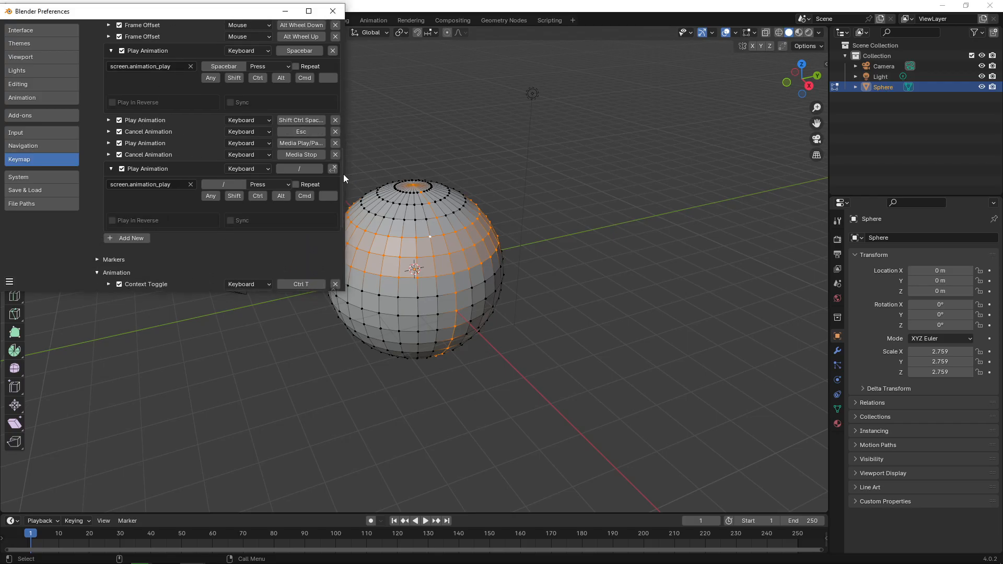
scroll(343, 174, up, 4)
mouse_move(346, 152)
mouse_down()
mouse_move(346, 142)
mouse_move(345, 156)
mouse_up()
click(108, 182)
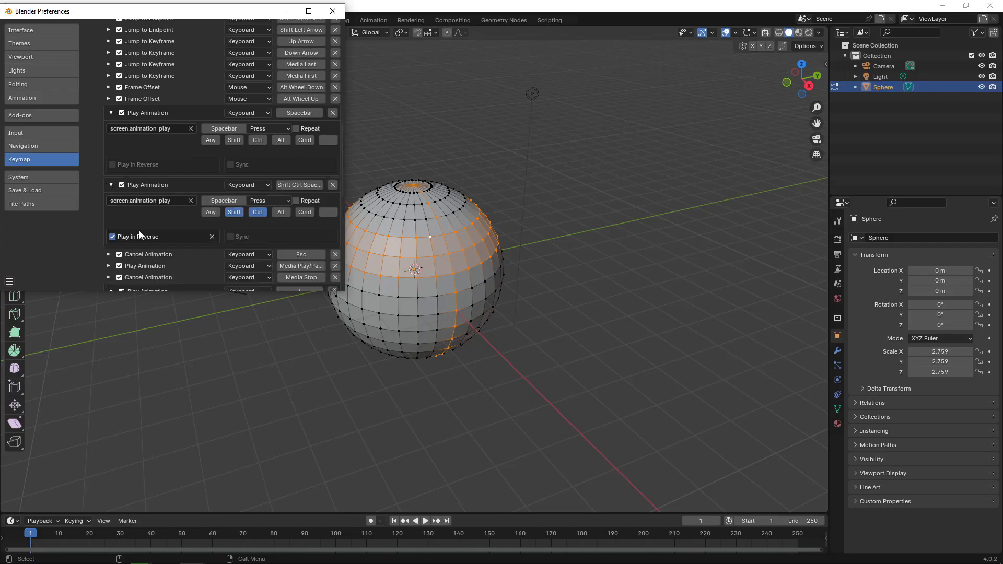
Step: Add a Frames keymap entry with the operator screen.animation_play, enable Play in Reverse and bind it to Shift /
scroll(344, 172, down, 8)
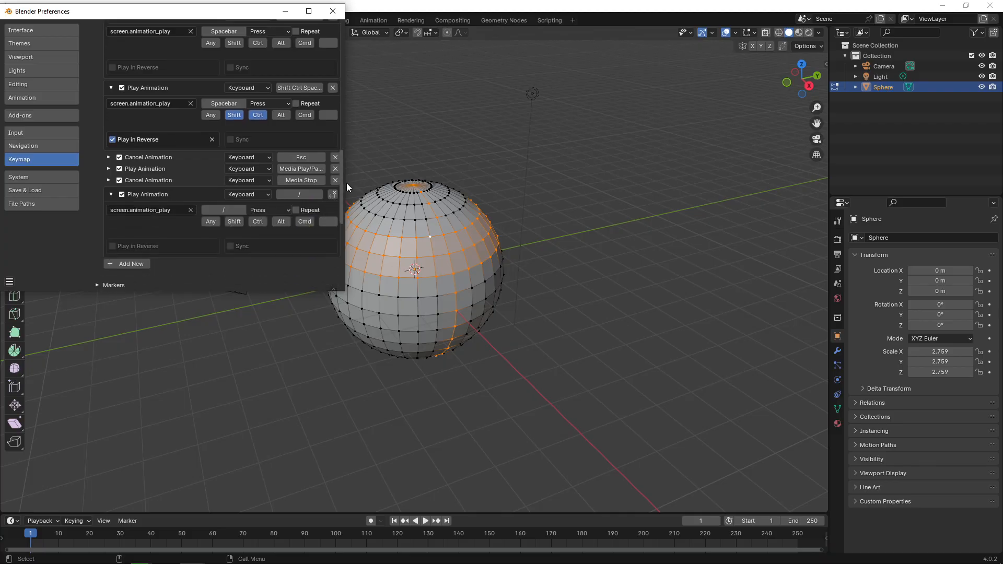
scroll(161, 233, down, 1)
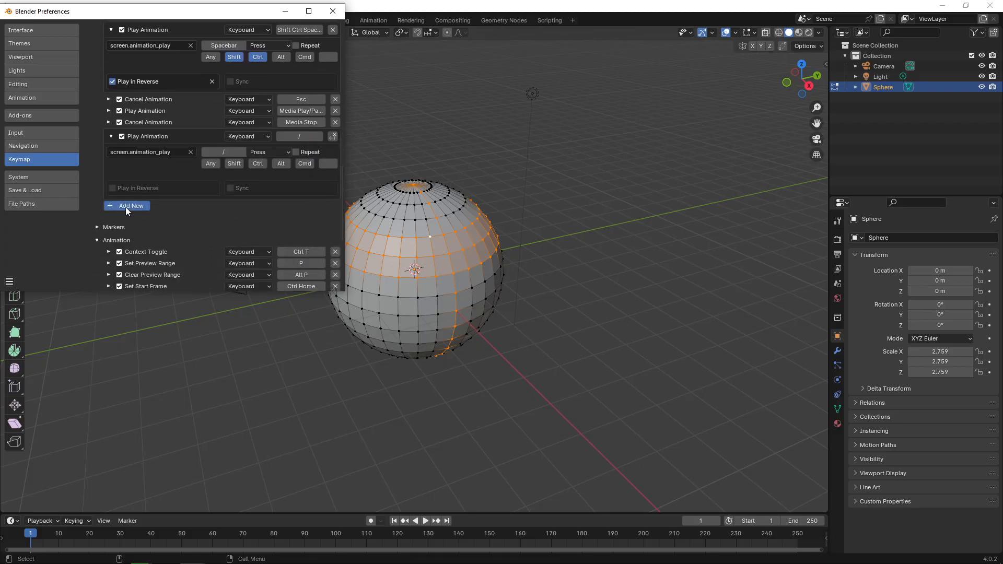
click(125, 207)
click(108, 206)
click(151, 224)
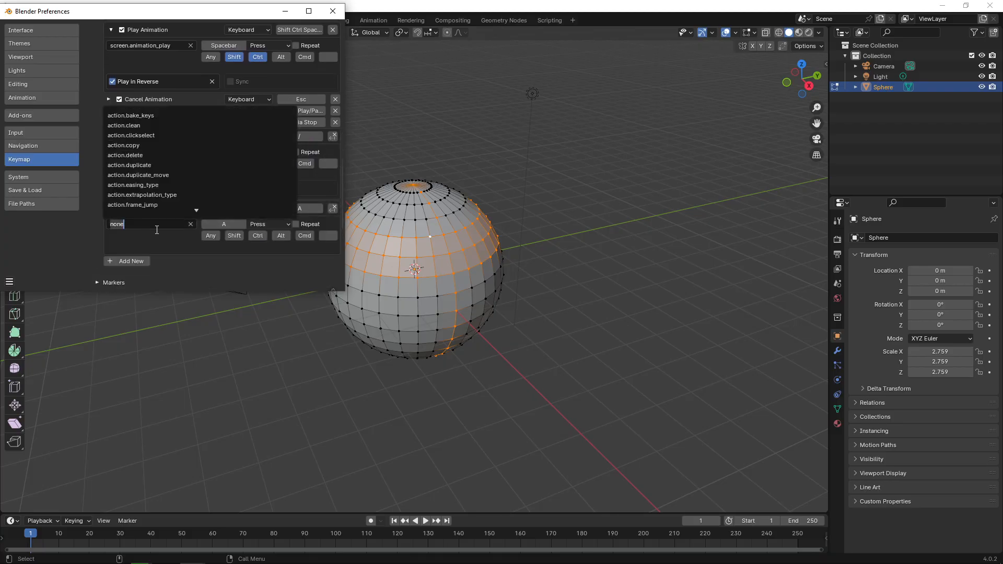
text(screen.animation_play)
click(166, 116)
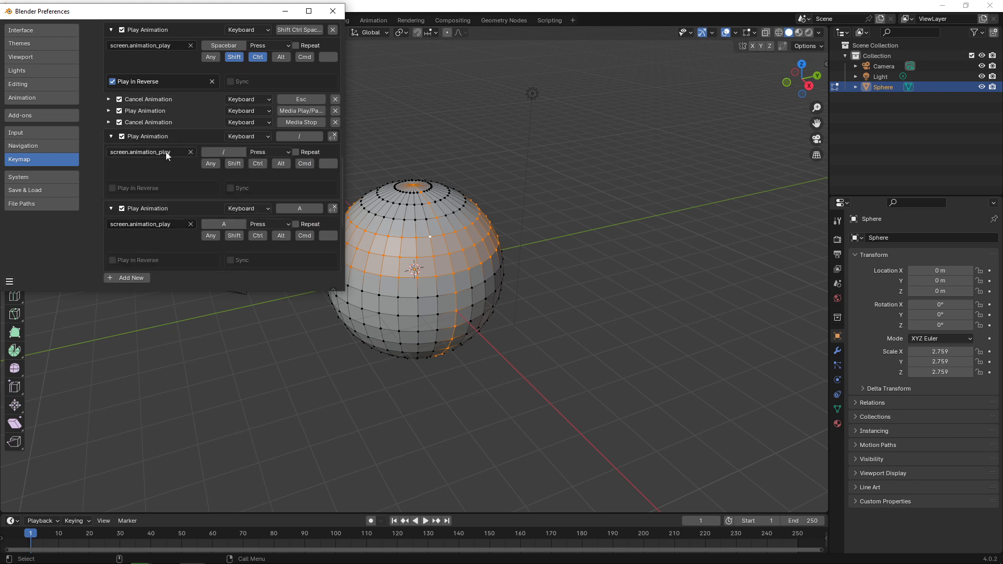
click(119, 260)
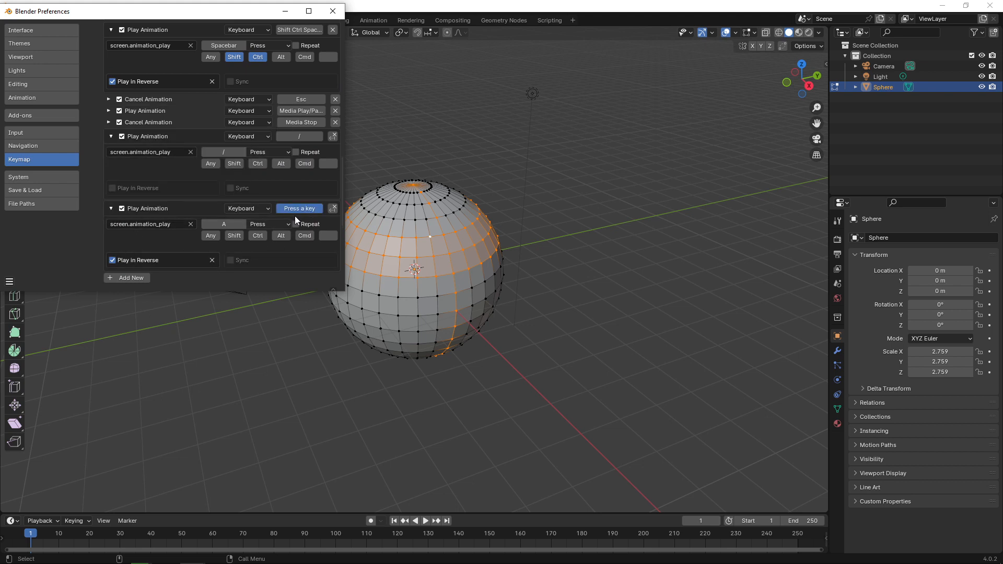
key(shift+slash)
Step: After checking the Notepad notes, swap the Frames Jump to Keyframe directions: disable Next Keyframe for Up Arrow and enable it for Down Arrow
key(alt+Tab)
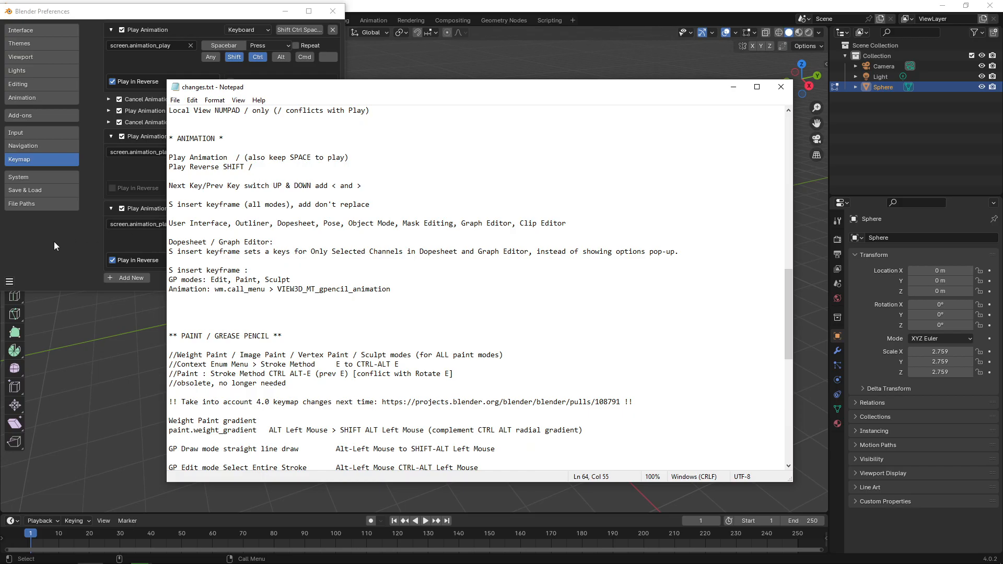
key(alt+Tab)
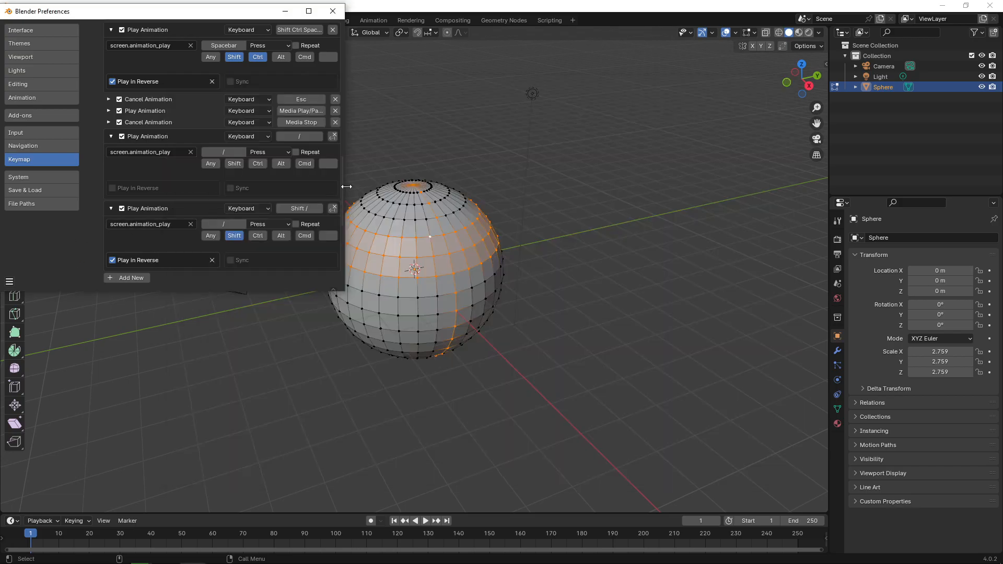
scroll(344, 182, up, 1)
drag(342, 178, 342, 121)
click(109, 147)
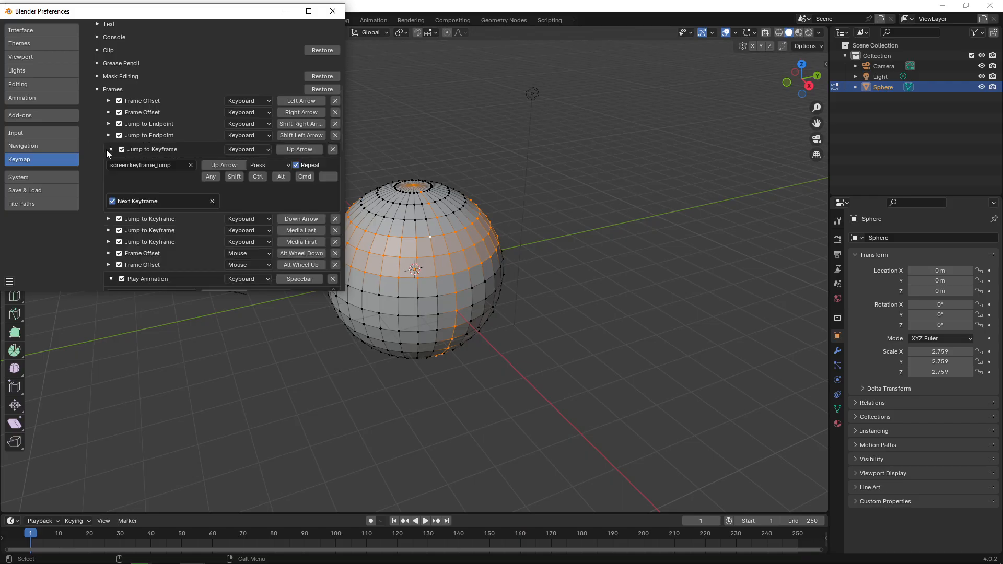
click(108, 219)
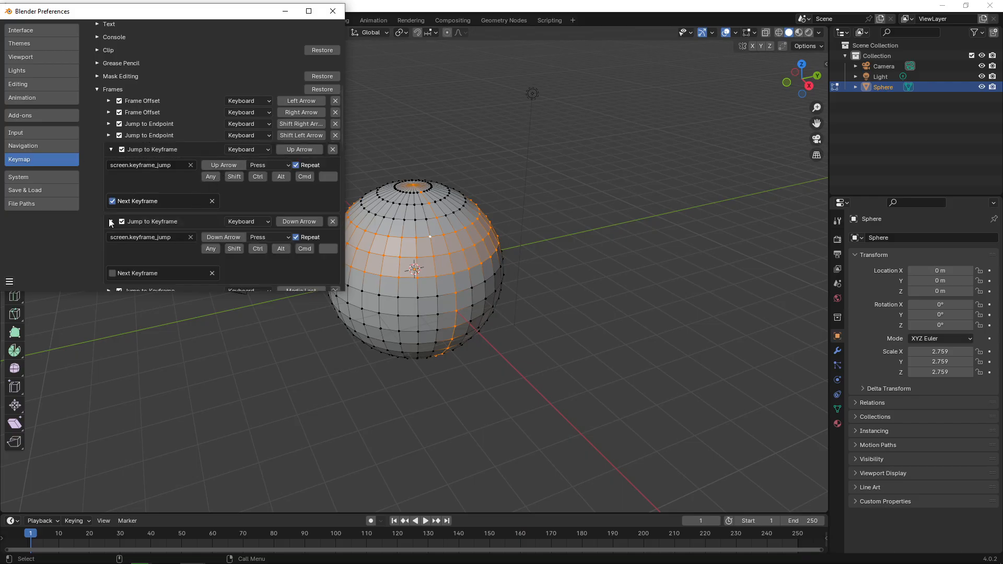
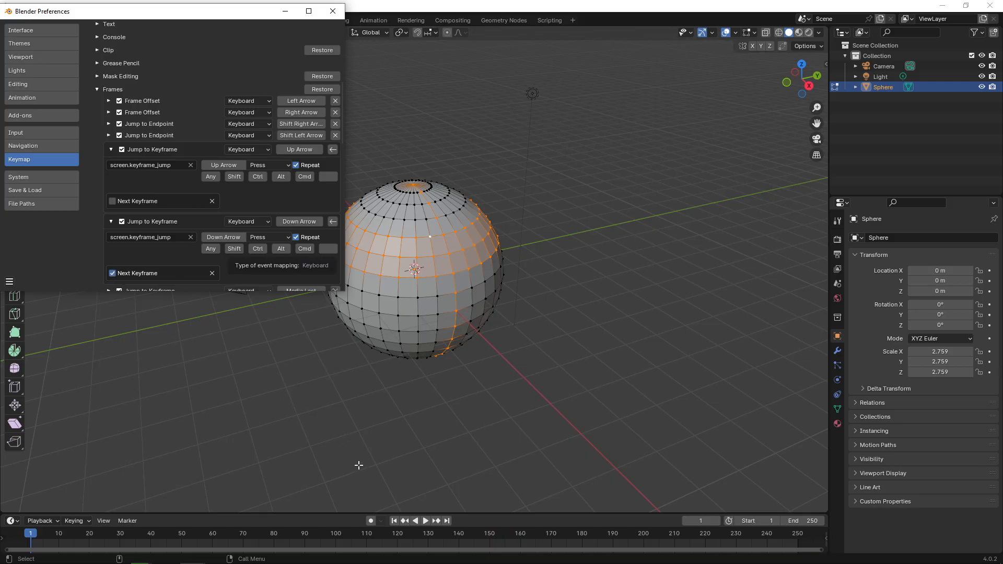
mouse_move(341, 130)
mouse_down()
mouse_move(343, 139)
mouse_move(337, 132)
mouse_up()
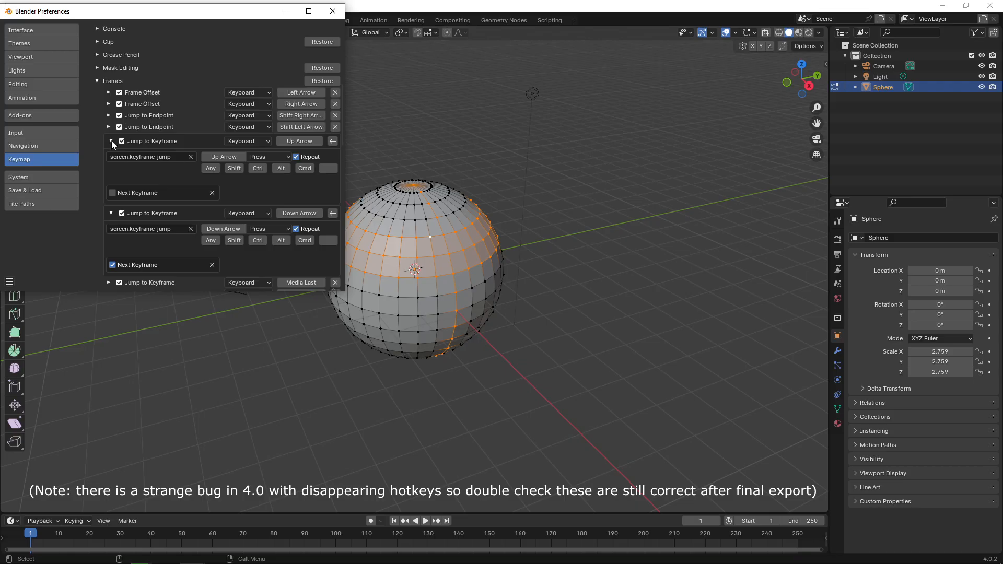
drag(342, 130, 342, 159)
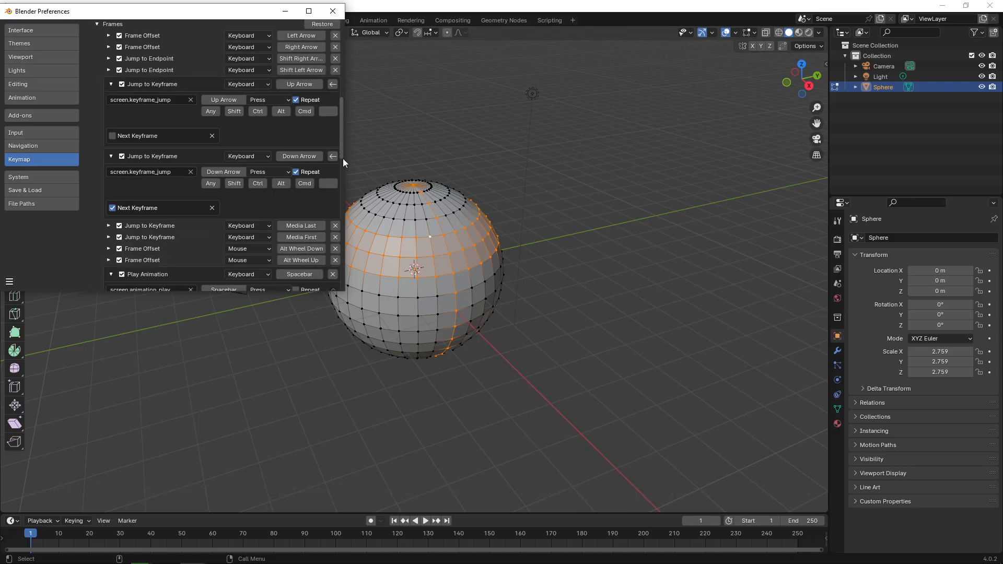
Step: Recheck the keyframe hotkeys in the Notepad notes and copy the operator name screen.keyframe_jump from the Up Arrow entry
key(alt+Tab)
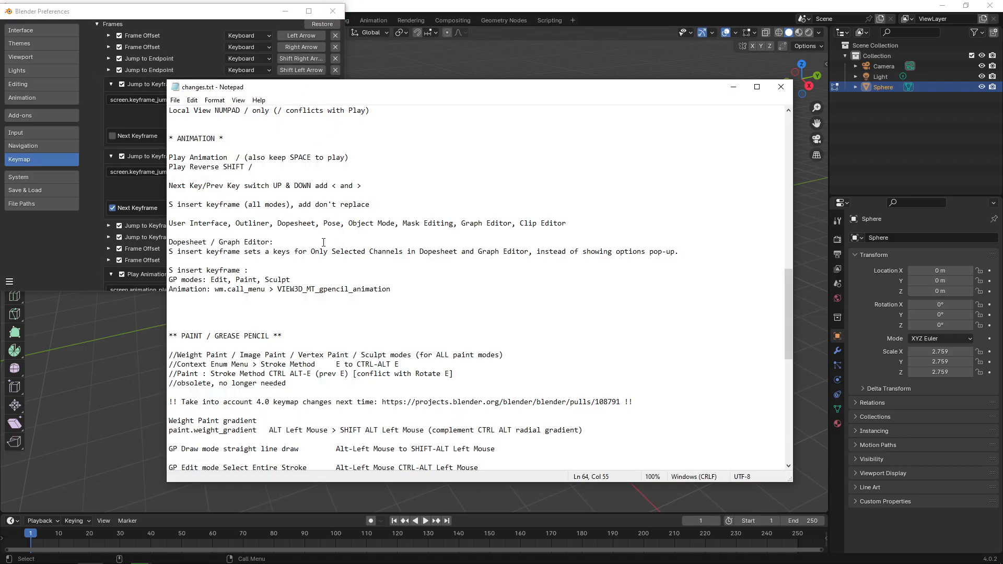
key(alt+Tab)
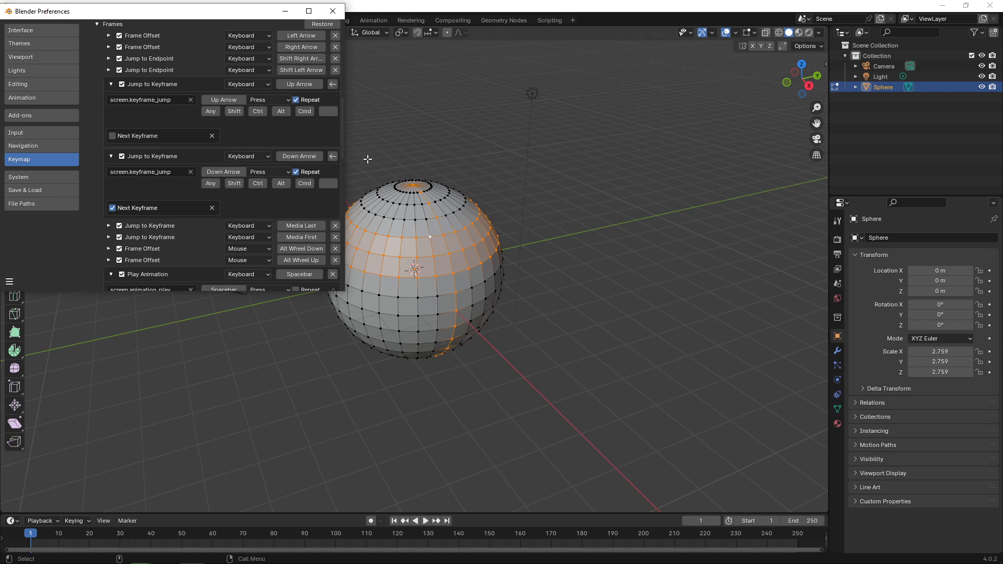
mouse_move(341, 121)
mouse_down()
mouse_move(345, 163)
mouse_move(346, 127)
mouse_up()
click(167, 94)
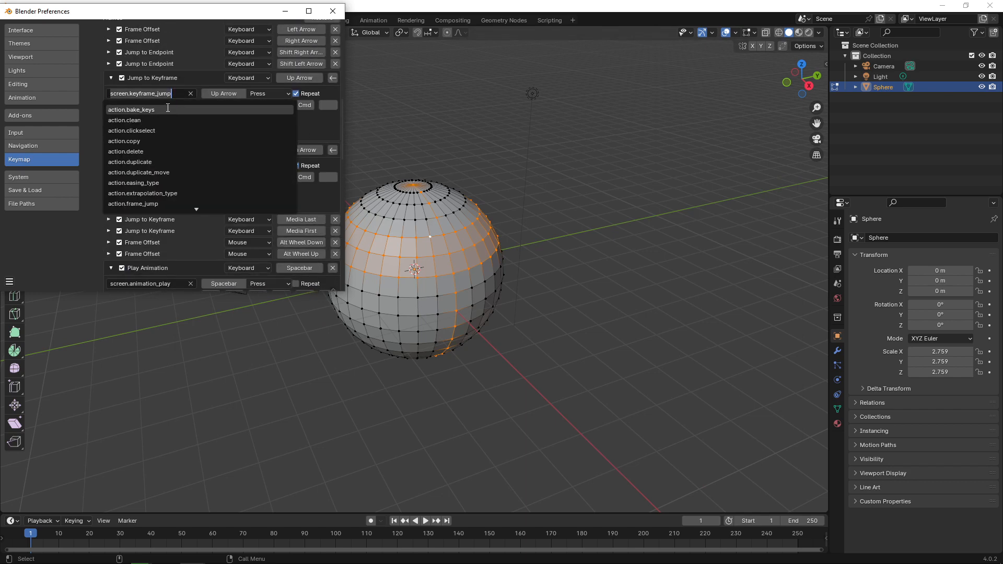
click(341, 105)
drag(342, 106, 345, 216)
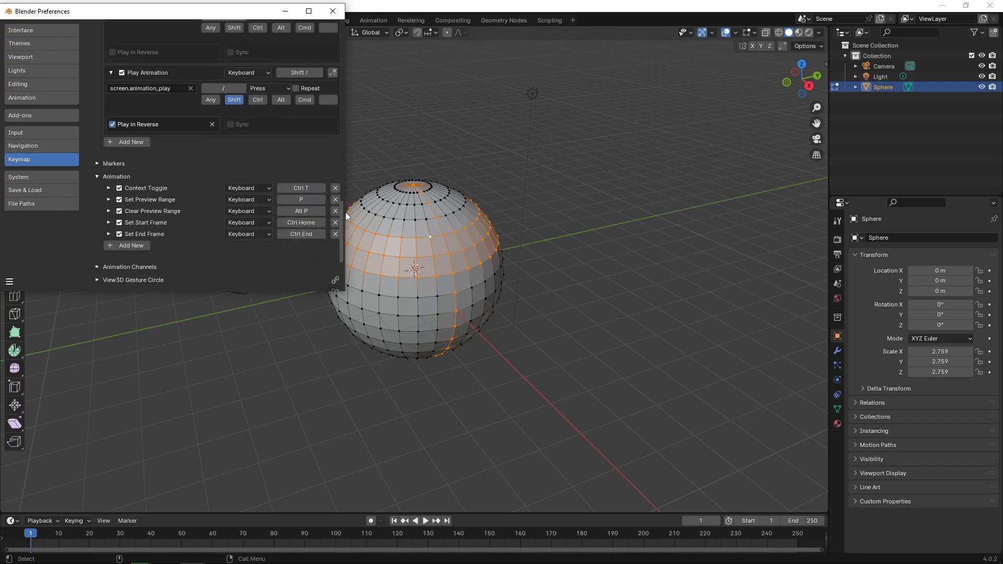
Step: Add a Frames keymap entry with the operator screen.keyframe_jump, Next Keyframe explicitly off, bound to the comma
click(129, 147)
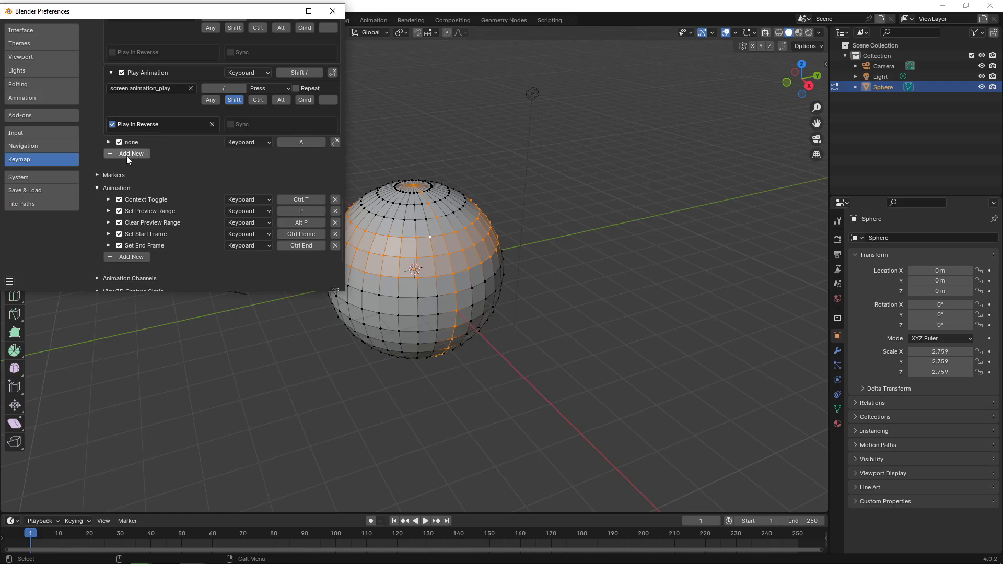
click(148, 159)
text(screen.keyframe_jump)
click(147, 178)
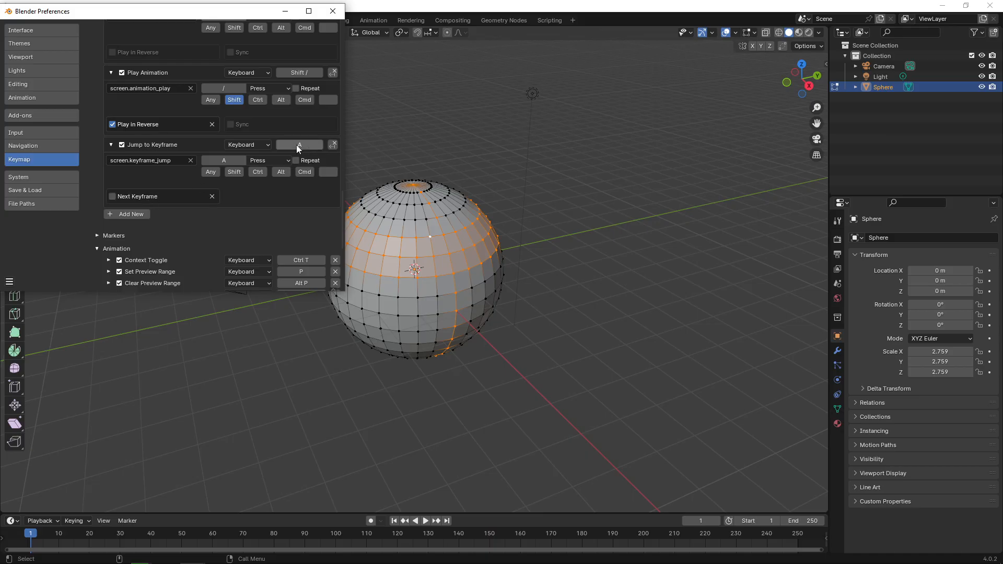
key(comma)
Step: Add another Frames keymap entry with the operator screen.keyframe_jump, enable Next Keyframe and bind it to the period
click(128, 215)
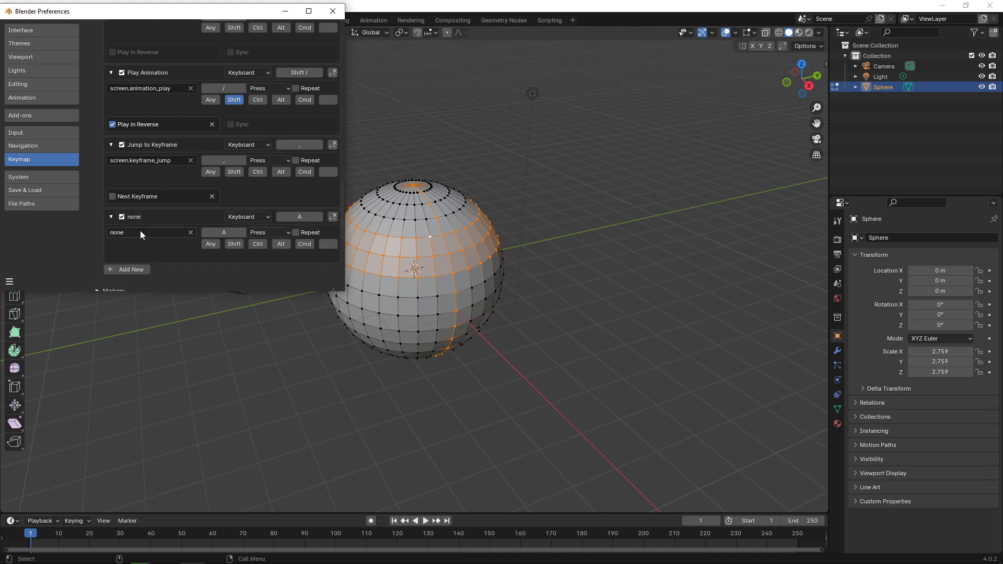
click(146, 233)
text(screen.keyframe_jump)
click(160, 126)
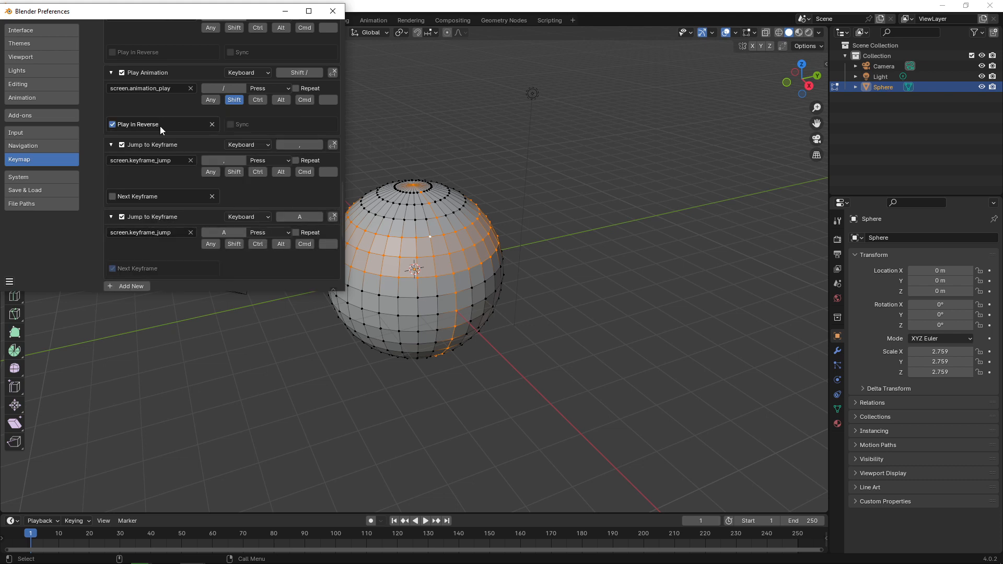
click(118, 270)
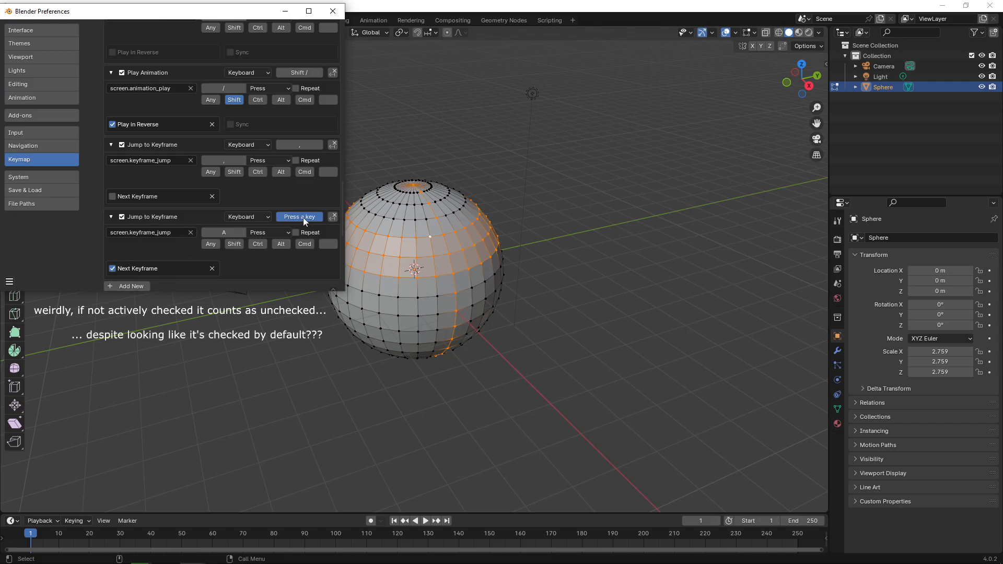
key(period)
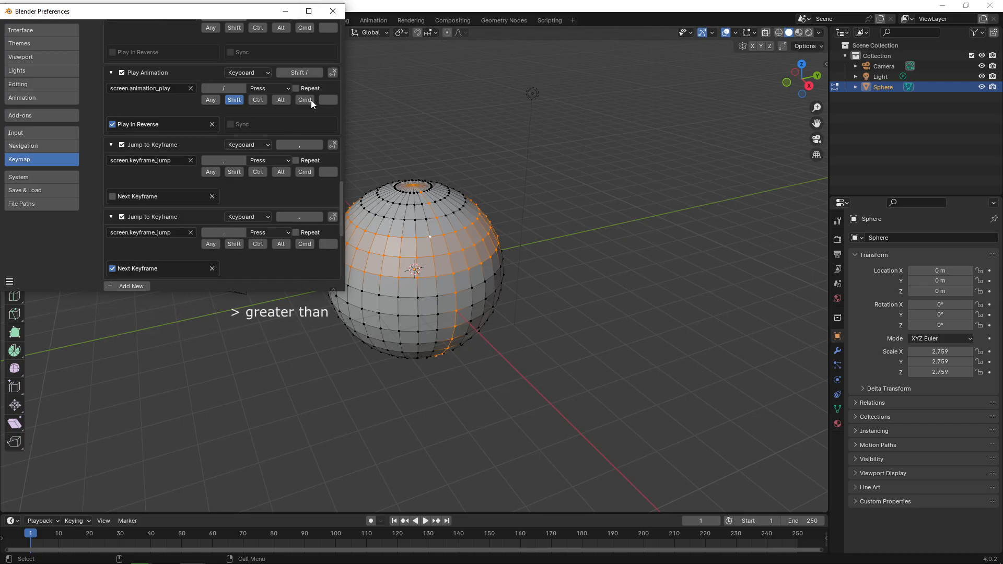
Step: Review the Notepad notes on the S insert keyframe hotkey and the list of editors and modes it applies to
key(alt+Tab)
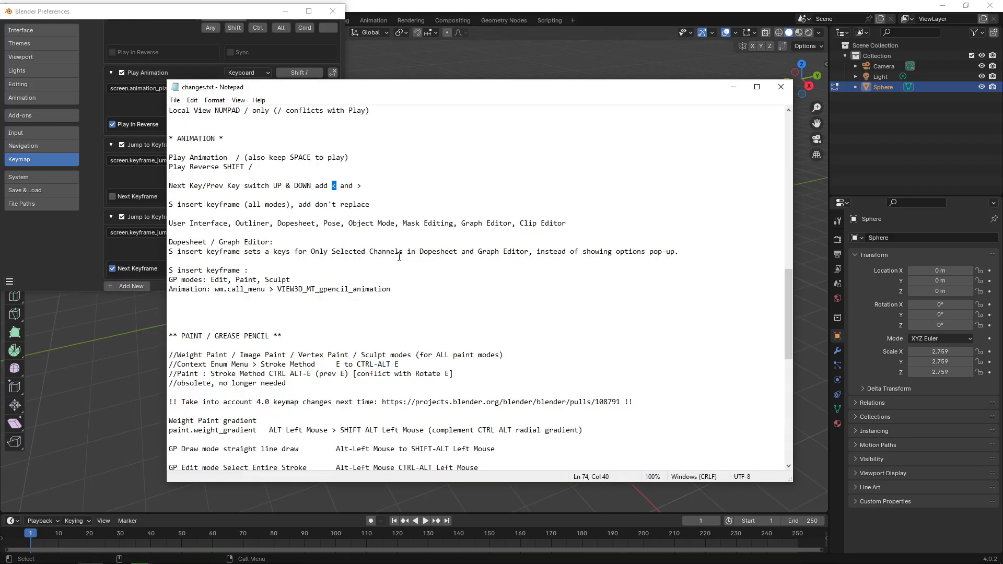
key(End)
click(176, 204)
click(233, 21)
drag(343, 201, 346, 215)
scroll(312, 162, down, 2)
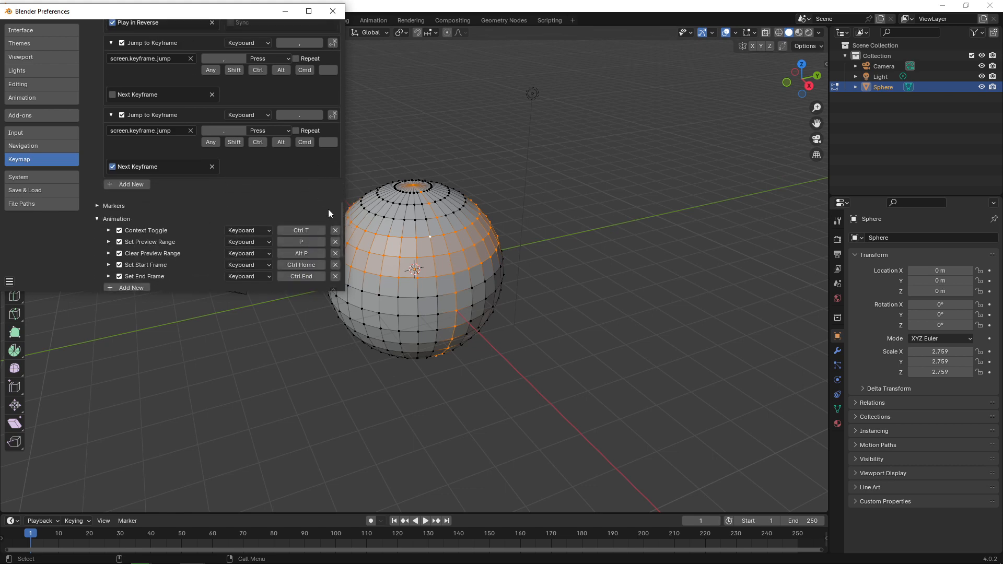
key(alt+Tab)
drag(185, 223, 578, 223)
click(585, 224)
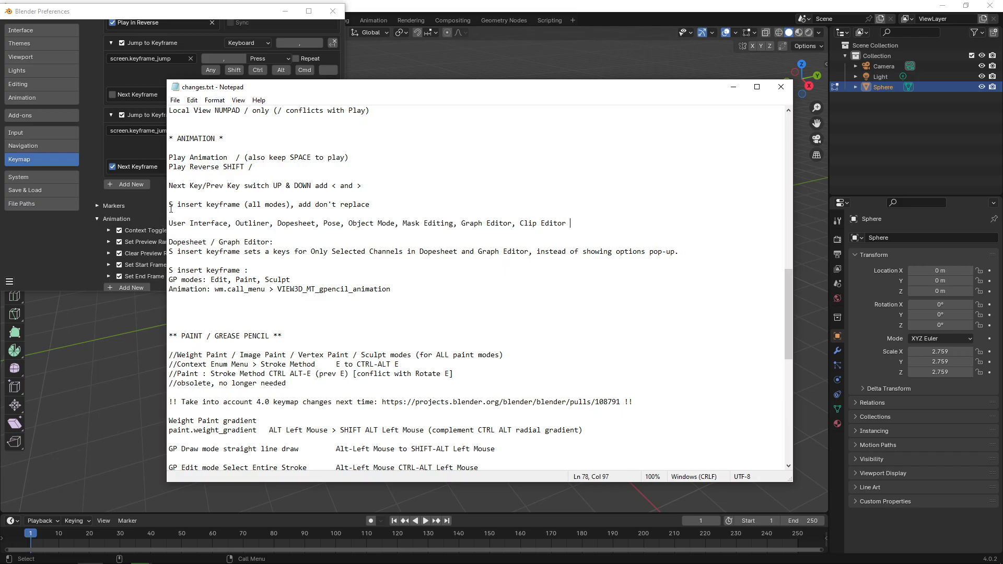
Step: Return to Blender Preferences and export the key configuration as Temp.py in the hotkeys folder
click(191, 14)
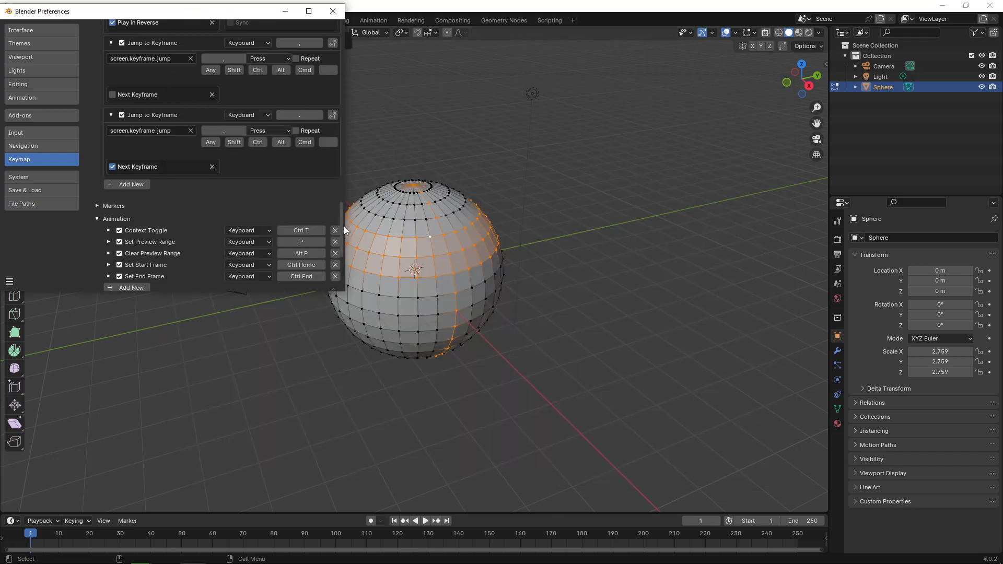
drag(344, 226, 342, 37)
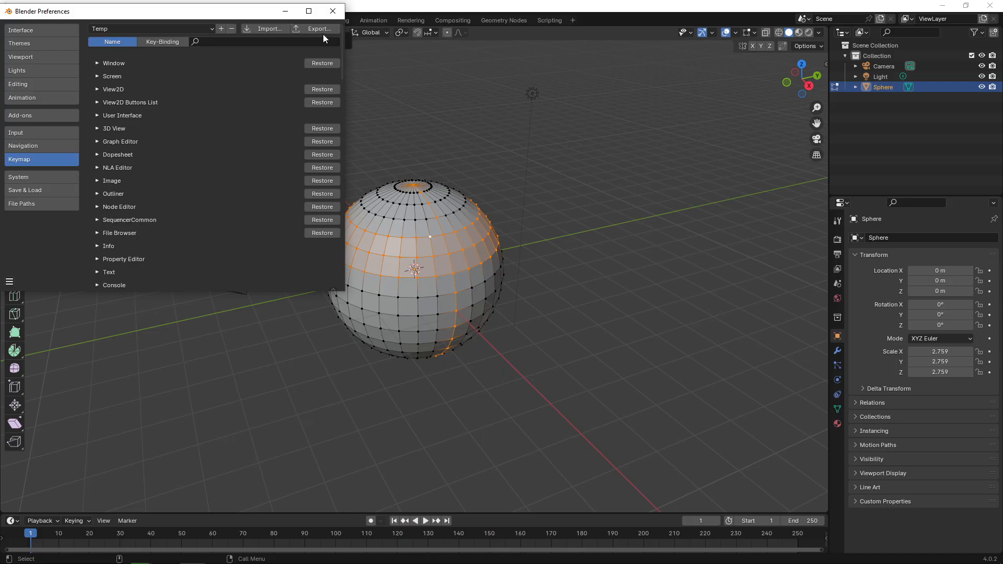
click(322, 34)
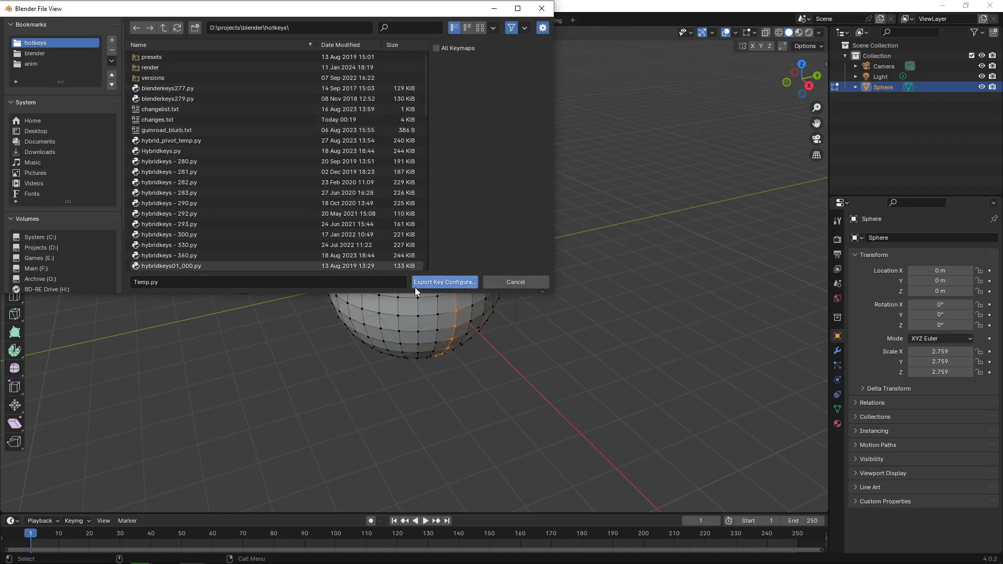
click(444, 282)
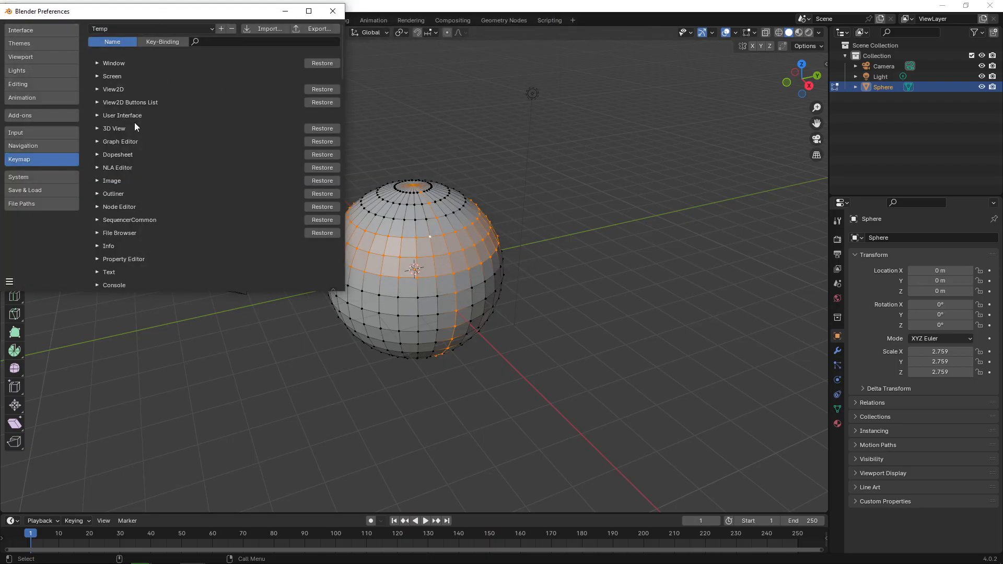
Step: Check the notes, expand Insert Keyframe (Buttons) in the User Interface keymap section and copy its operator name
key(alt+Tab)
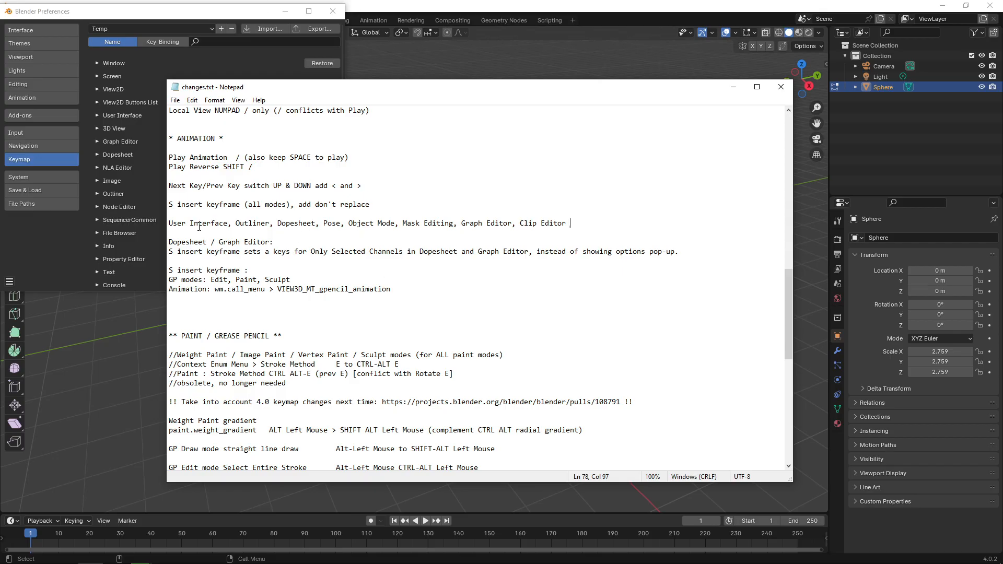
key(alt+Tab)
click(96, 115)
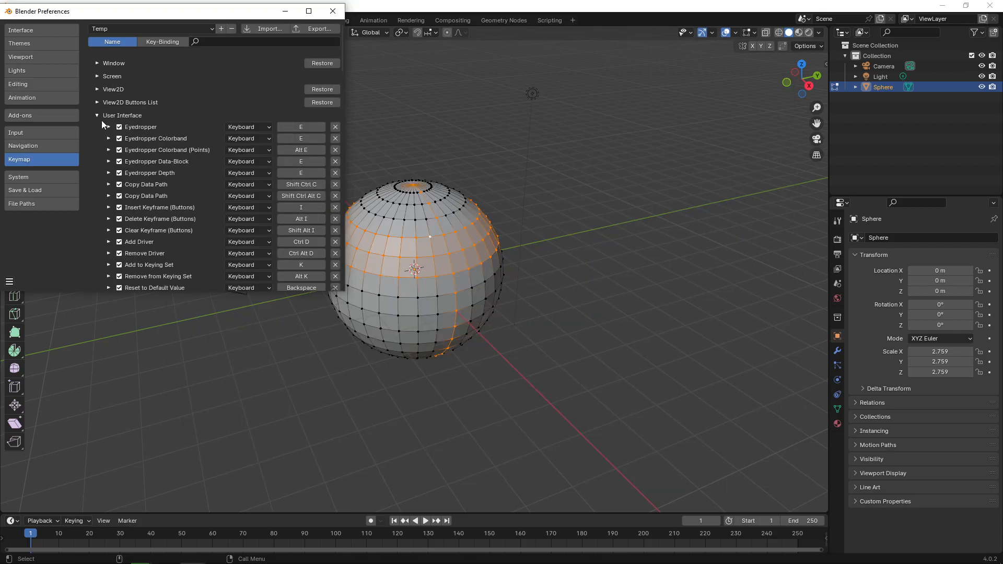
scroll(339, 66, down, 4)
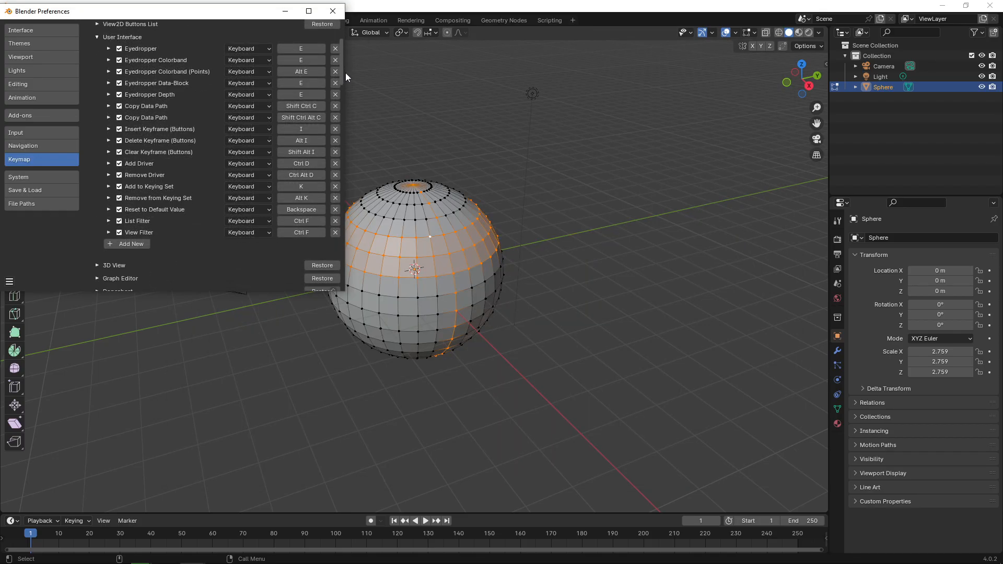
click(108, 126)
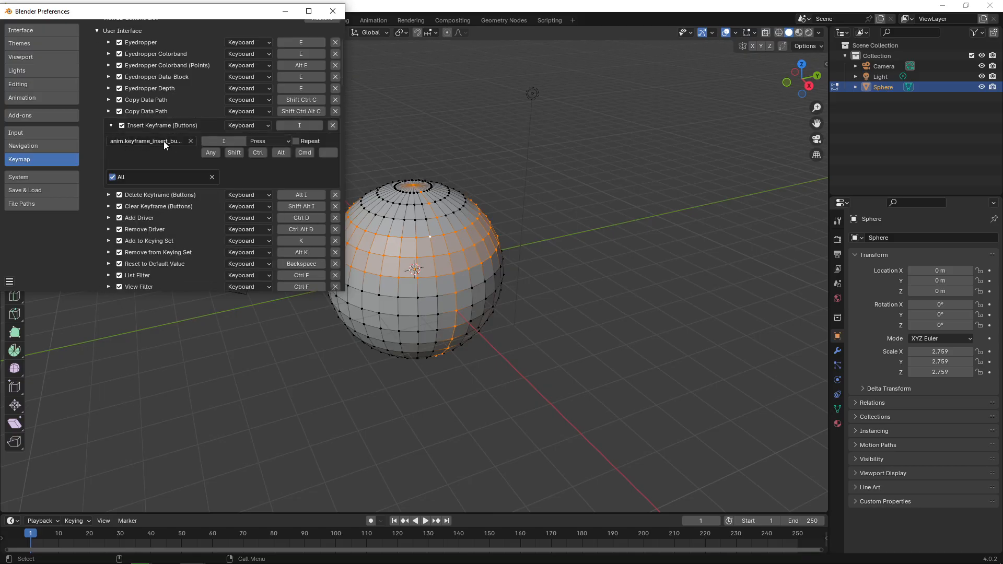
click(164, 141)
click(81, 137)
Step: Add a User Interface keymap entry with the operator anim.keyframe_insert_button, bind it to S and keep All enabled
scroll(342, 73, down, 2)
scroll(342, 73, down, 5)
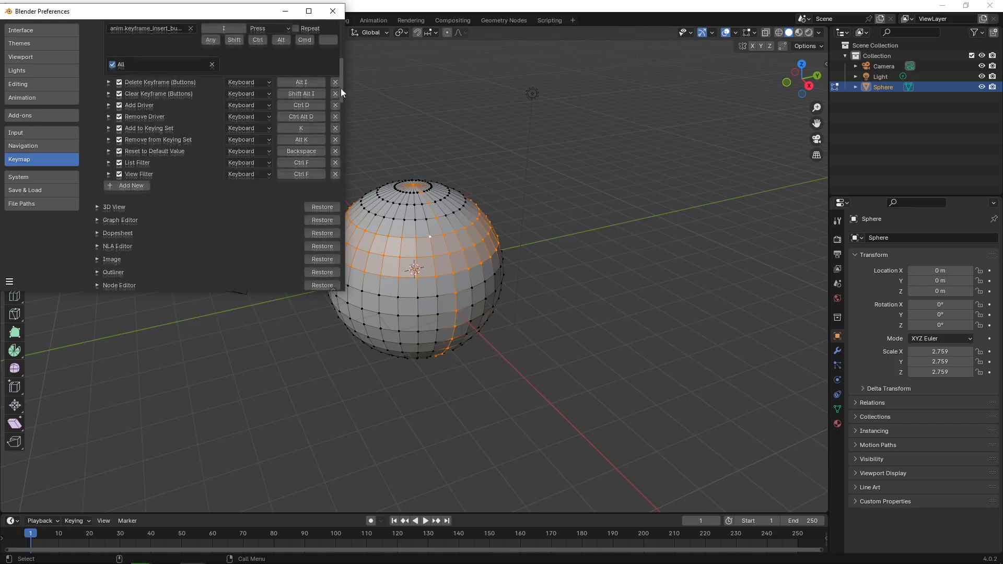
click(113, 186)
click(140, 203)
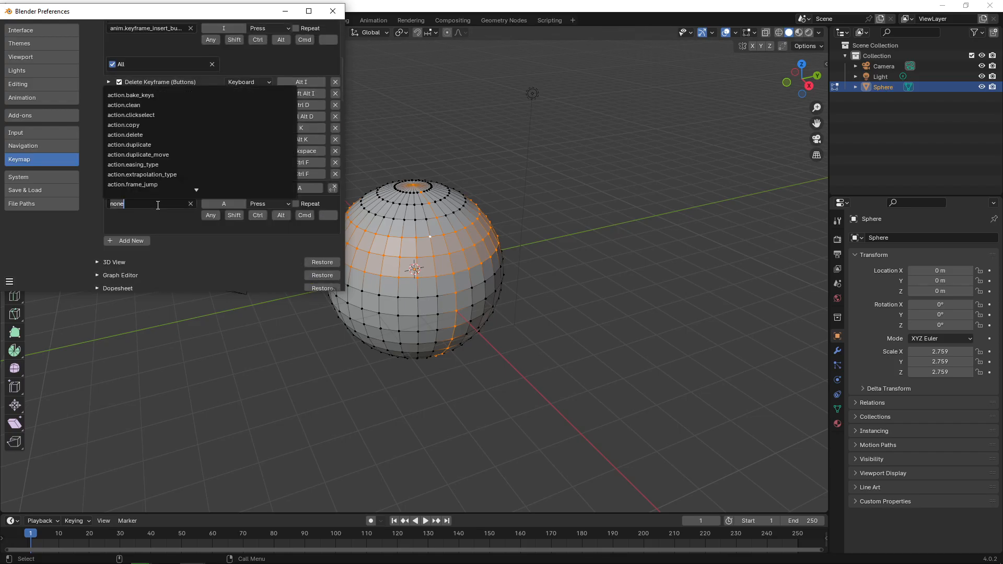
text(anim.keyframe_insert_button)
click(165, 96)
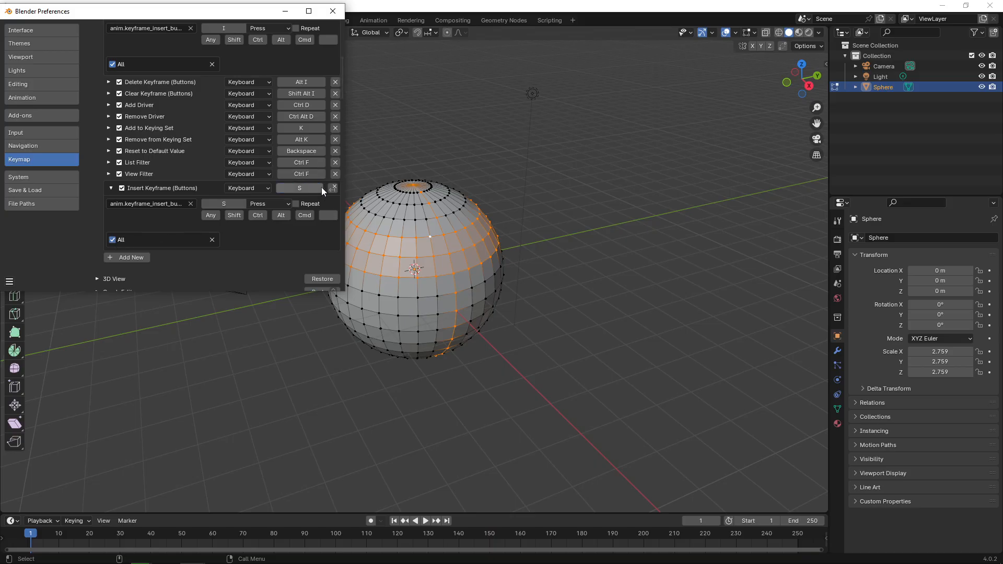
scroll(338, 61, up, 5)
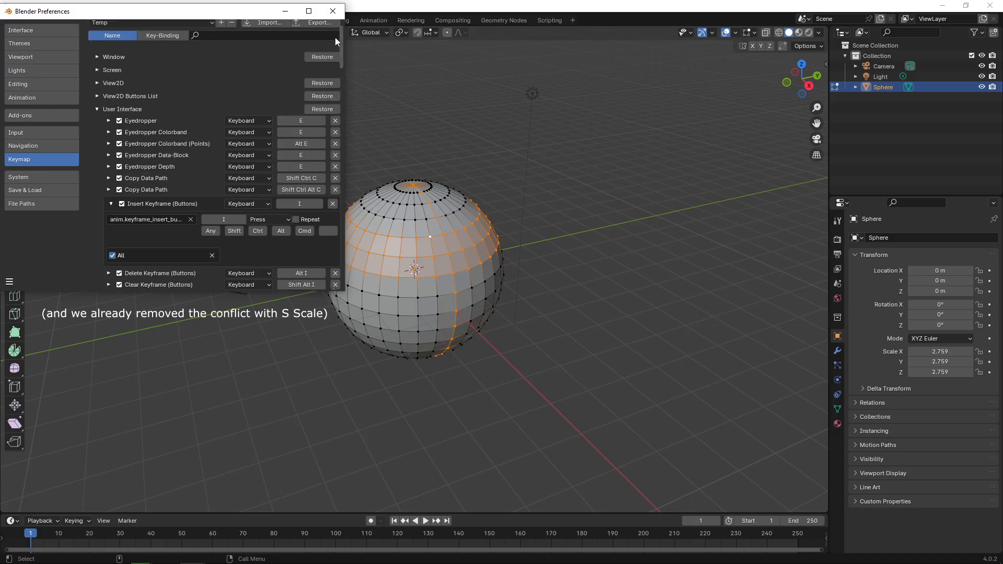
Step: Check the notes for the next editor, expand Insert Keyframe in the Outliner keymap section and copy its operator name
drag(341, 48, 352, 103)
key(alt+Tab)
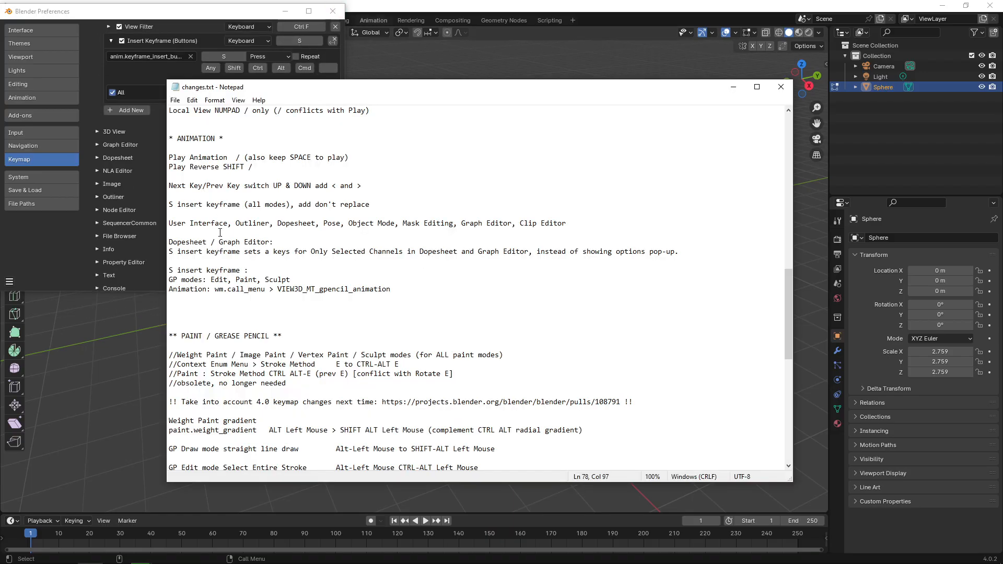
key(alt+Tab)
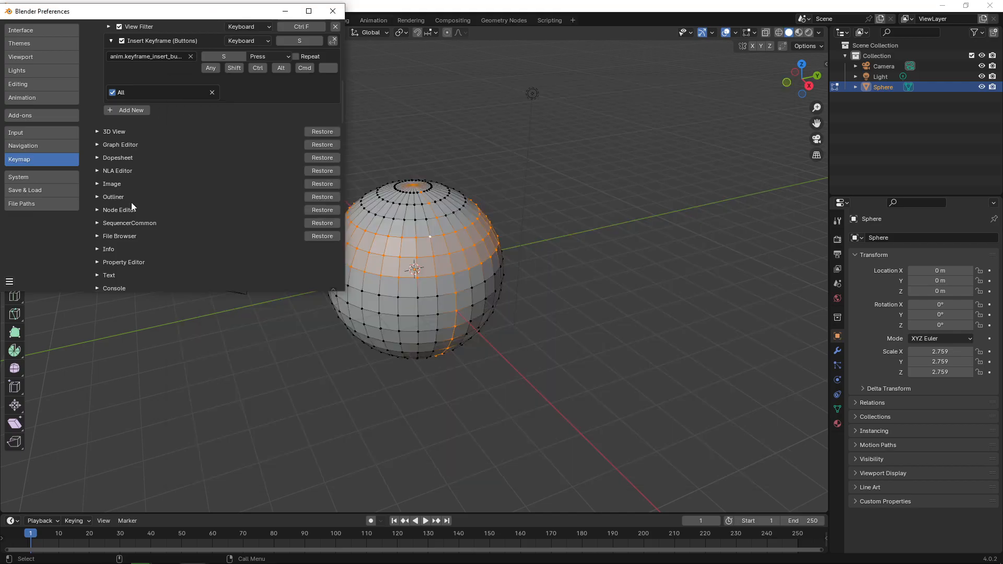
click(96, 196)
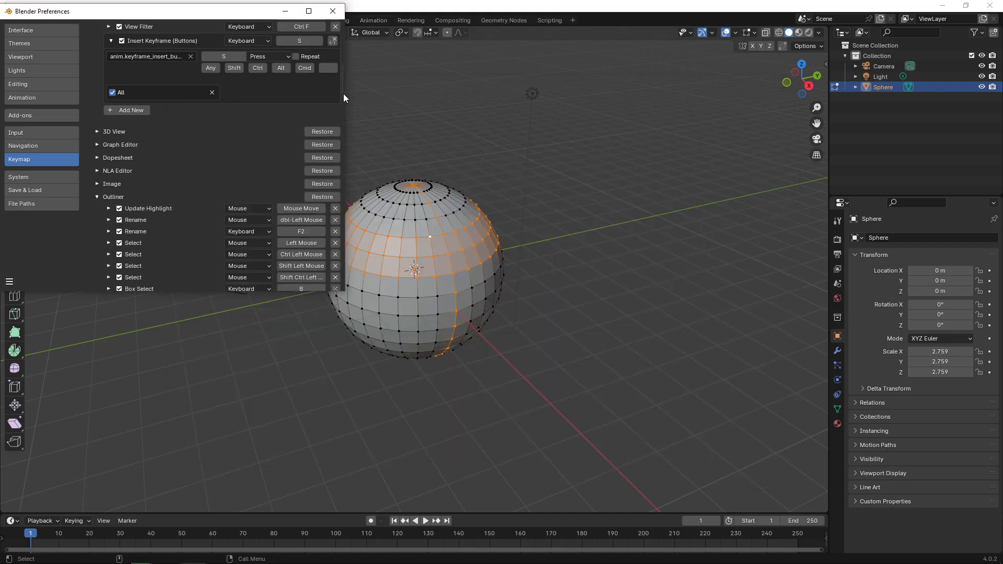
drag(341, 89, 345, 155)
click(108, 118)
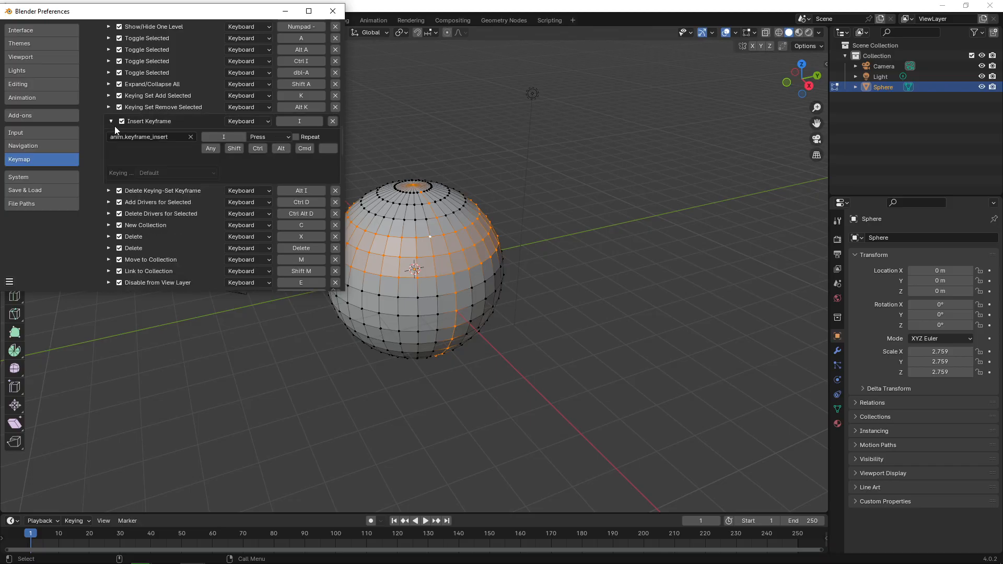
click(154, 137)
Step: Add an Outliner keymap entry with the operator anim.keyframe_insert and bind it to S
mouse_move(340, 142)
mouse_down()
mouse_move(344, 63)
mouse_move(342, 148)
mouse_up()
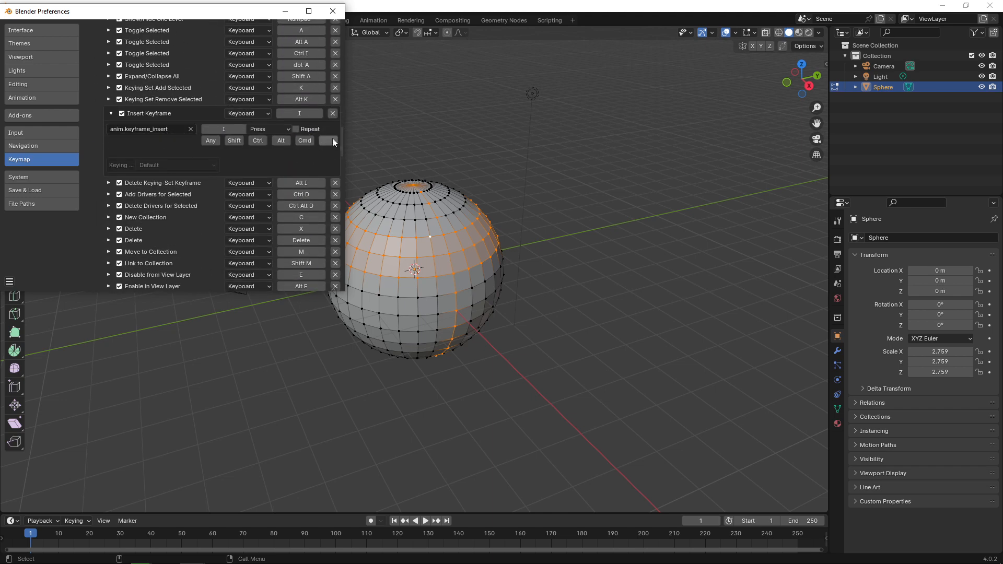
scroll(343, 137, down, 3)
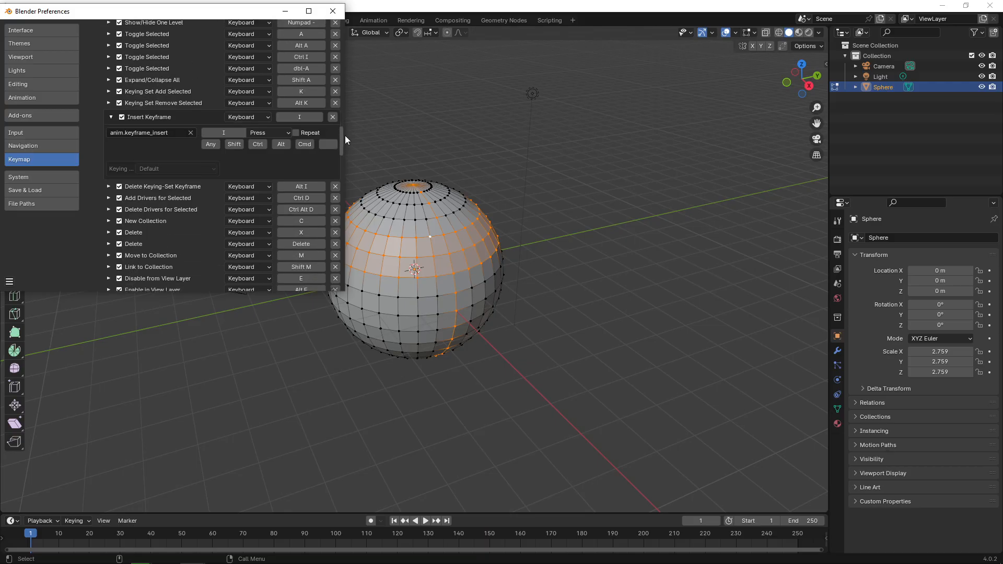
scroll(345, 143, down, 6)
click(111, 154)
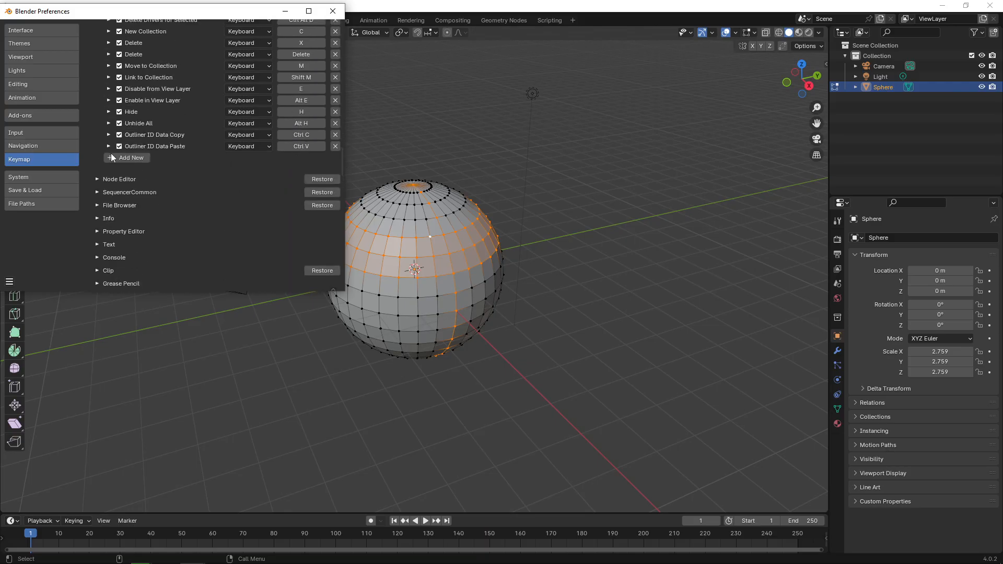
click(112, 159)
click(156, 174)
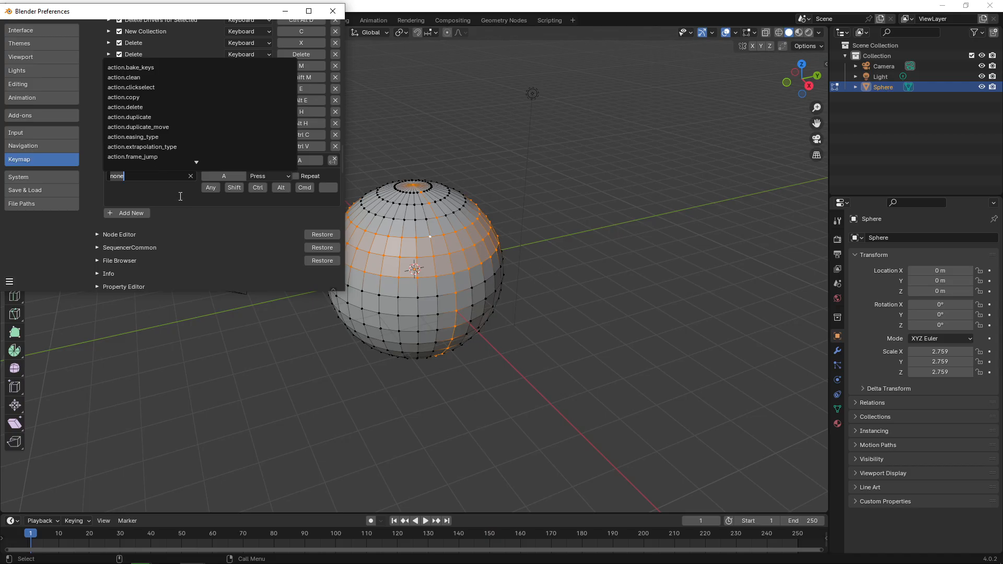
text(anim.keyframe_insert)
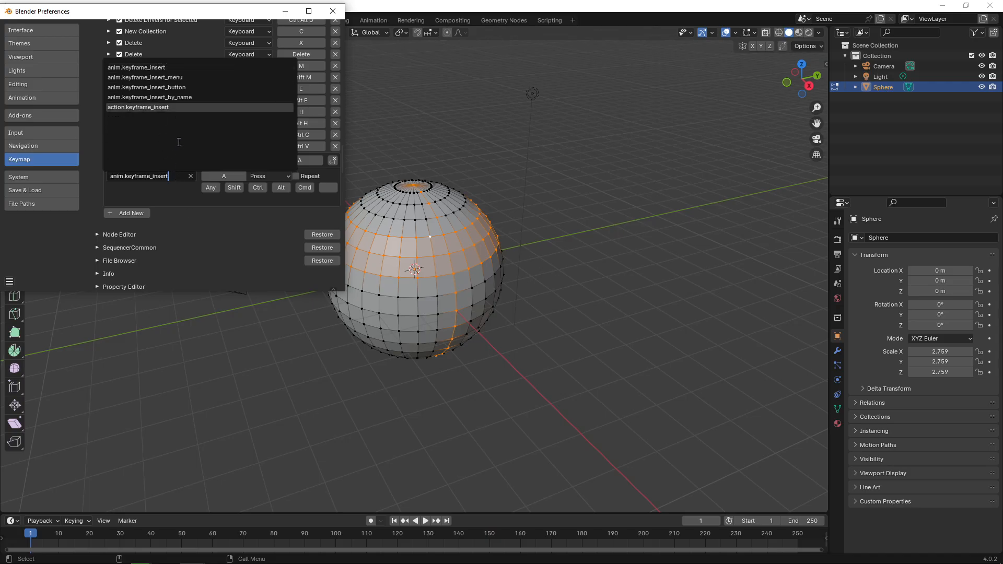
click(165, 67)
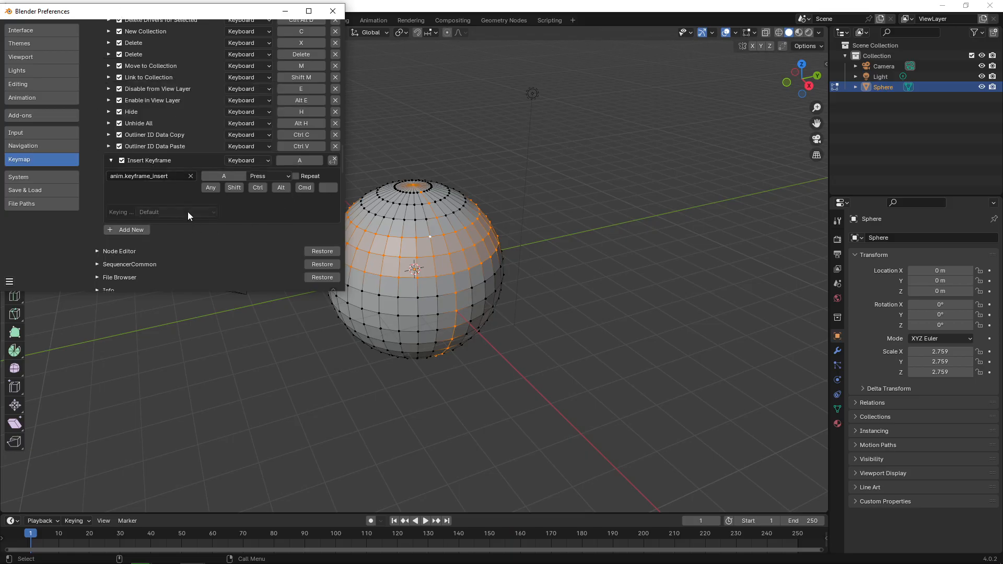
click(341, 161)
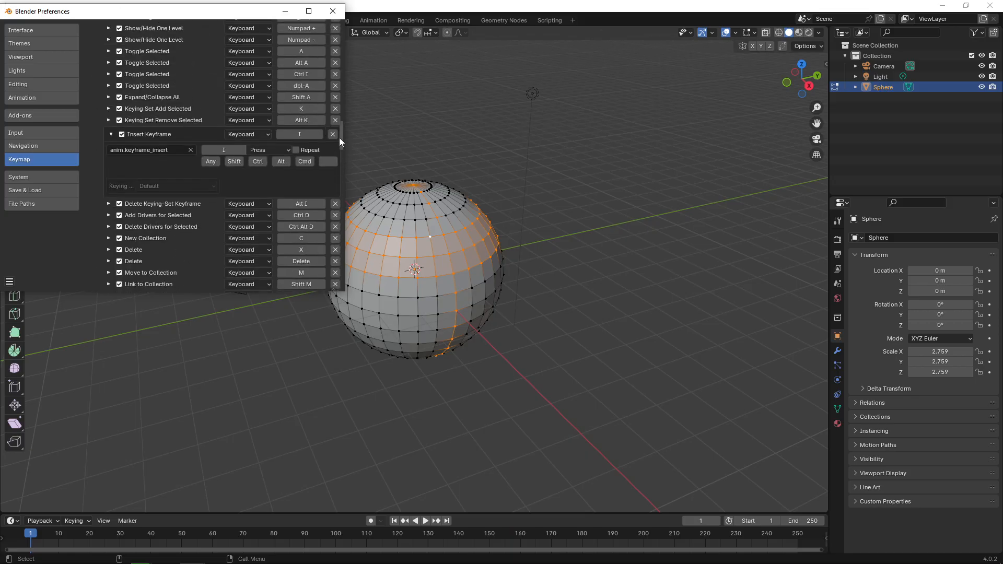
drag(340, 136, 340, 164)
scroll(318, 169, up, 3)
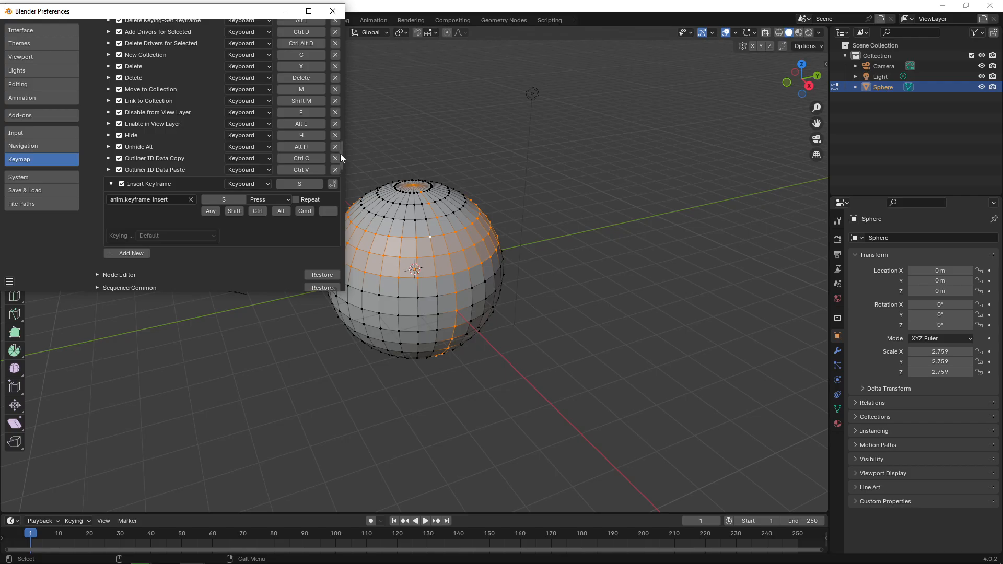
mouse_move(340, 154)
mouse_down()
mouse_move(344, 165)
mouse_move(343, 145)
mouse_up()
Step: Check the notes for the next editor needing the S keyframe hotkey and return to the Dopesheet keymap section in Blender Preferences
key(alt+Tab)
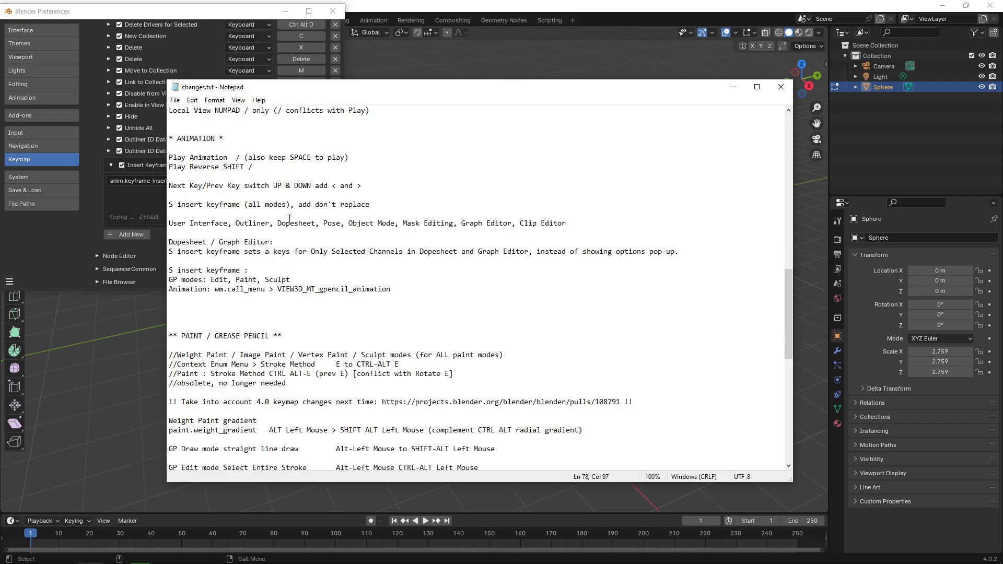
click(254, 11)
drag(343, 147, 342, 90)
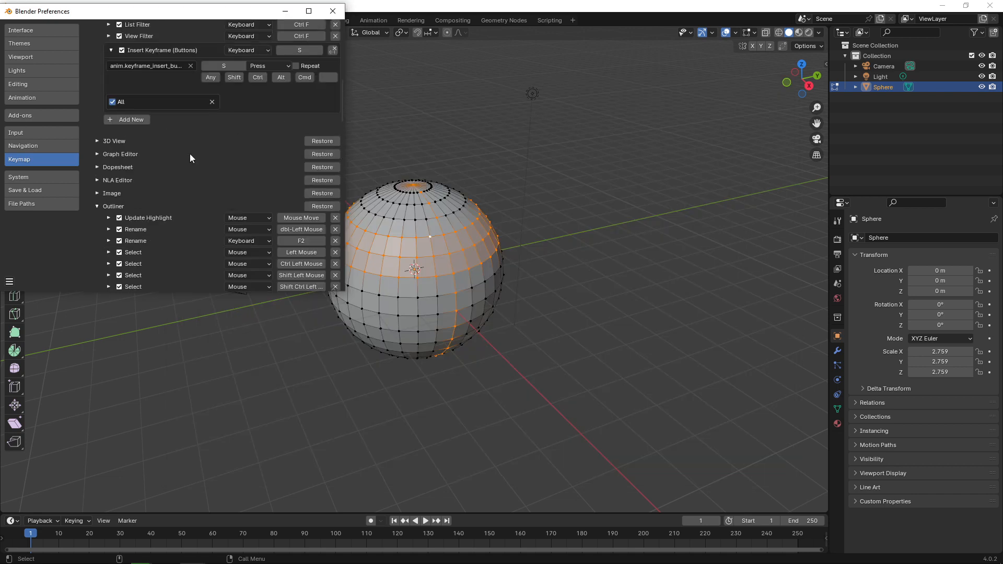
Step: Copy the operator identifier action.keyframe_insert from the existing Insert Keyframes entry in the Dopesheet (Global) keymap
click(94, 207)
click(98, 166)
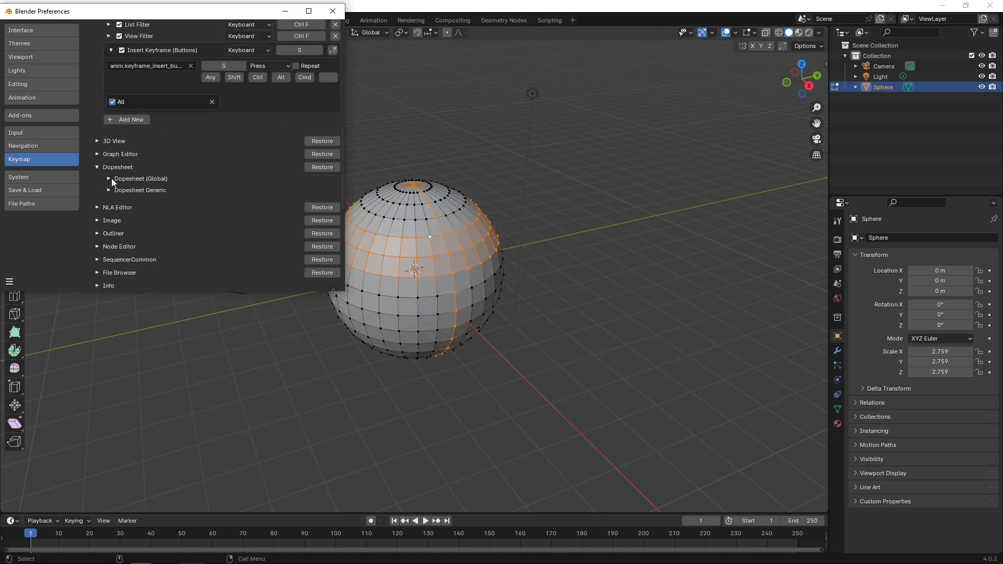
click(110, 179)
drag(344, 90, 344, 172)
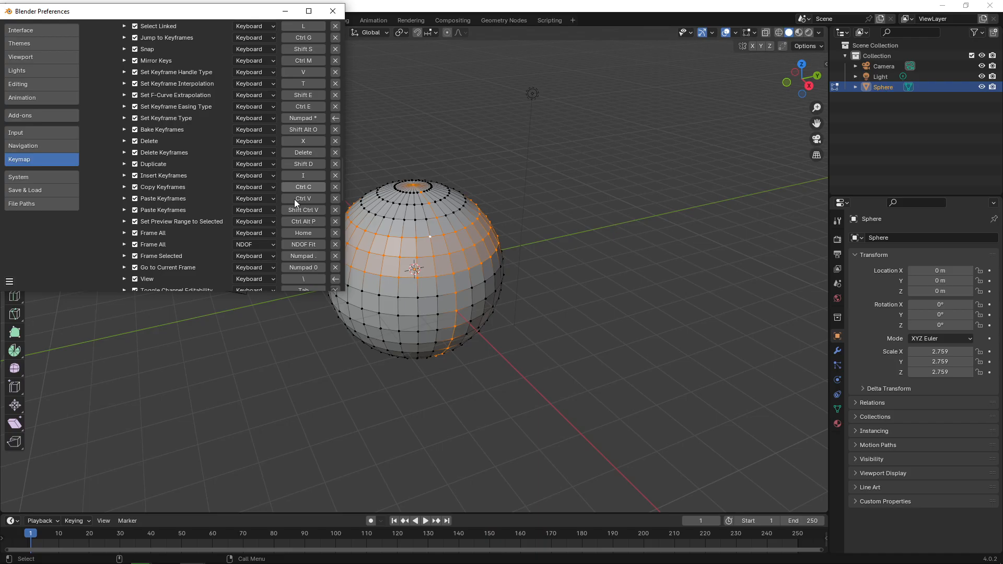
click(123, 176)
click(174, 194)
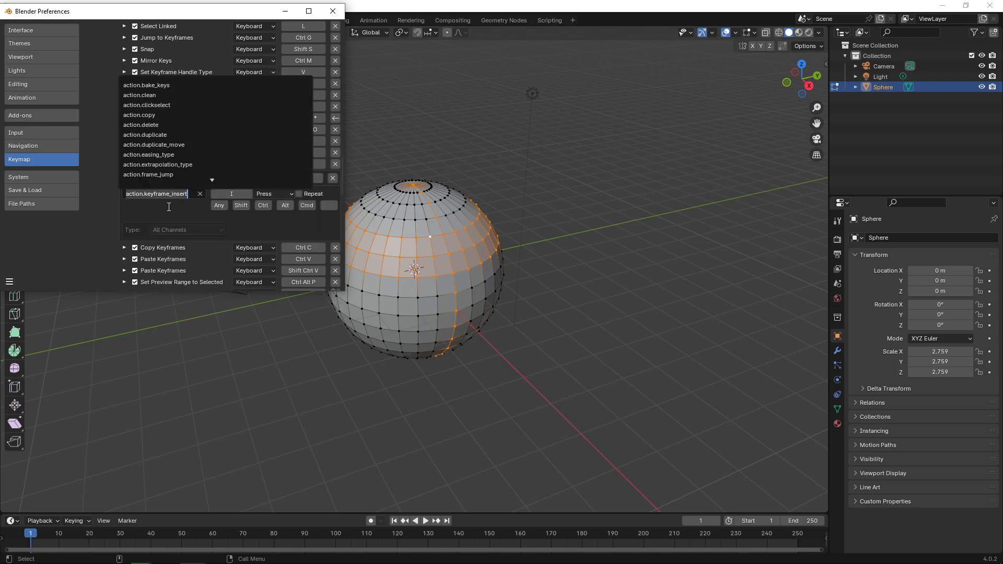
click(103, 205)
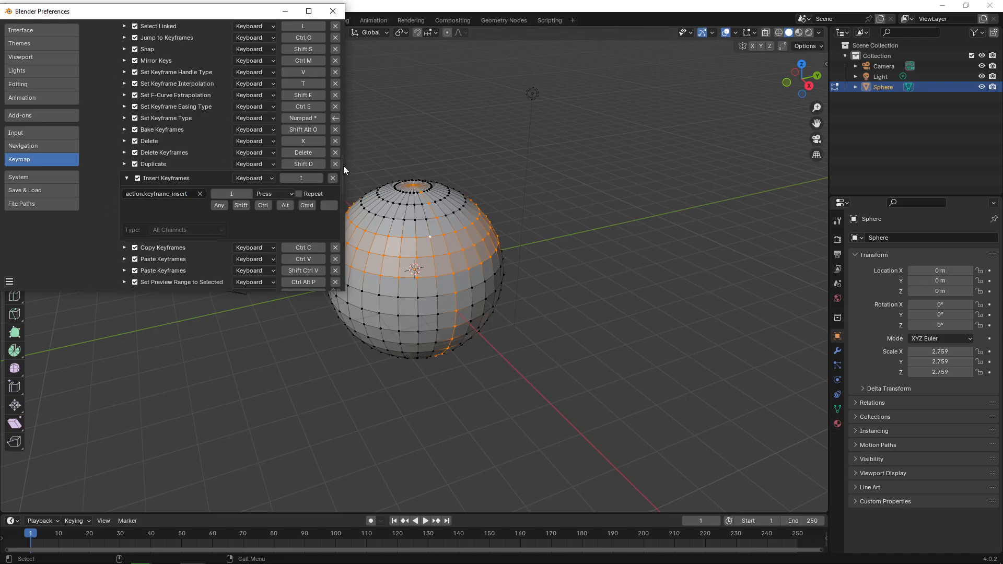
Step: Add a Dopesheet (Global) keymap entry for action.keyframe_insert, bound to S with Type set to Only Selected Channels
drag(341, 168, 342, 233)
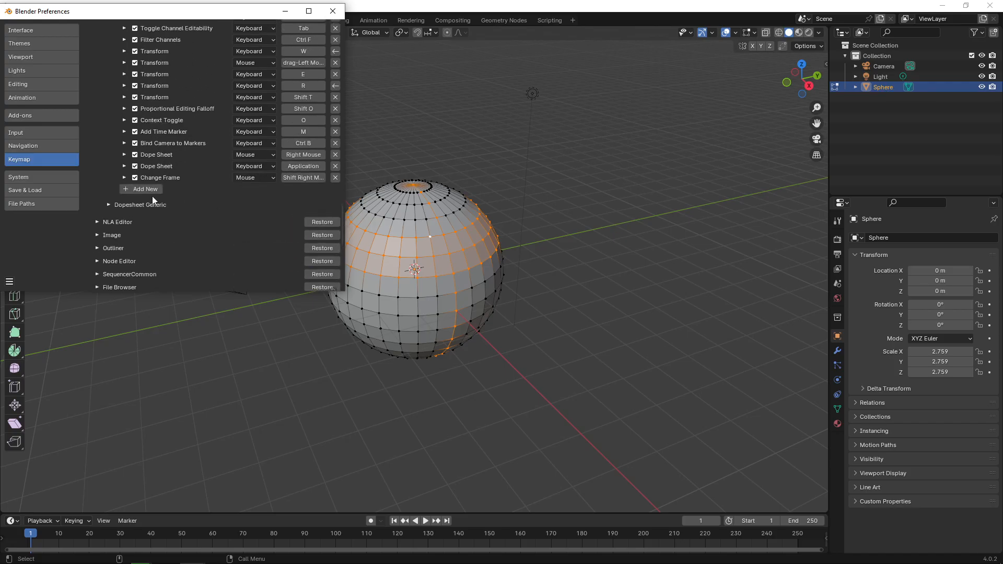
click(133, 189)
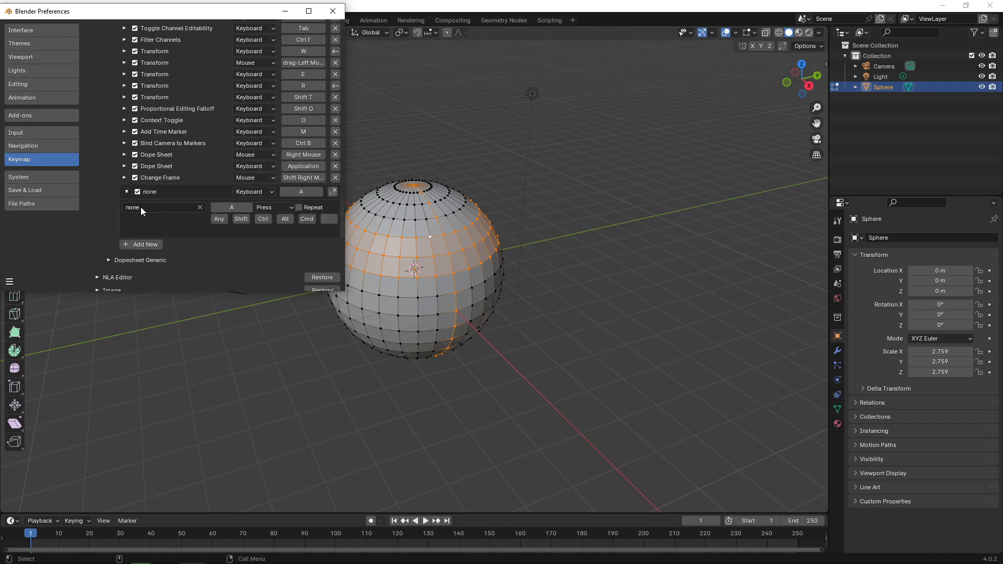
click(141, 208)
text(action.keyframe_insert)
click(160, 99)
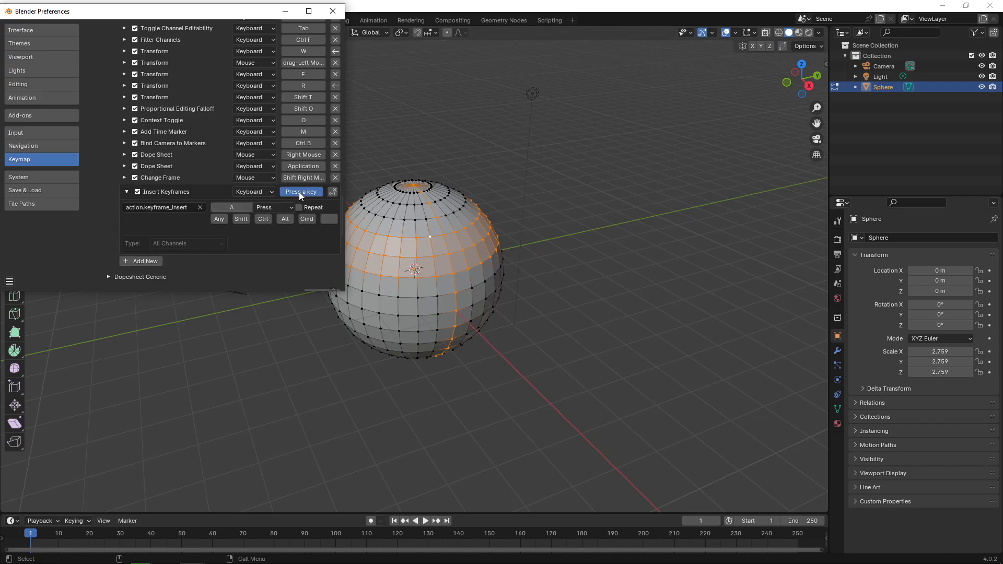
drag(342, 212, 329, 212)
click(176, 247)
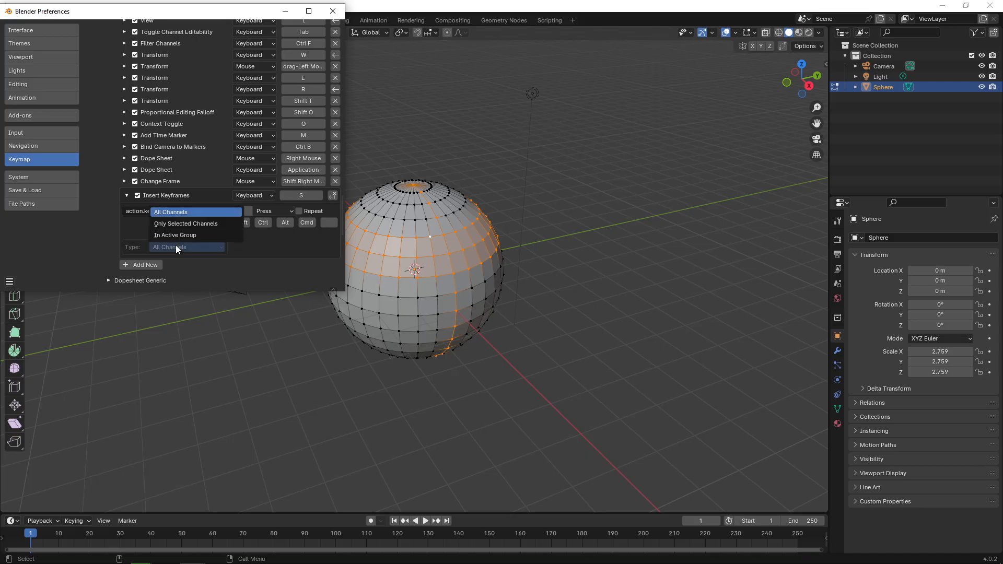
click(197, 224)
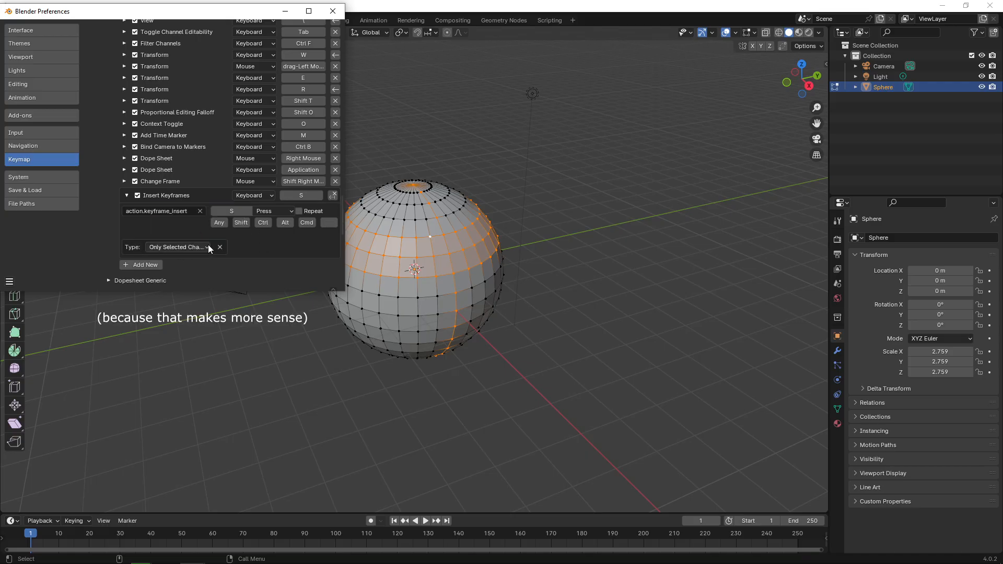
Step: Copy the operator identifier graph.keyframe_insert from the existing Insert Keyframes entry in the Graph Editor (Global) keymap
mouse_move(342, 217)
mouse_down()
mouse_move(345, 174)
mouse_move(346, 229)
mouse_up()
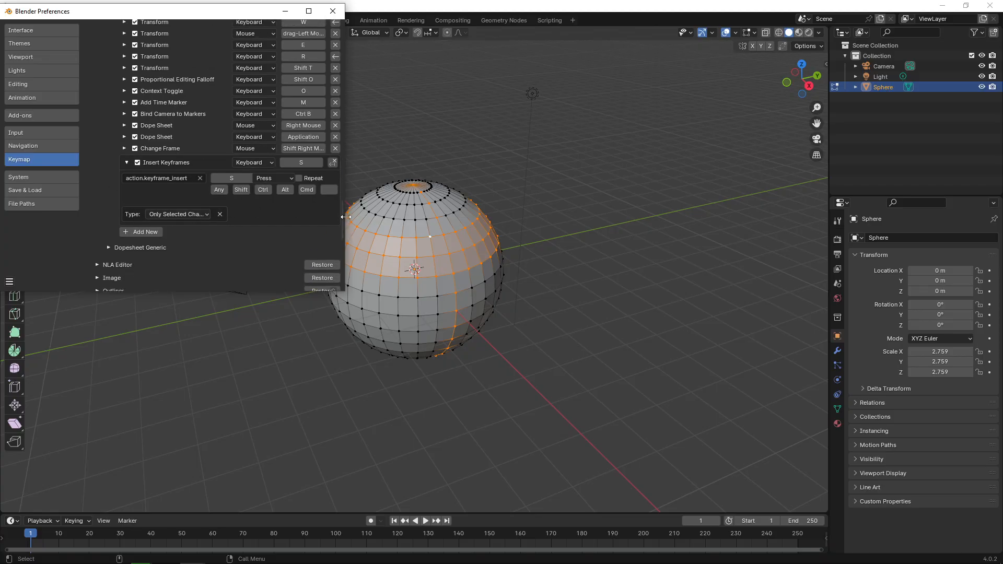
scroll(341, 225, up, 2)
drag(345, 224, 343, 123)
click(108, 129)
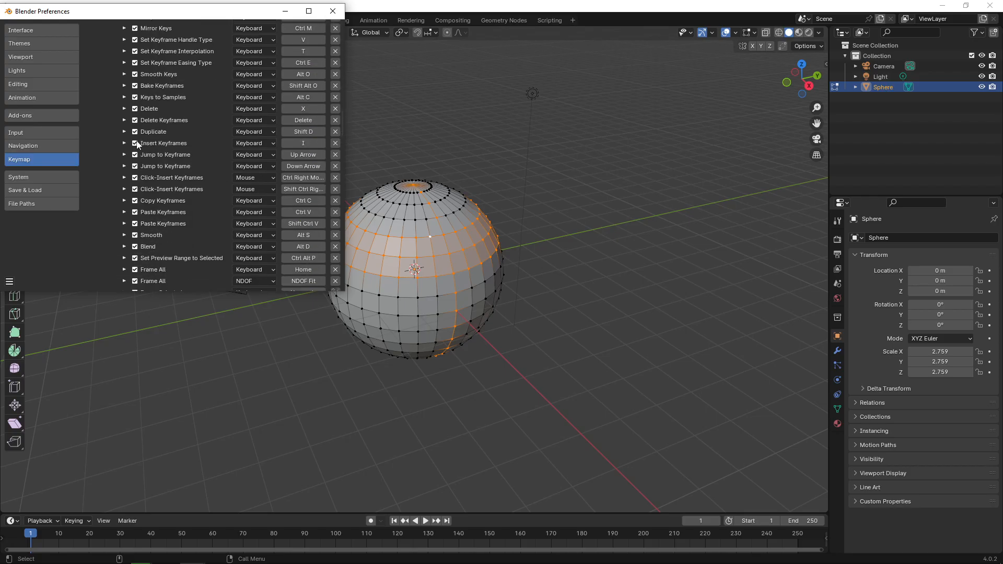
click(125, 143)
click(171, 162)
key(ctrl+c)
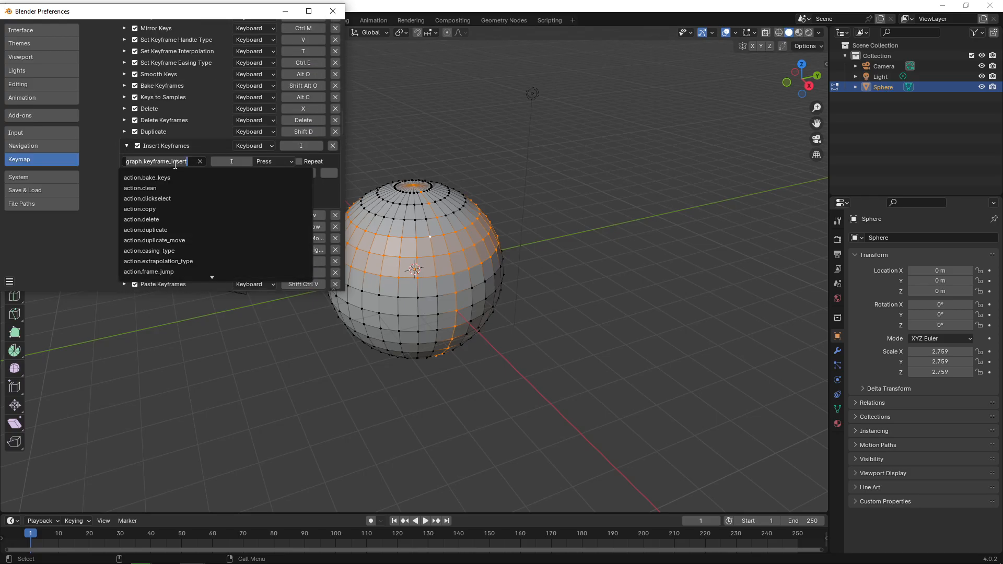
click(109, 170)
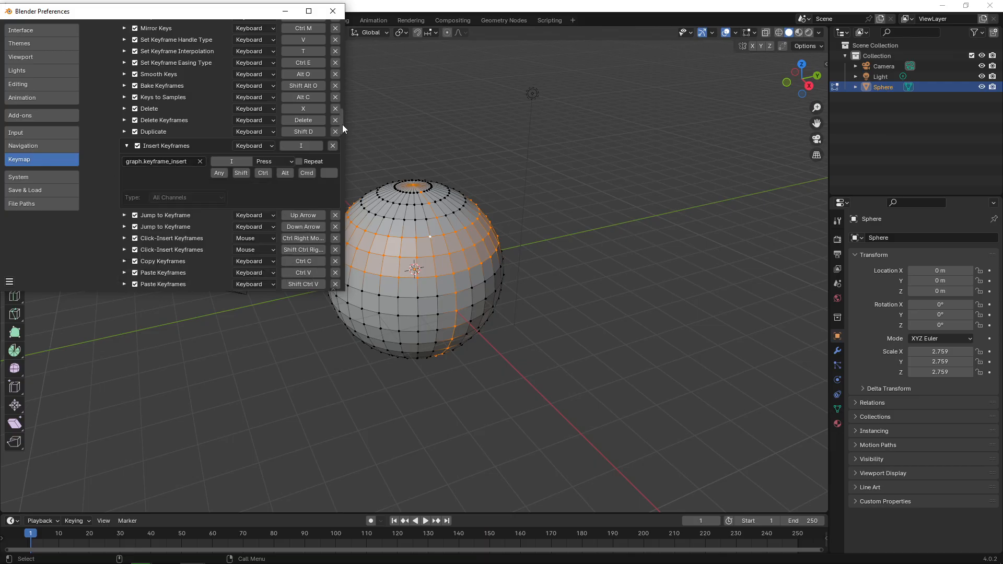
Step: Add a Graph Editor (Global) keymap entry for graph.keyframe_insert, bound to S with Type set to Only Selected Channels
drag(342, 124, 345, 162)
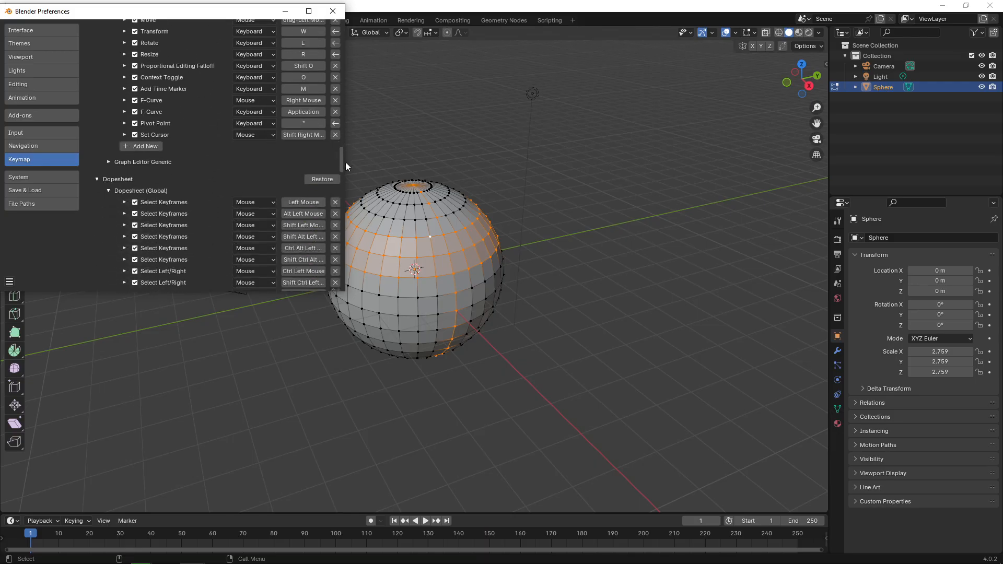
click(127, 146)
click(154, 164)
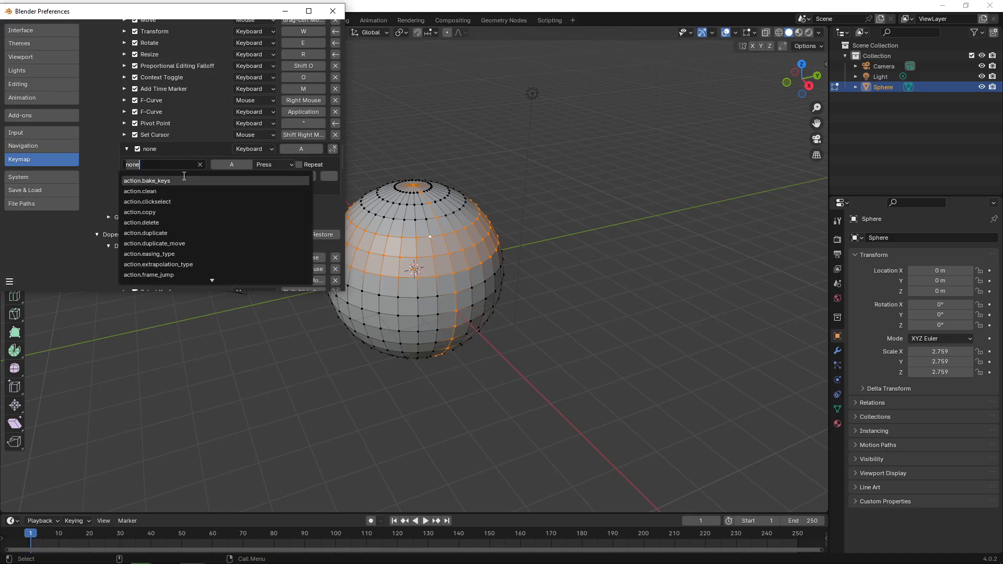
key(ctrl+v)
click(159, 181)
click(166, 201)
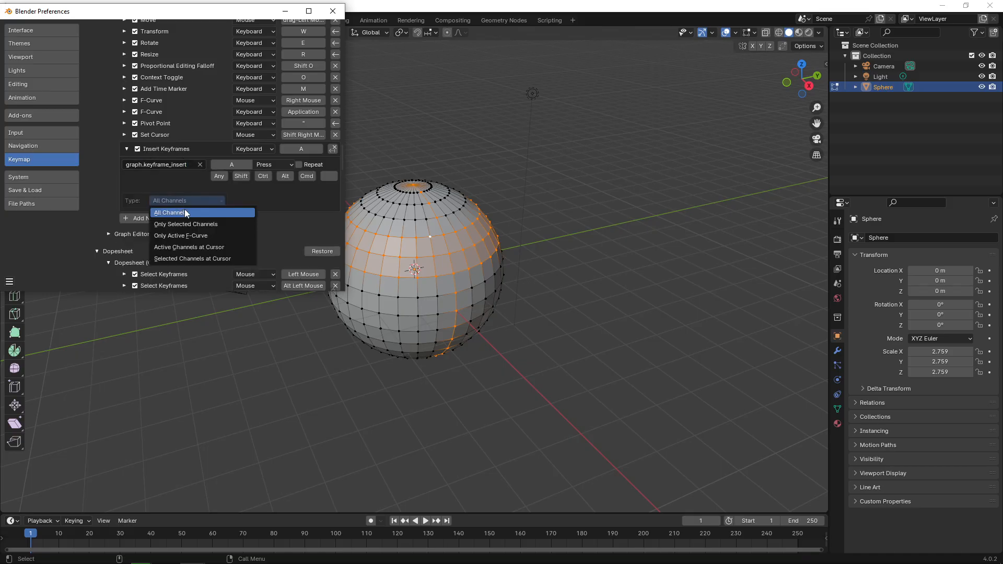
click(213, 224)
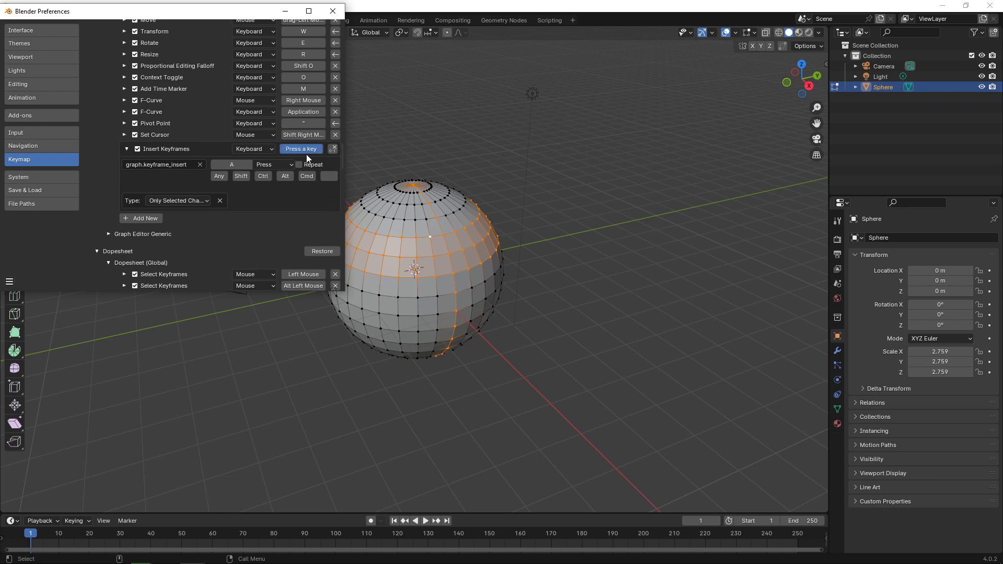
Step: Copy the operator identifier of the Insert Keyframe Menu entry in the 3D View Object Mode (Global) keymap
scroll(343, 172, up, 10)
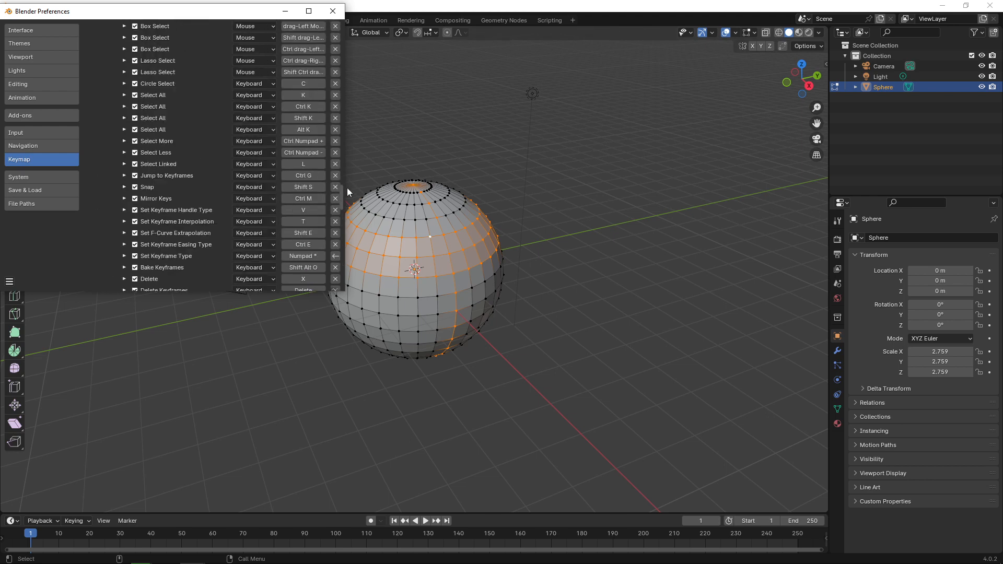
drag(346, 187, 360, 64)
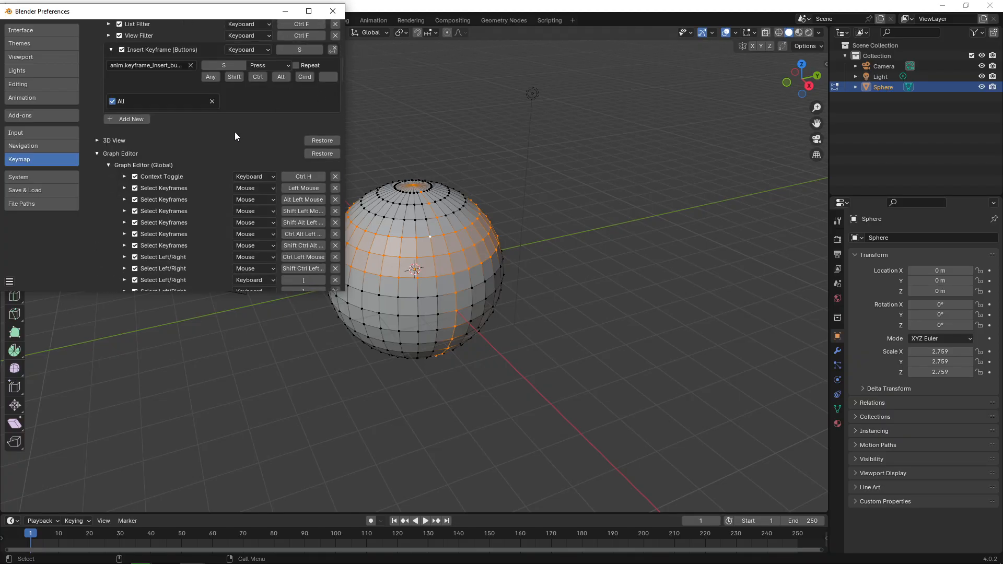
click(99, 141)
click(120, 163)
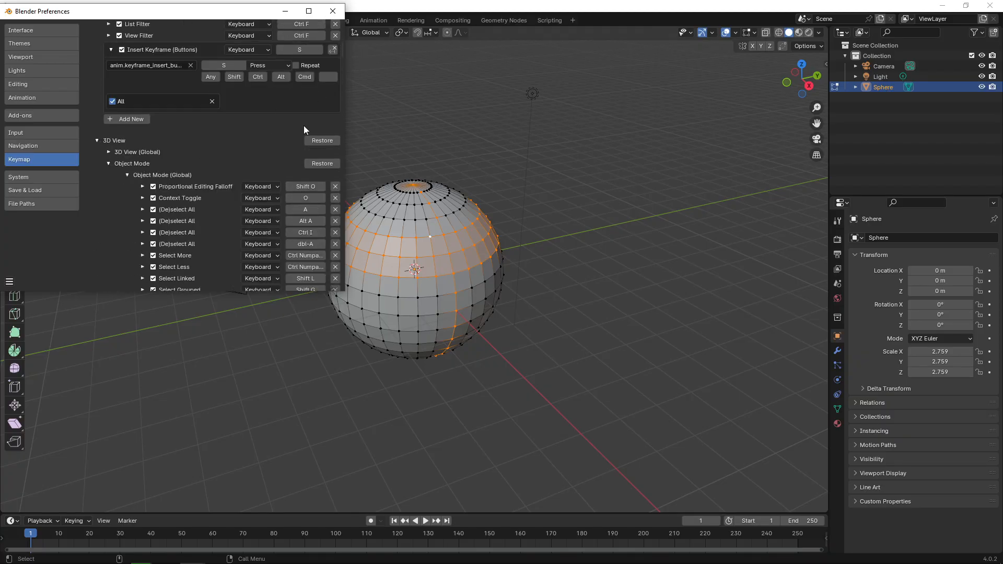
scroll(340, 50, down, 6)
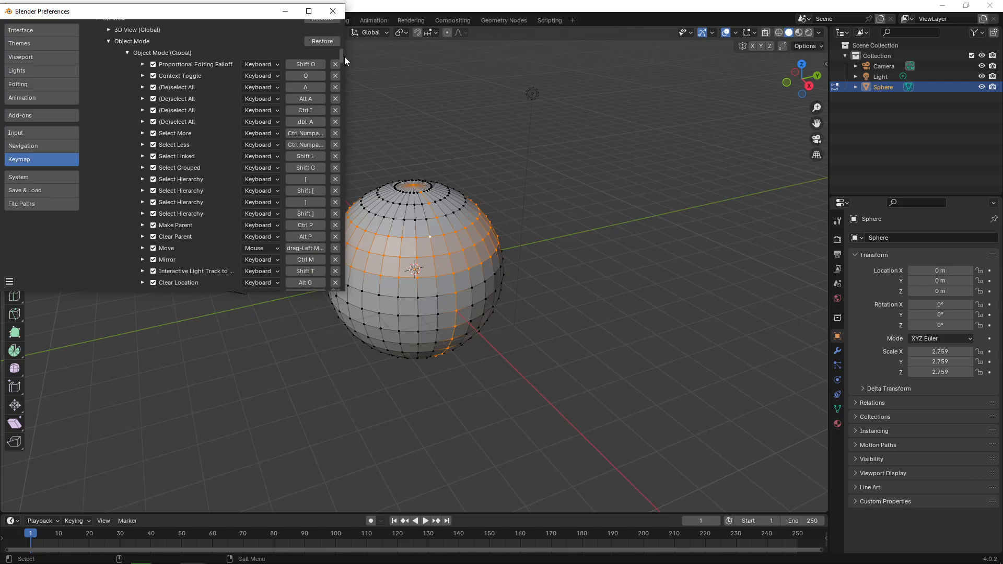
scroll(344, 57, down, 11)
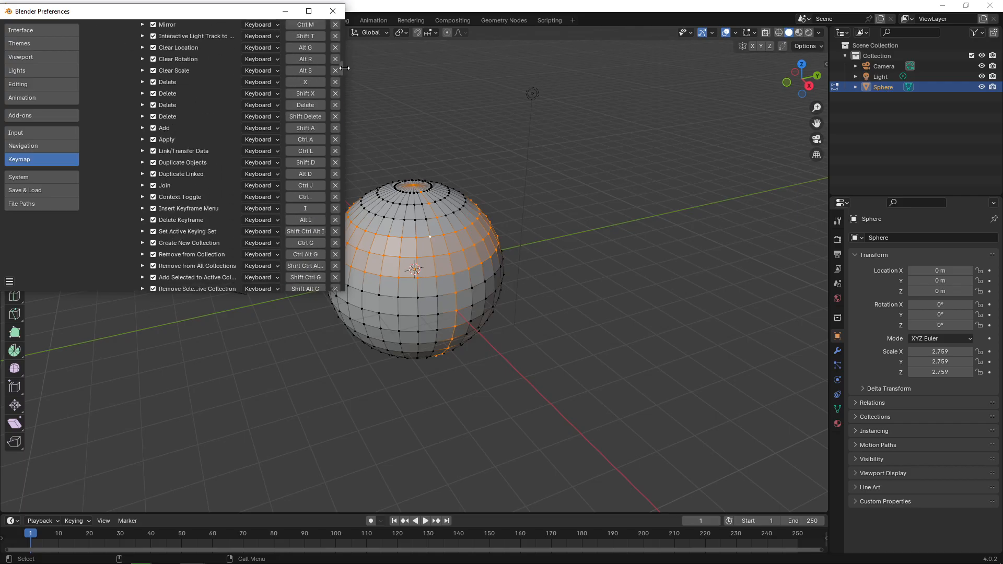
scroll(345, 68, up, 1)
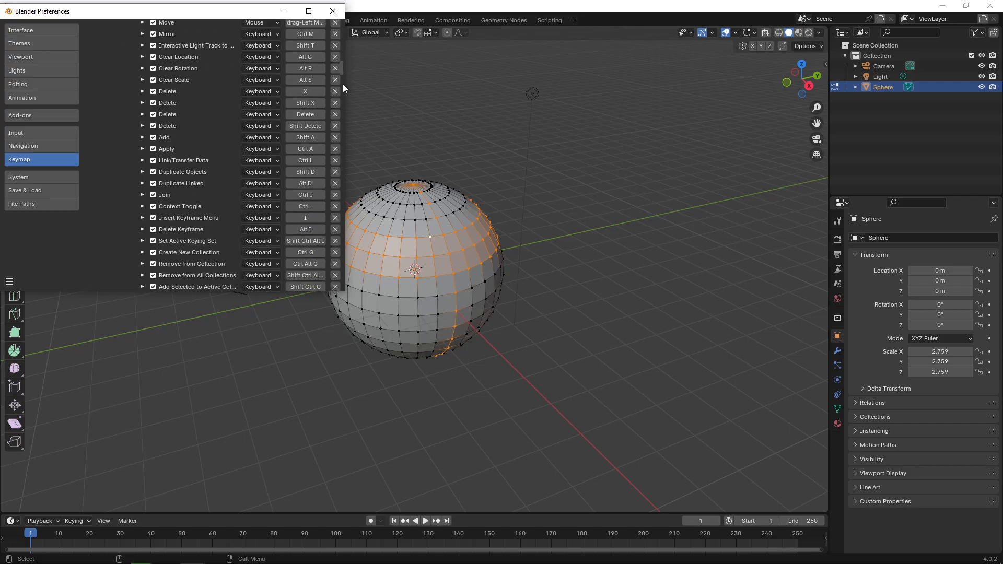
click(141, 218)
click(188, 237)
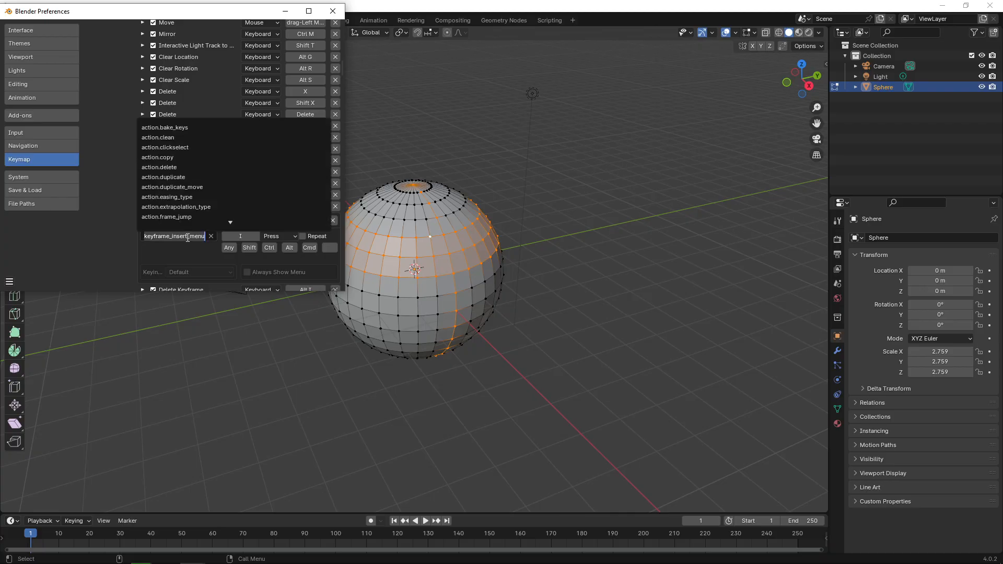
key(Escape)
click(143, 218)
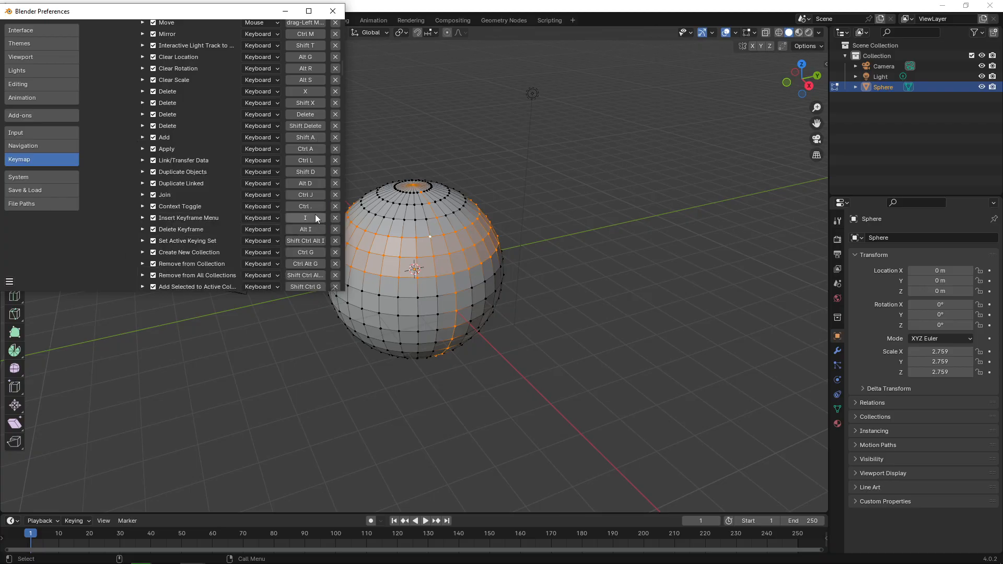
Step: Add an Object Mode (Global) keymap entry for anim.keyframe_insert_menu and bind it to S
scroll(343, 96, down, 15)
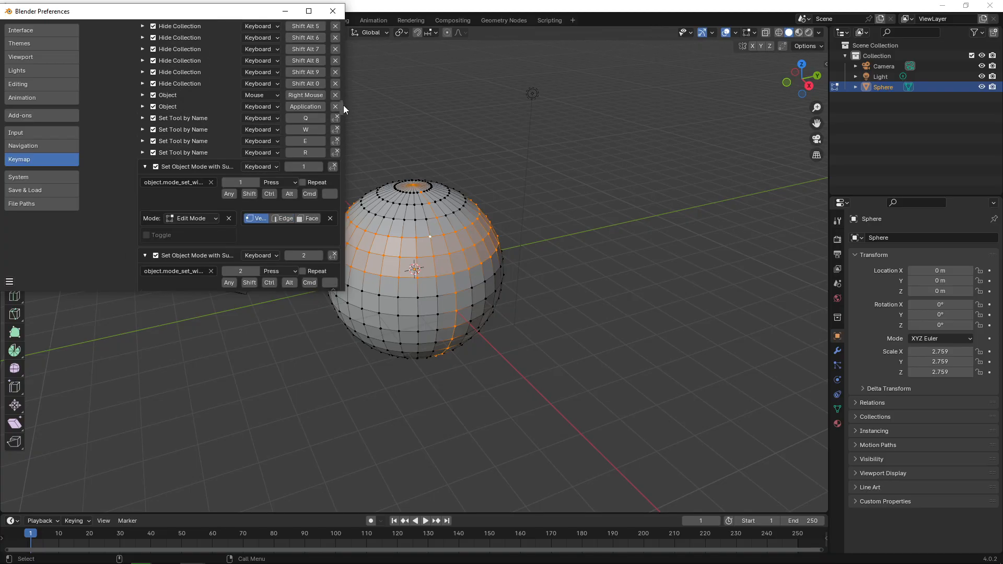
drag(343, 105, 342, 118)
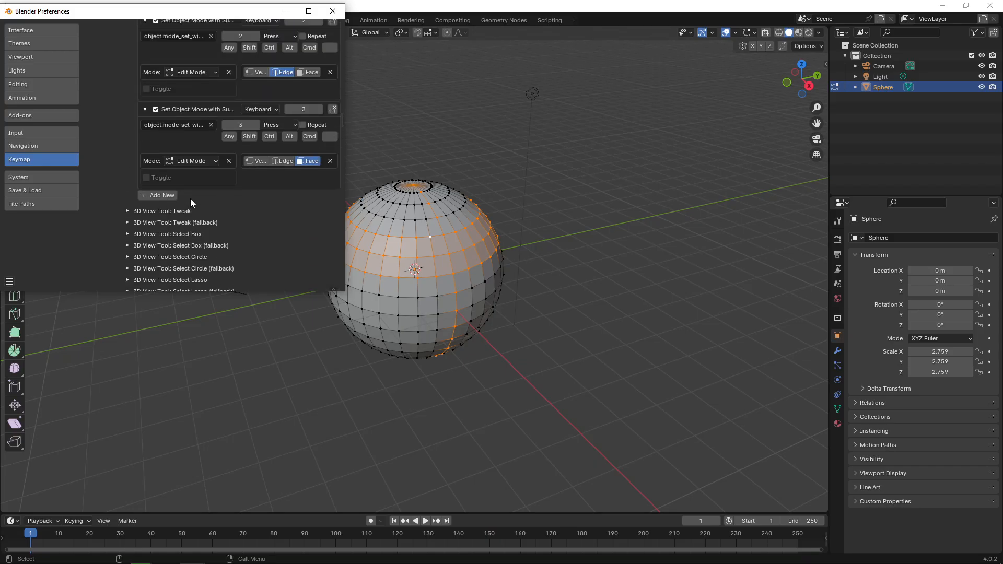
click(152, 197)
click(143, 197)
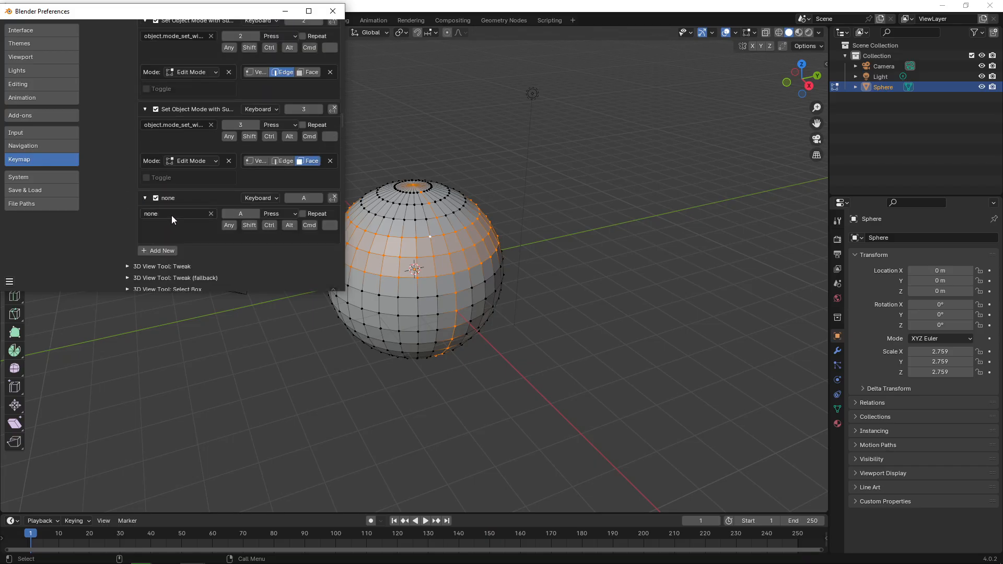
click(171, 215)
text(anim.keyframe_insert_menu)
click(188, 105)
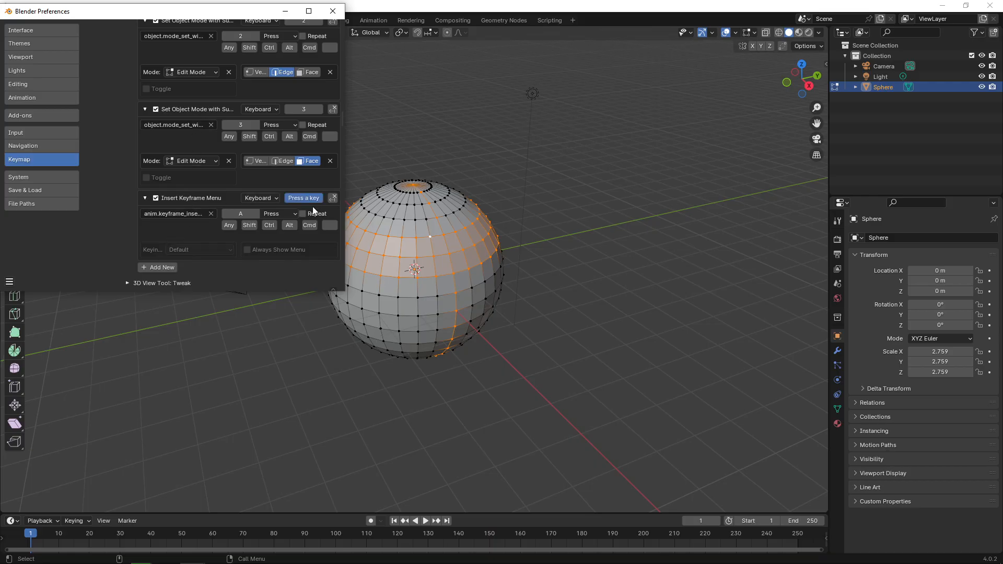
key(s)
Step: Copy the operator identifier of the Insert Keyframe Menu entry in the 3D View Pose keymap
drag(342, 120, 343, 146)
click(108, 138)
click(128, 149)
click(142, 130)
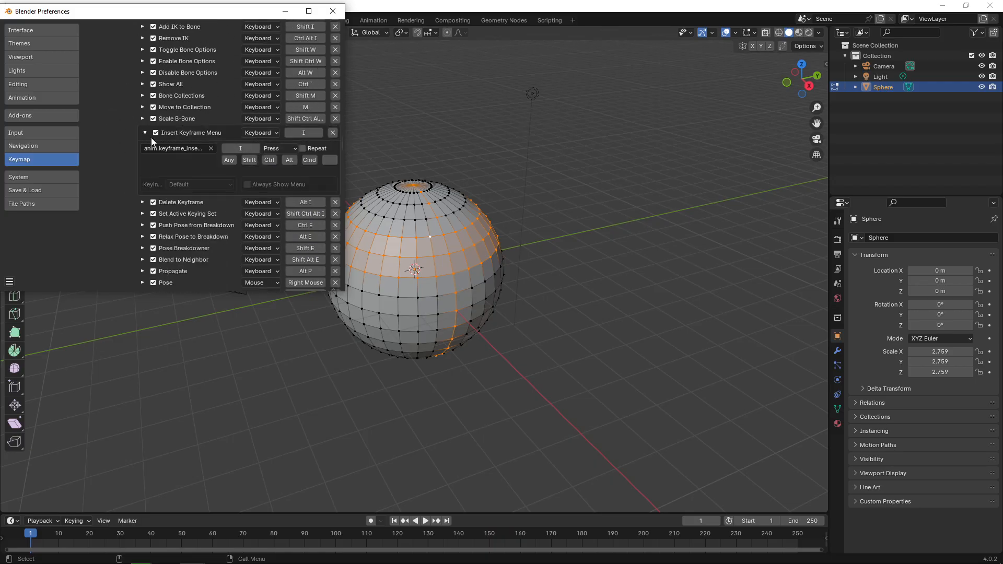
click(189, 149)
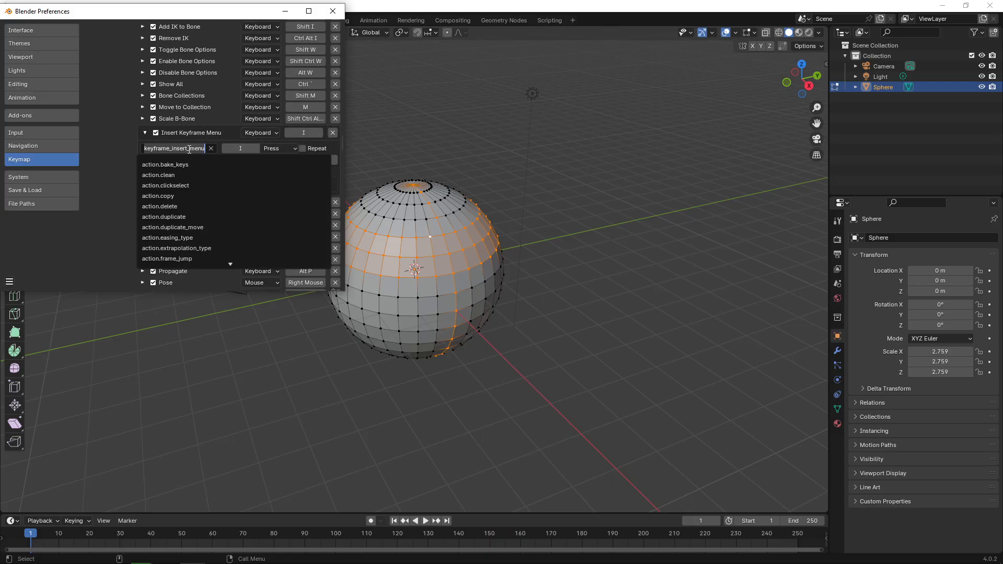
click(119, 183)
Step: Add a Pose keymap entry for anim.keyframe_insert_menu and bind it to S
drag(344, 143, 344, 147)
click(142, 192)
click(142, 191)
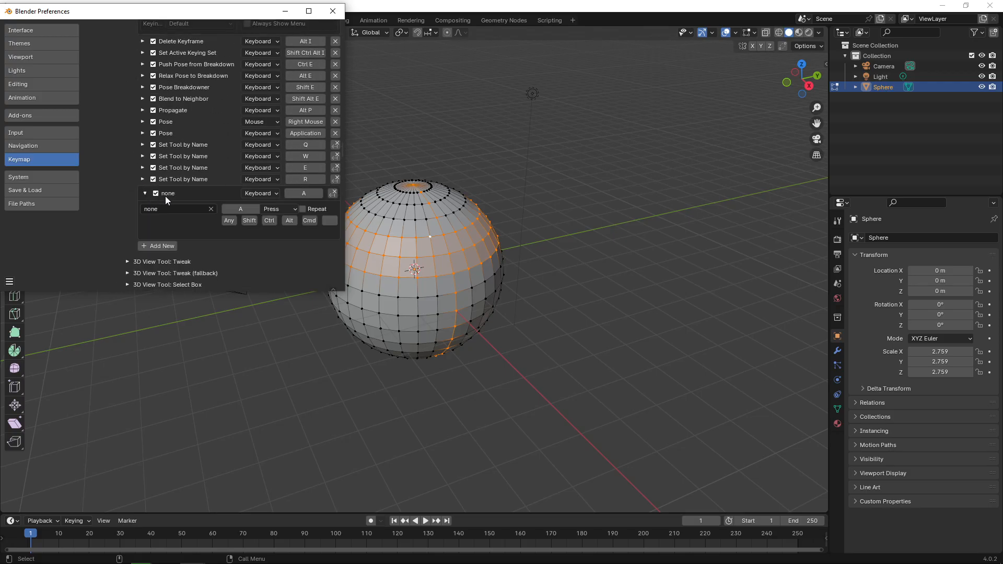
click(175, 208)
text(anim.keyframe_insert_menu)
click(189, 100)
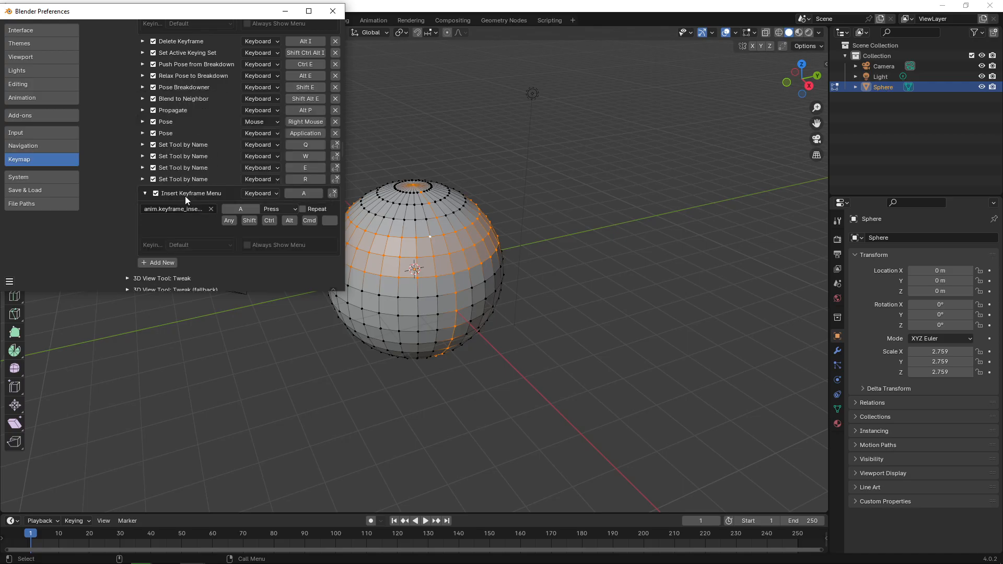
click(304, 193)
Step: Switch to changes.txt in Notepad and check which editors and modes need the S insert-keyframe shortcut
mouse_move(345, 146)
mouse_down()
mouse_move(341, 118)
mouse_move(340, 147)
mouse_up()
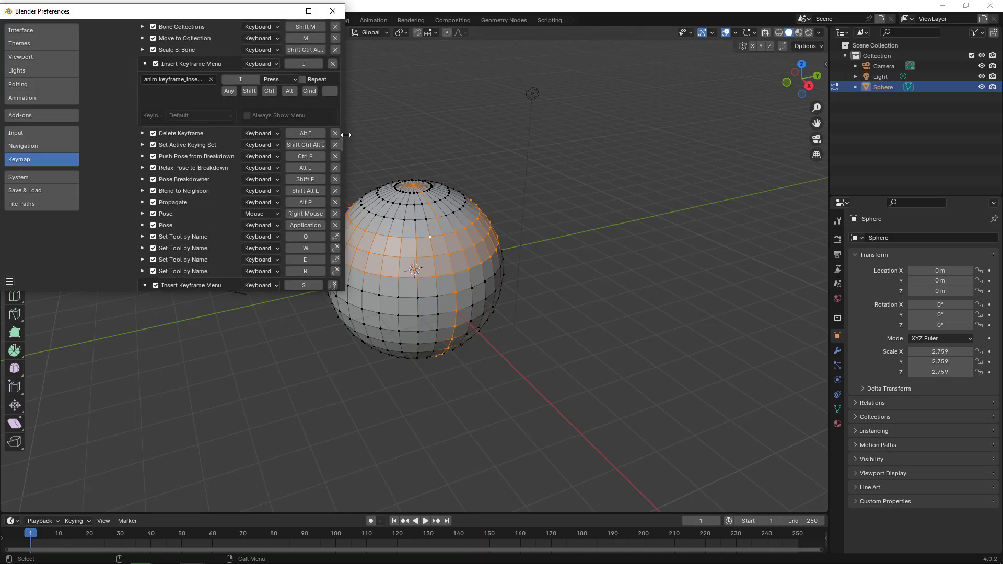
key(alt+Tab)
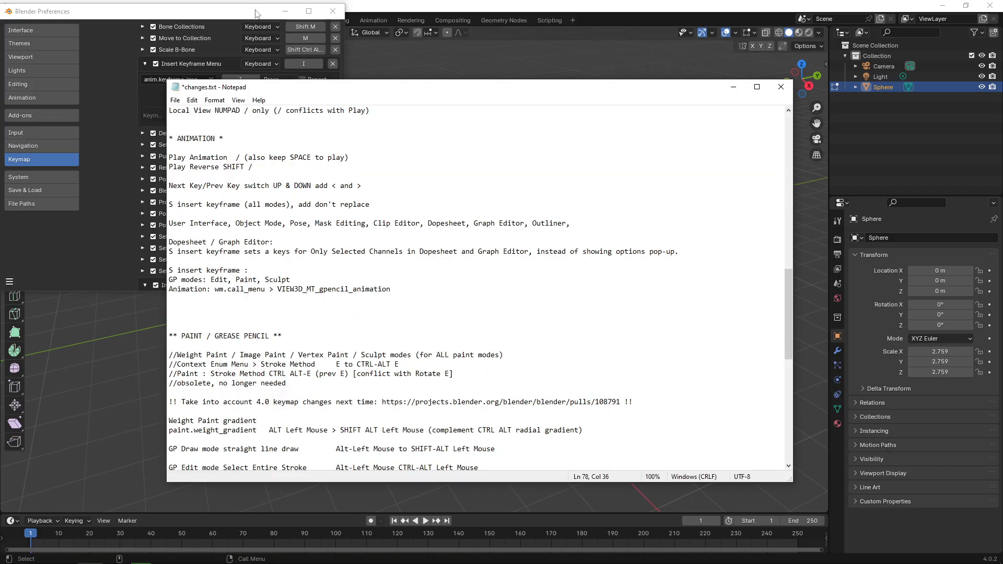
Step: Switch back to Blender Preferences and copy the operator identifier of the Insert Shape Key entry in the Mask Editing keymap
click(256, 13)
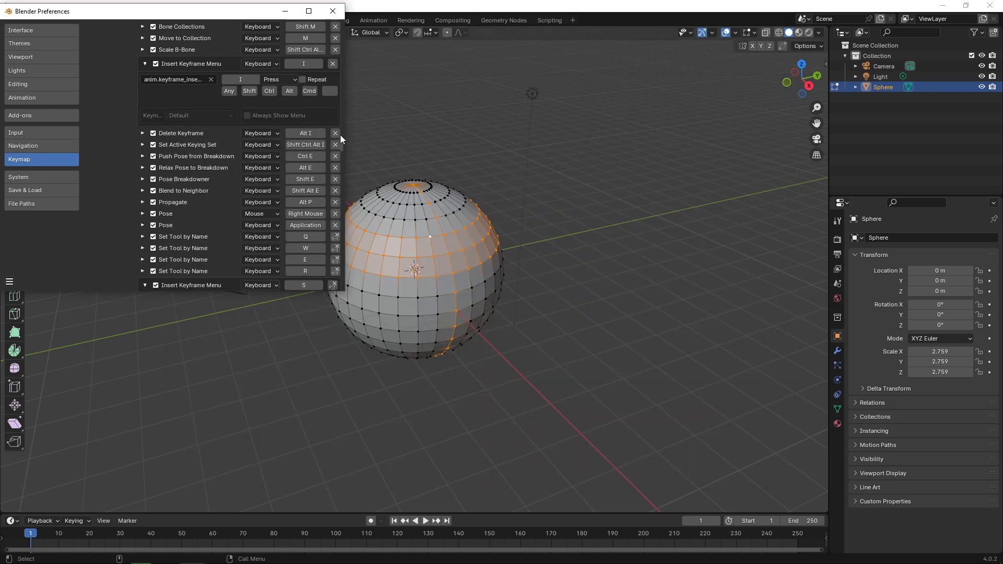
drag(340, 135, 337, 281)
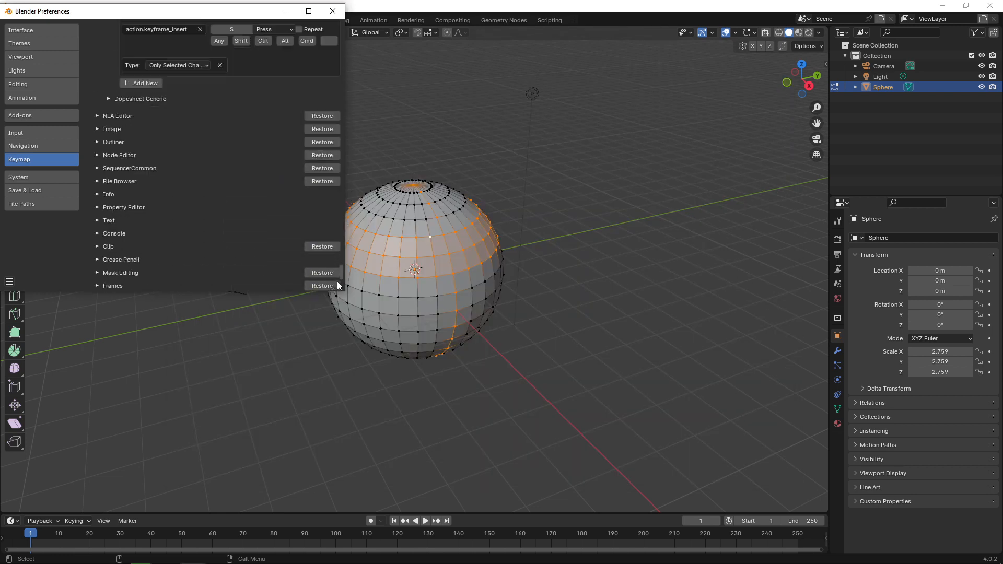
scroll(337, 285, down, 4)
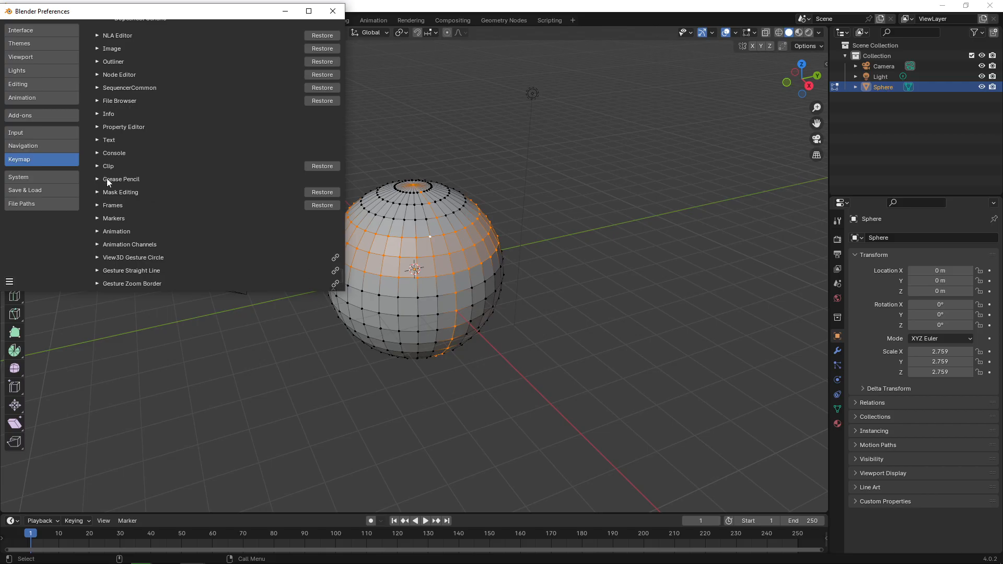
click(103, 192)
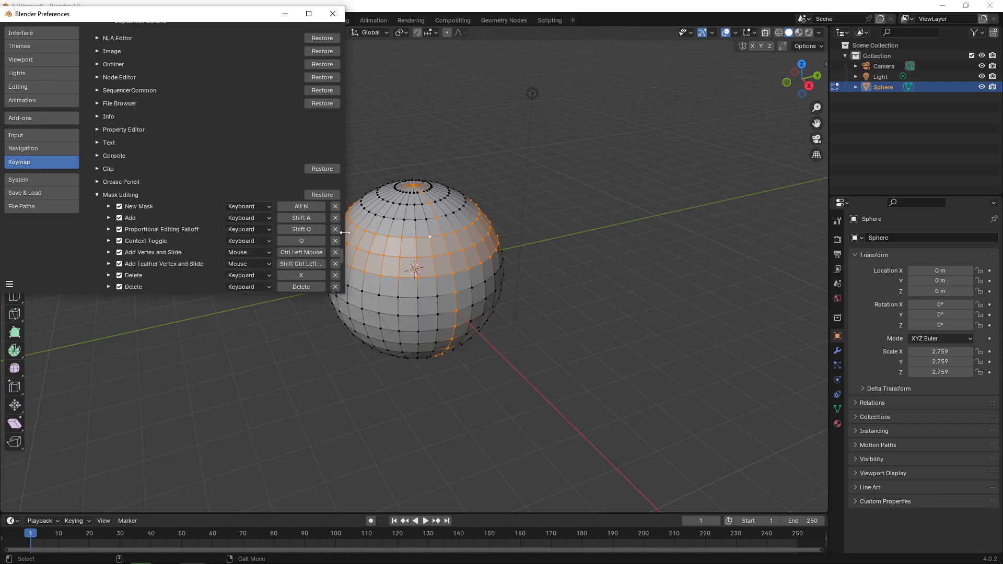
scroll(343, 256, down, 3)
scroll(346, 264, down, 10)
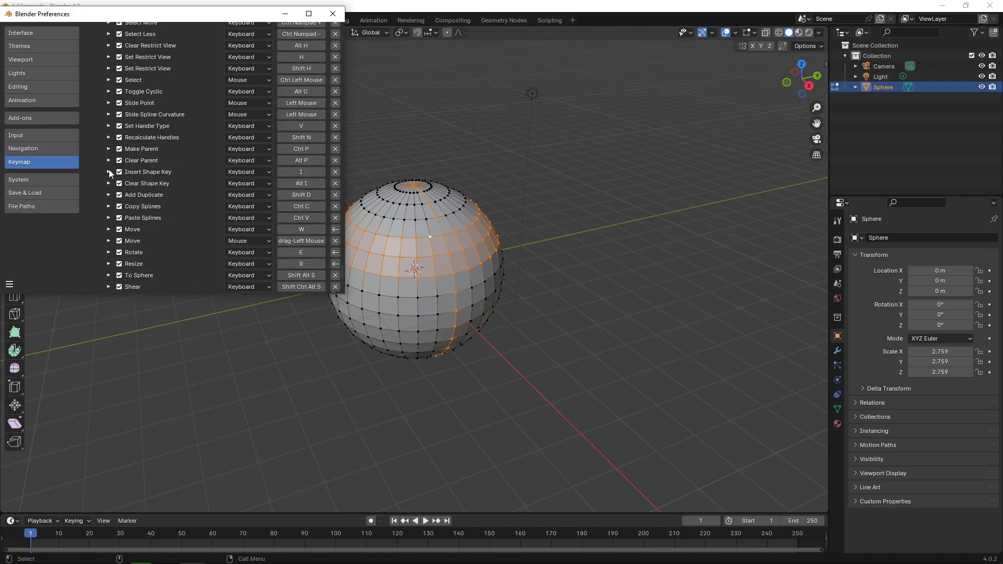
click(109, 172)
click(144, 191)
key(ctrl+c)
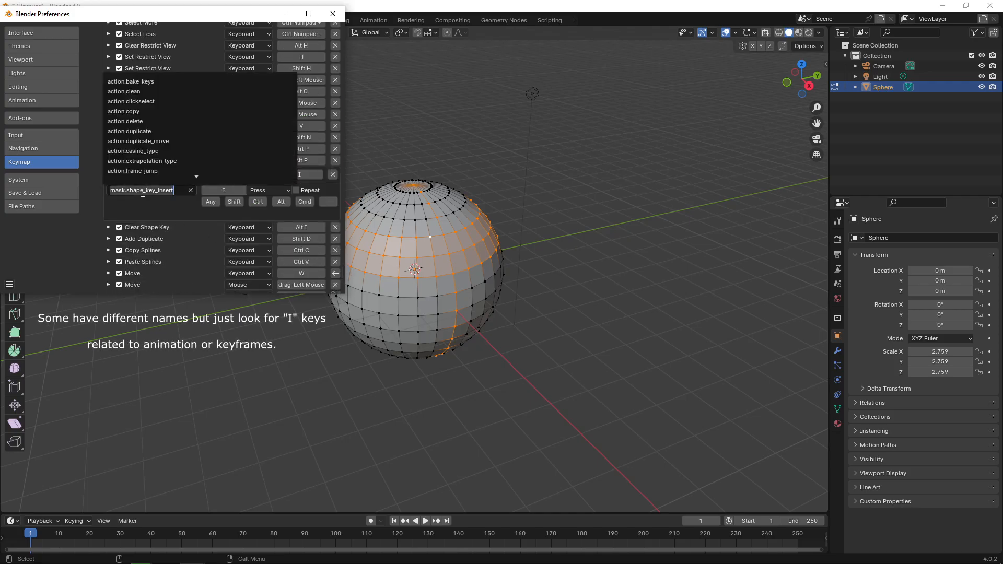
click(109, 172)
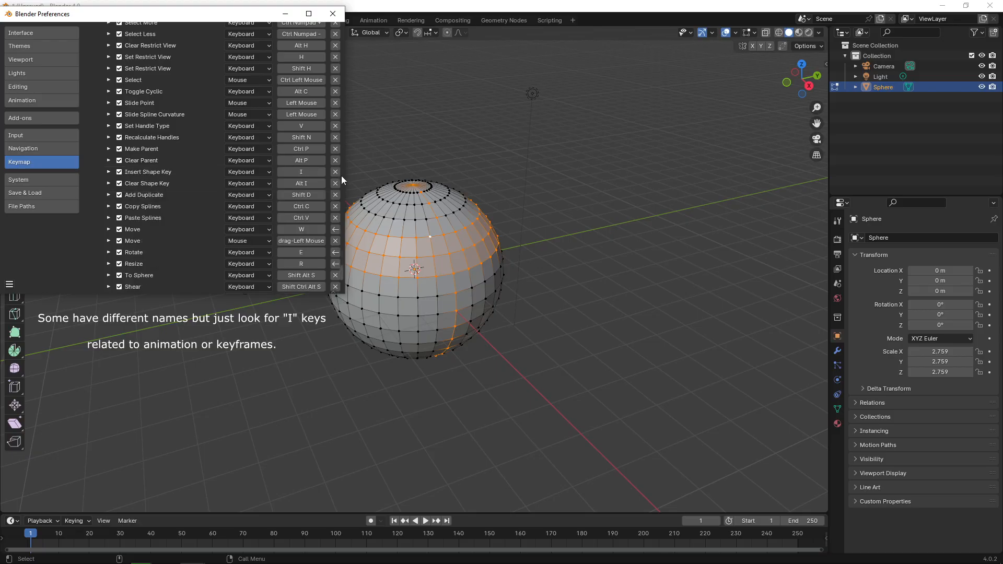
Step: Add a Mask Editing keymap entry for mask.shape_key_insert and bind it to S
scroll(343, 274, down, 8)
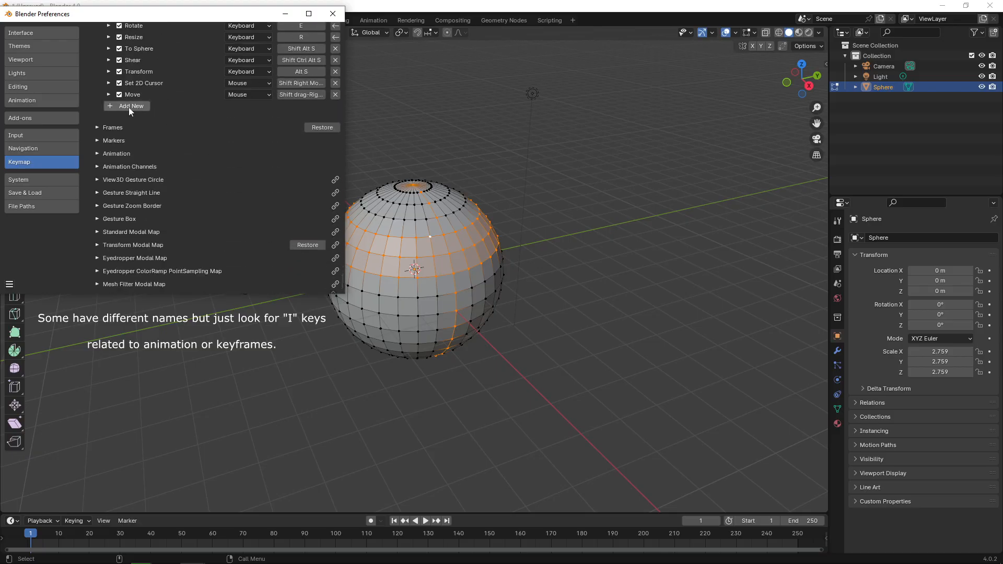
click(129, 107)
click(109, 110)
click(130, 124)
key(ctrl+v)
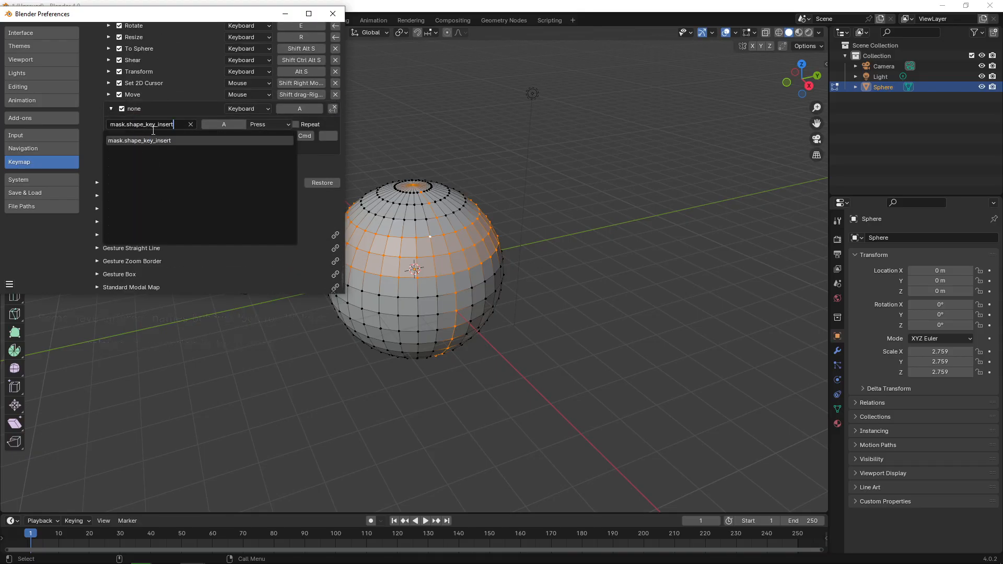
key(Return)
click(302, 108)
key(s)
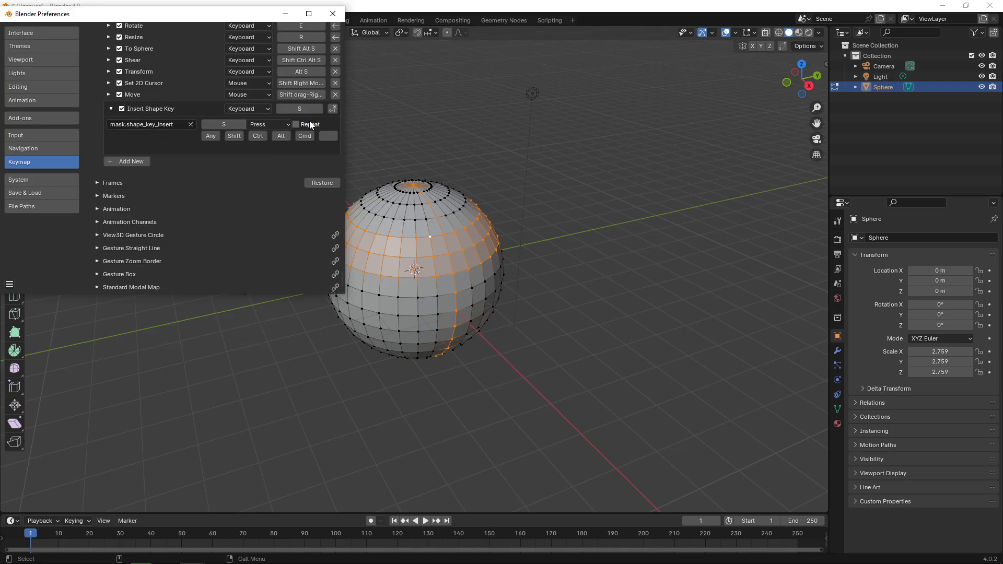
click(111, 108)
Step: Check the remaining editors in changes.txt in Notepad, and expand the Clip Editor keymap in Blender Preferences
key(alt+Tab)
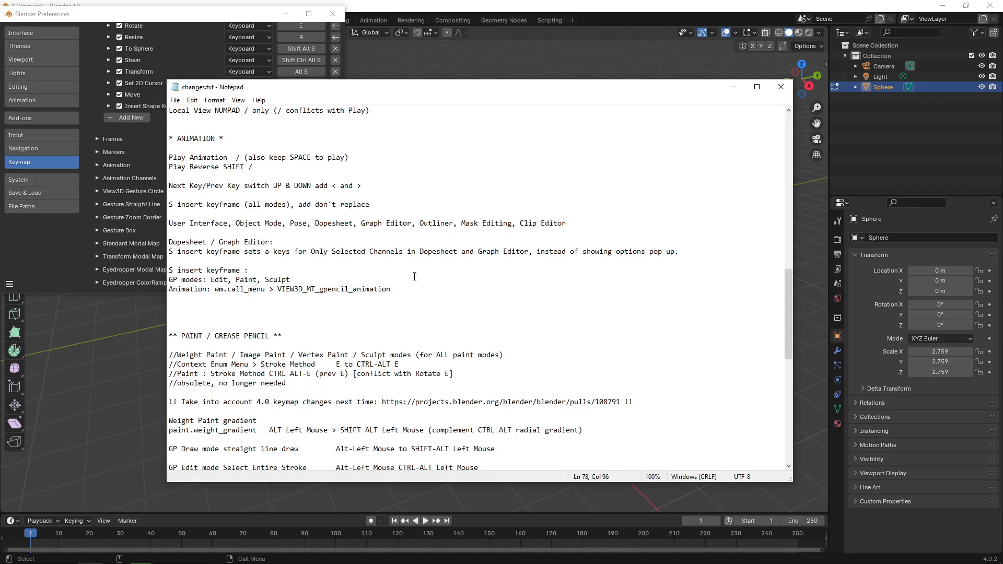
key(alt+Tab)
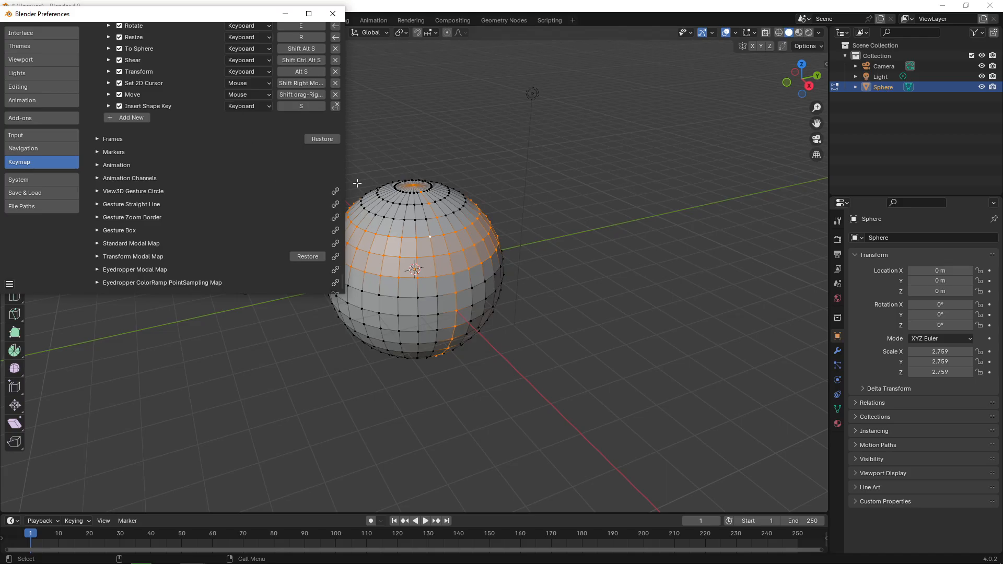
scroll(343, 277, up, 15)
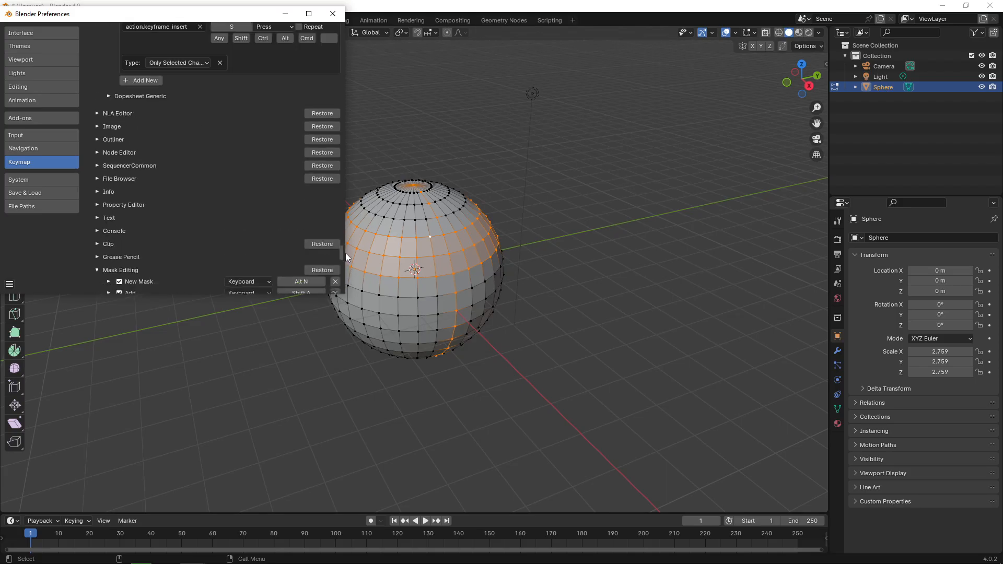
scroll(344, 253, down, 1)
click(98, 244)
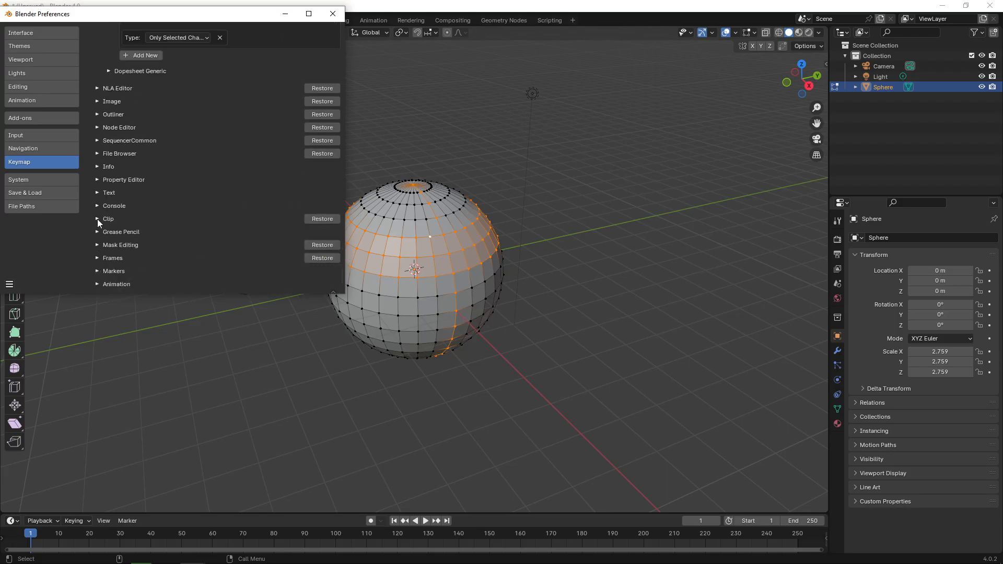
click(97, 218)
click(109, 242)
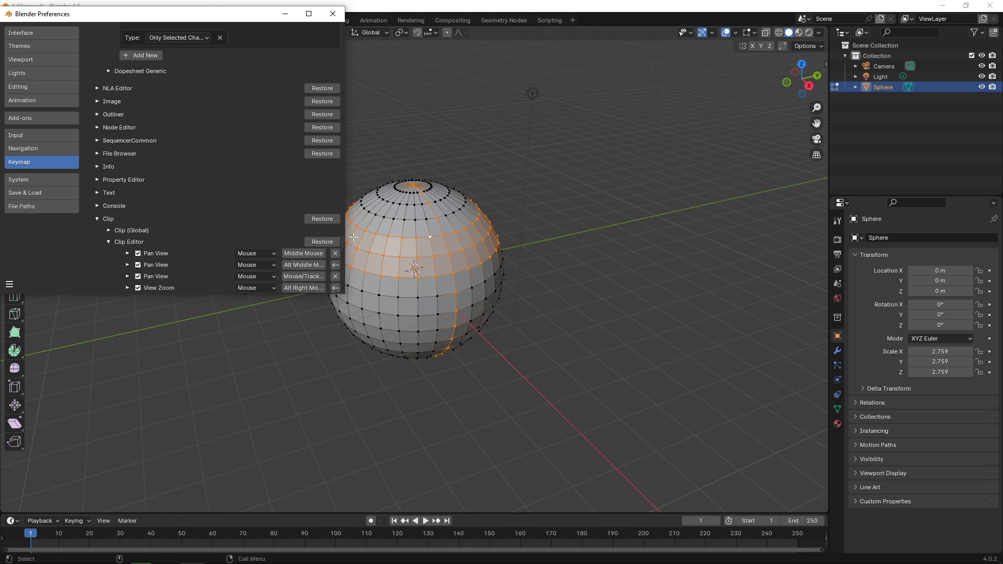
Step: Copy the operator identifier of the Insert Keyframe entry in the Clip Editor keymap
scroll(343, 245, down, 10)
scroll(346, 255, down, 15)
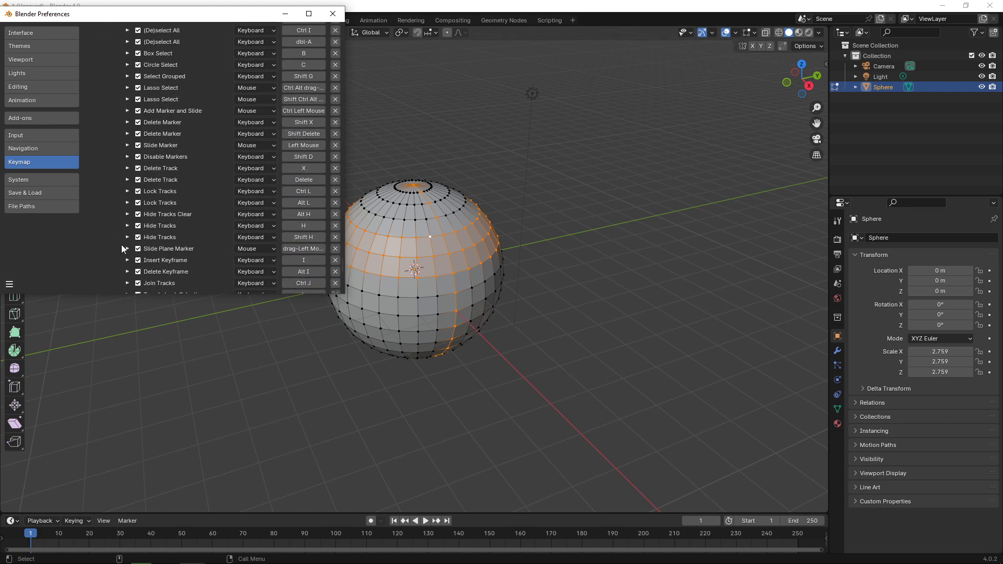
click(127, 260)
click(172, 277)
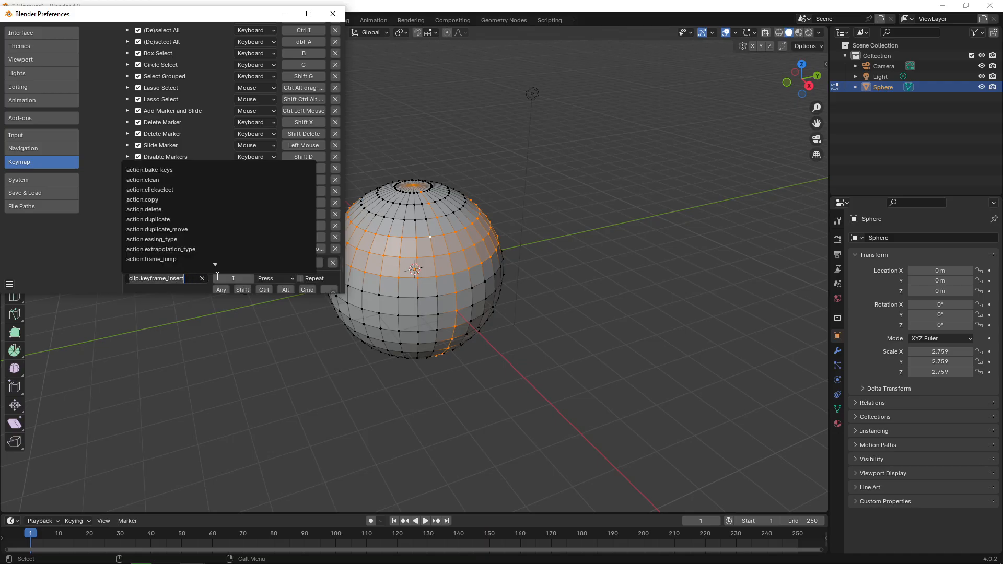
click(94, 253)
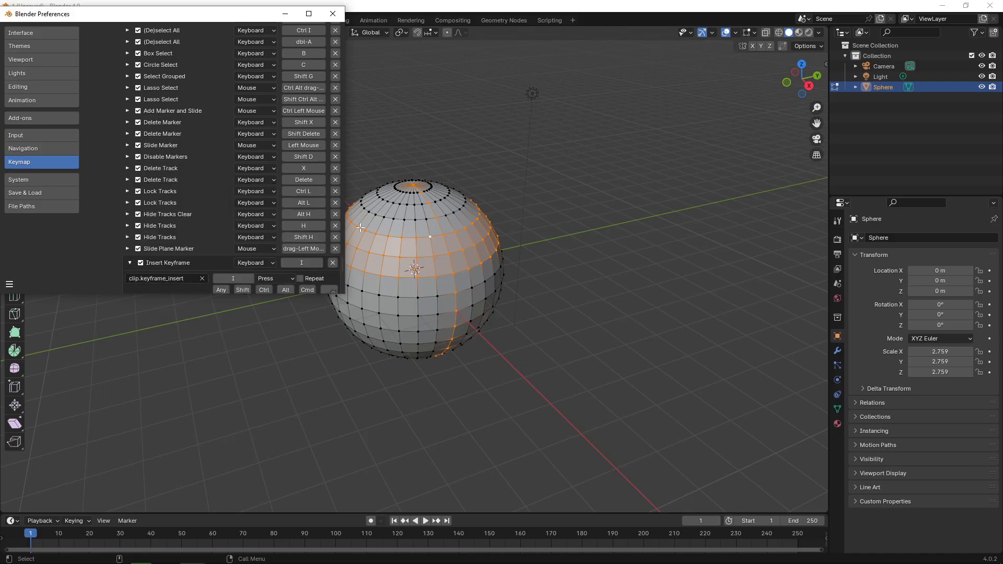
Step: Add a Clip Editor keymap entry for clip.keyframe_insert and bind it to S
drag(339, 265, 337, 277)
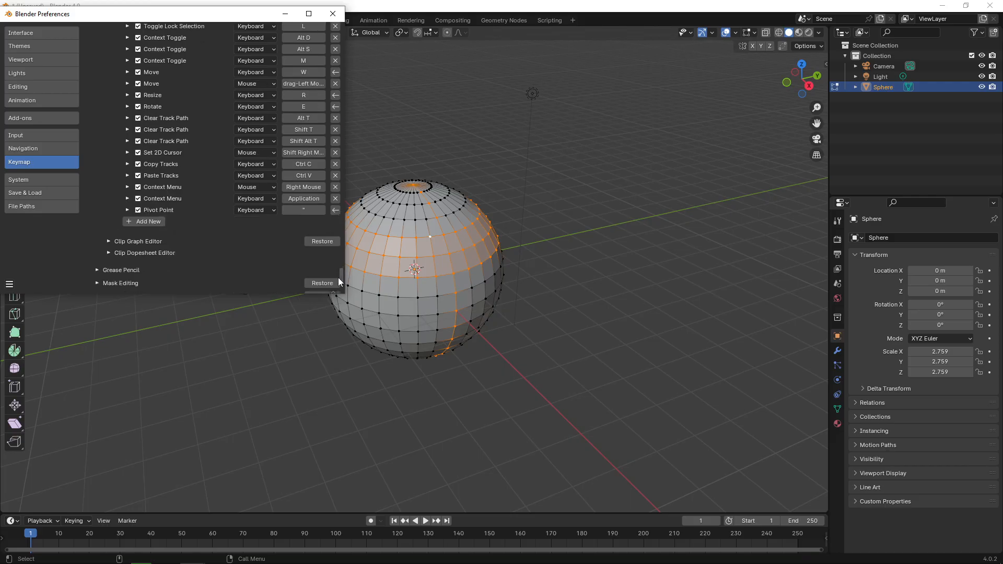
click(128, 223)
click(150, 240)
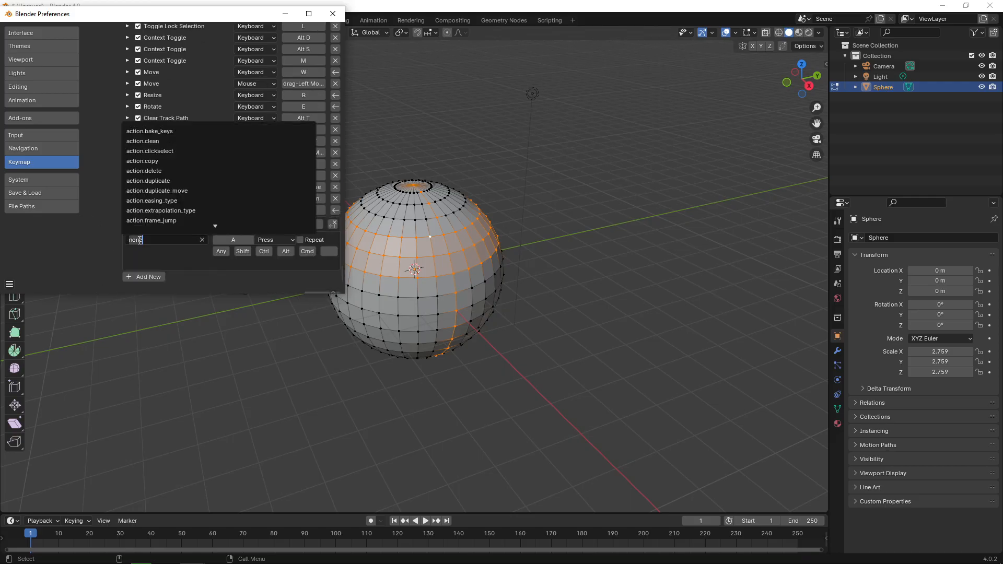
key(ctrl+a)
text(clip.keyframe_insert)
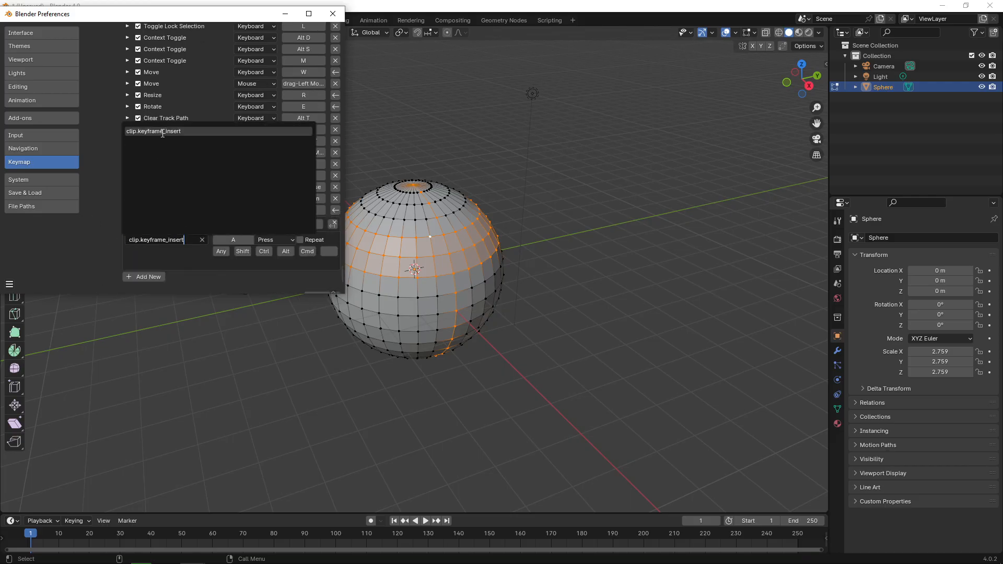
click(159, 131)
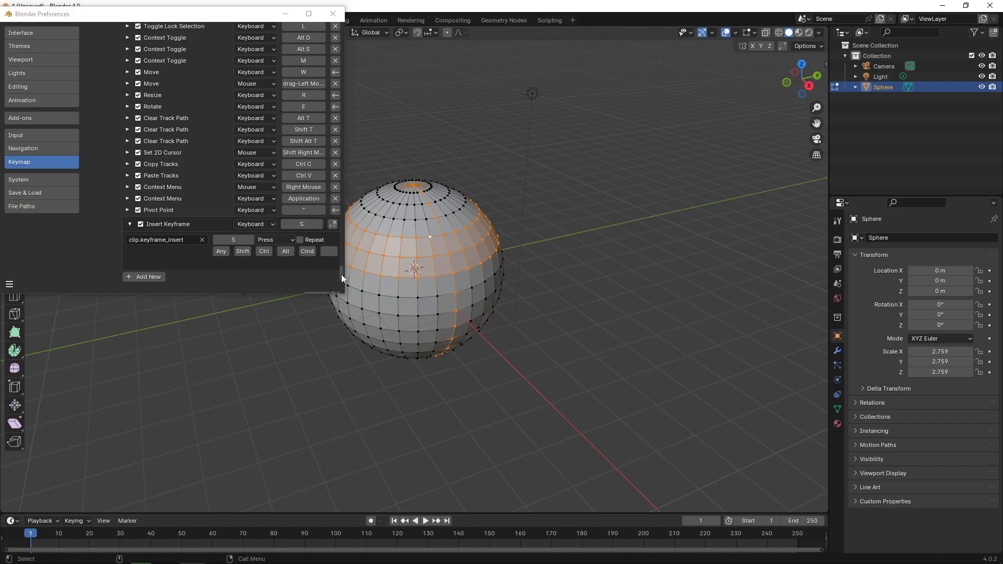
Step: Collapse the Clip keymap and expand the Grease Pencil Stroke Edit Mode keymap
scroll(342, 275, up, 10)
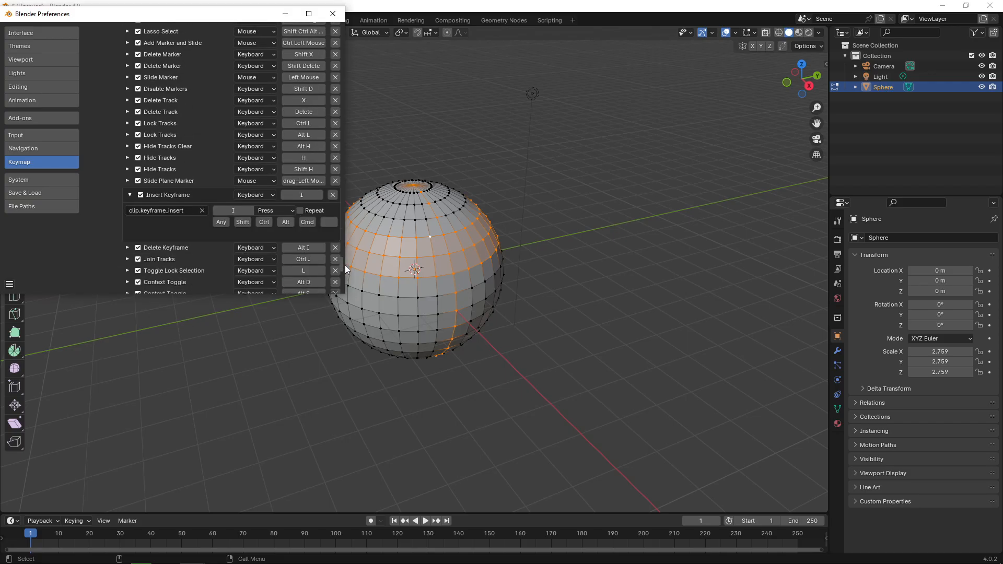
scroll(345, 268, up, 1)
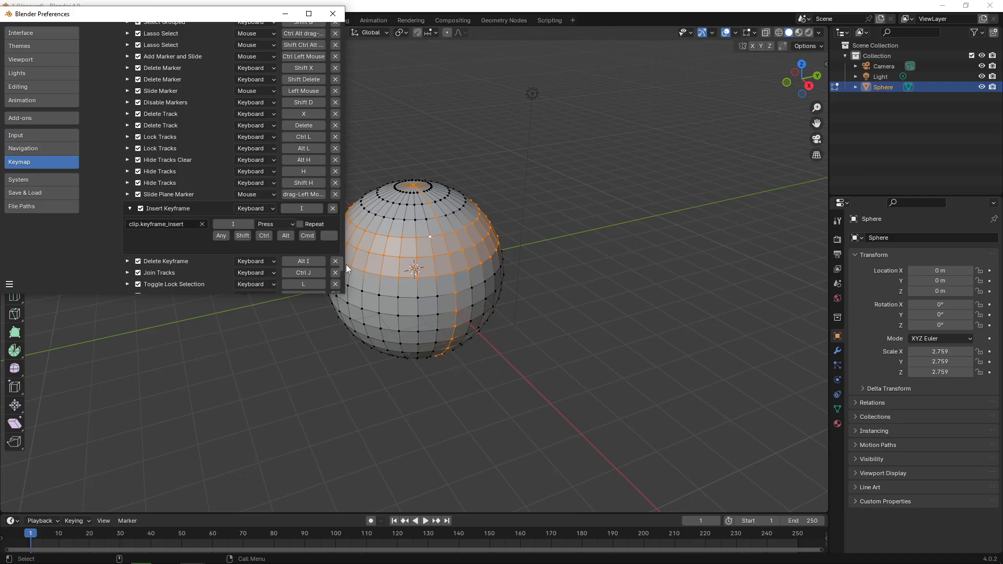
scroll(345, 264, down, 15)
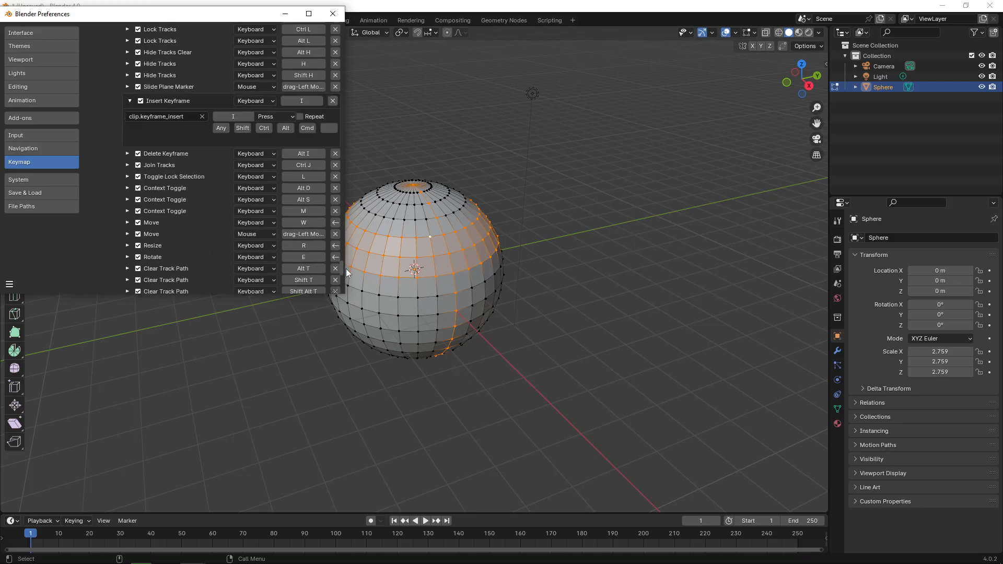
scroll(346, 273, down, 15)
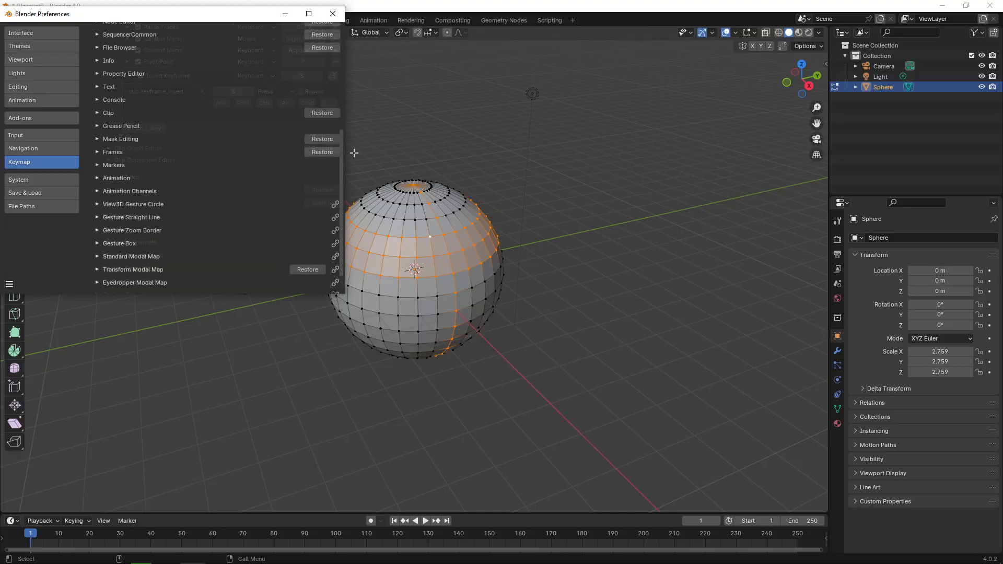
drag(343, 194, 342, 144)
click(99, 213)
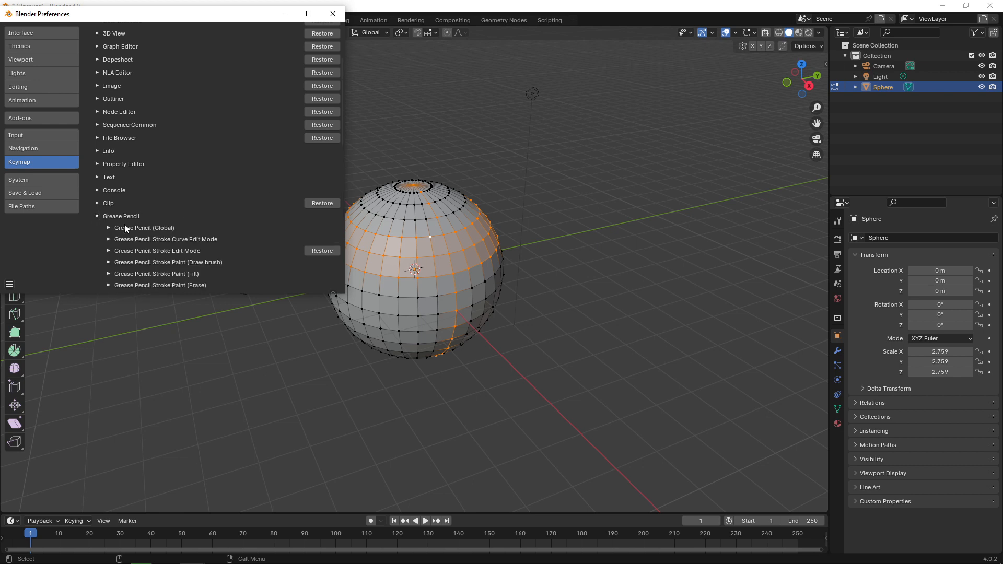
click(109, 228)
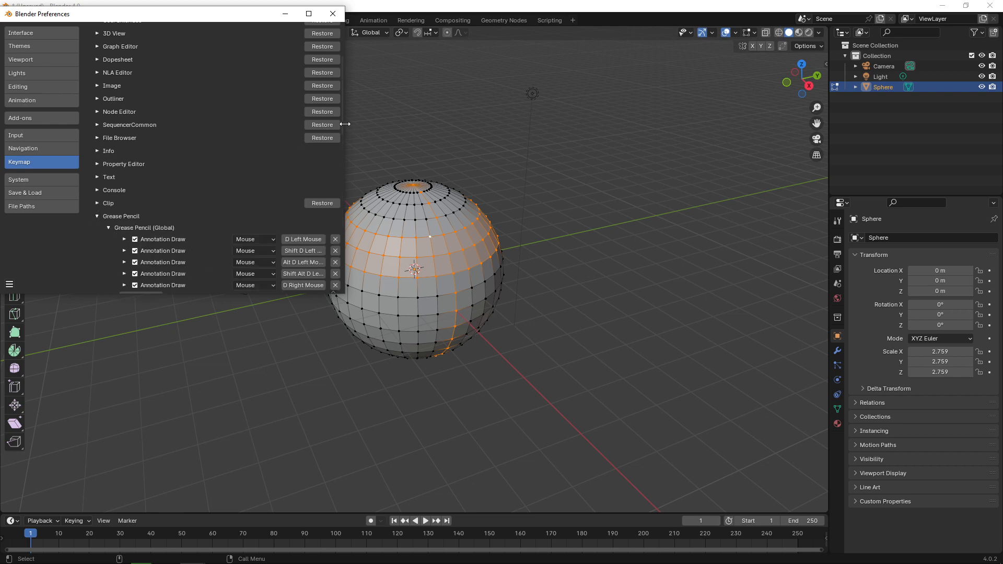
scroll(343, 129, down, 5)
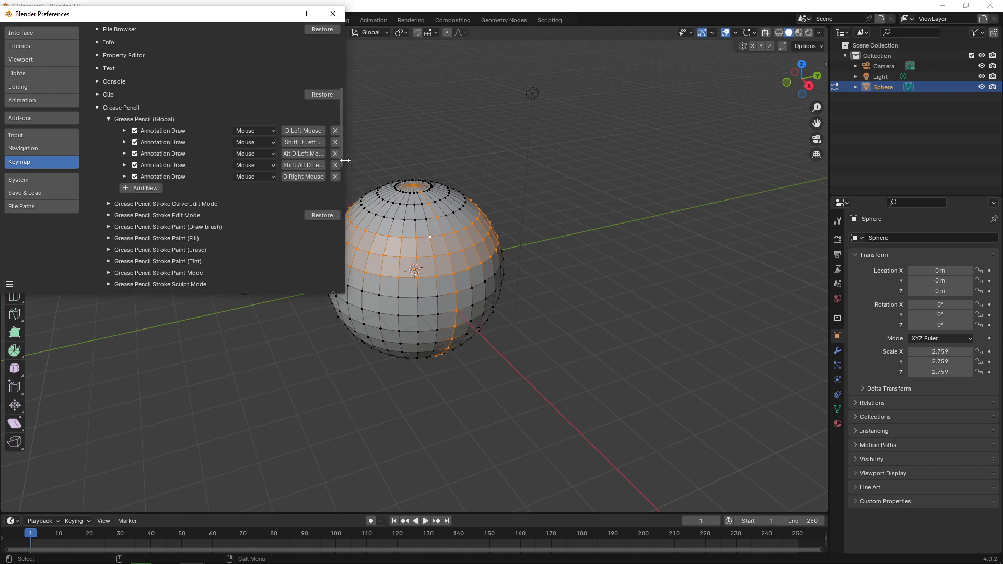
click(109, 119)
click(106, 142)
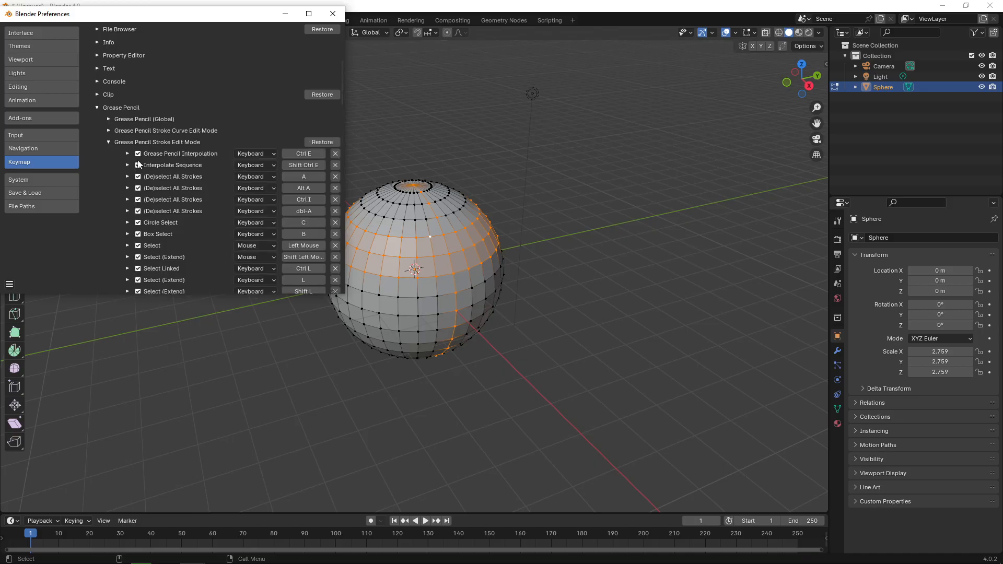
Step: Copy the wm.call_menu operator identifier from the Animation entry in the Grease Pencil Stroke Edit Mode keymap
drag(341, 73, 337, 195)
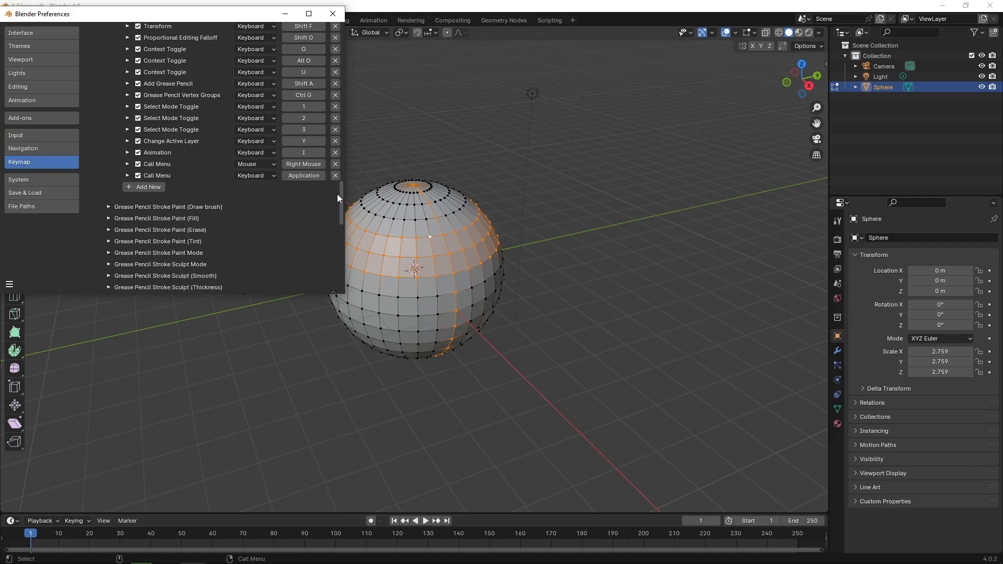
click(128, 156)
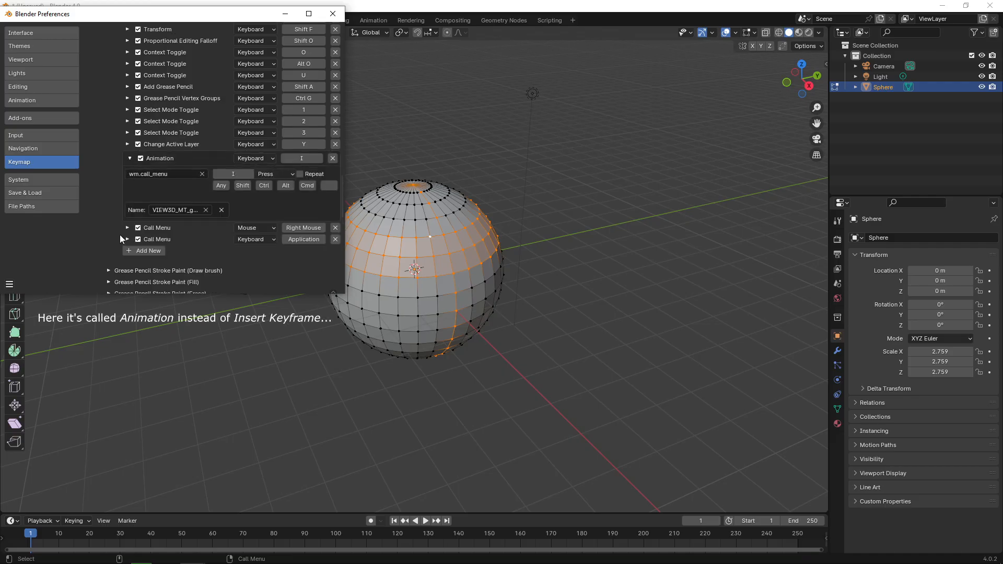
click(181, 173)
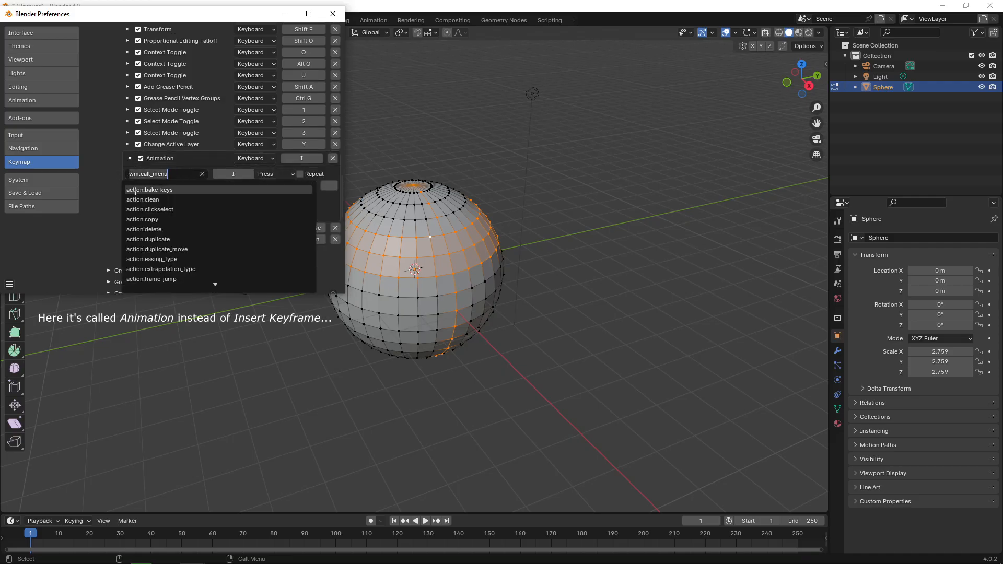
click(100, 183)
click(128, 158)
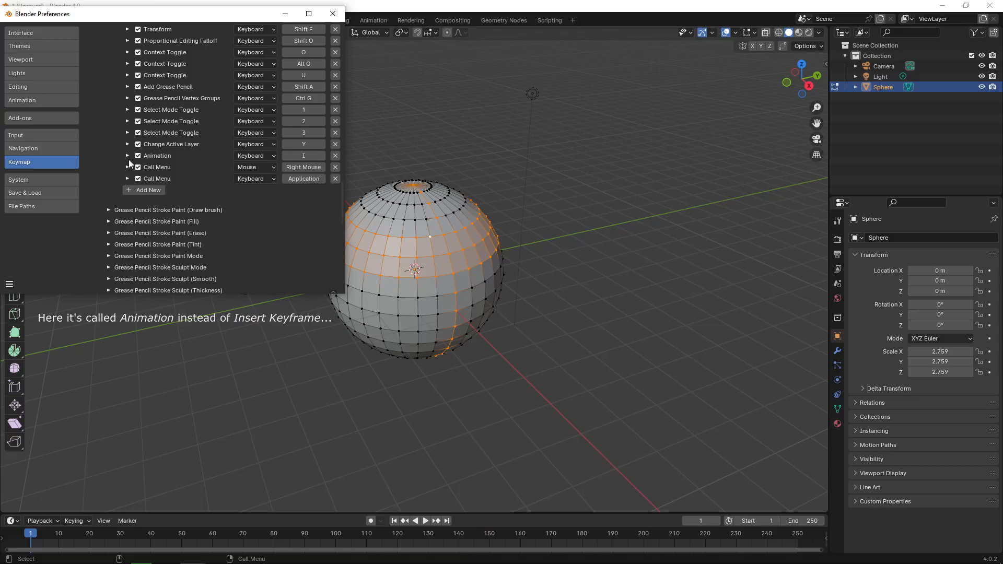
Step: Add an entry to the Grease Pencil Stroke Edit Mode keymap and set its operator to wm.call_menu
click(136, 190)
click(127, 193)
click(162, 209)
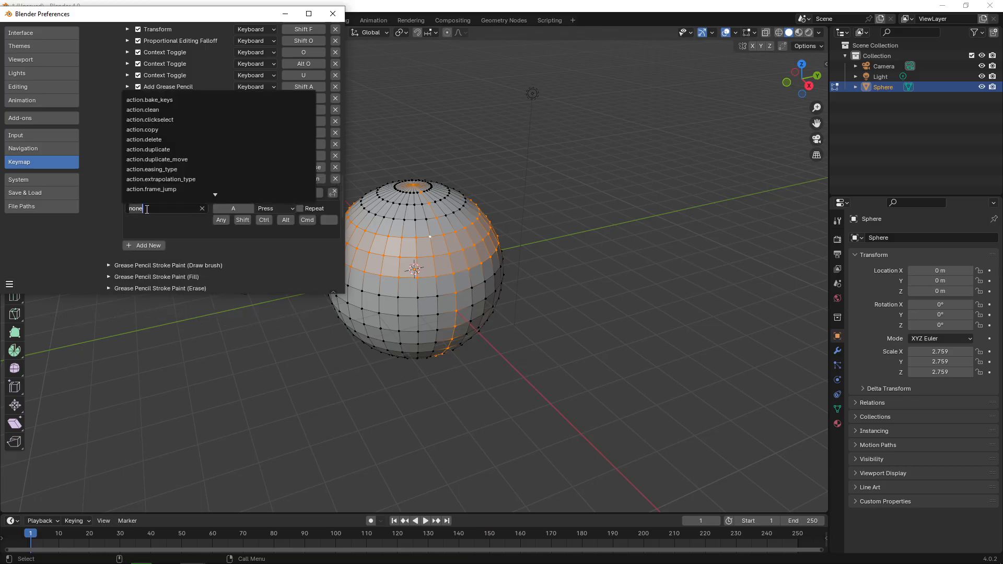
text(wm.call_menu)
click(167, 102)
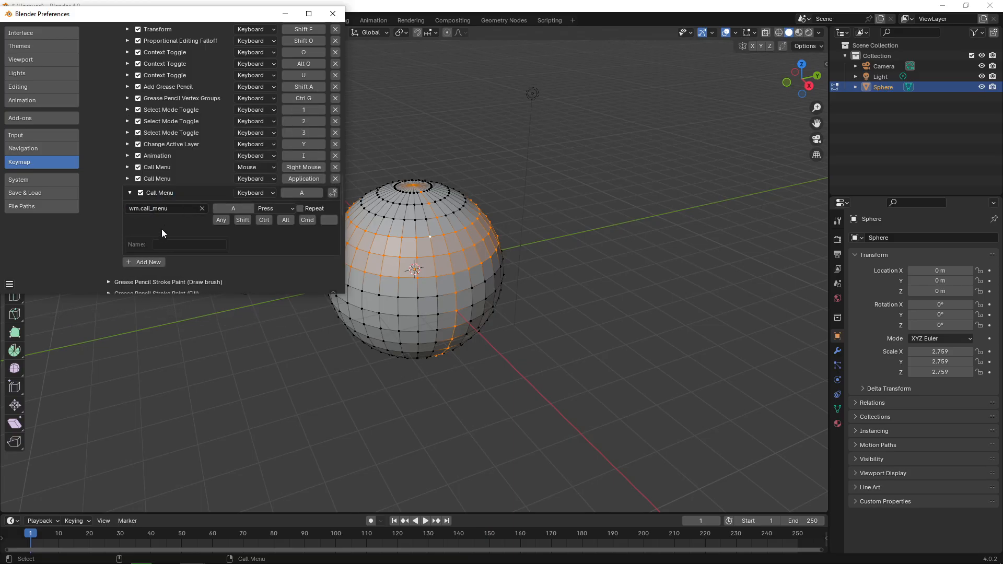
Step: Expand the Animation entry in the Grease Pencil Stroke Edit Mode keymap and copy its menu name
click(127, 157)
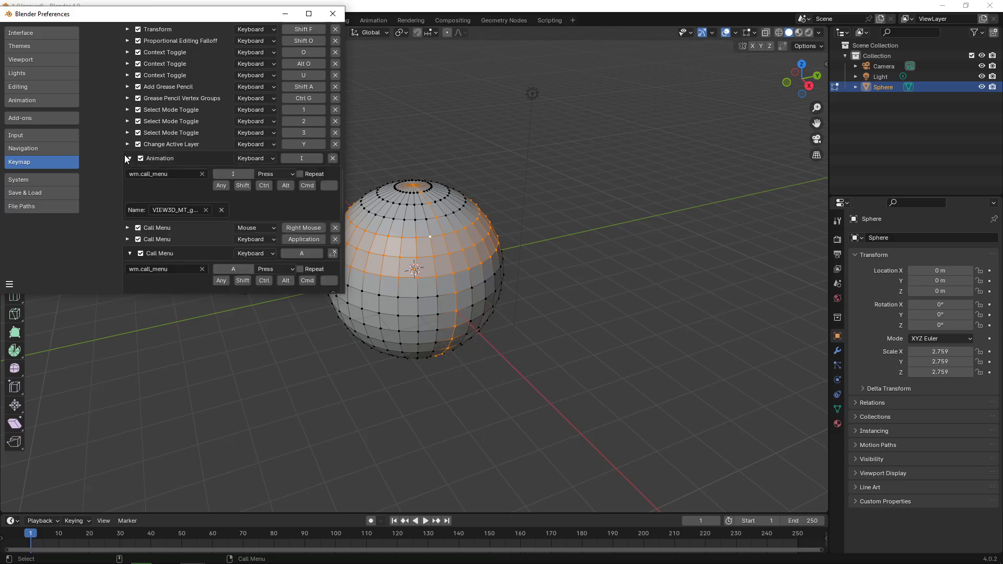
click(189, 211)
key(Escape)
scroll(343, 198, down, 3)
click(180, 242)
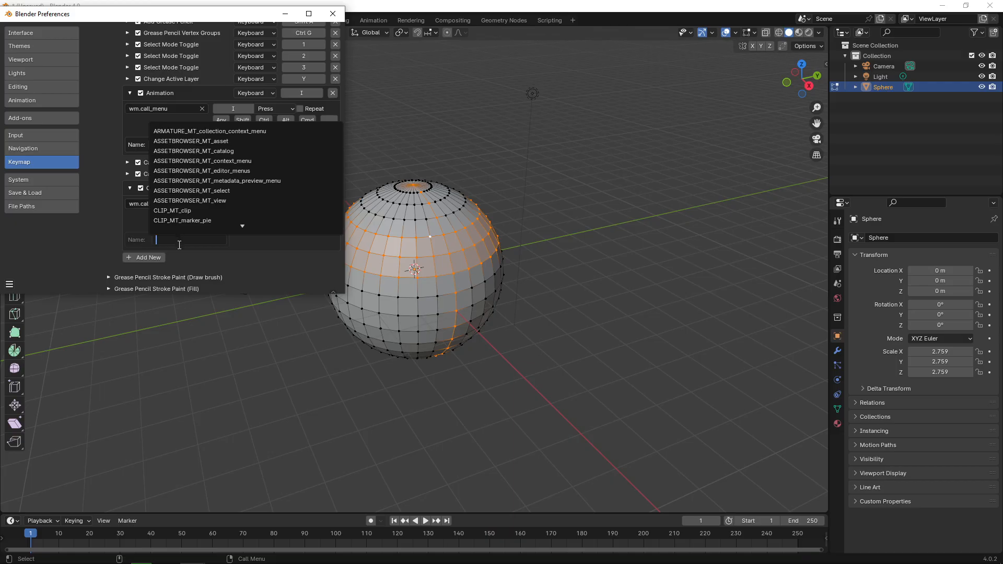
click(114, 130)
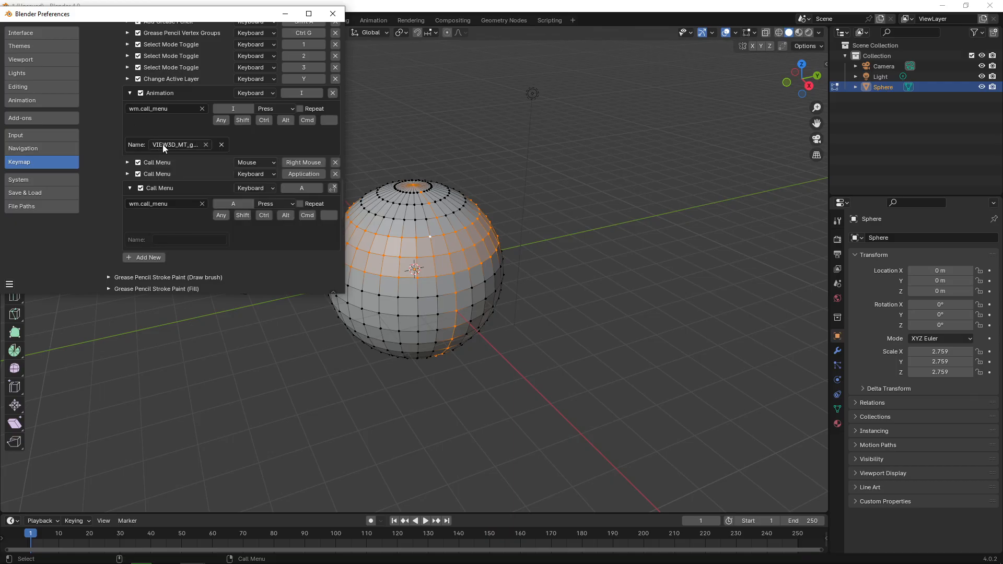
click(183, 145)
key(ctrl+c)
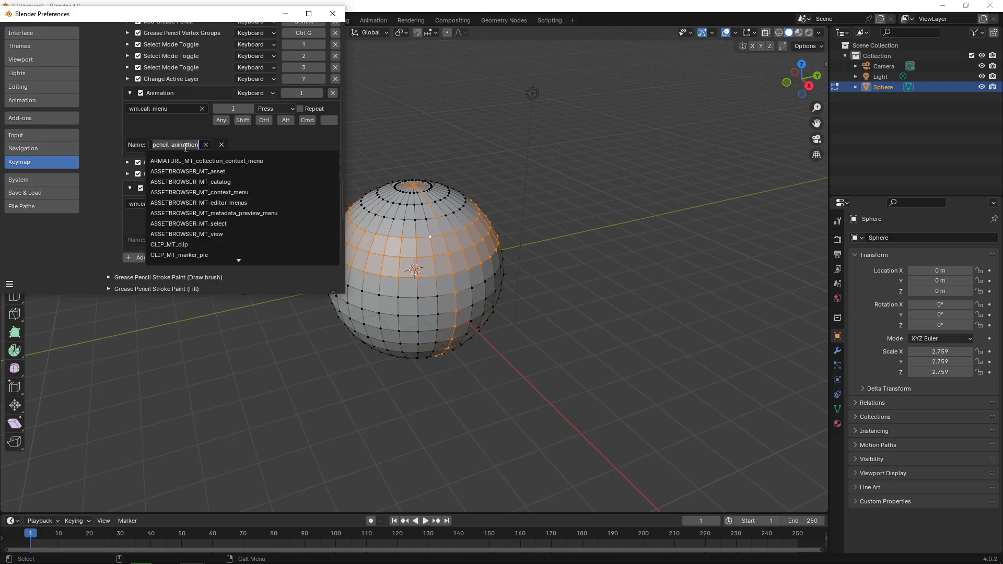
Step: Set the new Edit Mode entry's menu name to VIEW3D_MT_gpencil_animation and bind it to S
click(92, 138)
click(170, 240)
key(ctrl+v)
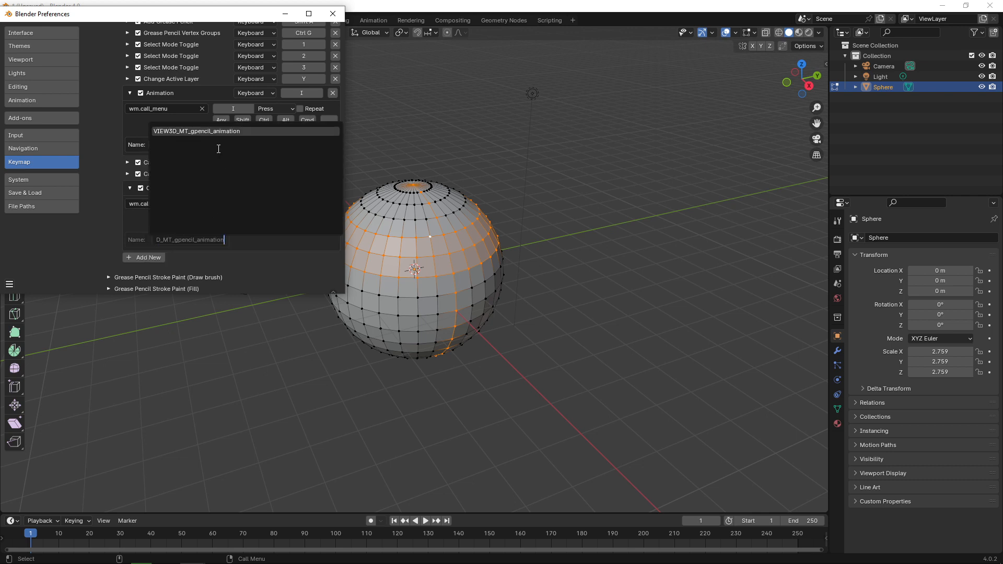
click(209, 132)
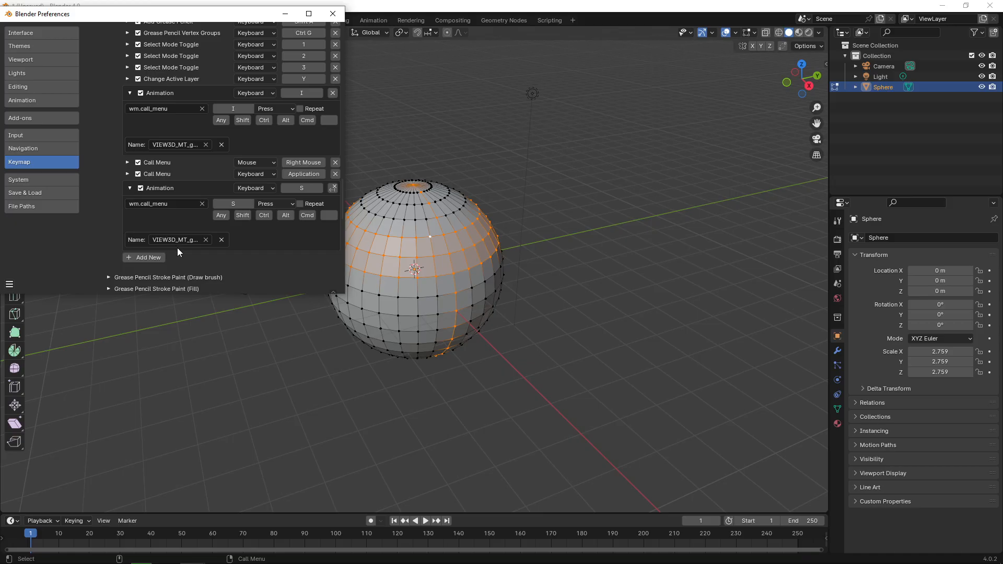
Step: Expand the Grease Pencil Stroke Paint Mode keymap and copy the operator identifier from its Animation entry
mouse_move(340, 200)
mouse_down()
mouse_move(346, 218)
mouse_move(341, 205)
mouse_up()
click(108, 172)
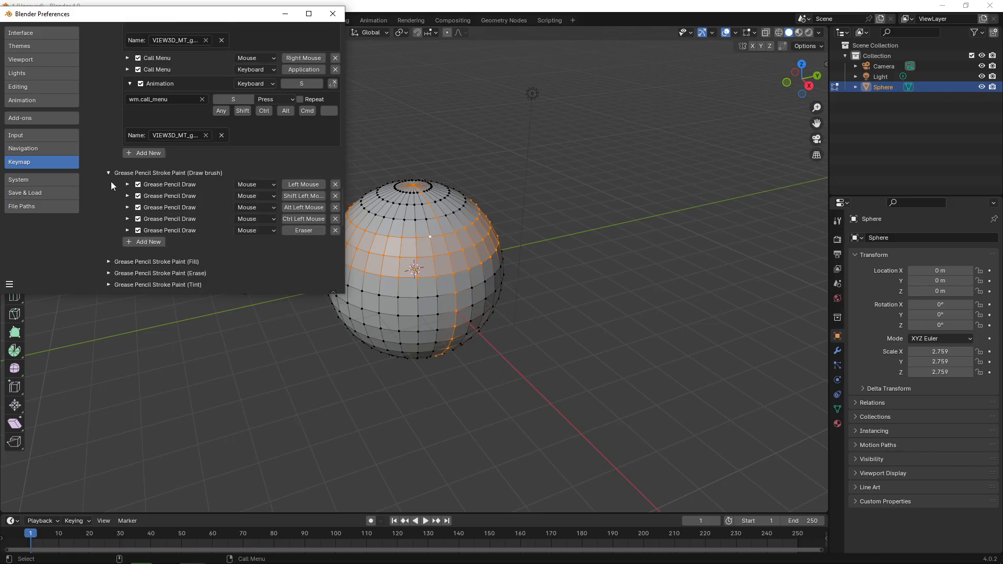
click(108, 173)
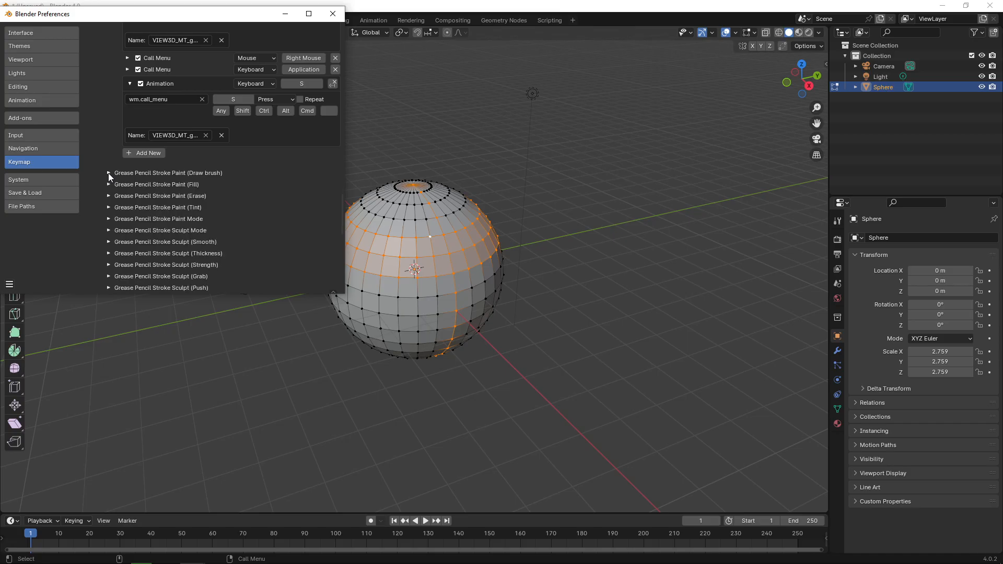
click(109, 220)
drag(343, 186, 342, 214)
click(127, 193)
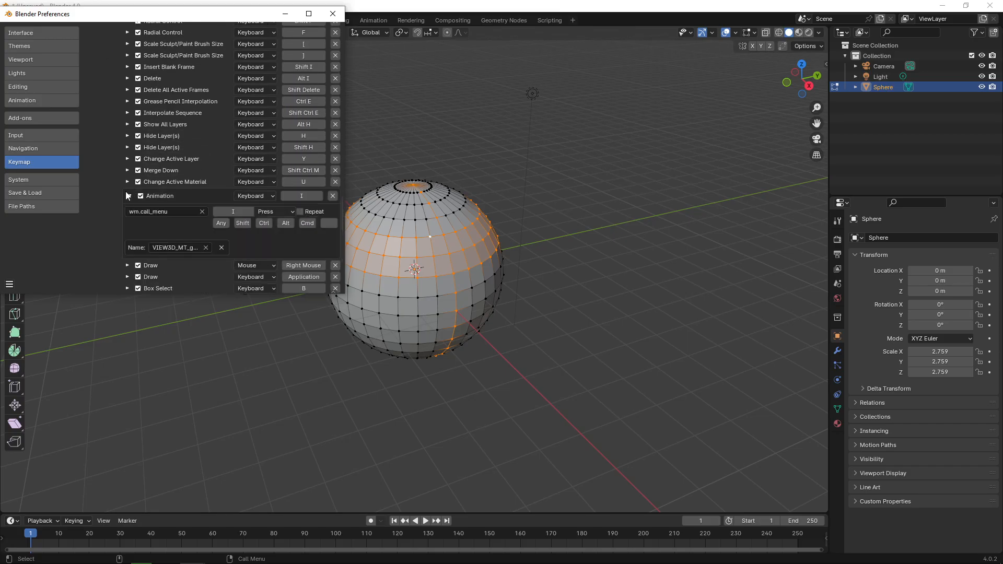
click(164, 212)
Step: Add an entry to the Grease Pencil Stroke Paint Mode keymap and set its operator to wm.call_menu
scroll(295, 233, down, 5)
click(126, 213)
click(127, 216)
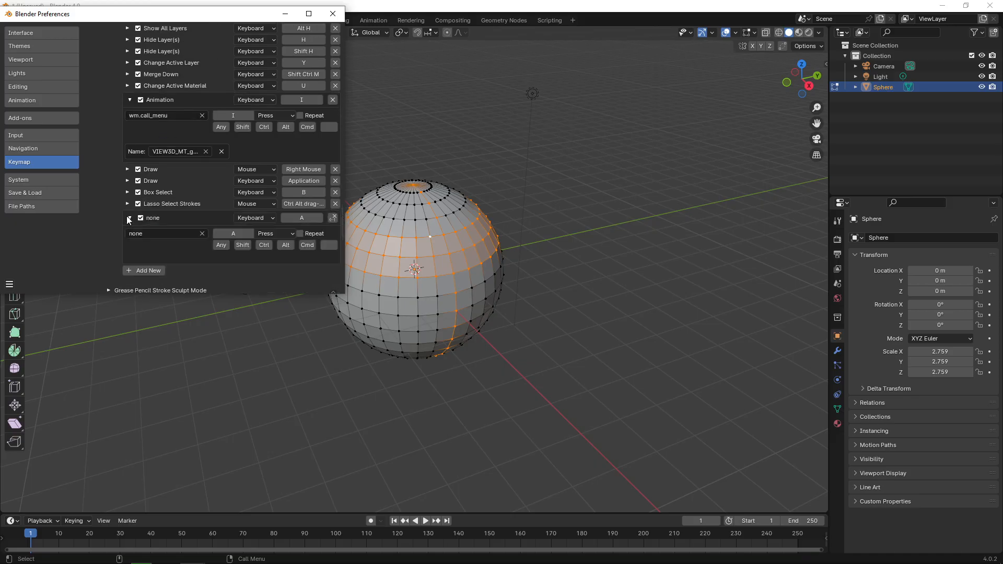
click(145, 234)
text(wm.call_menu)
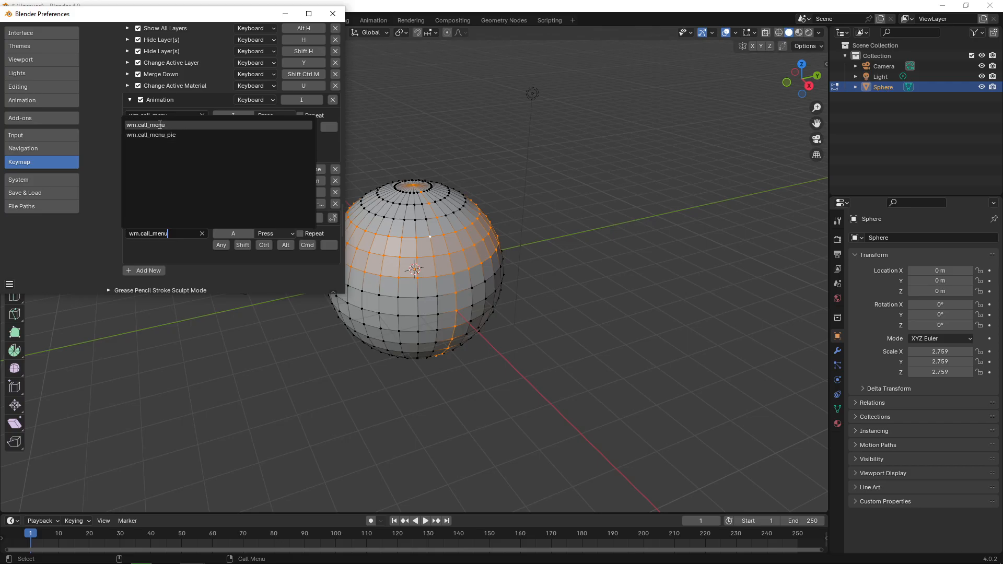
click(166, 126)
Step: Copy the Animation entry's menu name VIEW3D_MT_gpencil_animation into the new Paint Mode entry and bind it to S
click(189, 151)
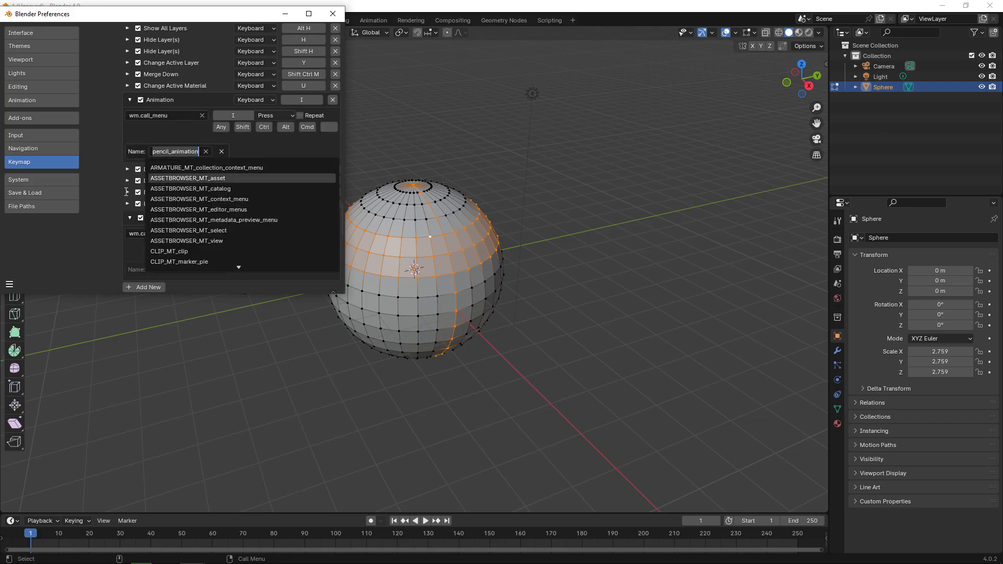
click(183, 269)
key(ctrl+v)
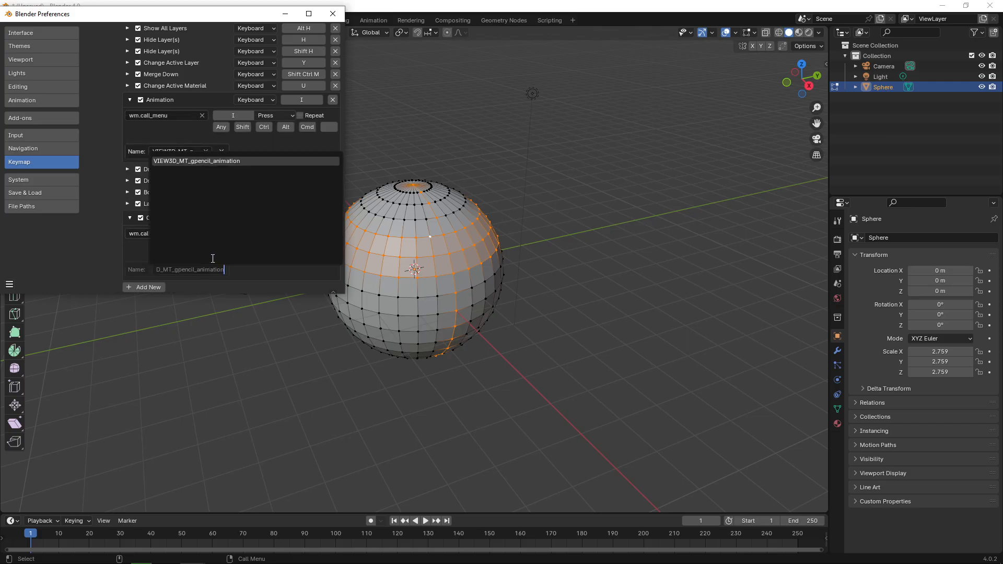
click(204, 161)
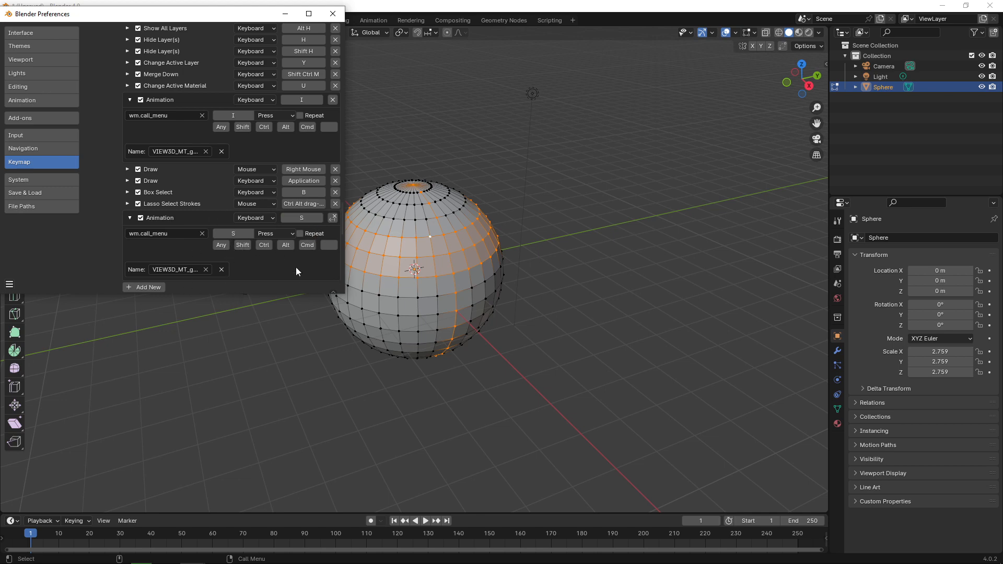
Step: Check the Grease Pencil modes in changes.txt, and in Blender copy the operator identifier of the Stroke Sculpt Mode keymap's Animation entry
drag(343, 216, 346, 236)
key(alt+Tab)
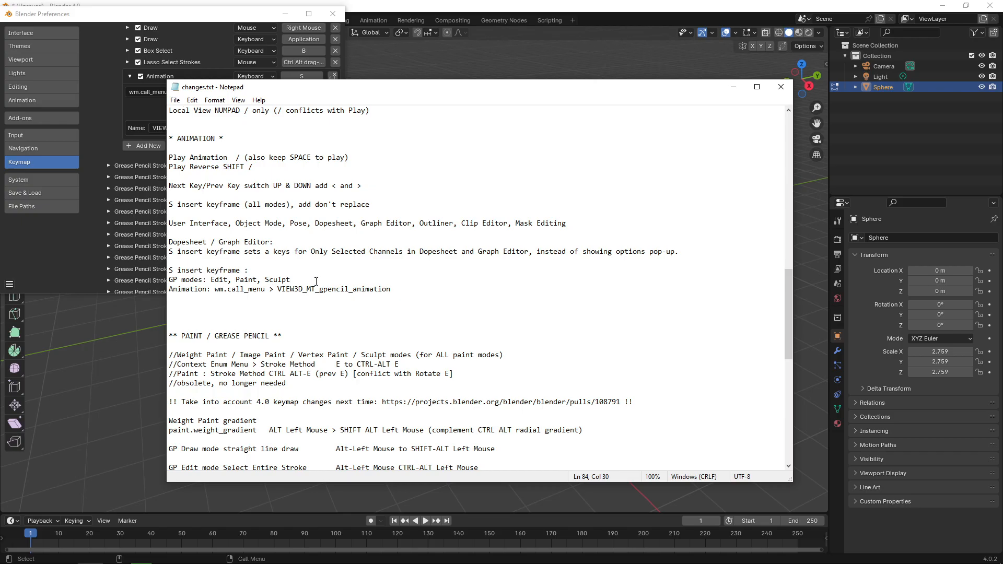
click(75, 246)
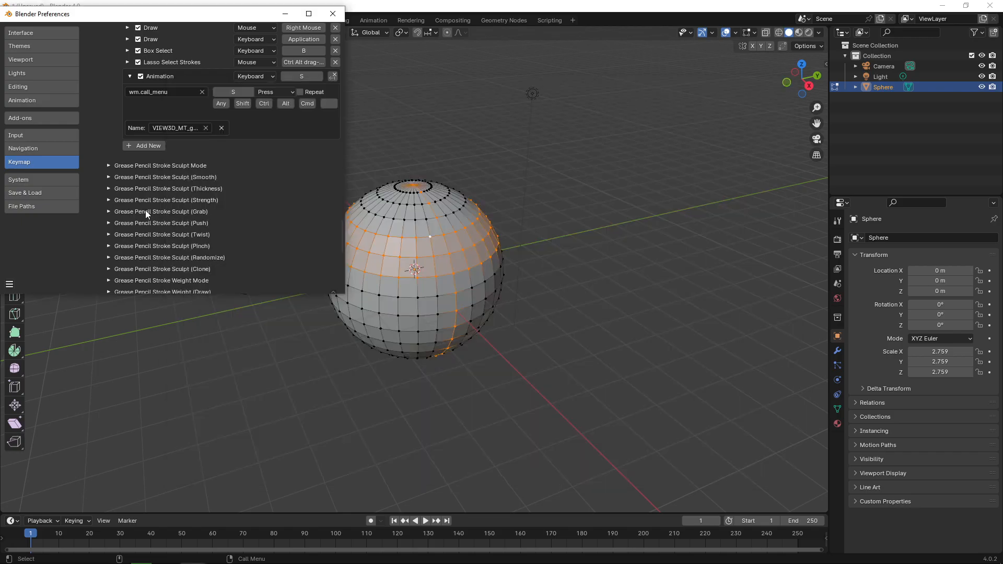
click(108, 165)
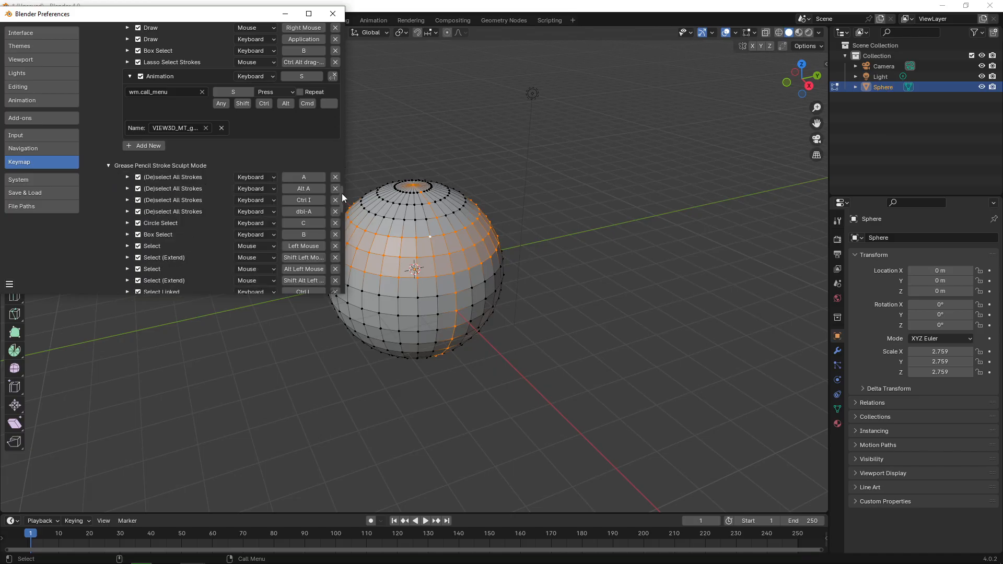
scroll(140, 220, down, 10)
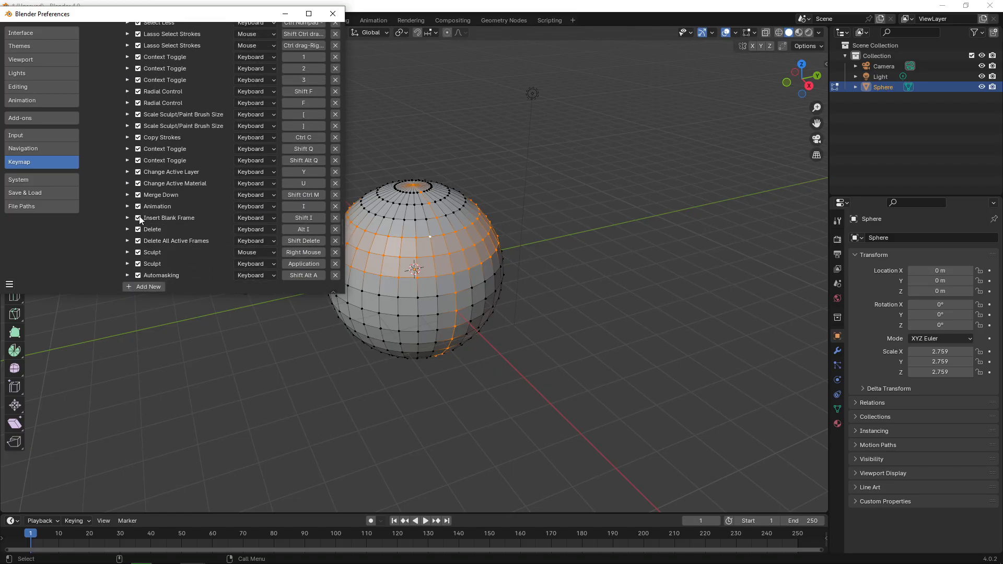
click(126, 205)
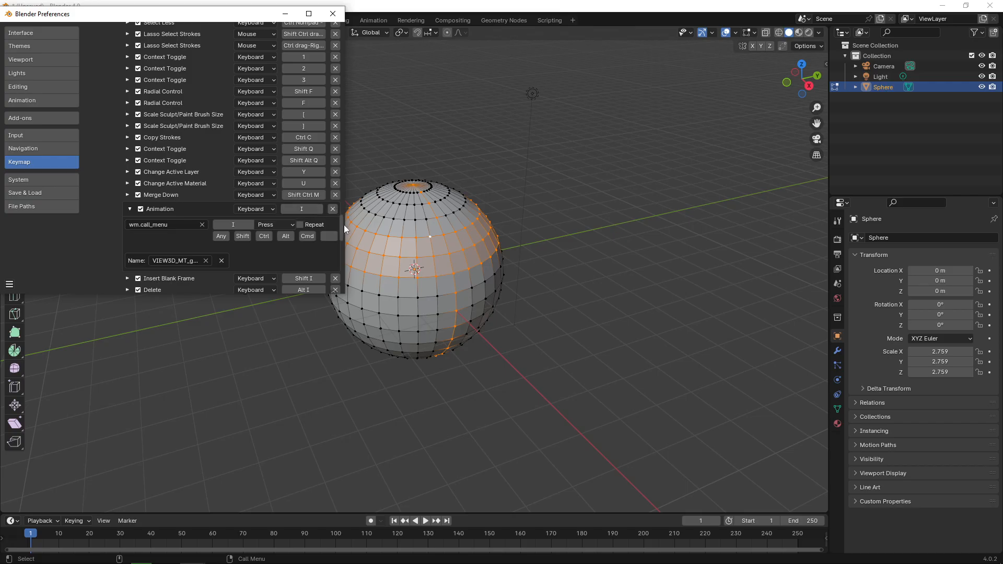
drag(344, 228, 341, 240)
click(161, 89)
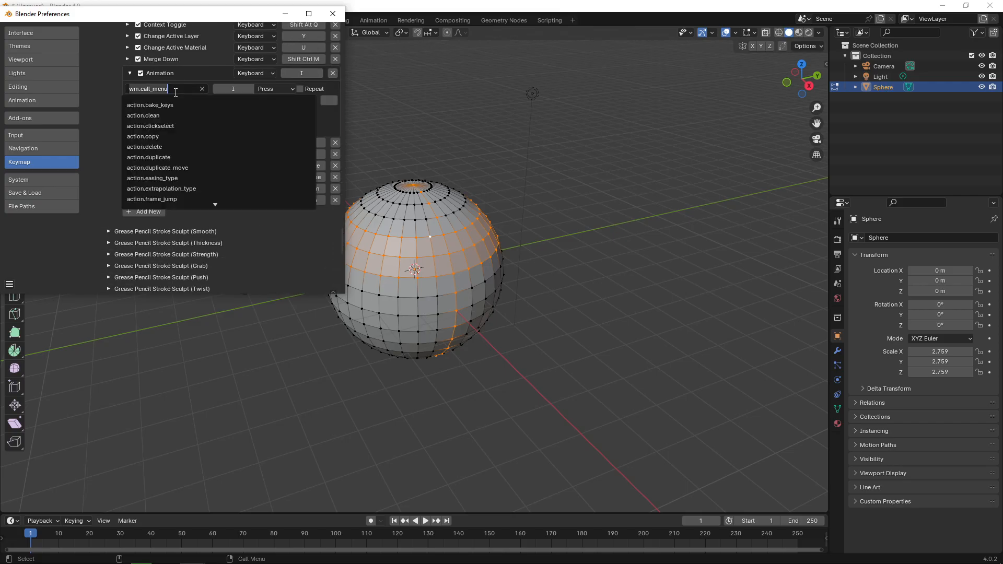
Step: Add an entry to the Grease Pencil Stroke Sculpt Mode keymap and set its operator to wm.call_menu
click(134, 212)
click(132, 215)
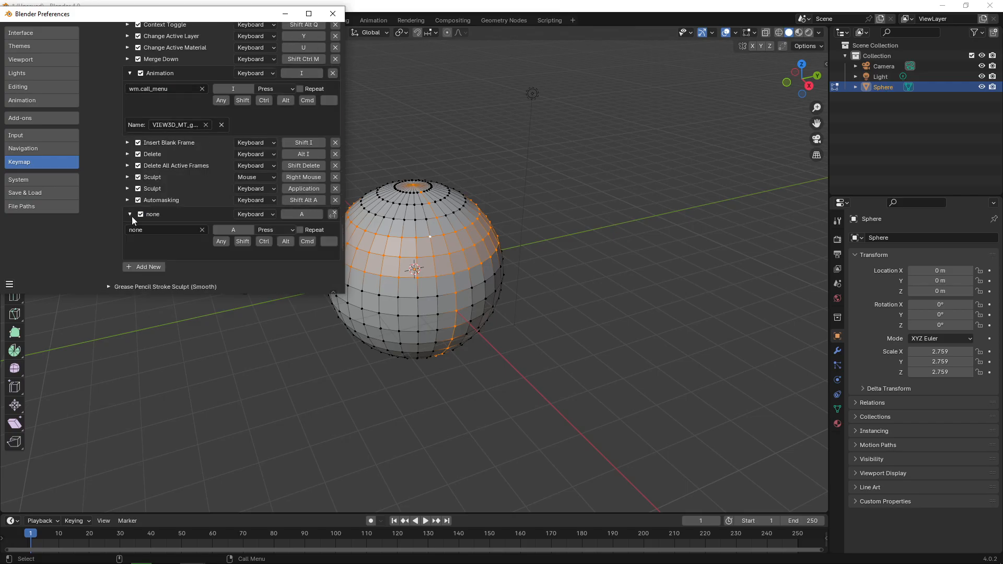
click(156, 230)
text(wm.call_menu)
click(159, 122)
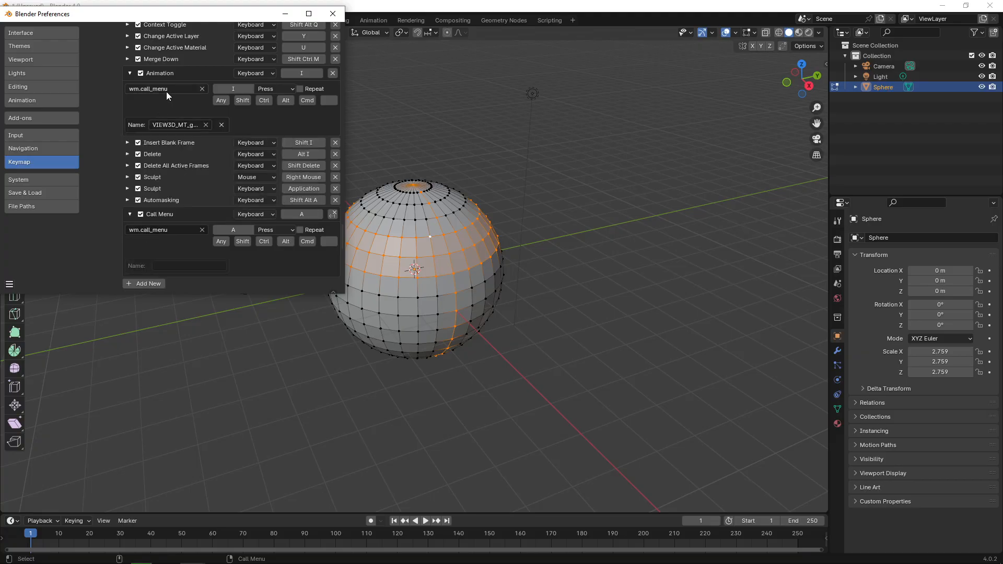
Step: Copy the Animation entry's menu name VIEW3D_MT_gpencil_animation into the new Sculpt Mode entry and bind it to S
click(176, 127)
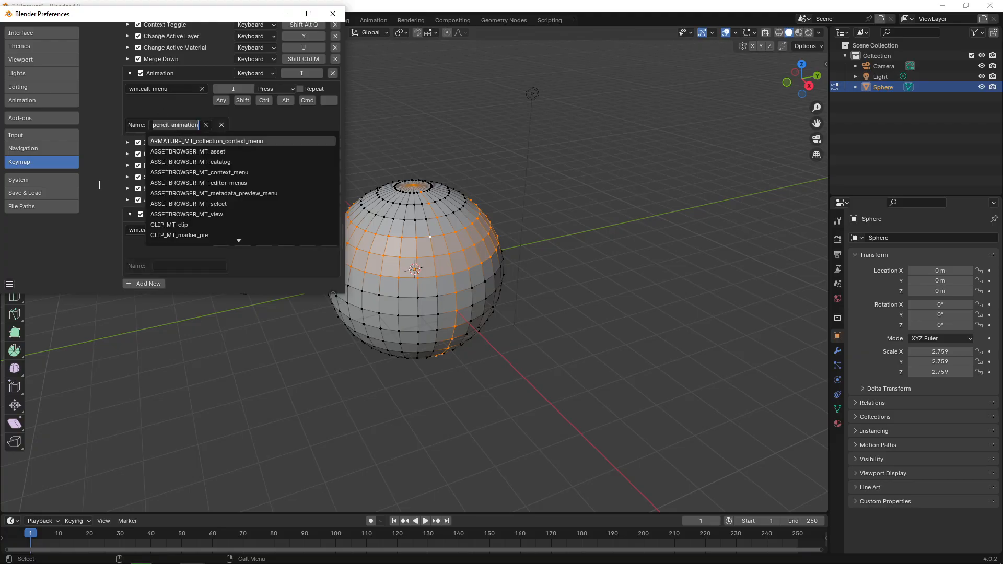
click(177, 266)
key(ctrl+v)
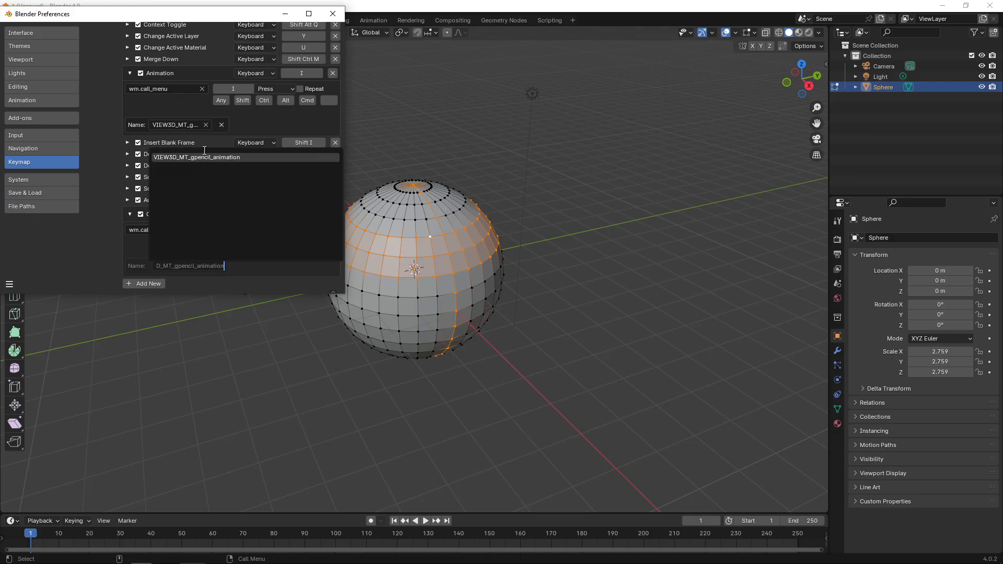
click(209, 157)
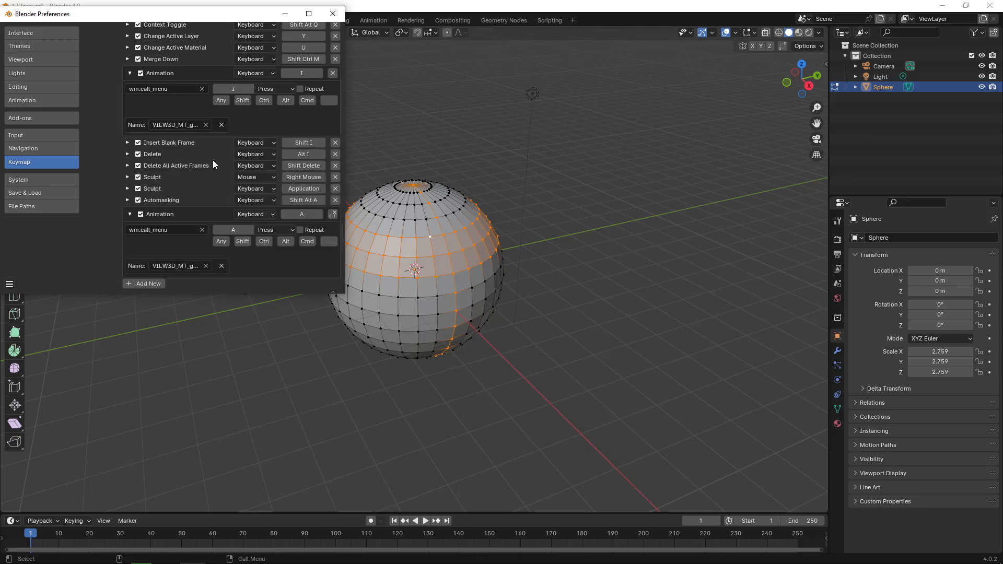
click(309, 215)
key(s)
Step: Check the Grease Pencil Stroke Sculpt brush keymaps, from Thickness through Clone, for insert-keyframe or Animation entries
scroll(342, 240, down, 4)
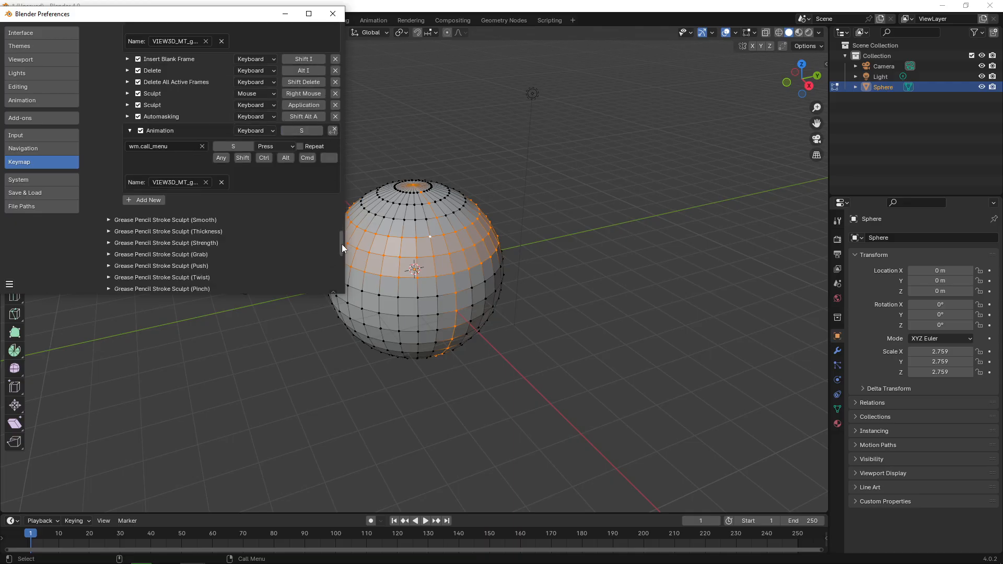
scroll(342, 246, down, 3)
key(alt+Tab)
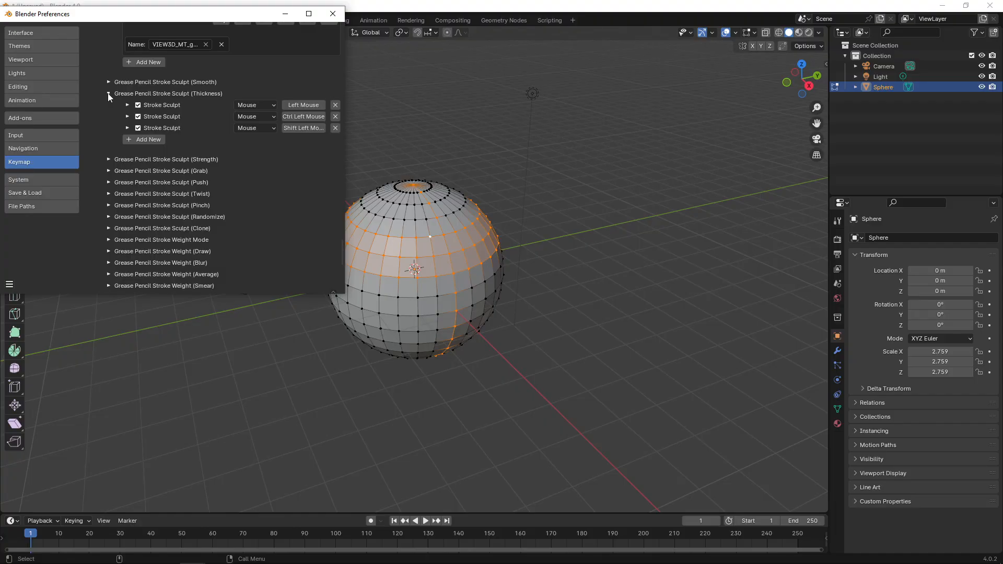
click(108, 93)
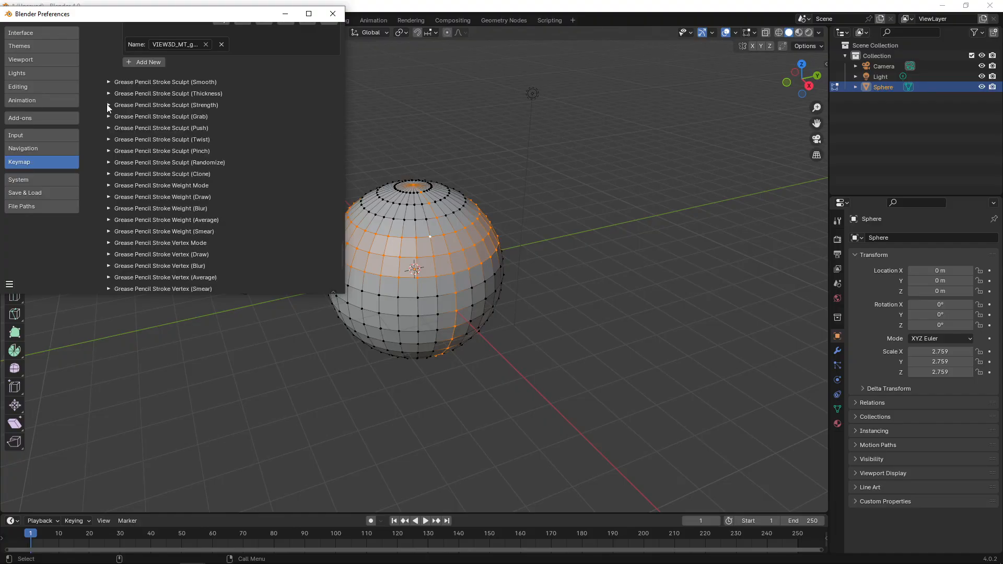
click(108, 105)
click(108, 105)
click(108, 116)
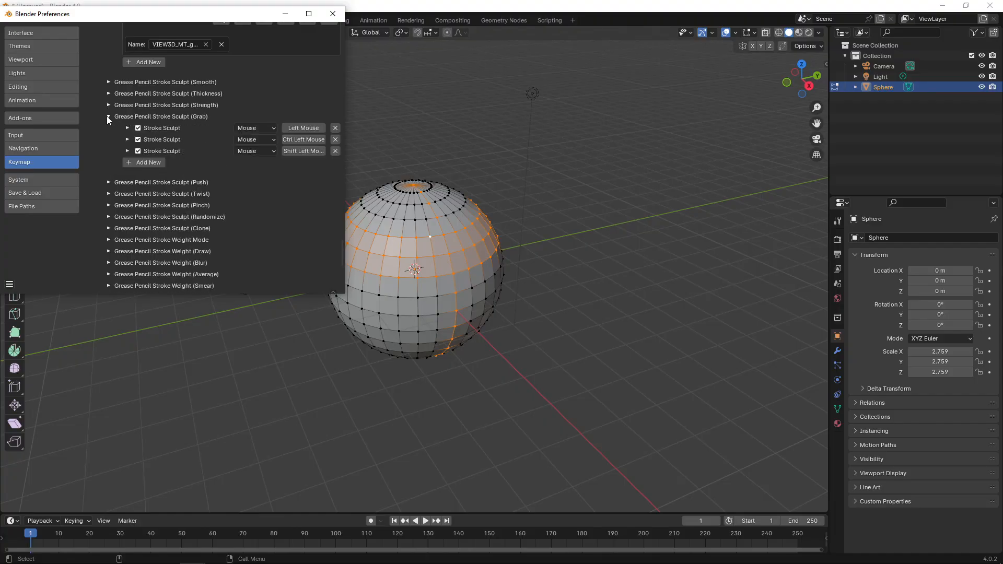
click(107, 117)
click(108, 129)
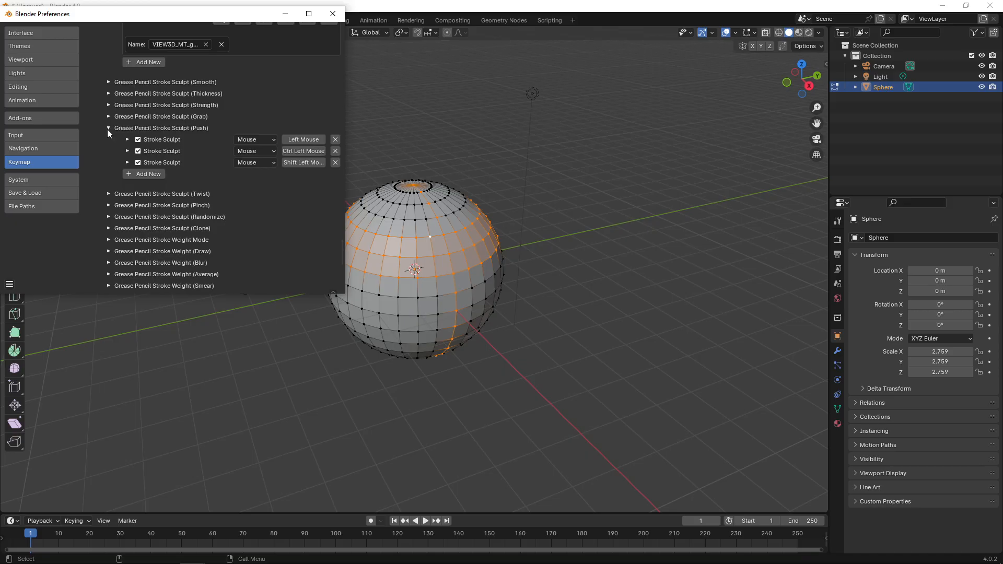
click(107, 128)
click(107, 139)
click(108, 140)
click(108, 151)
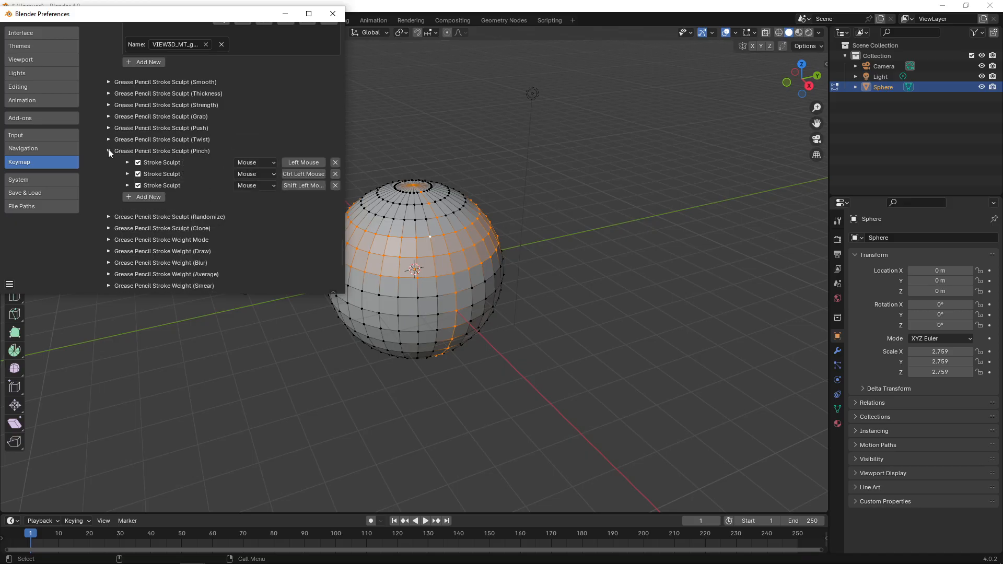
click(108, 151)
click(108, 162)
click(107, 162)
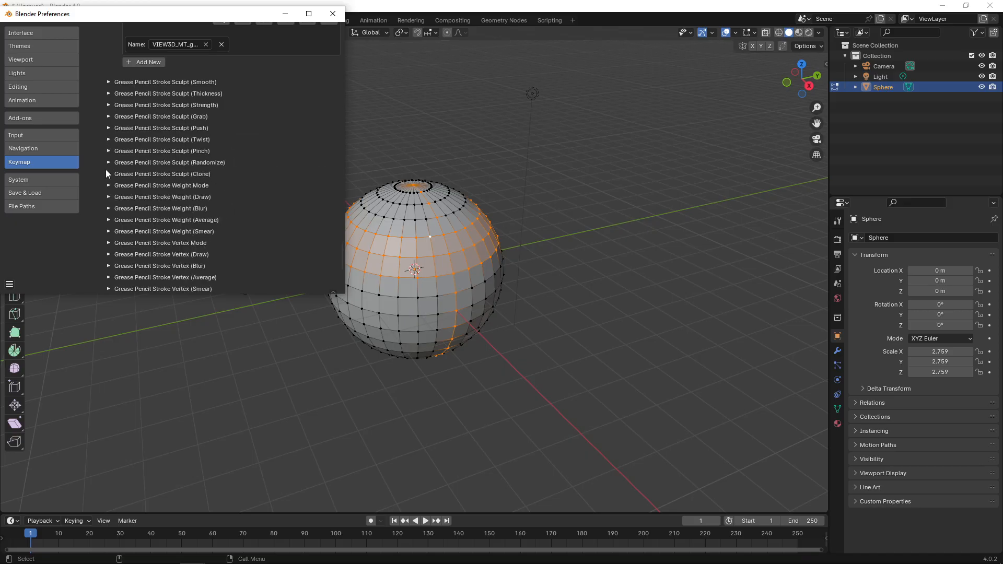
click(106, 174)
click(108, 175)
Step: Copy the operator identifier of the Animation entry in the Grease Pencil Stroke Weight Mode keymap
click(108, 185)
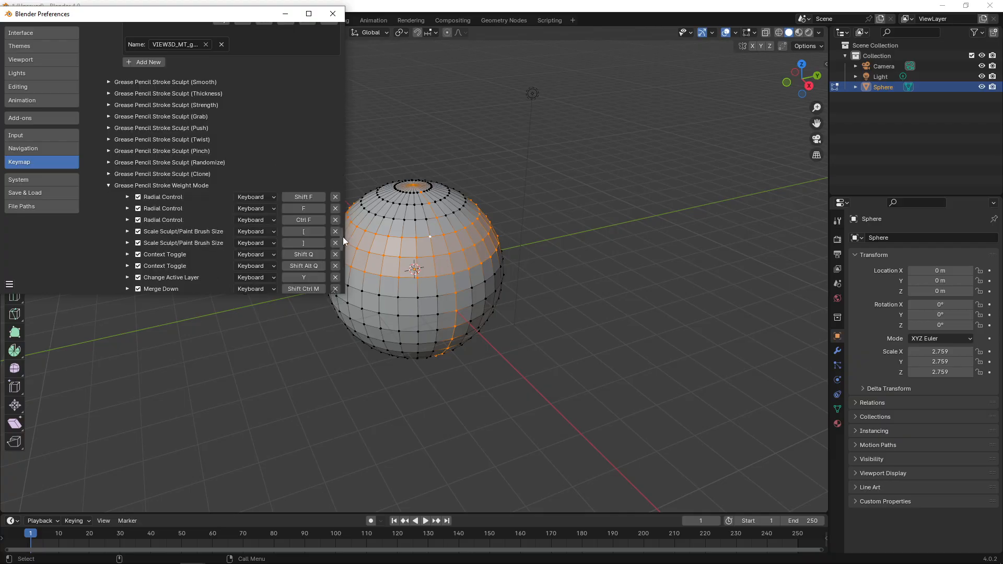
drag(342, 237, 345, 251)
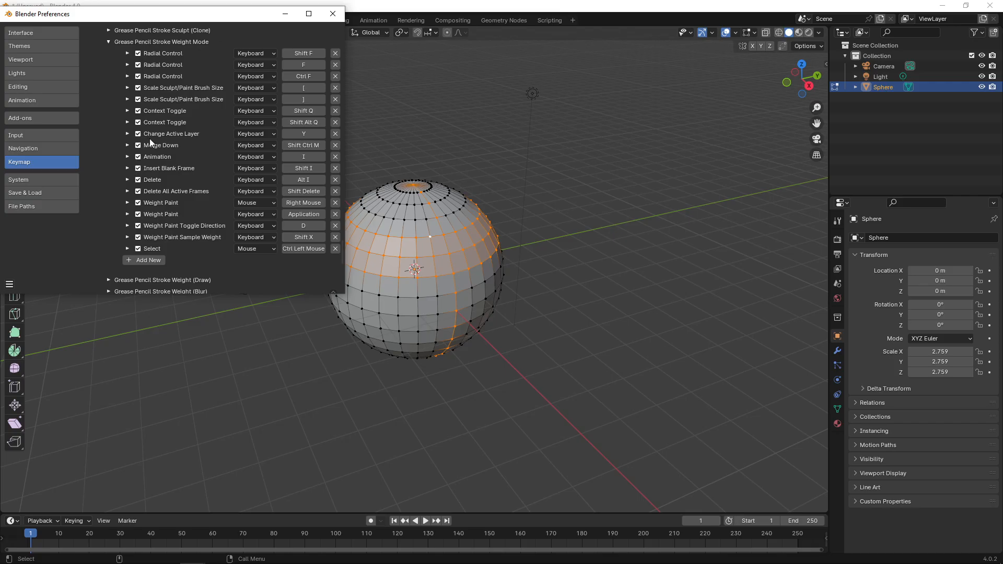
click(127, 157)
click(150, 175)
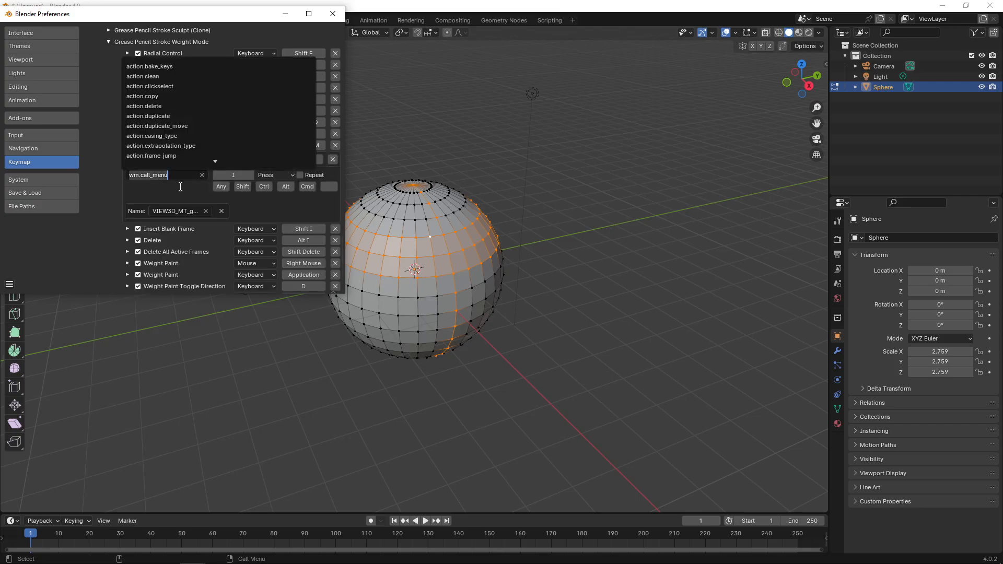
click(110, 212)
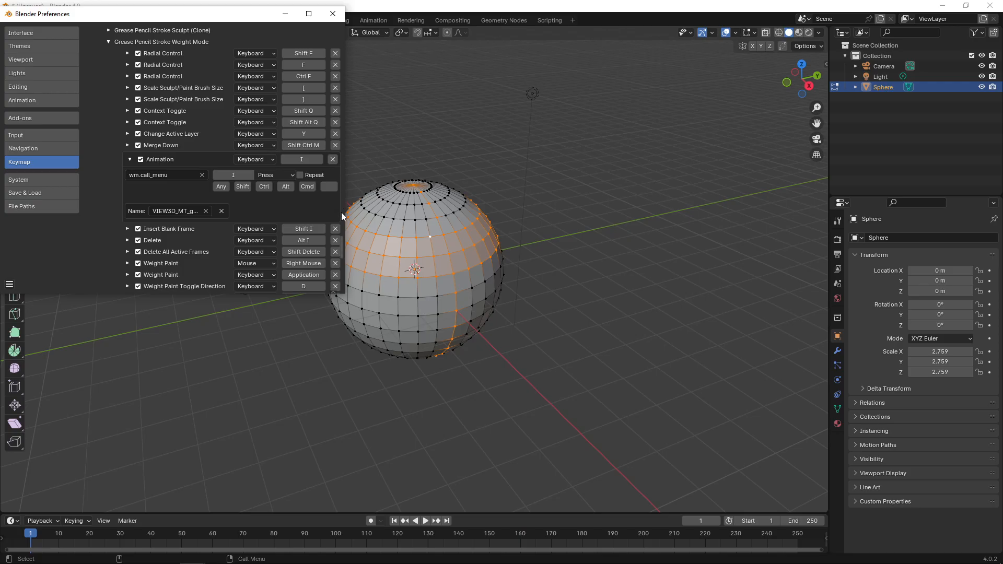
Step: Add an entry to the Grease Pencil Stroke Weight Mode keymap and set its operator to wm.call_menu
drag(341, 243, 343, 251)
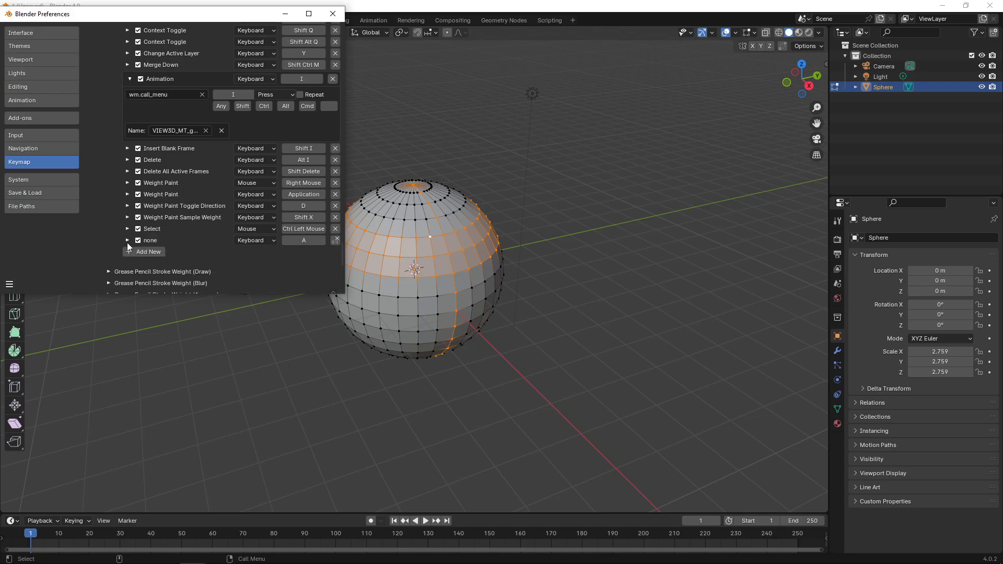
click(127, 242)
click(153, 259)
text(wm.call_menu)
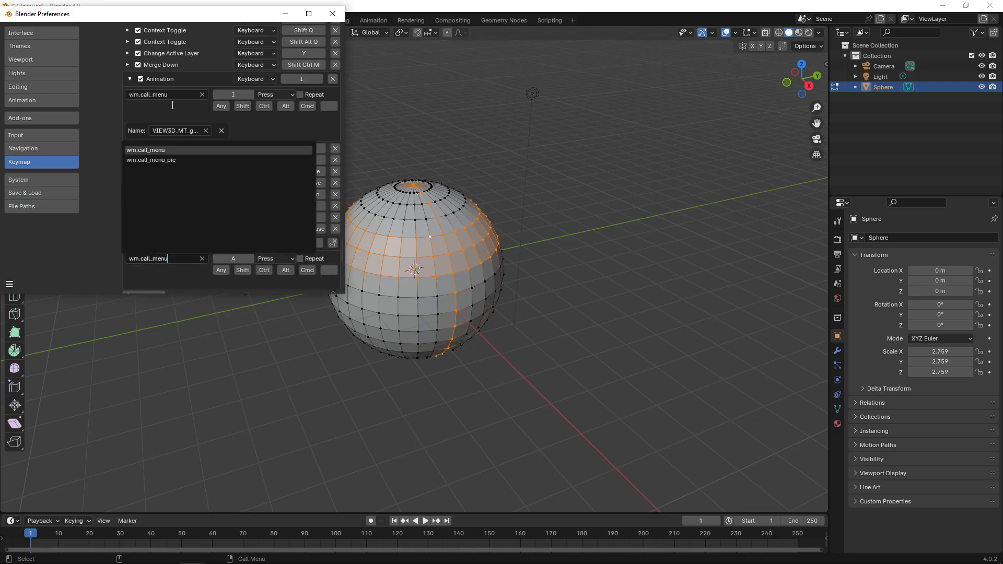
click(158, 150)
Step: Copy the Animation entry's menu name into the new Weight Mode entry and bind it to S
click(184, 130)
key(ctrl+c)
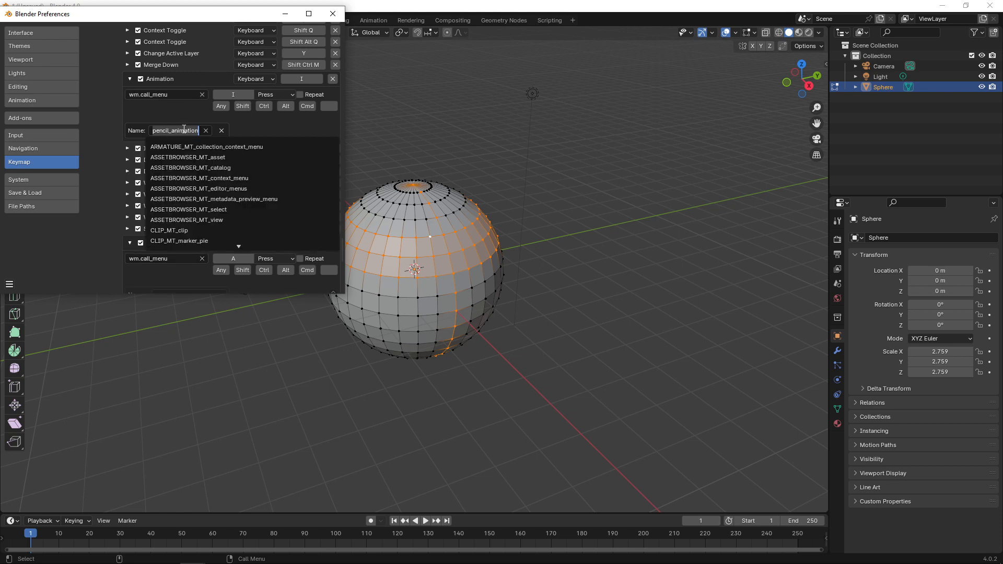
click(107, 178)
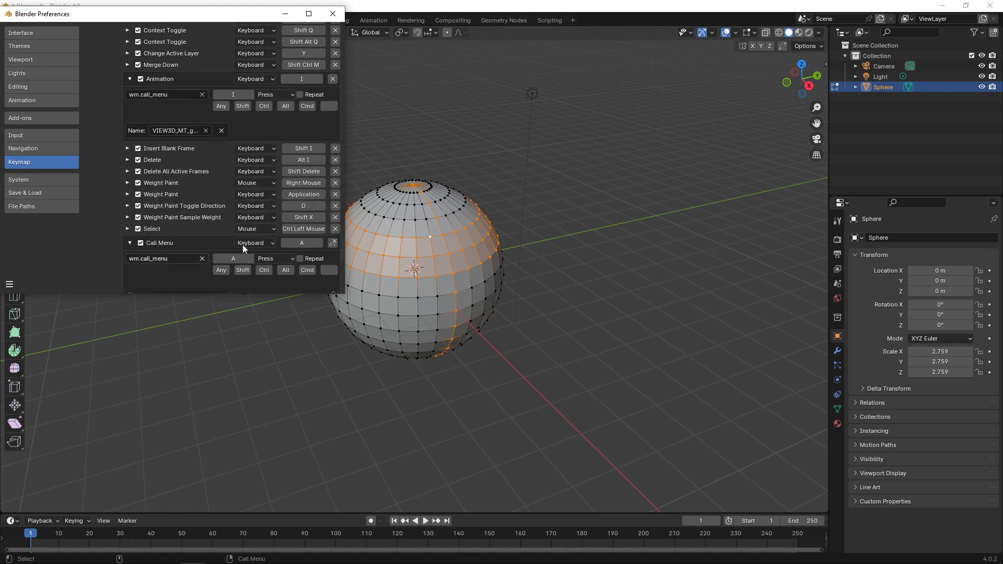
scroll(343, 252, down, 4)
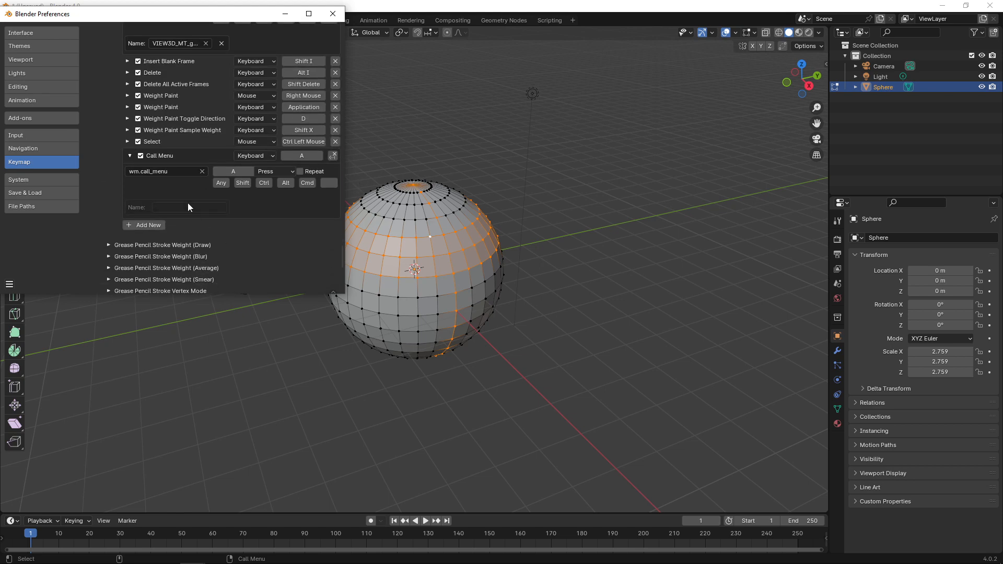
click(188, 208)
key(ctrl+v)
click(225, 98)
scroll(343, 255, up, 5)
scroll(346, 253, down, 5)
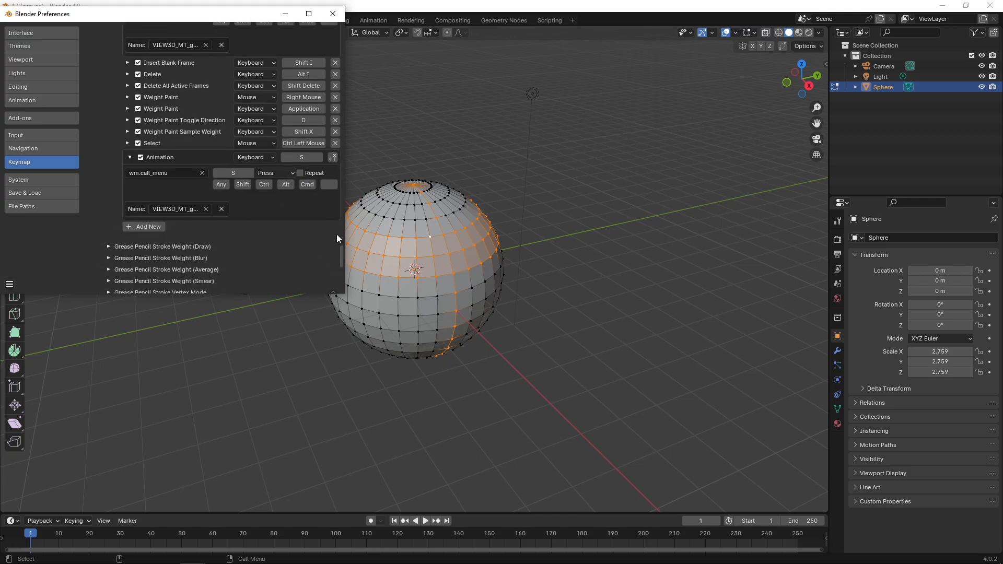
Step: Check the Grease Pencil Stroke Weight Draw, Blur, Average and Smear keymaps for insert-keyframe or Animation entries
scroll(343, 256, down, 2)
click(108, 201)
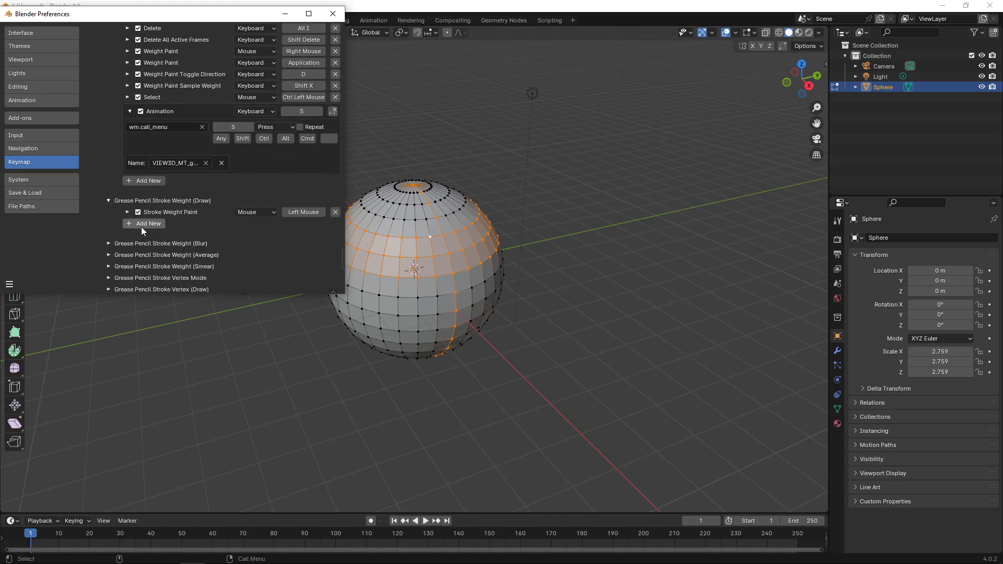
click(112, 202)
click(111, 212)
click(111, 213)
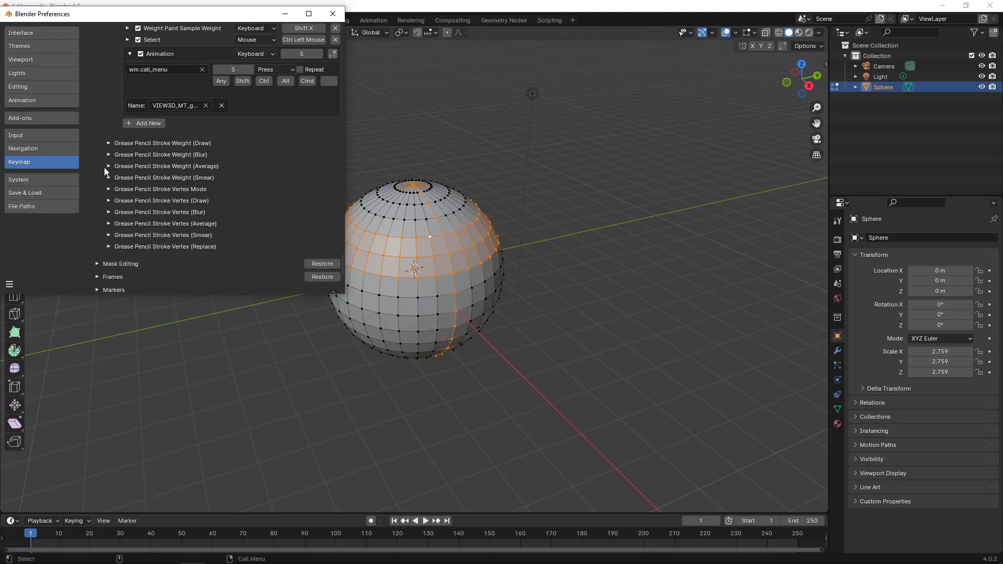
click(108, 166)
click(109, 165)
click(108, 178)
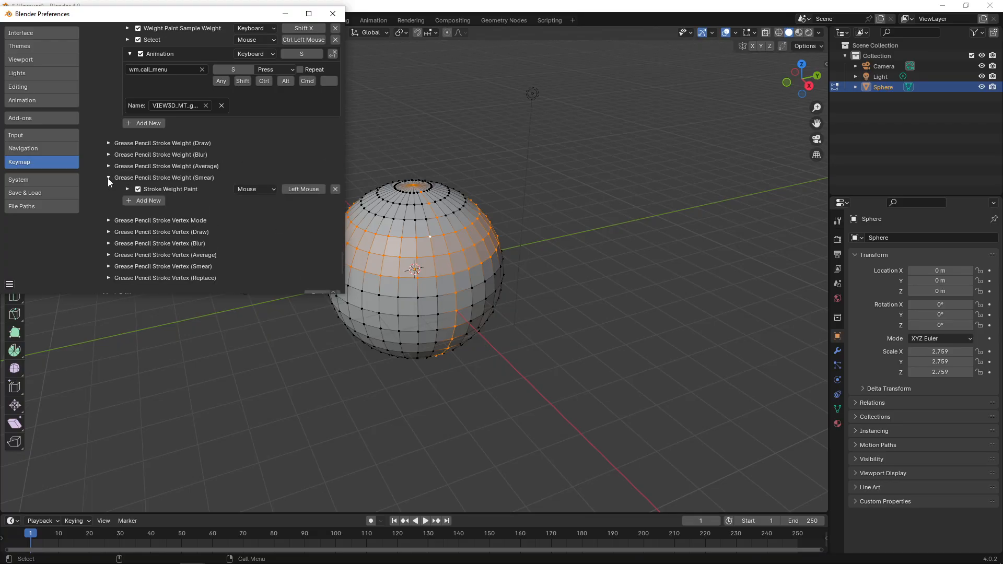
click(108, 178)
Step: Find the Animation entry in the Grease Pencil Stroke Vertex Mode keymap and copy its operator identifier
click(108, 189)
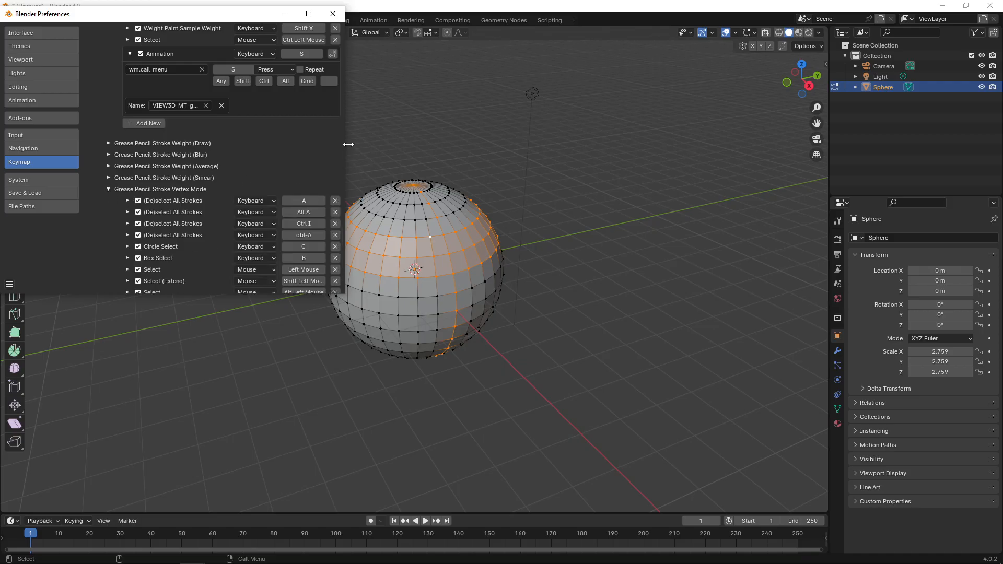
scroll(342, 233, down, 3)
scroll(345, 240, down, 10)
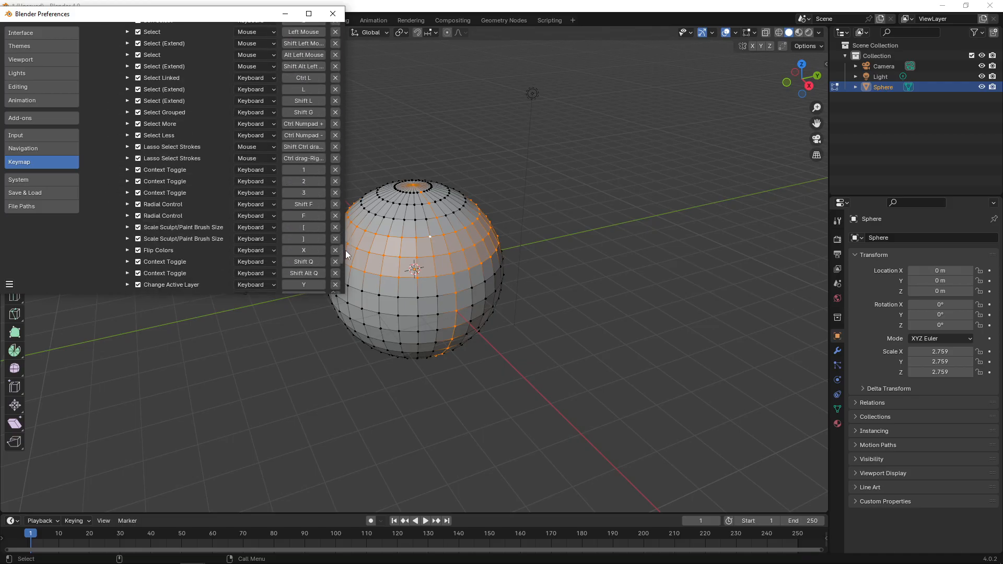
scroll(346, 256, up, 7)
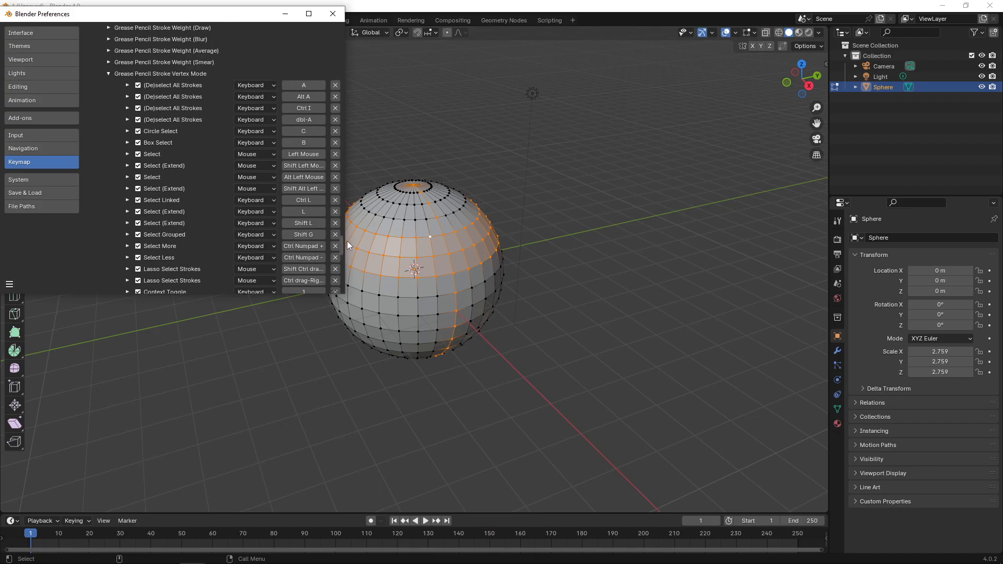
scroll(347, 248, down, 4)
scroll(347, 253, down, 7)
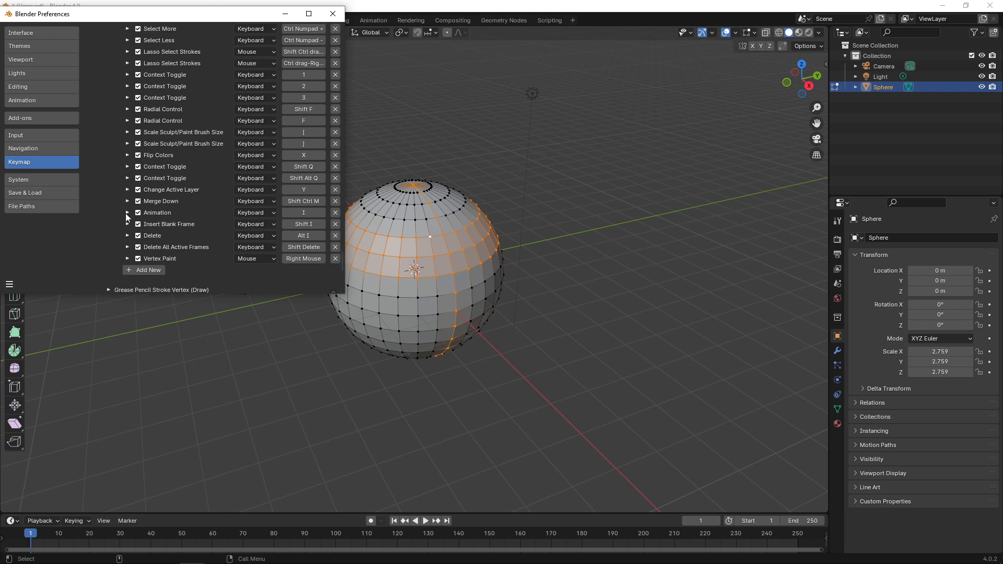
click(128, 212)
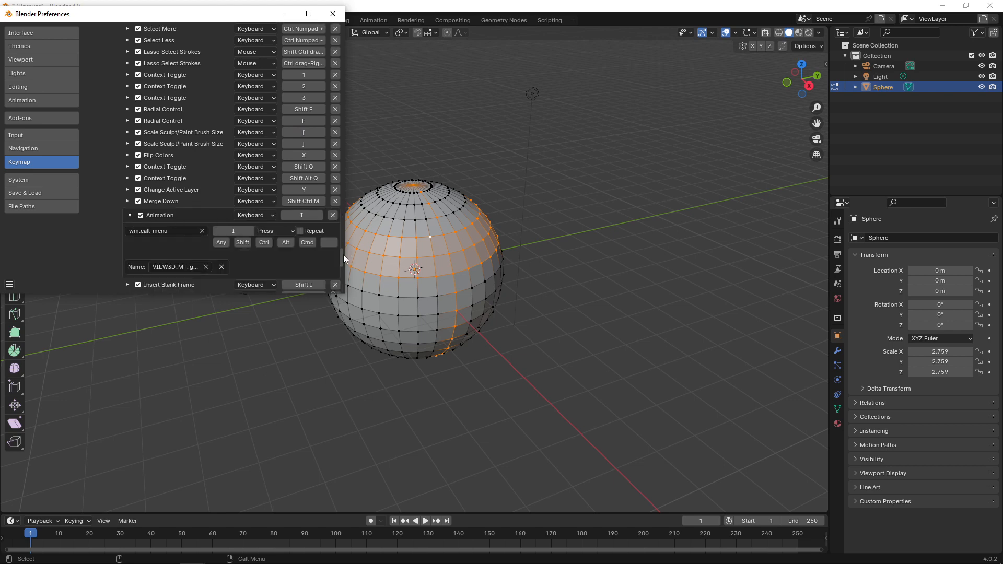
mouse_move(343, 255)
mouse_down()
mouse_move(345, 233)
mouse_move(347, 262)
mouse_up()
click(178, 136)
key(ctrl+c)
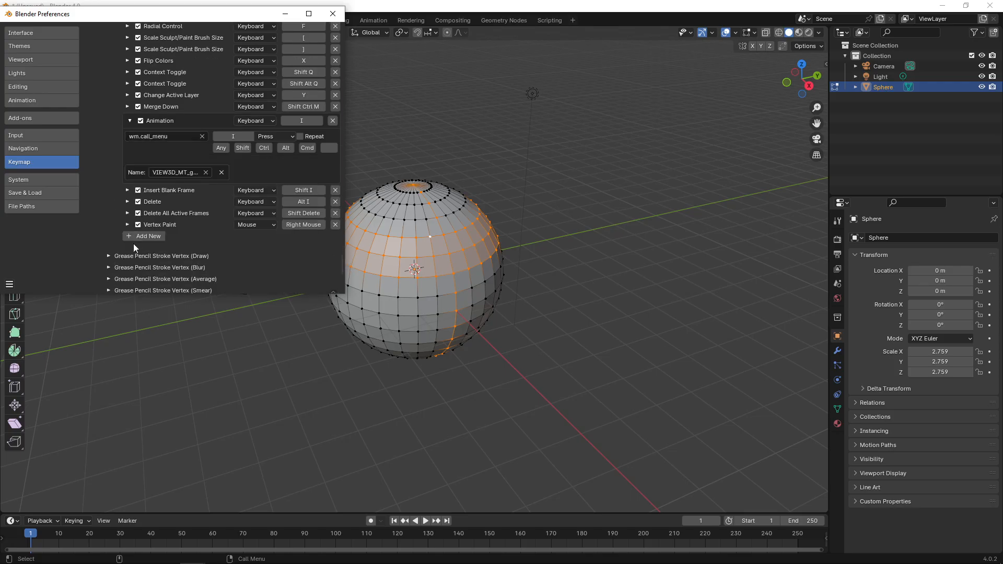
Step: Add an entry to the Grease Pencil Stroke Vertex Mode keymap and set its operator to wm.call_menu
click(136, 243)
click(149, 254)
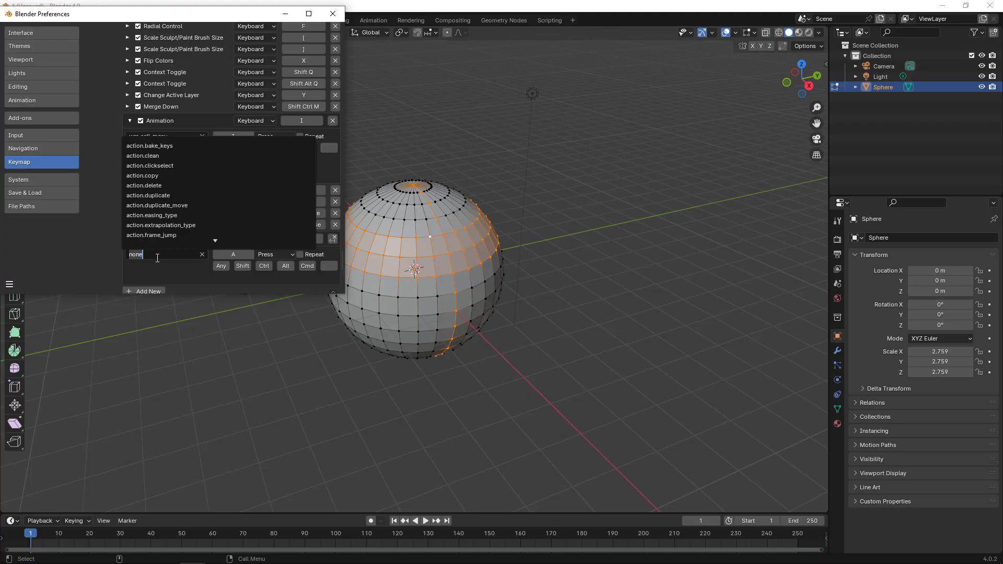
key(ctrl+v)
click(157, 147)
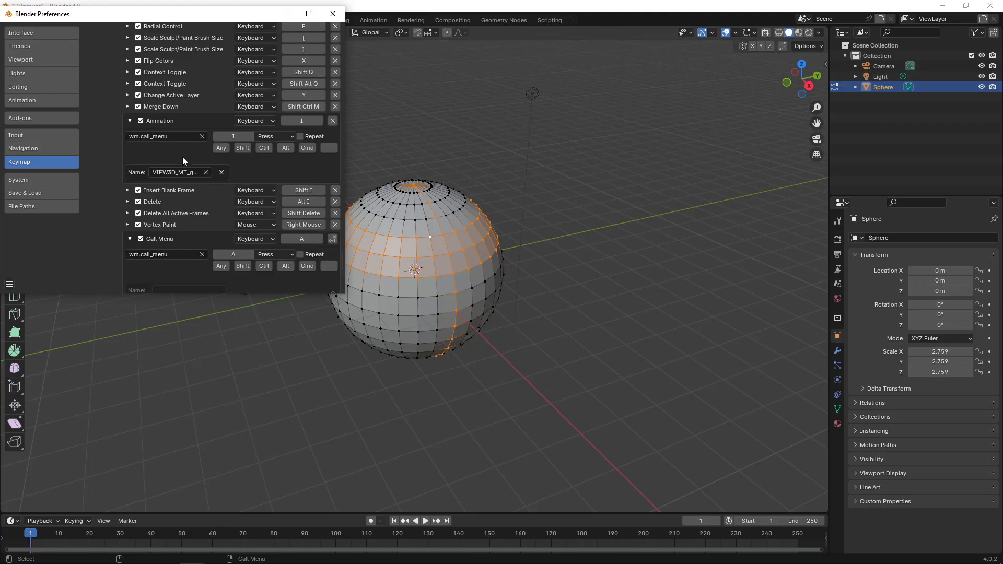
Step: Copy the Animation entry's menu name VIEW3D_MT_gpencil_animation into the new Vertex Mode entry and bind it to S
click(182, 173)
click(112, 222)
click(171, 289)
text(VIEW3D_MT_gpencil_animation)
click(204, 182)
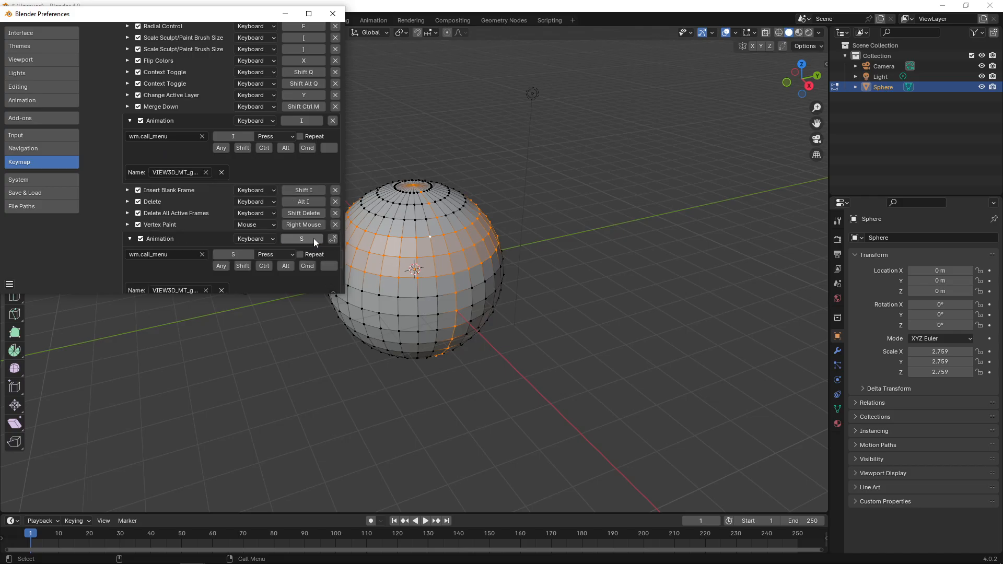
Step: Check the Grease Pencil Stroke Vertex Draw, Blur, Average, Smear and Replace keymaps for insert-keyframe or Animation entries
scroll(342, 245, down, 6)
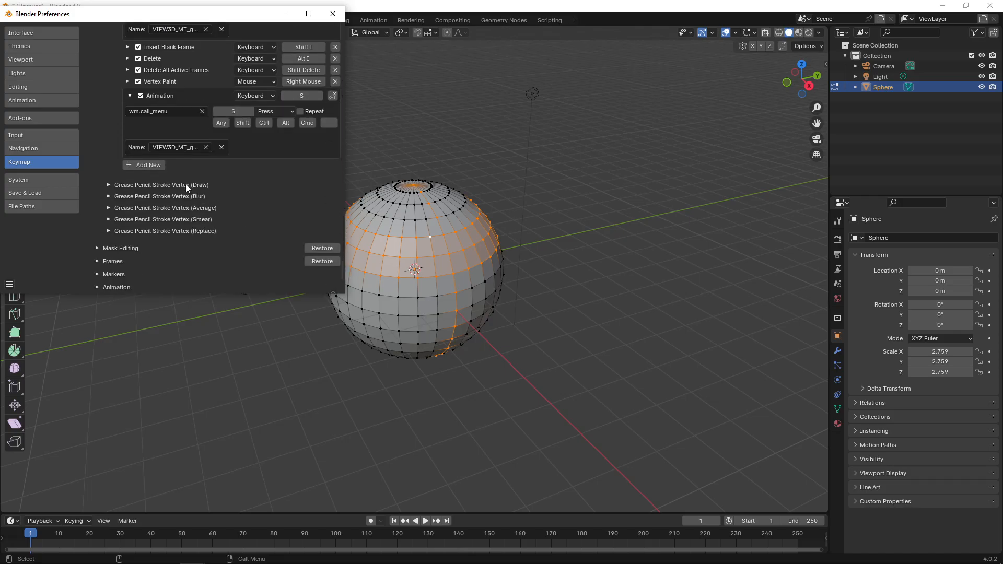
click(109, 184)
click(109, 184)
click(108, 196)
click(108, 197)
click(108, 208)
click(108, 208)
click(109, 219)
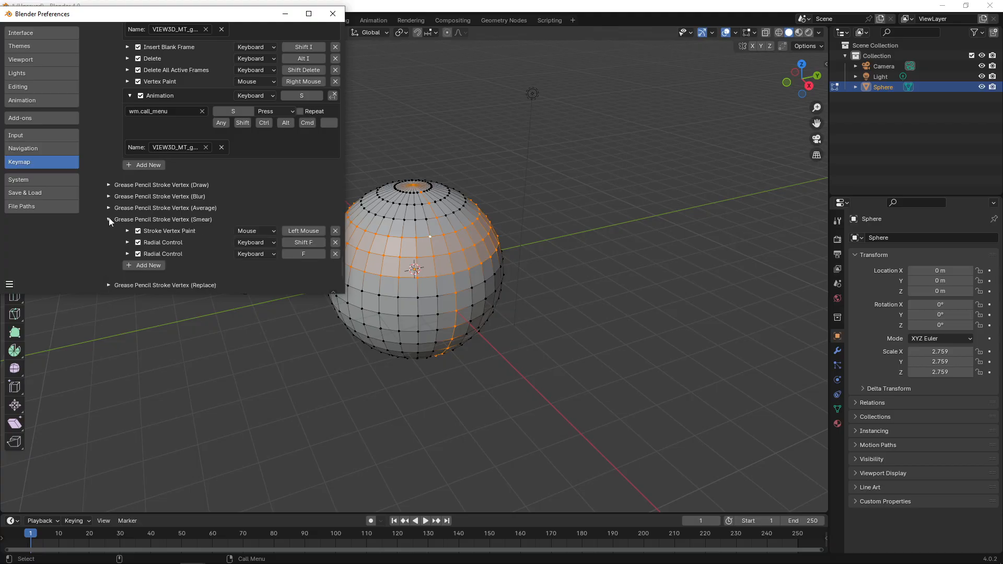
click(109, 219)
click(108, 231)
click(108, 231)
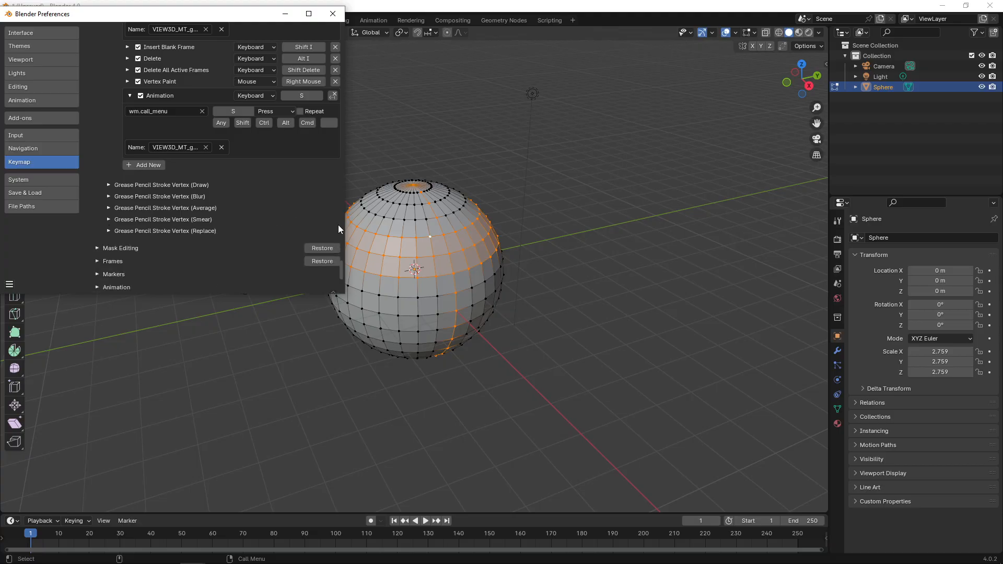
Step: Filter the whole keymap by the key binding i to review the insert-keyframe shortcuts
drag(343, 275, 347, 22)
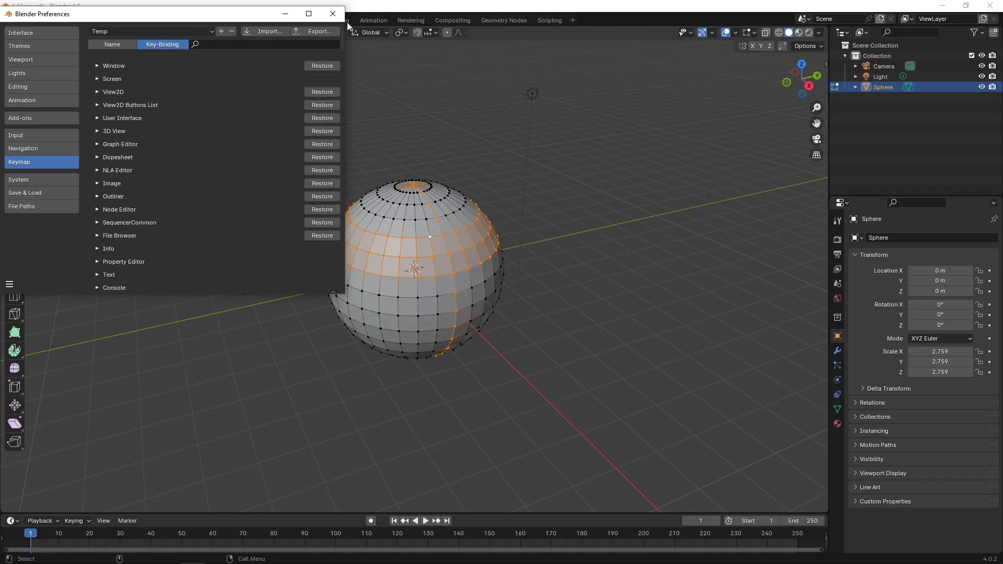
text(i)
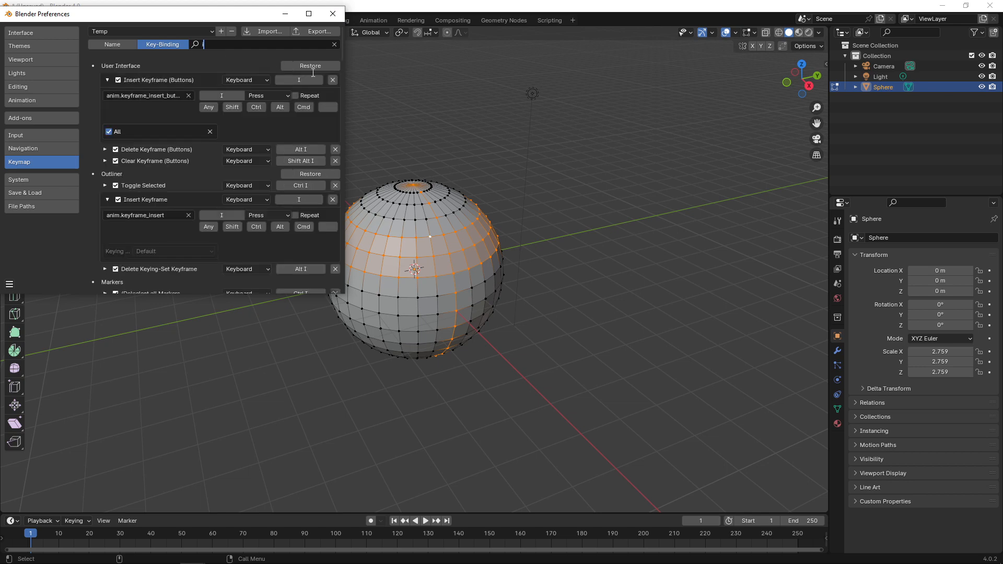
mouse_move(342, 49)
mouse_down()
mouse_move(374, 198)
mouse_move(368, 293)
mouse_move(374, 27)
mouse_up()
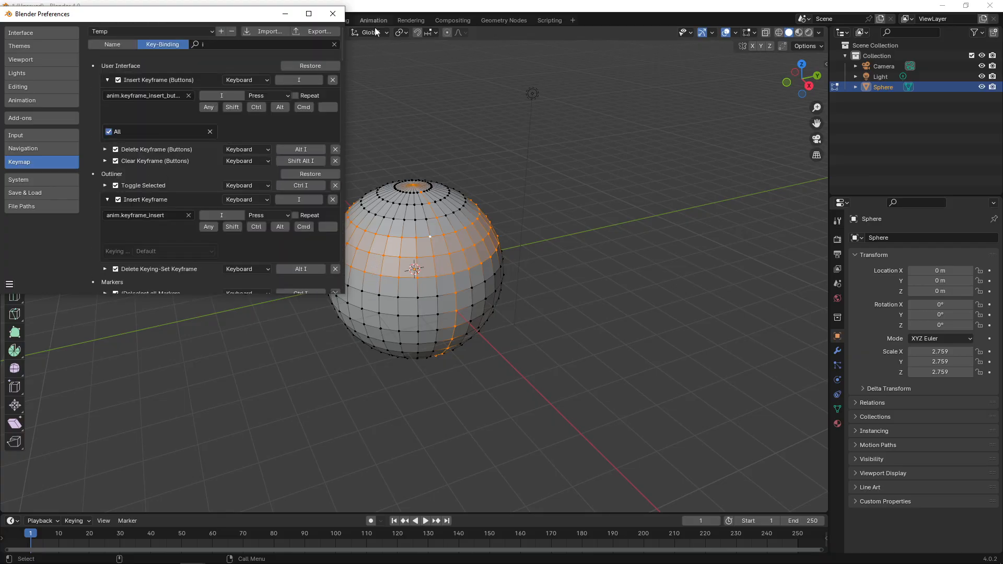
Step: Export the key configuration as Temp.py to the hotkeys folder
click(335, 45)
click(329, 32)
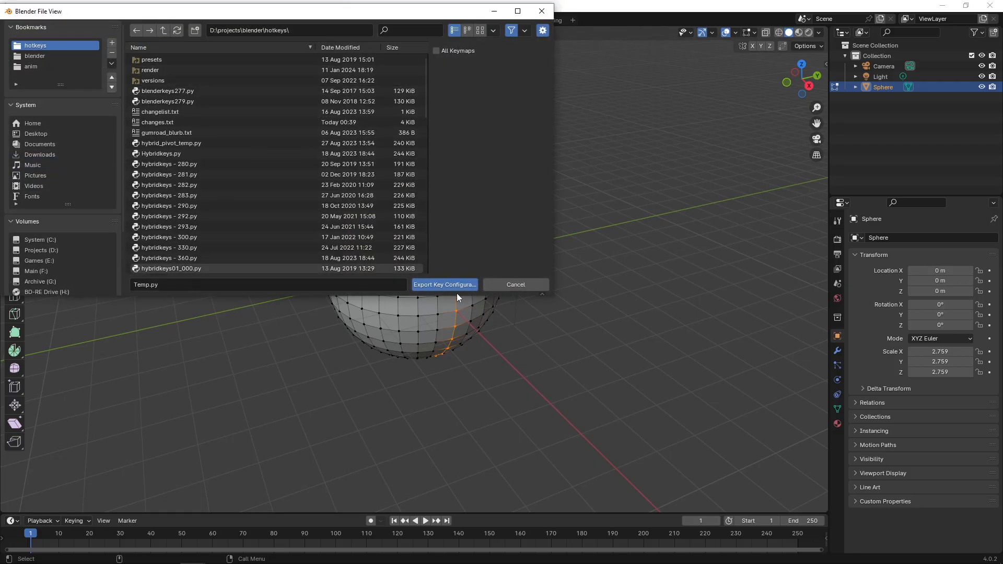
click(453, 285)
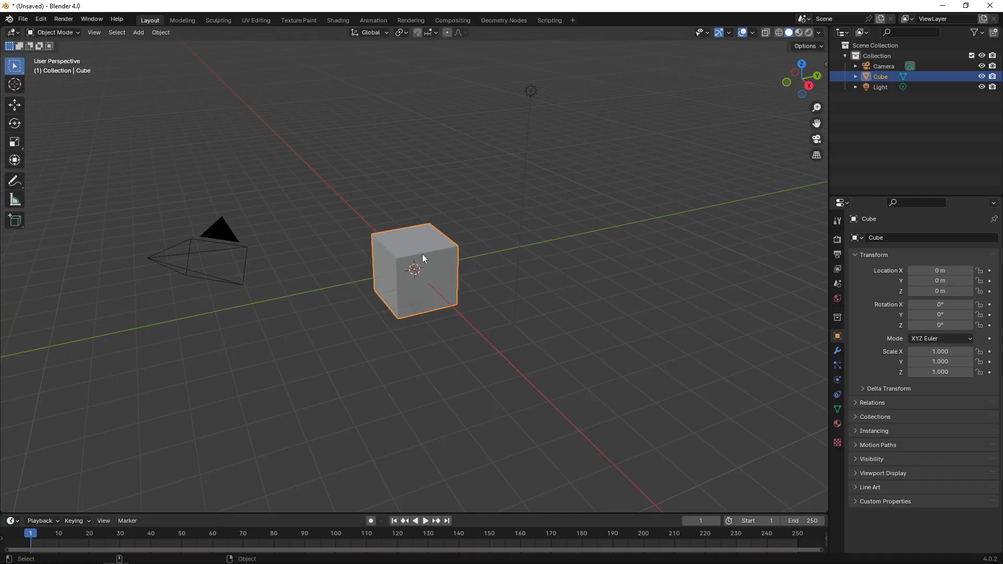
Step: Start a new 2D Animation file without saving the current one, and sketch overlapping ovals on the canvas with the Pencil brush
click(23, 19)
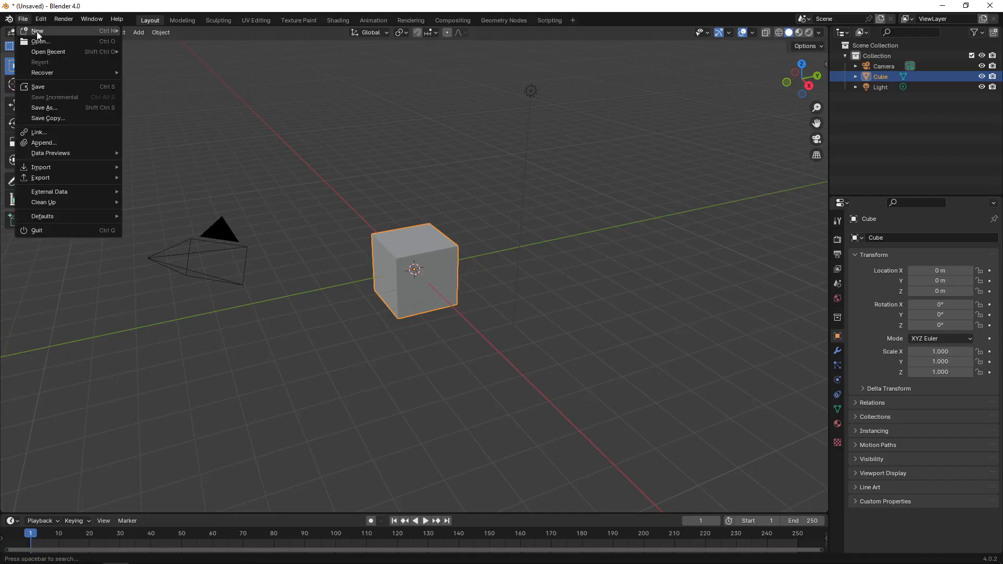
mouse_move(56, 30)
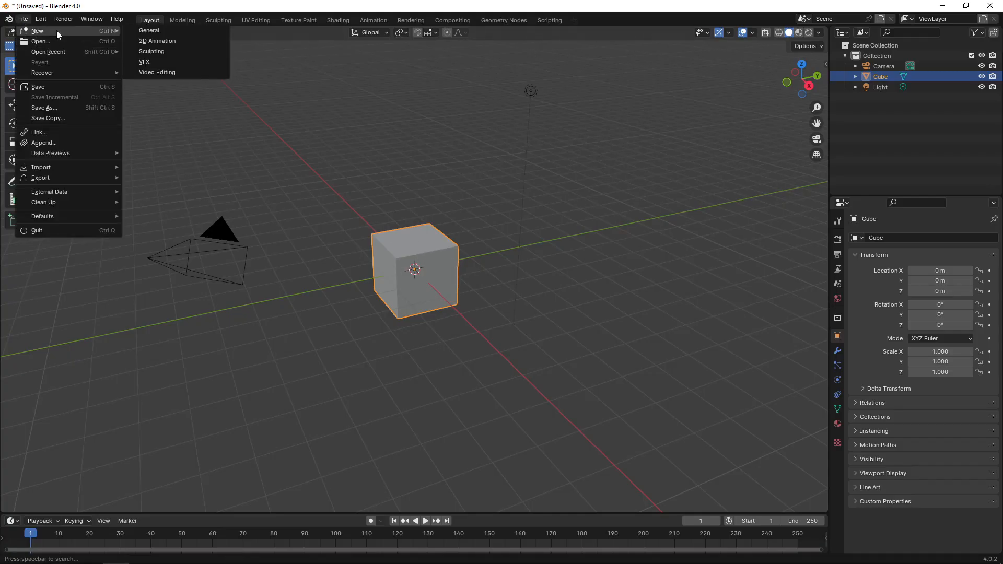
click(171, 42)
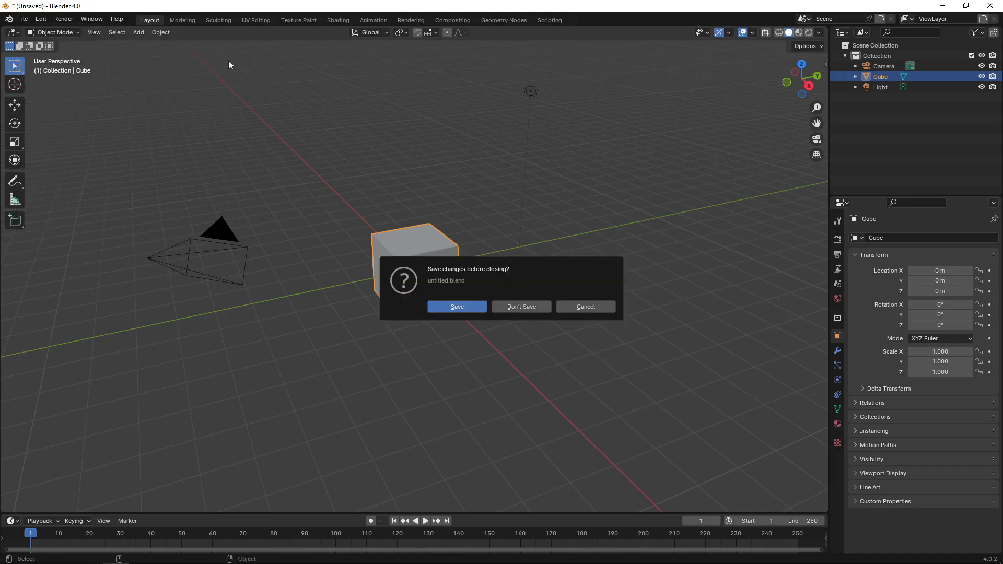
key(d)
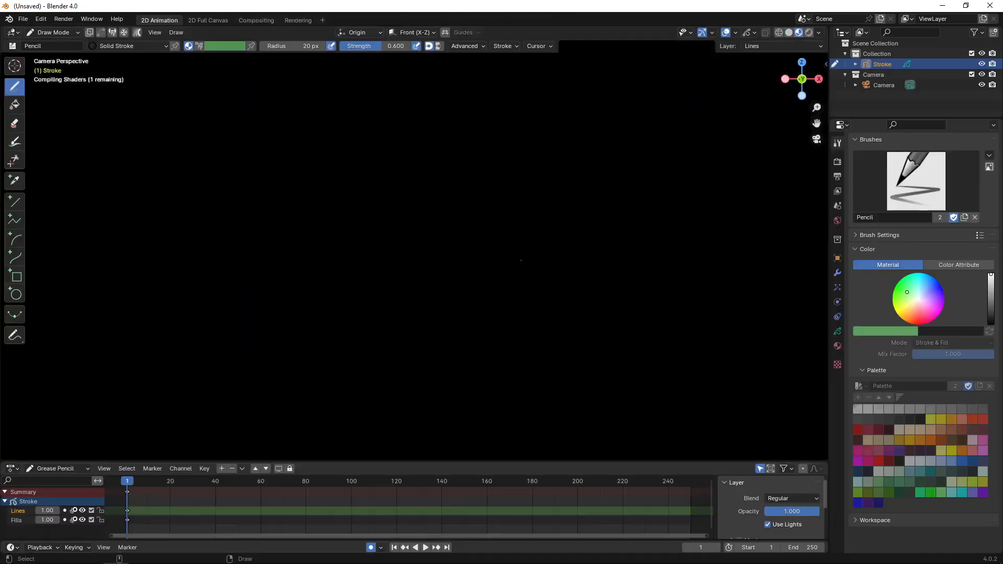
mouse_move(441, 246)
mouse_down()
mouse_move(459, 213)
mouse_move(339, 245)
mouse_move(360, 188)
mouse_up()
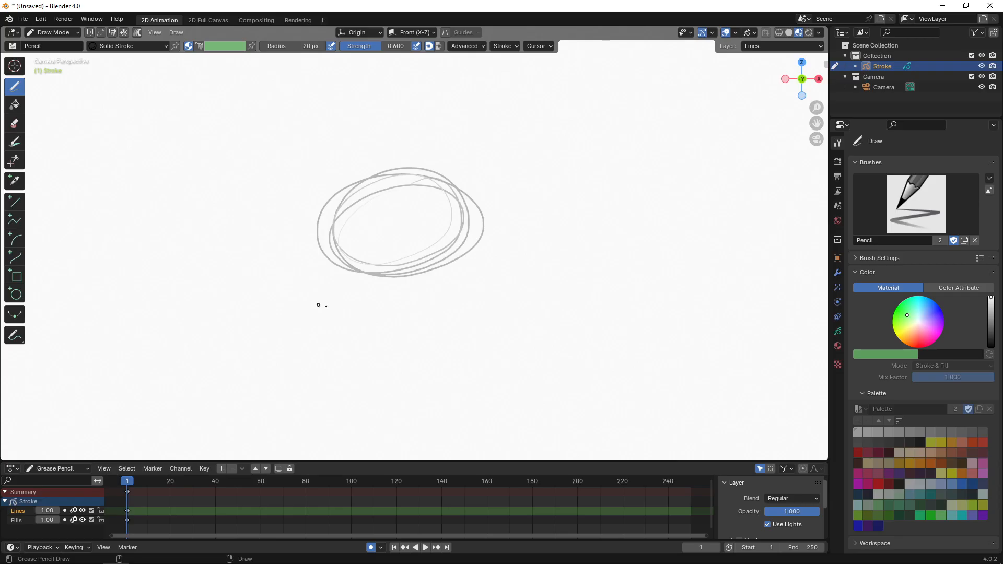
Step: Test the Alt straight-line drawing with a horizontal line below the ovals and a vertical one beside them, and undo both
alt+click(325, 302)
alt+drag(303, 305, 510, 305)
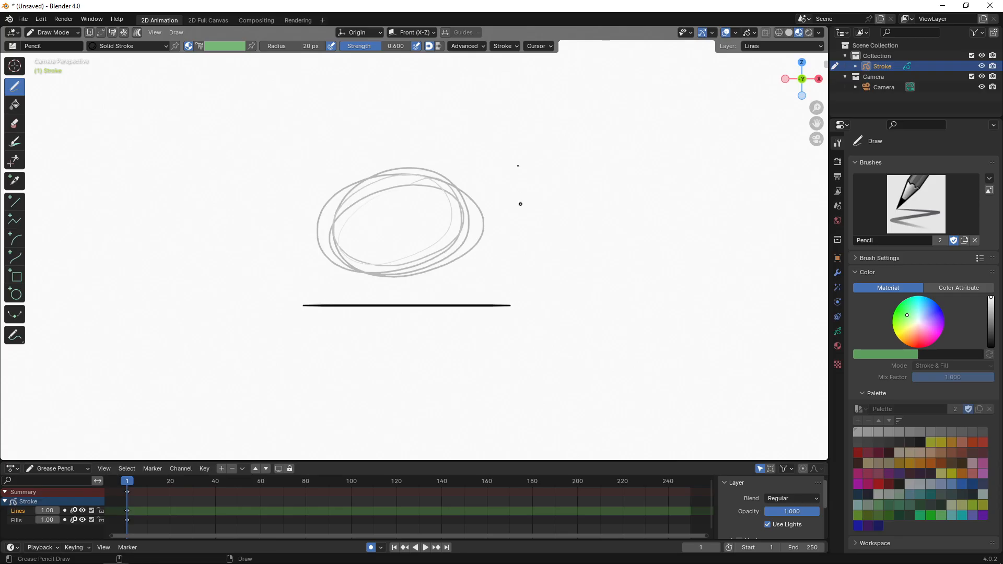
alt+drag(517, 110, 517, 225)
key(ctrl+z)
key(ctrl+z)
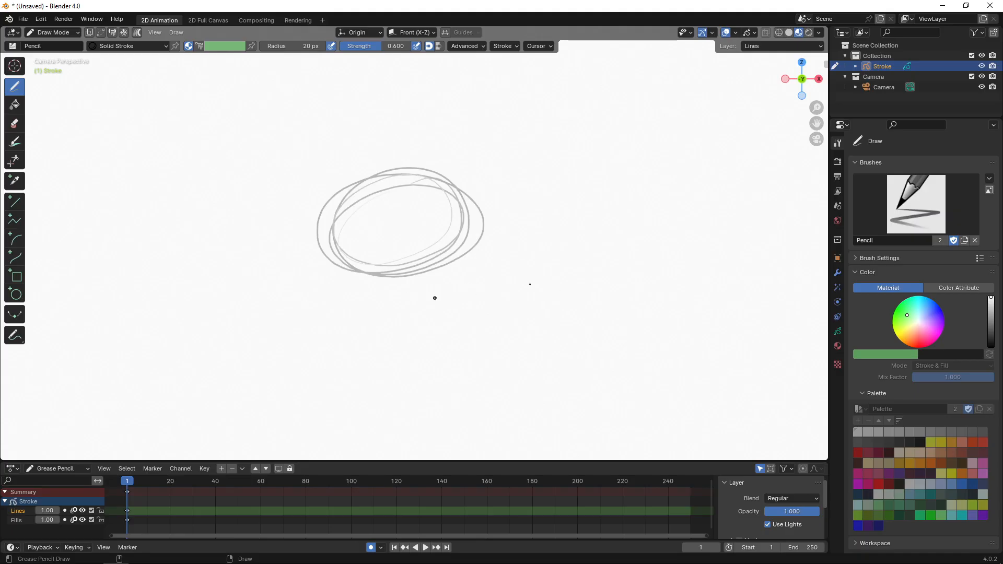
Step: Open the keymap preferences and filter the shortcuts by the key binding alt left mouse
click(40, 19)
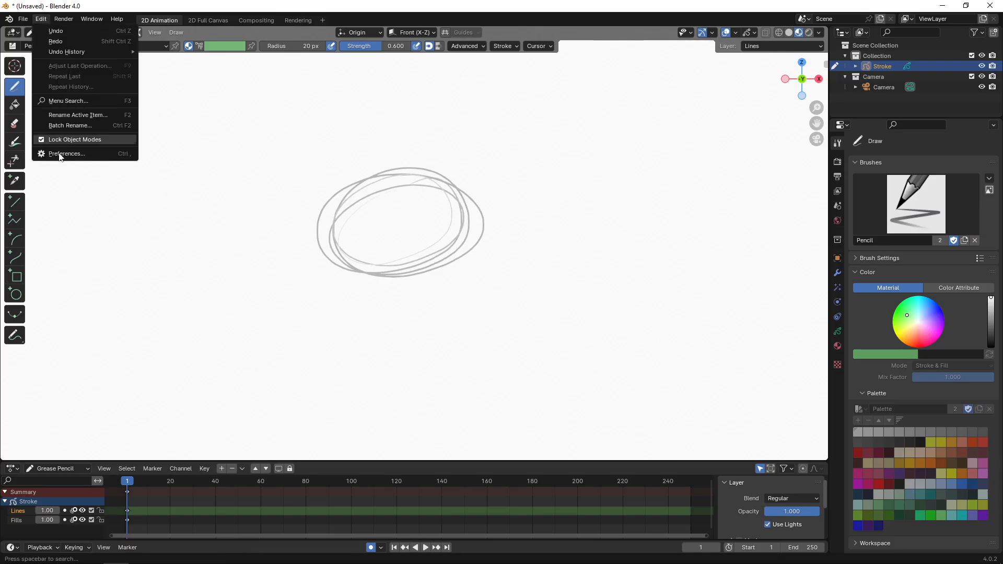
click(64, 154)
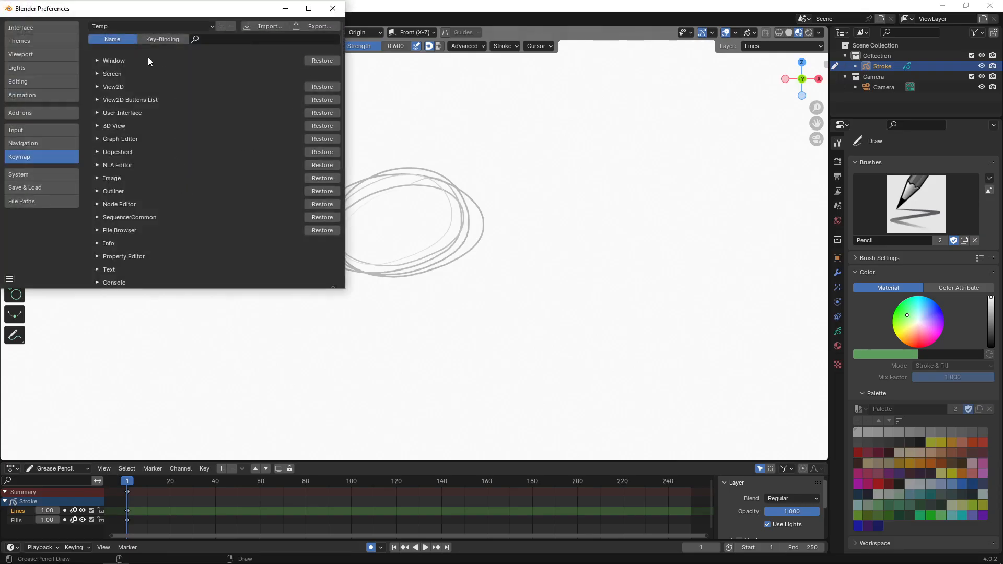
click(171, 39)
click(214, 40)
text(a)
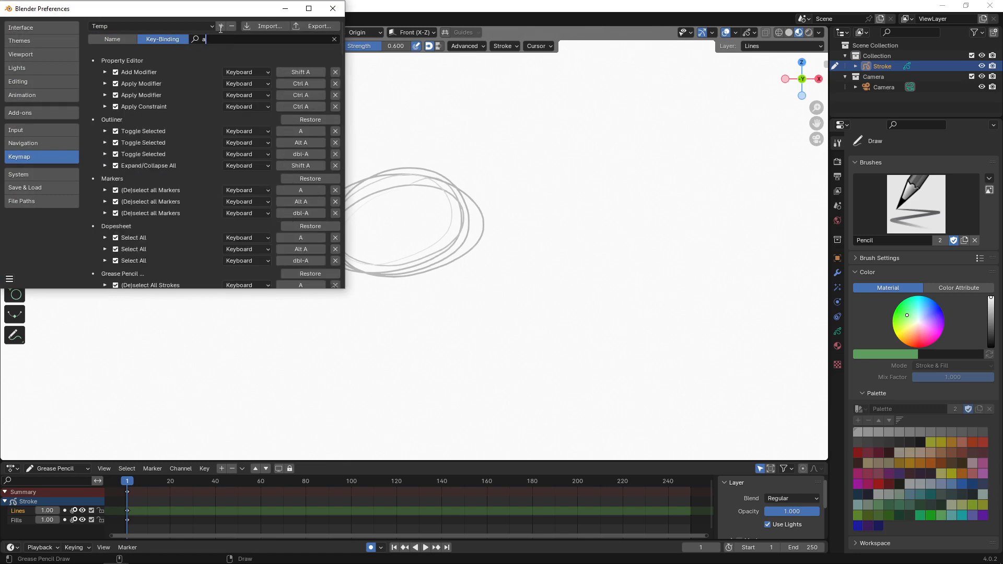
text(lt left m)
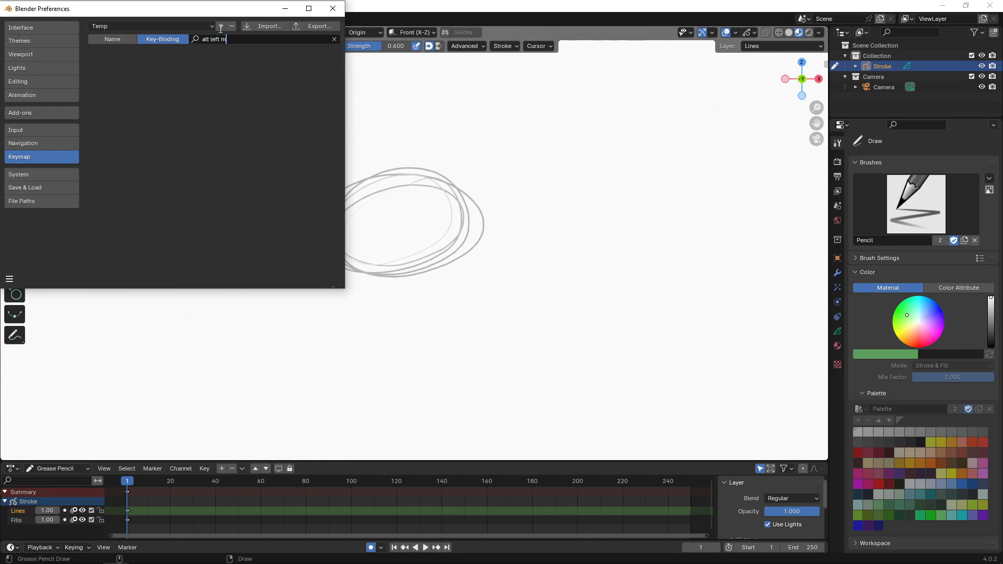
text(ouse)
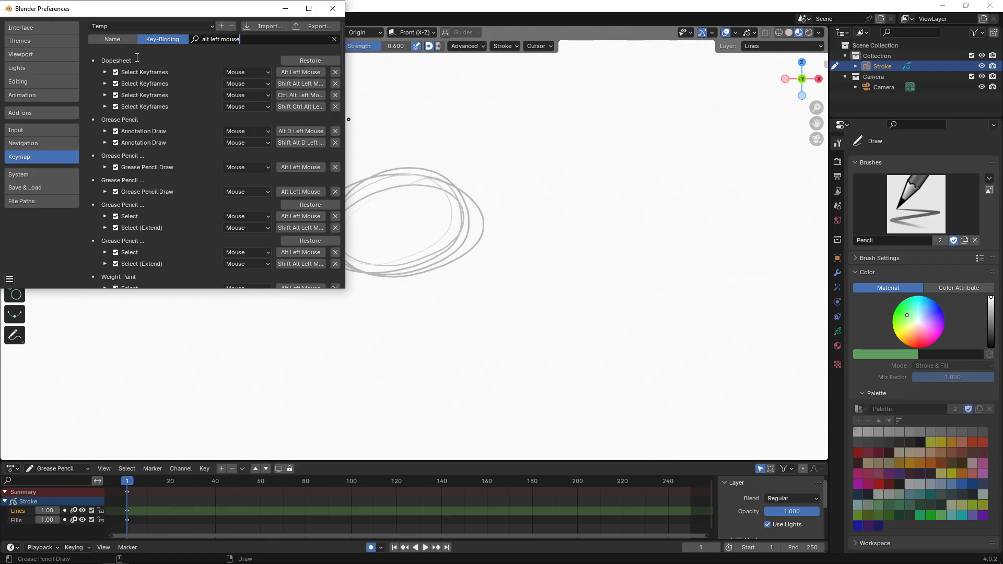
Step: Add Ctrl to the Alt Left Mouse binding of both Grease Pencil Draw entries, Draw Straight Lines and Draw Freehand
click(340, 49)
click(106, 168)
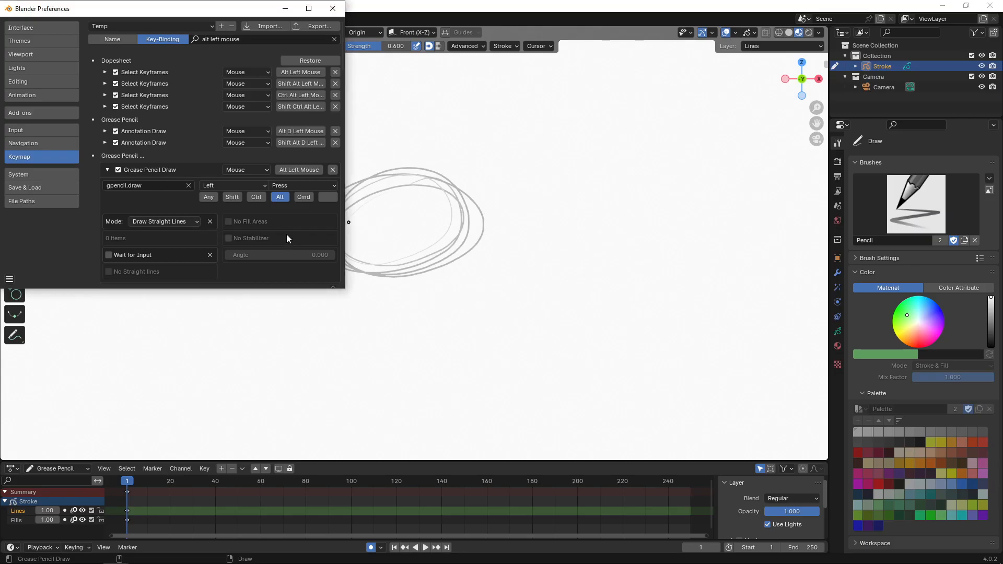
click(257, 196)
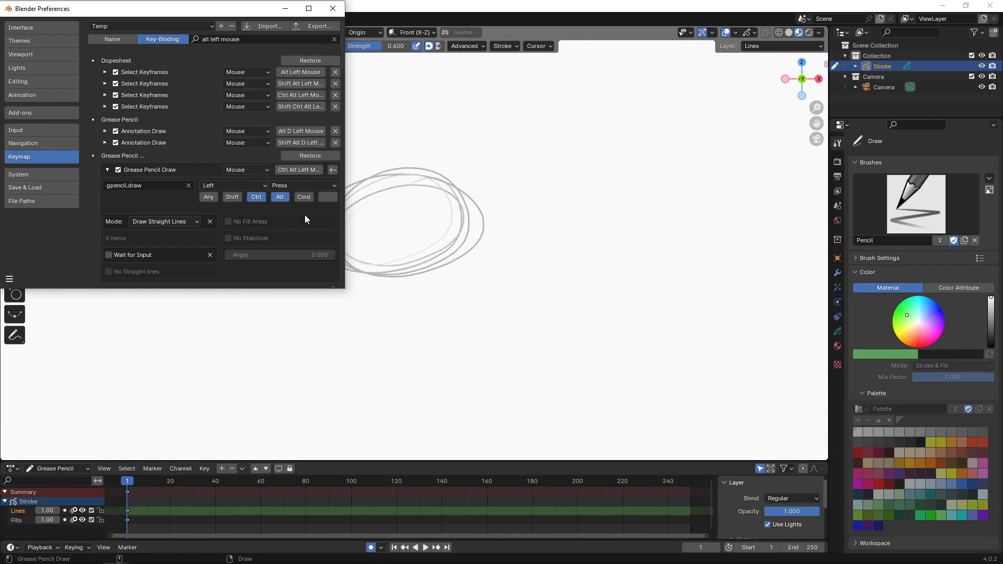
drag(341, 57, 347, 101)
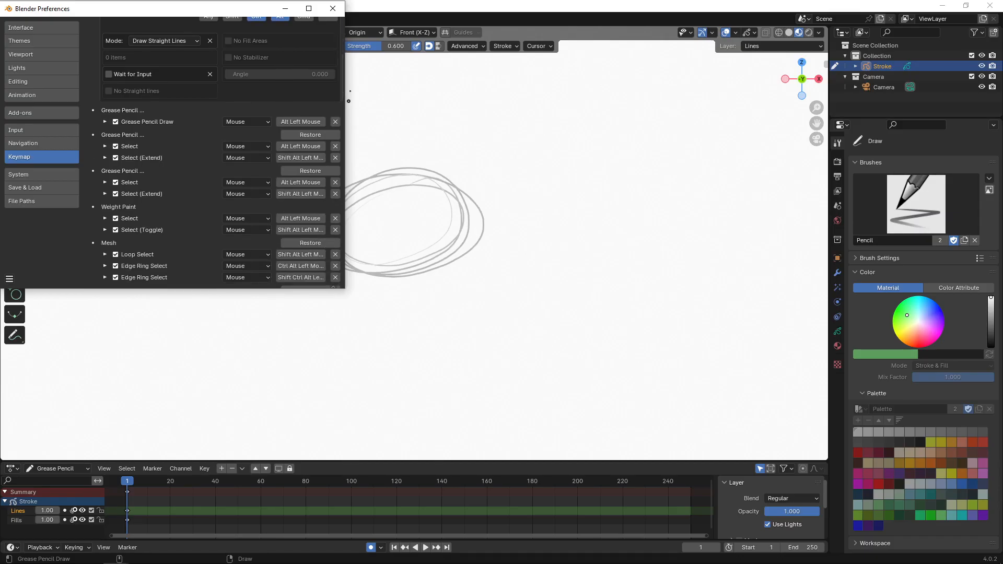
click(105, 123)
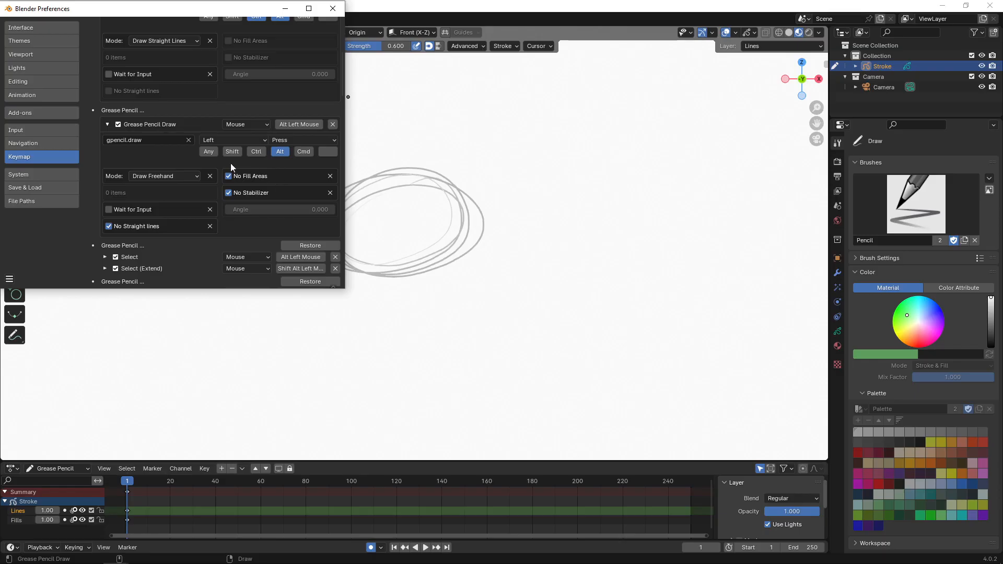
click(256, 152)
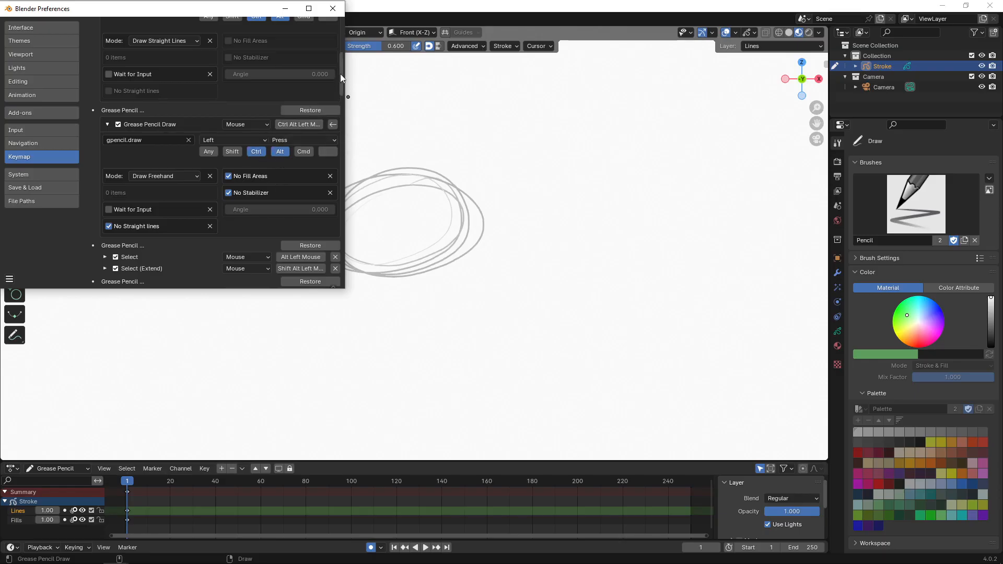
Step: Add Ctrl to the Alt Left Mouse binding of the gpencil.select entries in both Grease Pencil keymaps that follow
drag(340, 74, 346, 102)
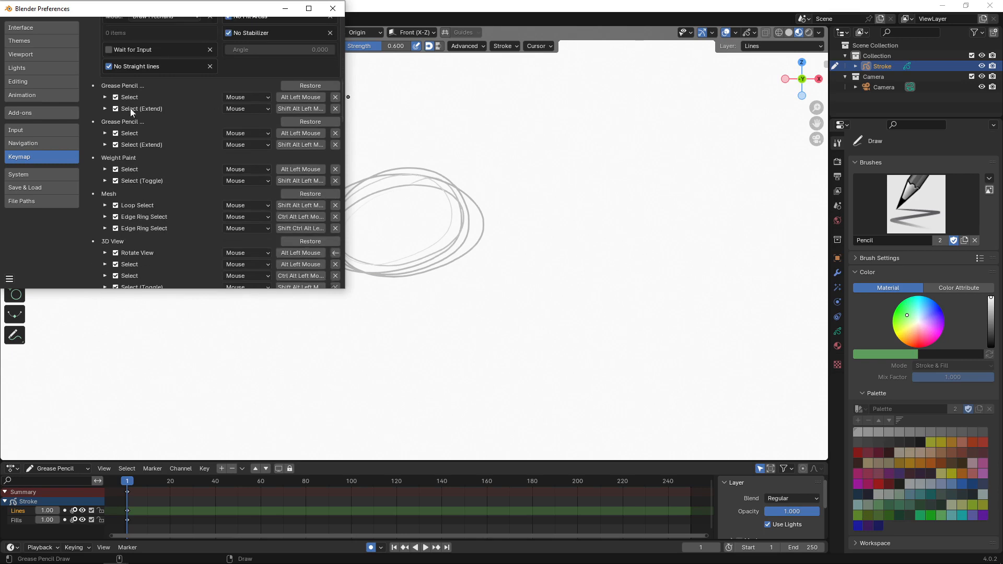
click(104, 97)
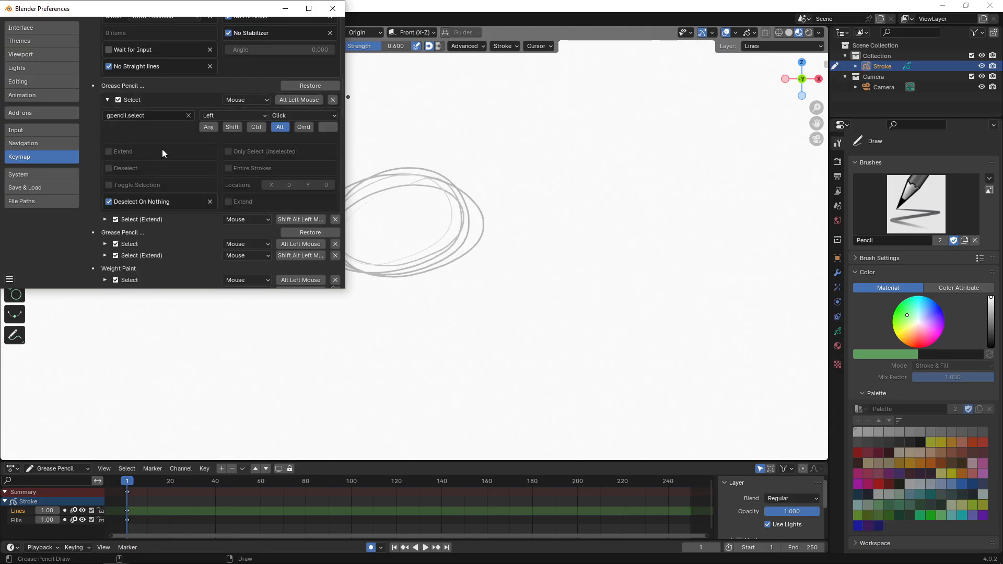
click(258, 128)
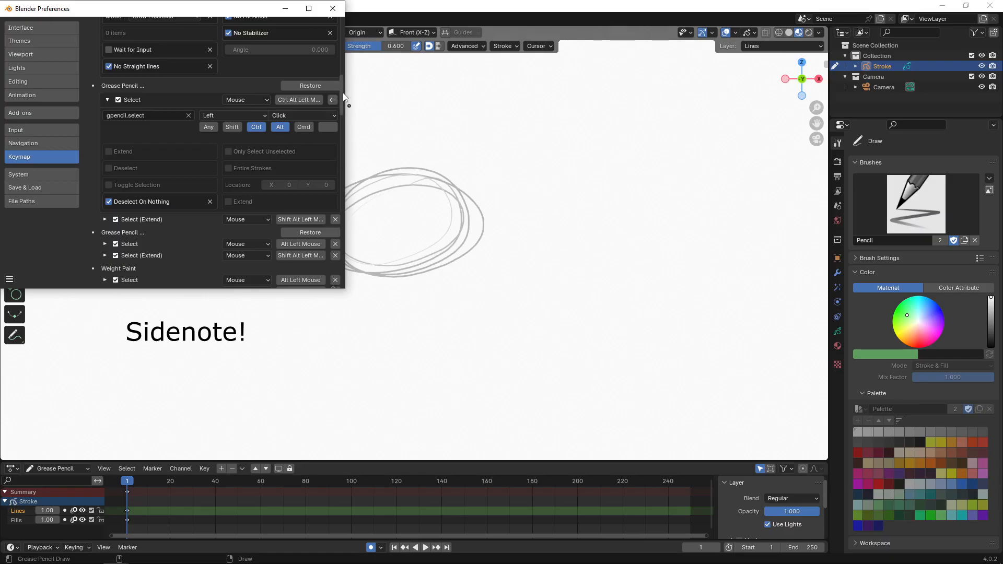
scroll(344, 101, down, 2)
scroll(344, 101, down, 1)
scroll(342, 110, down, 10)
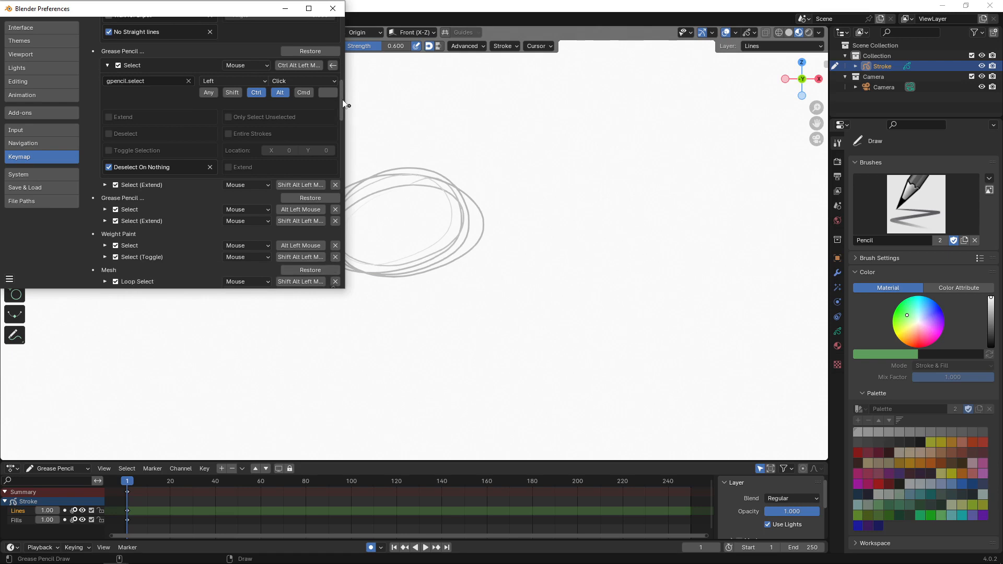
scroll(340, 118, down, 3)
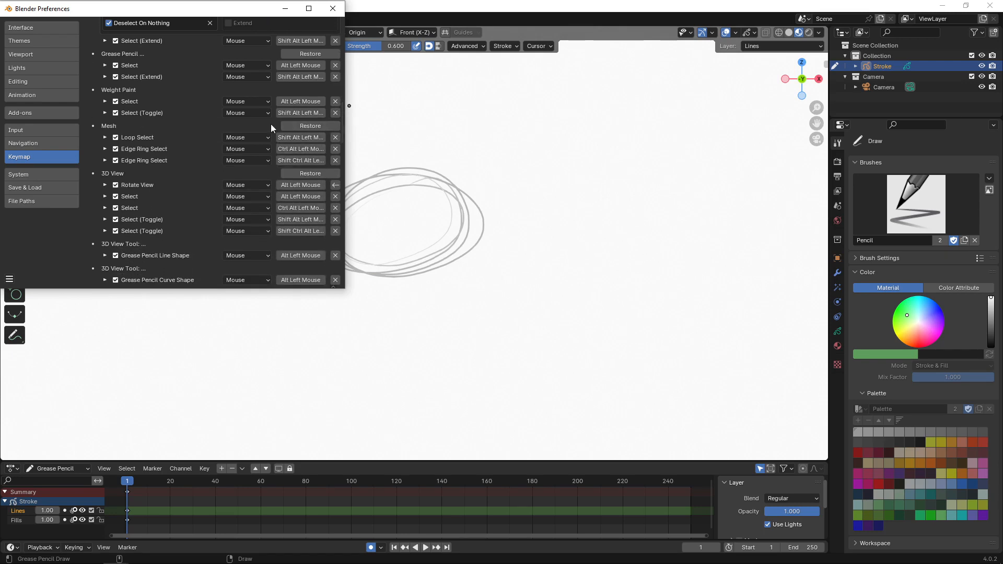
click(106, 65)
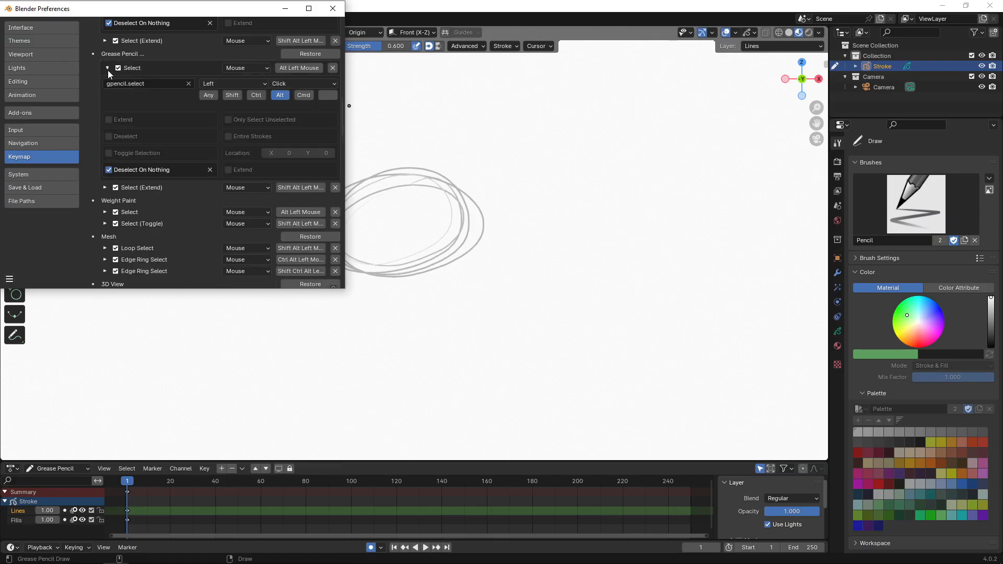
click(257, 95)
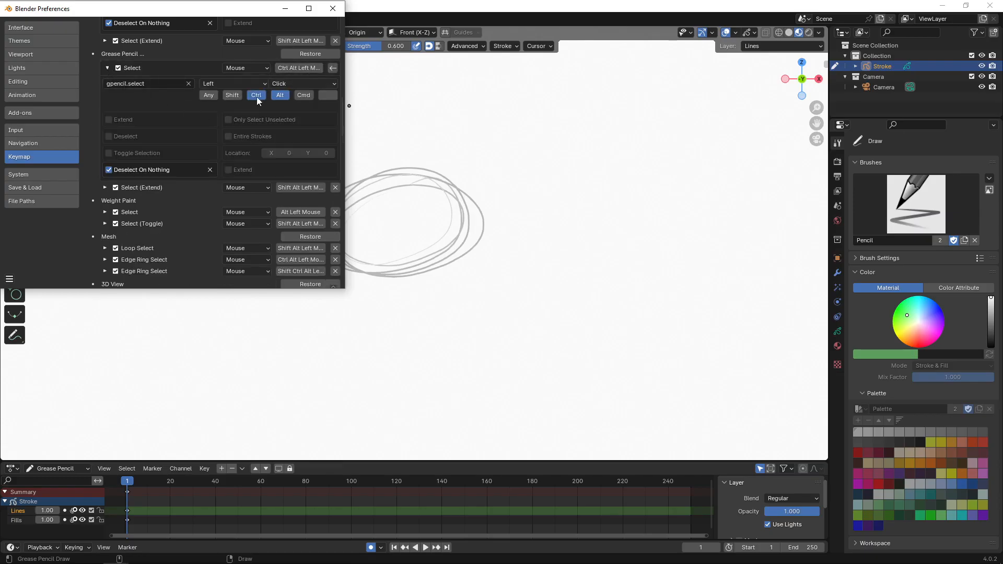
click(106, 68)
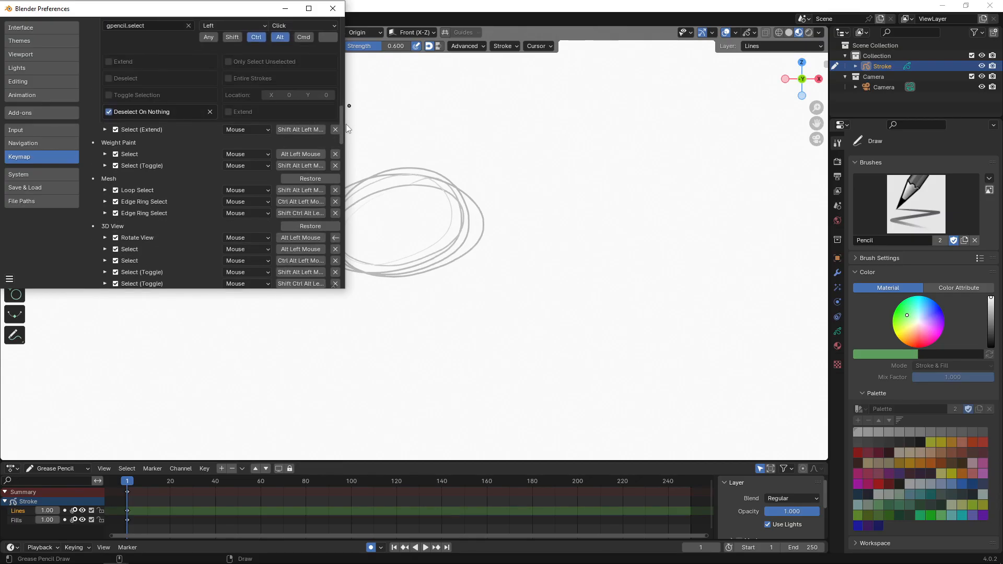
Step: Add Ctrl to the Alt Left Mouse binding of the Select entry (view3d.select) in the Weight Paint keymap
drag(346, 123, 349, 132)
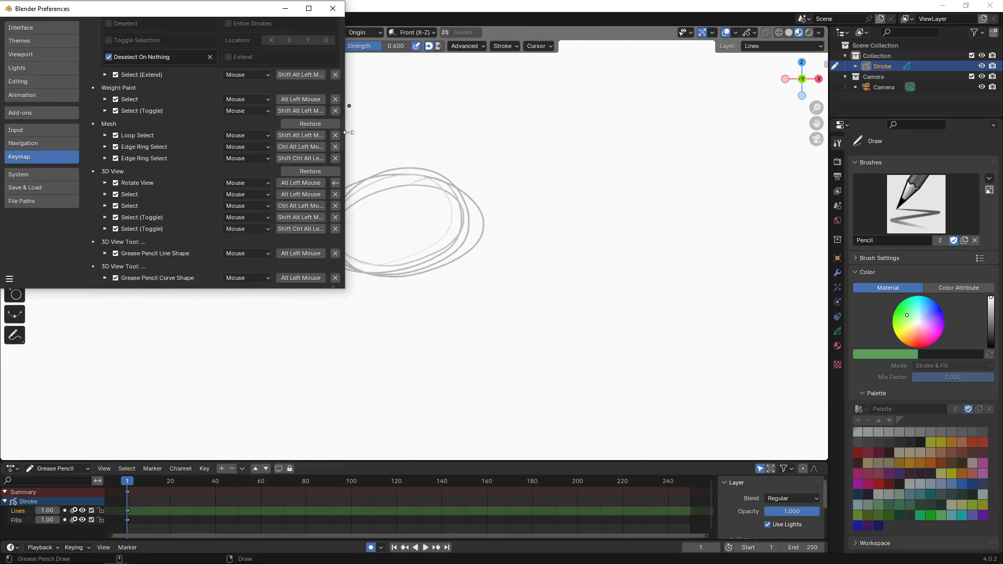
click(107, 100)
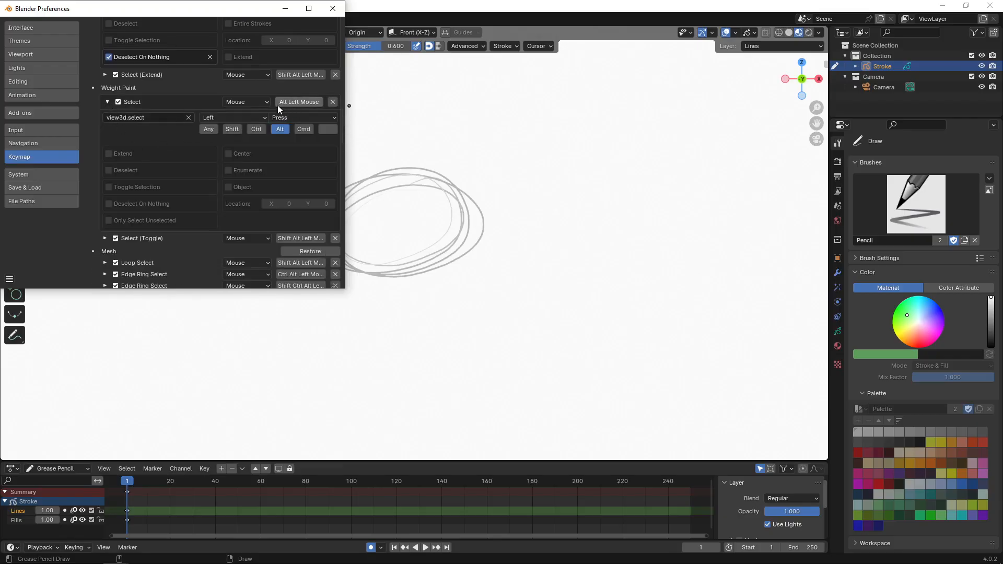
click(258, 130)
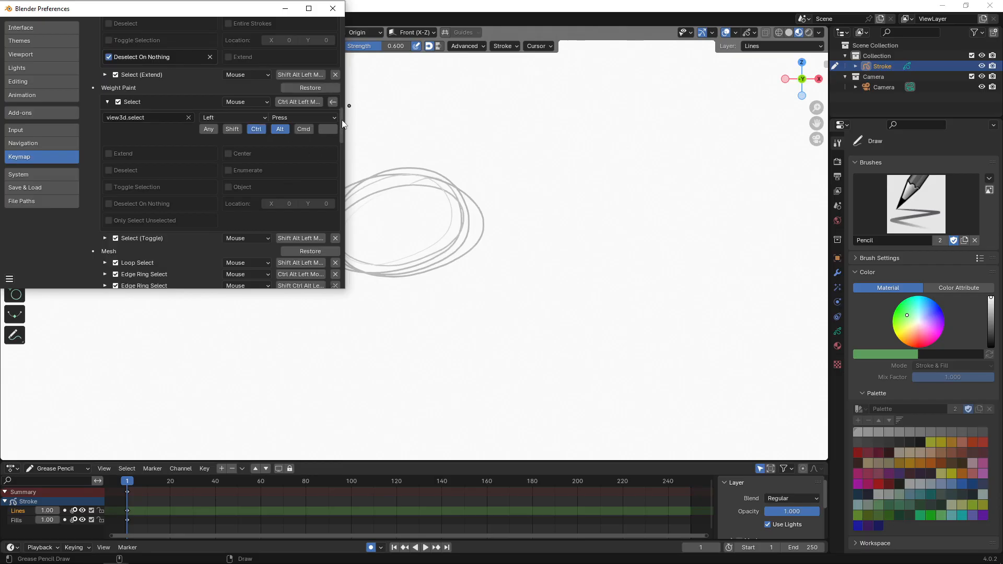
Step: Check the options of the 3D View Select entry bound to Alt Left Mouse
drag(343, 124, 340, 150)
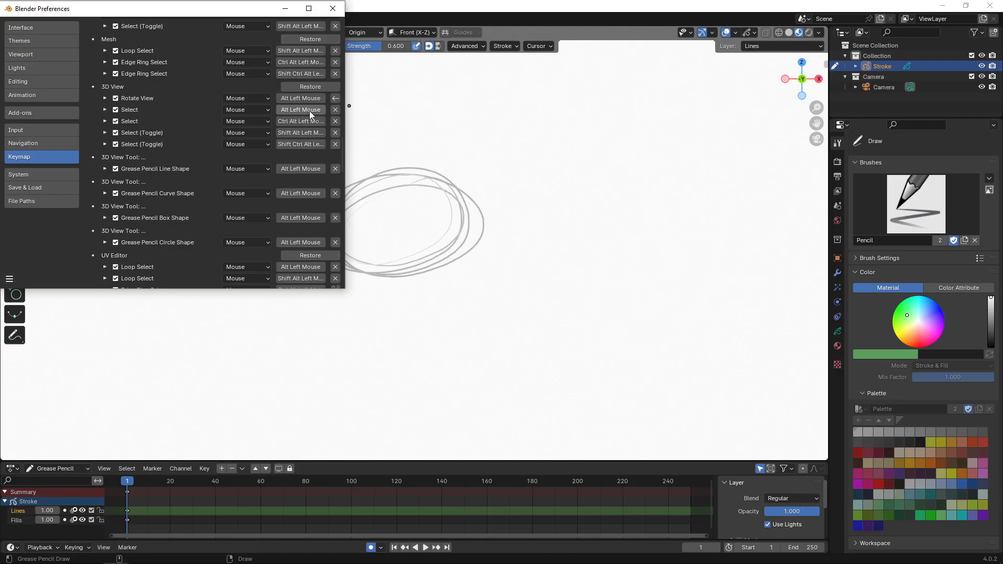
click(105, 110)
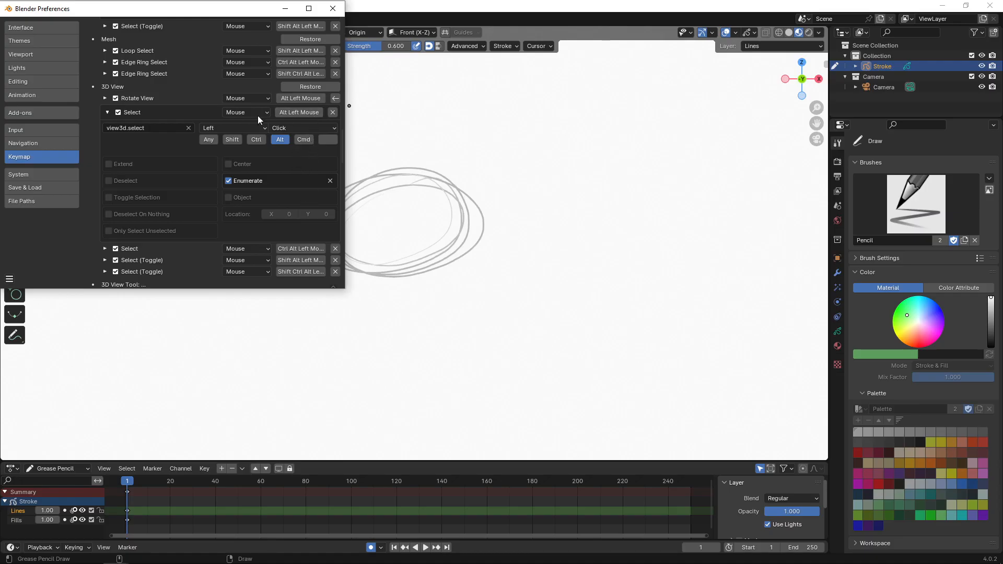
click(107, 112)
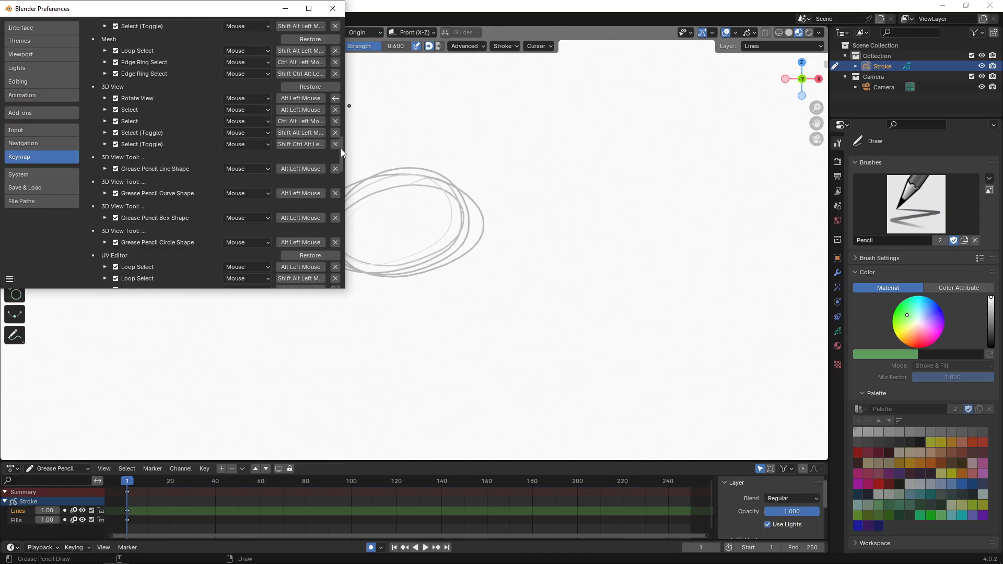
Step: Add Ctrl to the Alt Left Mouse binding of the Grease Pencil Line Shape and Curve Shape entries
scroll(342, 153, down, 3)
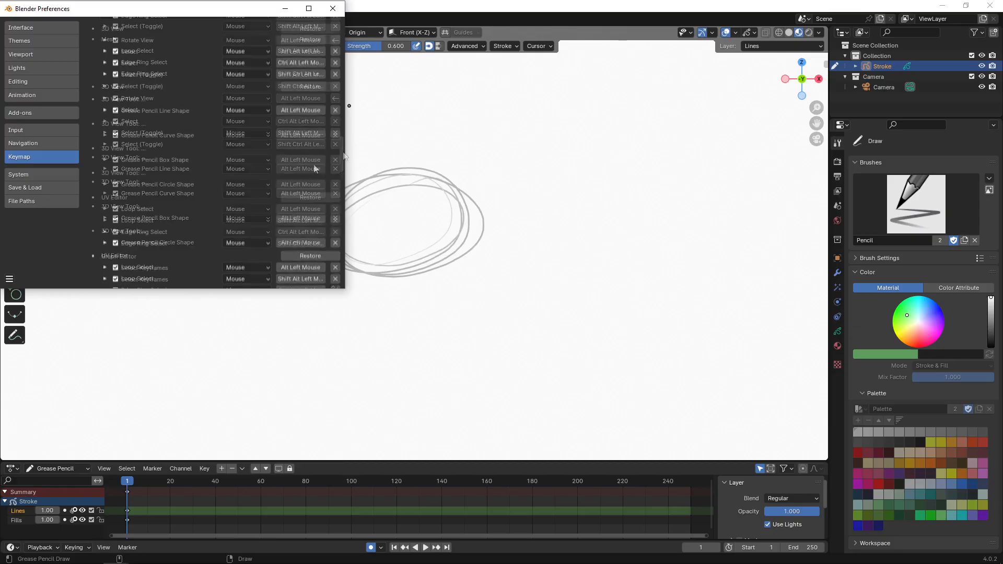
click(105, 111)
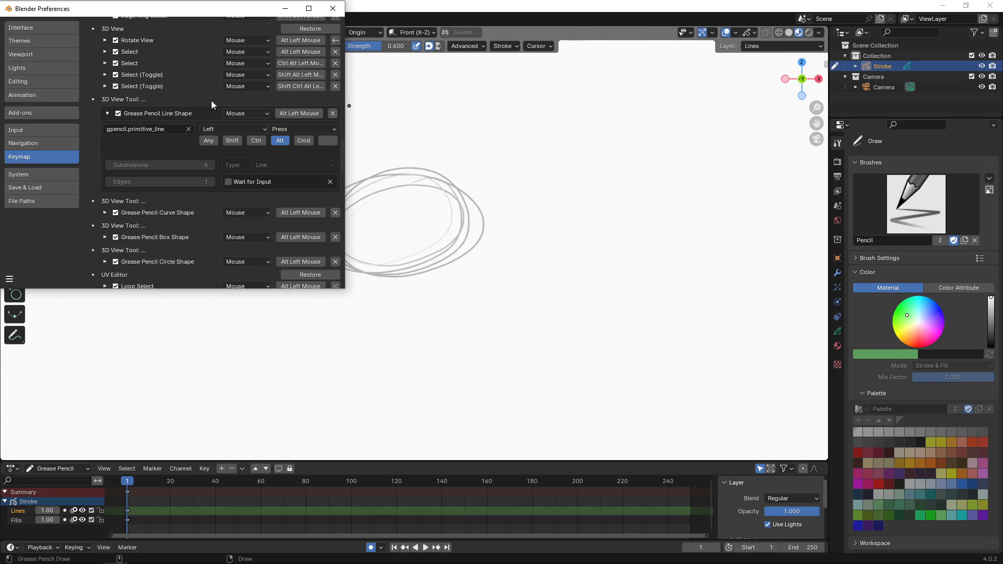
click(257, 142)
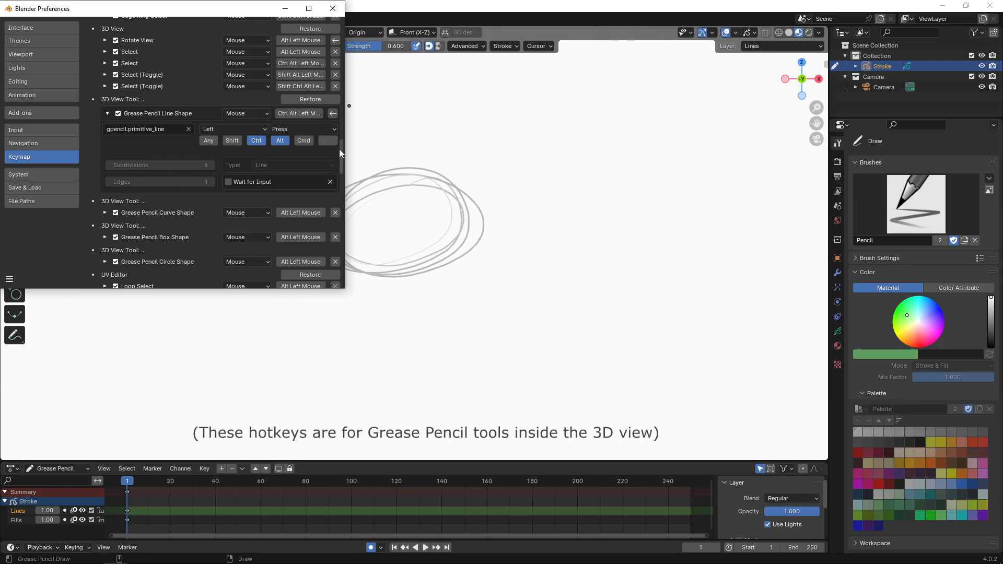
drag(341, 149, 339, 165)
click(104, 107)
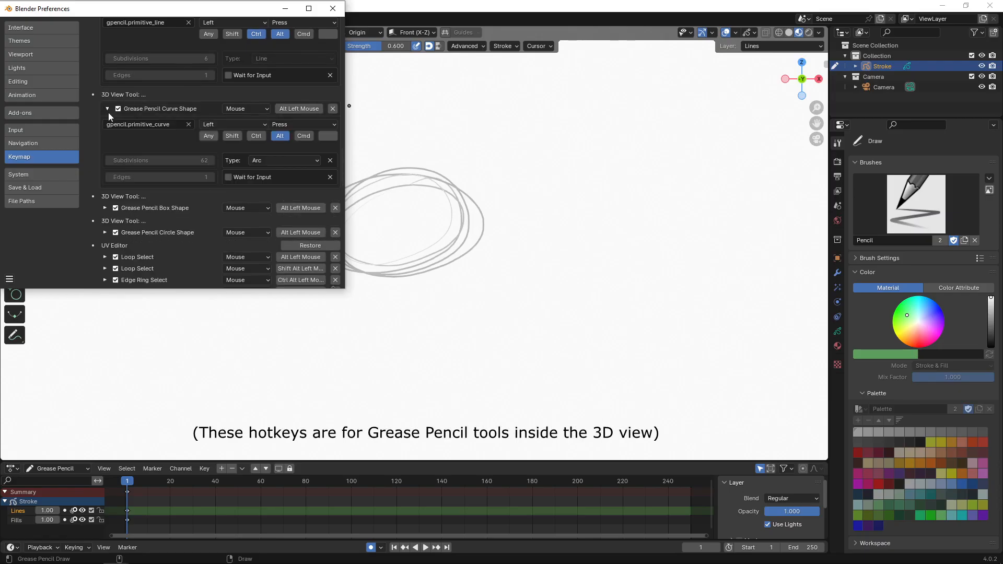
click(256, 136)
Step: Add Ctrl to the Alt Left Mouse binding of the Grease Pencil Box Shape and Circle Shape entries
drag(336, 149, 340, 177)
click(104, 91)
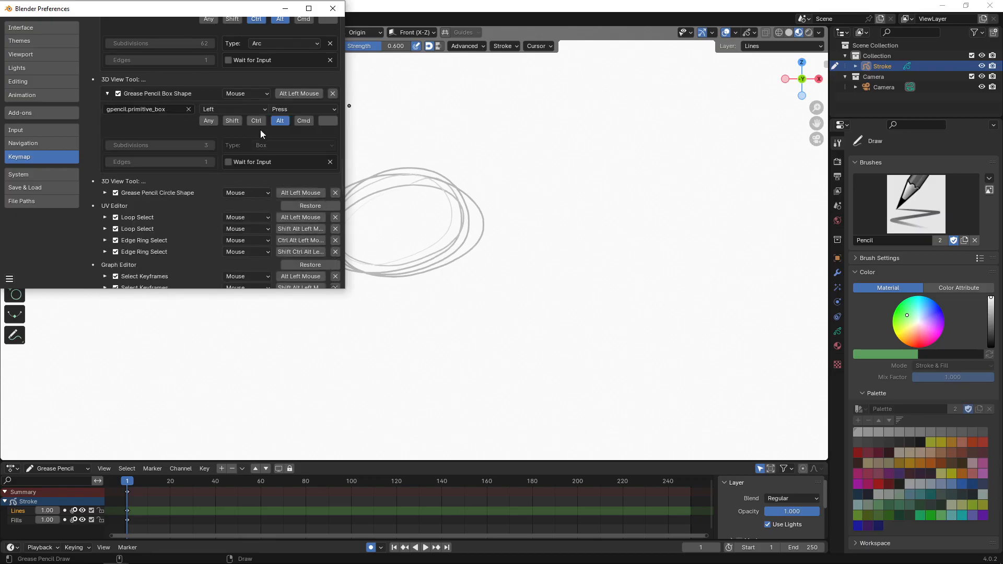
click(256, 122)
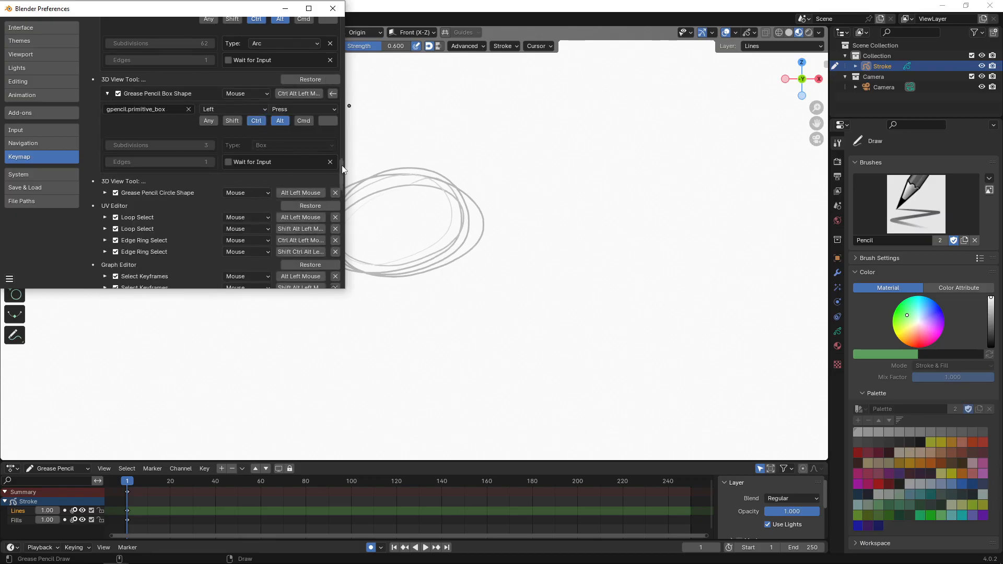
drag(342, 166, 342, 171)
scroll(341, 173, down, 4)
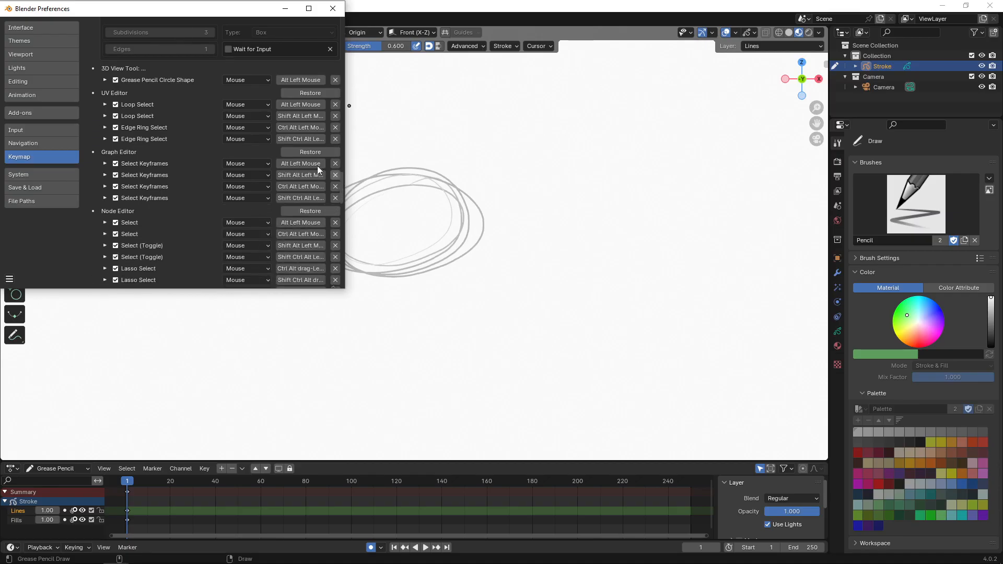
click(105, 80)
click(259, 112)
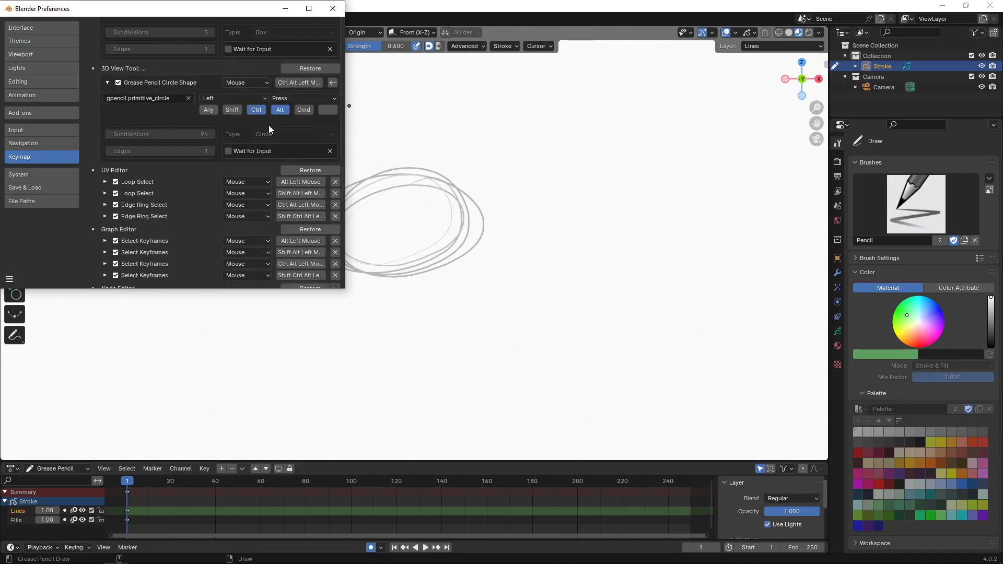
Step: Check the options of the UV Editor Loop Select entry bound to Alt Left Mouse
scroll(343, 176, down, 5)
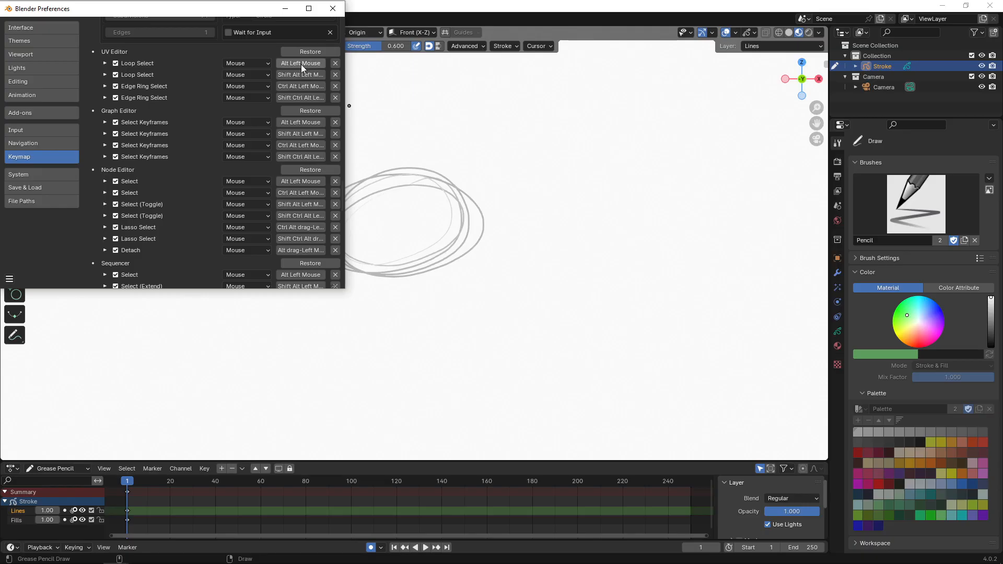
click(105, 62)
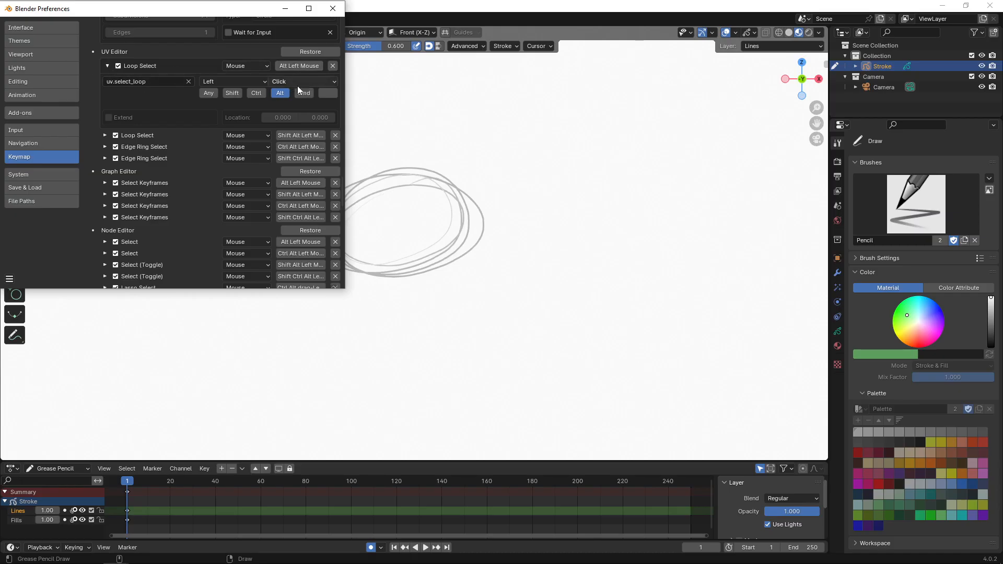
click(108, 66)
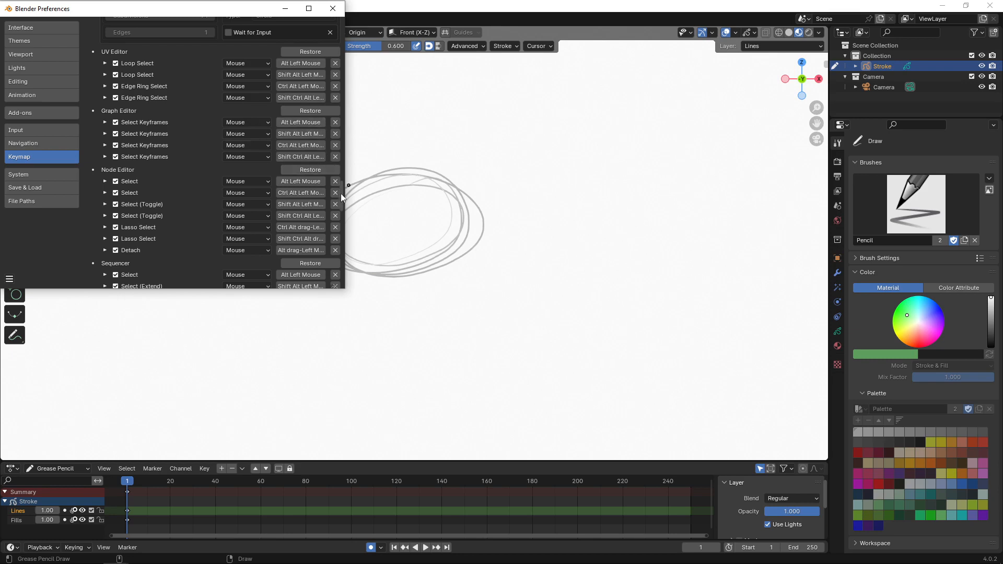
Step: Add Ctrl to the Alt Left Mouse Select Loop entry (paint.face_select_loop) in the first two 3D View Tool keymaps containing it
scroll(340, 193, down, 4)
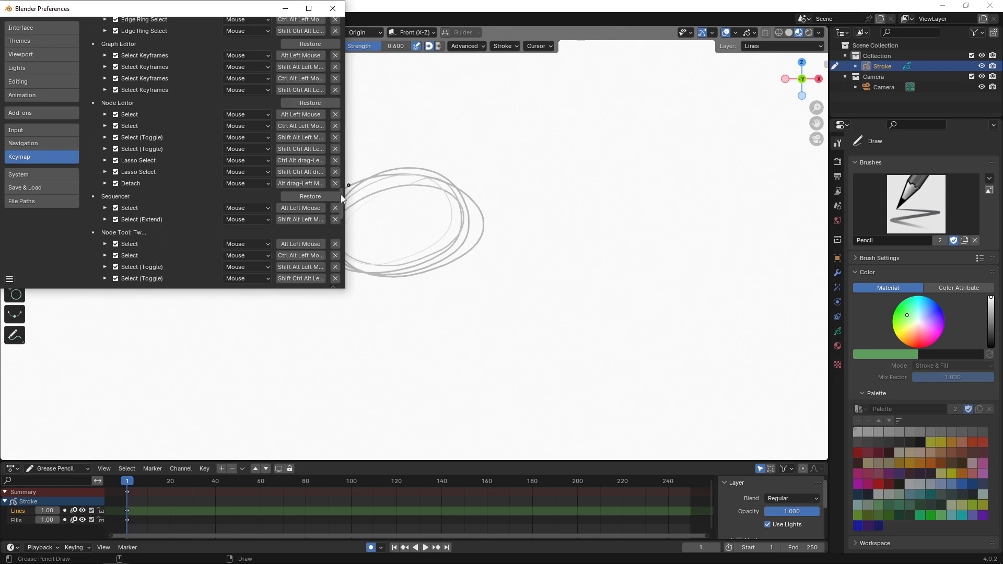
drag(343, 194, 345, 243)
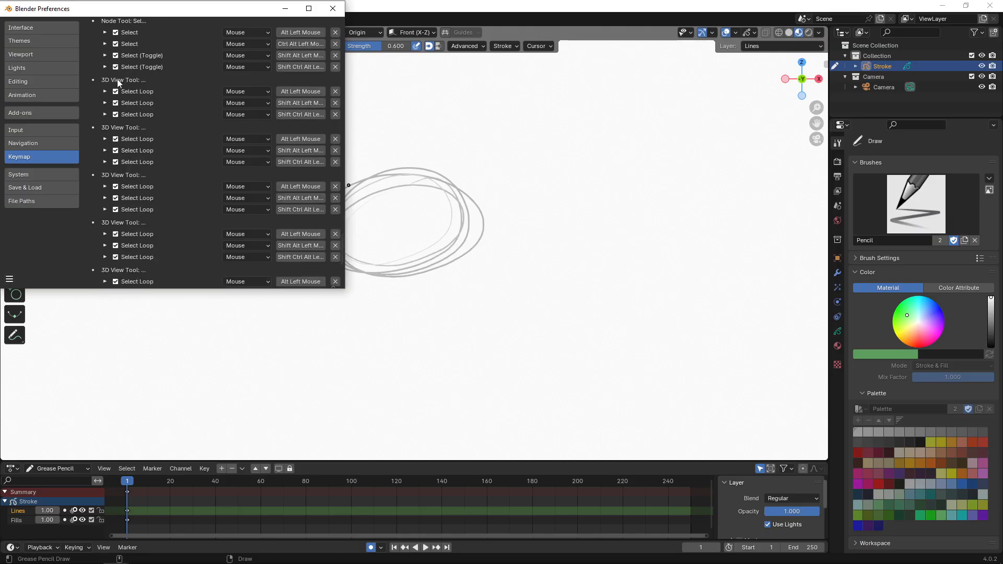
click(105, 93)
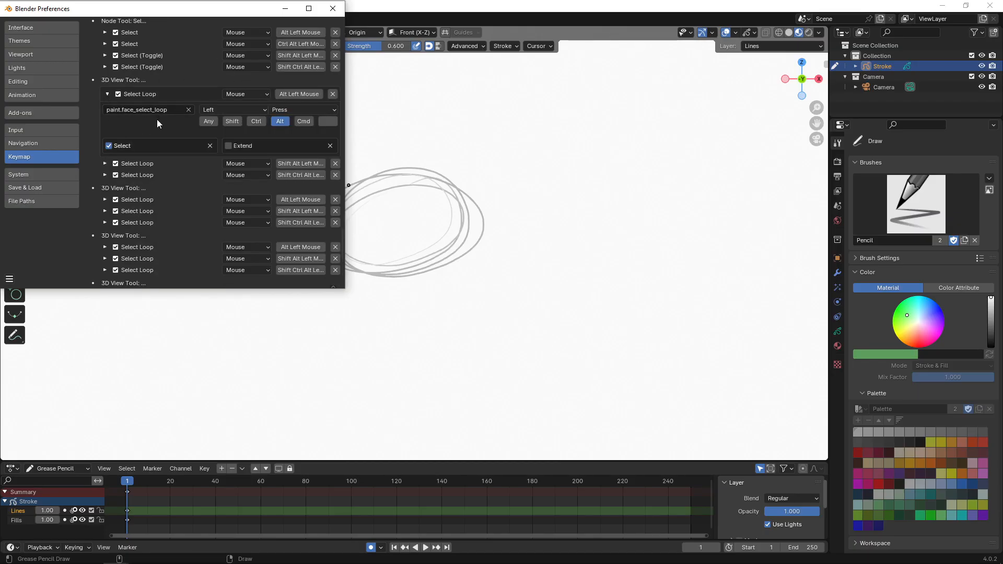
click(256, 122)
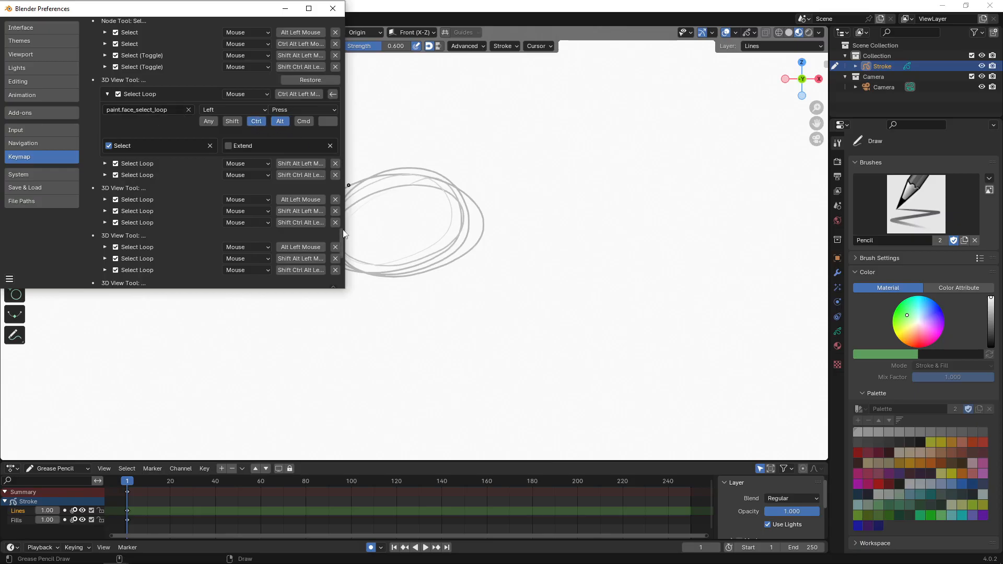
drag(343, 234, 347, 255)
click(104, 74)
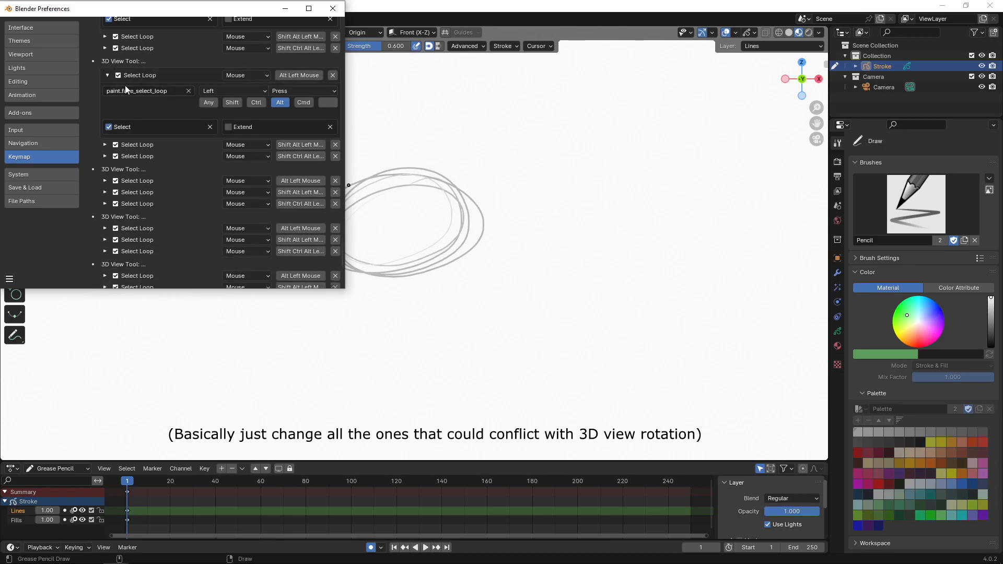
click(256, 103)
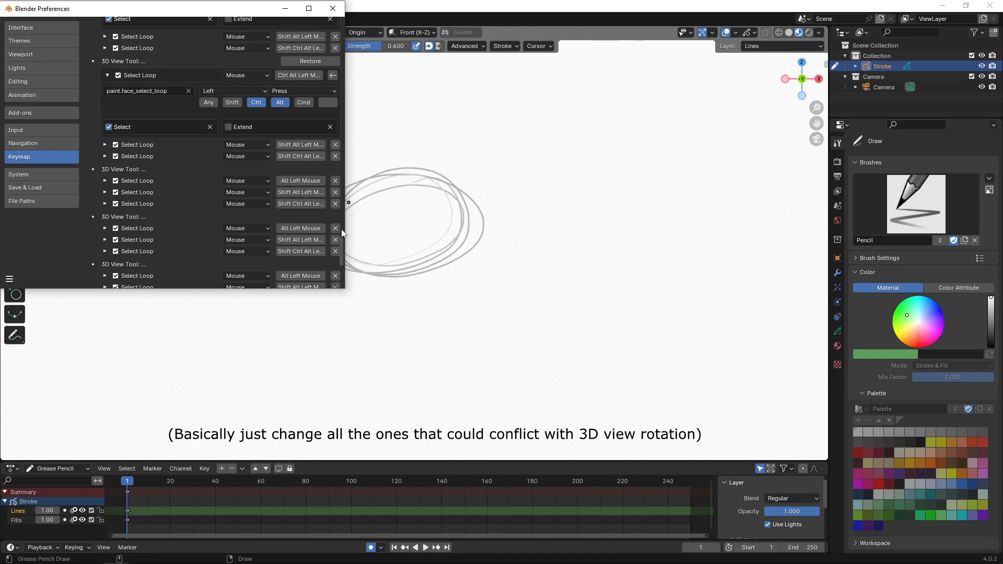
Step: Add Ctrl to the Alt Left Mouse Select Loop entry in the following two 3D View Tool keymaps and close the Preferences
drag(341, 244, 342, 256)
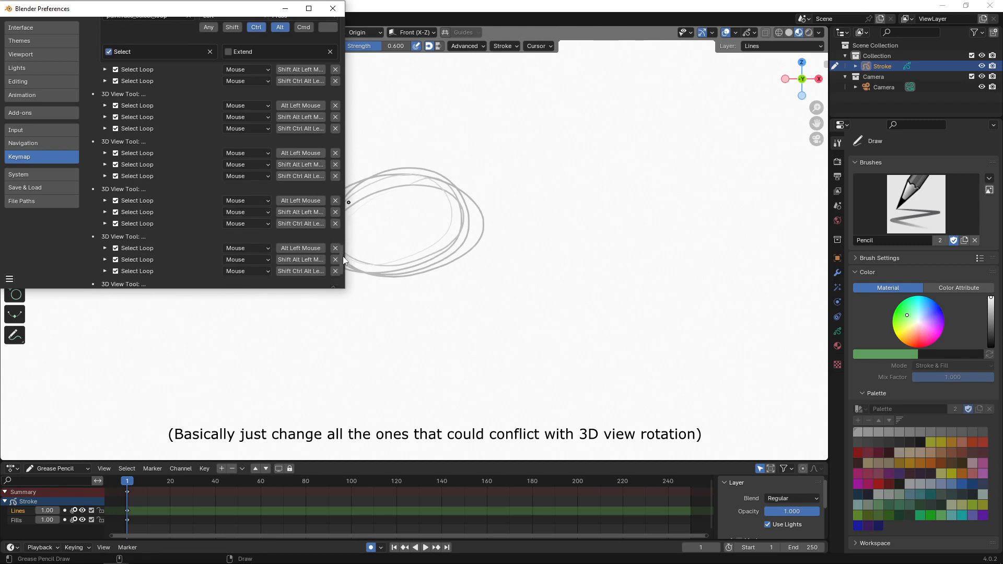
click(105, 105)
click(259, 137)
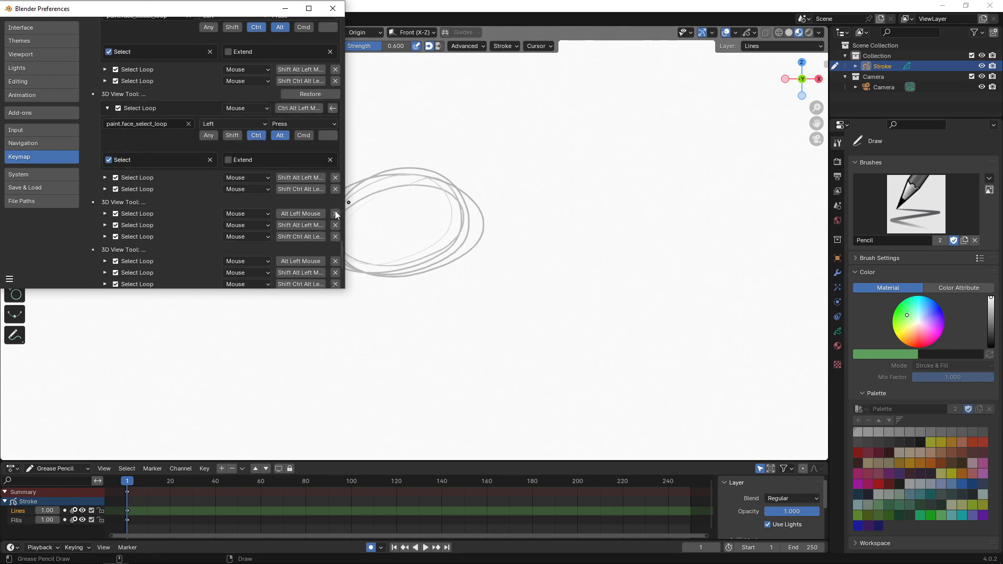
drag(341, 242, 341, 248)
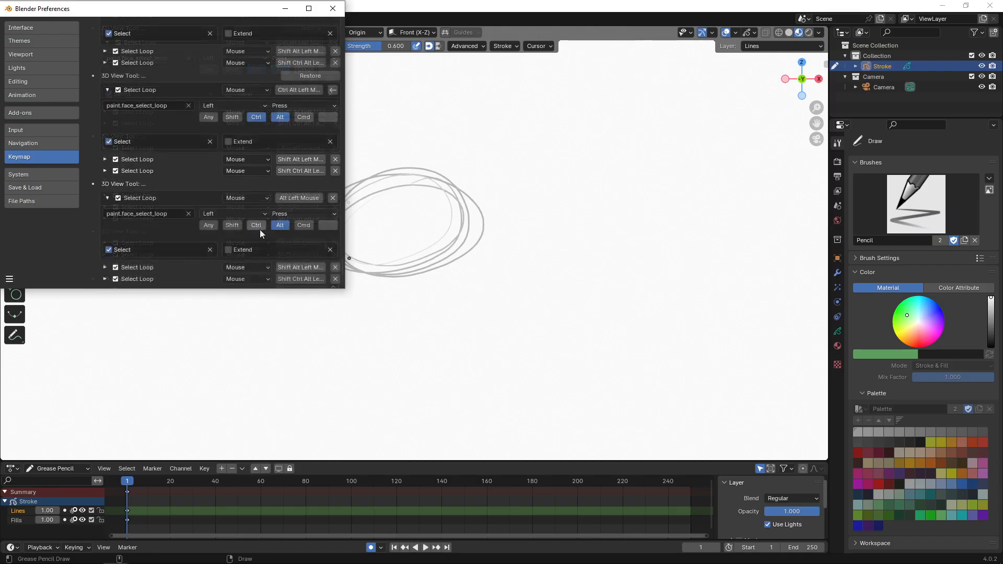
click(260, 230)
drag(341, 276, 343, 24)
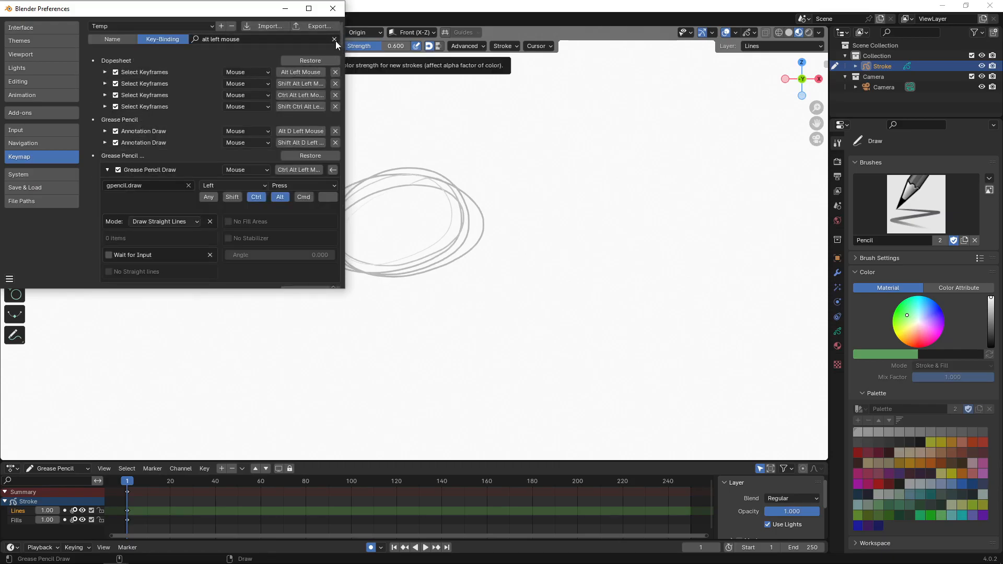
click(333, 8)
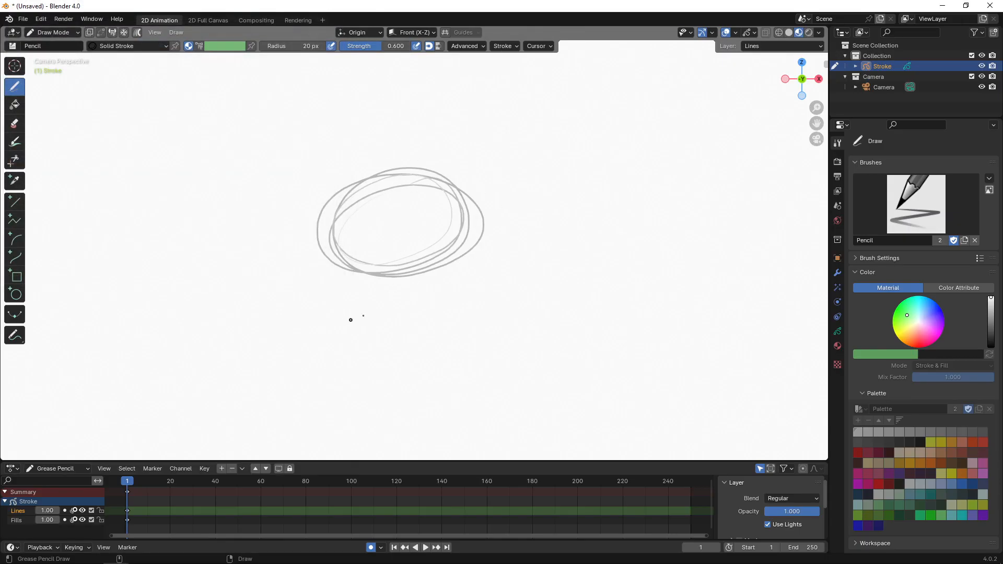
Step: Test the Ctrl Alt straight-line shortcut with a horizontal and a vertical stroke beside the sketched ovals, and undo both
ctrl+alt+drag(335, 323, 553, 322)
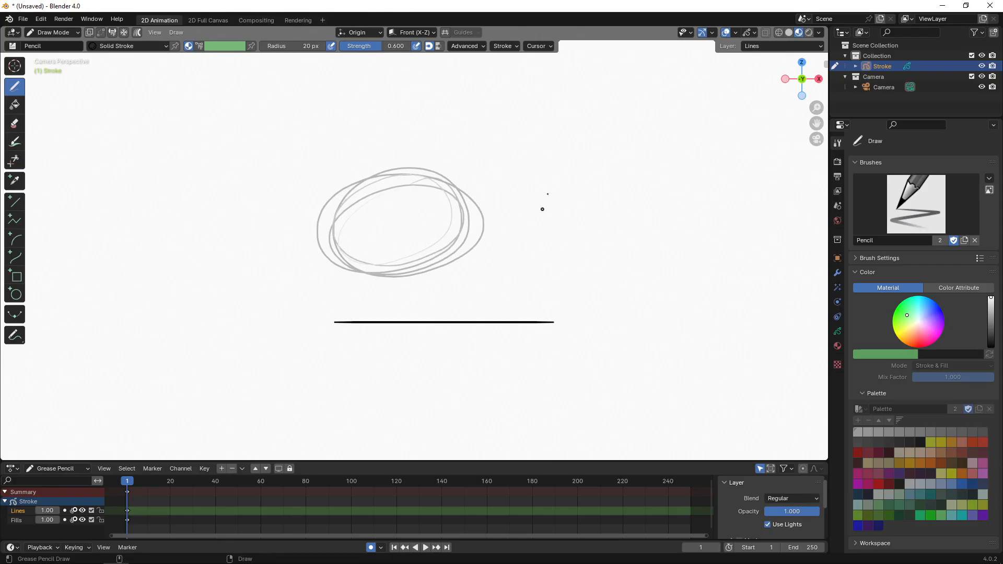
ctrl+alt+drag(551, 100, 545, 258)
key(ctrl+z)
key(ctrl+z)
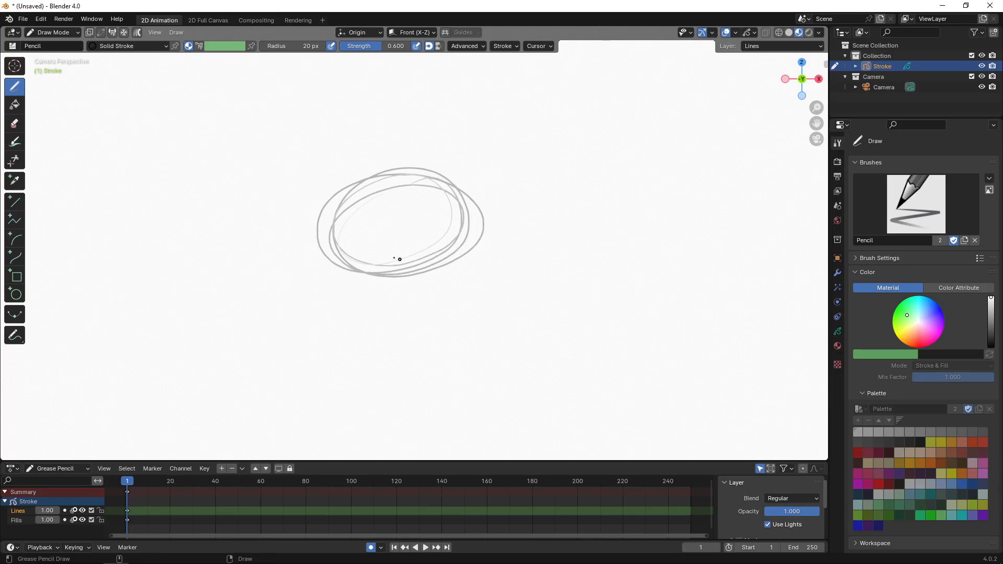
Step: Orbit the 3D view around the sketched ovals to test the Alt Left Mouse rotation
mouse_move(348, 284)
alt+mouse_down()
mouse_move(425, 282)
mouse_move(280, 291)
mouse_move(536, 296)
mouse_move(579, 273)
mouse_move(513, 249)
mouse_move(400, 306)
mouse_move(306, 294)
mouse_move(399, 268)
mouse_move(329, 266)
mouse_move(347, 311)
mouse_move(414, 201)
mouse_move(412, 273)
mouse_move(465, 280)
mouse_move(443, 203)
alt+mouse_up()
mouse_move(513, 200)
alt+mouse_down()
mouse_move(479, 259)
mouse_move(349, 268)
mouse_move(571, 251)
mouse_move(530, 165)
mouse_move(519, 256)
mouse_move(551, 297)
mouse_move(468, 277)
mouse_move(482, 280)
alt+mouse_up()
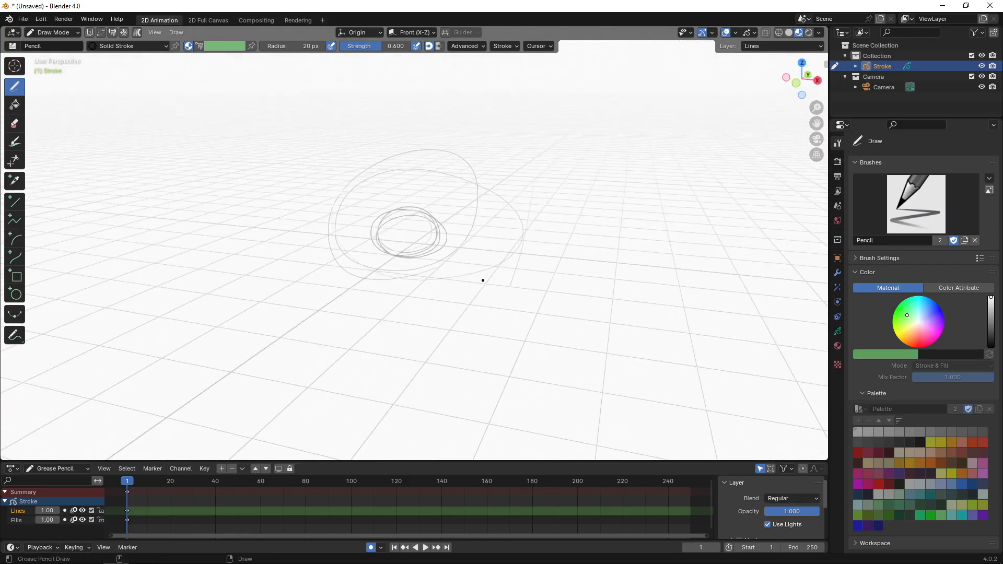
drag(308, 278, 437, 291)
mouse_move(449, 232)
alt+mouse_down()
mouse_move(510, 293)
mouse_move(322, 271)
mouse_move(456, 284)
mouse_move(443, 92)
alt+mouse_up()
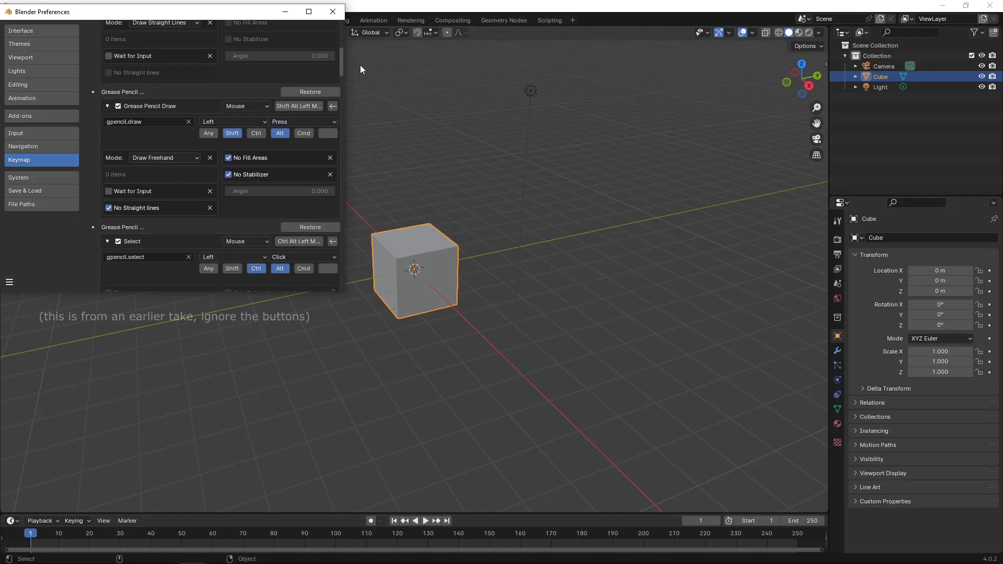
Step: Clear the "alt left mouse" keymap search and review the bindings in the Window category
mouse_move(360, 65)
mouse_down()
mouse_move(353, 286)
mouse_move(358, 129)
mouse_move(330, 83)
mouse_move(329, 44)
mouse_move(356, 41)
mouse_up()
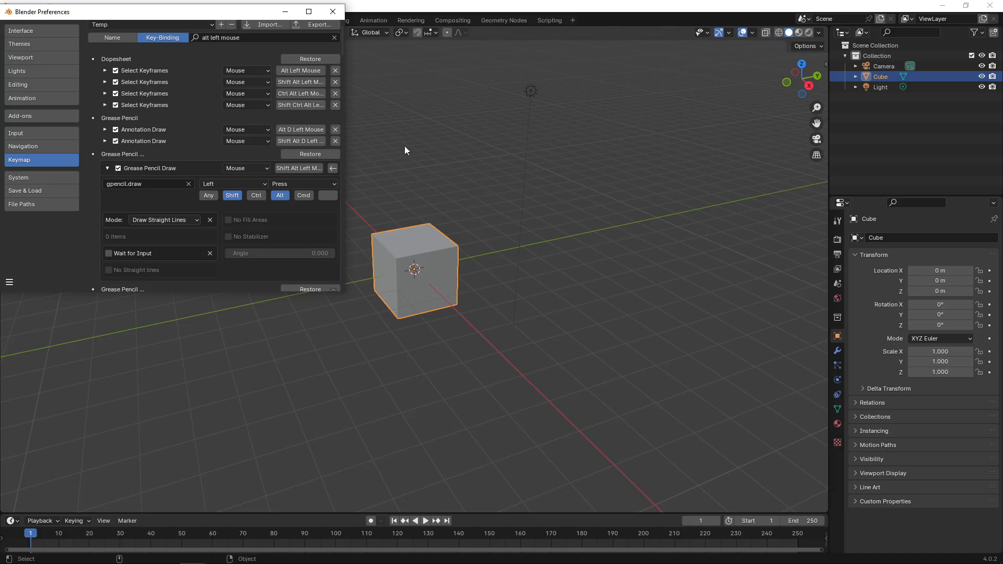
click(354, 3)
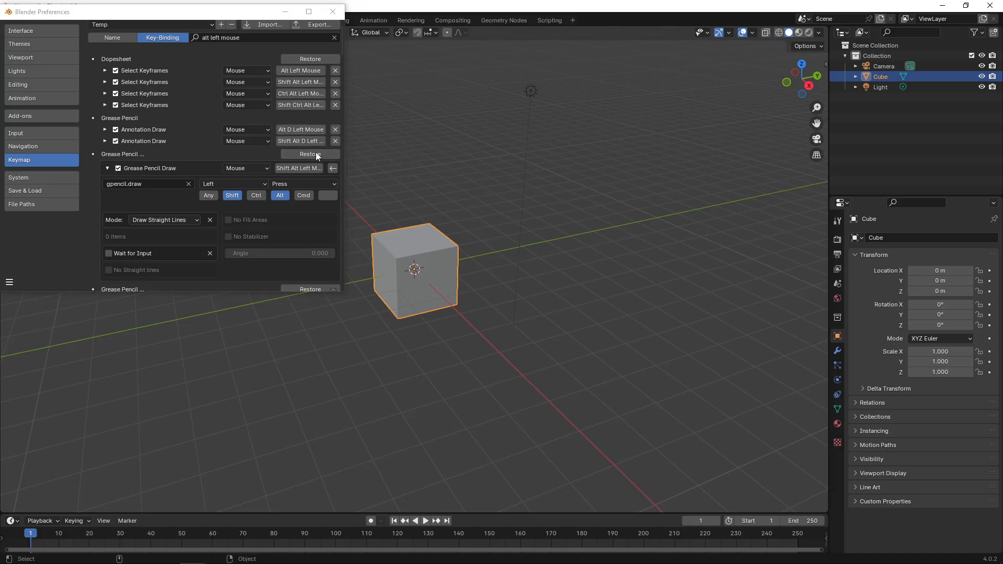
click(321, 177)
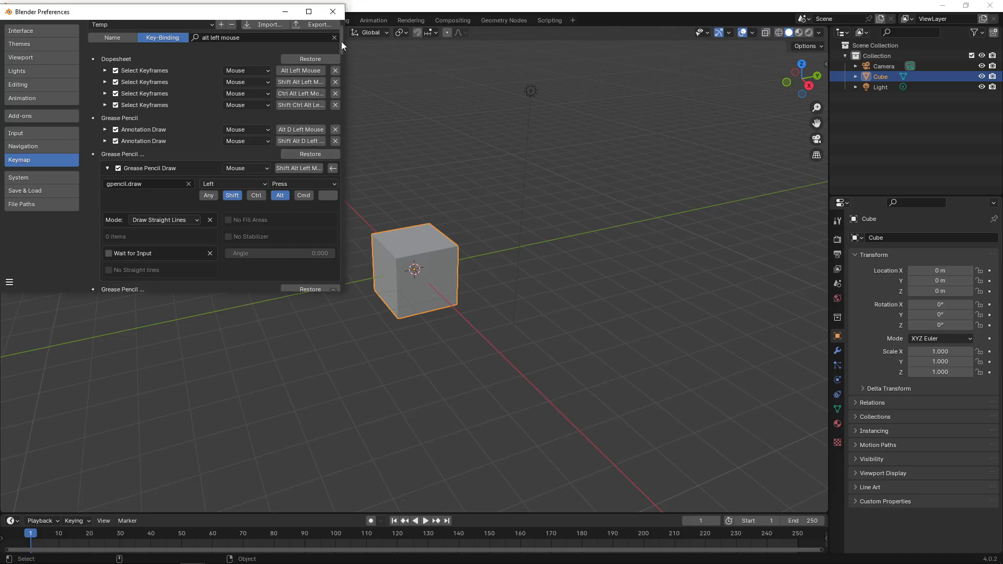
mouse_move(341, 42)
mouse_down()
mouse_move(353, 205)
mouse_move(337, 33)
mouse_move(346, 290)
mouse_move(325, 49)
mouse_up()
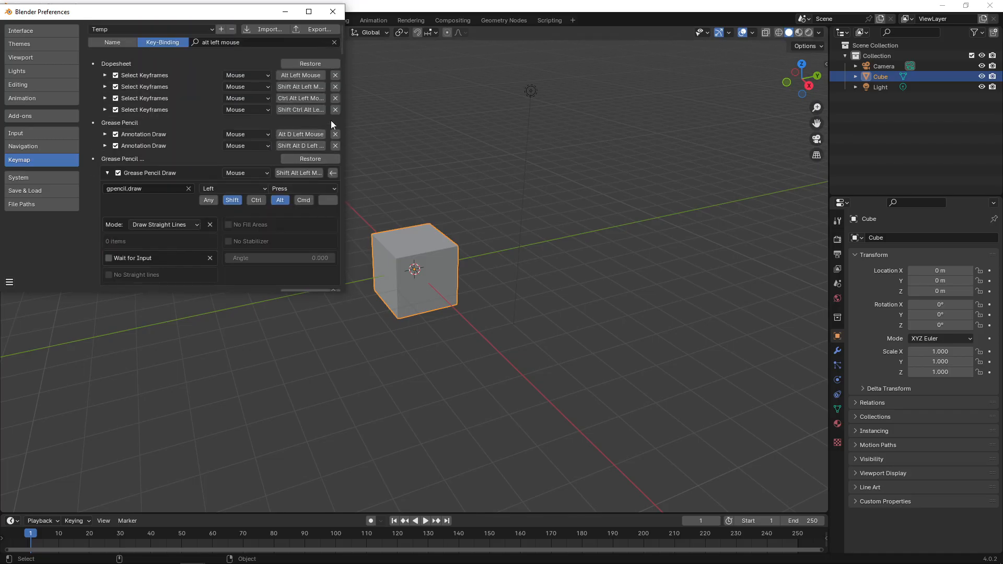
click(335, 42)
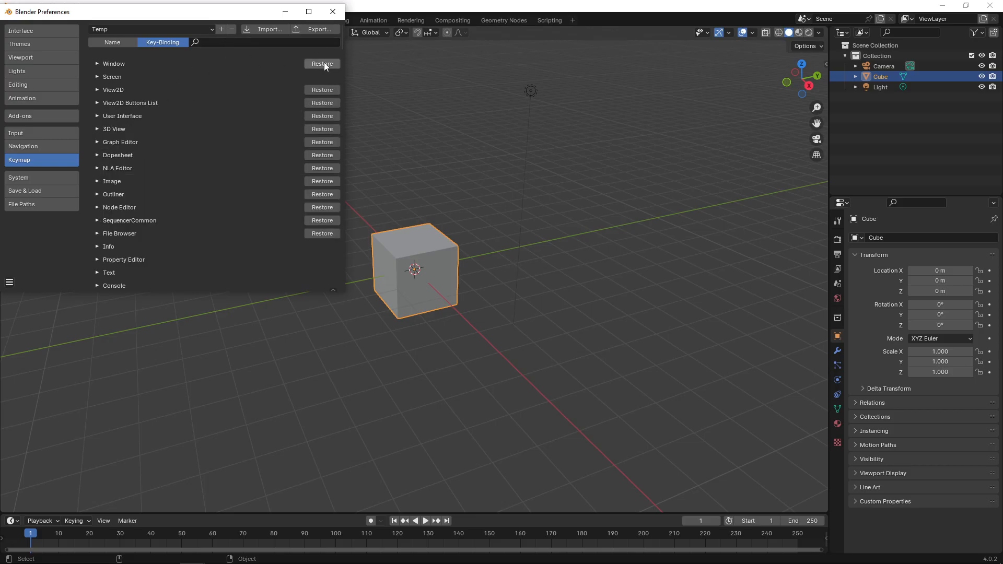
click(97, 63)
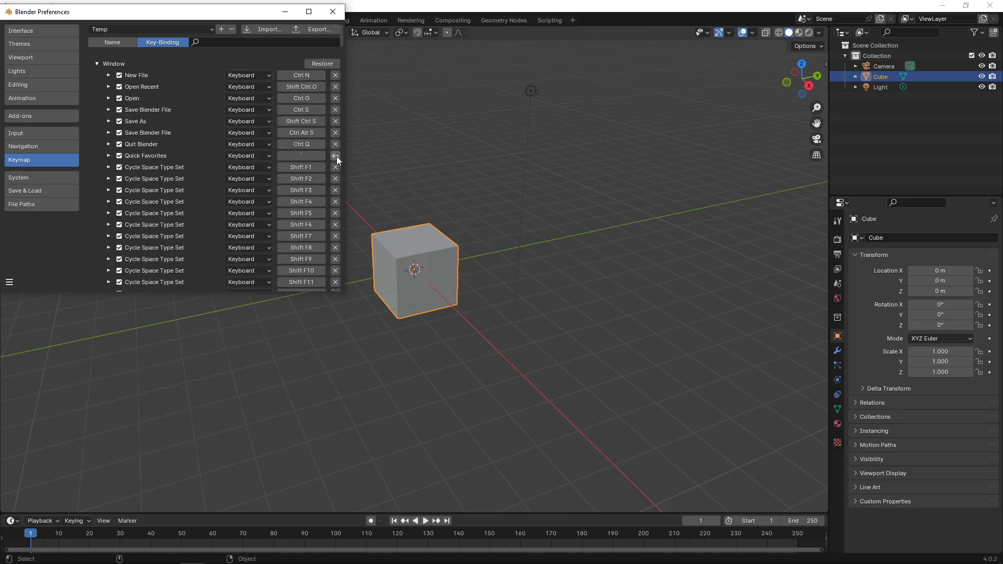
click(97, 63)
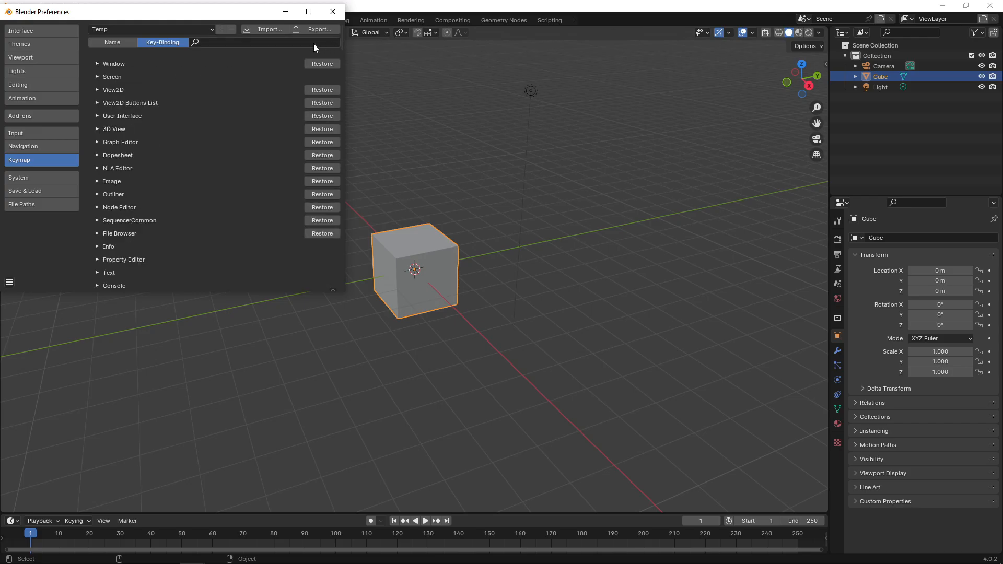
Step: Browse the hotkeys folder for a key configuration to import, and close the Preferences
click(285, 29)
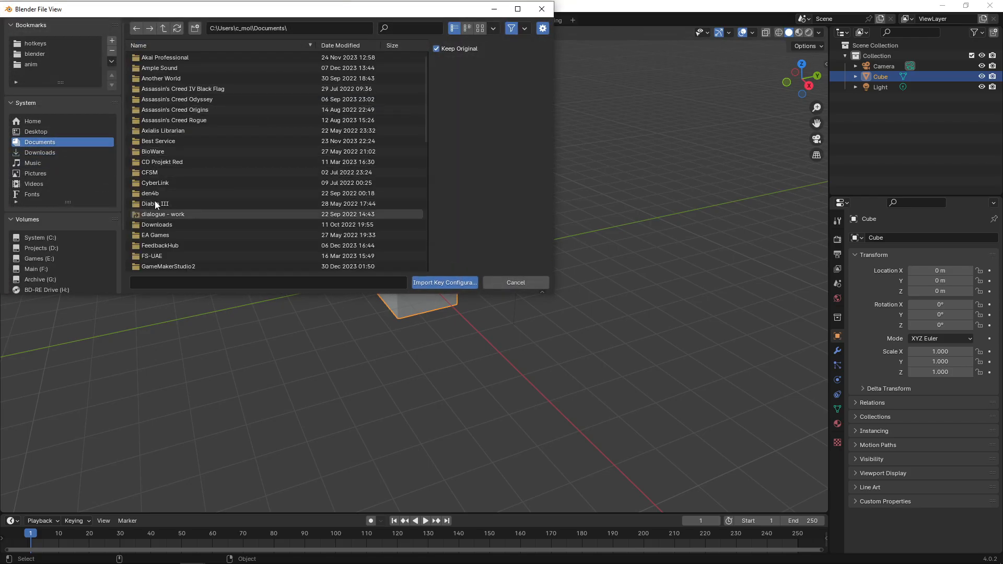
click(35, 43)
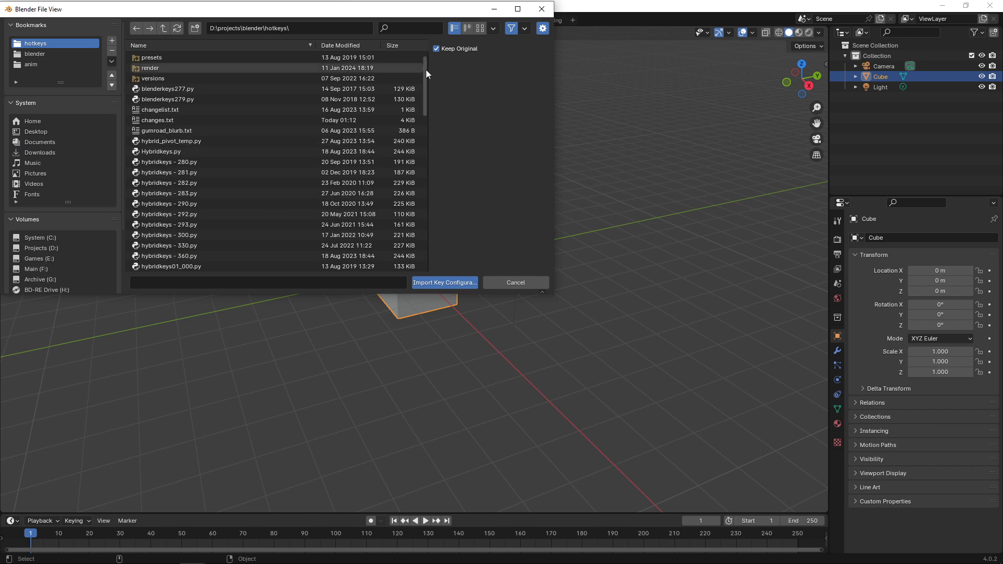
drag(425, 70, 434, 207)
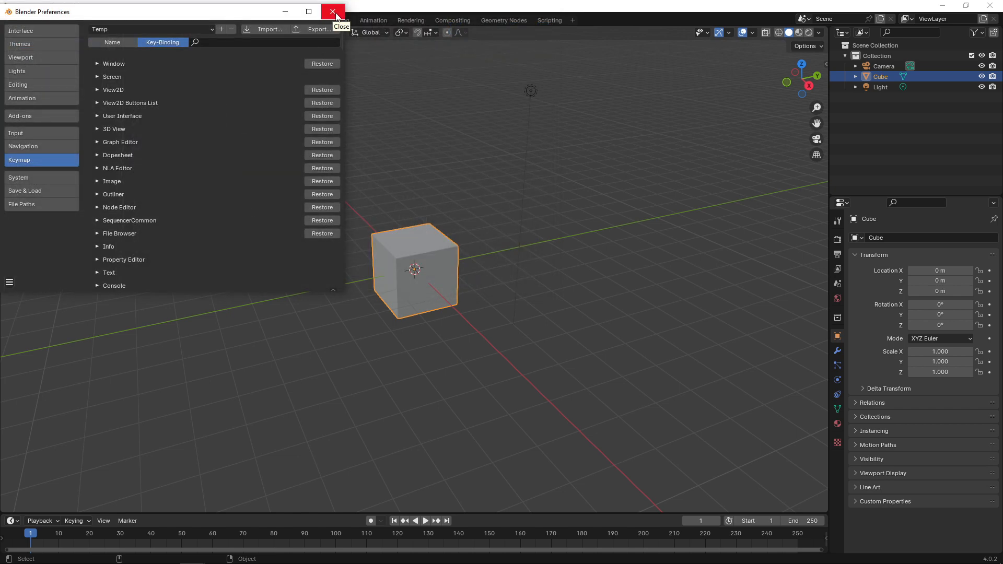
click(334, 13)
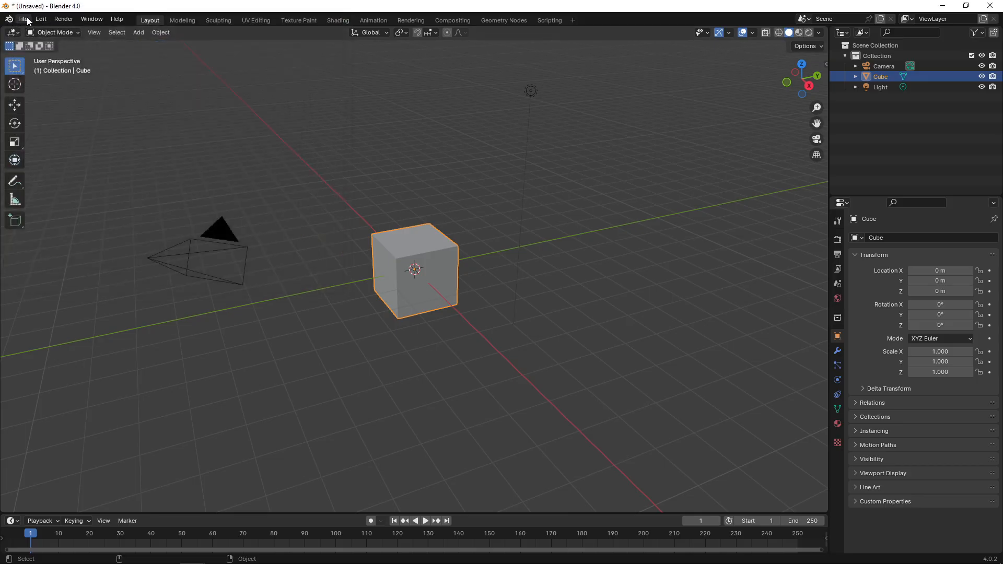
Step: Look up where the file Defaults options are, and reopen the Preferences
click(22, 19)
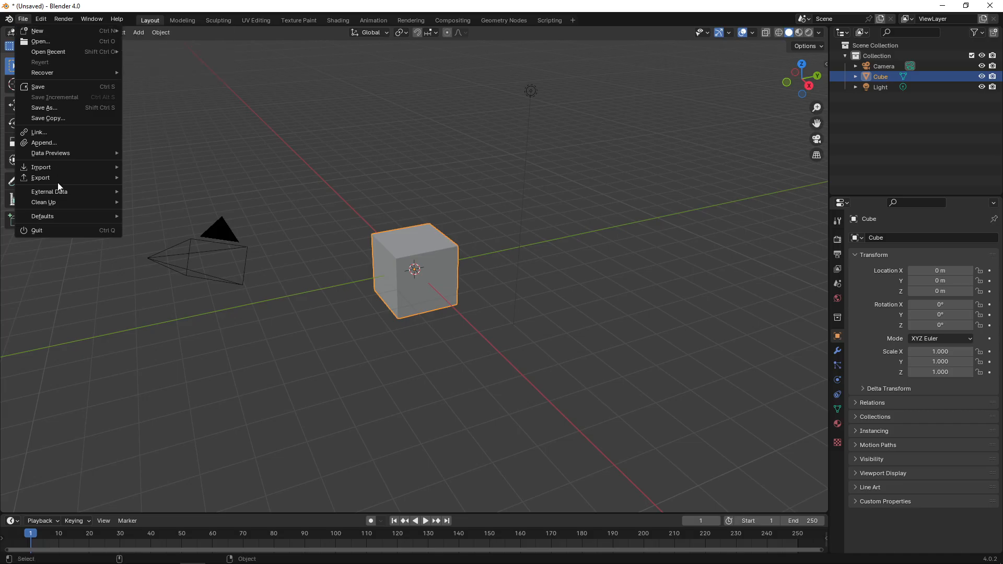
mouse_move(58, 215)
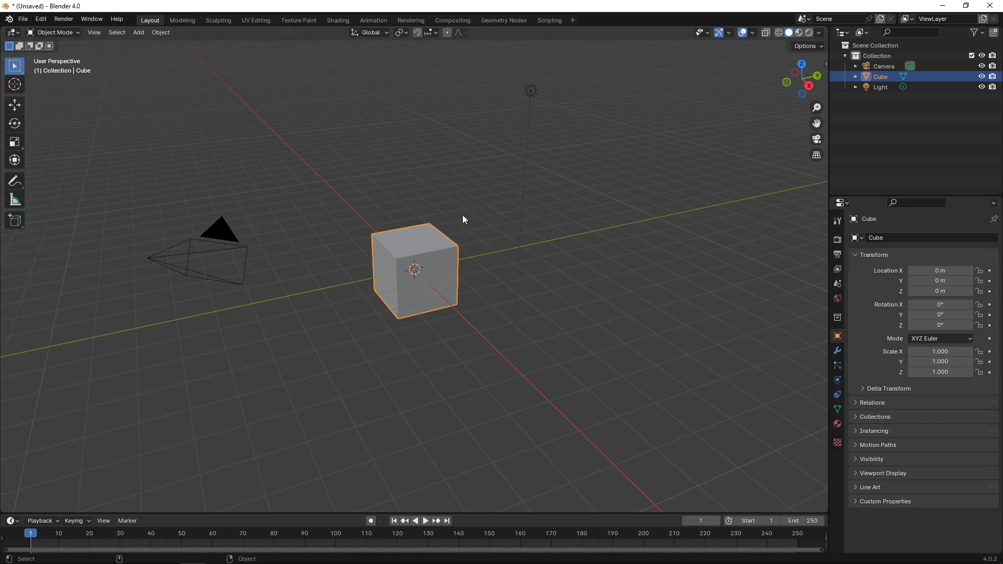
click(42, 18)
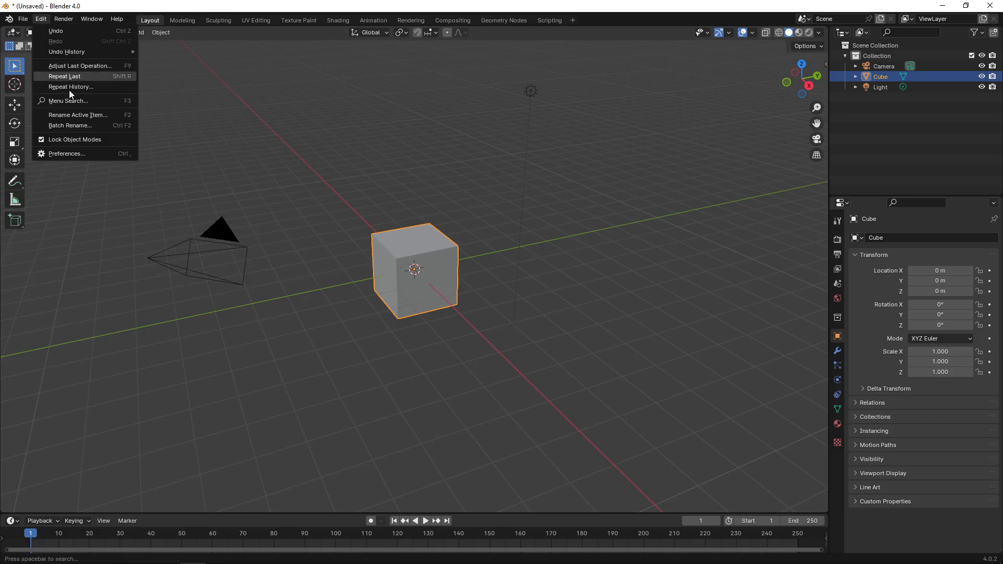
click(76, 153)
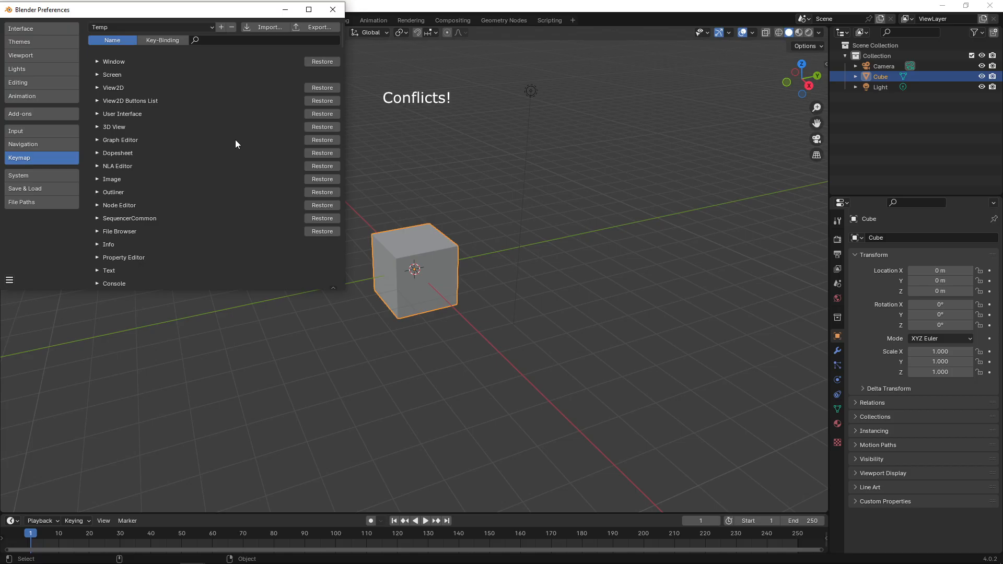
Step: Search the keymap for "e" by name and by key binding, and look through the matching entries
click(180, 40)
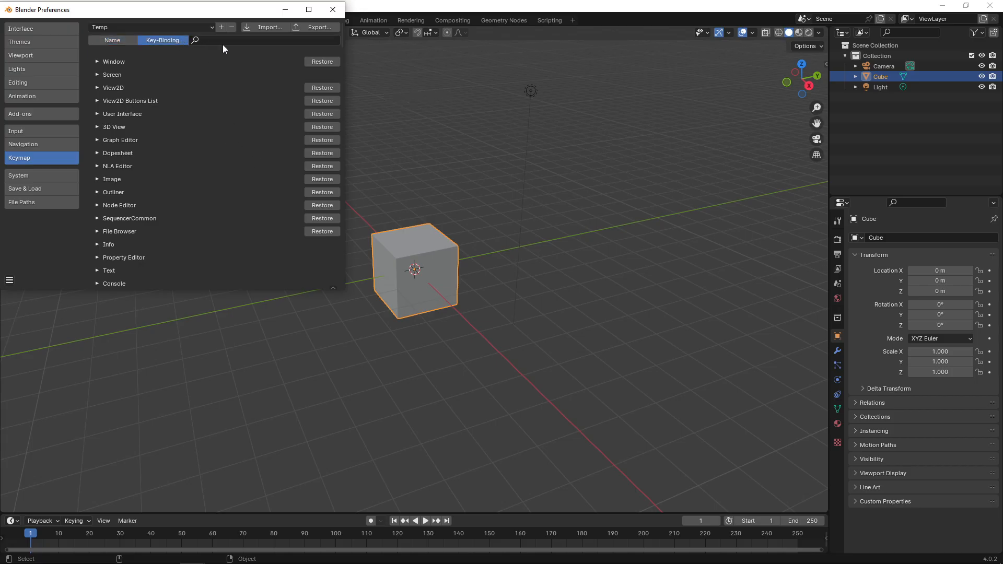
click(126, 41)
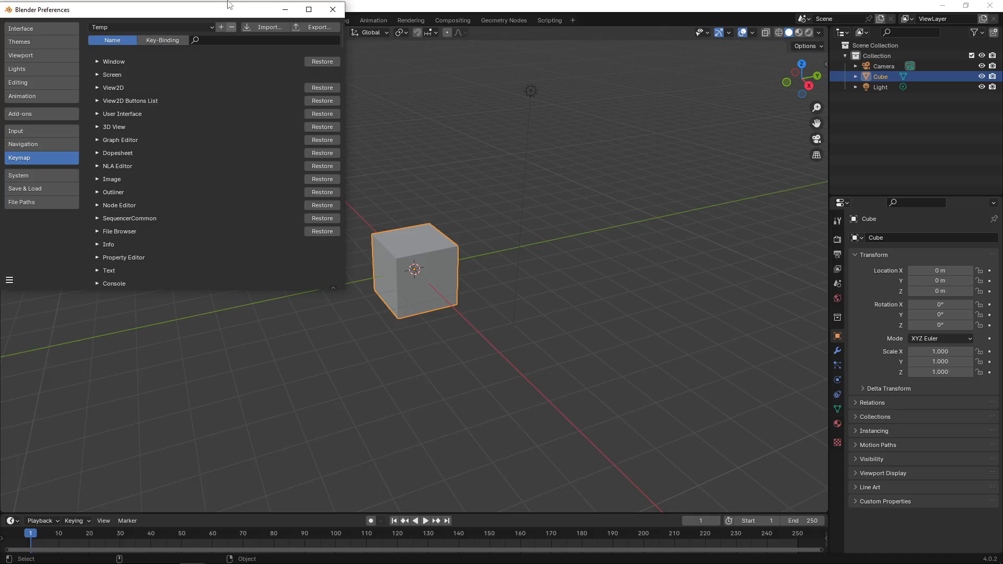
click(209, 37)
text(e)
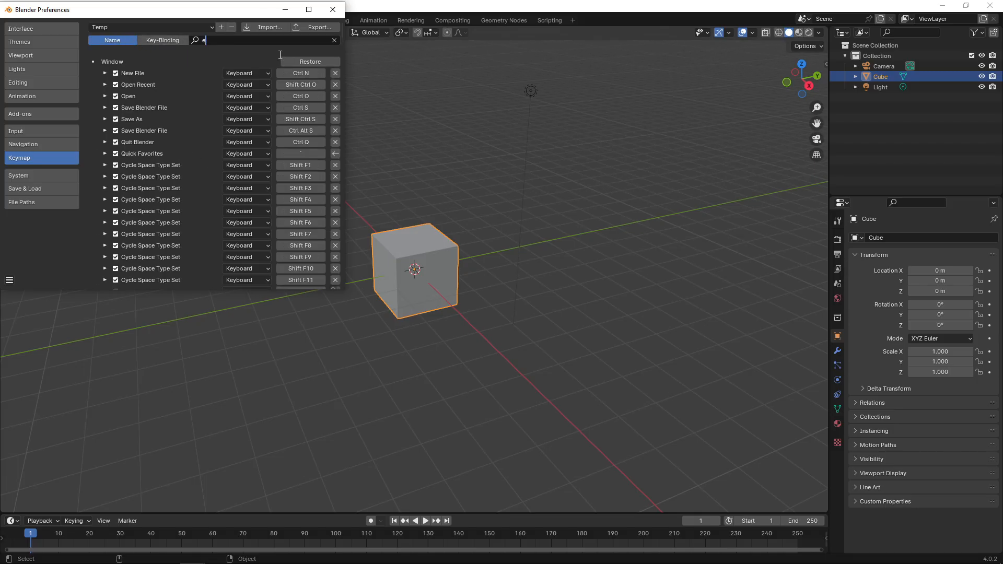
click(174, 40)
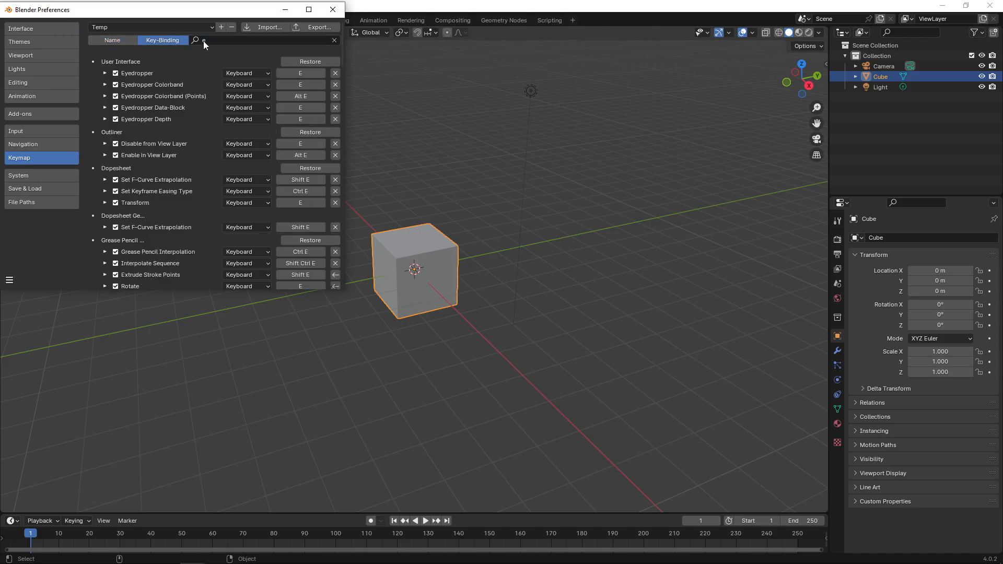
mouse_move(340, 46)
mouse_down()
mouse_move(347, 155)
mouse_move(343, 27)
mouse_up()
mouse_move(343, 45)
mouse_down()
mouse_move(357, 185)
mouse_move(347, 274)
mouse_move(374, 94)
mouse_move(372, 37)
mouse_up()
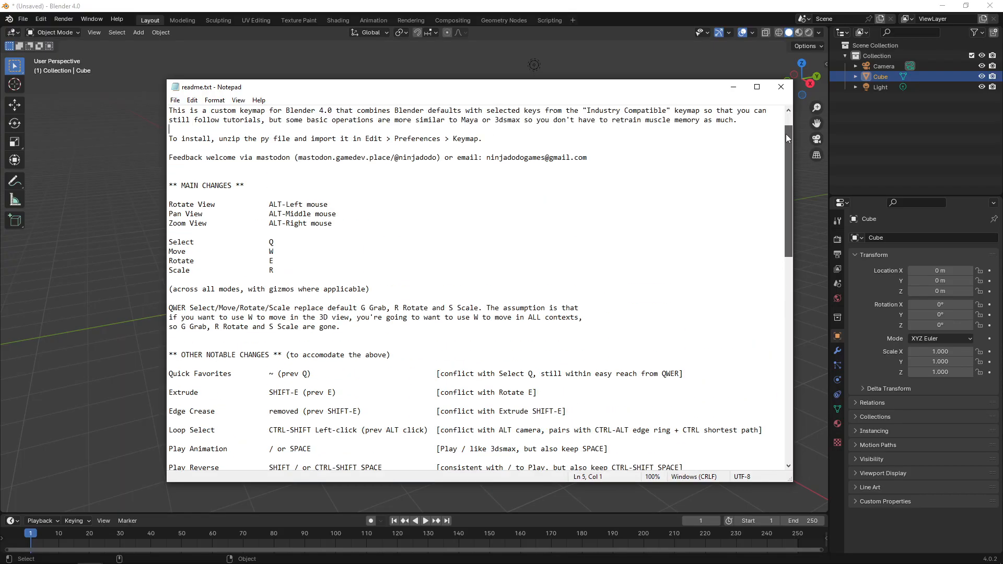
Step: Read the main changes in the hybrid keymap's readme.txt, and minimise both readme.txt and changes.txt
scroll(786, 134, up, 1)
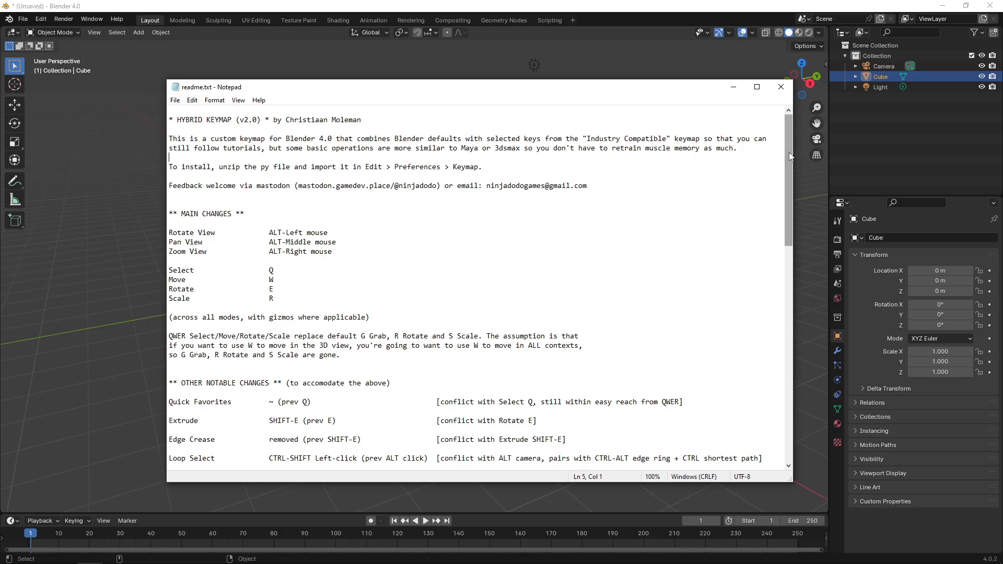
drag(789, 154, 752, 4)
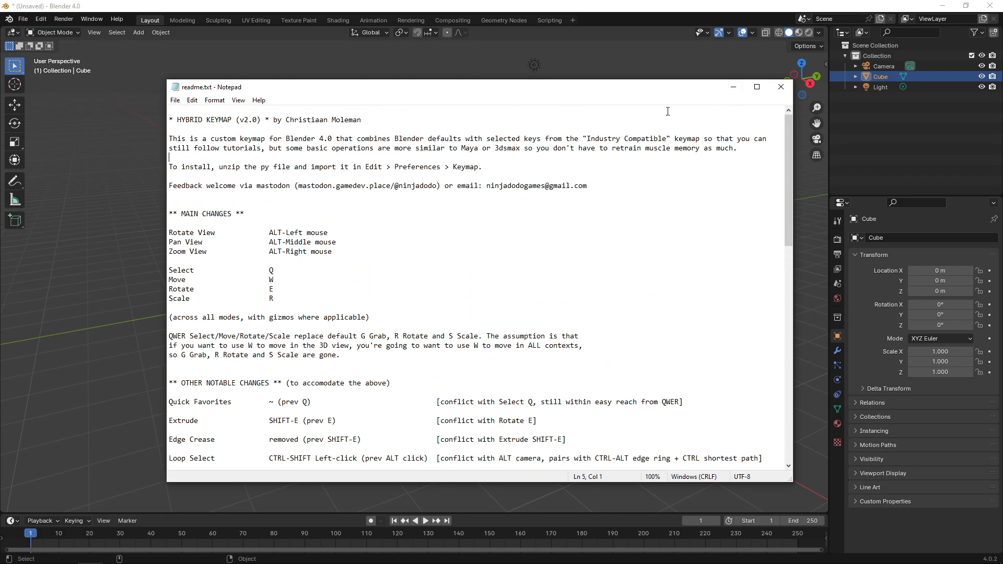
click(734, 87)
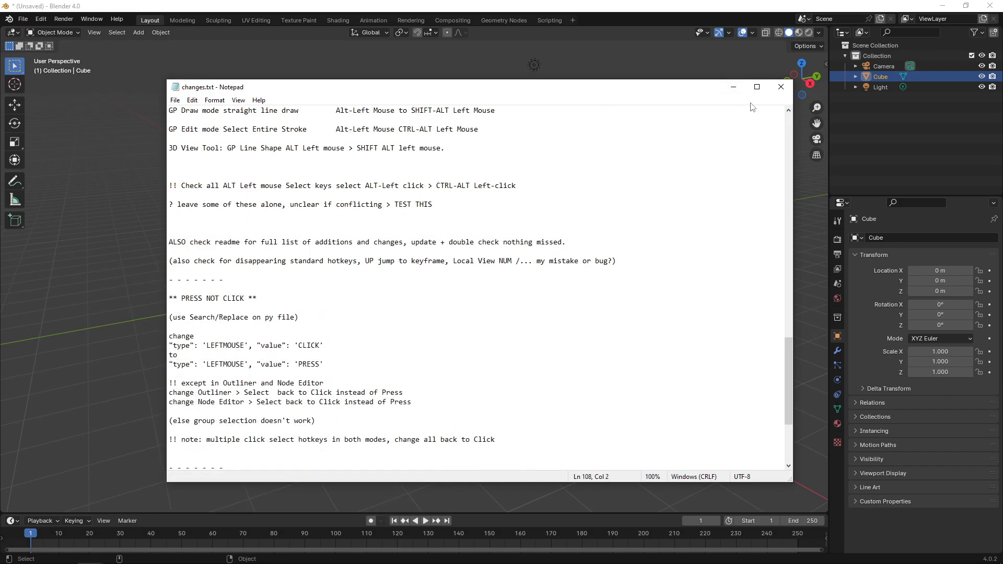
click(734, 87)
middle_drag(428, 237, 429, 196)
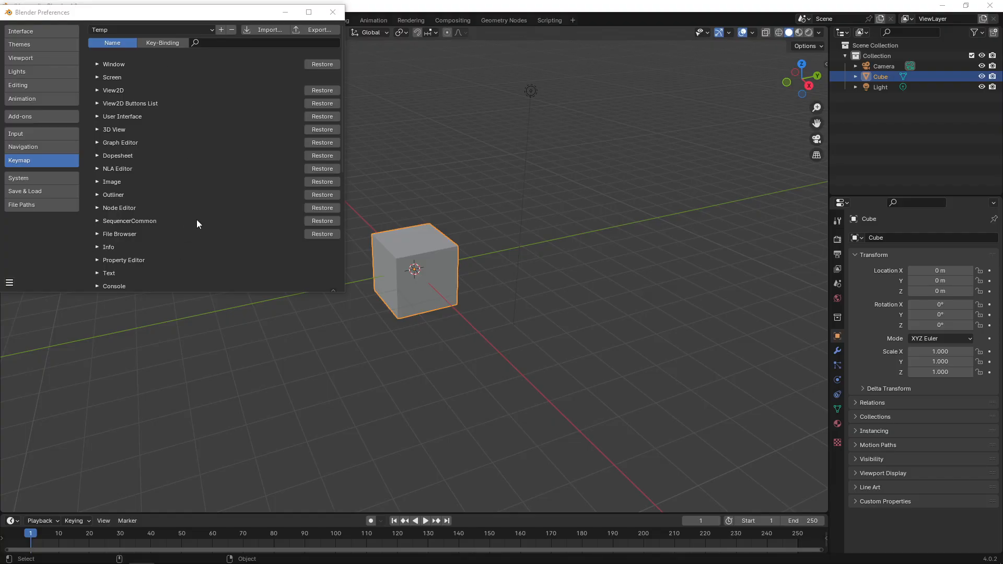
Step: Review the PRESS NOT CLICK section of changes.txt in Notepad, and minimise the file
key(alt+Tab)
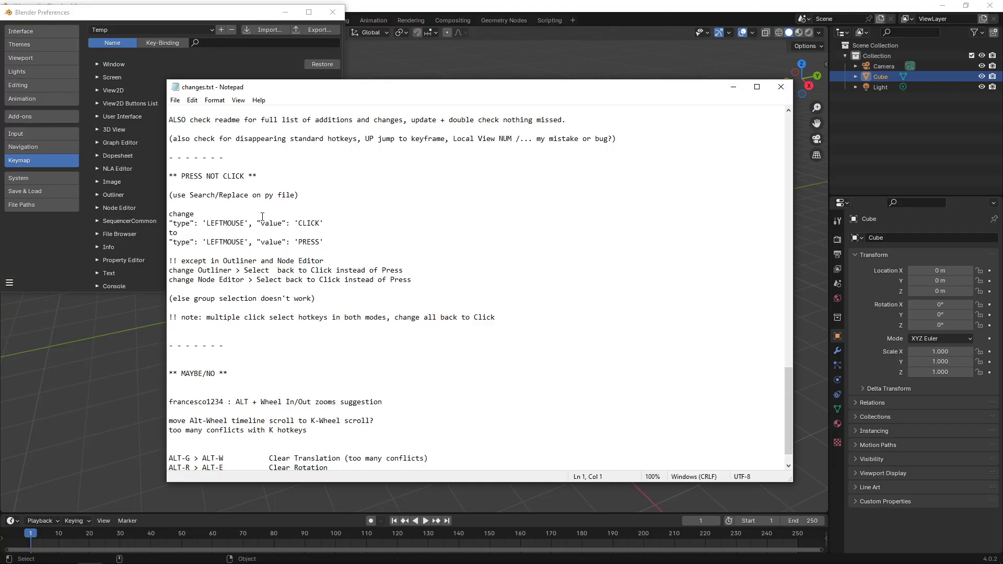
drag(170, 185, 528, 320)
click(548, 324)
key(Left)
click(733, 87)
Step: Test the selection behaviour by repeatedly selecting and deselecting the cube in the 3D view
click(496, 273)
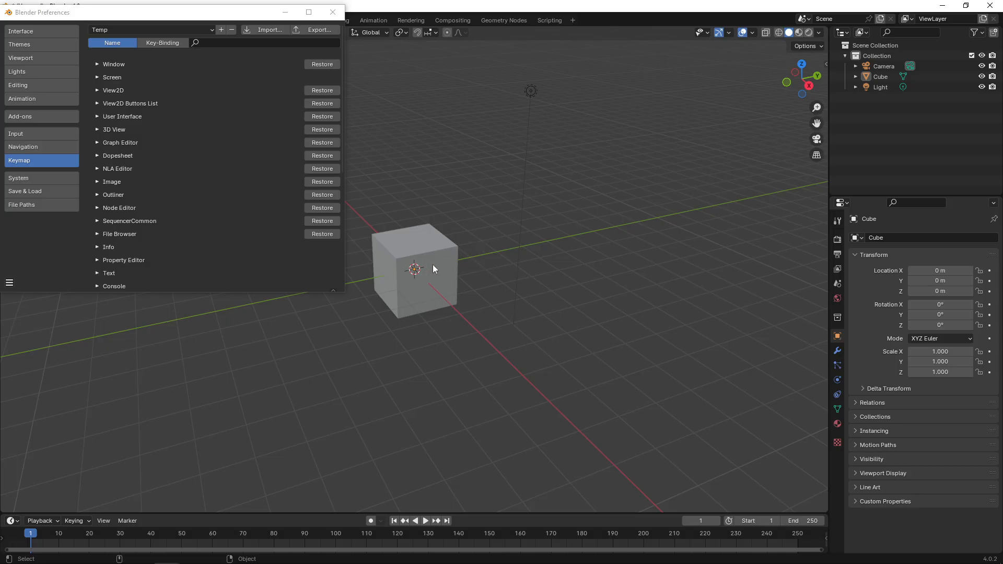
click(419, 264)
click(415, 261)
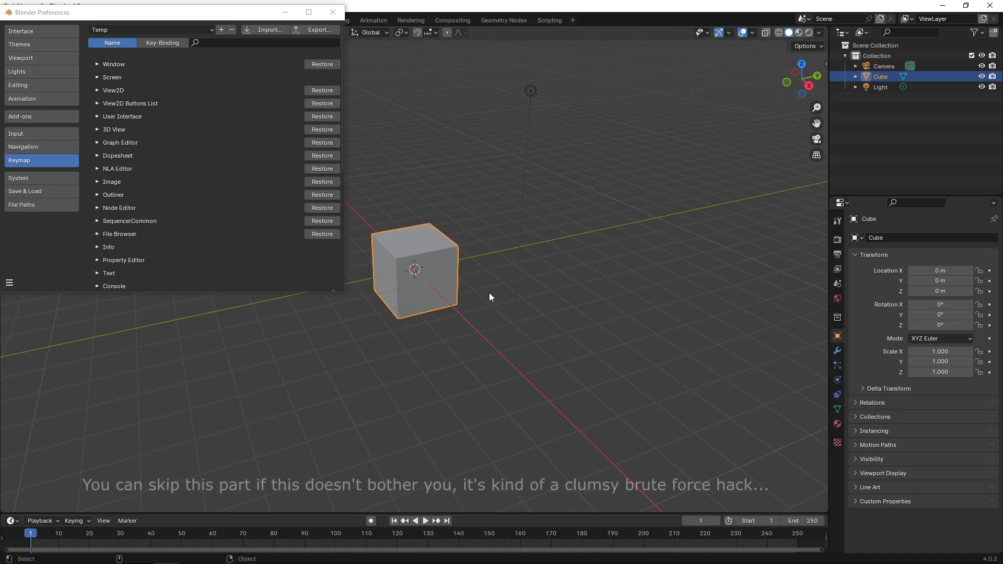
click(480, 259)
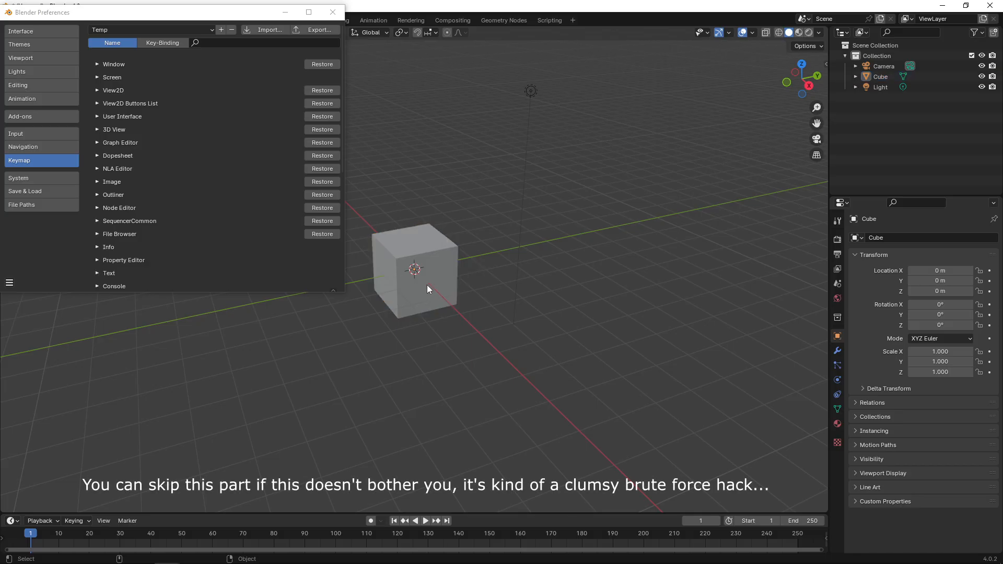
click(409, 260)
click(482, 252)
click(428, 270)
click(490, 258)
click(439, 282)
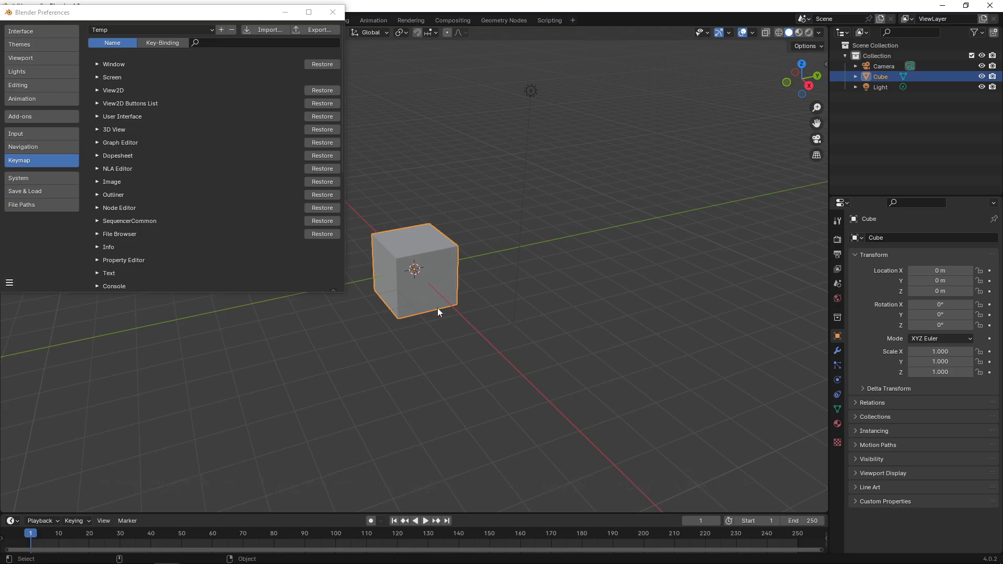
Step: Expand the Object Mode (Global) bindings under 3D View in the keymap preferences and examine them
click(334, 270)
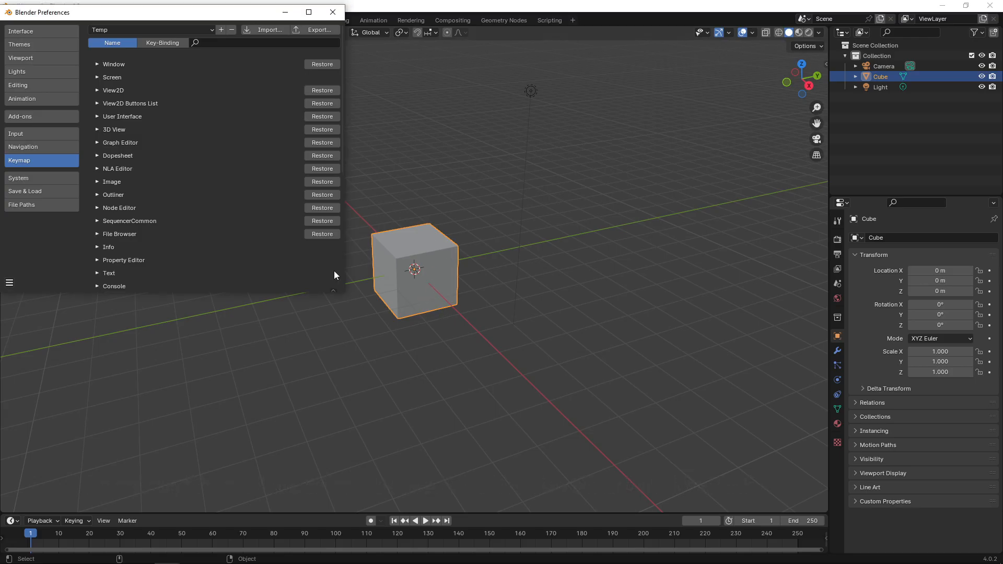
click(105, 130)
click(108, 141)
click(109, 142)
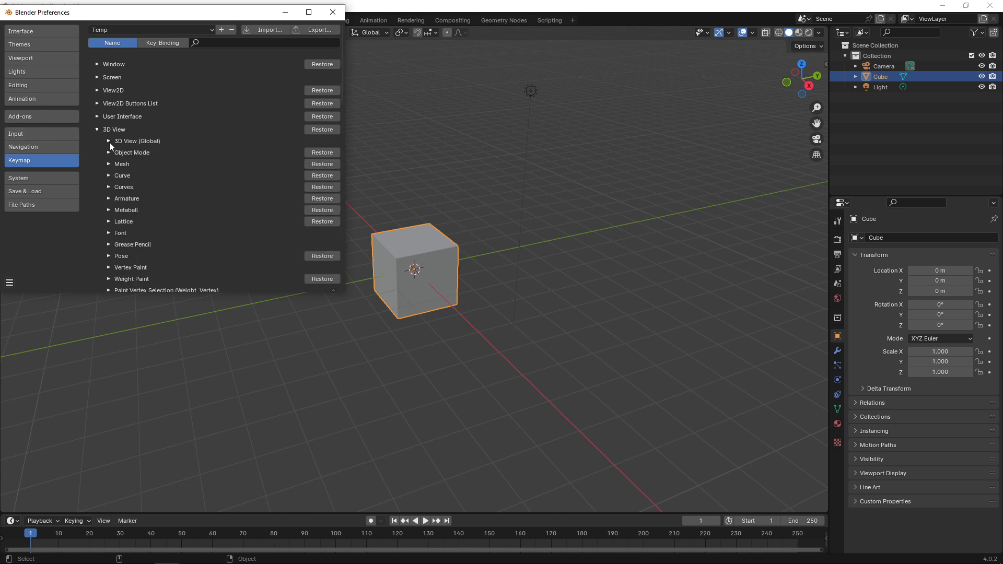
click(109, 153)
click(127, 164)
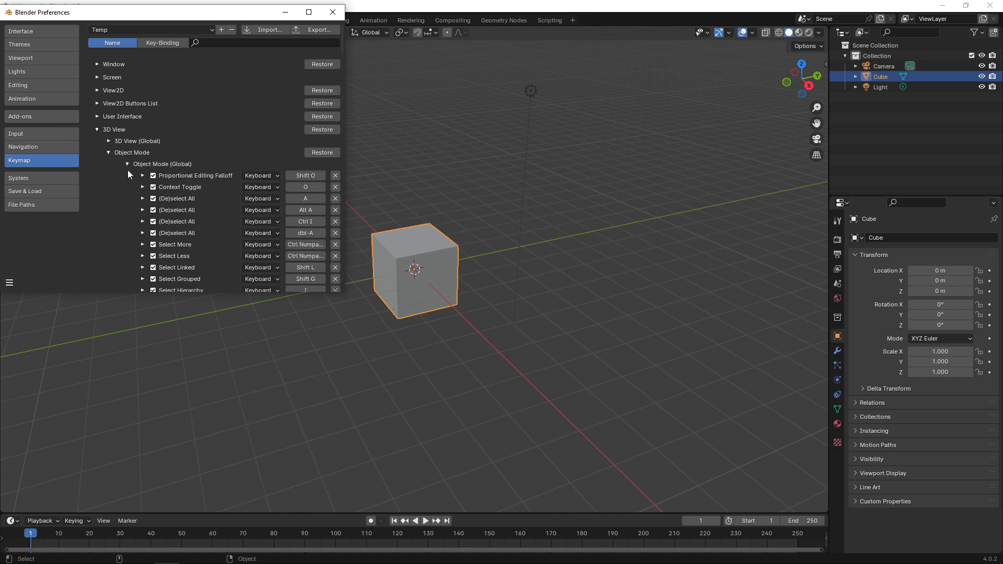
mouse_move(342, 42)
mouse_down()
mouse_move(346, 90)
mouse_move(342, 42)
mouse_up()
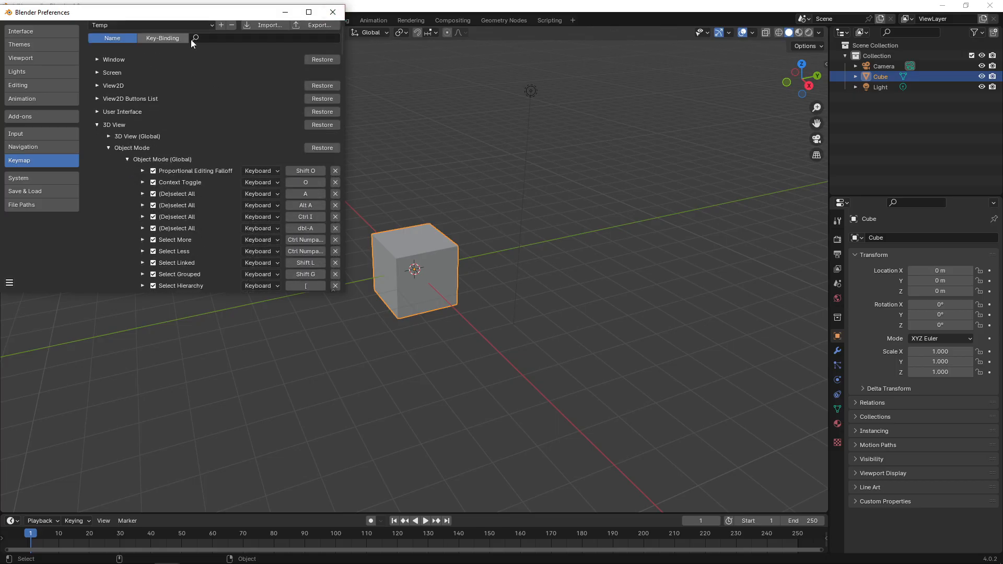
Step: Search the keymap names for "select", inspect the Outliner's Left Mouse Select entry, and clear the search
click(219, 39)
text(select)
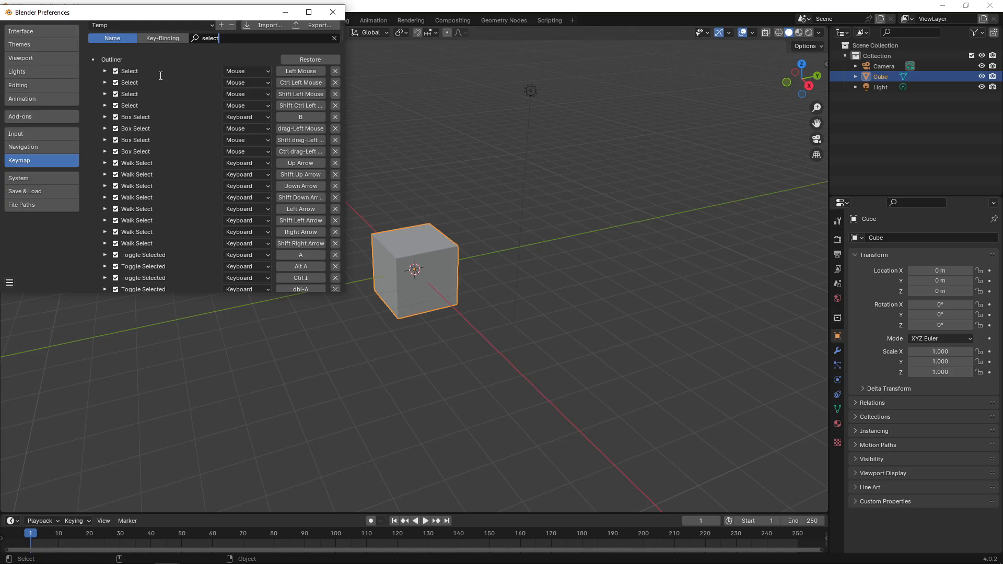
click(105, 74)
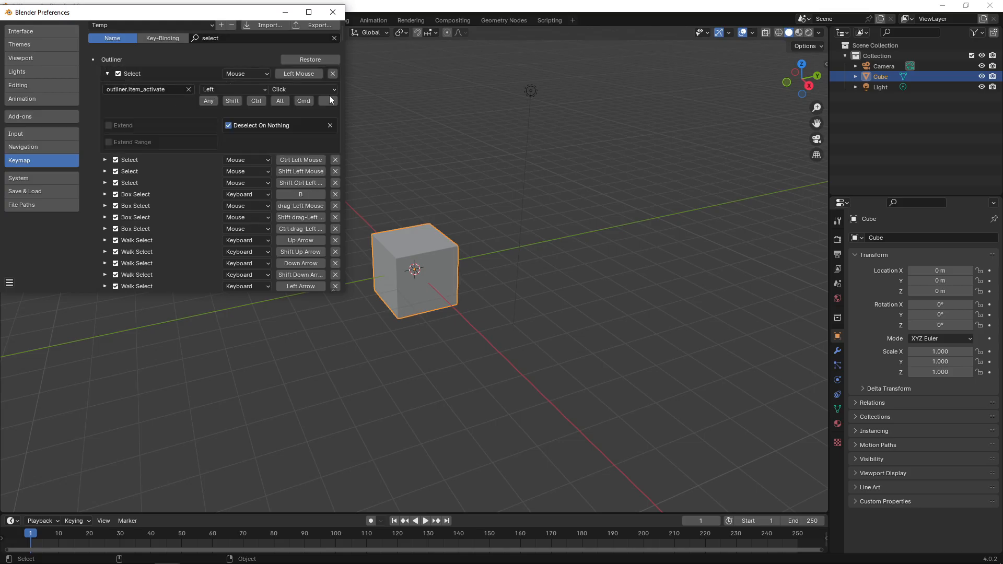
click(106, 74)
drag(342, 50, 343, 46)
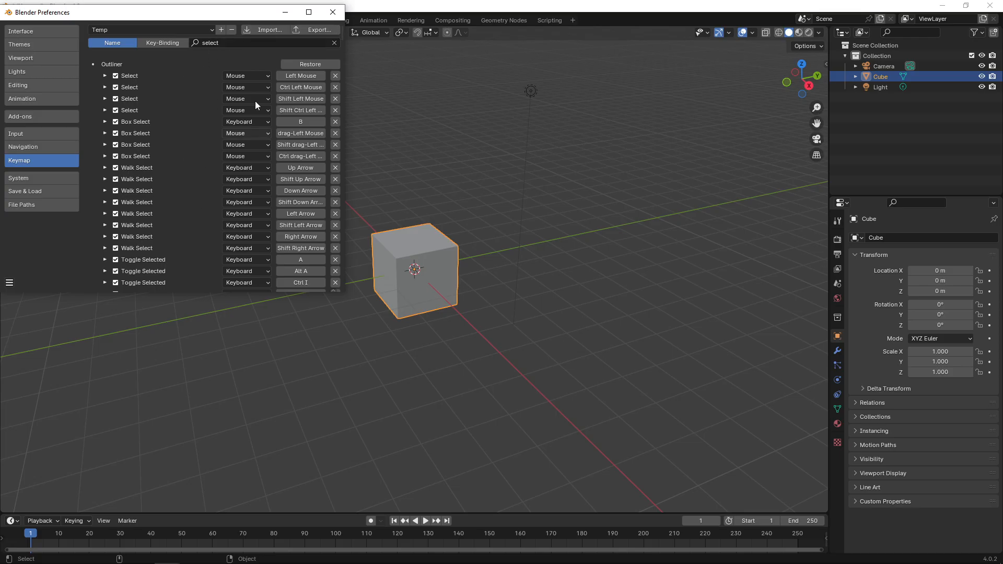
click(334, 43)
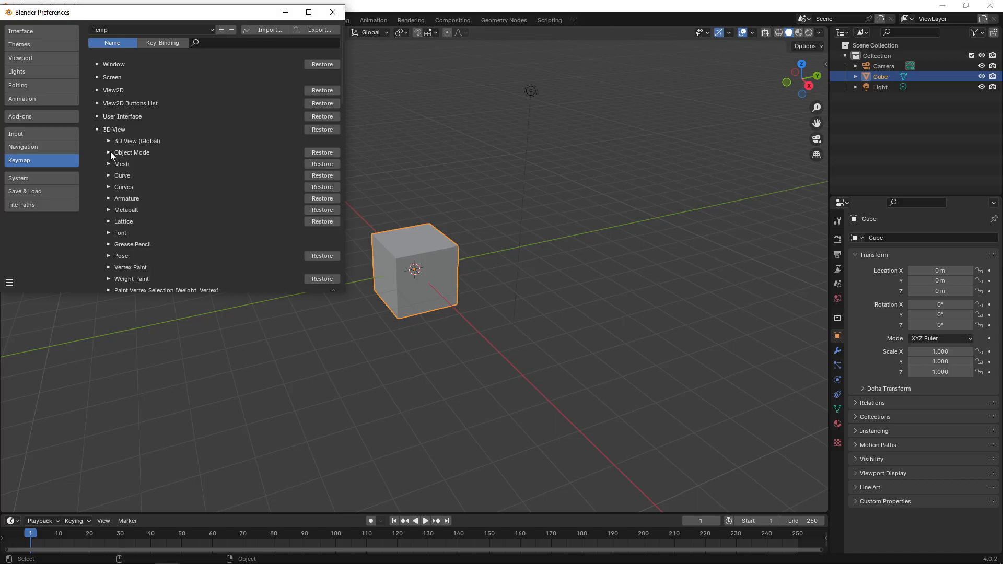
click(97, 129)
Step: Export the key configuration as Temp.py to the hotkeys folder
click(313, 30)
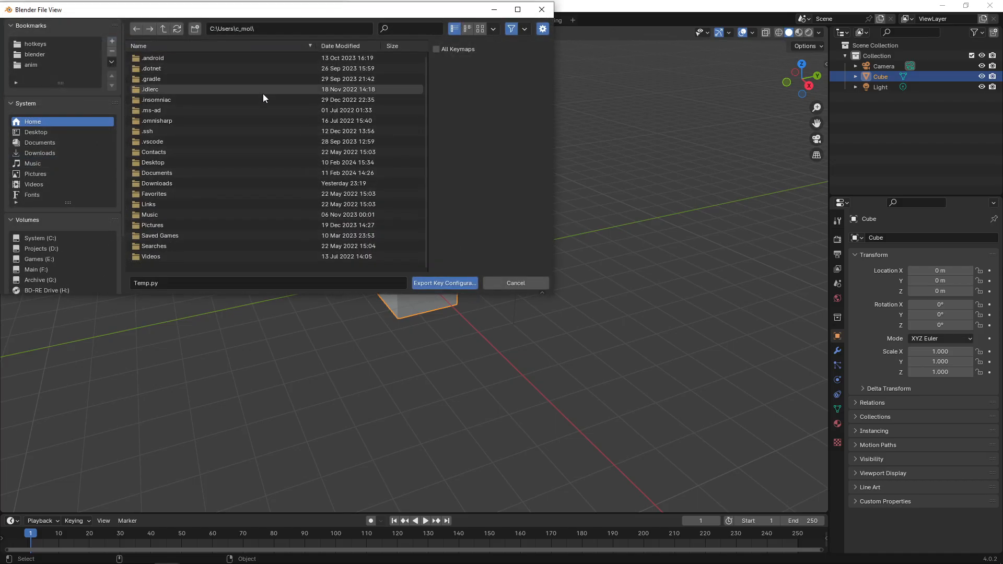
click(39, 45)
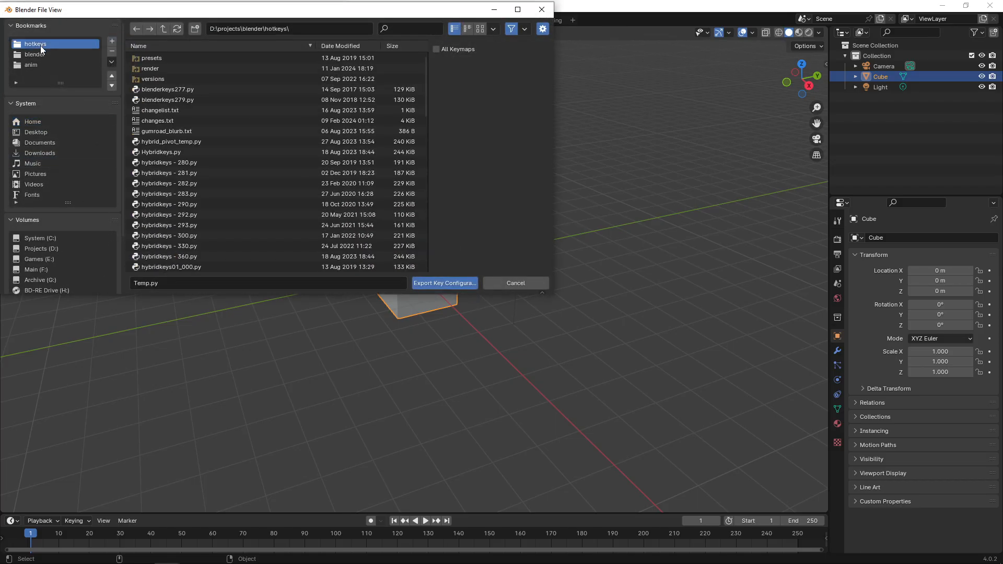
click(443, 284)
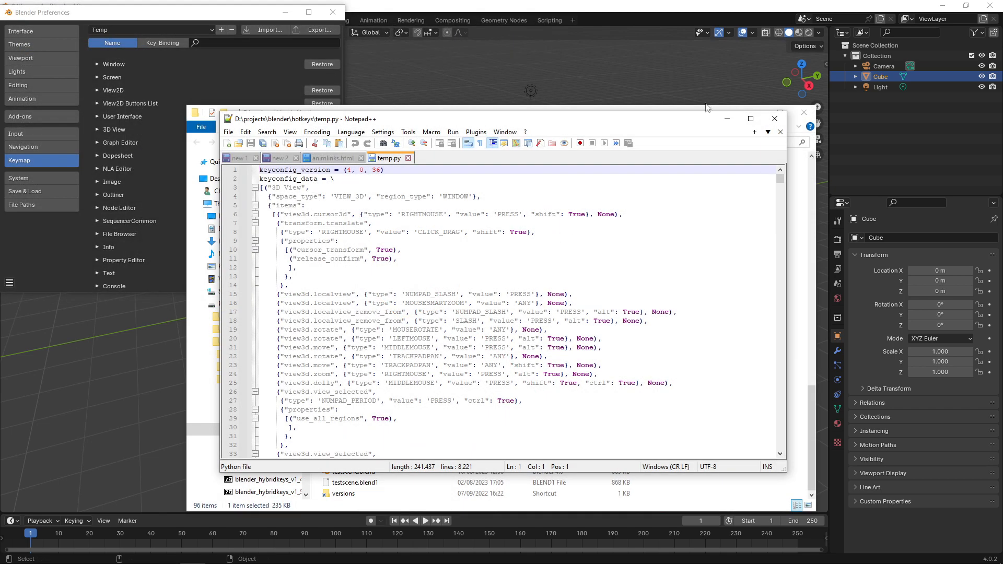
Step: Close animlinks.html and set temp.py's replacement search text to "type": 'LEFTMOUSE', "value": 'CLICK', copied from the changes.txt notes
click(360, 157)
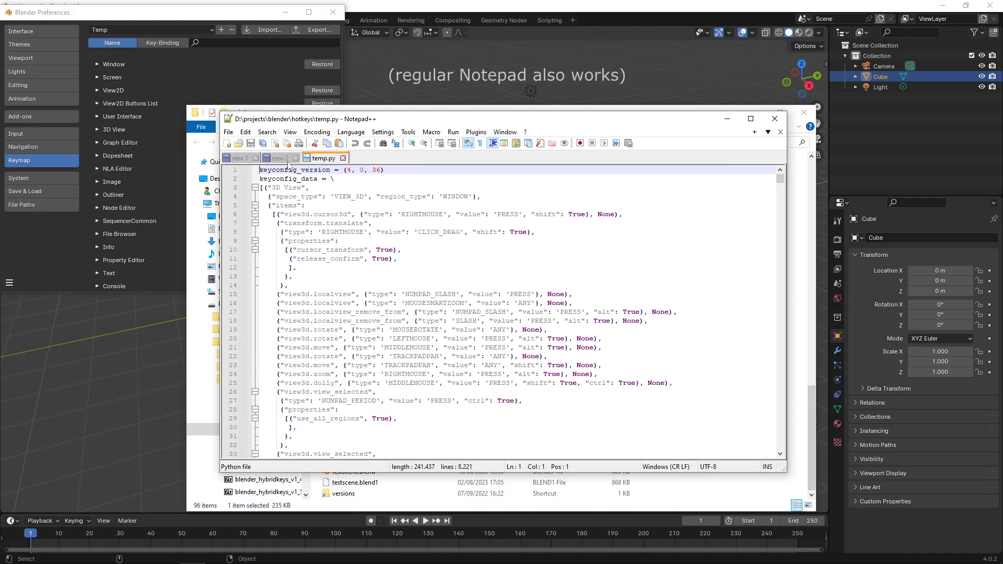
click(267, 132)
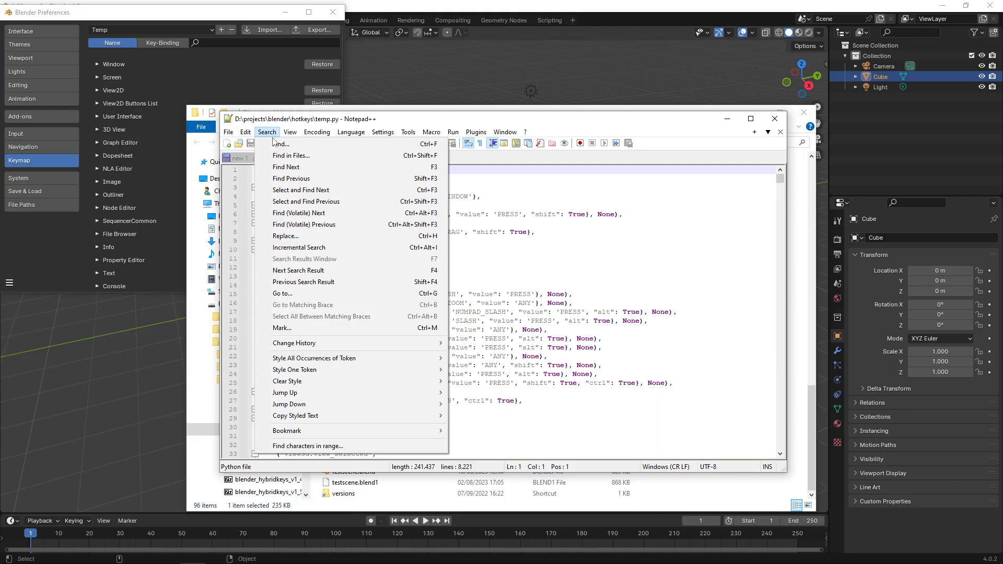
click(281, 144)
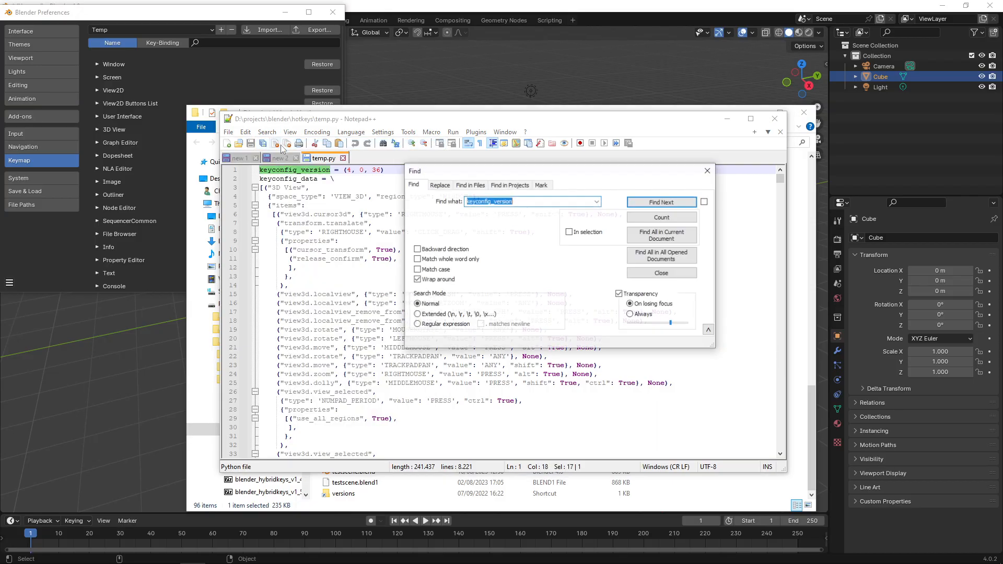
click(439, 186)
key(alt+Tab)
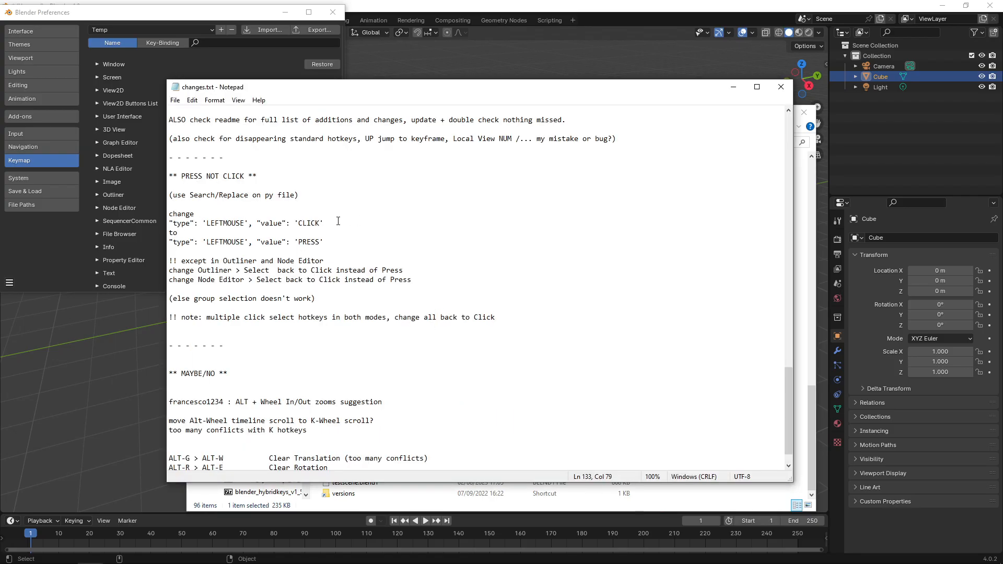
drag(324, 223, 168, 223)
key(ctrl+c)
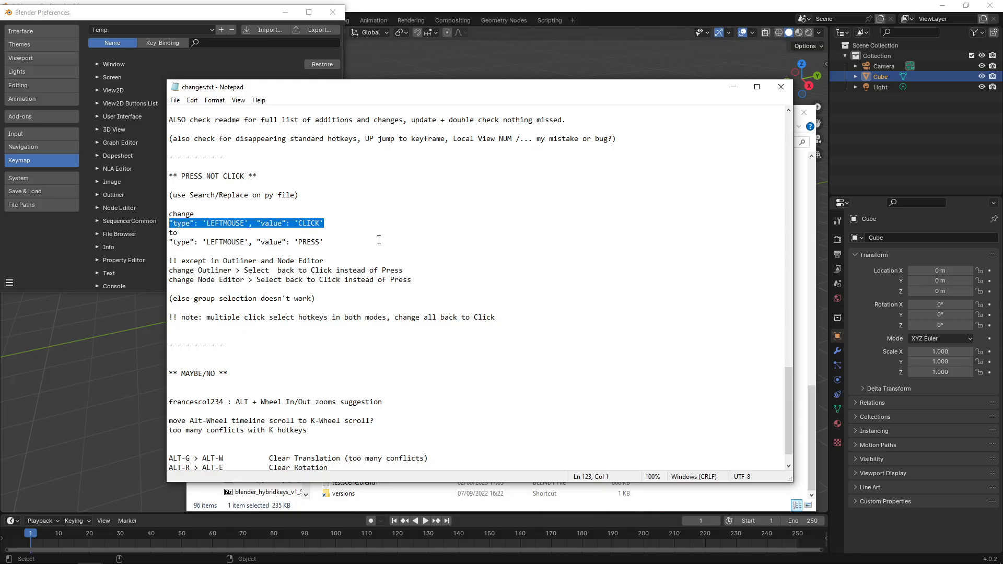
key(alt+Tab)
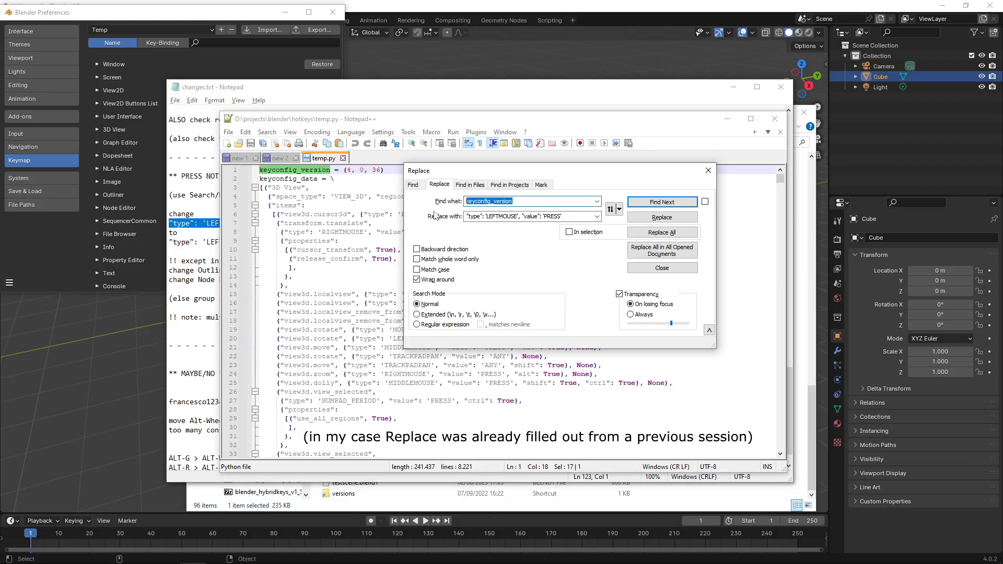
key(ctrl+v)
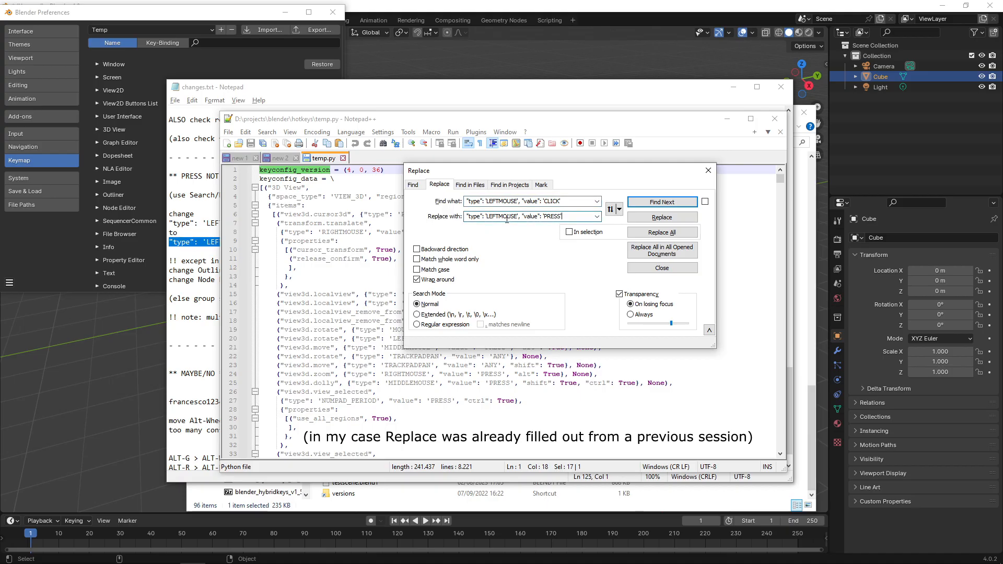
Step: Replace all matches in temp.py with "type": 'LEFTMOUSE', "value": 'PRESS', then save the file and close the editor
click(509, 217)
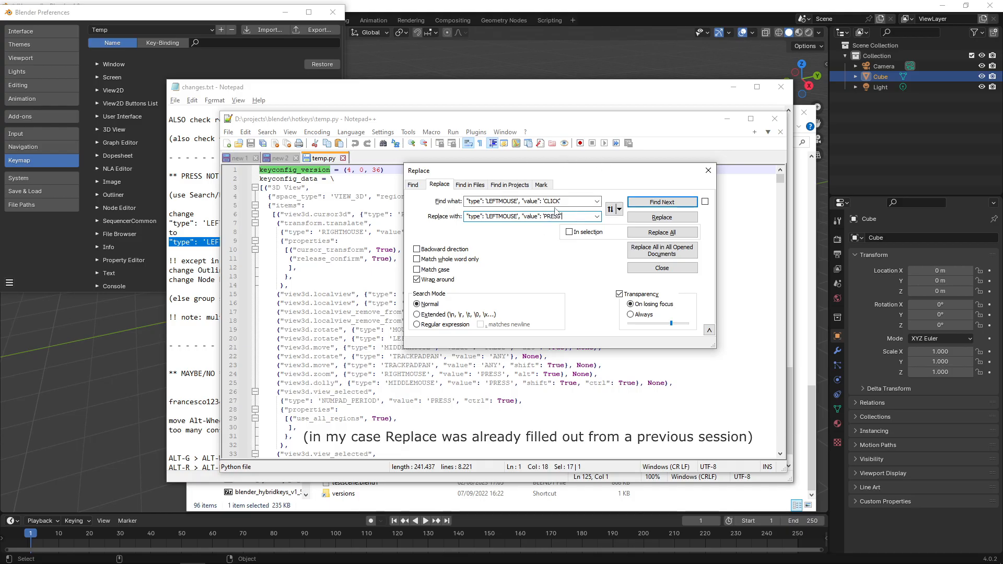
click(667, 234)
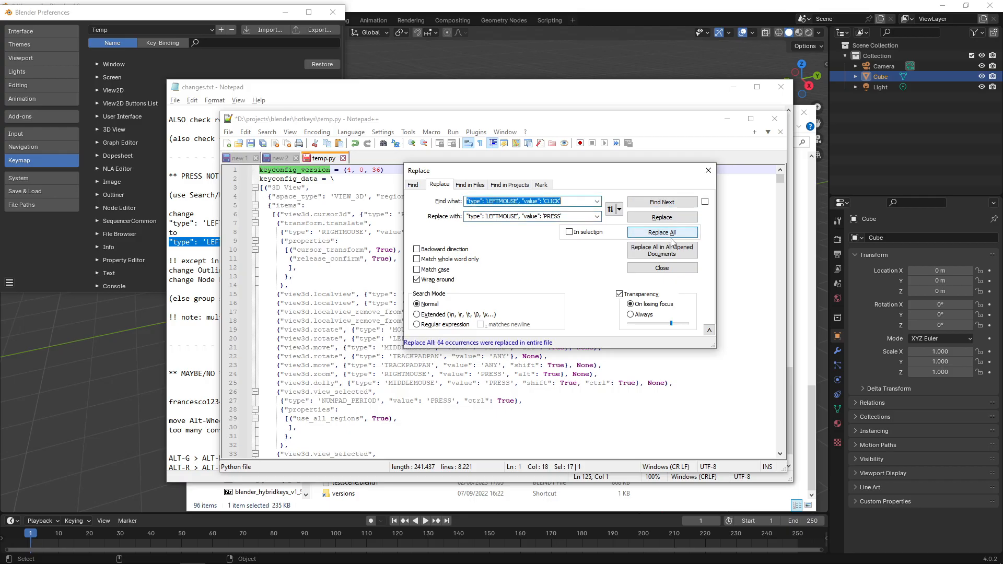
click(708, 171)
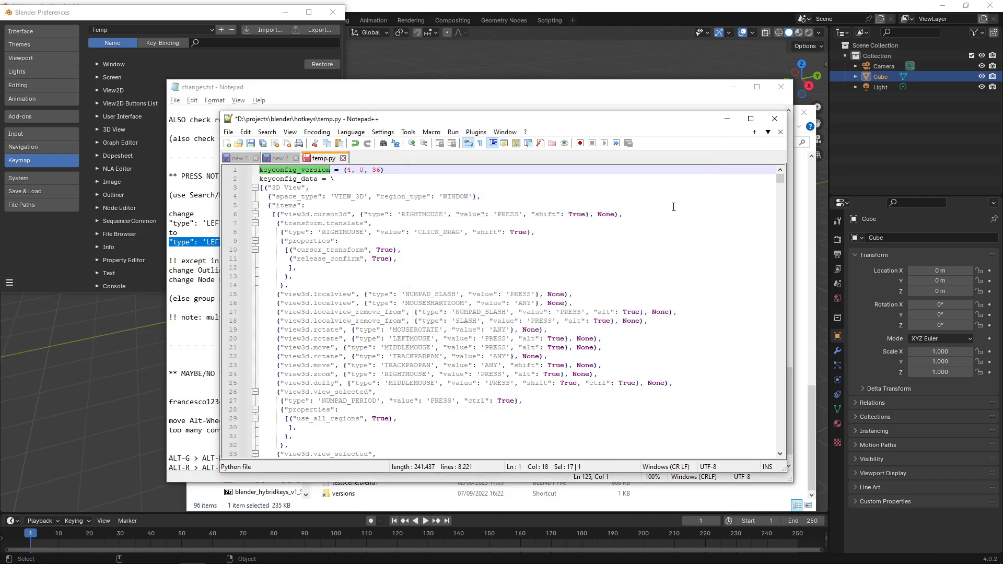
key(ctrl+s)
click(374, 188)
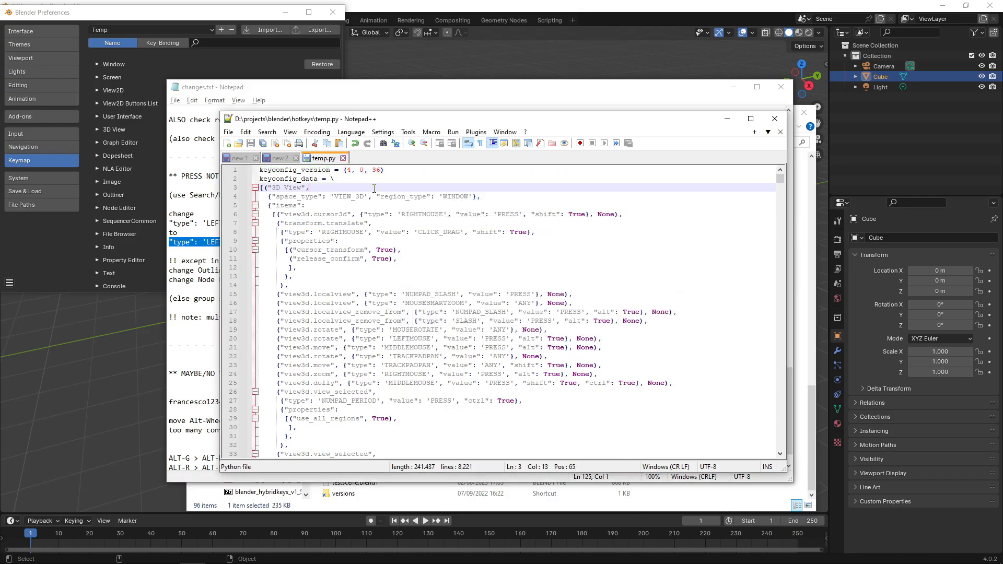
key(ctrl+s)
click(775, 119)
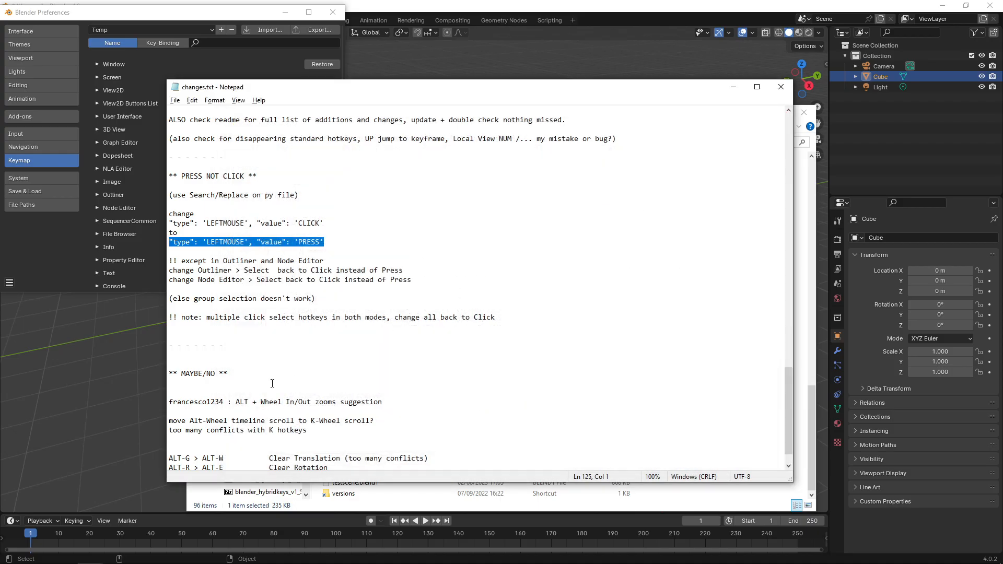
Step: Switch to Blender, remove the Temp key configuration, and import the edited temp.py from the hotkeys folder
click(725, 214)
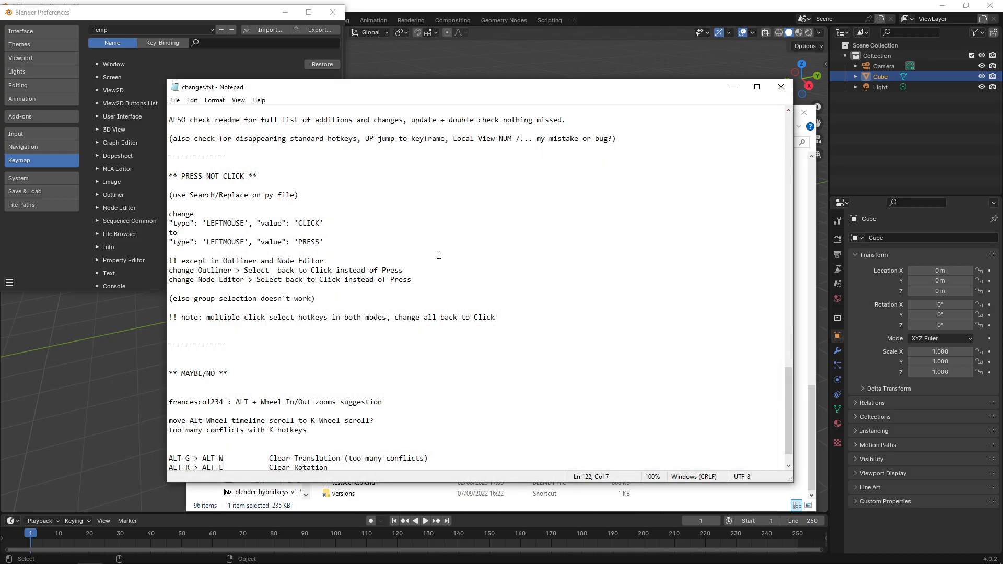
key(alt+Tab)
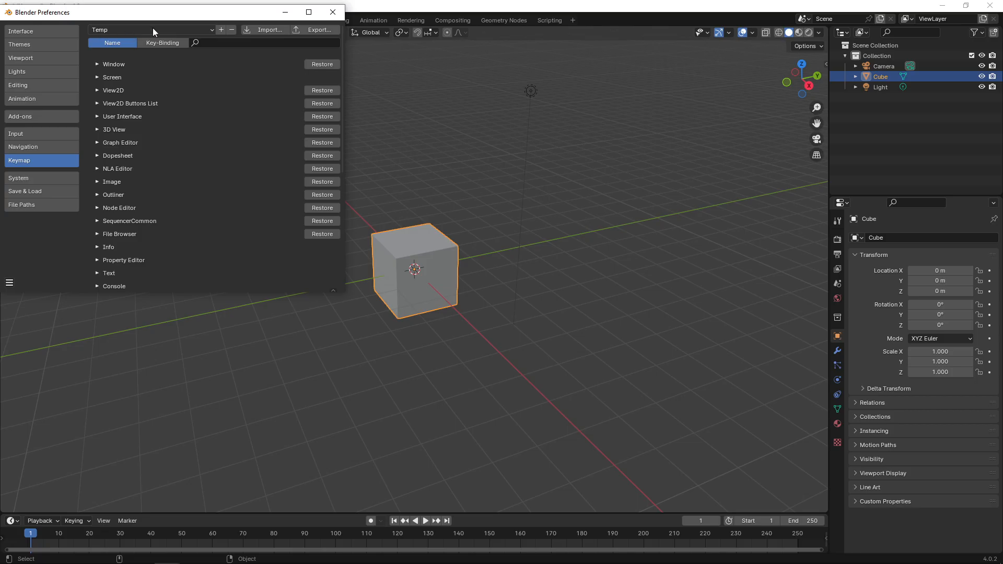
click(230, 30)
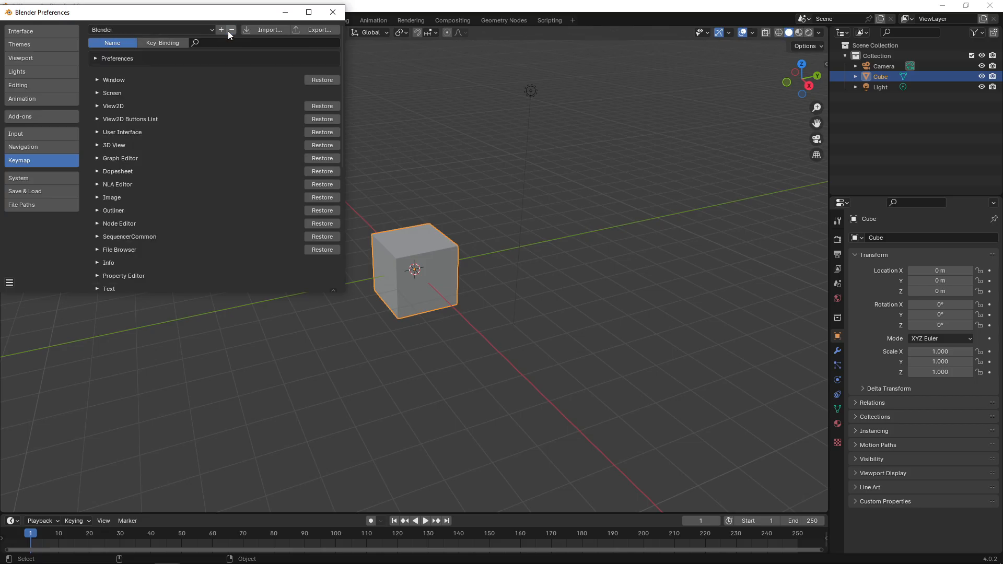
click(270, 30)
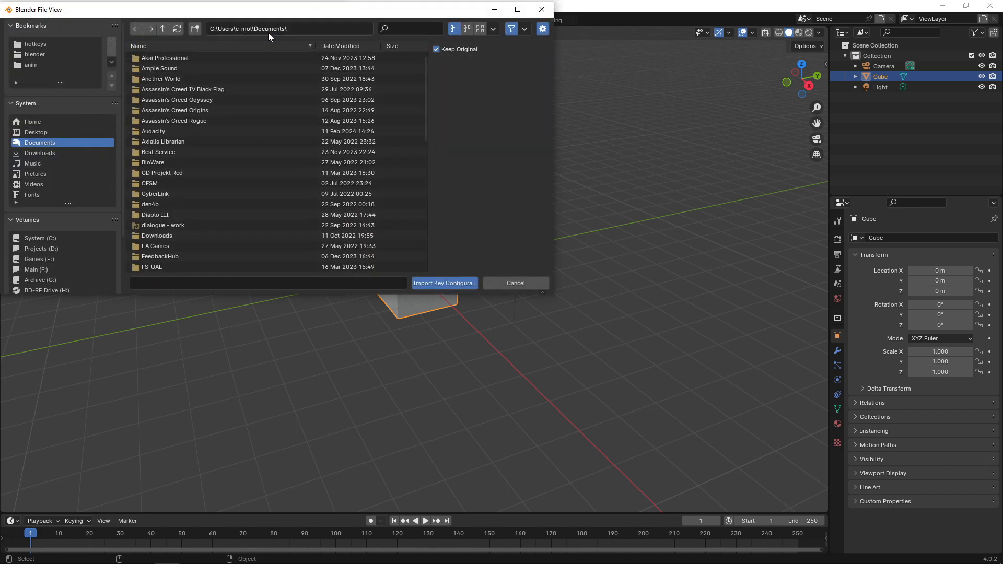
click(45, 45)
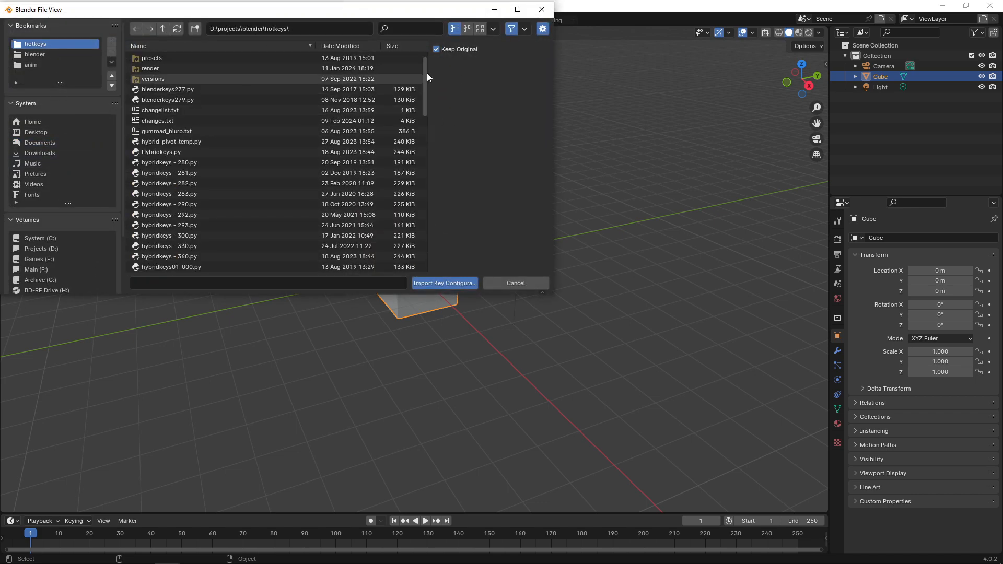
drag(427, 72, 425, 264)
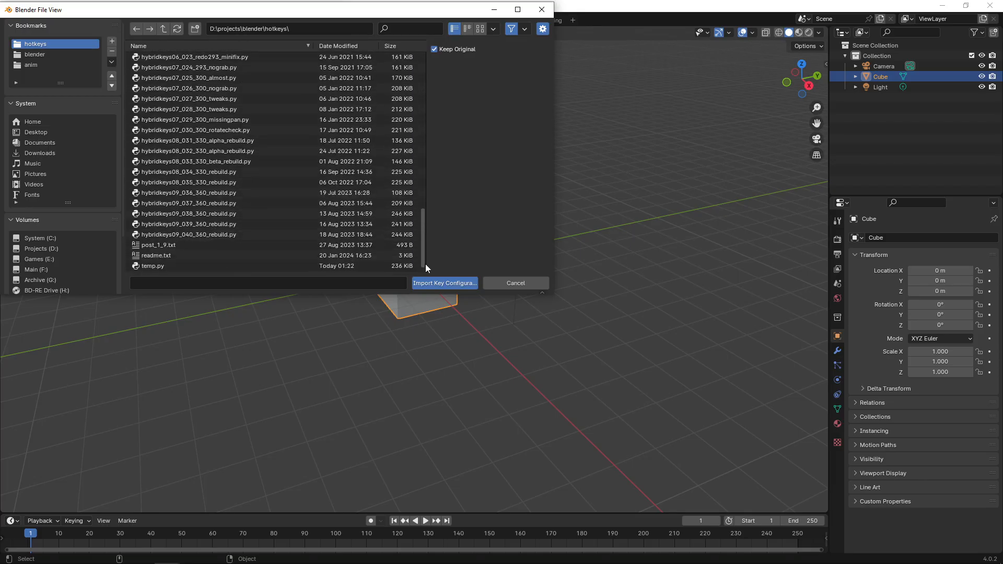
click(177, 267)
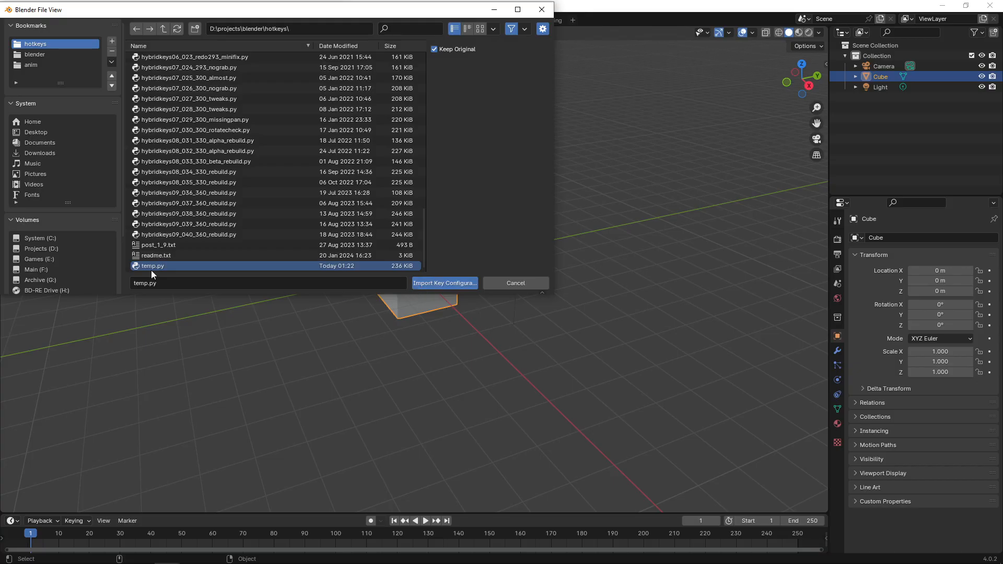
click(440, 283)
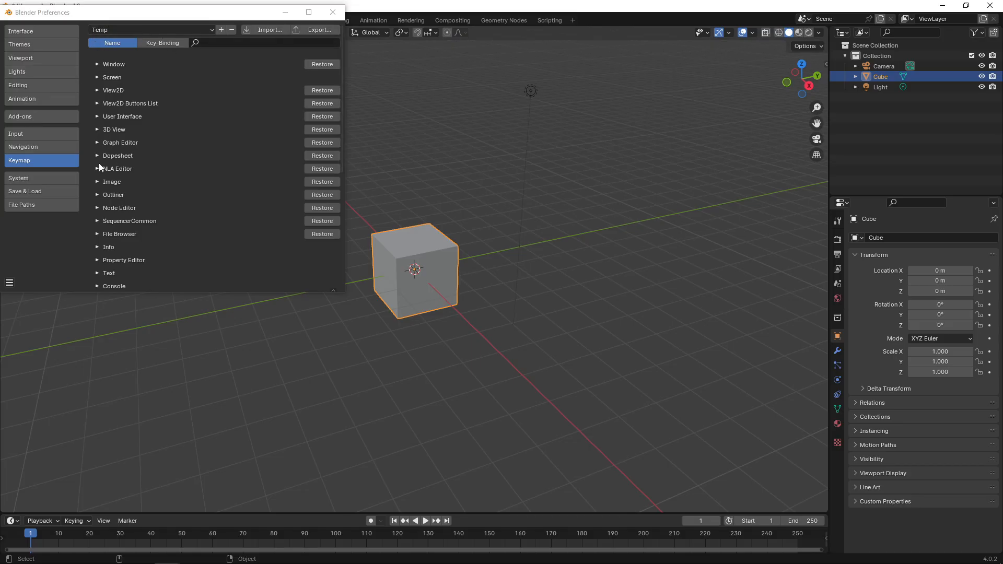
Step: Expand the 3D View (Global) bindings and inspect the settings of the Left Mouse Select entry
click(96, 129)
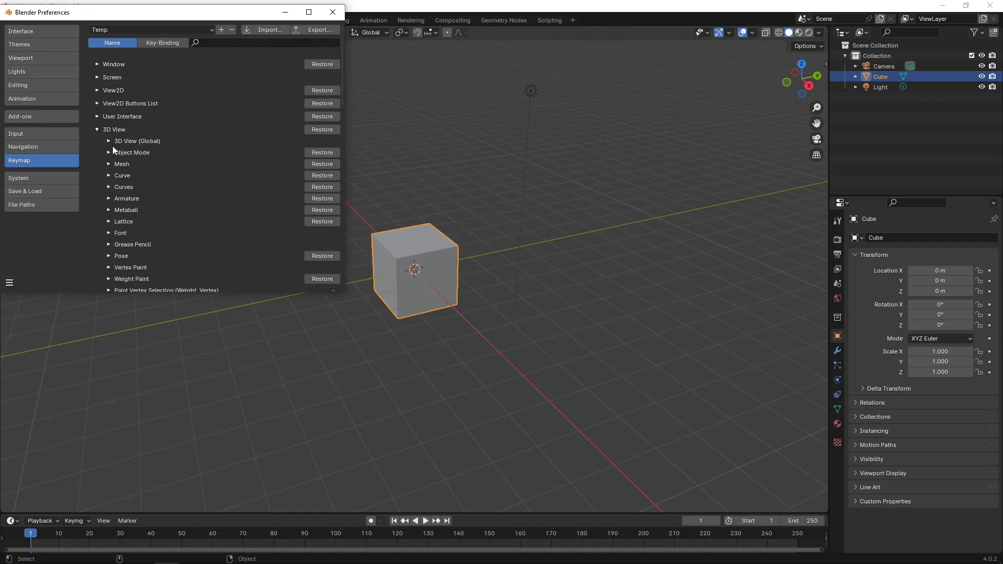
click(108, 152)
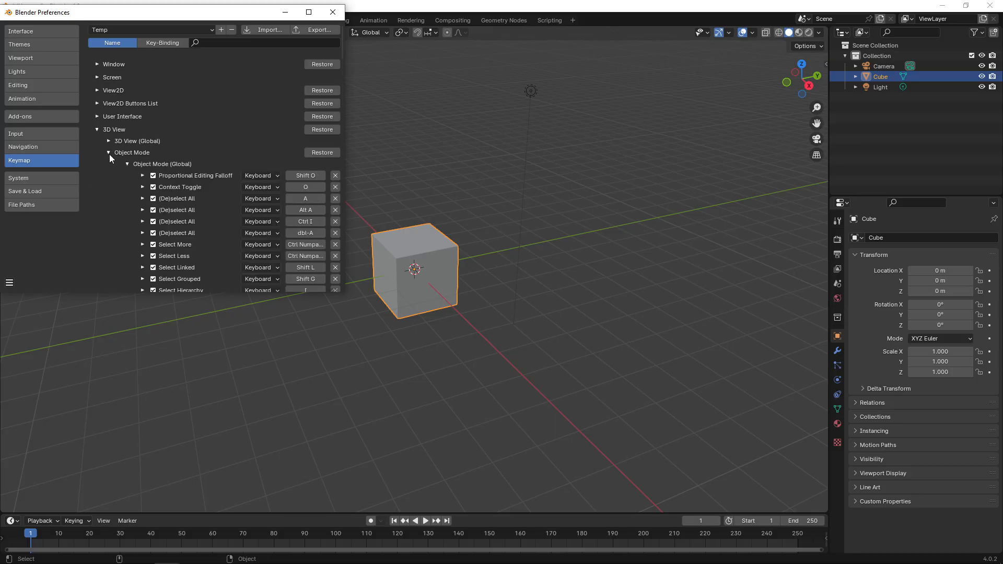
click(109, 153)
click(110, 142)
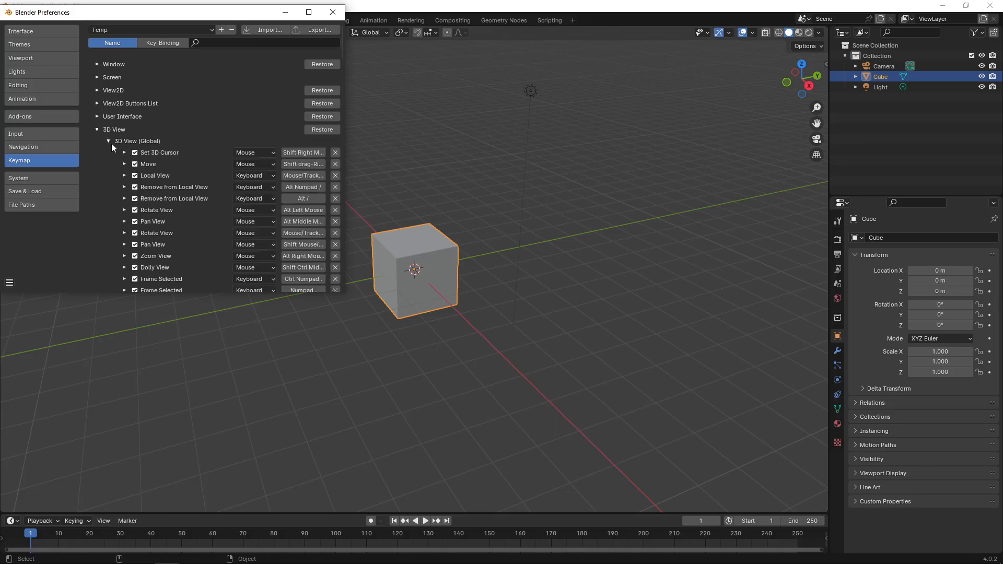
drag(343, 50, 344, 165)
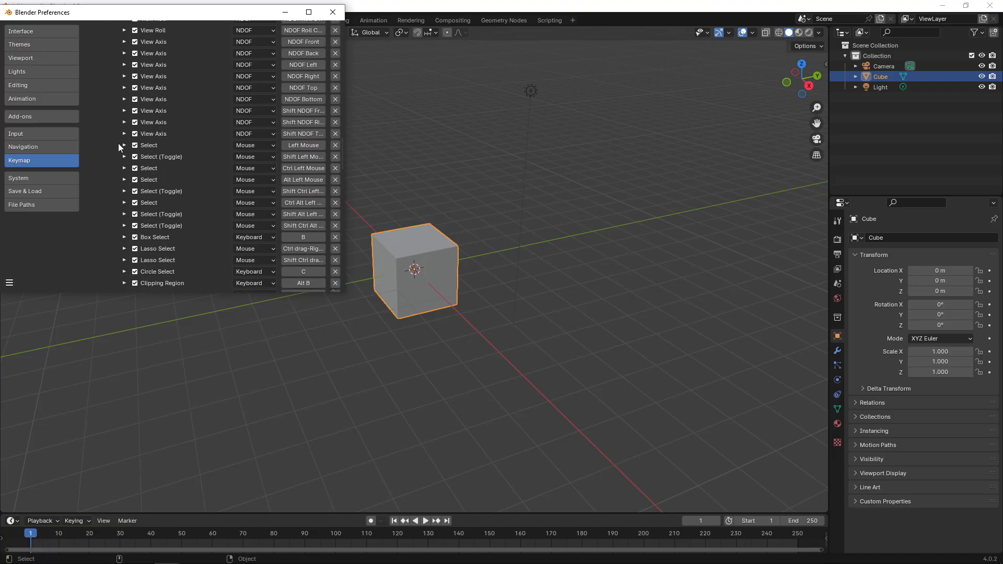
click(124, 146)
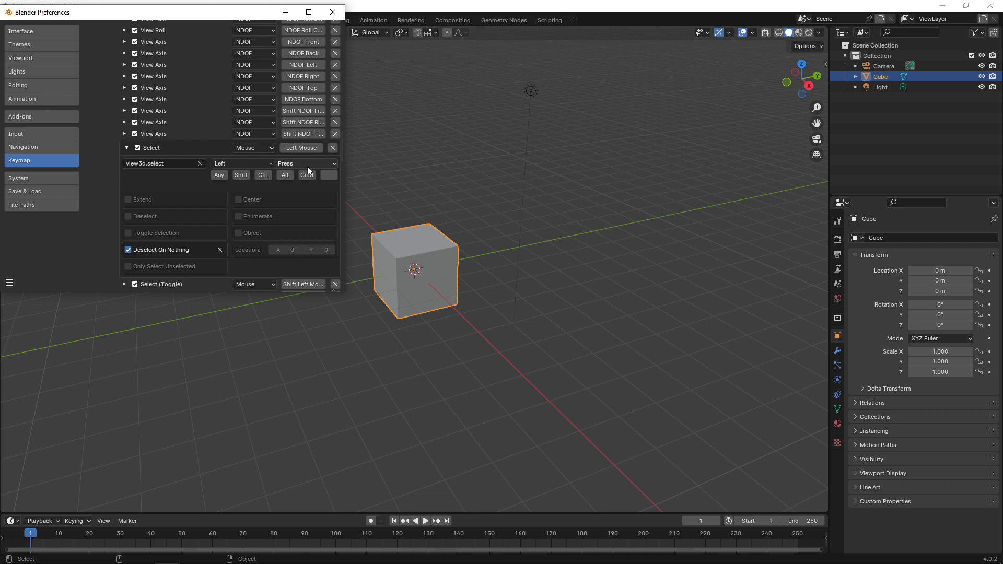
click(127, 148)
Step: Test deselecting and selecting the cube in the 3D view, and review the Press and Click notes in changes.txt
click(543, 300)
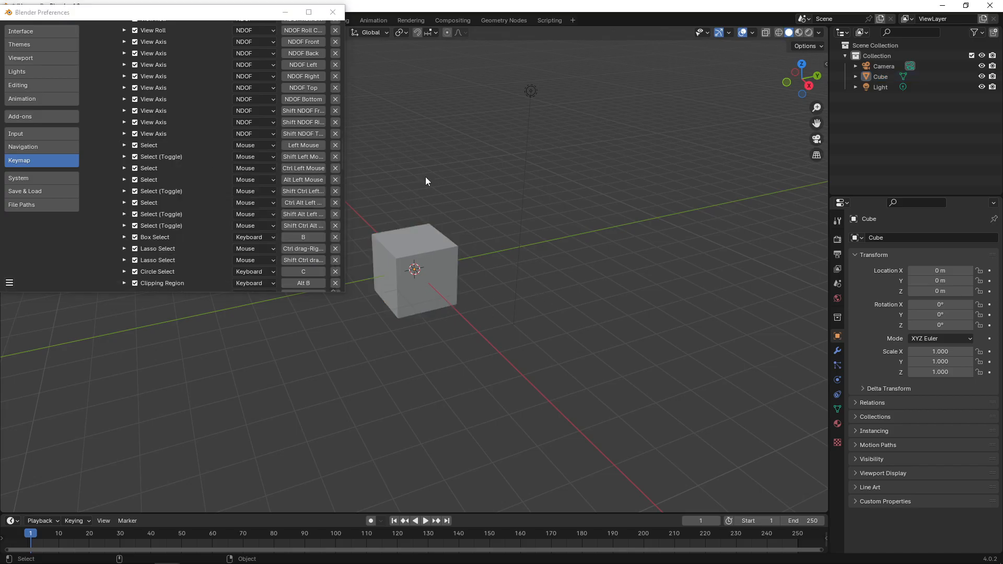
click(425, 255)
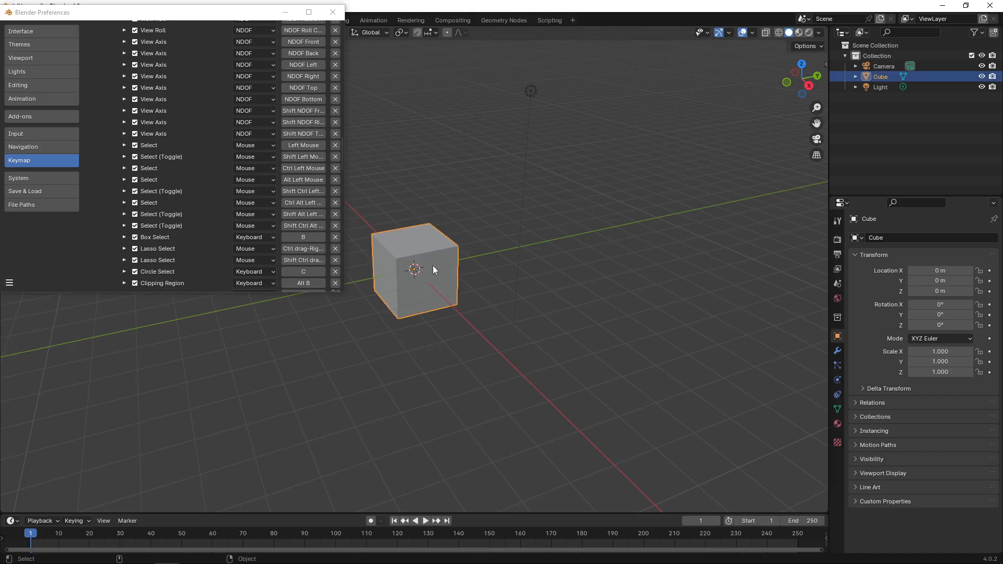
click(485, 249)
click(431, 298)
key(alt+Tab)
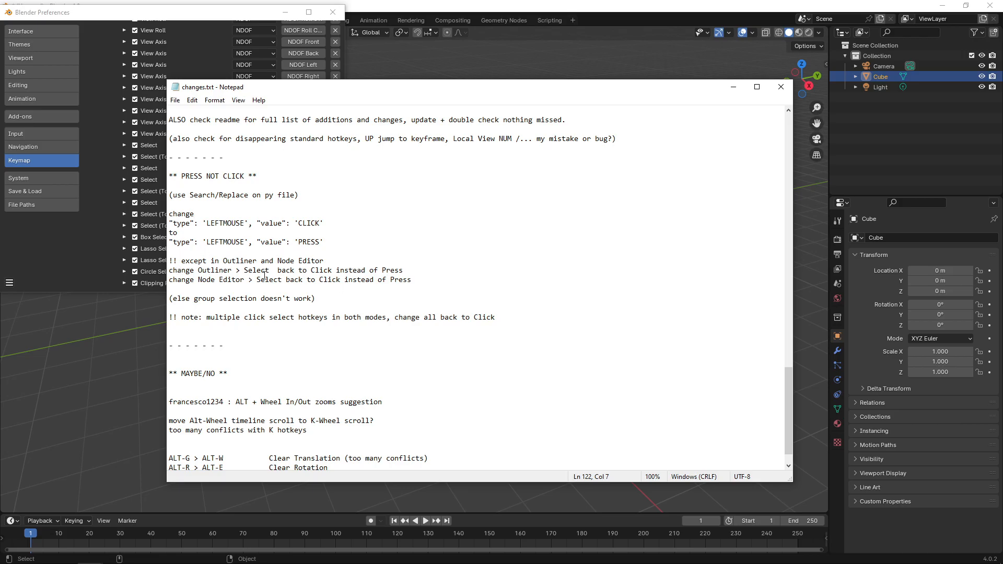
click(669, 10)
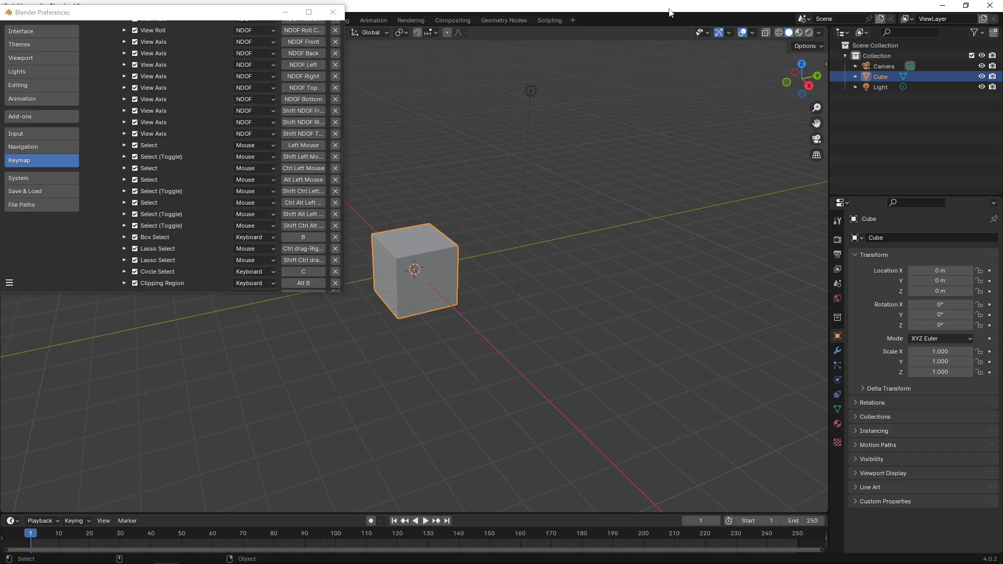
Step: Add a new collection in the Outliner and test selecting the Camera, Cube and Light together, ending with only the Camera selected
click(993, 33)
click(883, 67)
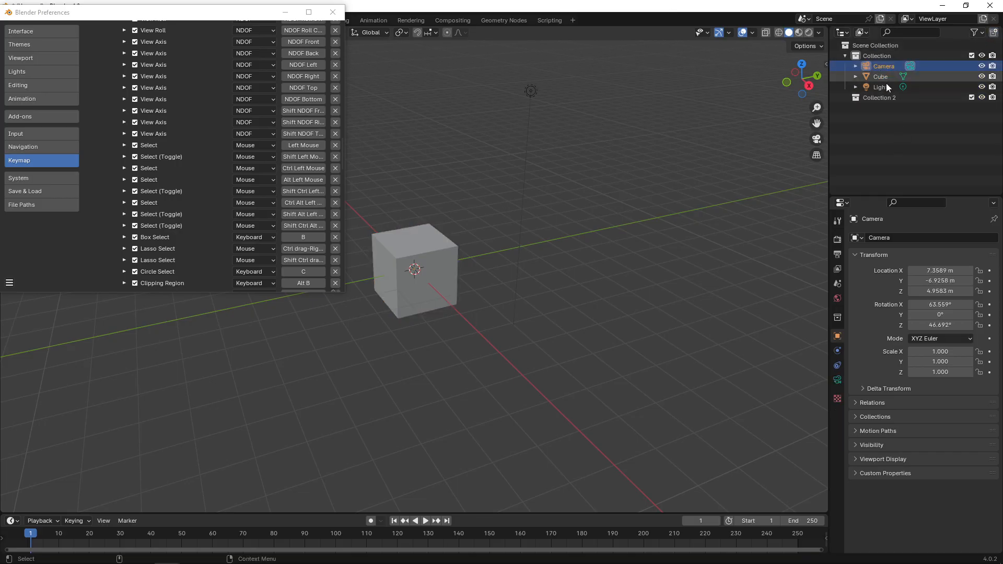
ctrl+click(879, 77)
ctrl+click(883, 87)
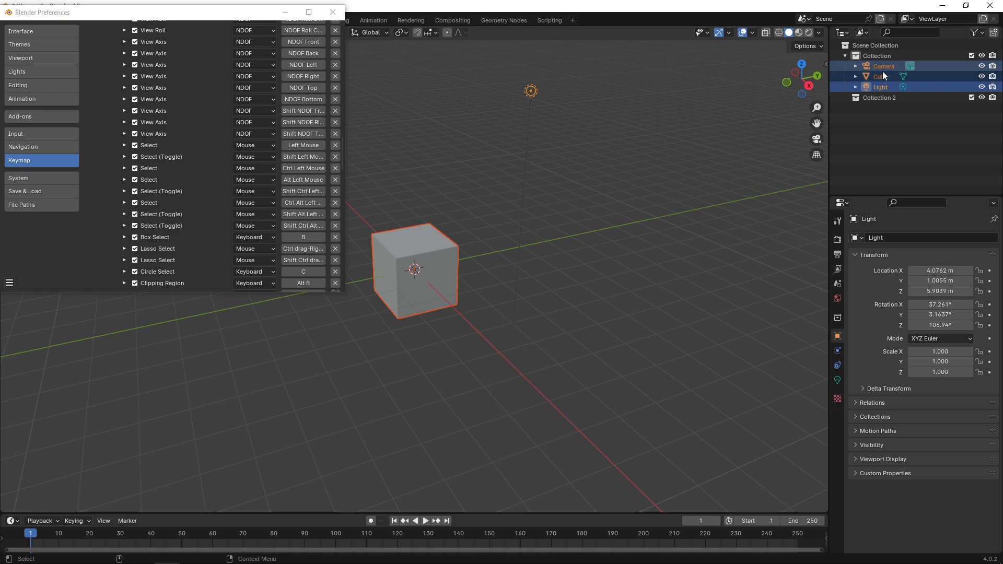
click(882, 68)
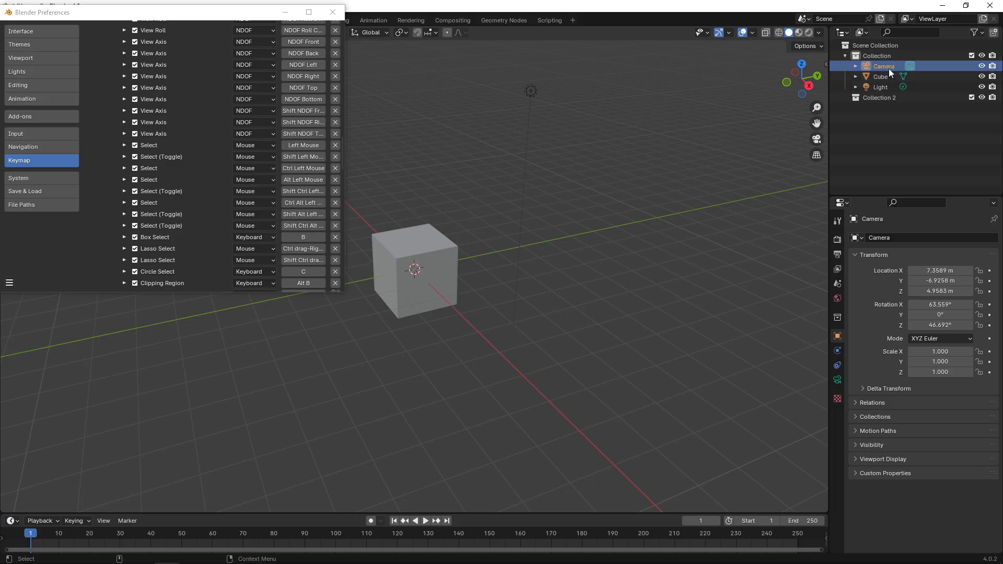
Step: Collapse the 3D View group and filter the keymap by name for "select"
drag(341, 153, 339, 30)
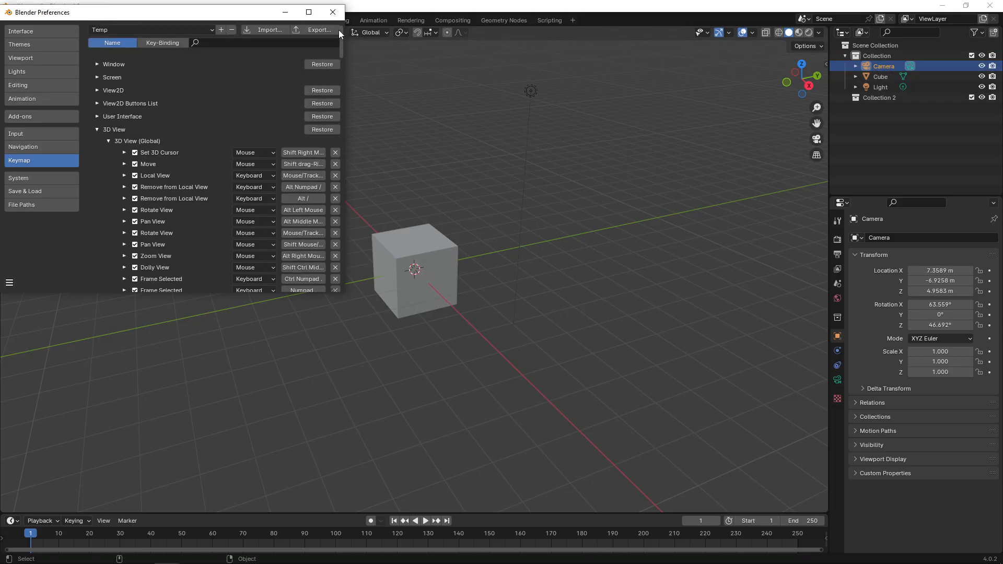
click(99, 129)
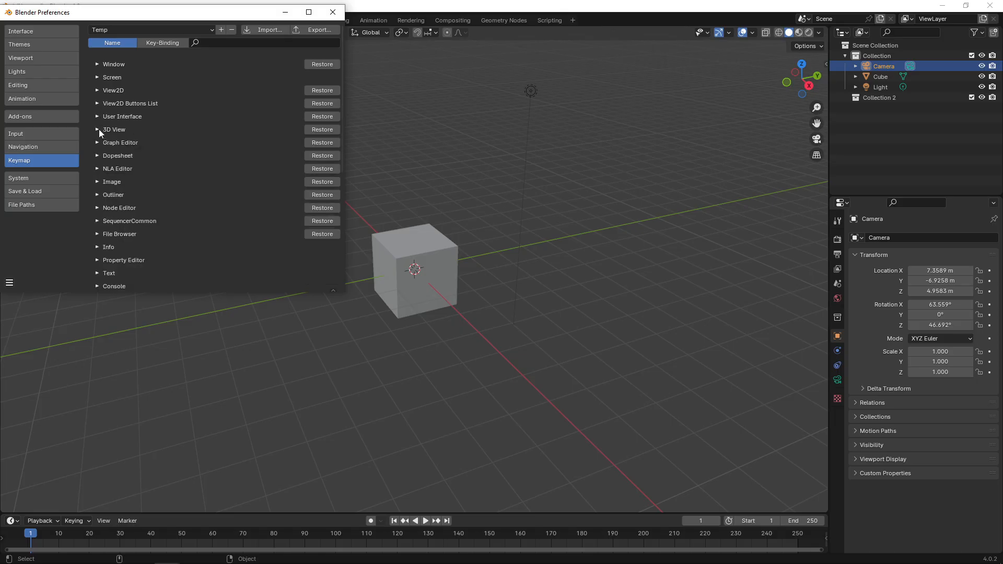
click(210, 44)
text(select)
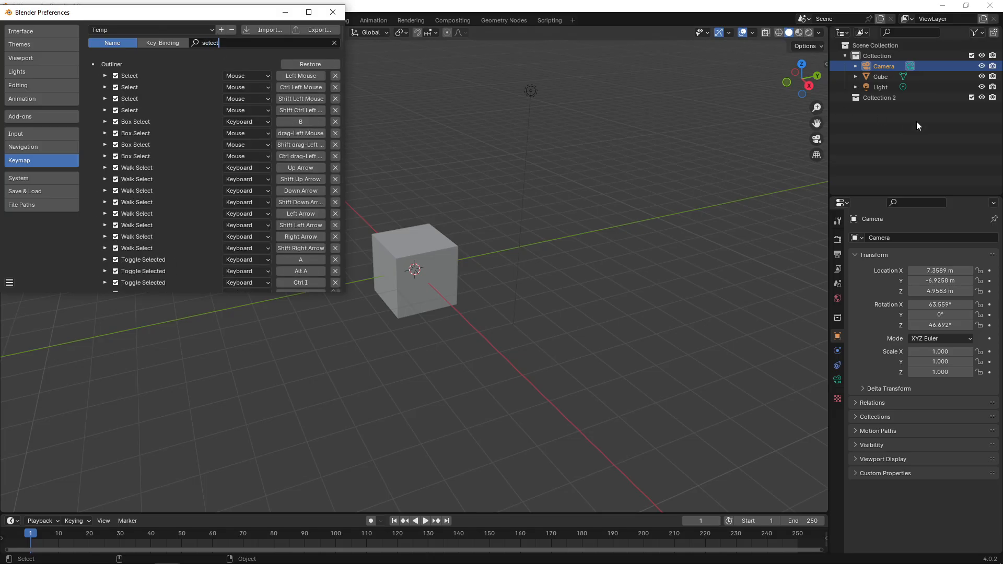
Step: Set the Outliner's Left Mouse and Ctrl Left Mouse Select entries to Click
click(105, 76)
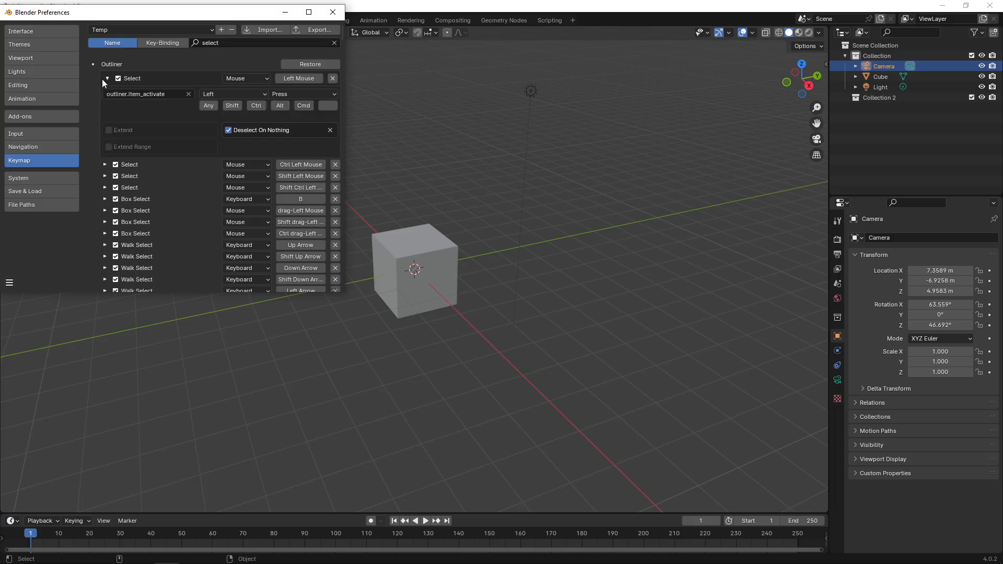
click(303, 93)
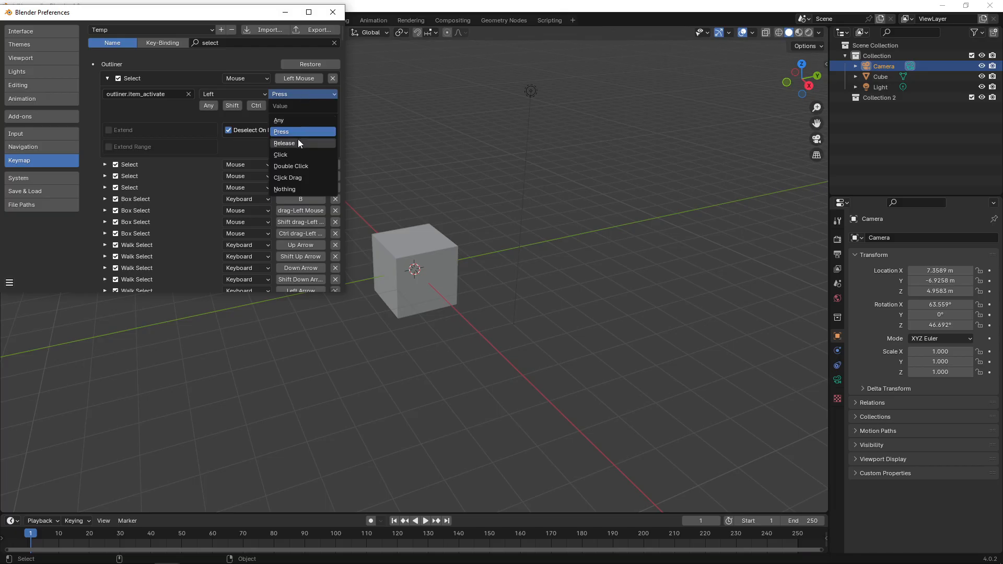
click(297, 153)
click(105, 165)
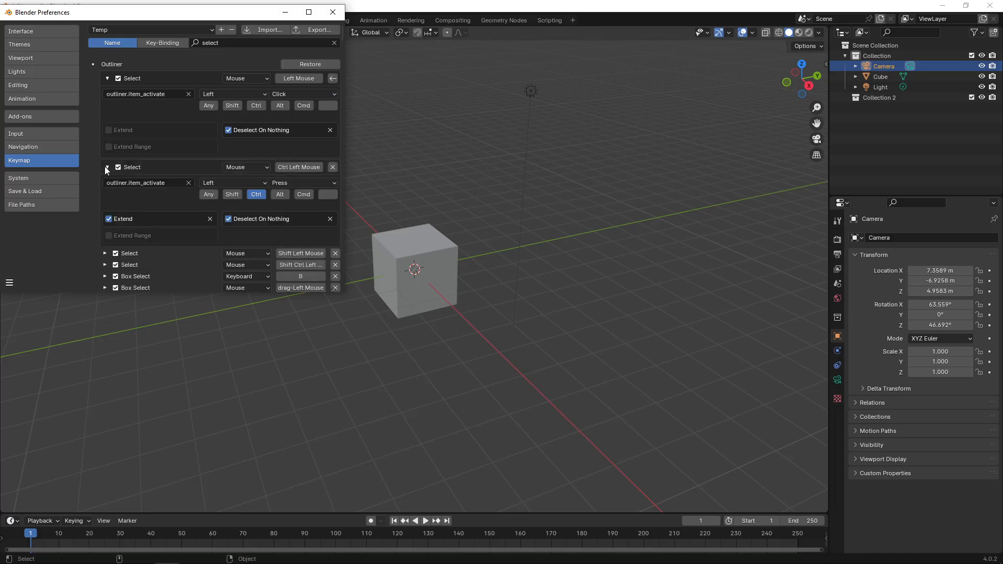
click(286, 183)
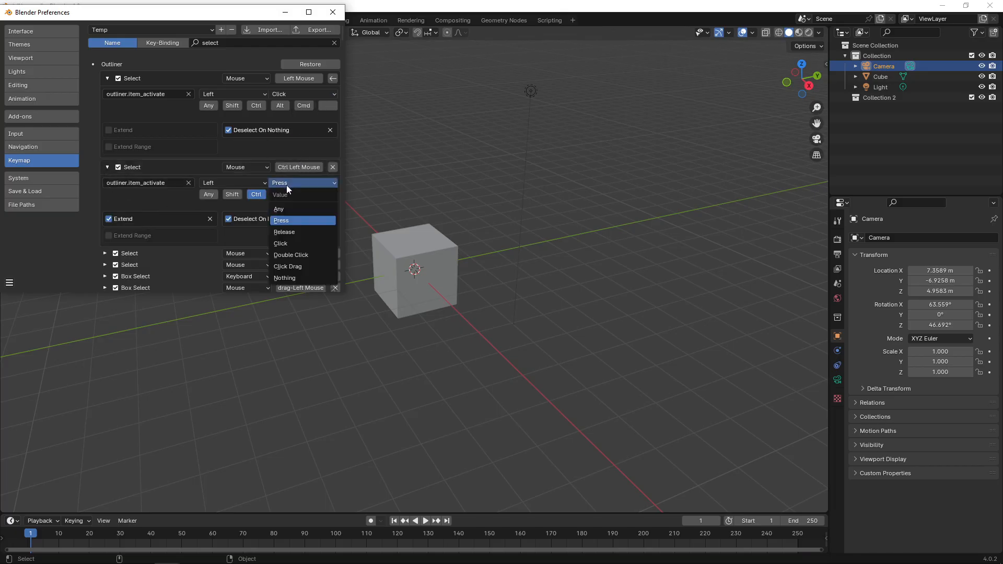
click(292, 242)
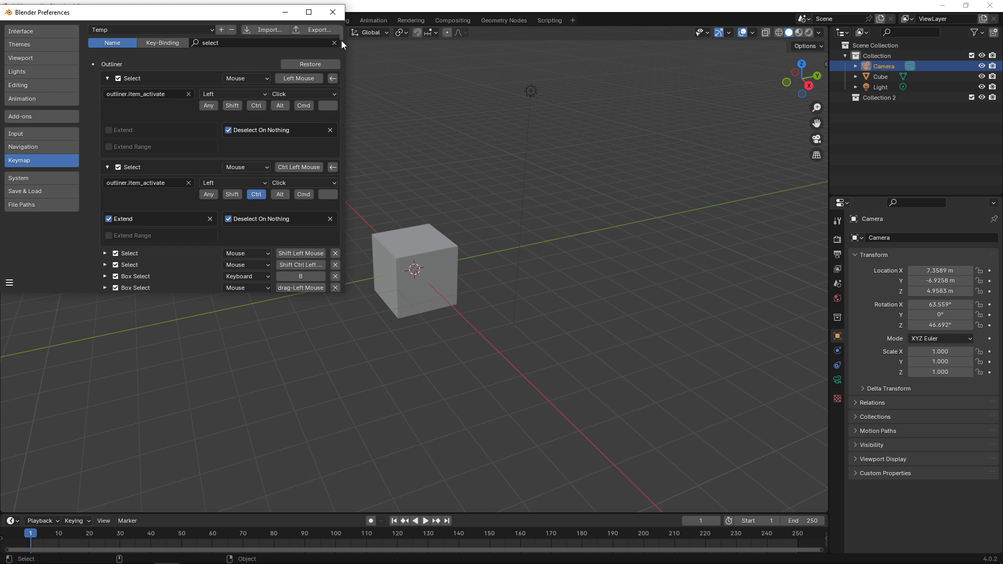
Step: Set the Outliner's Shift and Shift Ctrl Left Mouse Select entries to Click, and check the Node Editor note in changes.txt
scroll(340, 39, down, 8)
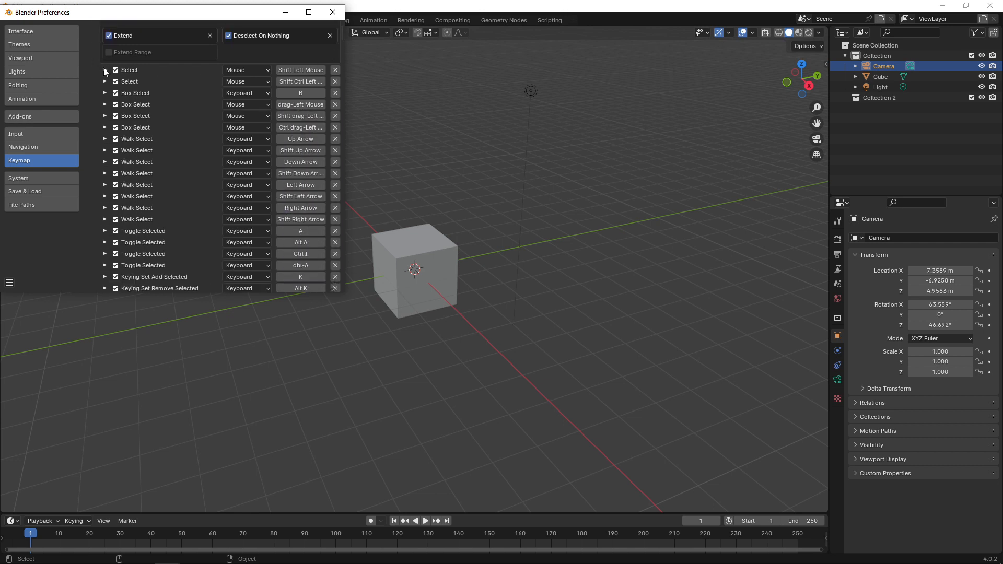
click(105, 70)
click(302, 89)
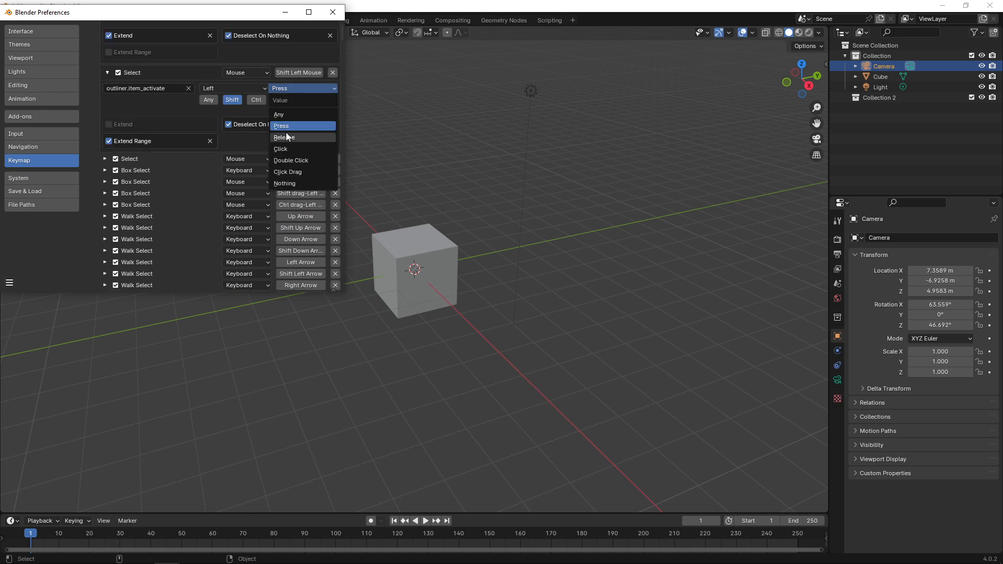
click(282, 149)
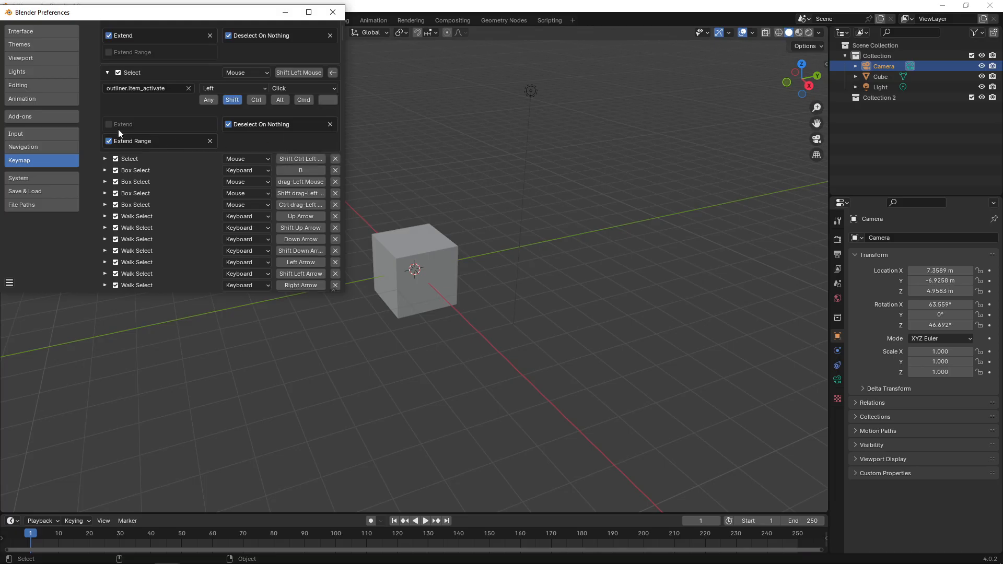
click(104, 158)
click(295, 177)
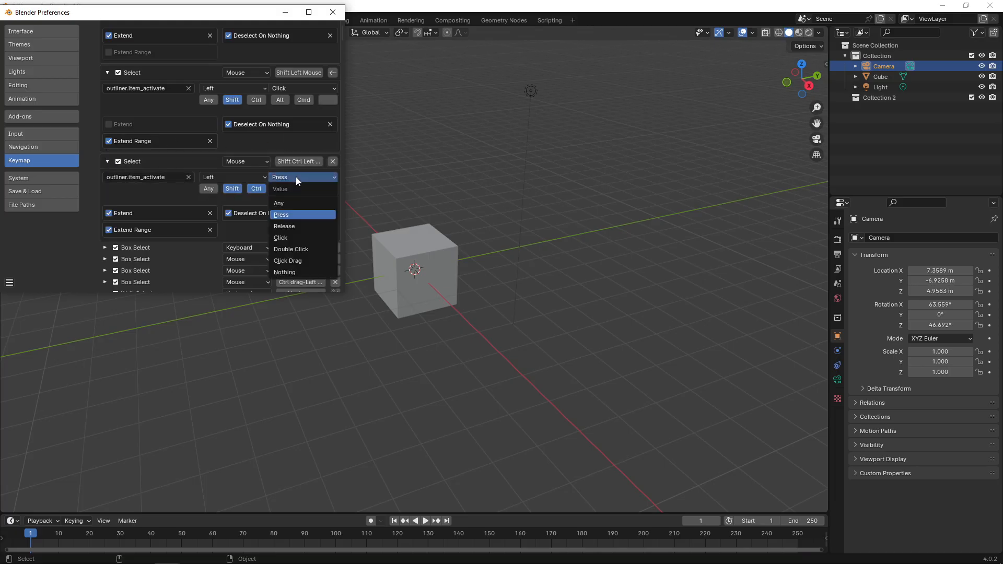
click(290, 228)
scroll(340, 206, up, 8)
key(alt+Tab)
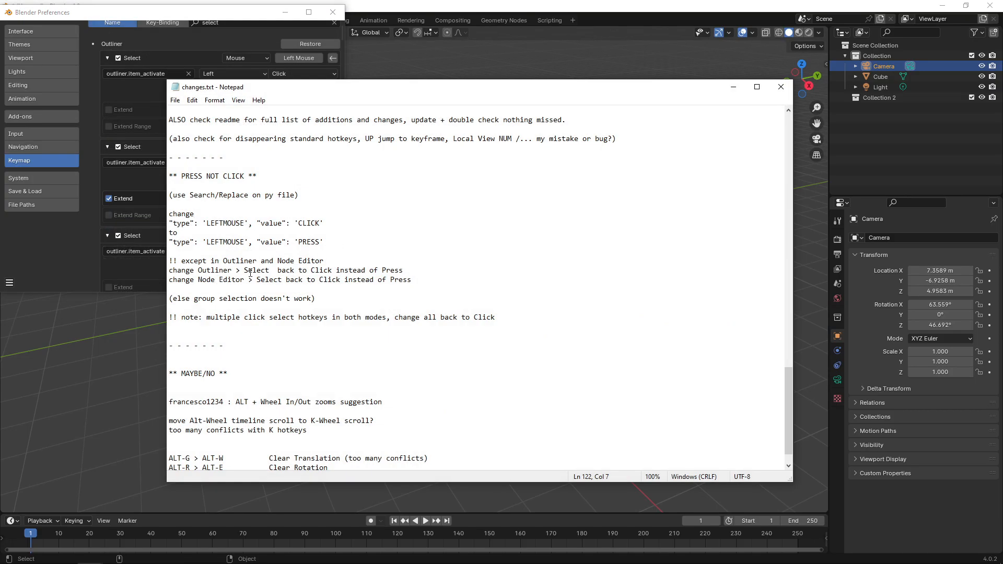
click(240, 17)
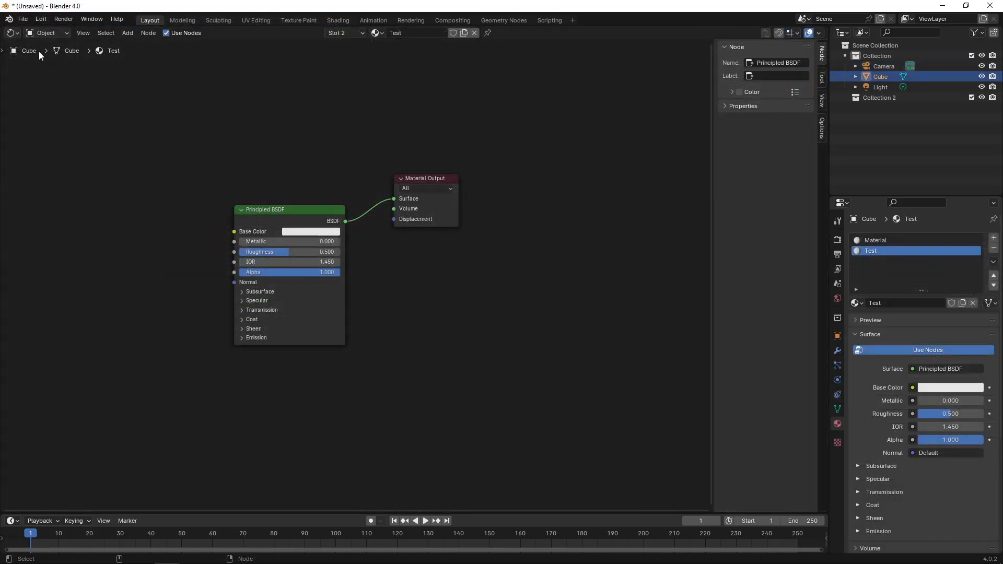
Step: Open the preferences and set the plain Left Mouse Select entry under Node Editor (Global) to Click
click(41, 19)
click(76, 152)
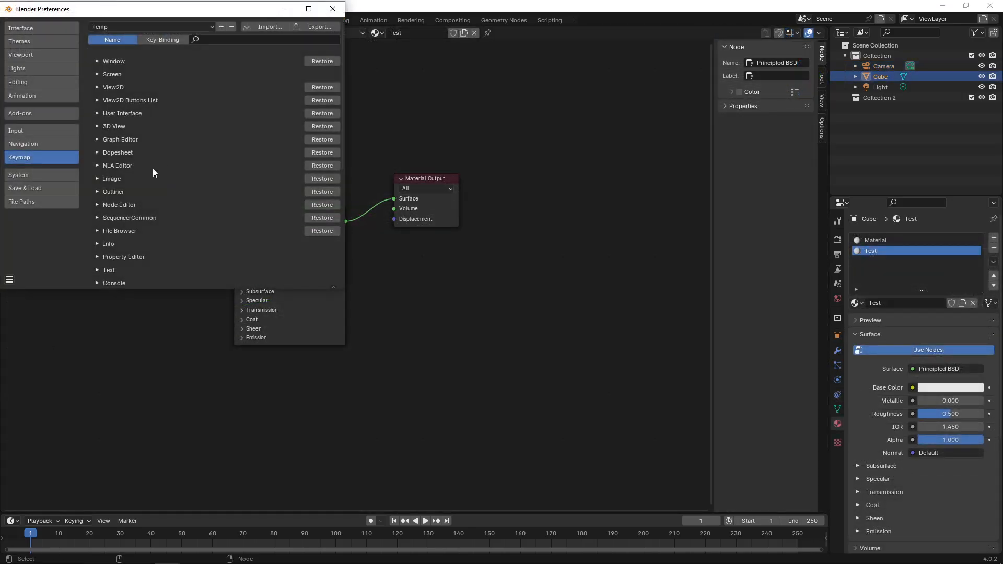
click(105, 205)
click(108, 216)
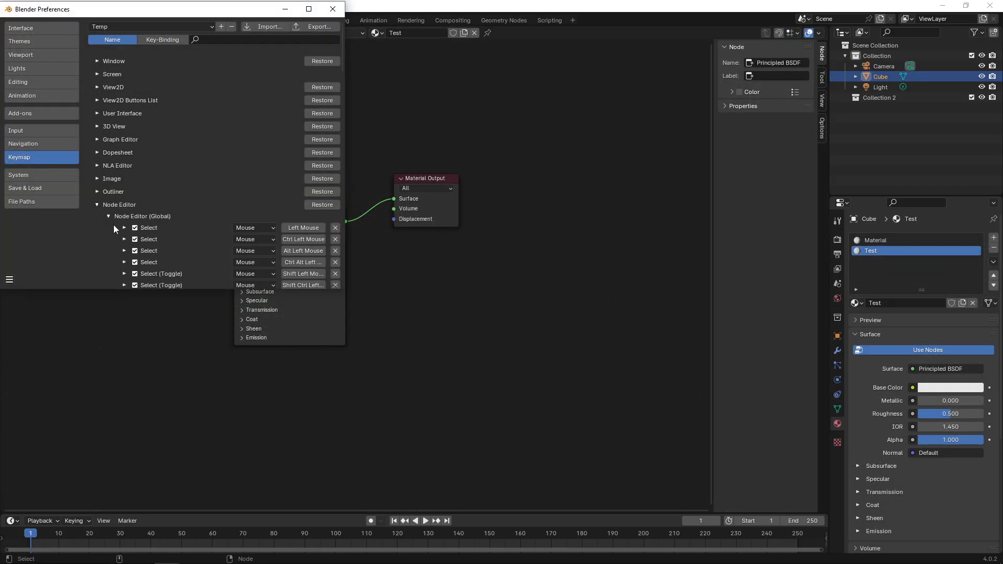
scroll(337, 61, down, 5)
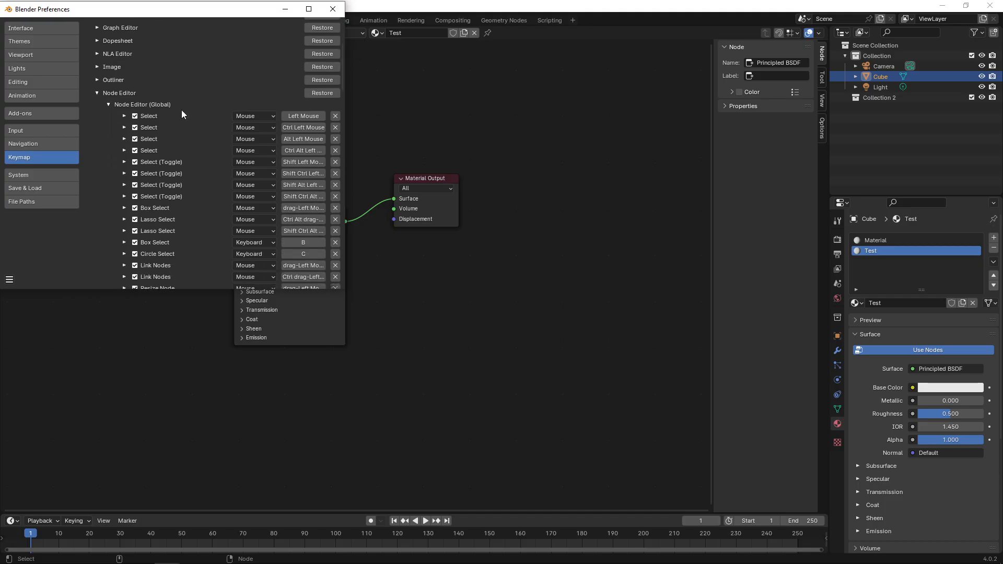
click(125, 118)
click(296, 134)
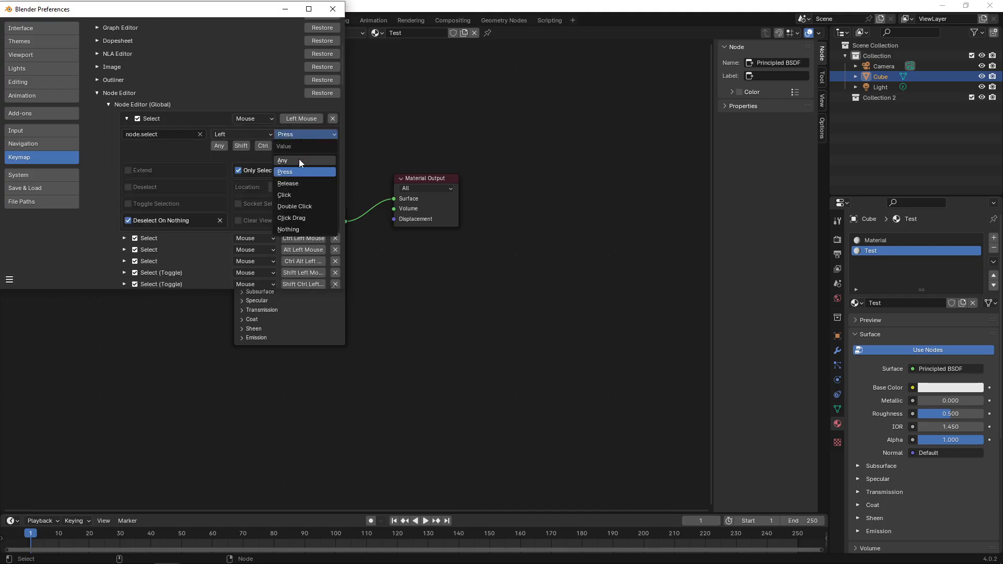
click(294, 195)
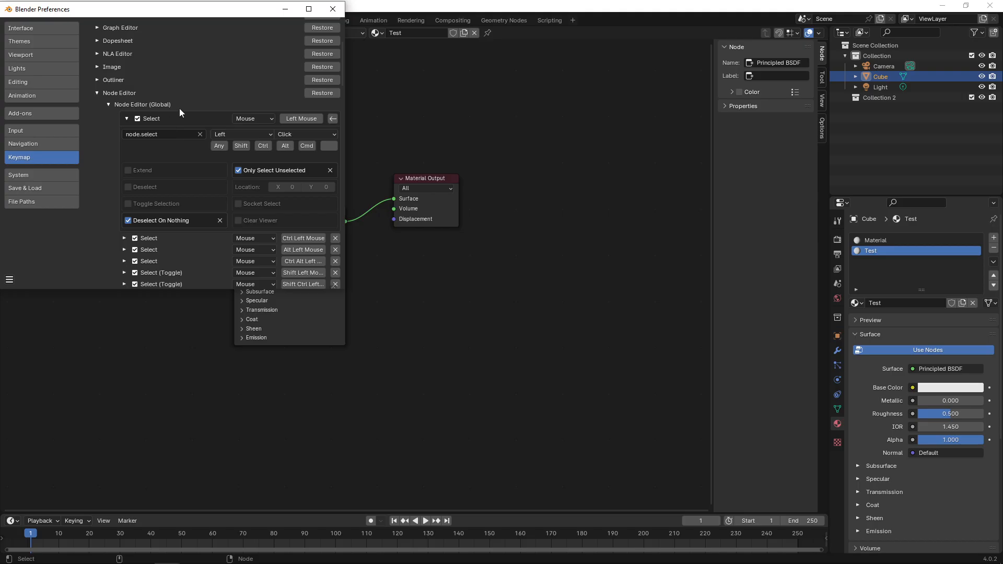
Step: Set the Node Editor's Ctrl Left Mouse and Alt Left Mouse Select entries to Click
scroll(342, 80, down, 5)
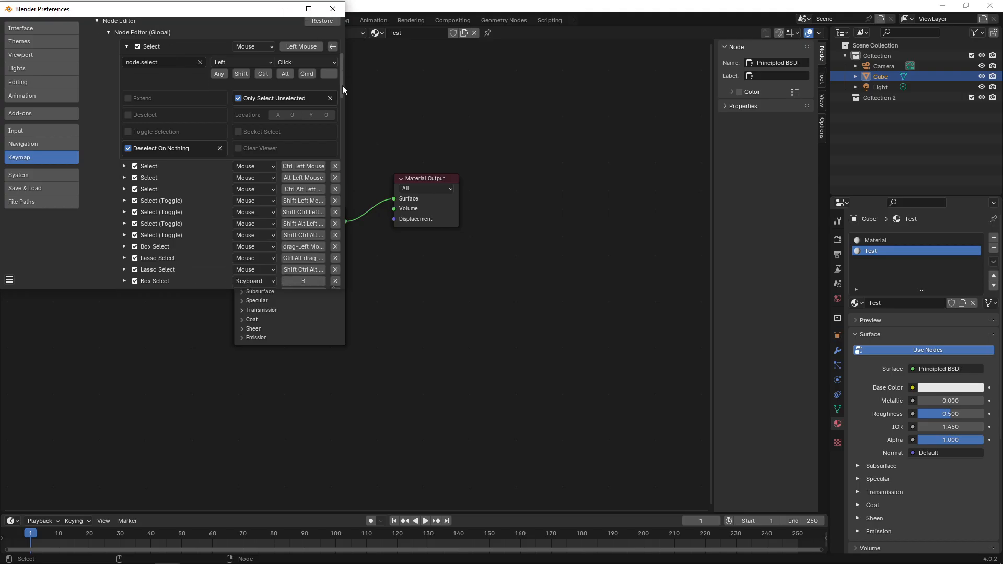
click(125, 162)
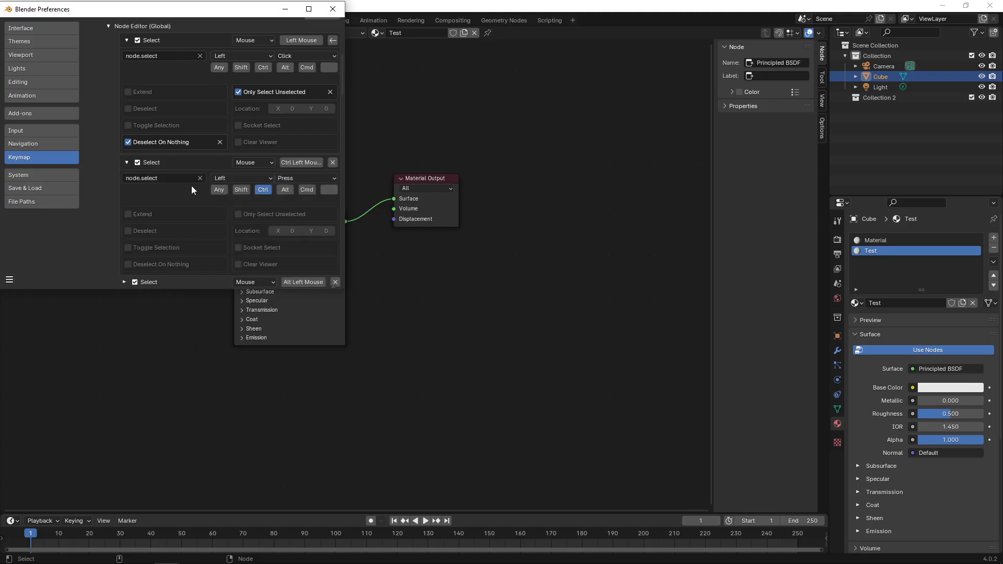
click(294, 178)
click(286, 239)
drag(342, 86, 333, 117)
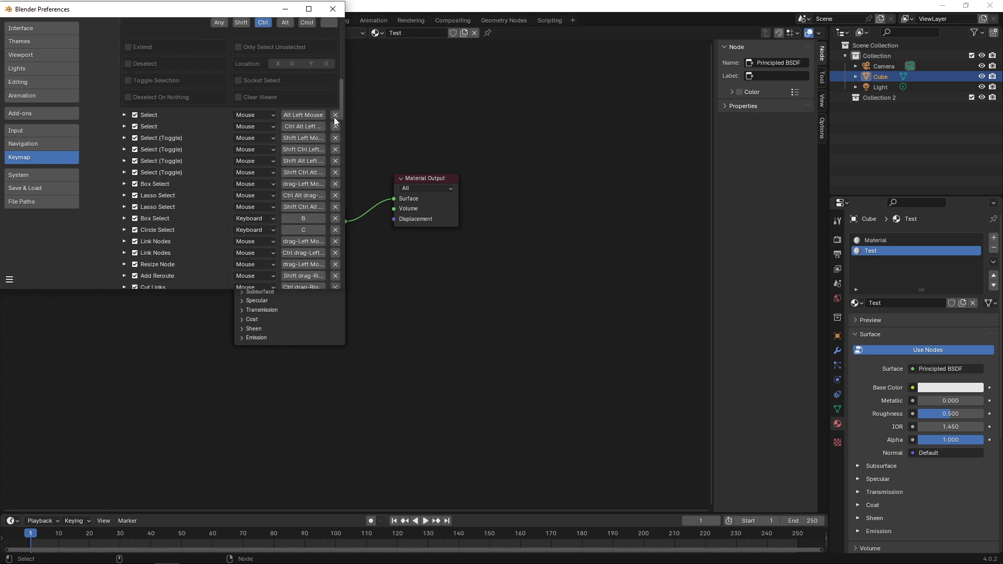
click(126, 115)
click(301, 134)
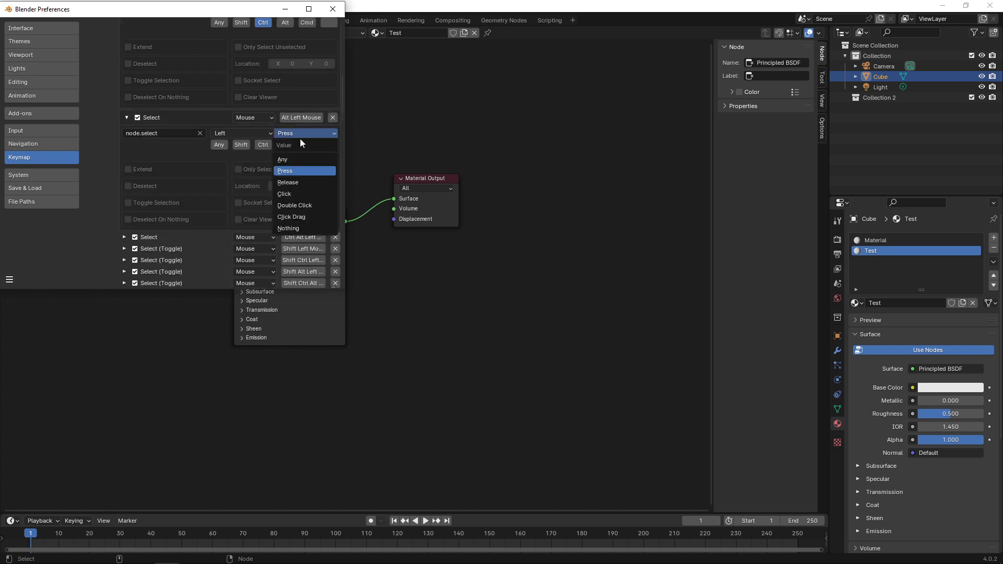
click(296, 186)
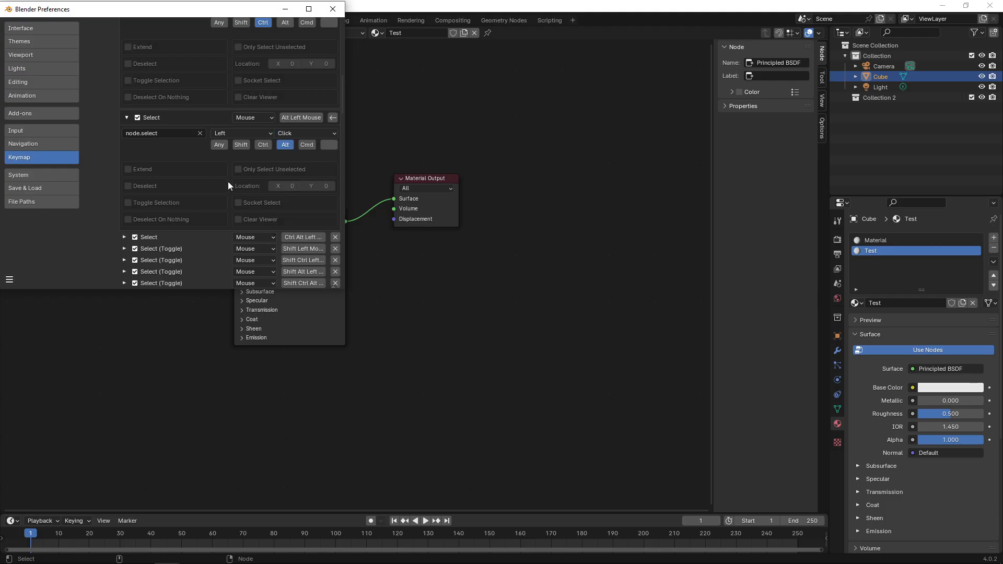
Step: Set the Node Editor's Ctrl Alt Left Mouse Select entry to Click
click(125, 237)
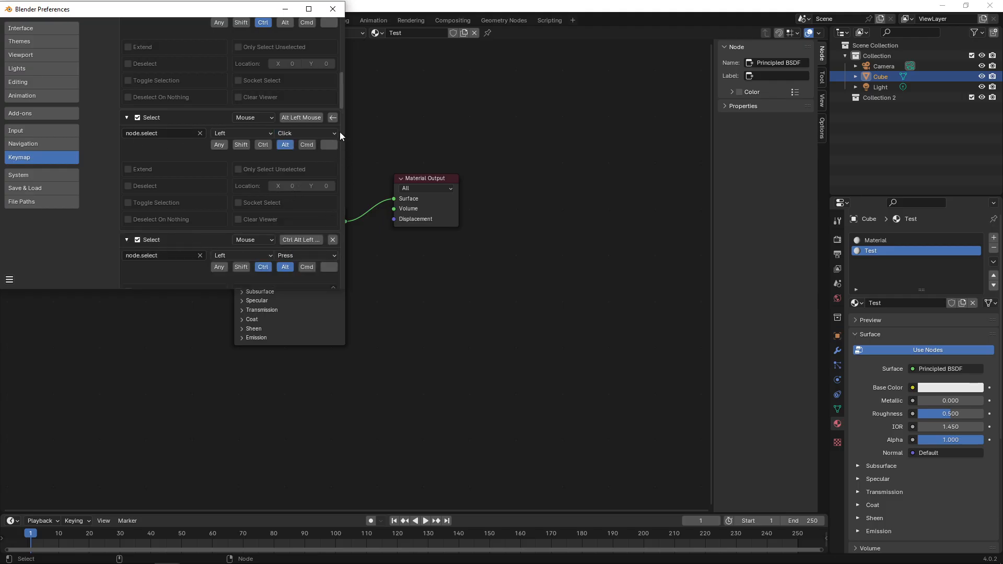
scroll(313, 156, down, 3)
click(296, 197)
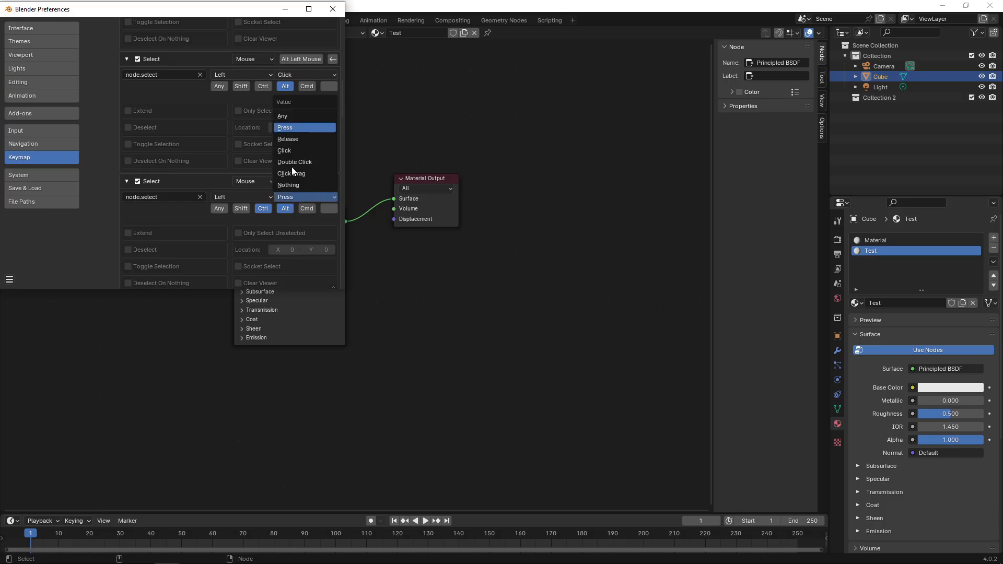
click(293, 151)
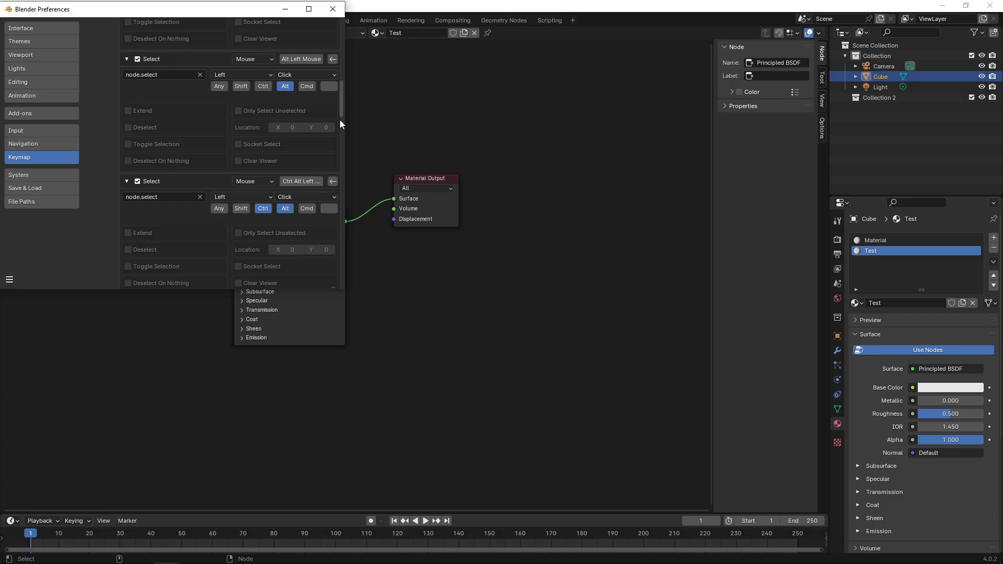
Step: Set the Node Editor's Shift and Shift Ctrl Left Mouse Select (Toggle) entries to Click
drag(341, 103, 339, 123)
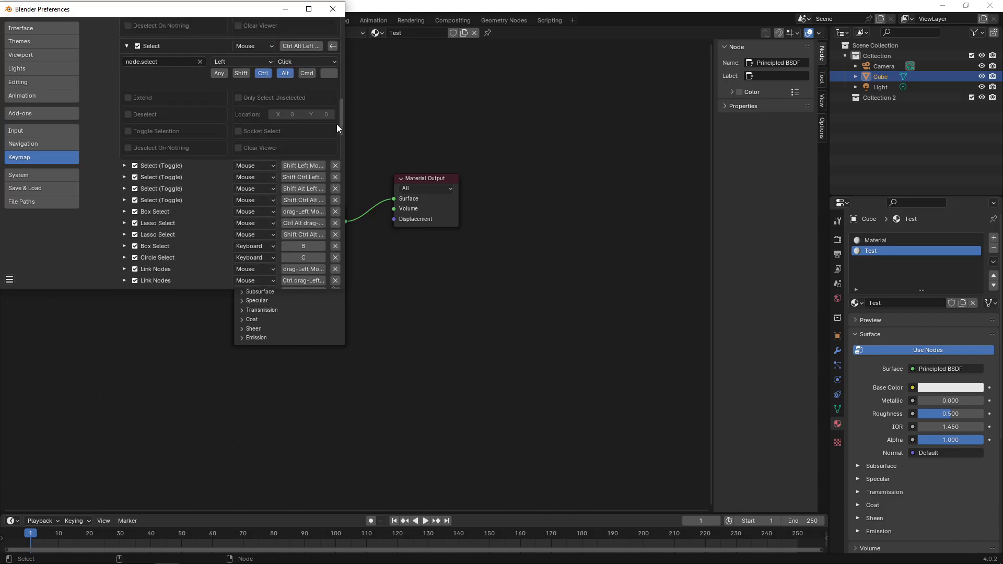
click(124, 166)
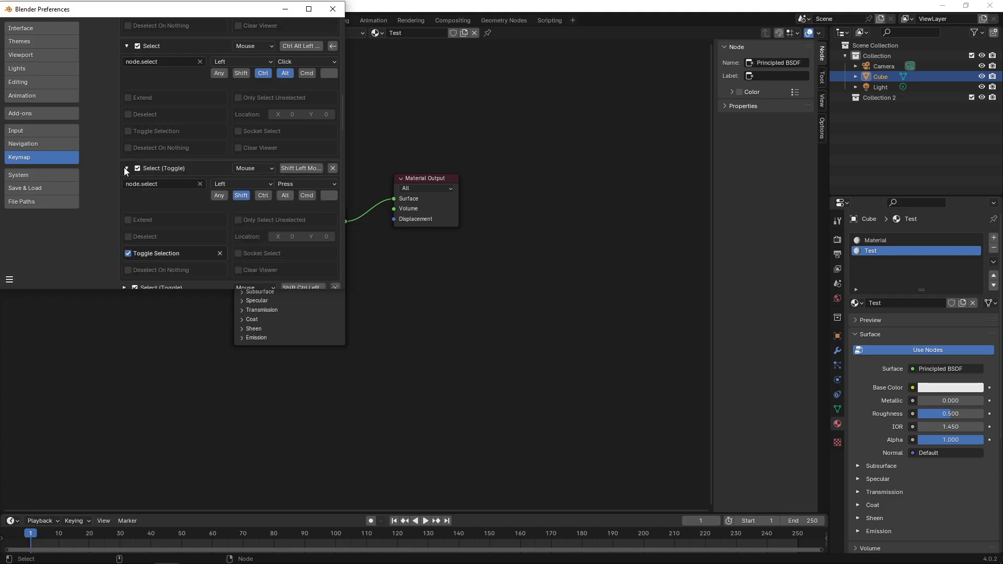
click(300, 183)
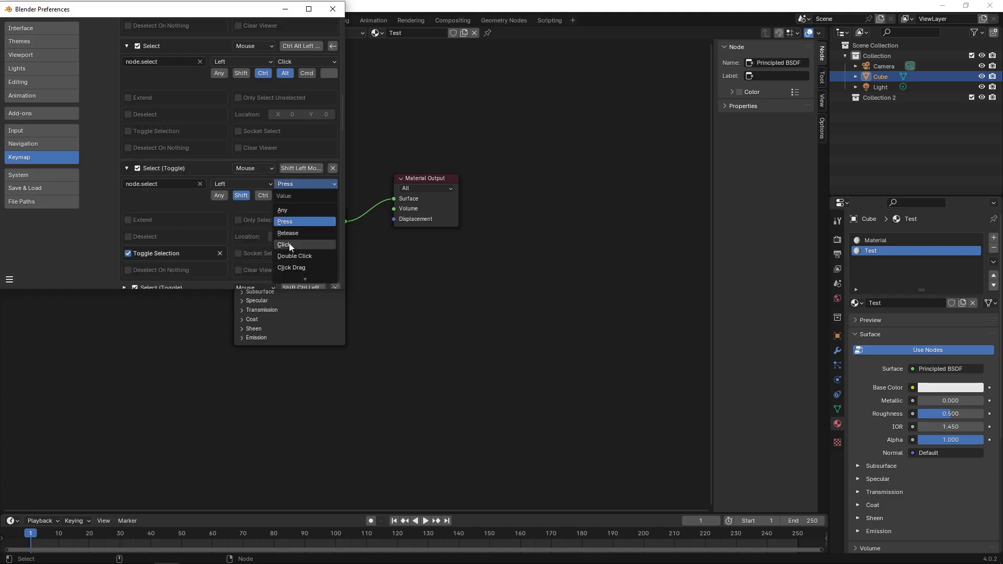
click(299, 228)
scroll(342, 127, down, 5)
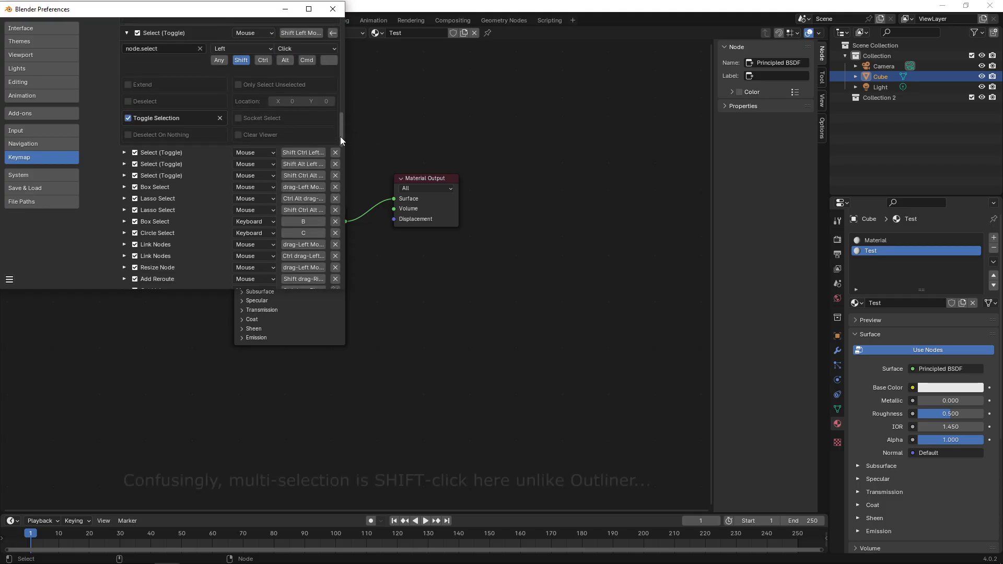
click(124, 153)
click(296, 171)
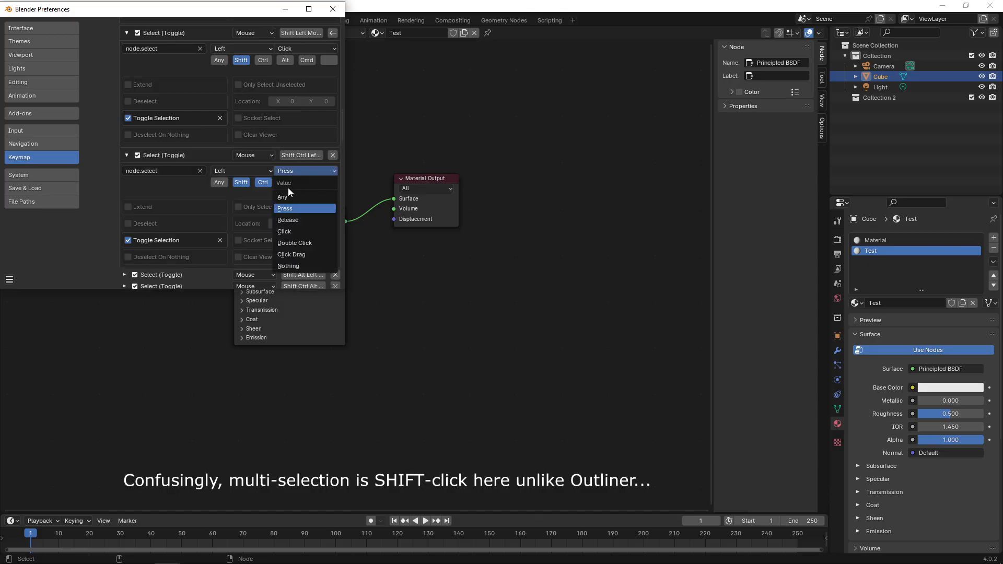
click(289, 229)
Step: Set the Node Editor's Shift Alt Left Mouse Select (Toggle) entry to Click
scroll(340, 128, down, 3)
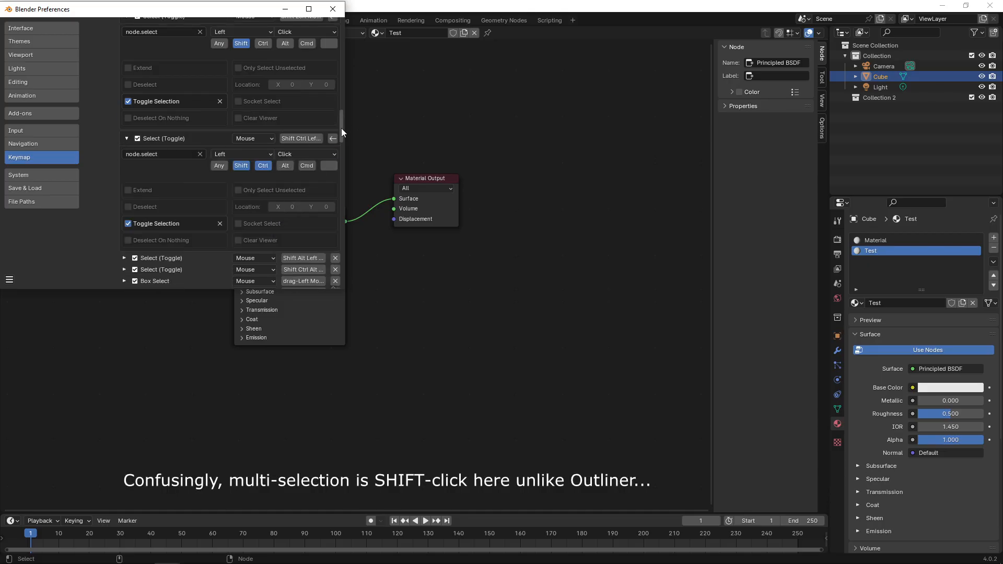
scroll(342, 139, down, 1)
click(125, 122)
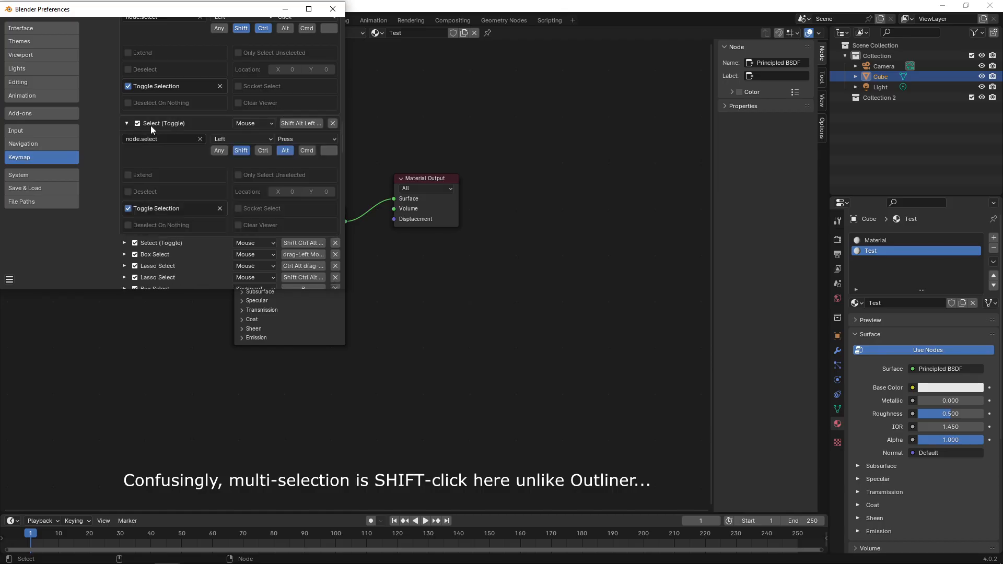
click(293, 142)
click(293, 197)
Step: Set the Node Editor's Shift Ctrl Alt Left Mouse Select (Toggle) entry to Click and close the preferences
scroll(343, 136, down, 3)
click(124, 142)
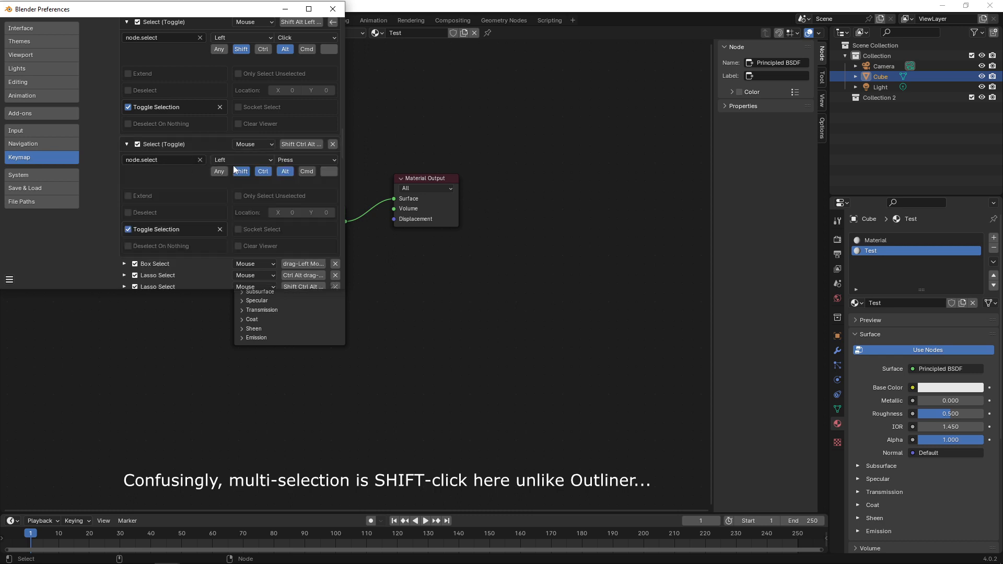
click(306, 160)
click(286, 221)
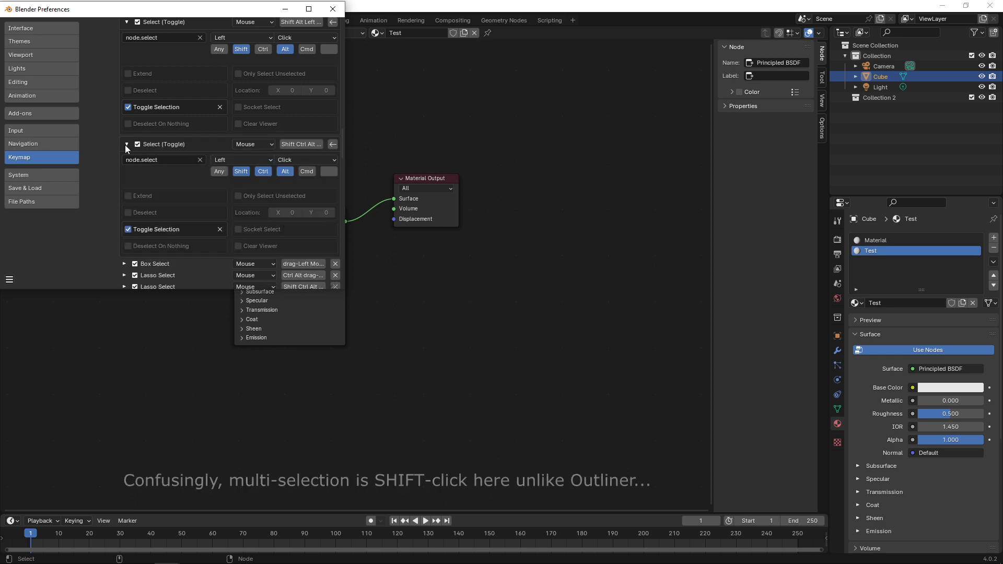
click(124, 144)
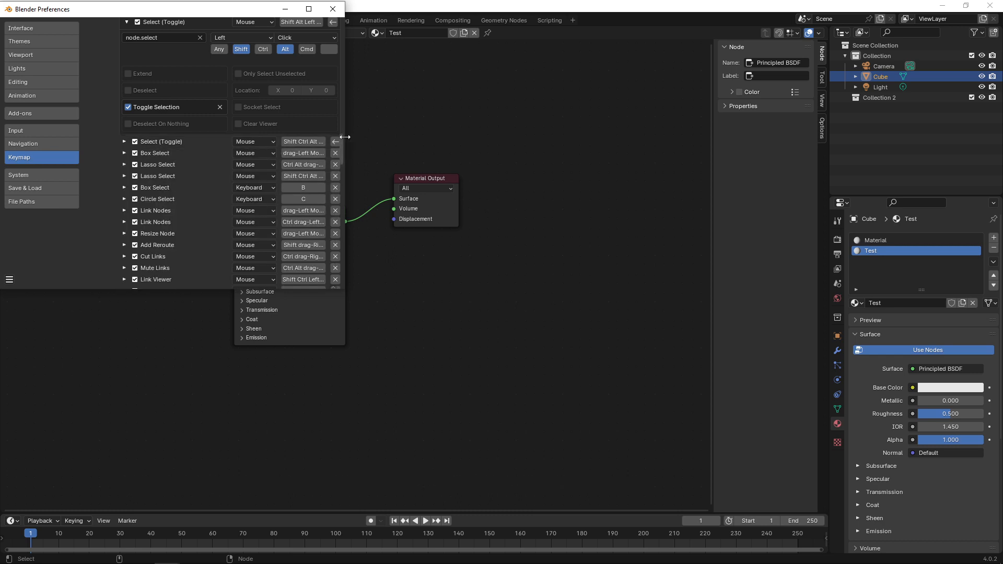
click(124, 141)
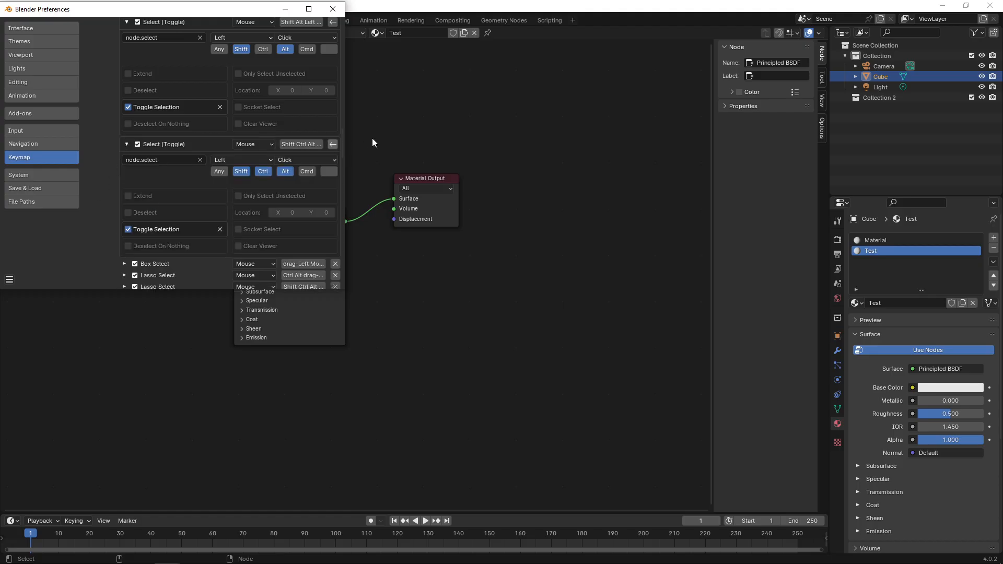
drag(341, 140, 356, 61)
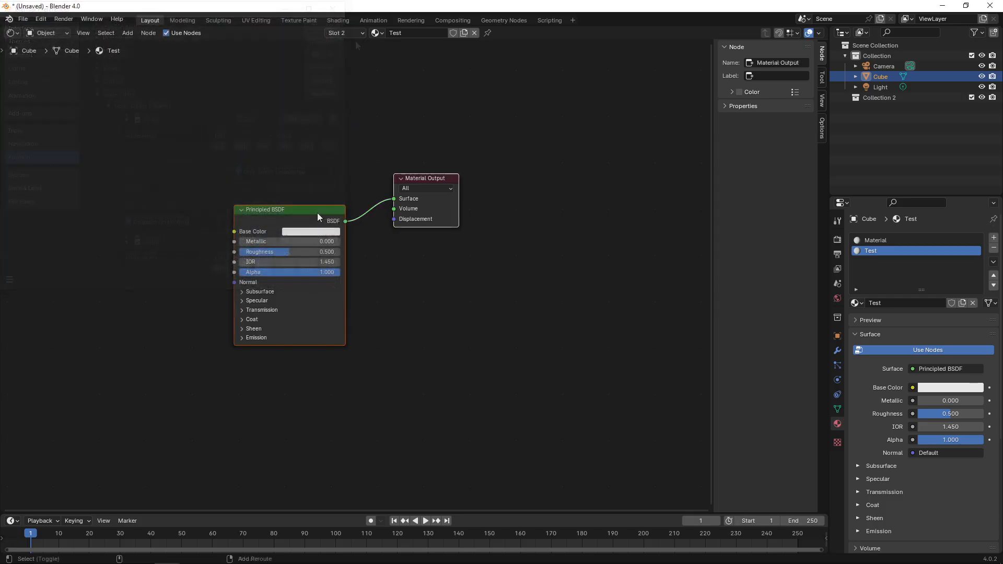
Step: Move the Principled BSDF and Material Output nodes together, reselecting both before the second move
mouse_move(324, 207)
mouse_down()
mouse_move(395, 149)
mouse_move(292, 203)
mouse_move(335, 217)
mouse_up()
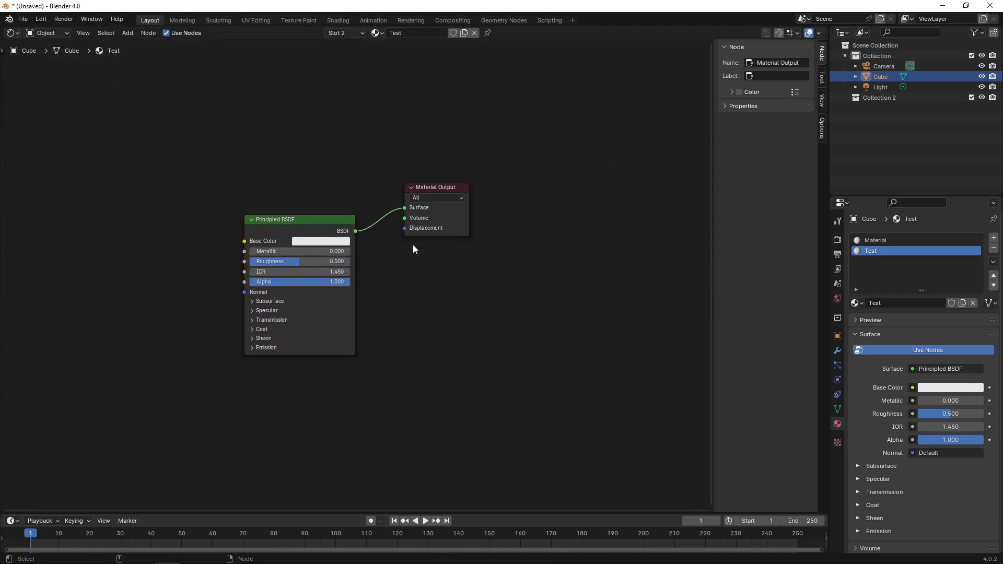
shift+click(334, 220)
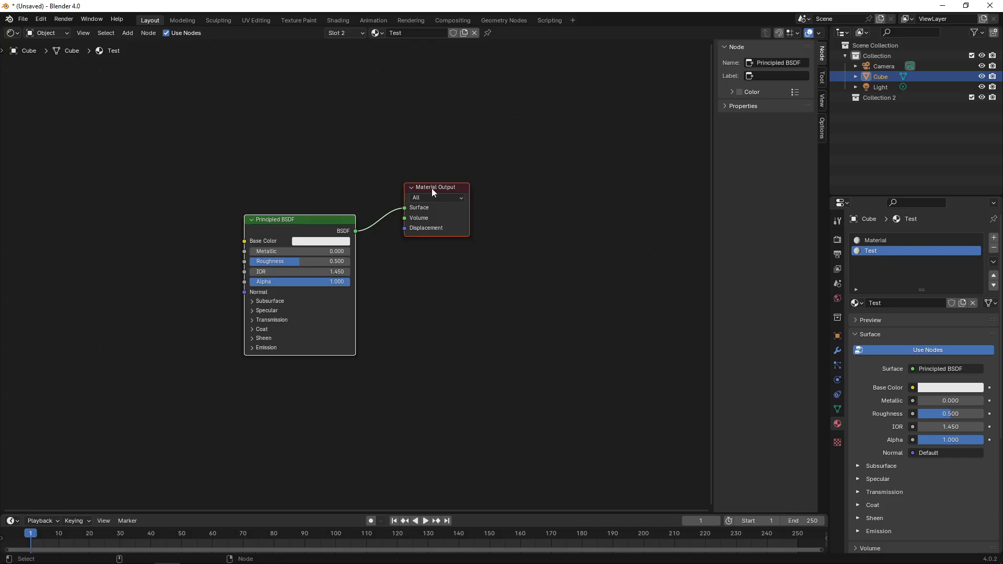
mouse_move(444, 187)
mouse_down()
mouse_move(497, 229)
mouse_move(458, 194)
mouse_up()
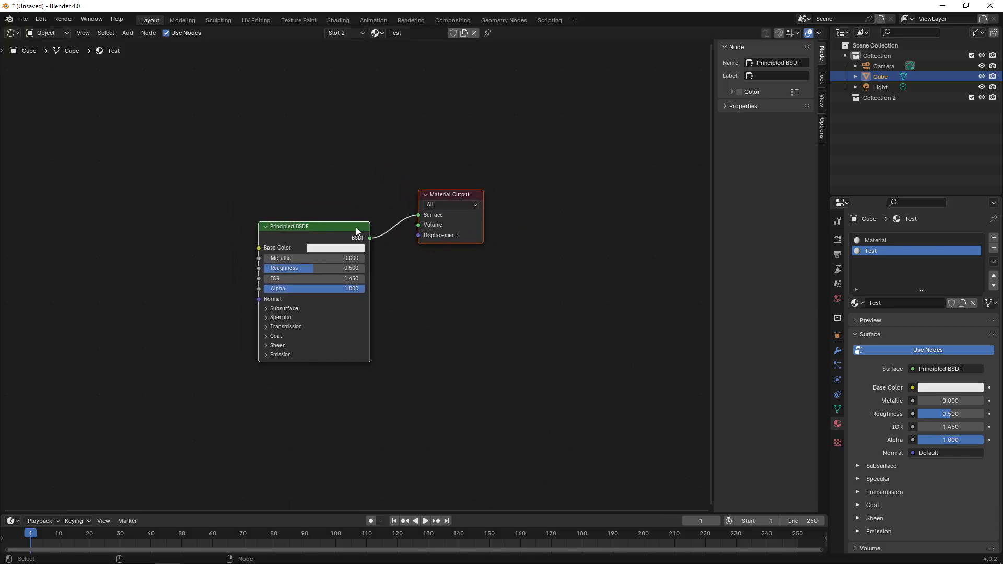
Step: Test selecting the Material Output and Principled BSDF nodes one at a time, and multi-select both to move them together
click(389, 195)
click(438, 197)
click(352, 225)
click(439, 201)
shift+click(346, 227)
mouse_move(351, 229)
mouse_down()
mouse_move(367, 255)
mouse_move(353, 240)
mouse_up()
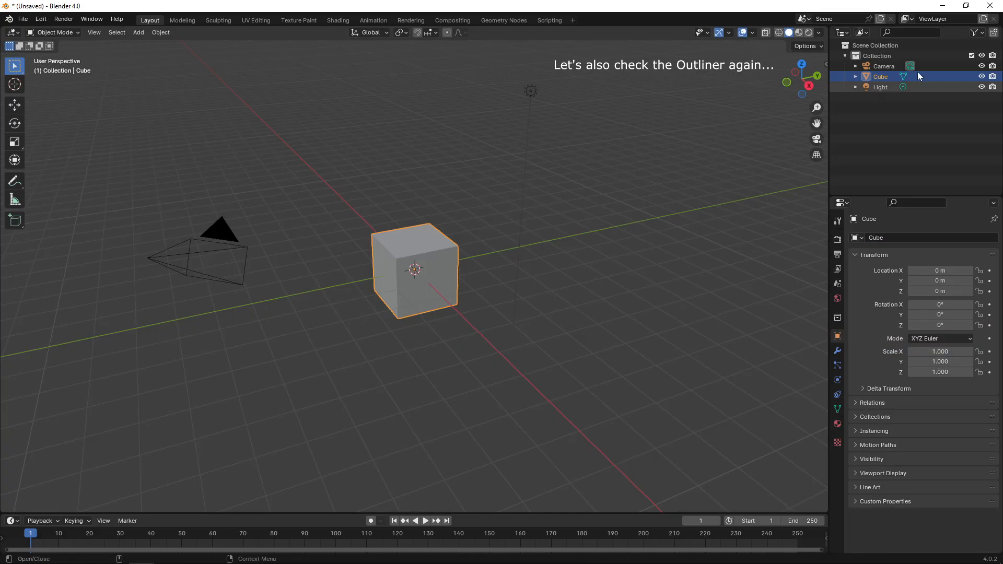
Step: Add a collection in the Outliner and move Cube and Light together out to the Scene Collection and back into Collection
click(993, 35)
ctrl+click(881, 87)
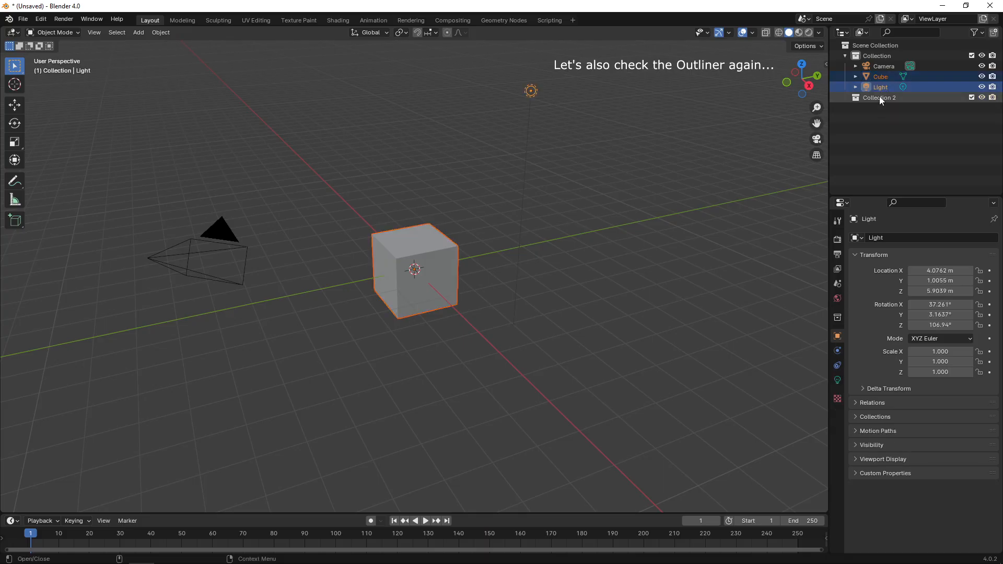
drag(879, 78, 880, 133)
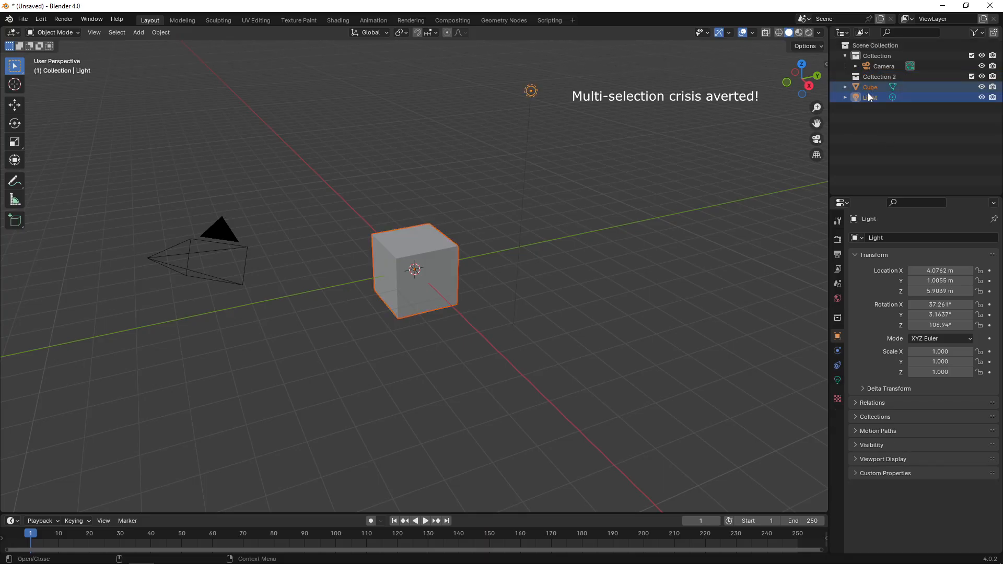
drag(867, 92, 889, 66)
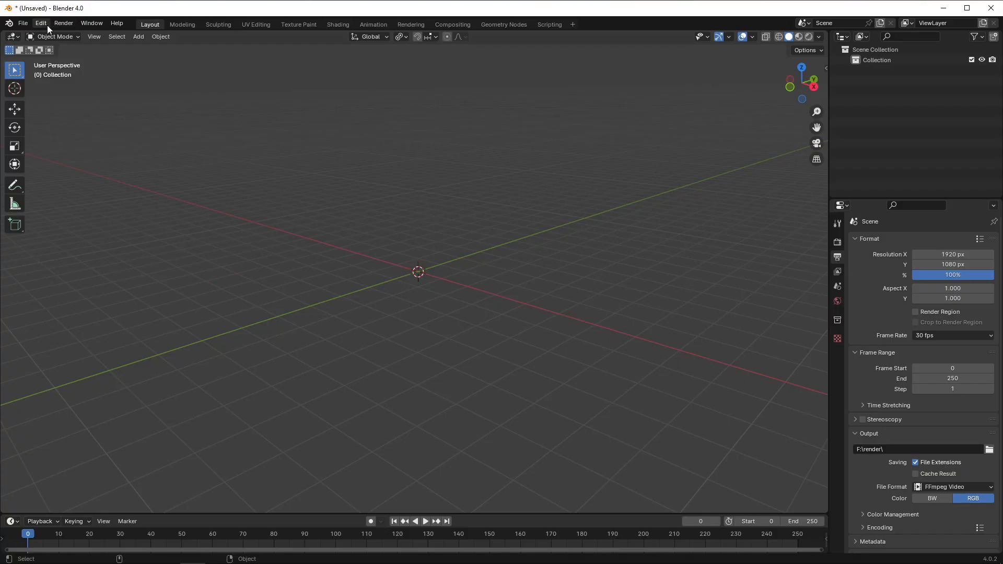
Step: Open the preferences and examine the undo and redo entries, including those for catalog edits, under Screen (Global) in the Hybridkeys keymap
click(47, 25)
click(73, 156)
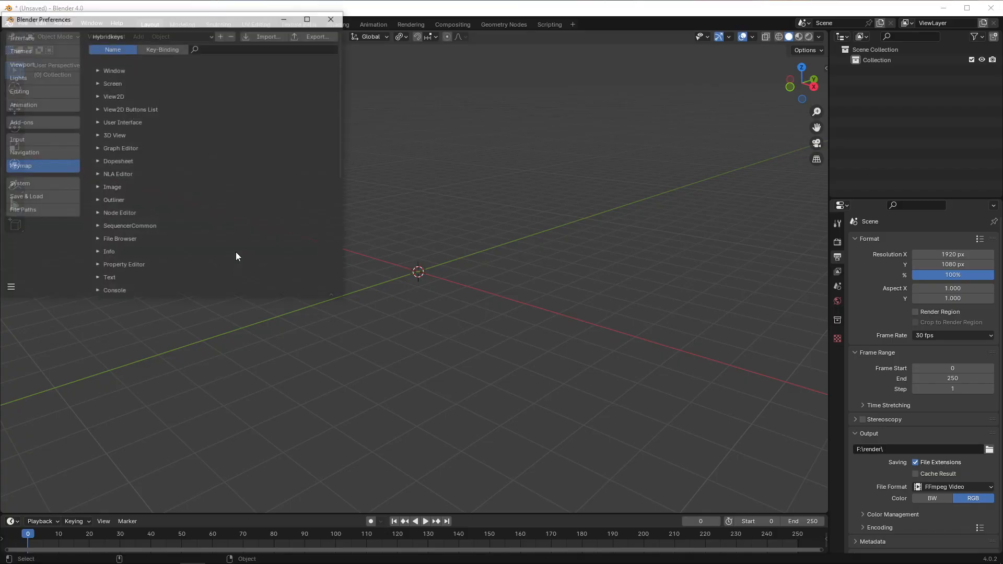
click(97, 84)
click(121, 95)
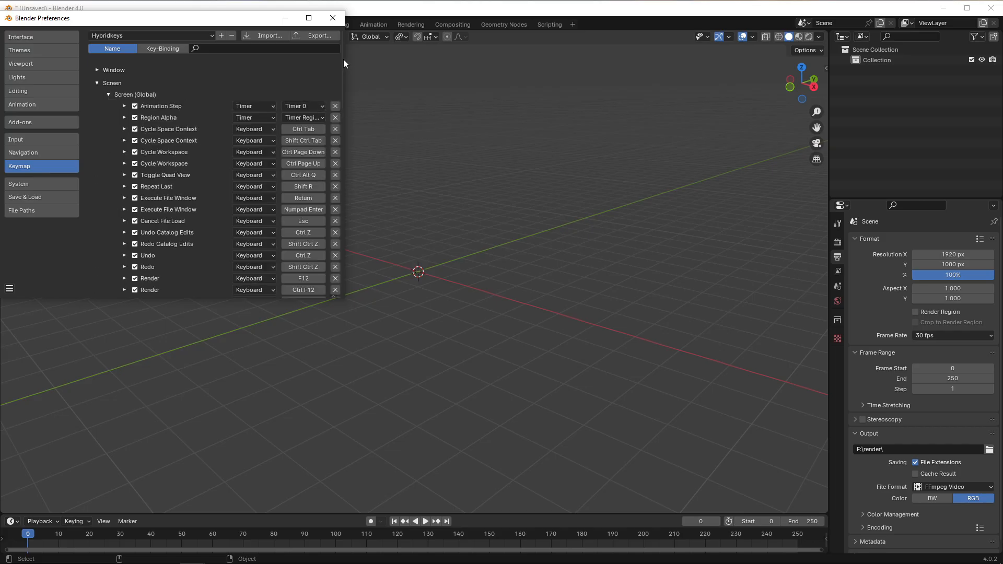
drag(342, 57, 365, 136)
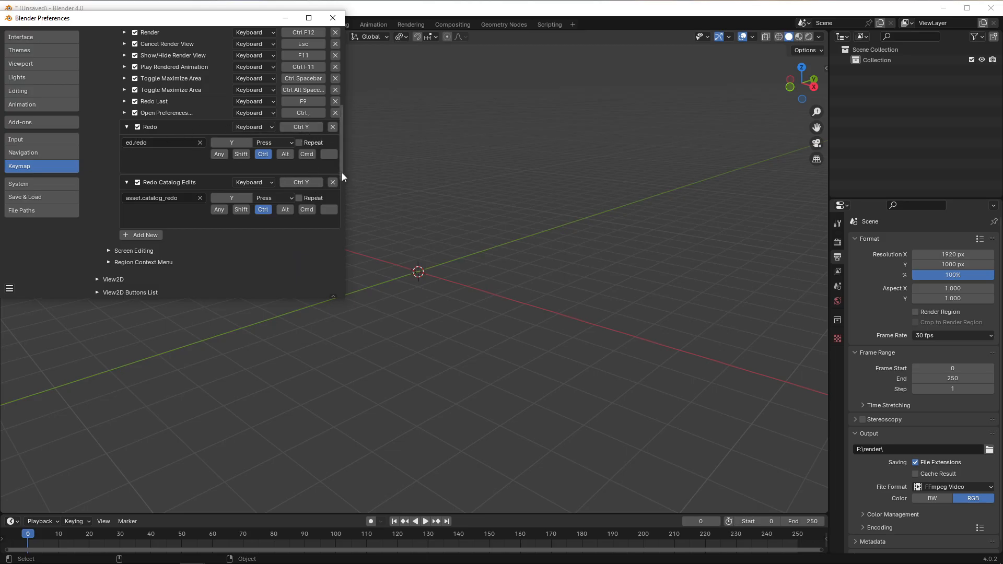
drag(342, 172, 341, 111)
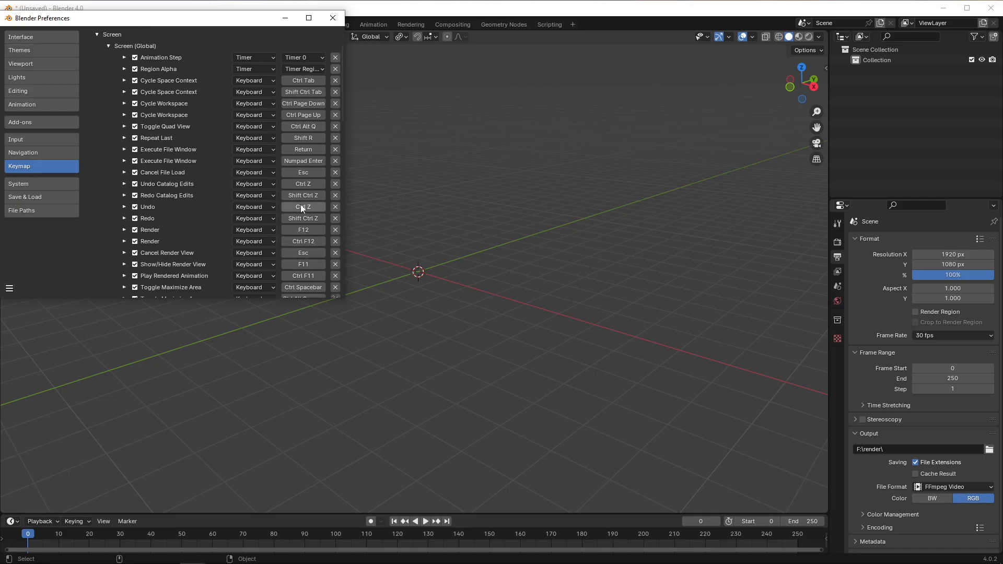
scroll(343, 96, down, 6)
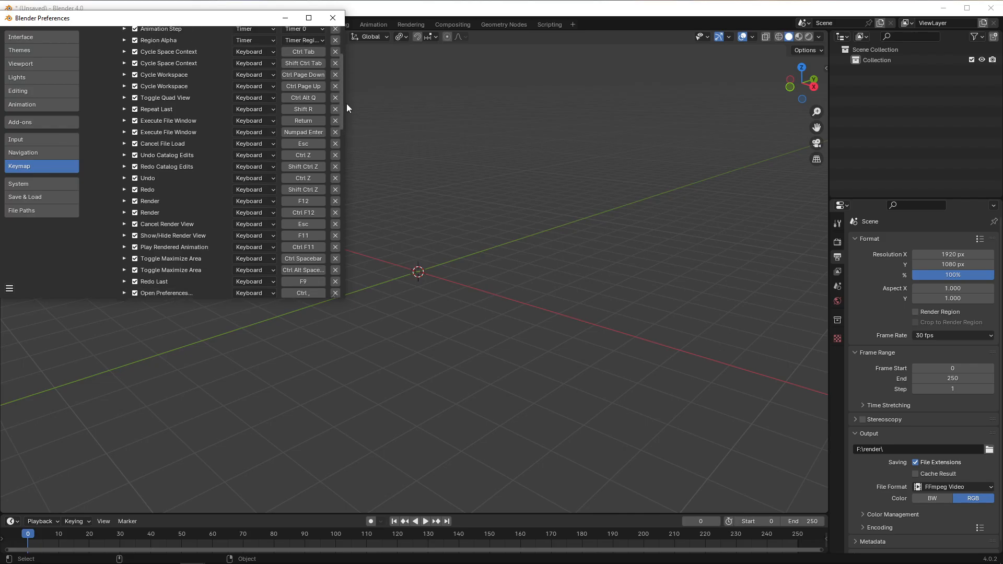
mouse_move(342, 131)
mouse_down()
mouse_move(349, 166)
mouse_move(349, 146)
mouse_up()
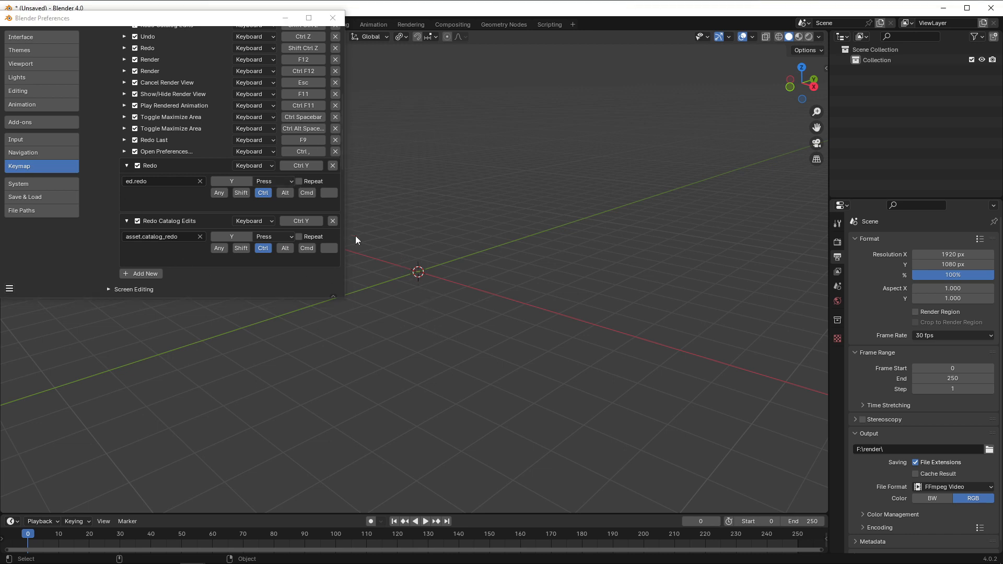
drag(341, 152, 346, 181)
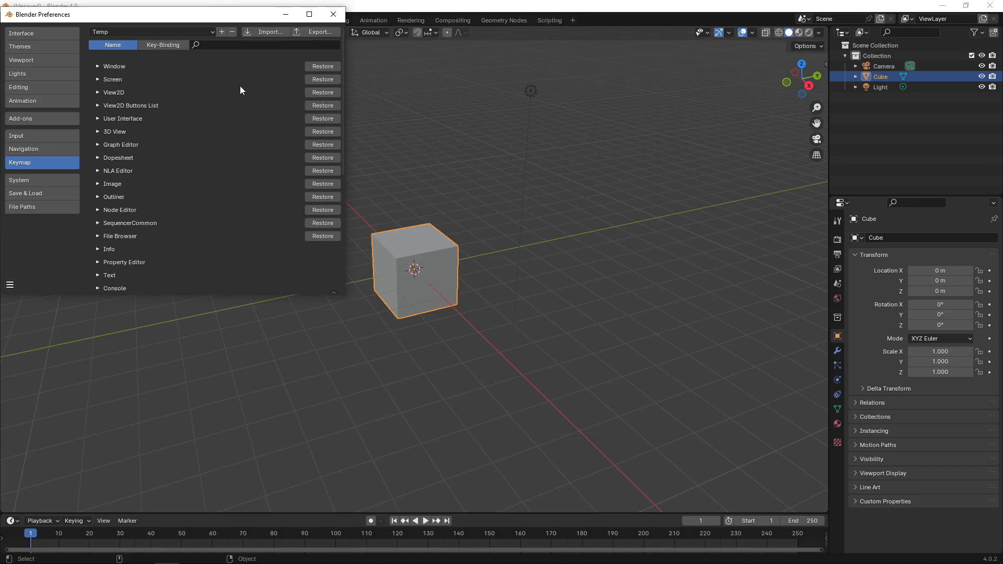
Step: Export the key configuration as Hybridkeys.py in D:\projects\blender\hotkeys, overwriting the existing file
click(318, 32)
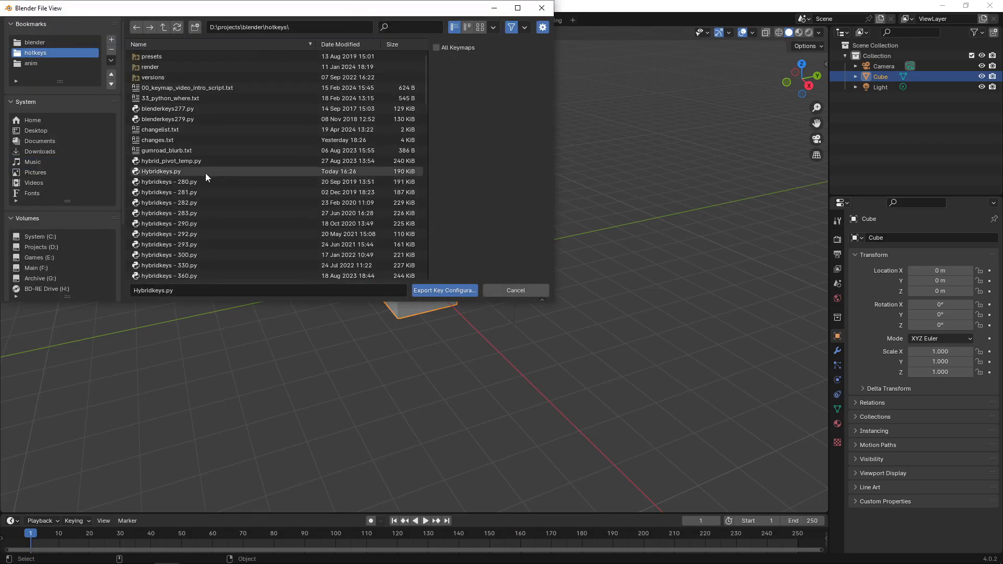
click(180, 171)
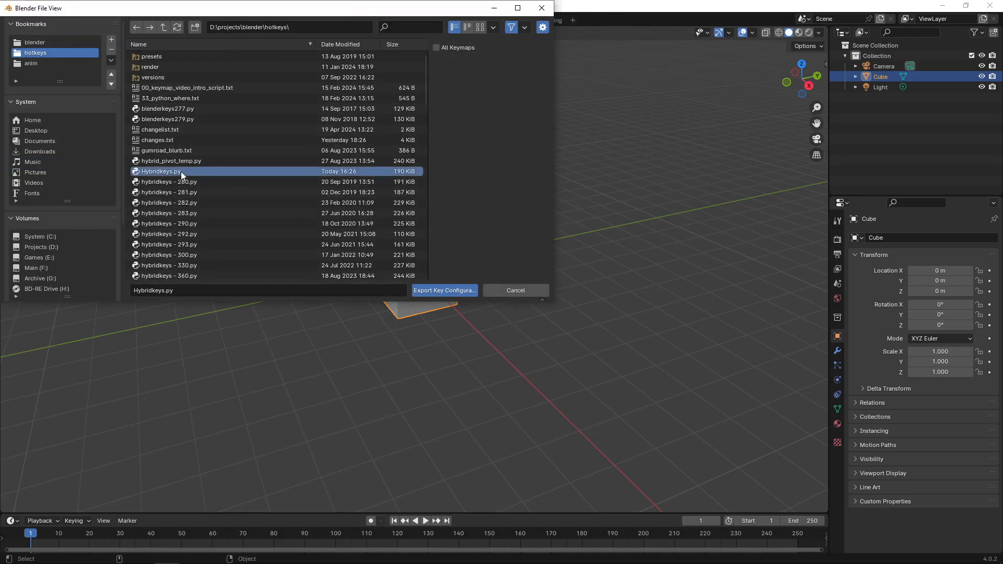
click(436, 293)
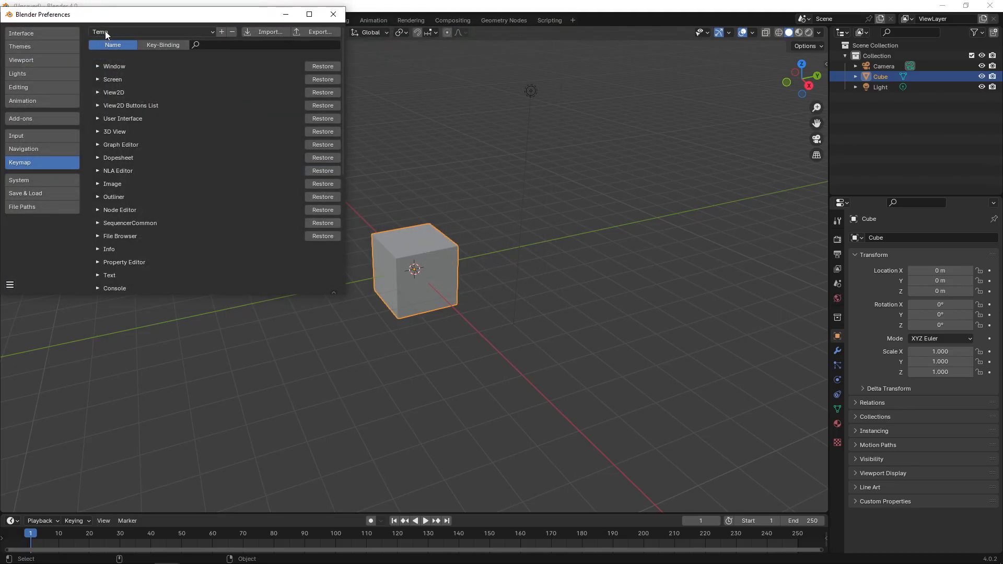
Step: Remove the Temp keymap preset and restore the modified top-level categories of the default Blender keymap
click(232, 32)
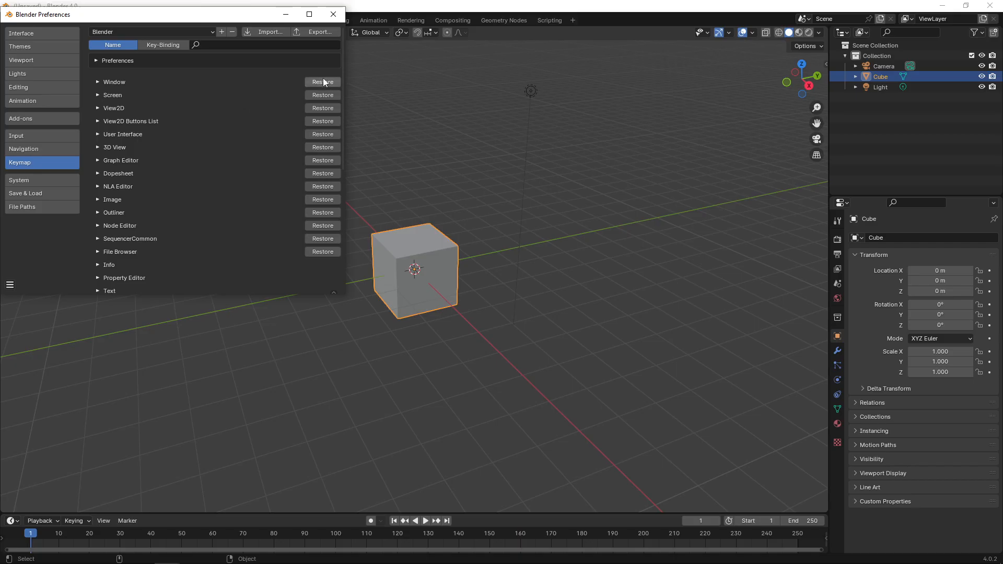
click(321, 95)
click(325, 121)
click(320, 134)
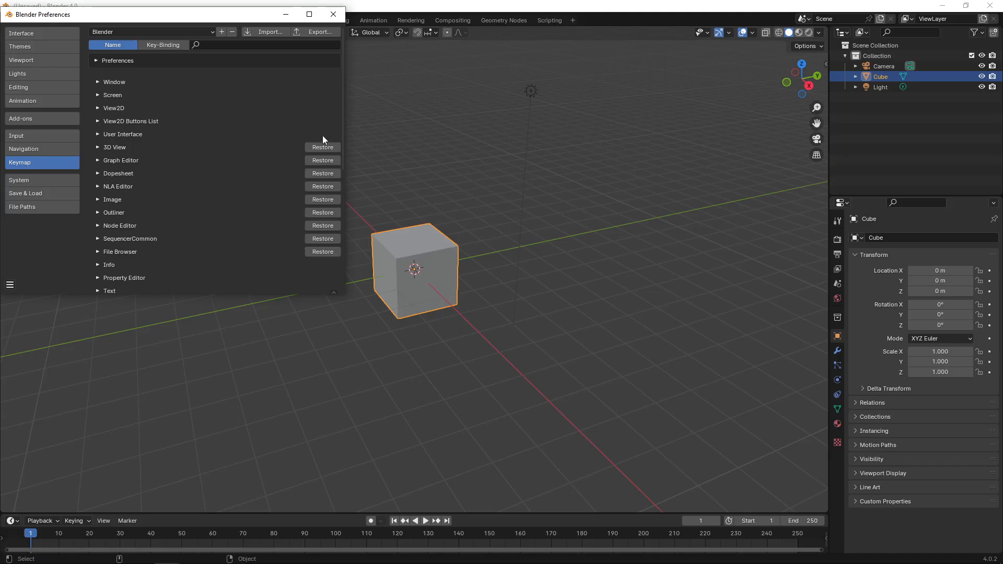
click(320, 147)
click(323, 186)
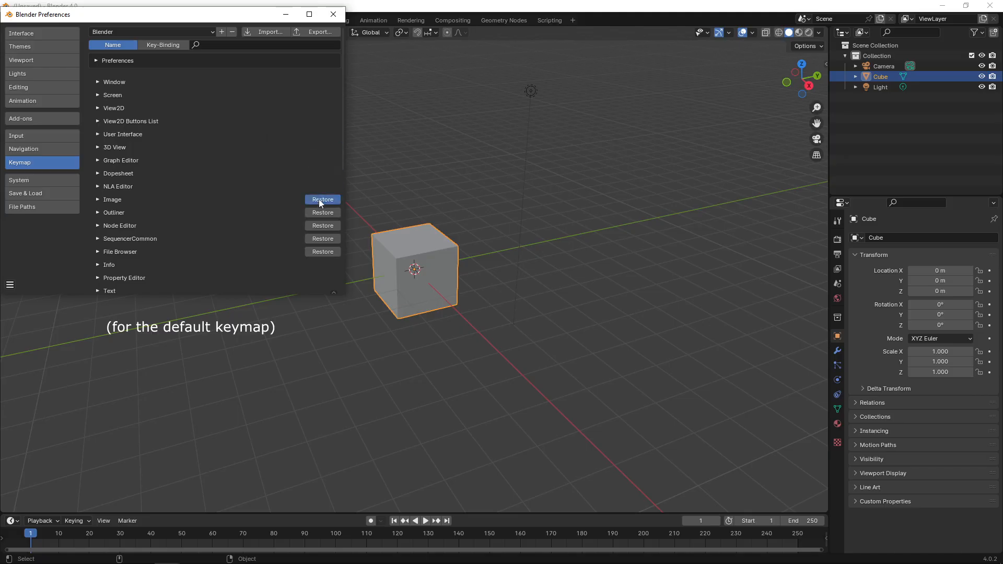
click(322, 200)
click(322, 212)
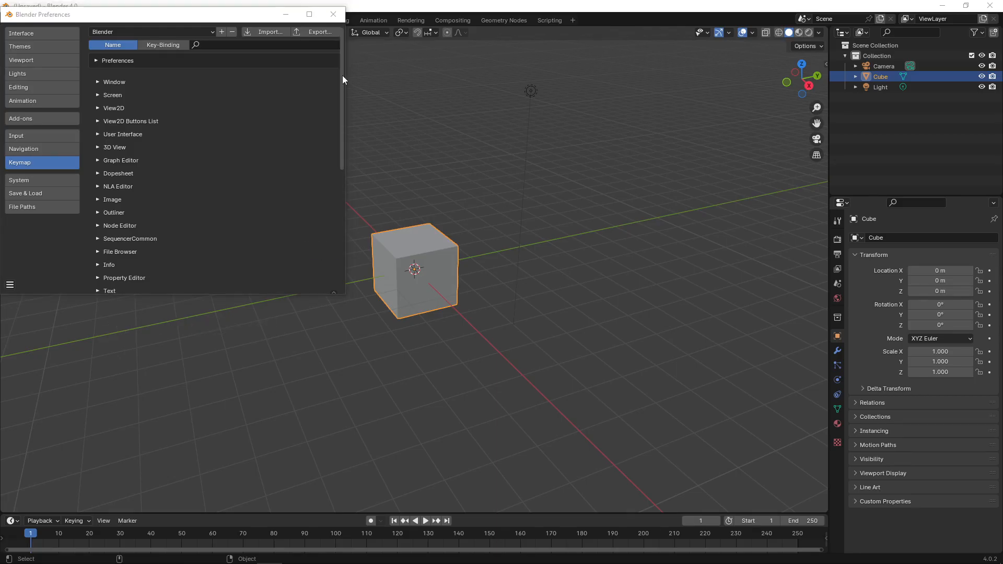
drag(342, 75, 346, 197)
click(329, 96)
Step: Restore the modified sub-categories under 3D View in the default keymap, including Object Mode, Mesh, Curve and Armature
click(99, 147)
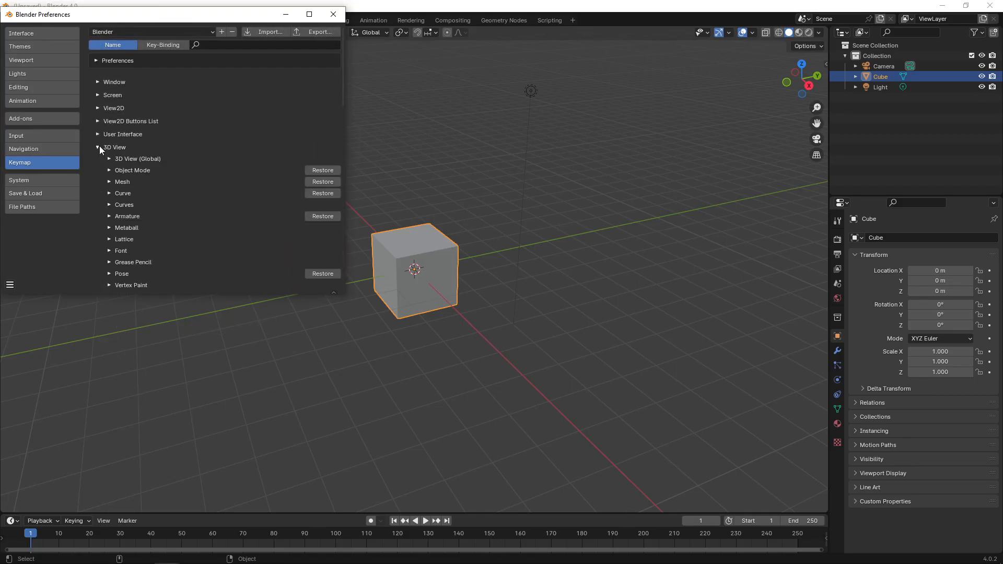
drag(343, 65, 341, 84)
click(110, 116)
click(111, 115)
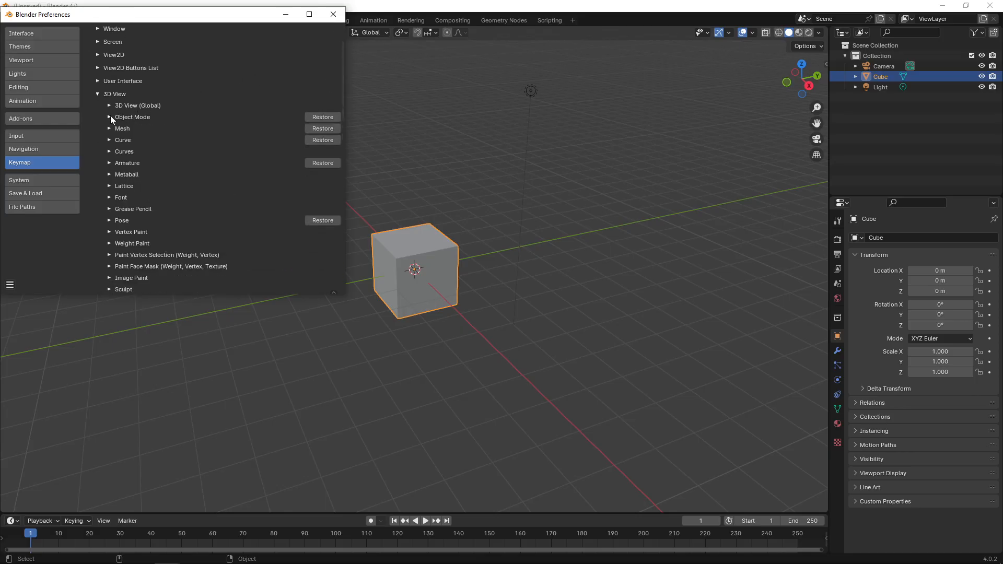
click(110, 128)
click(109, 128)
click(323, 129)
click(322, 140)
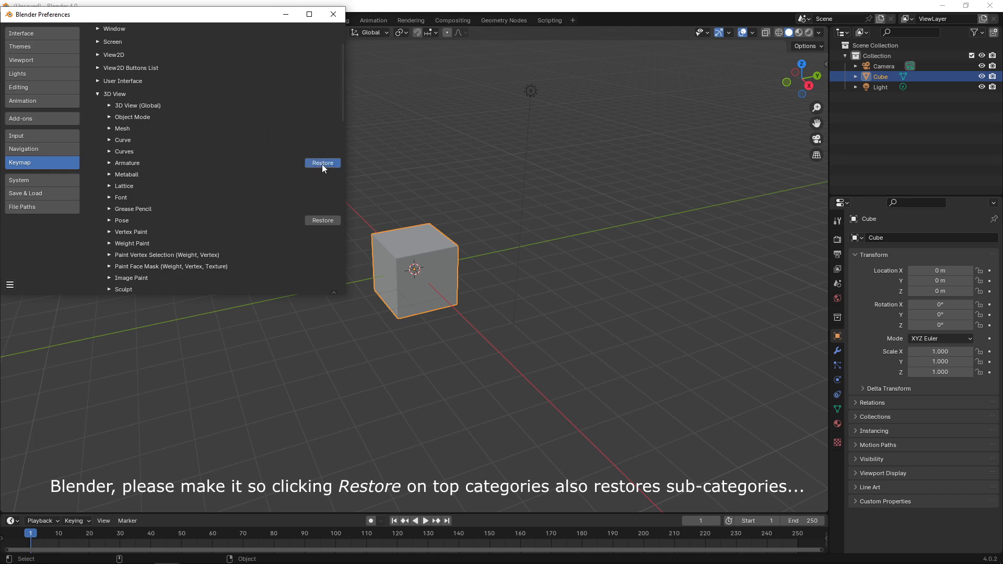
click(322, 163)
scroll(324, 166, down, 3)
drag(344, 124, 341, 174)
click(322, 160)
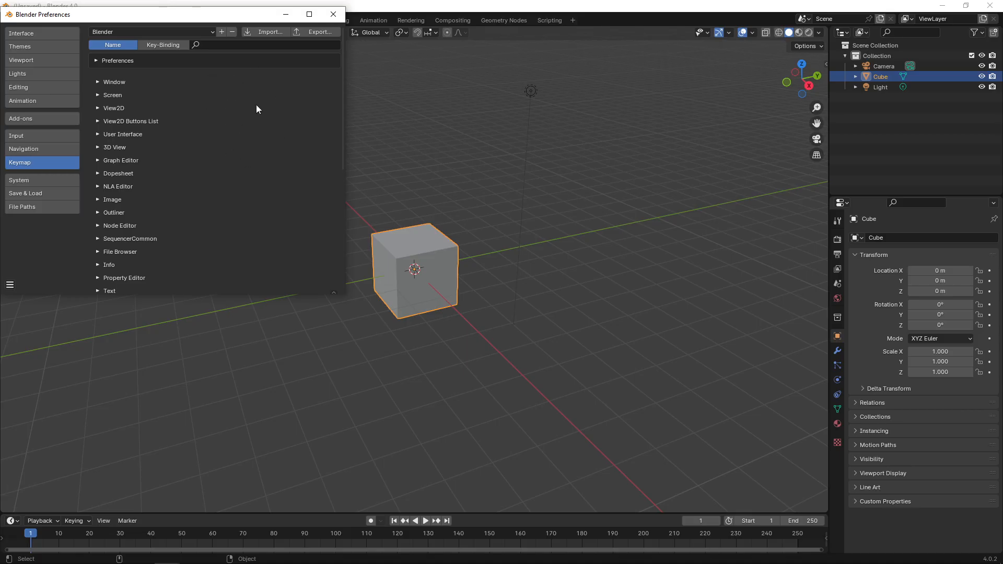
Step: Load the factory preferences and save them
click(192, 33)
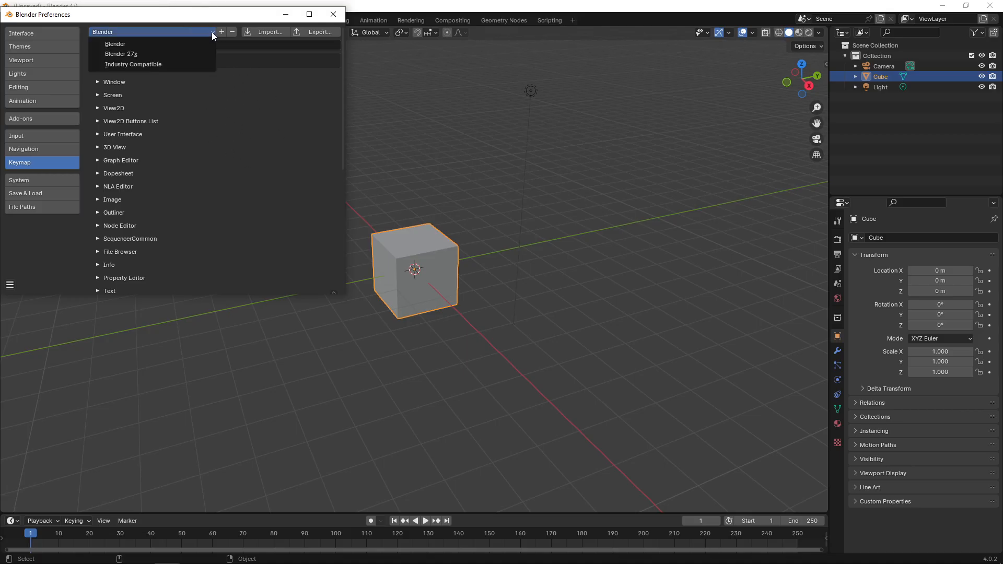
click(185, 34)
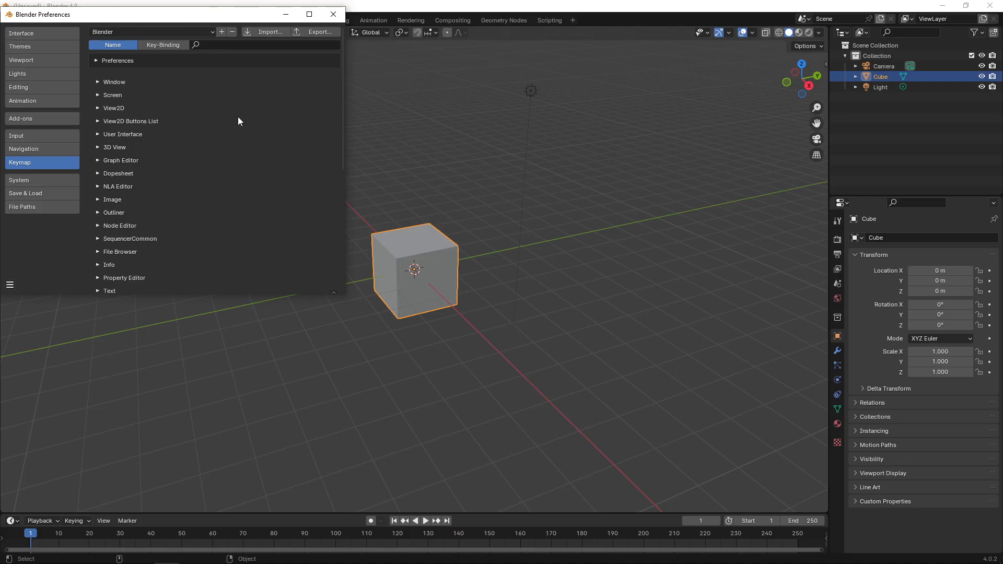
click(10, 285)
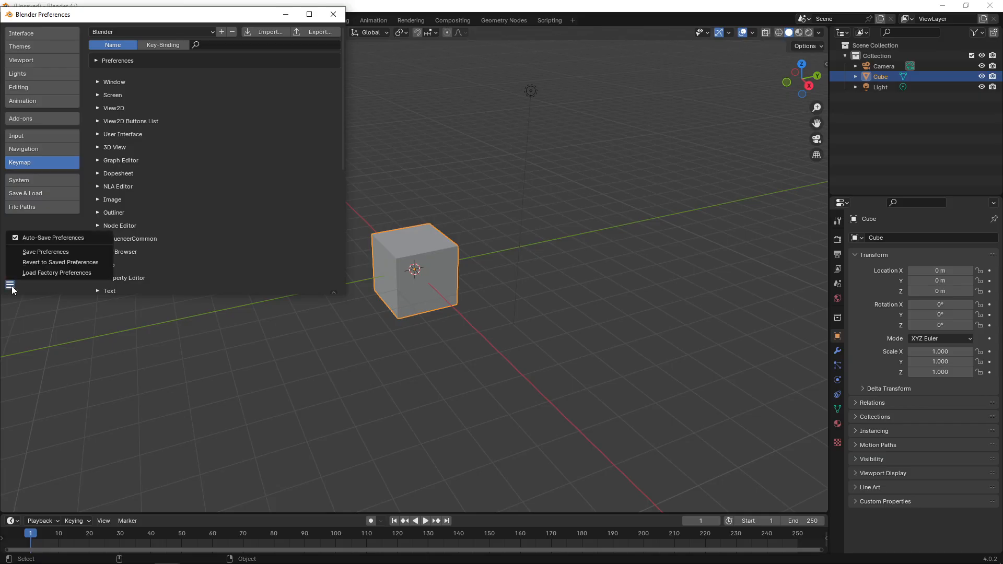
click(55, 273)
click(61, 275)
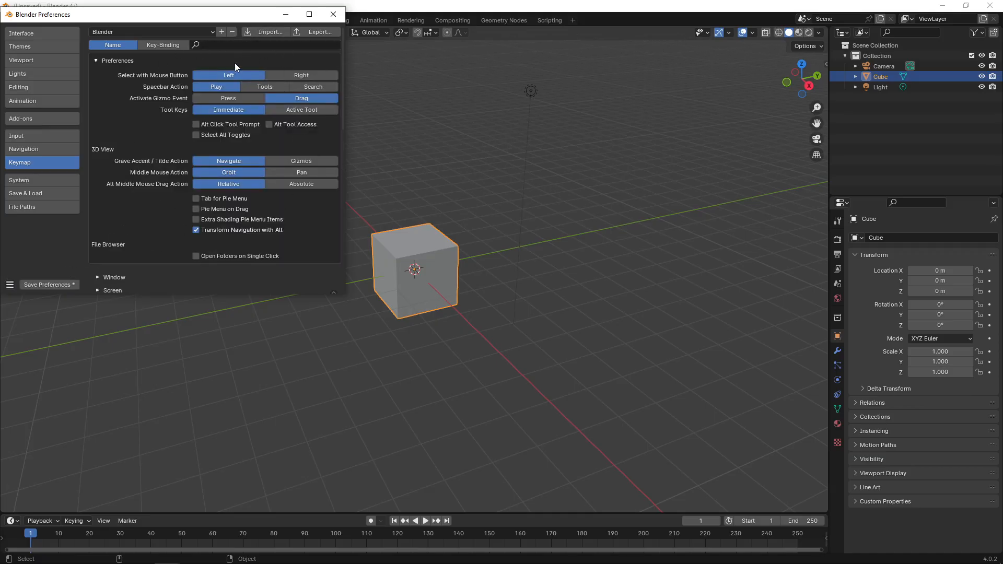
click(95, 60)
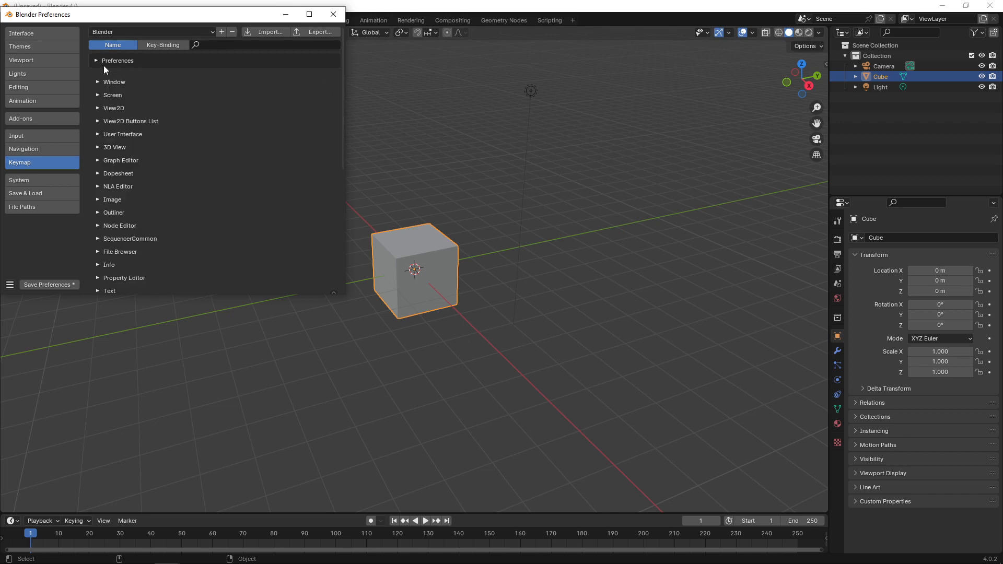
drag(337, 65, 359, 33)
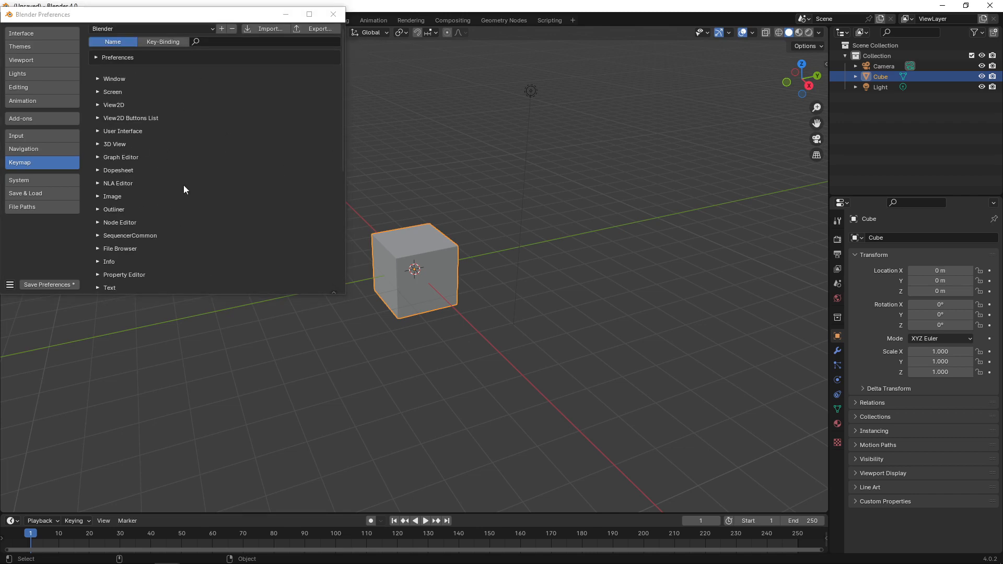
drag(340, 77, 357, 22)
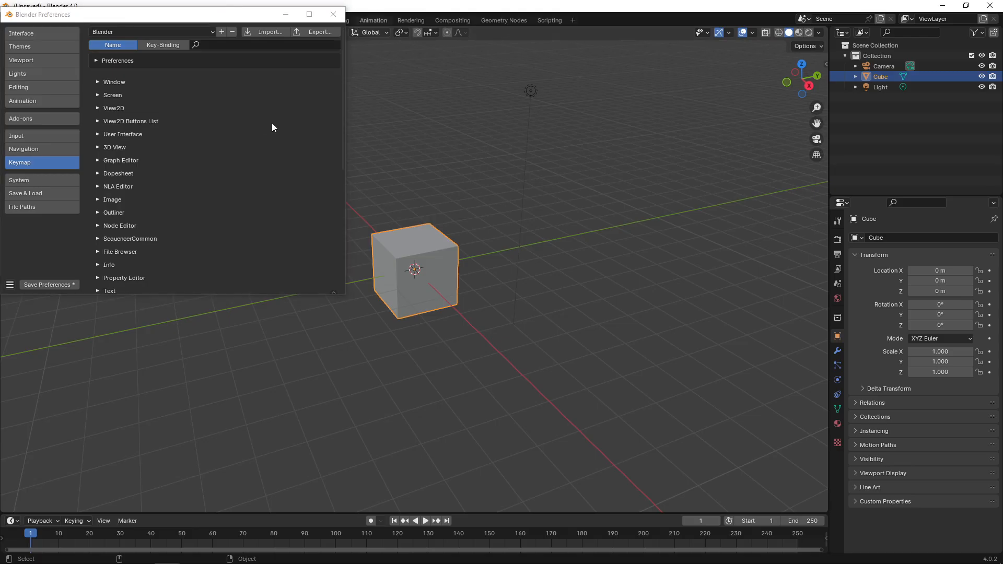
click(51, 285)
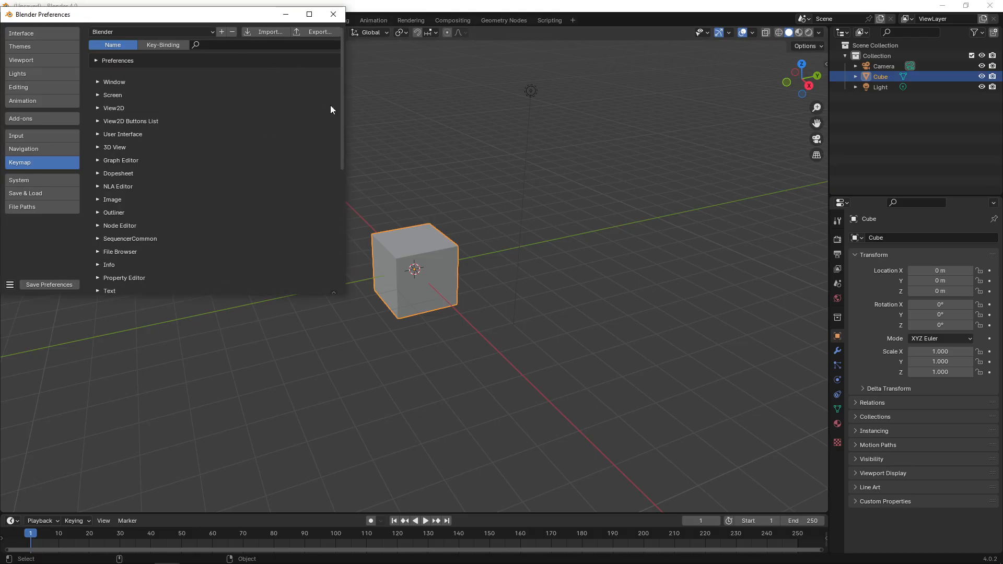
drag(336, 73, 355, 61)
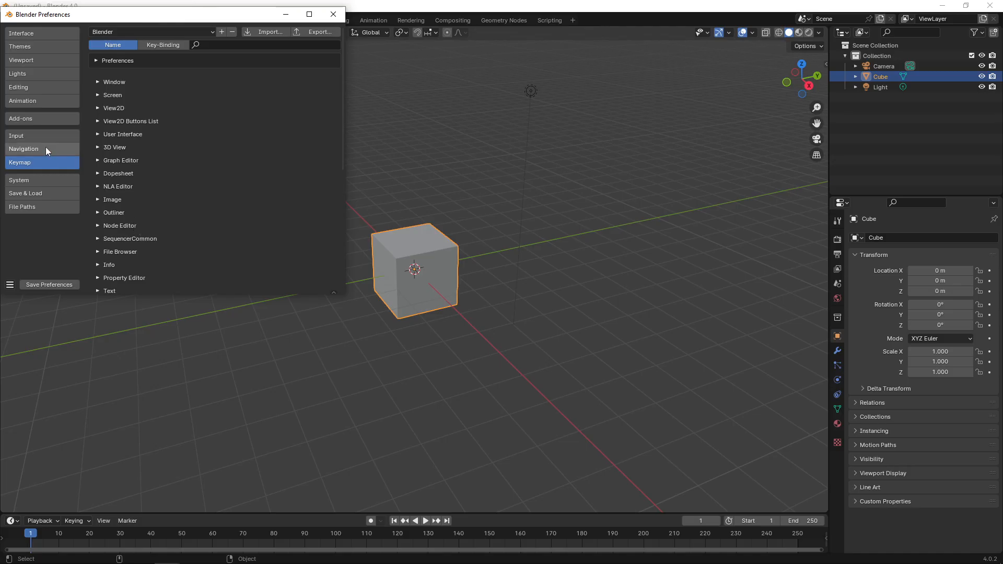
Step: Enable Only Show Selected F-Curve Keyframes for animation, and set navigation to Orbit Around Selection with a Horizontal zoom axis
click(42, 100)
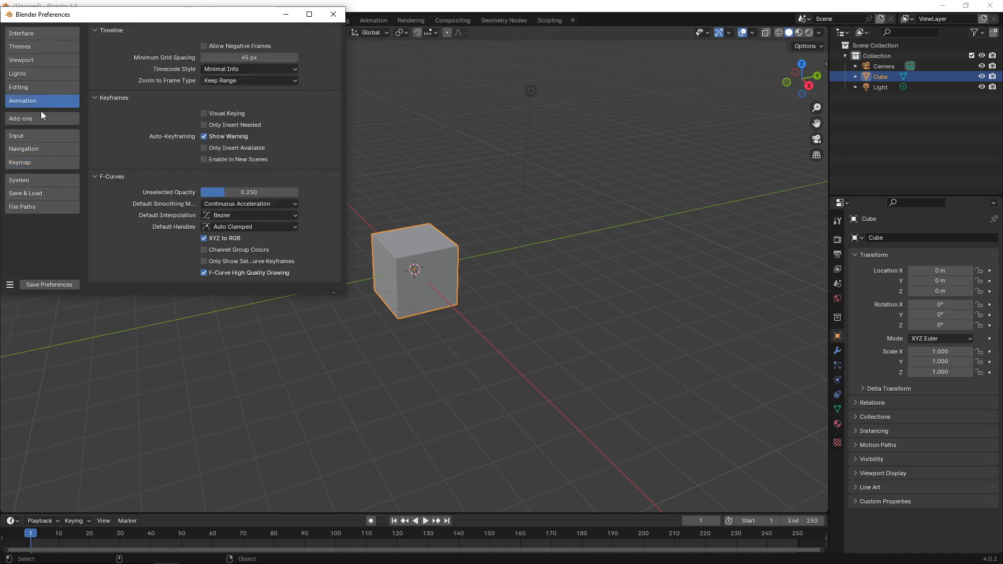
click(209, 262)
click(46, 151)
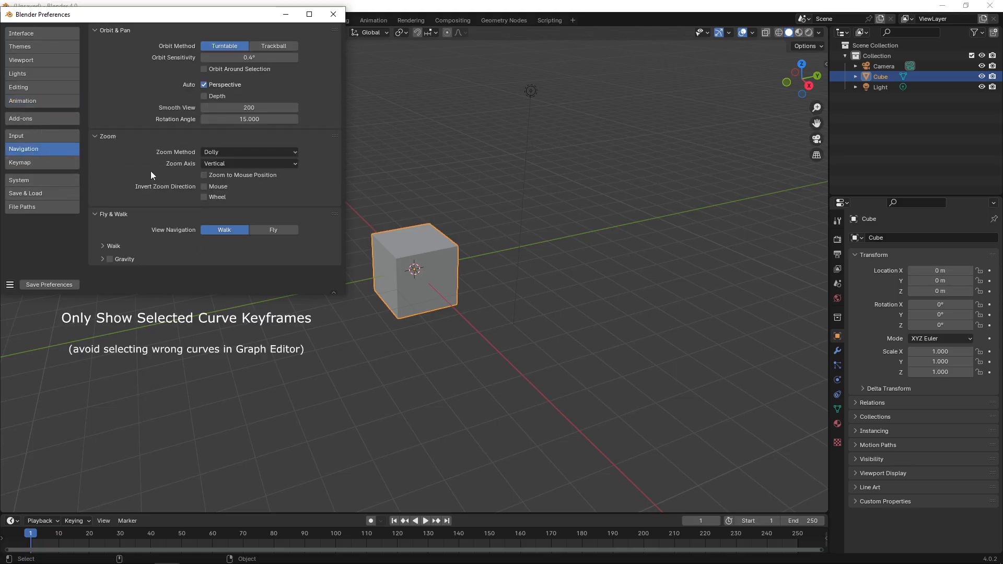
click(232, 164)
click(231, 185)
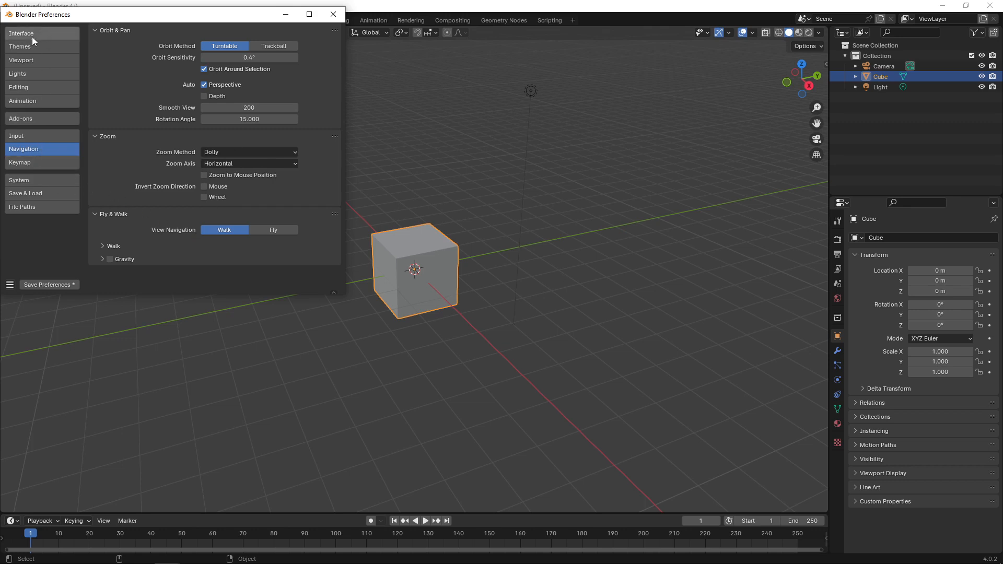
click(37, 167)
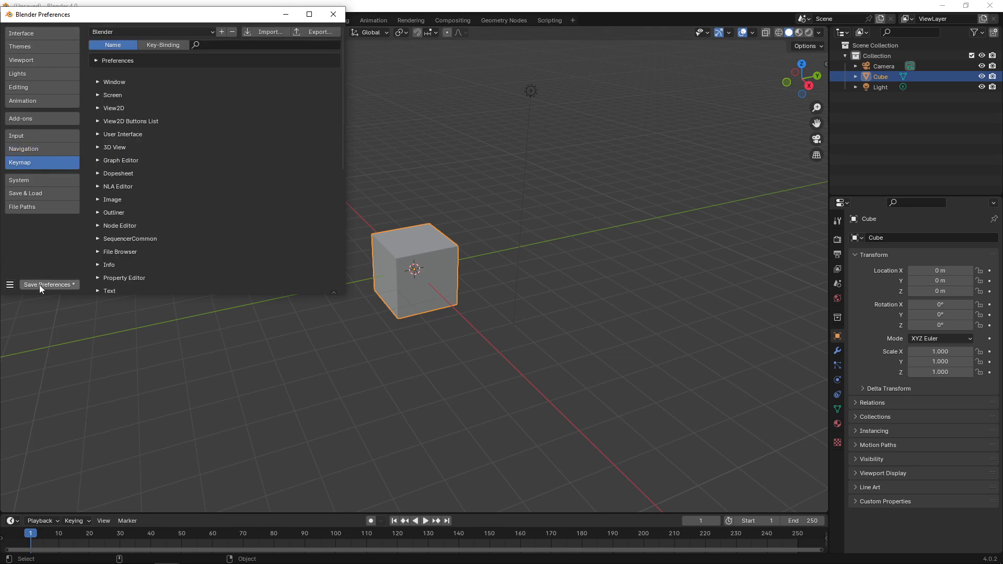
click(10, 285)
click(286, 15)
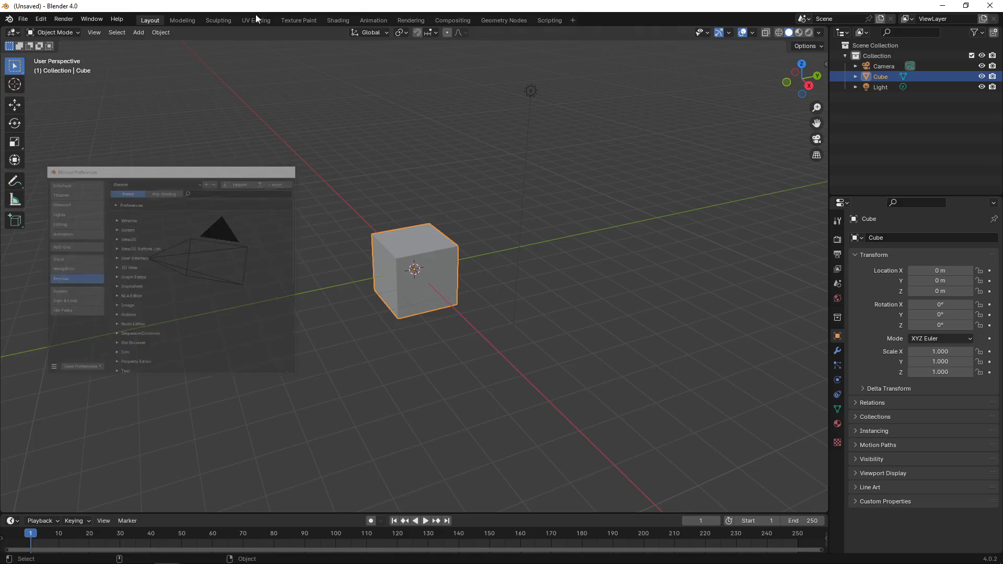
click(26, 19)
mouse_move(95, 218)
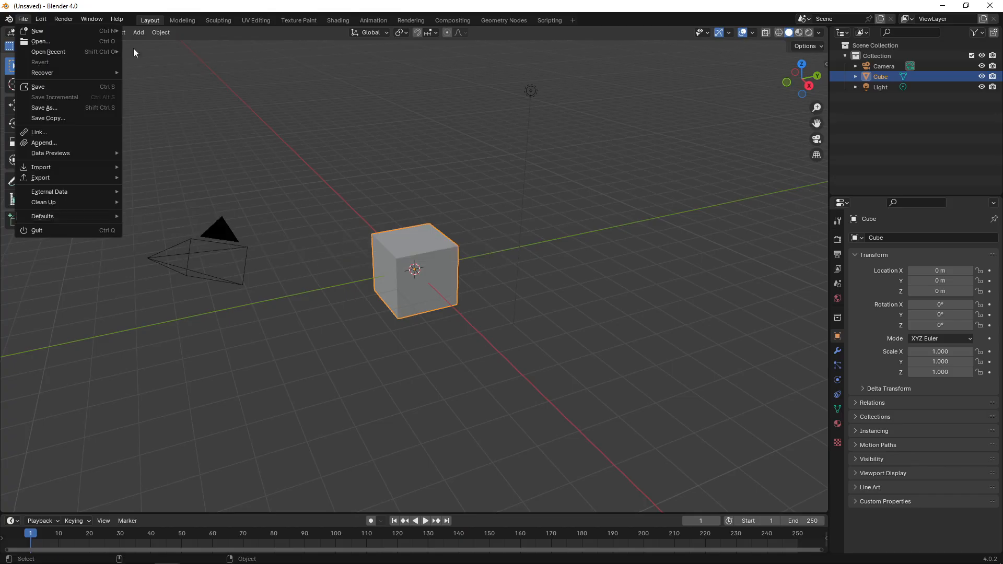
Step: Reopen the keymap preferences and import the key configuration Hybridkeys.py from D:\projects\blender\hotkeys, keeping the original file
click(41, 18)
click(82, 152)
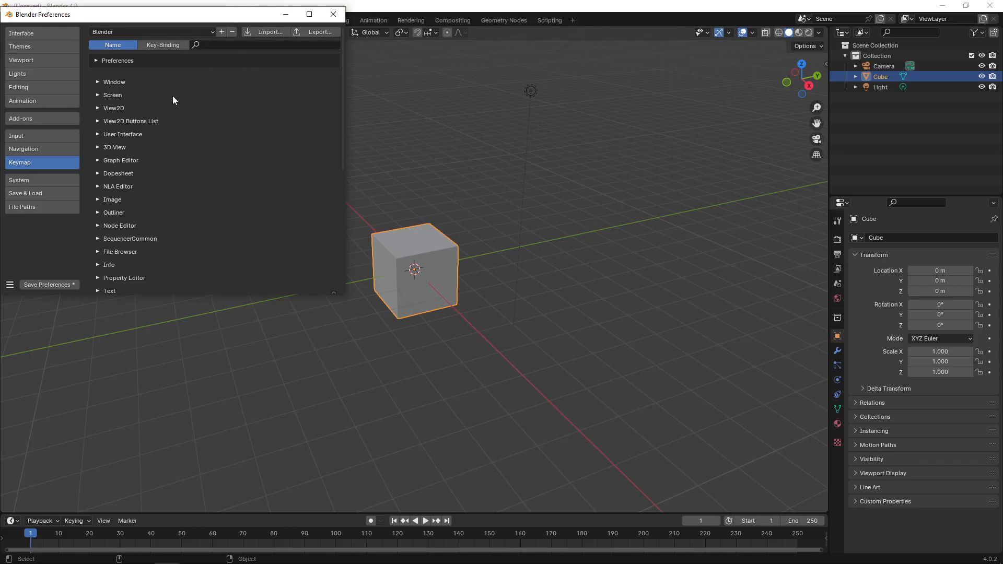
click(268, 31)
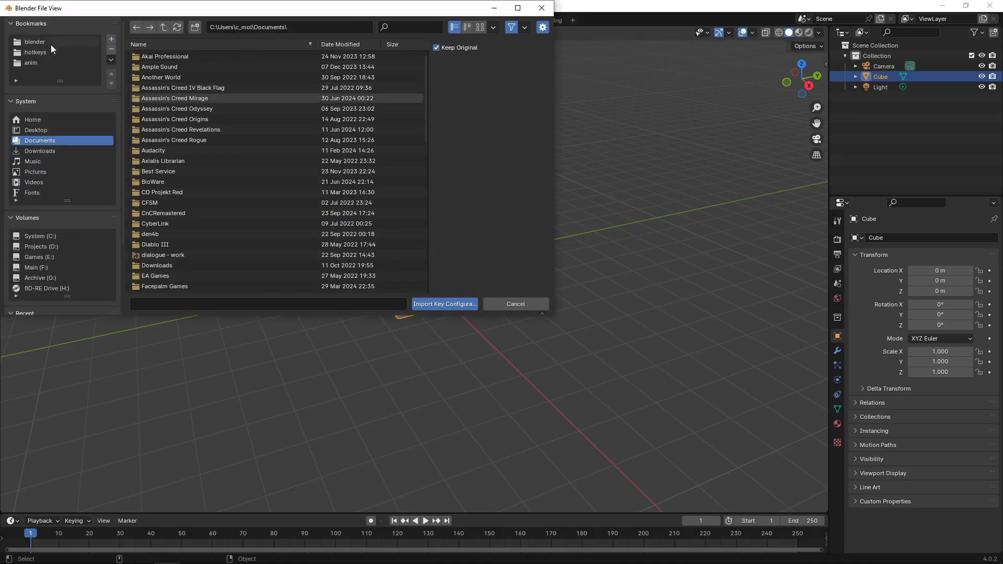
click(51, 52)
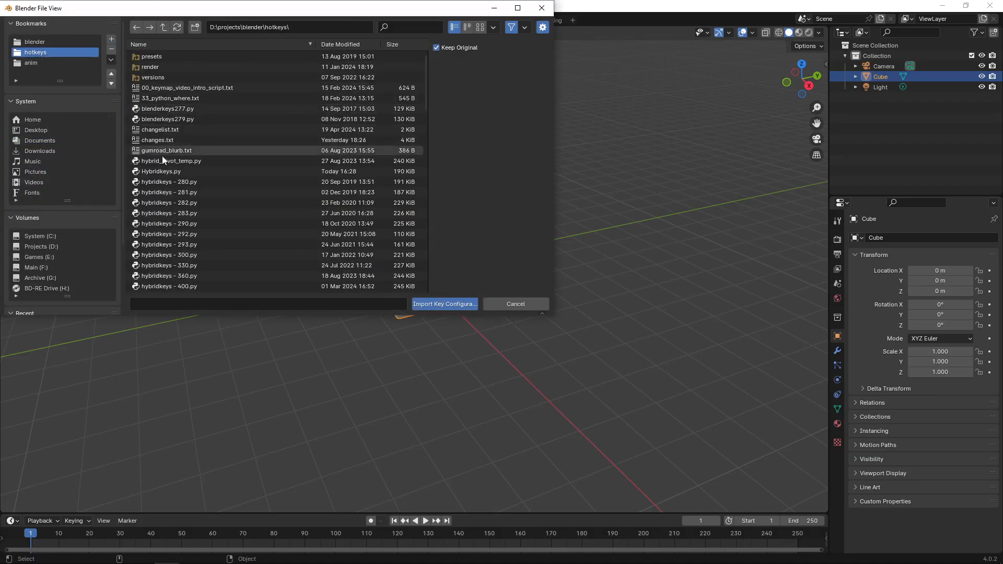
click(165, 172)
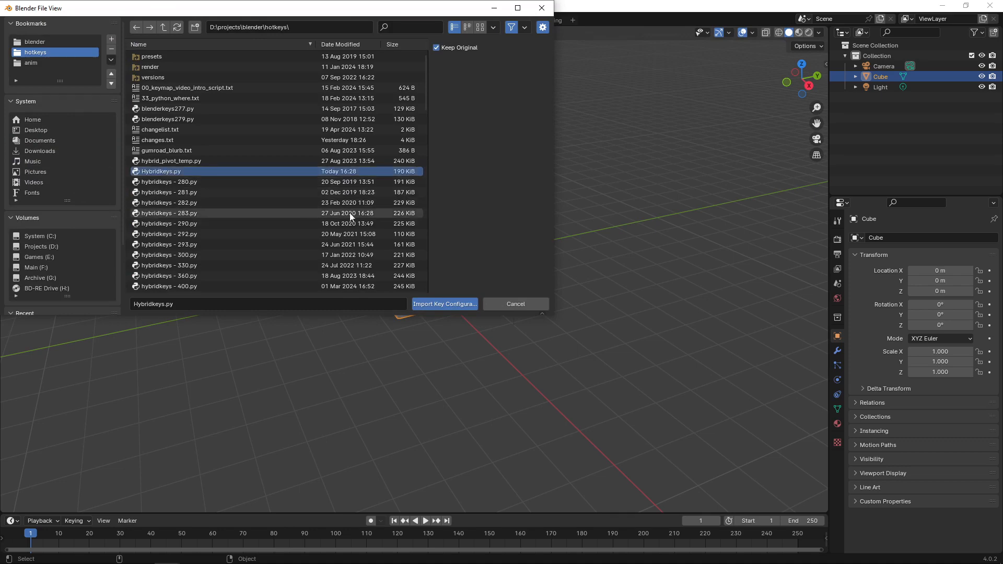
click(437, 306)
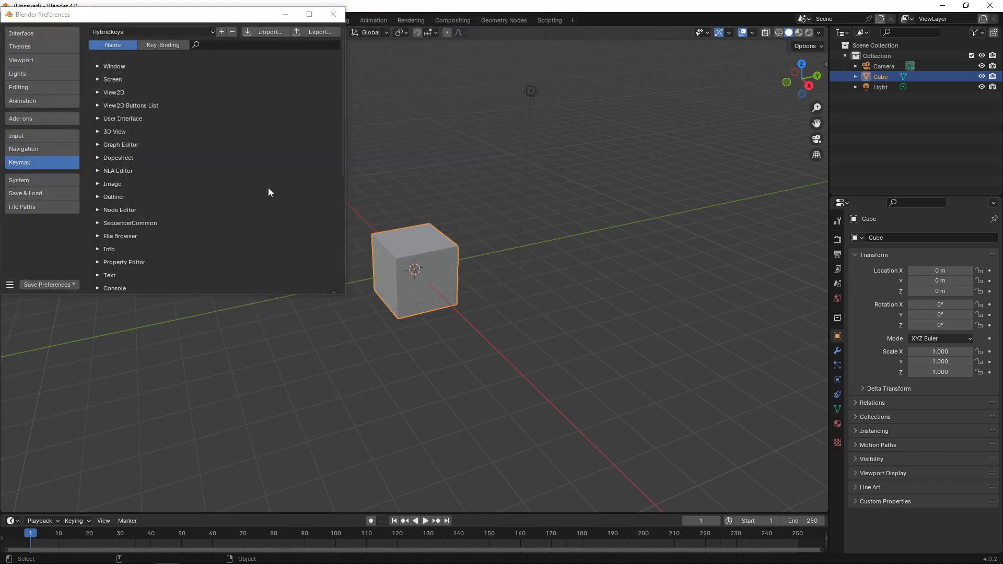
click(193, 33)
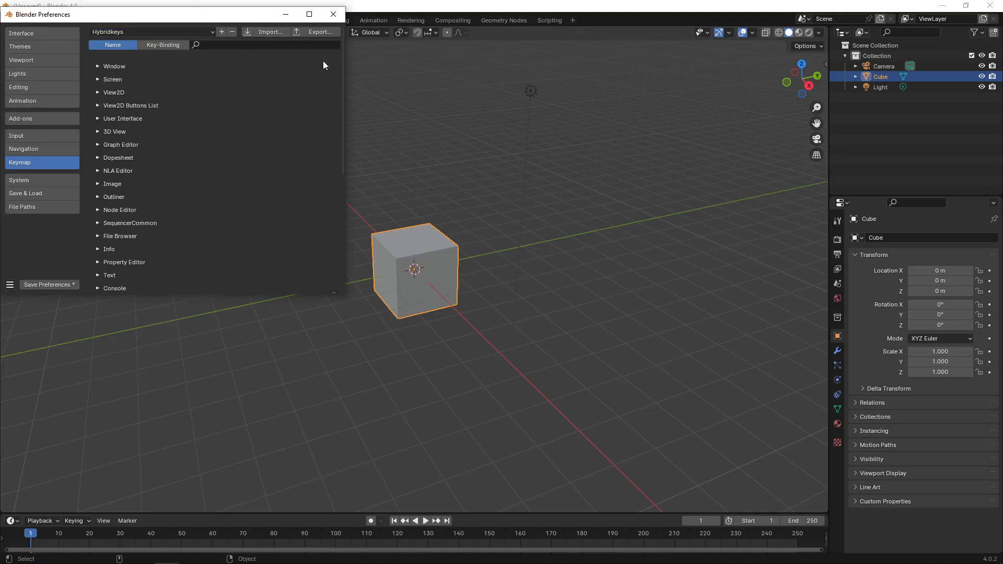
Step: Test moving the flour sack rig's top control bone with the Move tool and undo the move
middle_drag(409, 274, 469, 221)
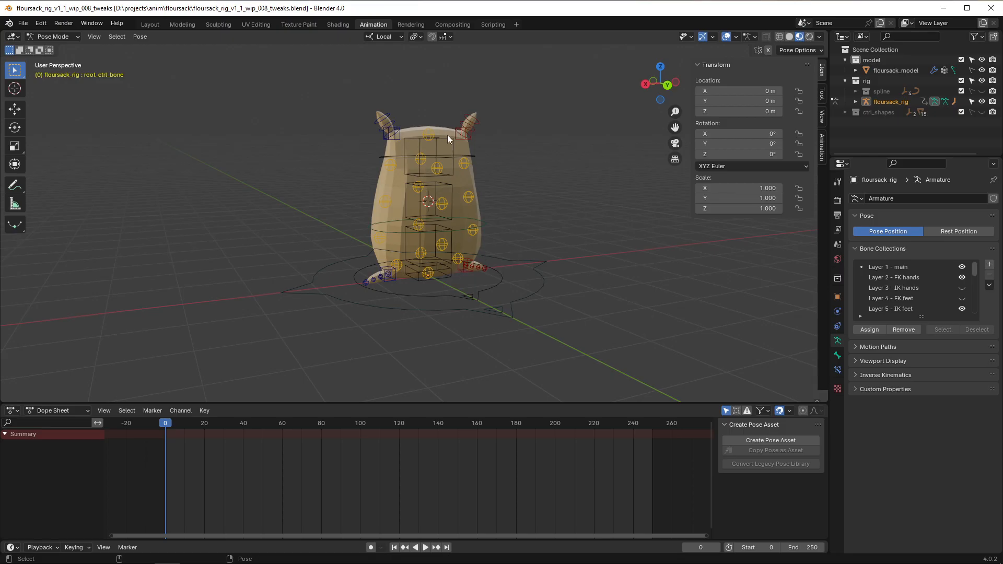
click(440, 174)
key(shift+space)
key(g)
mouse_move(428, 156)
mouse_down()
mouse_move(408, 127)
mouse_move(419, 101)
mouse_move(434, 162)
mouse_up()
key(ctrl+z)
Step: Test rotating the flour sack rig's top control bone freely with the Rotate tool and undo the rotation
middle_drag(495, 206, 452, 161)
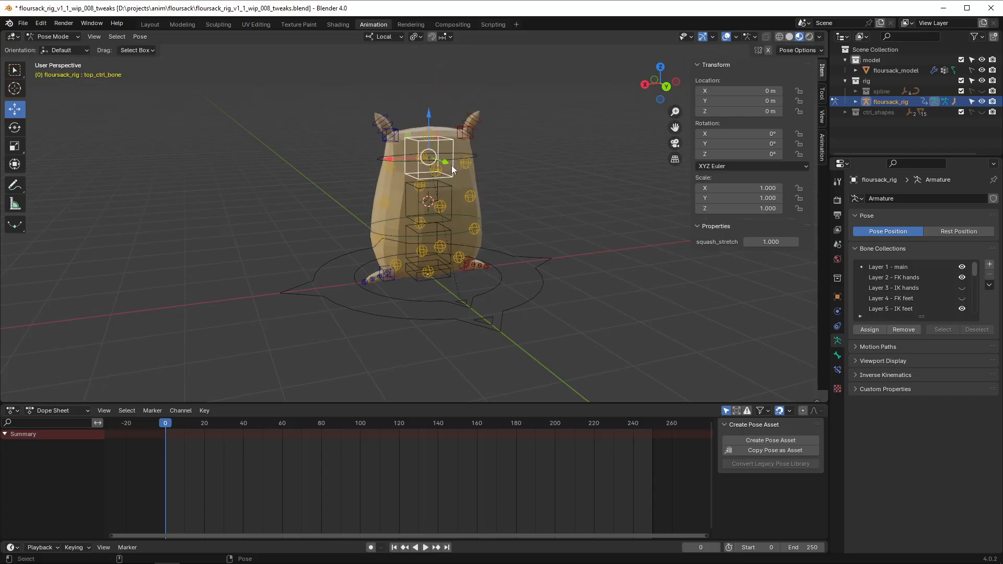
key(e)
drag(427, 145, 447, 162)
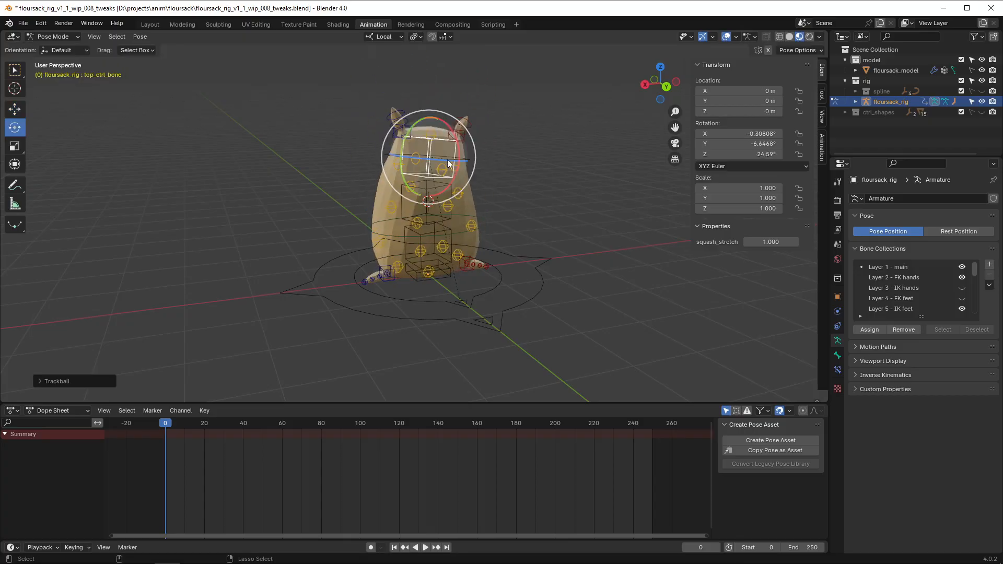
key(ctrl+z)
middle_drag(554, 246, 552, 252)
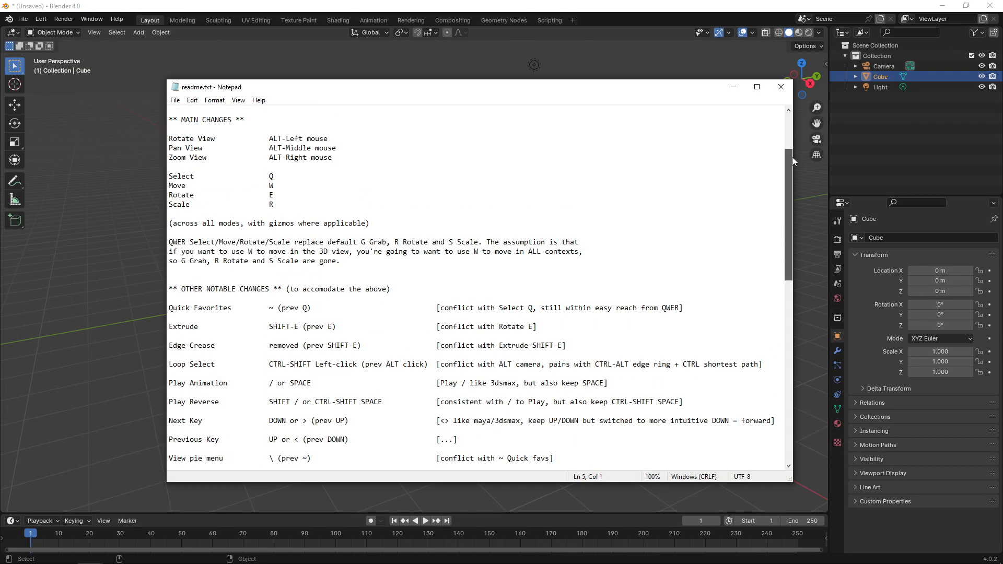
Step: Examine the Hybrid Keymap's changes in readme.txt and the Alternate Hybrid Compatible keymap proposal on the Right-Click Select site
scroll(791, 157, up, 3)
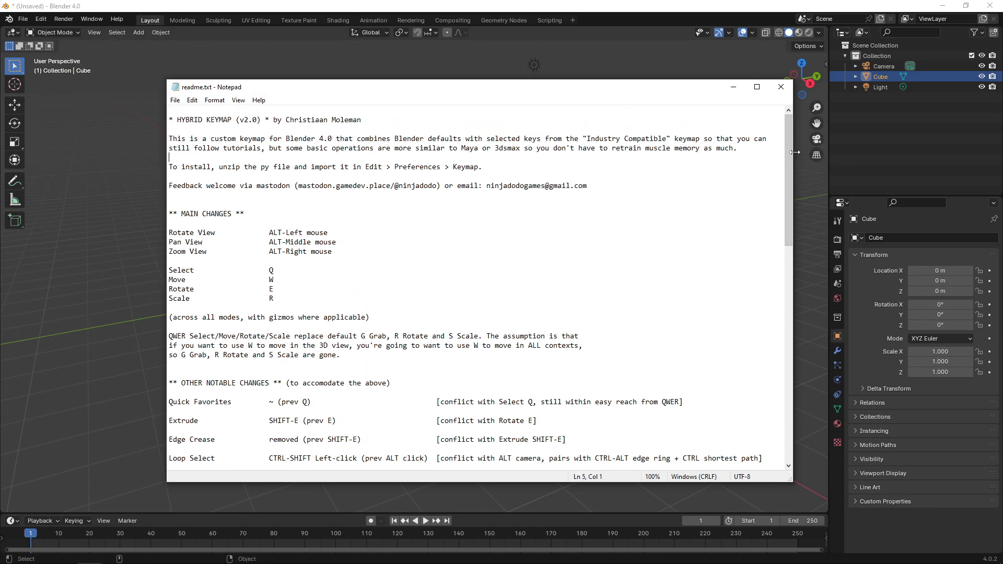
drag(788, 152, 788, 195)
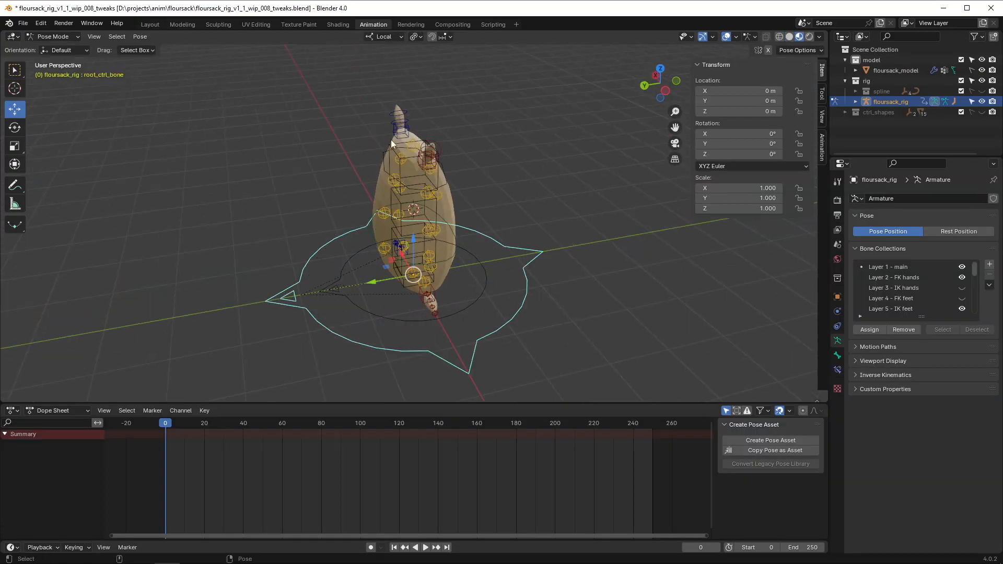
middle_drag(391, 139, 469, 255)
middle_drag(402, 266, 454, 258)
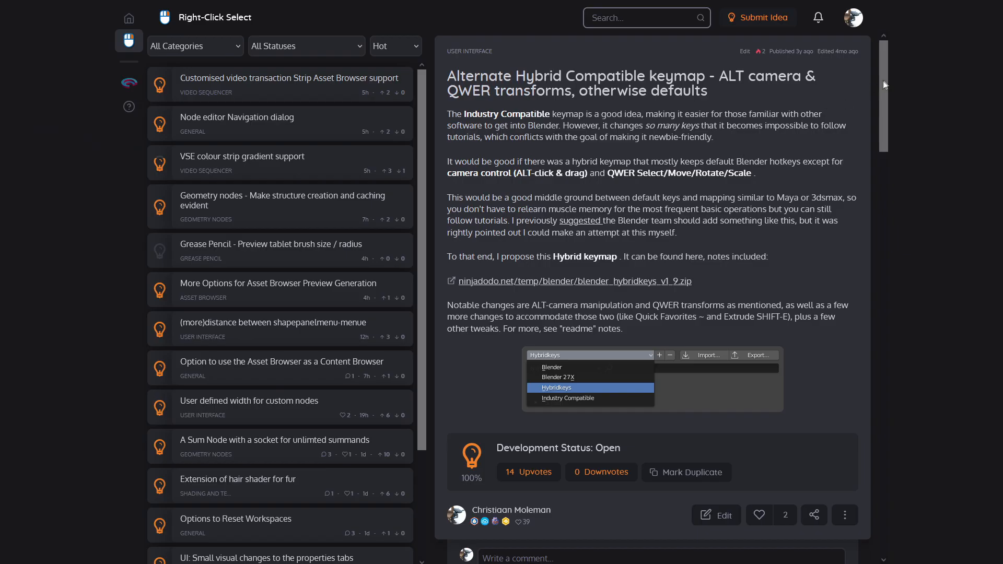
mouse_move(884, 82)
mouse_down()
mouse_move(883, 115)
mouse_move(886, 69)
mouse_up()
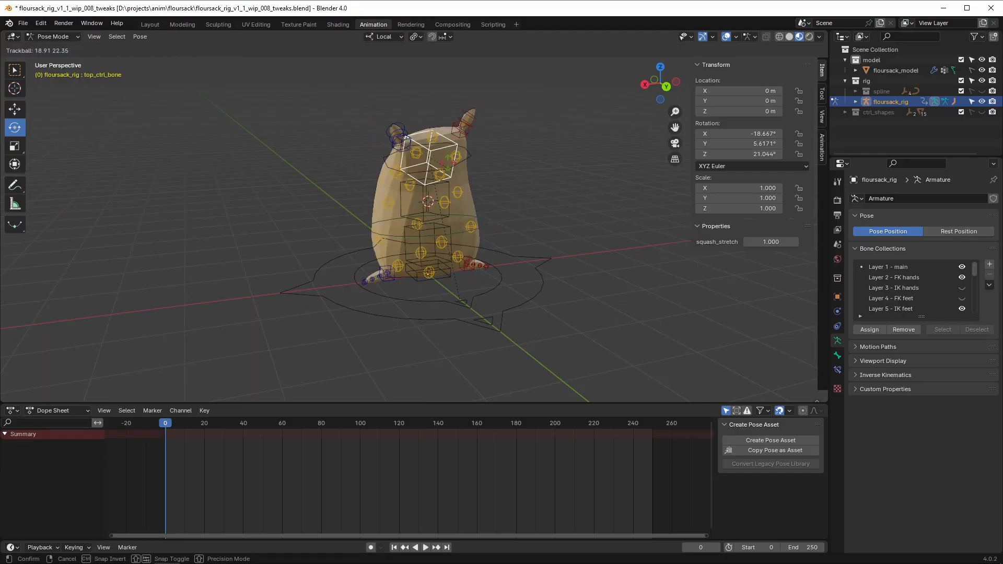
Step: Try a trackball rotation of the top control bone on the flour sack rig
drag(499, 202, 425, 159)
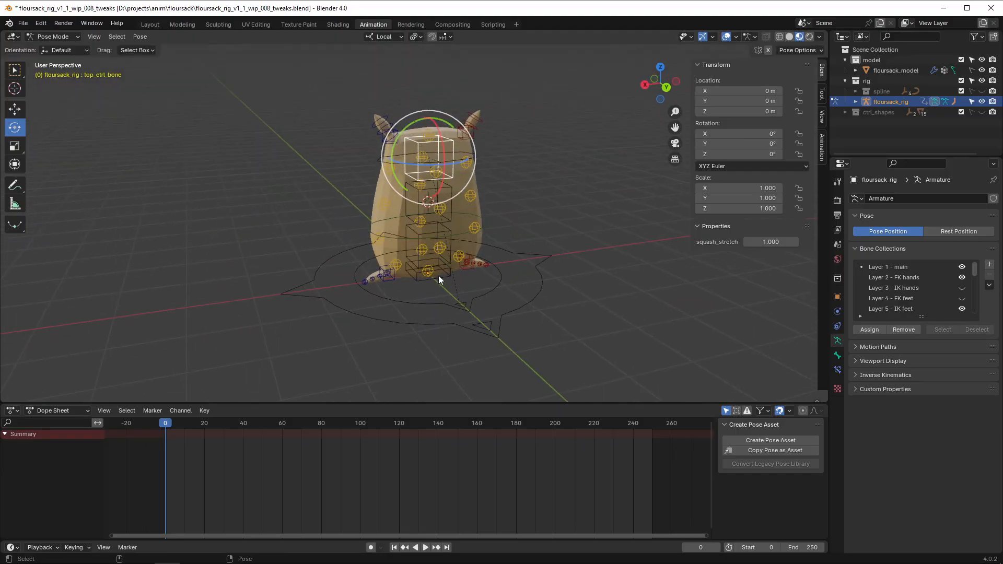